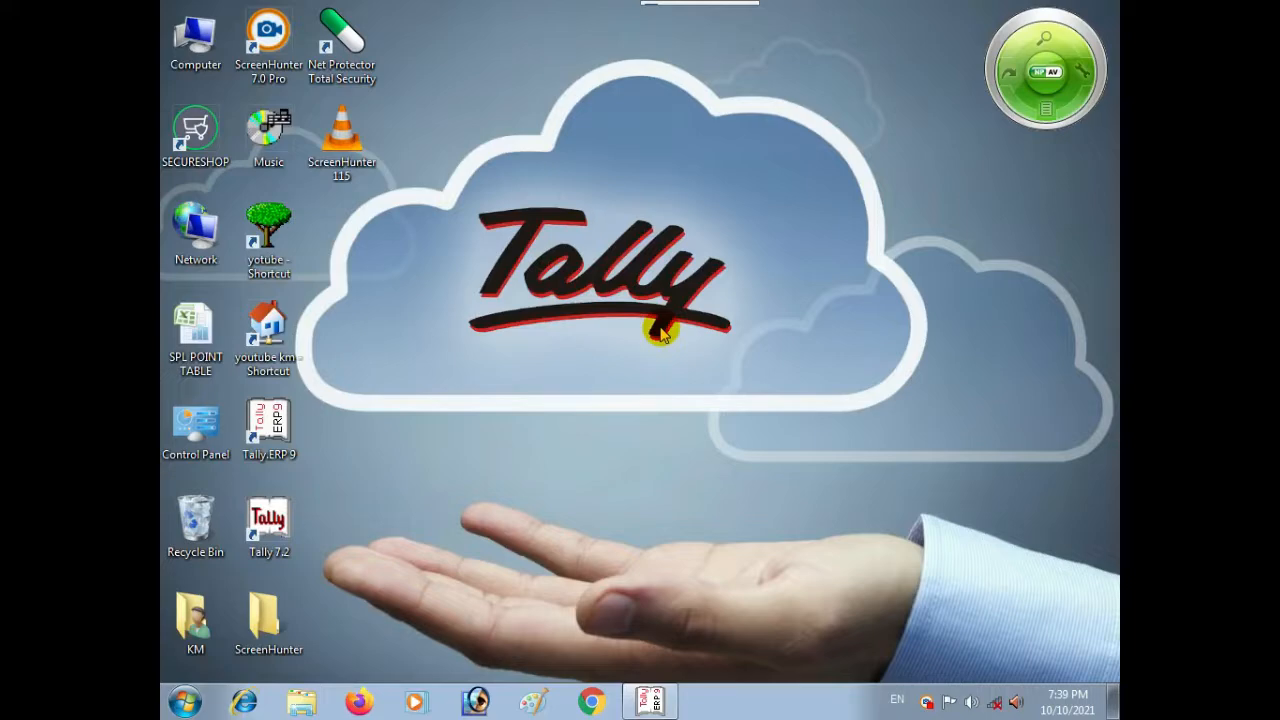
Step: Restore the Tally.ERP 9 window at the Gateway of Tally for Payroll First
click(650, 700)
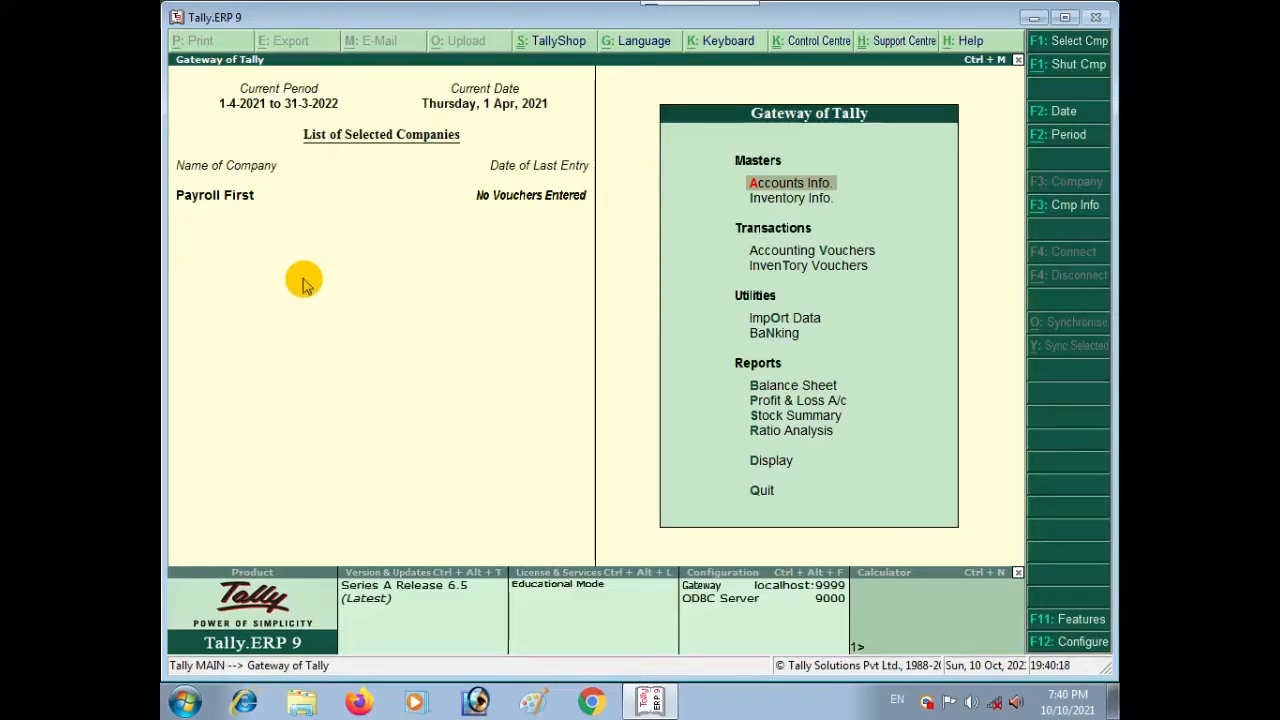
Step: In F11 Accounting Features, set Maintain payroll and more than one payroll/cost category to Yes
key(F11)
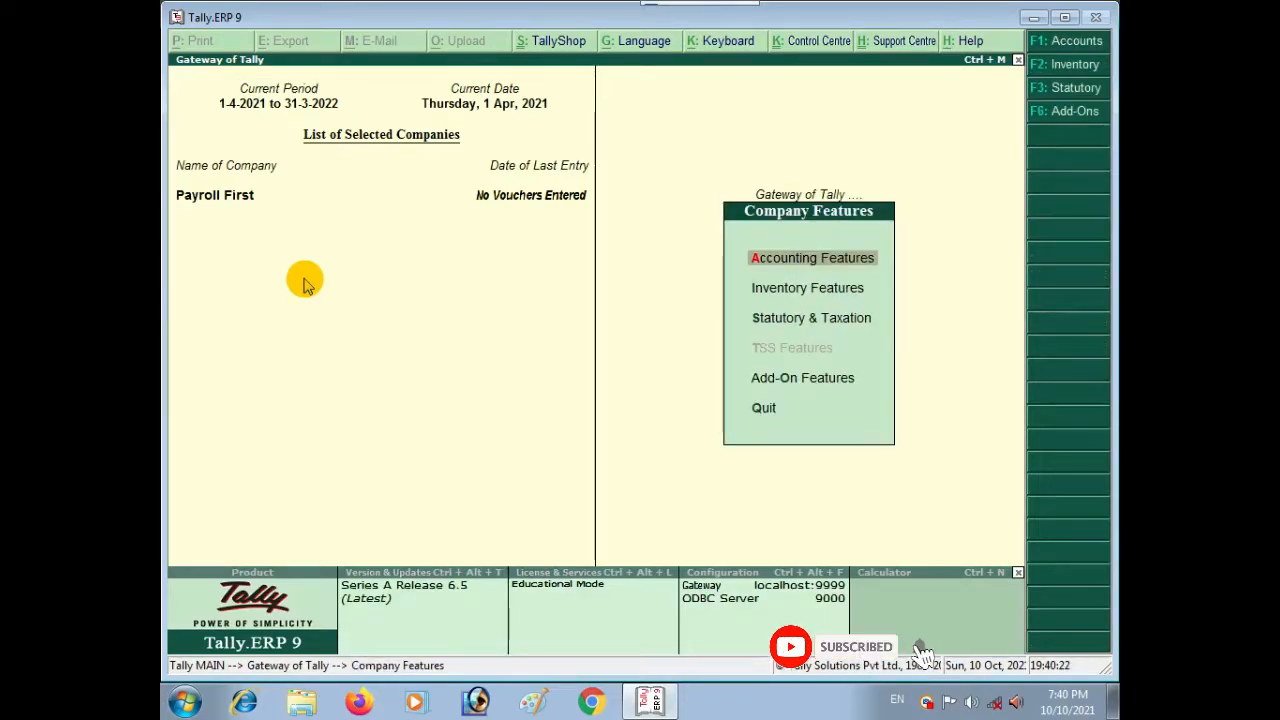
key(Down)
key(Down)
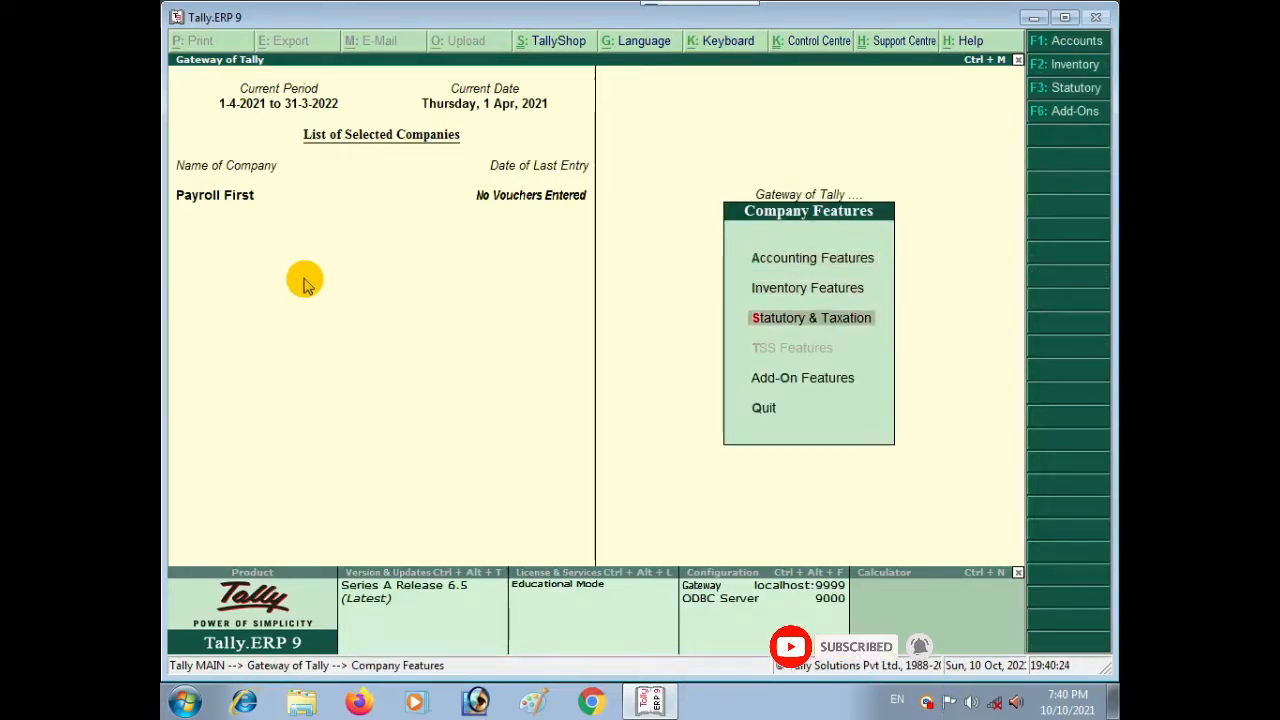
key(Up)
key(Up)
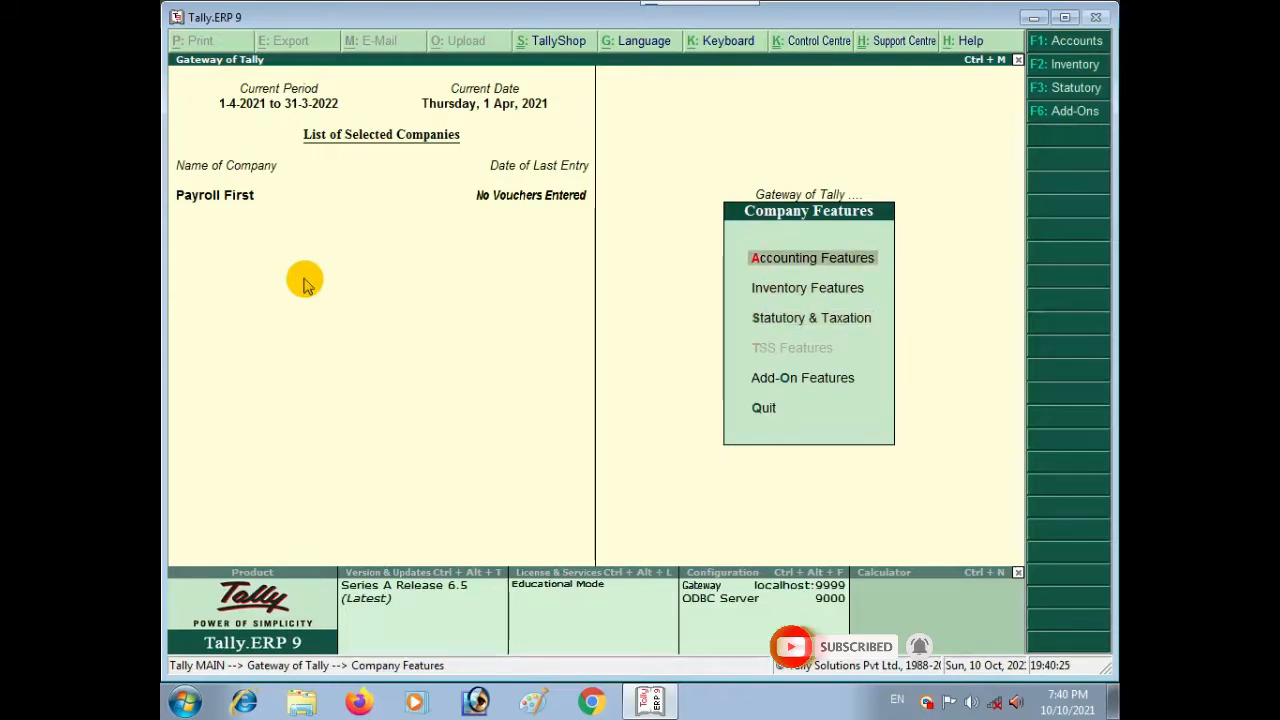
key(Return)
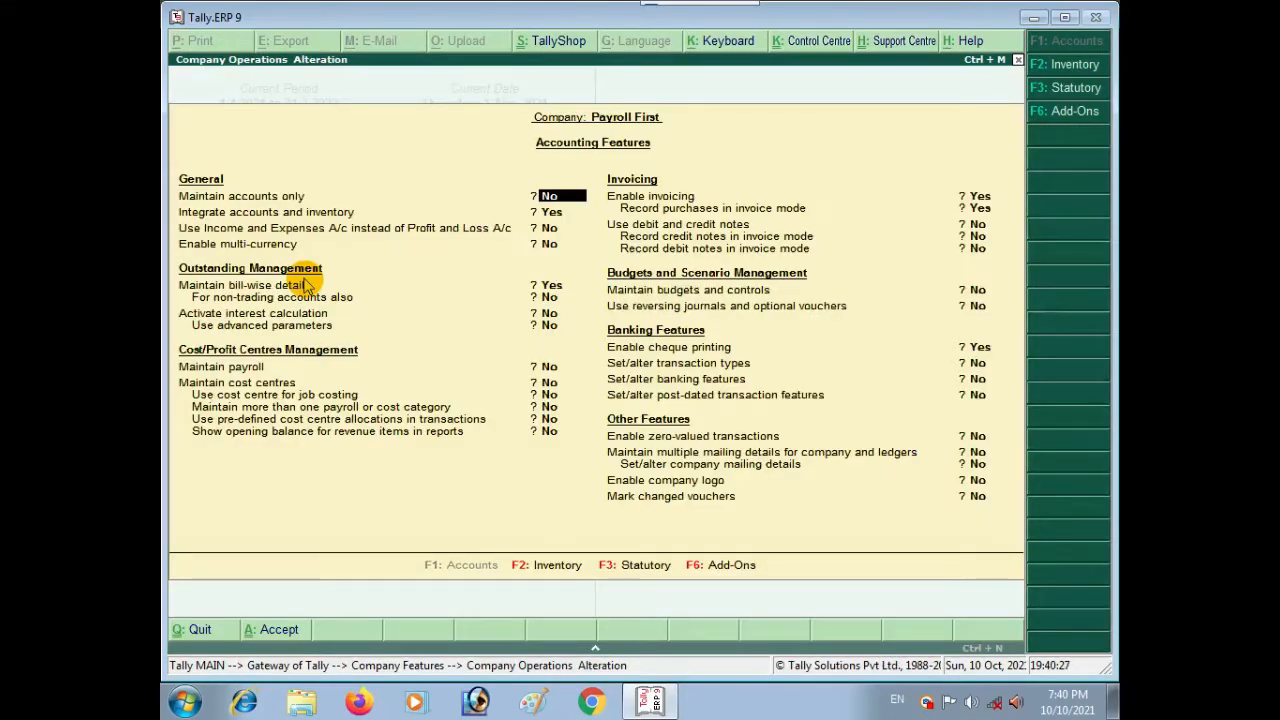
key(Return)
key(Return)
key(Return)
key(Return)
key(Return)
key(Return)
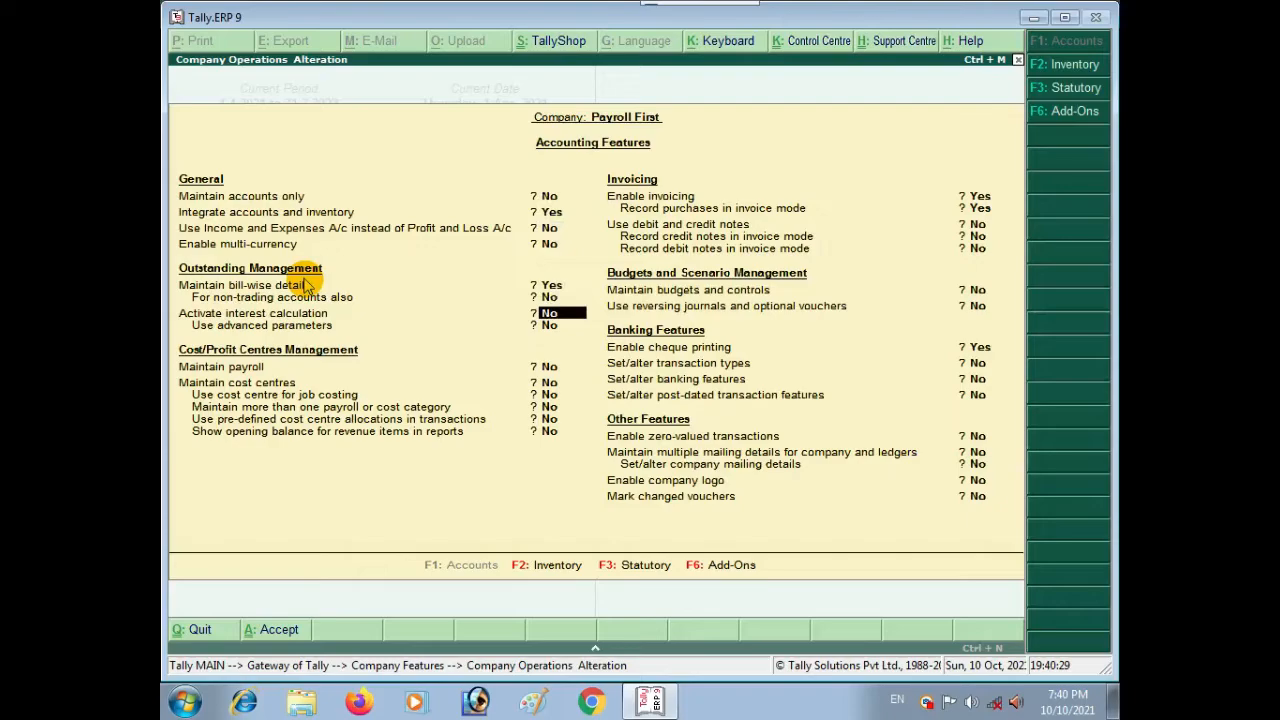
key(Return)
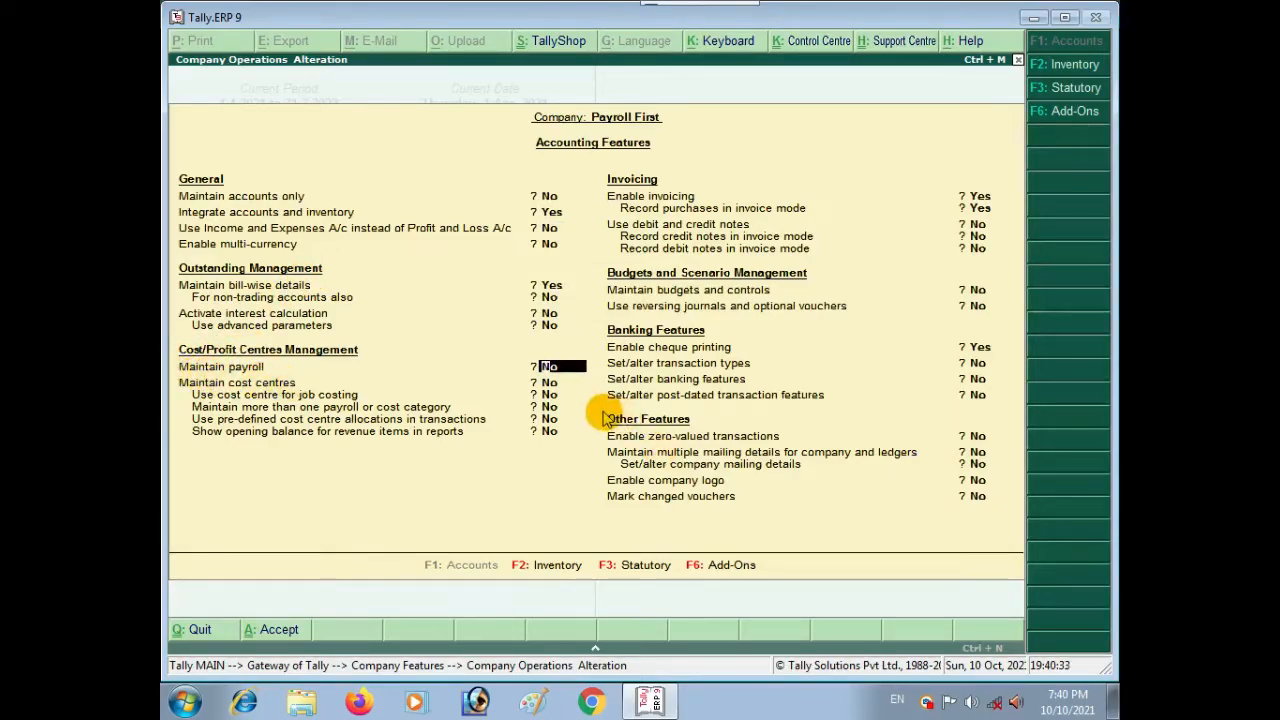
key(y)
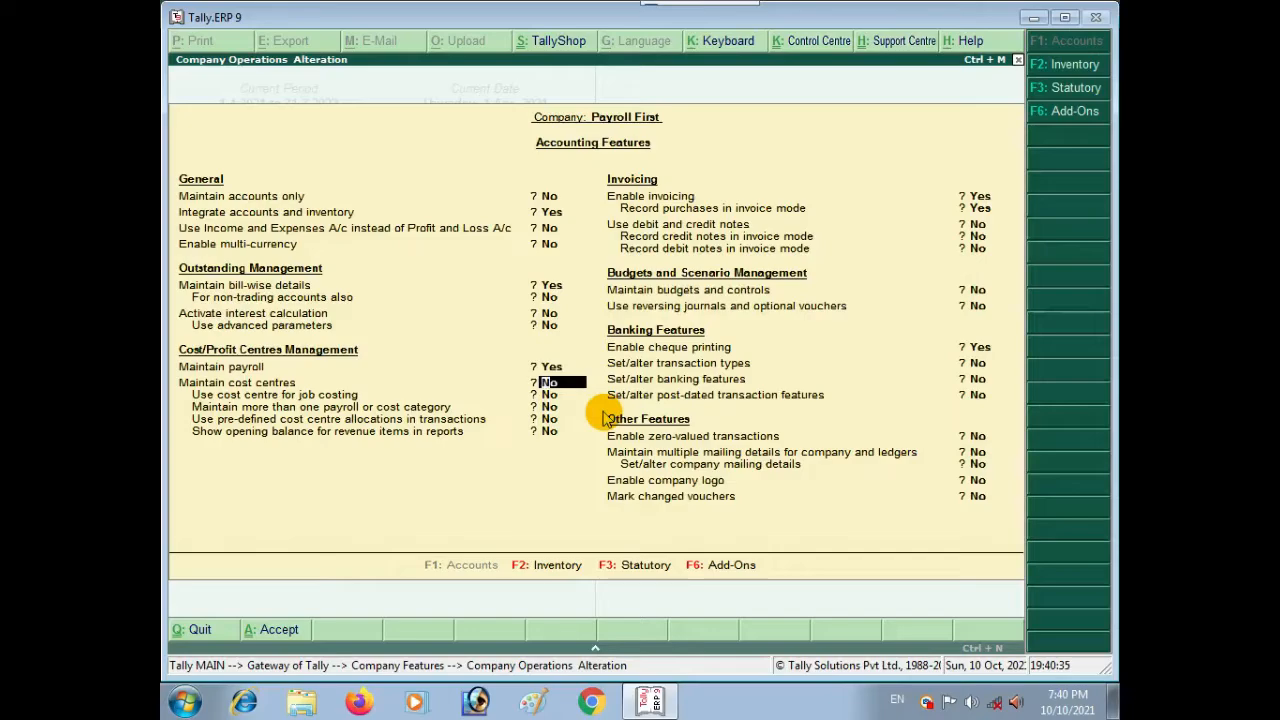
key(Return)
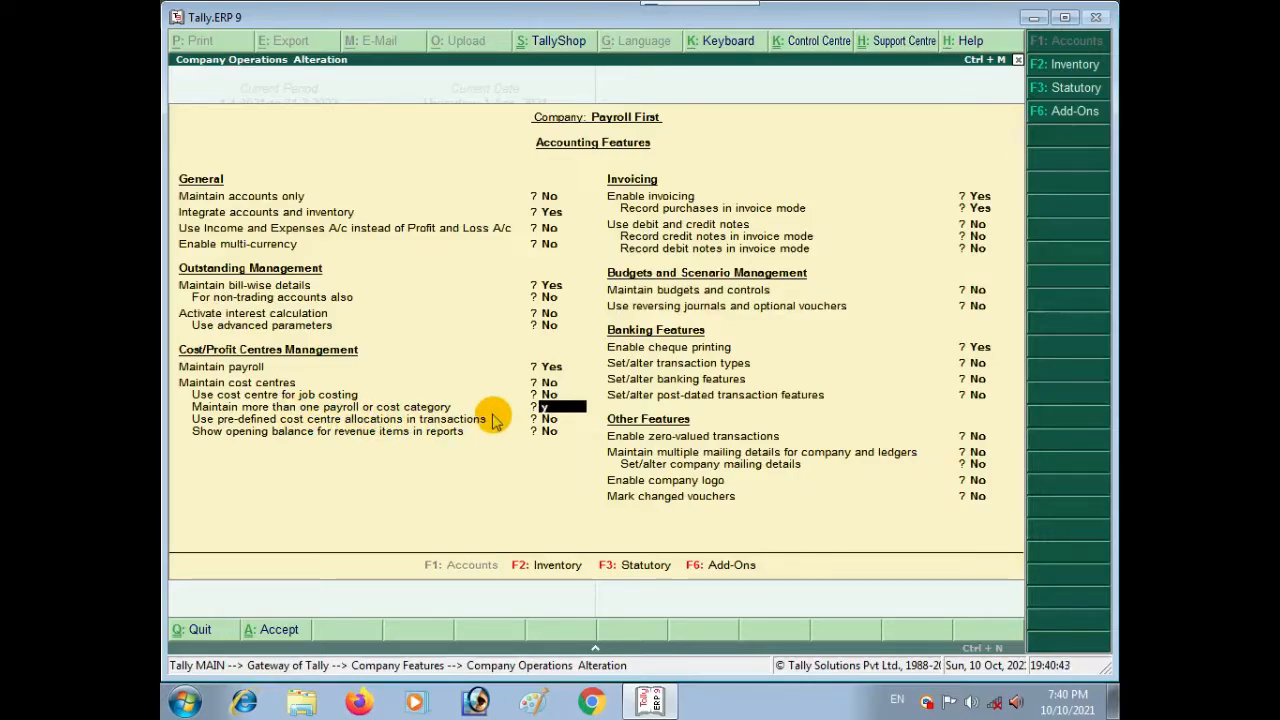
key(y)
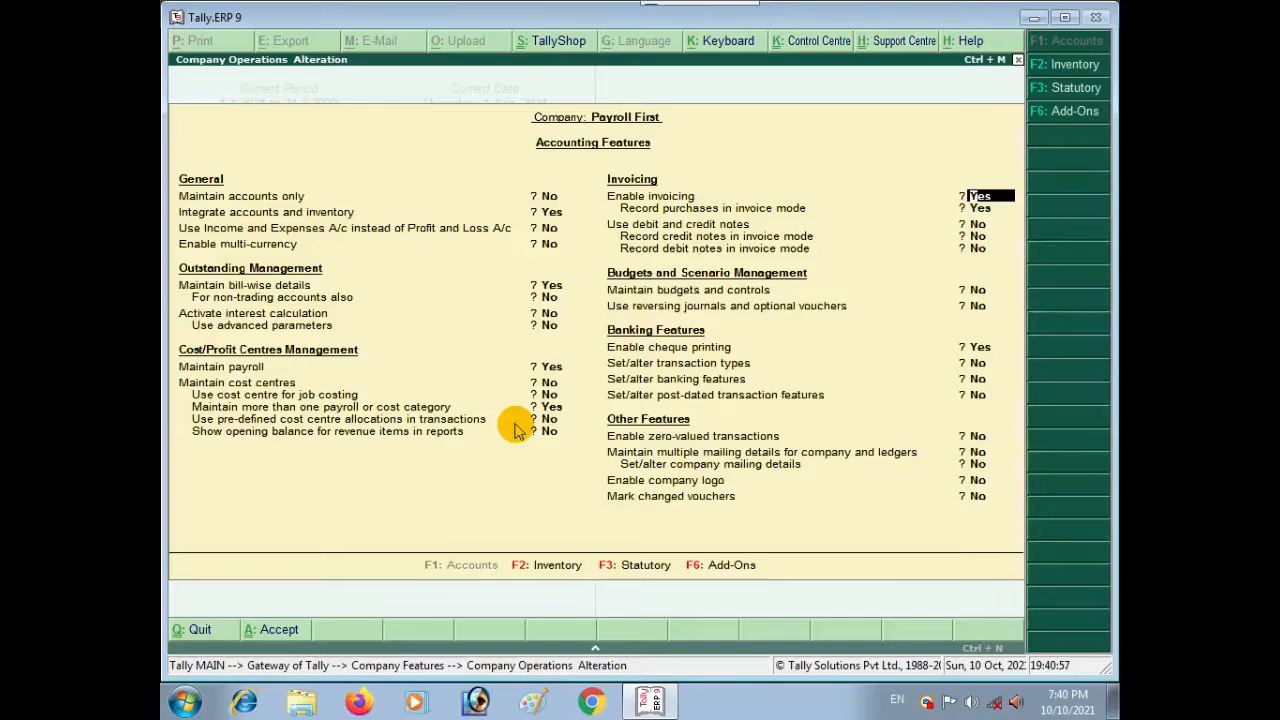
key(ctrl+a)
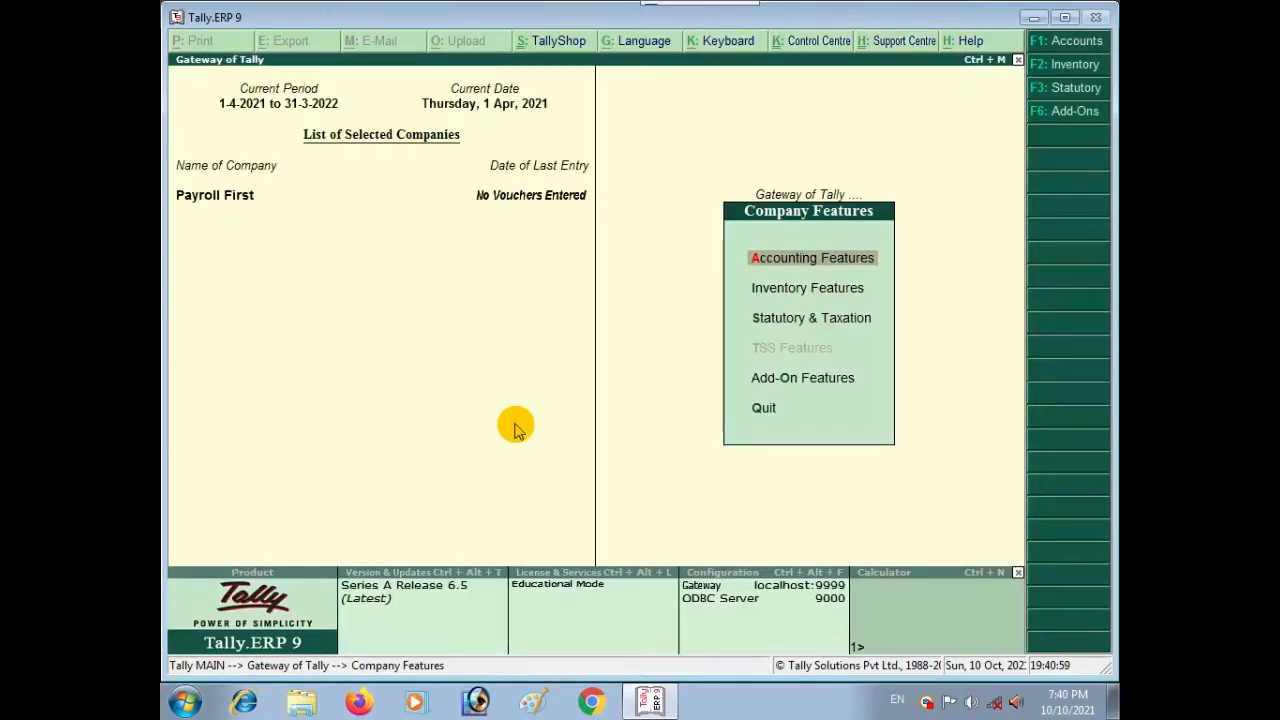
Step: Go from the Gateway of Tally through Payroll Info. to Attendance/Production Types
key(Escape)
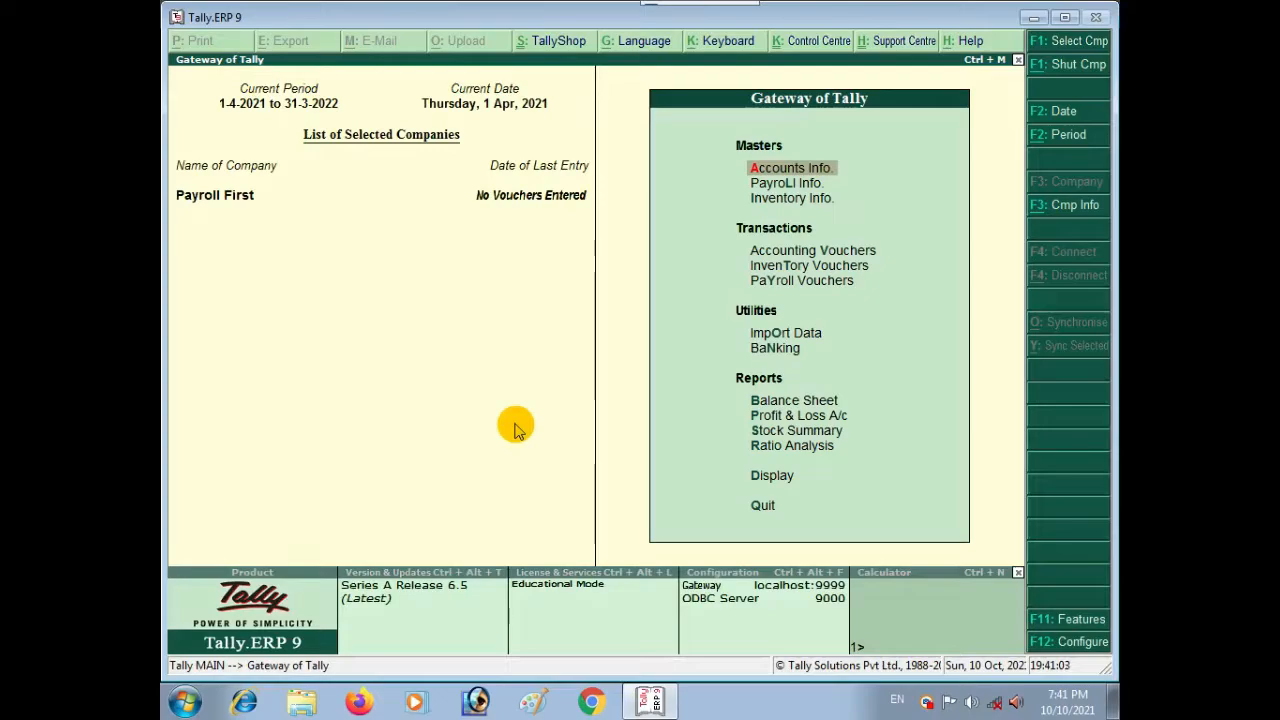
key(Down)
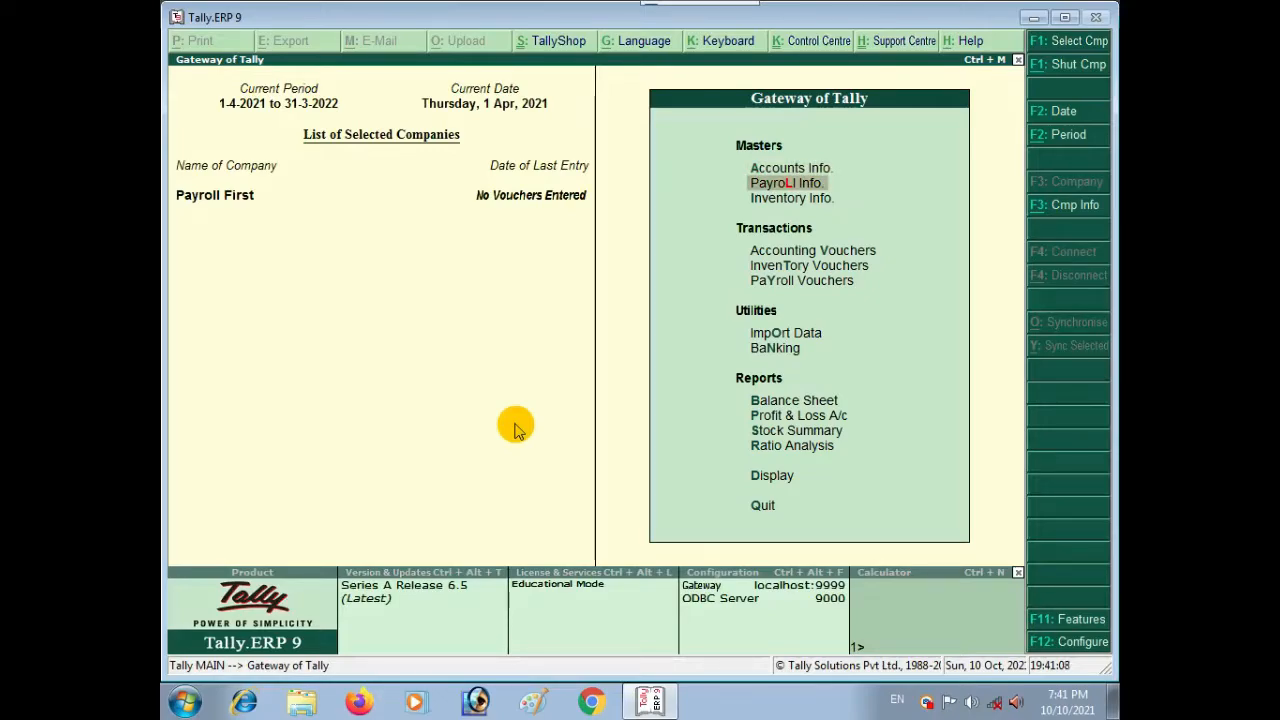
key(Return)
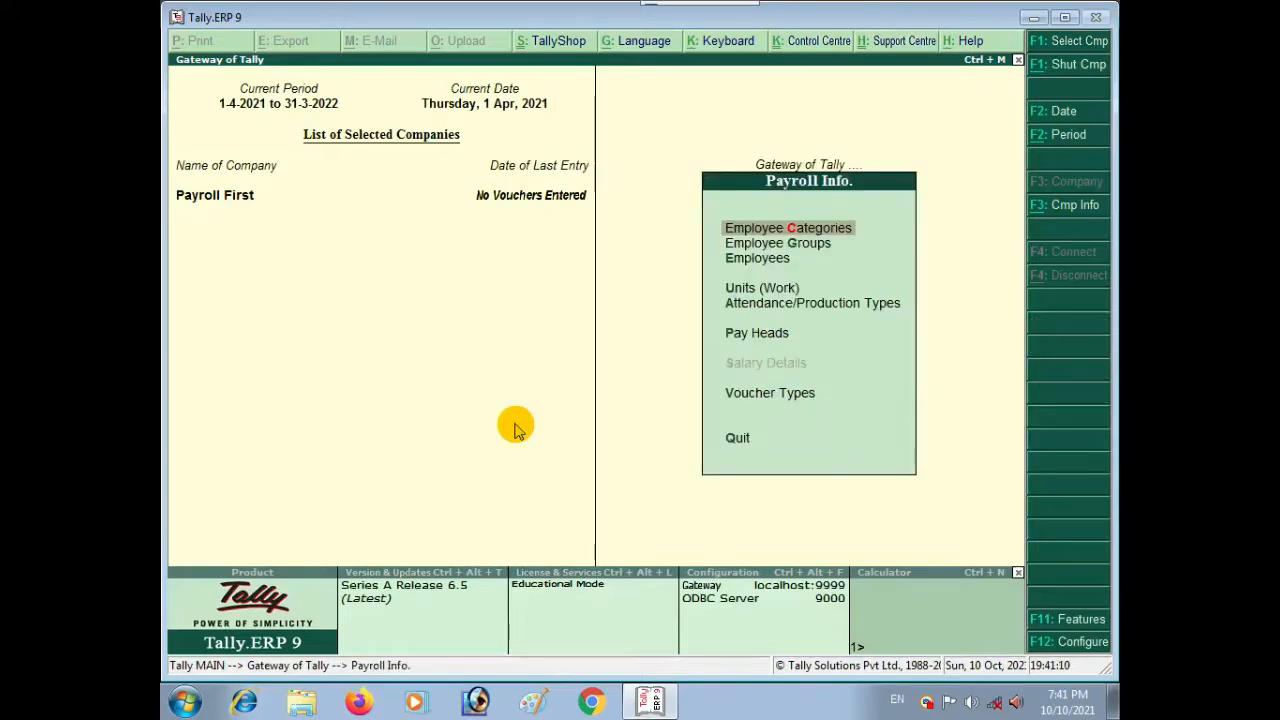
key(Down)
key(Down)
key(Down)
key(Down)
key(Down)
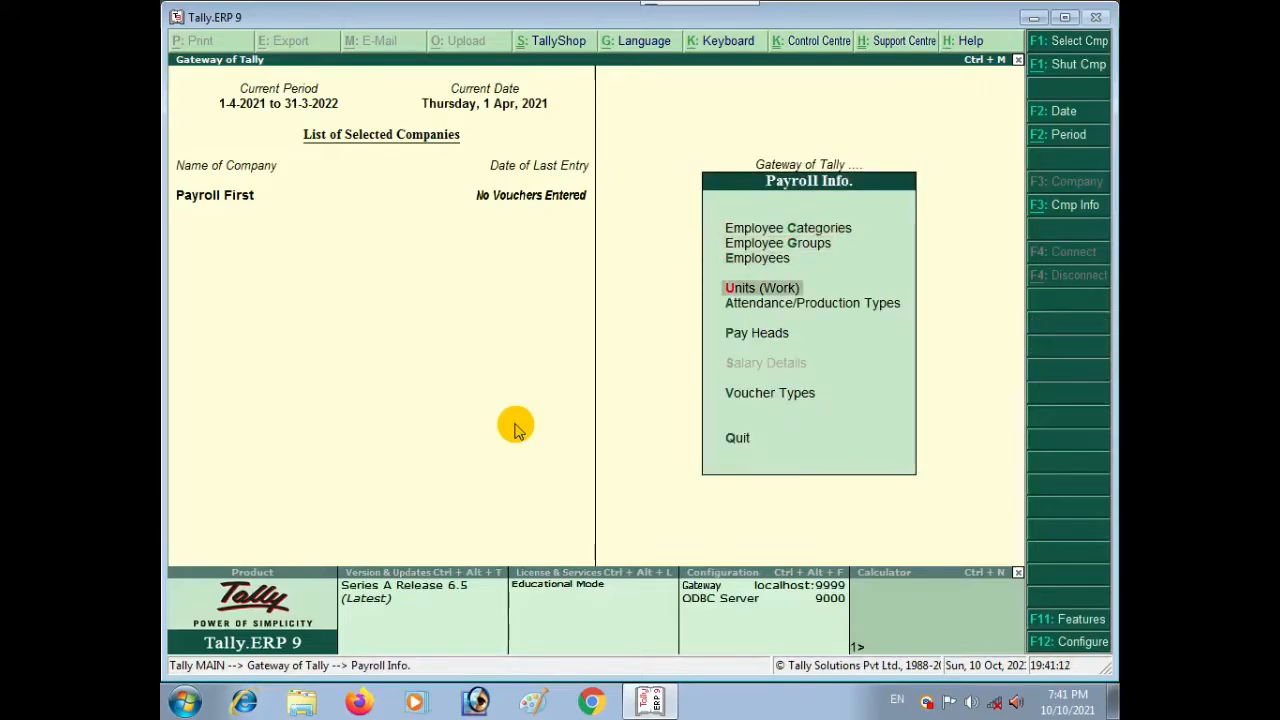
key(Down)
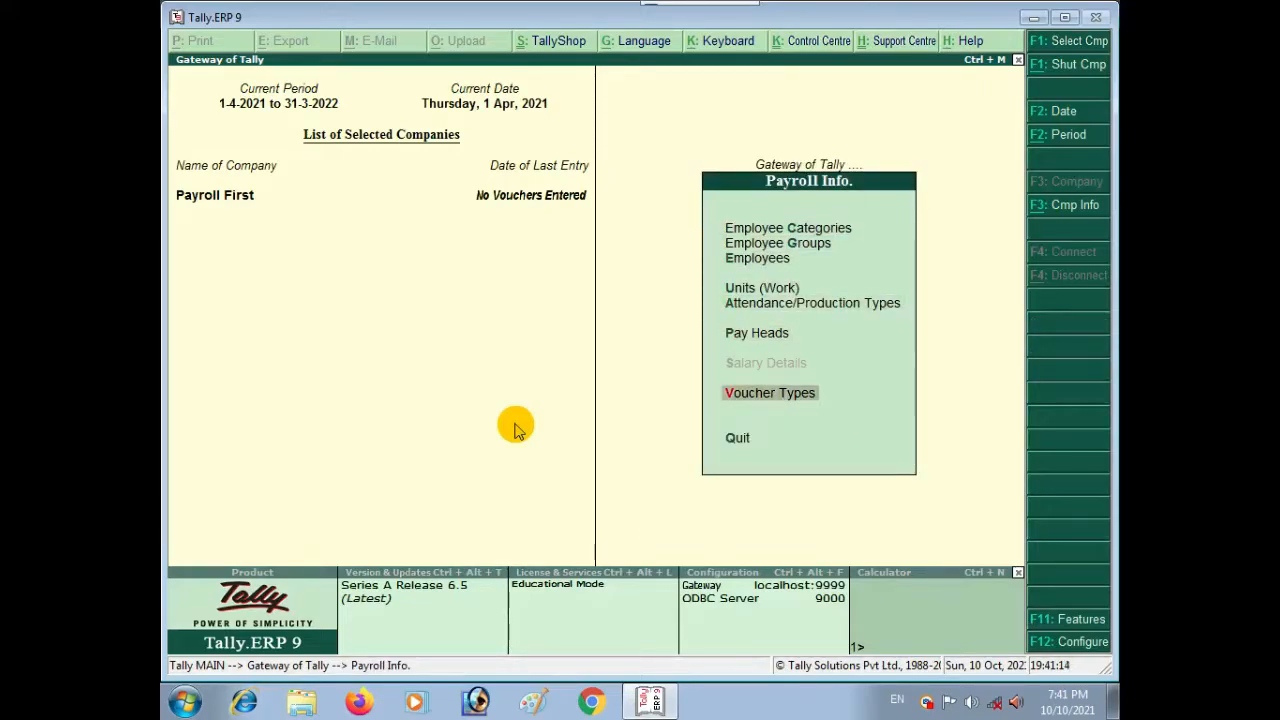
key(Up)
key(Up)
key(Up)
key(Up)
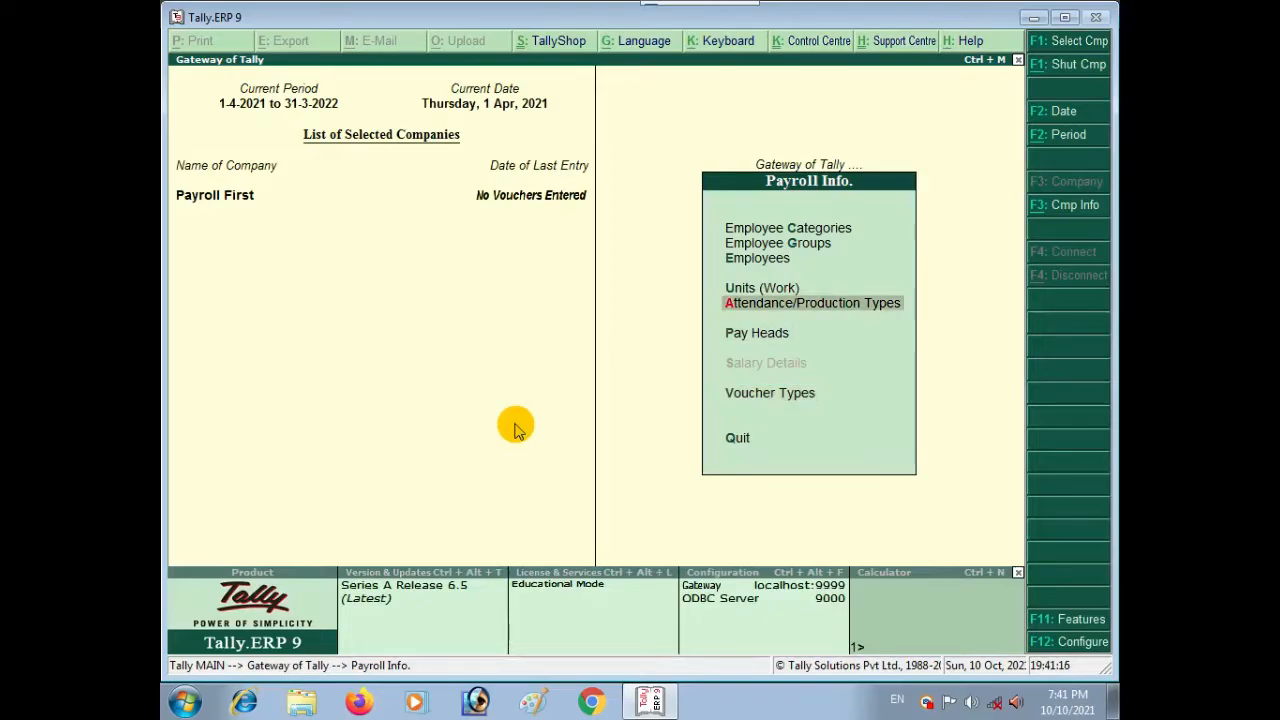
key(Down)
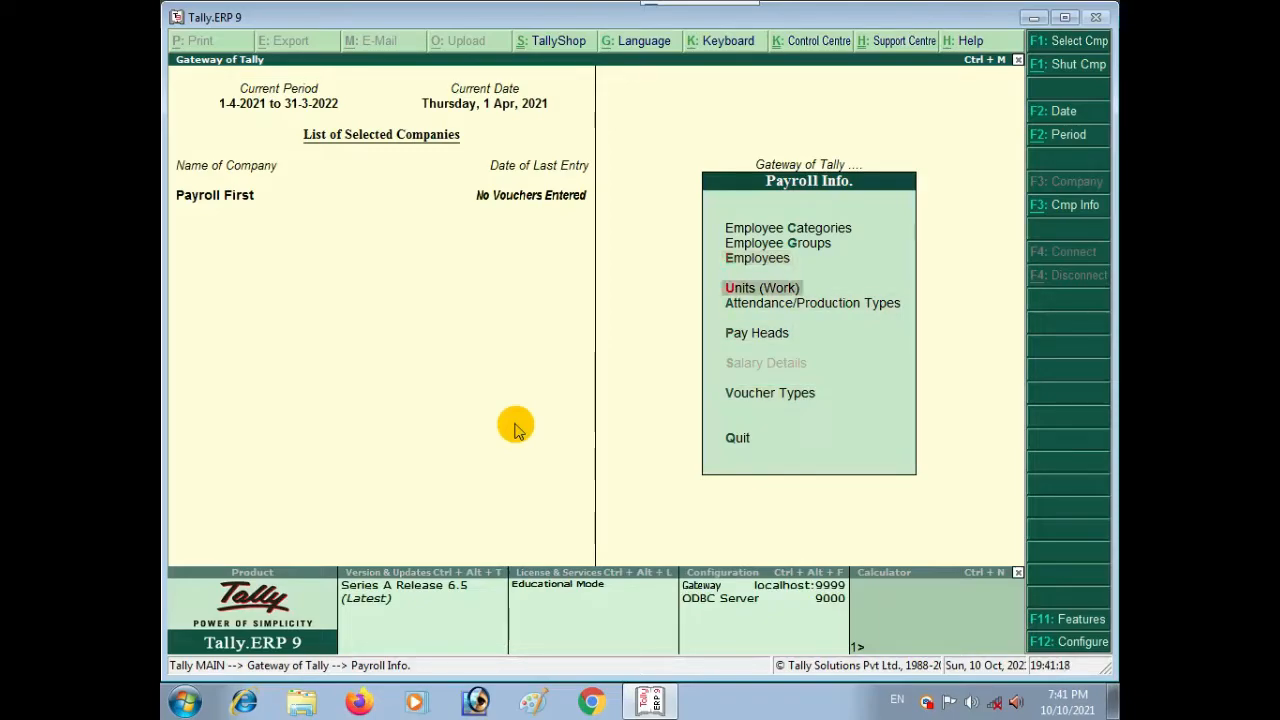
key(Up)
key(Up)
key(Up)
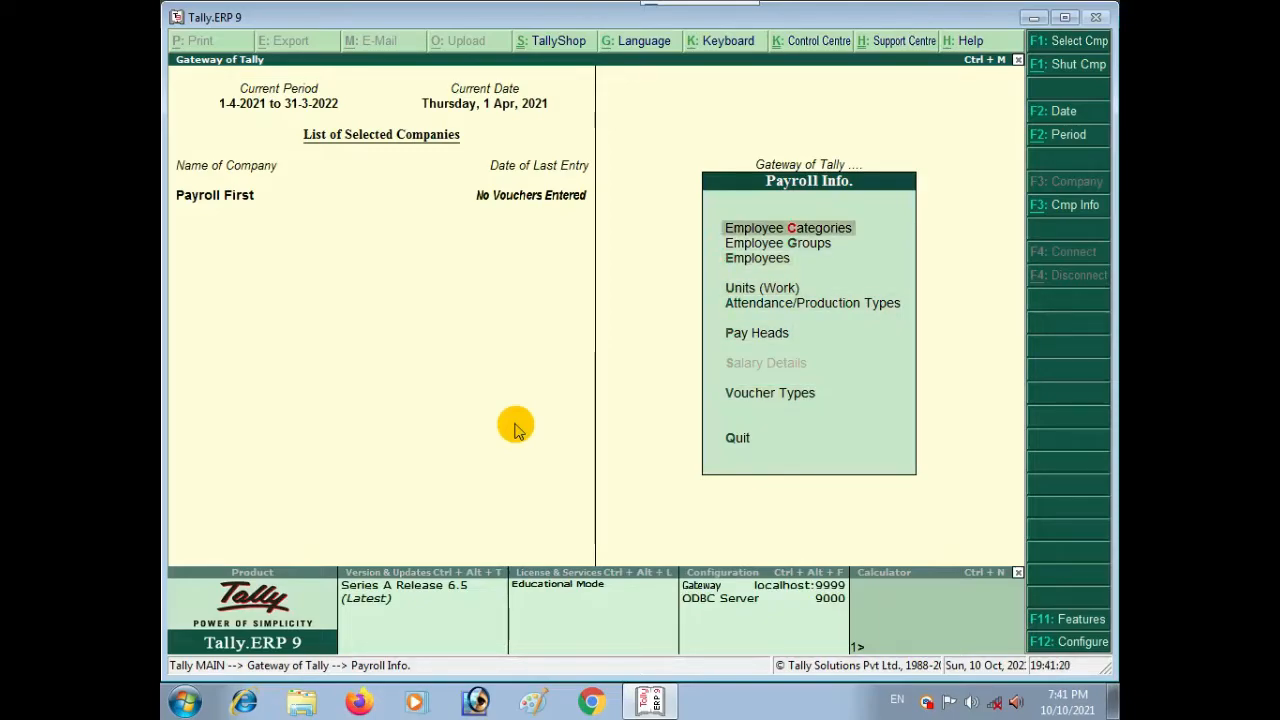
key(Down)
key(Down)
key(Down)
key(Down)
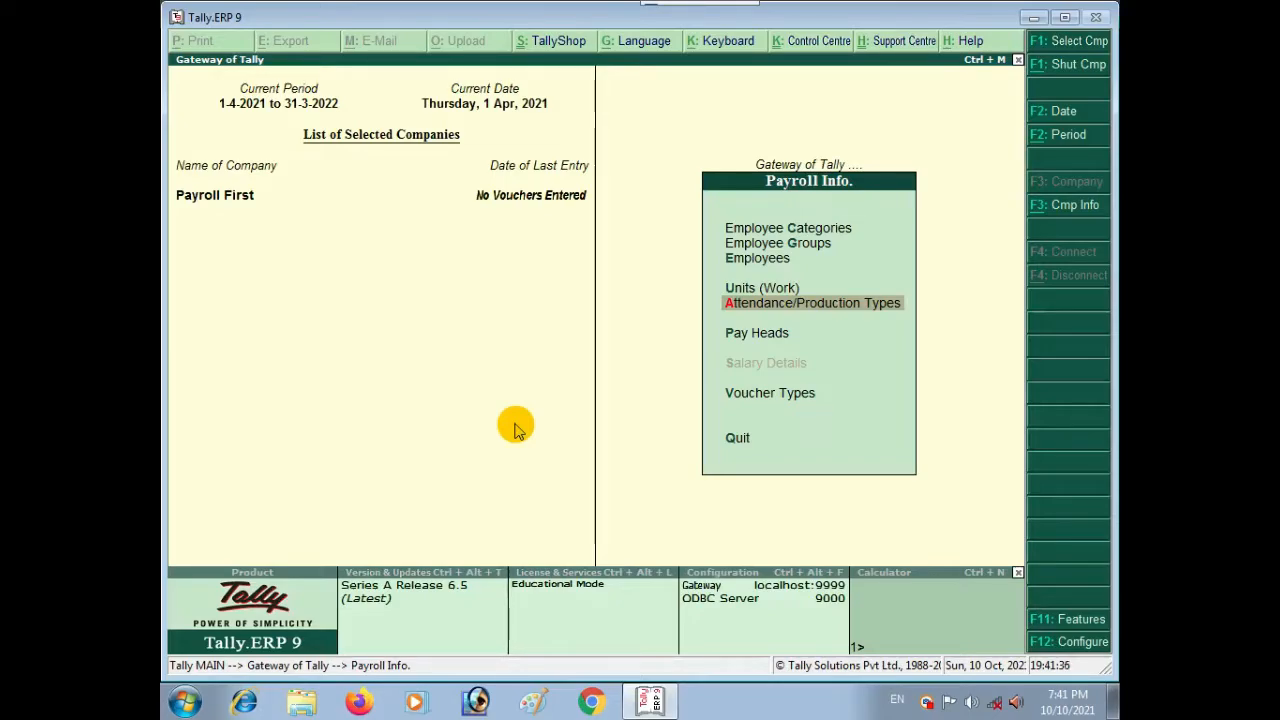
key(Return)
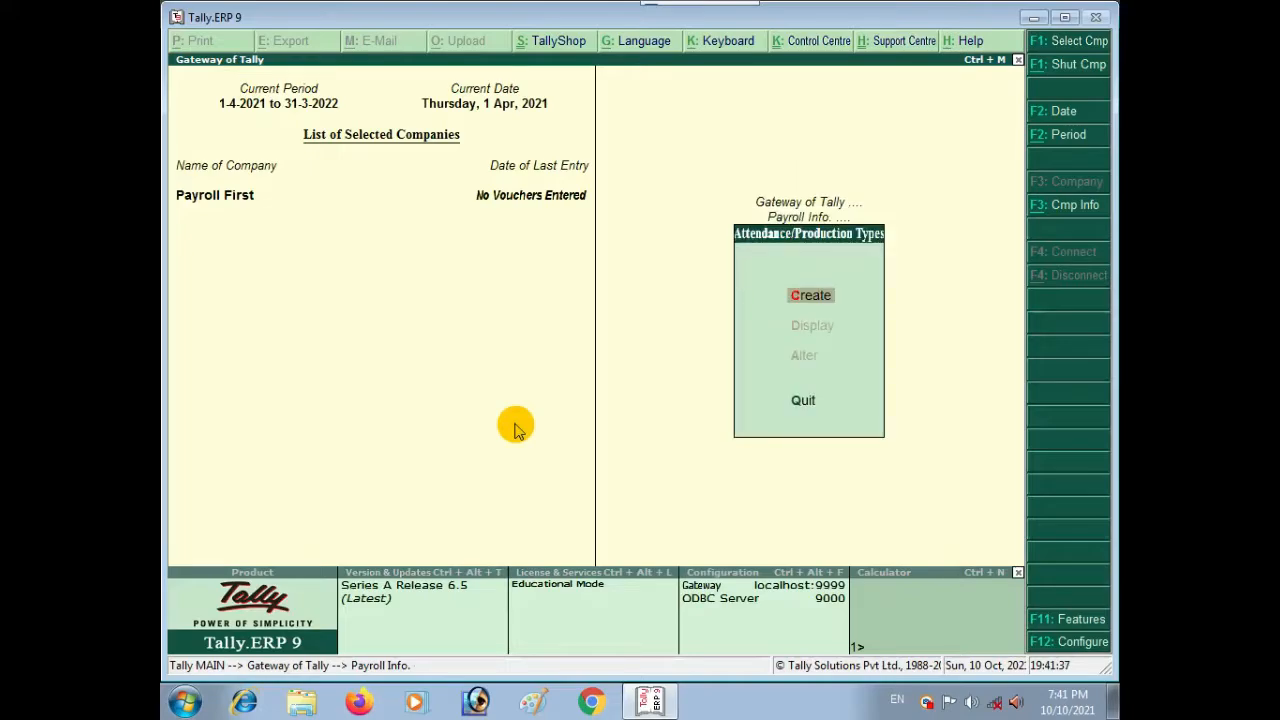
Step: Start a new attendance type named PERSONAL LEAVE, skipping the alias and keeping Primary
key(Return)
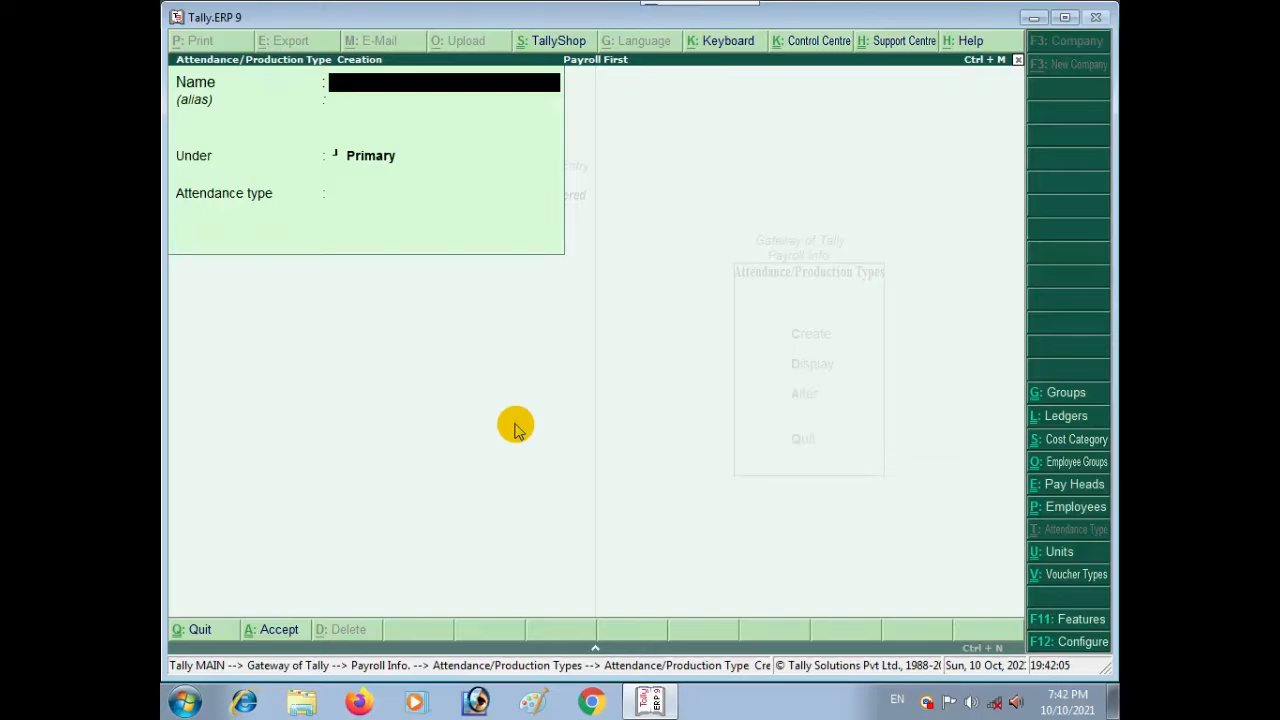
text(PERSONAL LEAVE)
key(Return)
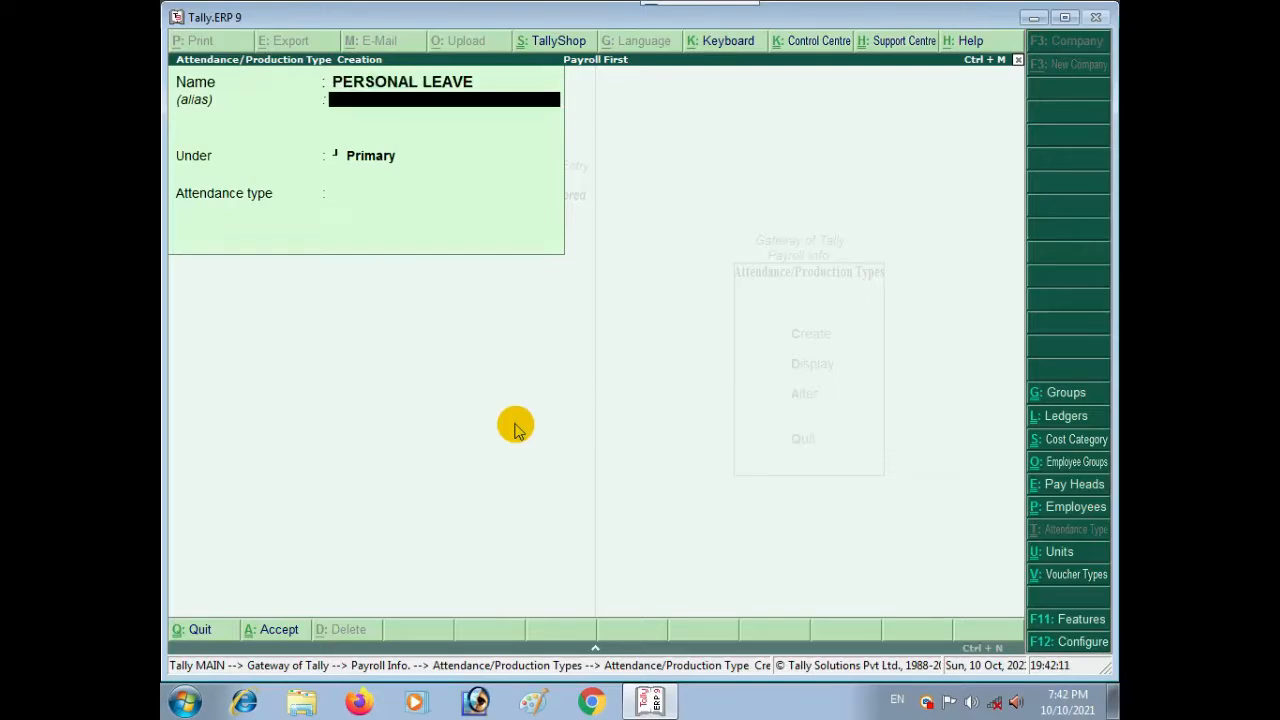
key(Return)
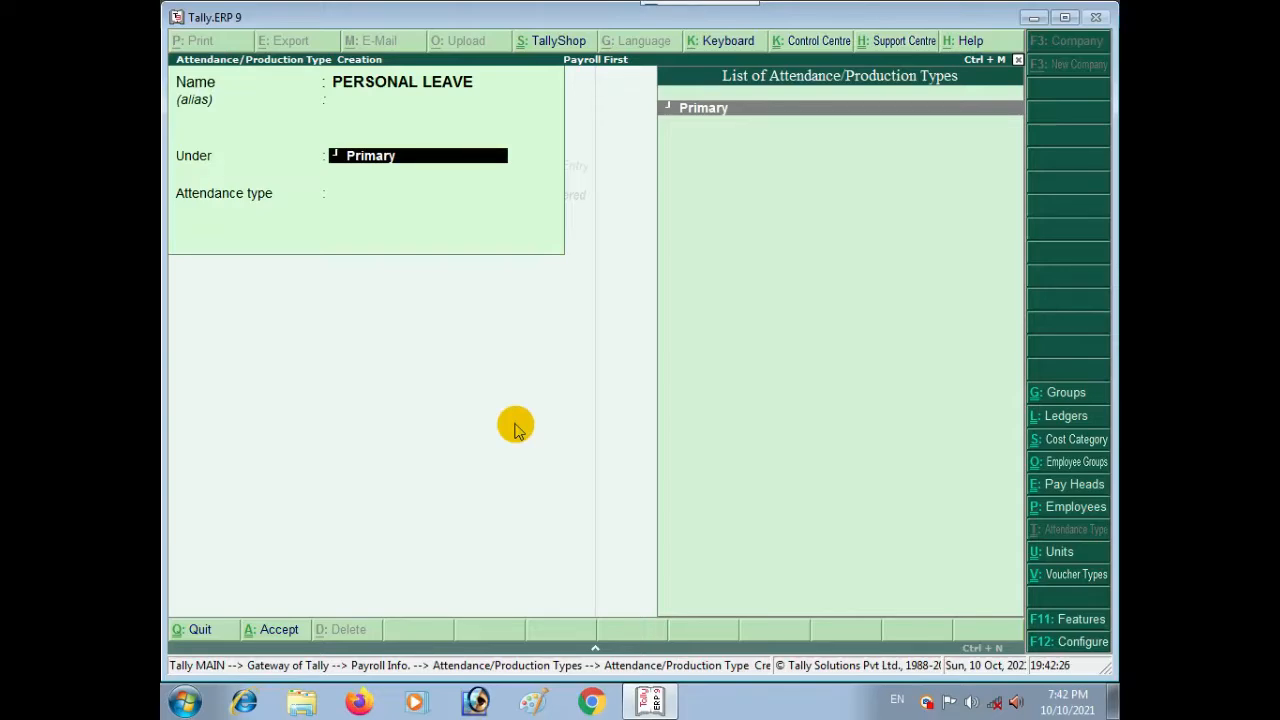
key(Return)
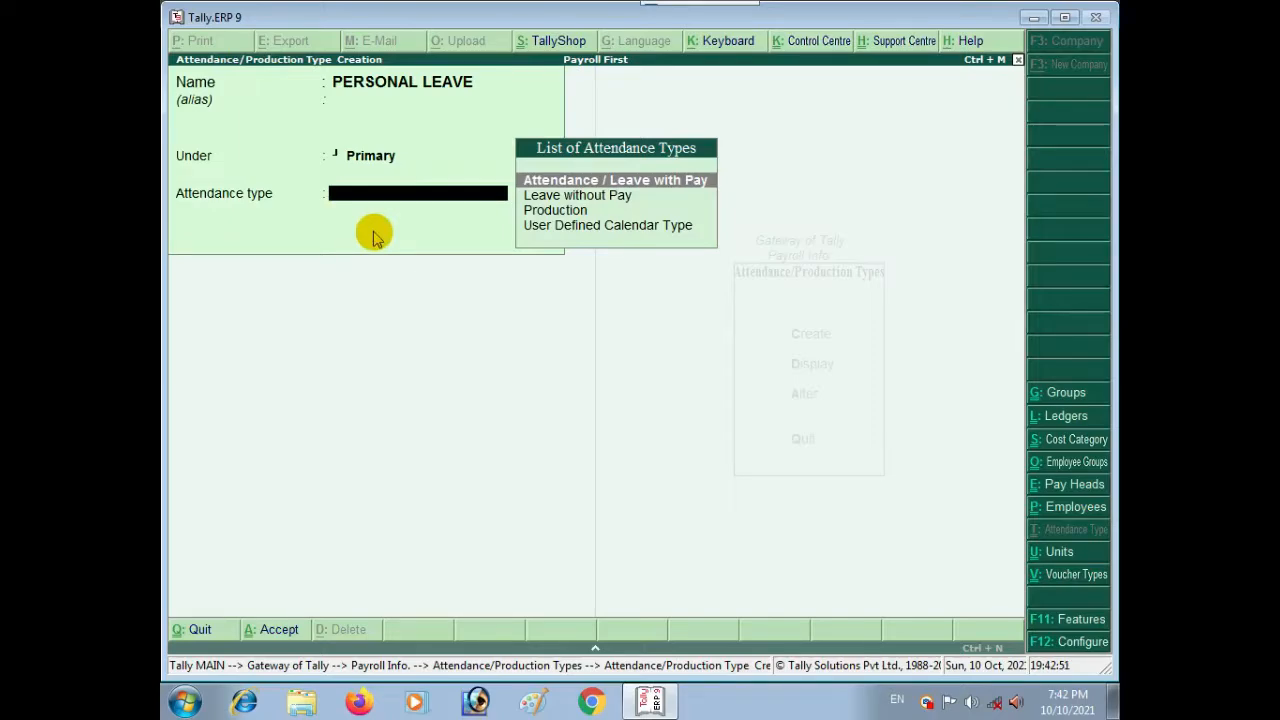
Step: Set PERSONAL LEAVE's type to Attendance / Leave with Pay and save it
key(Down)
key(Up)
key(Down)
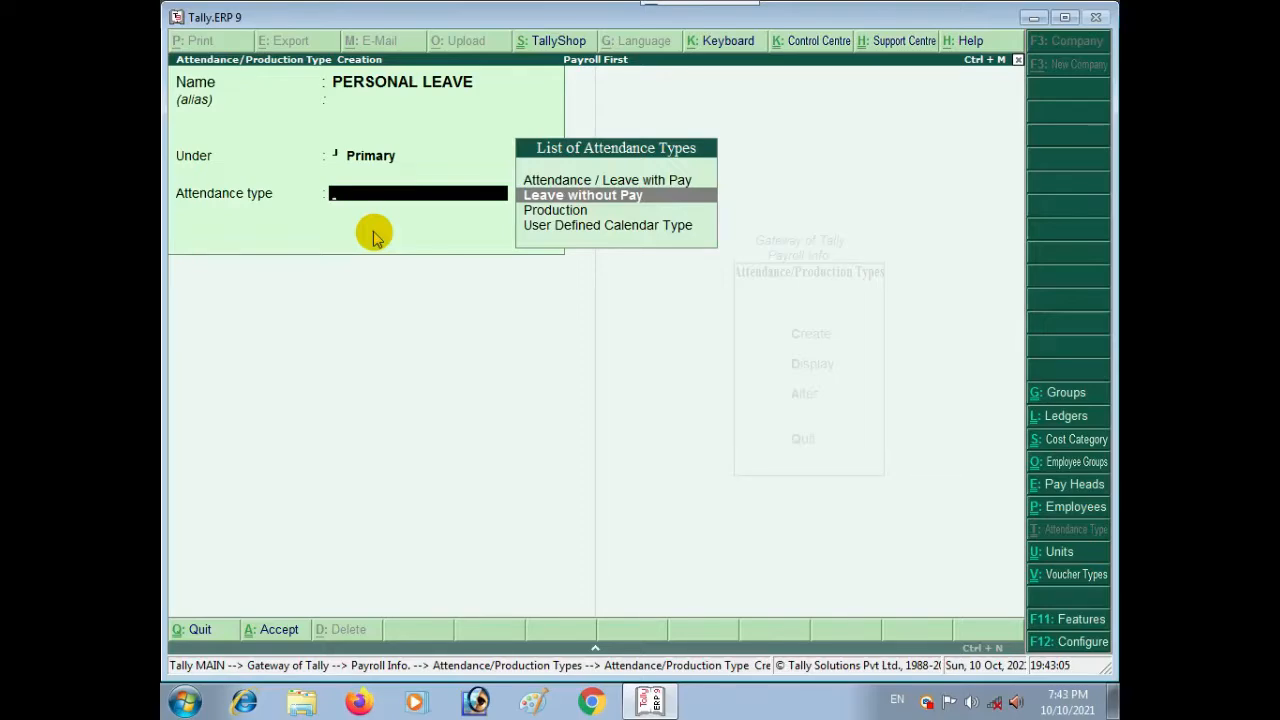
key(Down)
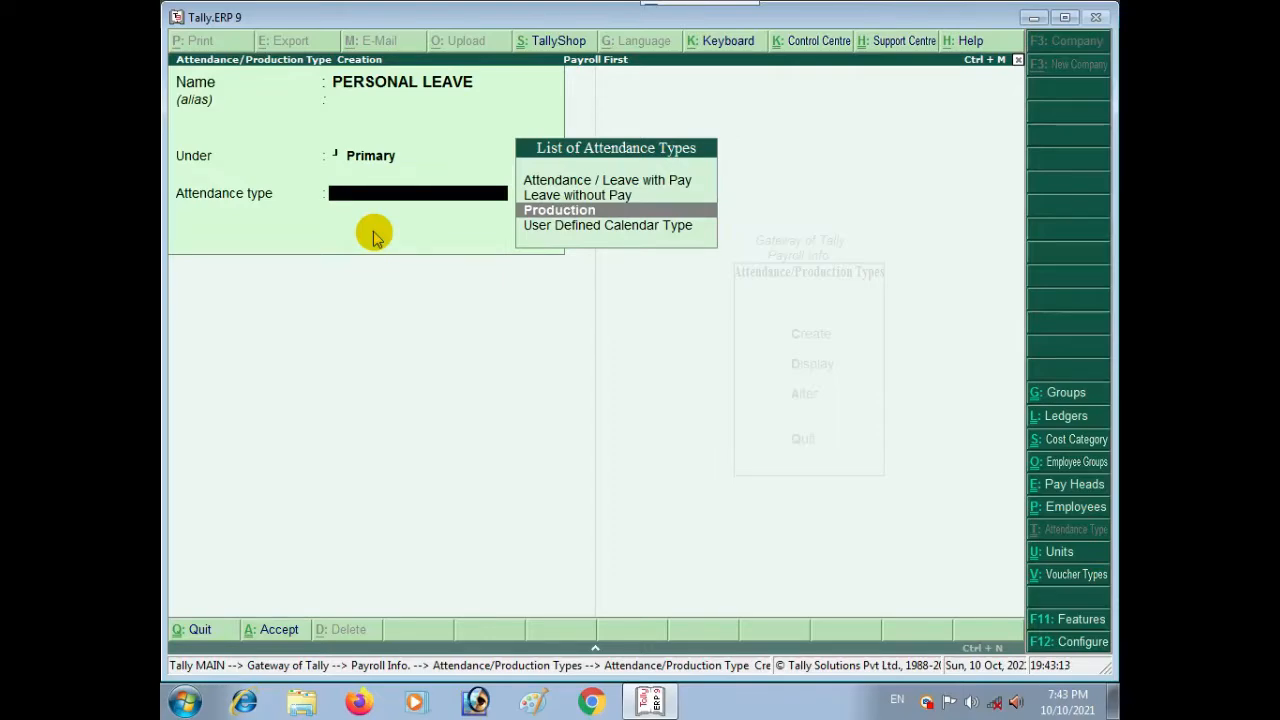
key(Down)
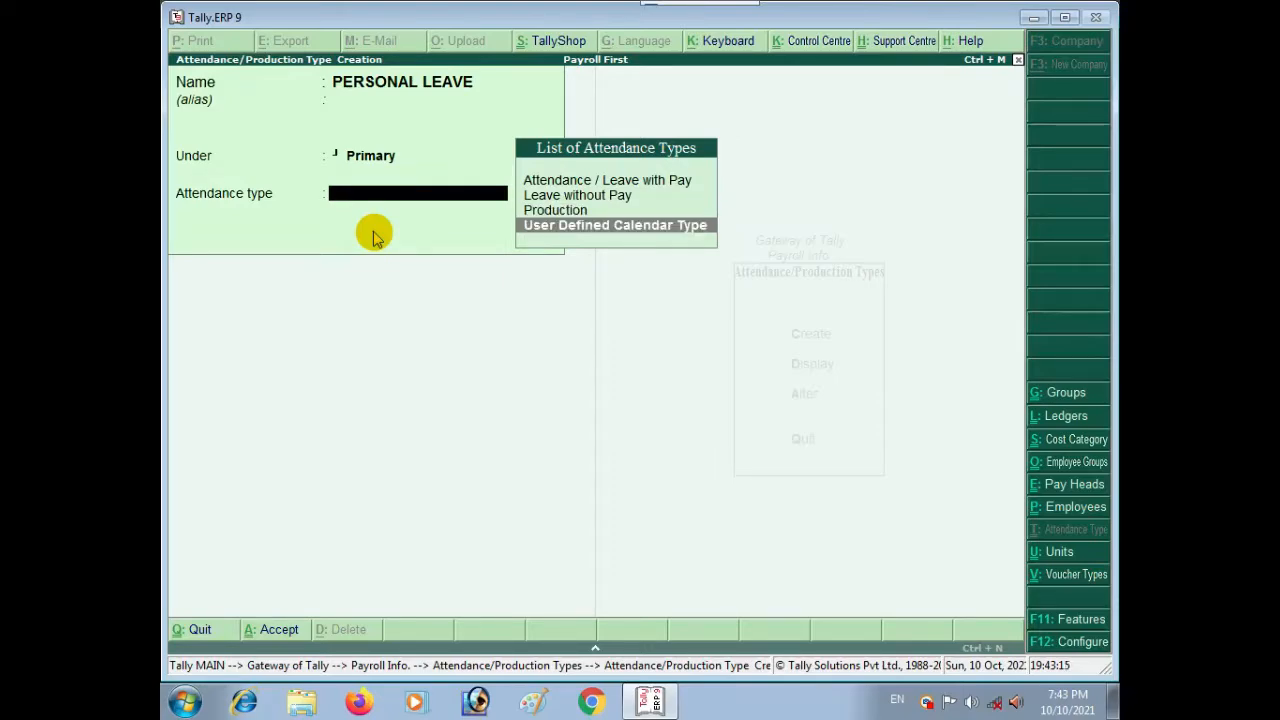
key(Up)
key(Down)
key(Up)
key(Up)
key(Up)
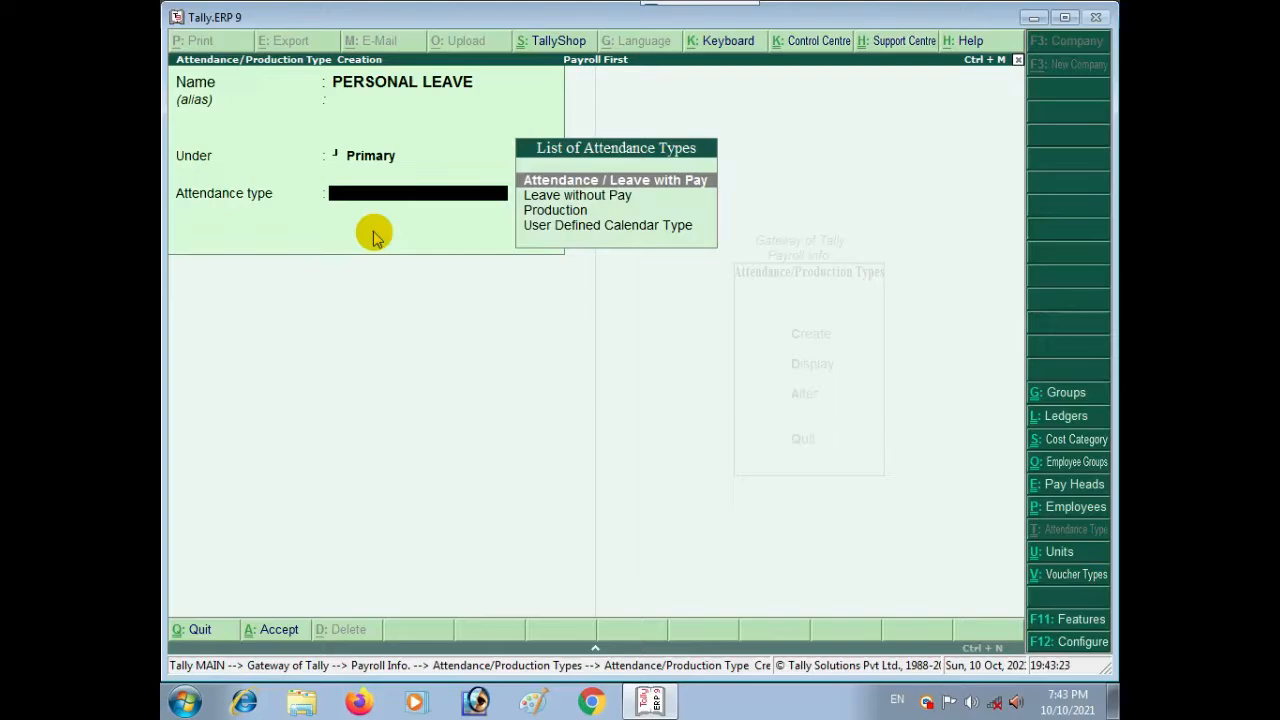
key(Return)
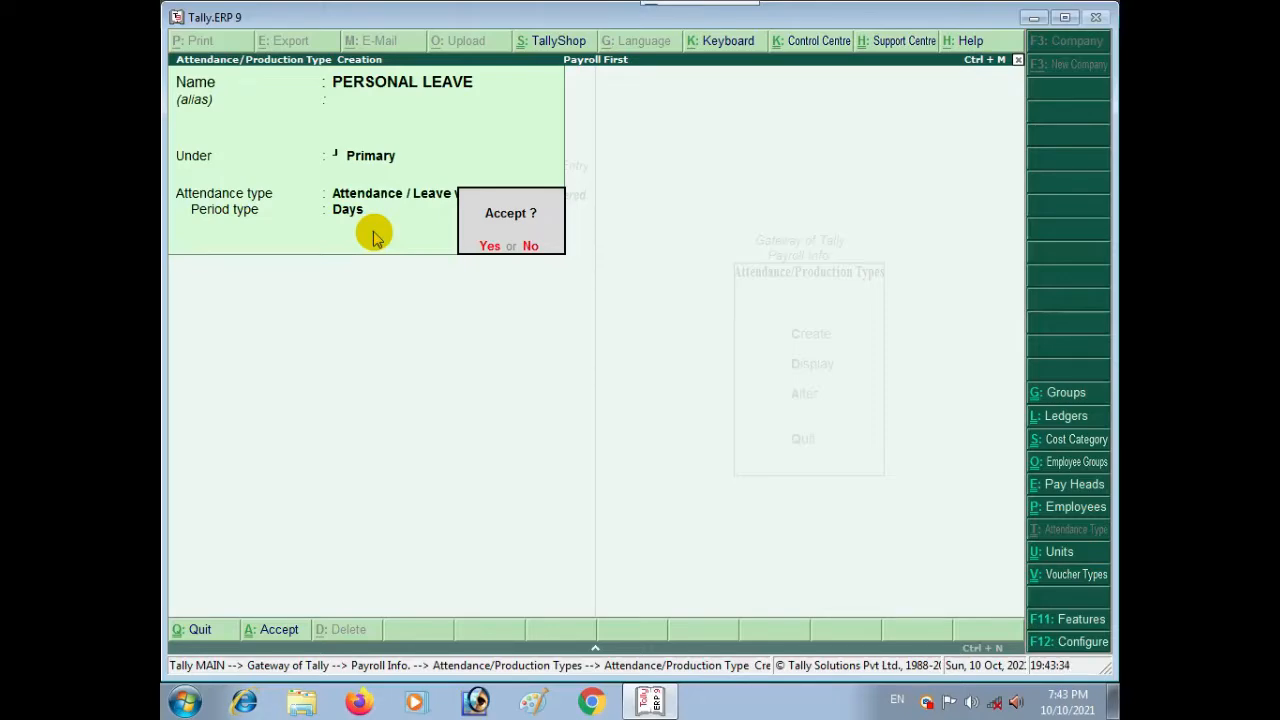
key(Return)
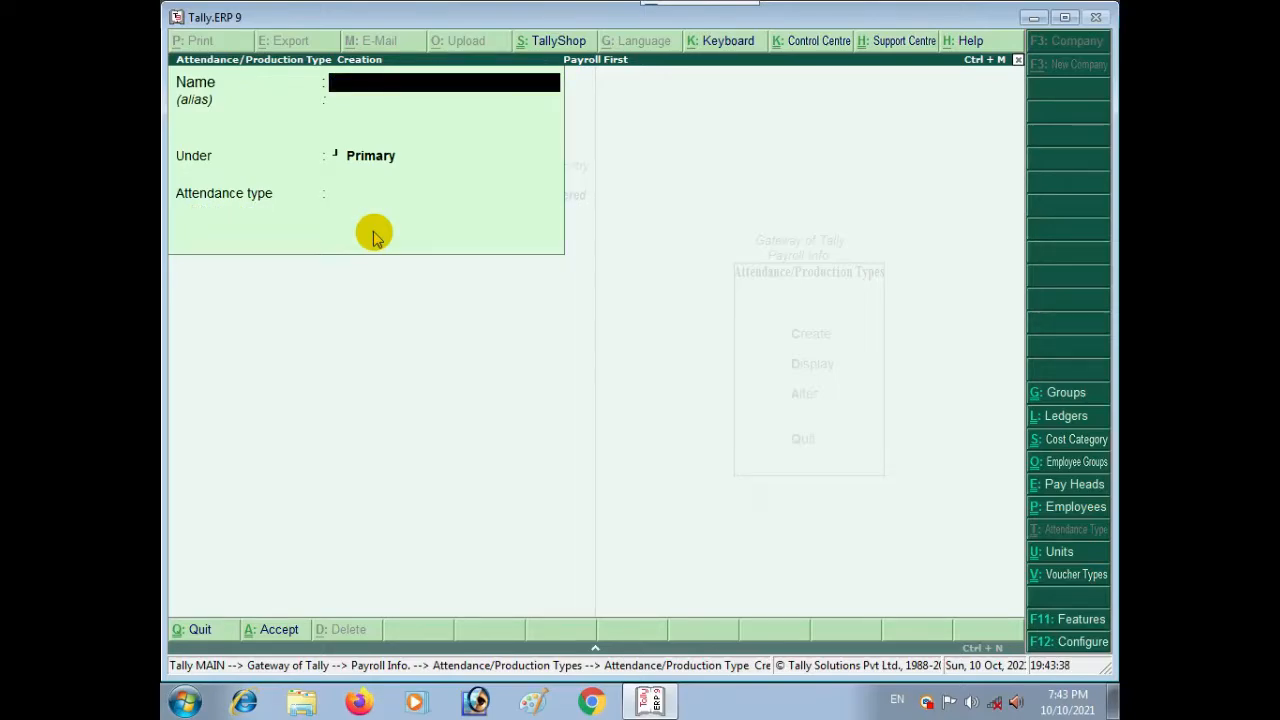
Step: Save SICK LEAVE under Primary as Attendance / Leave with Pay in days
text(SICK LEAVE)
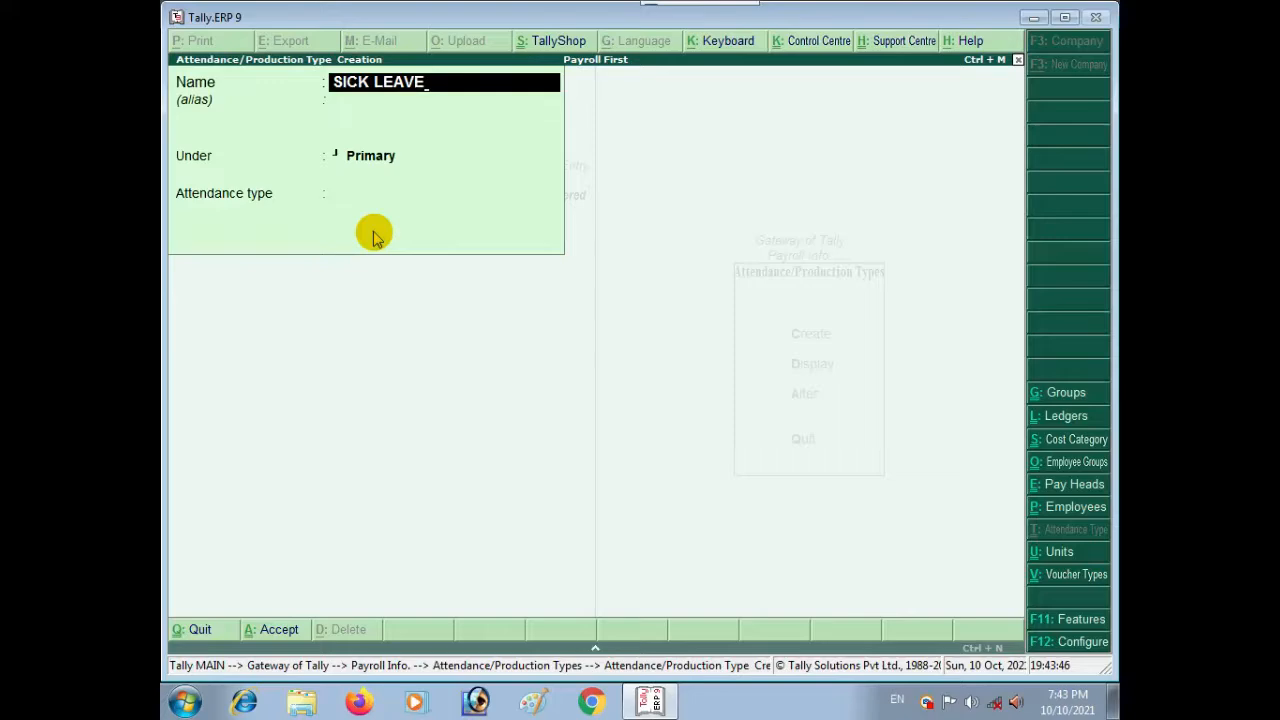
key(Return)
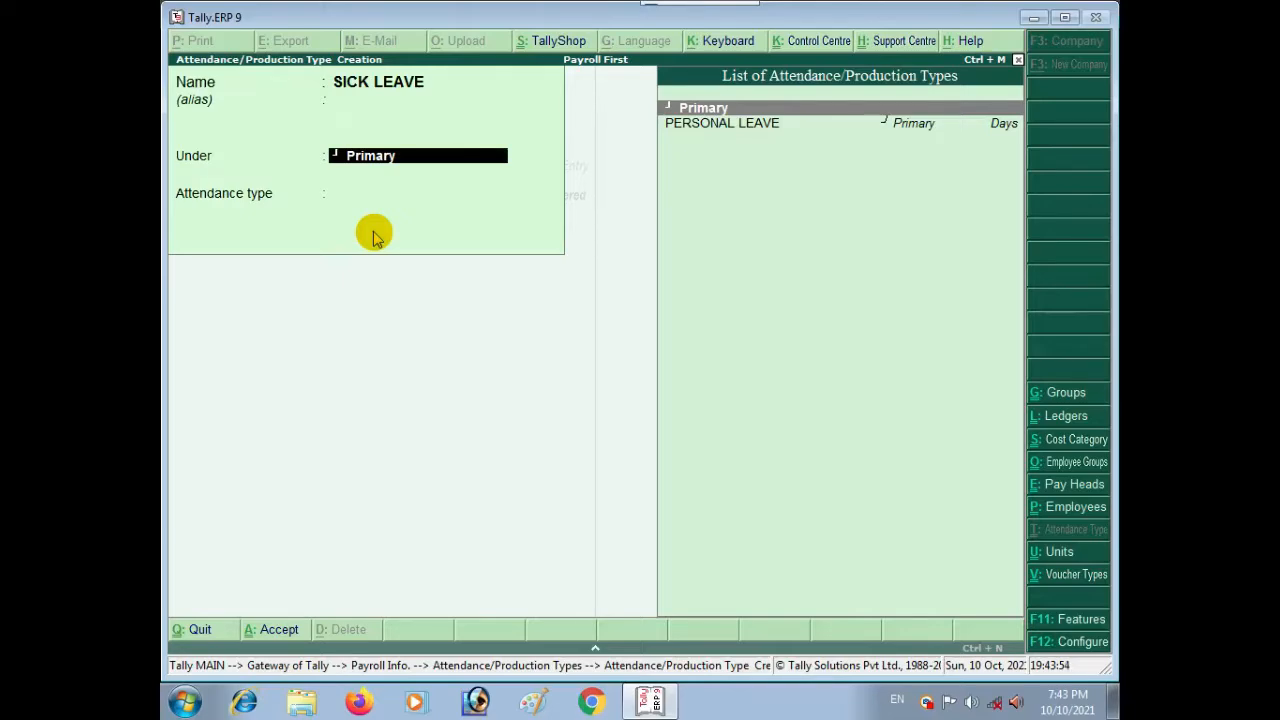
key(Return)
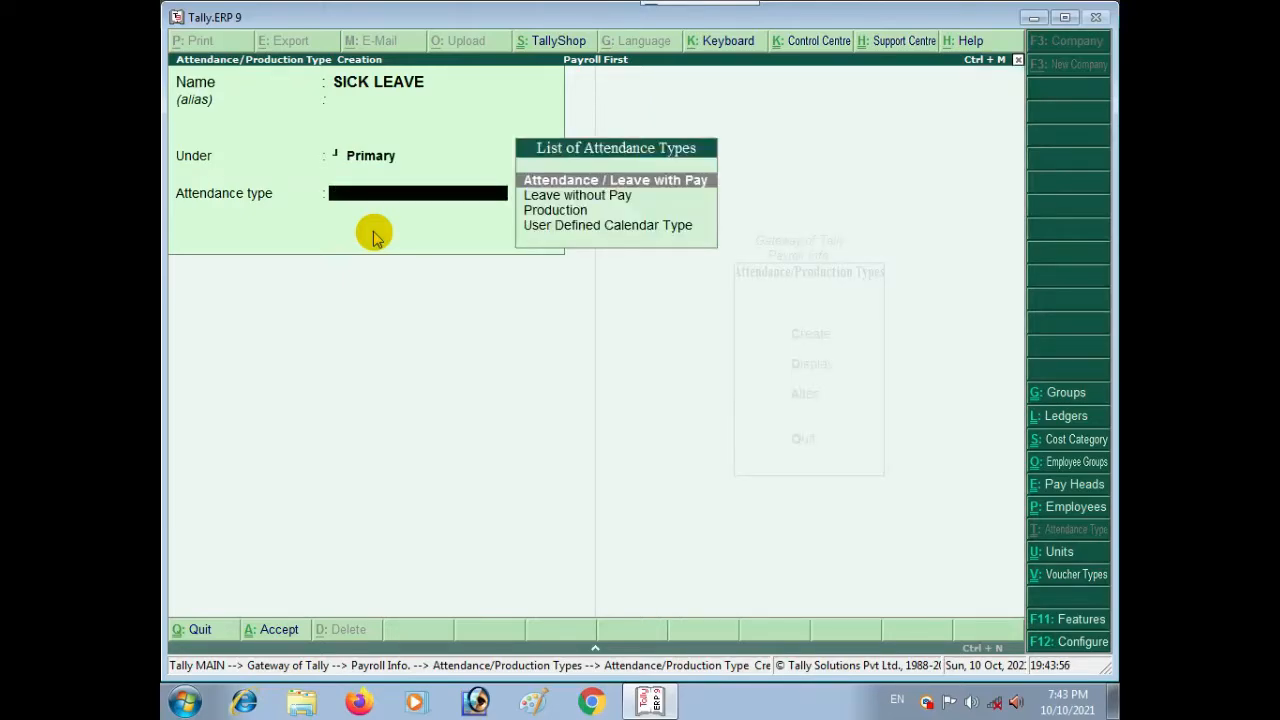
key(Return)
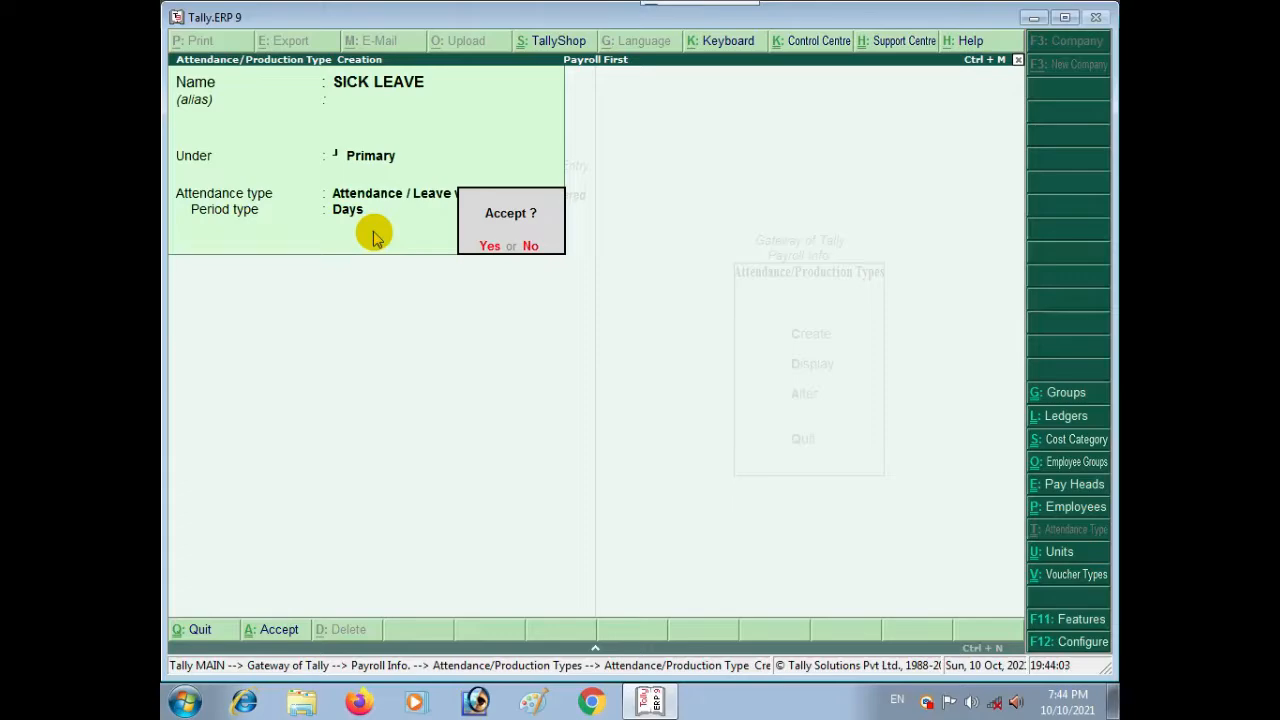
key(Return)
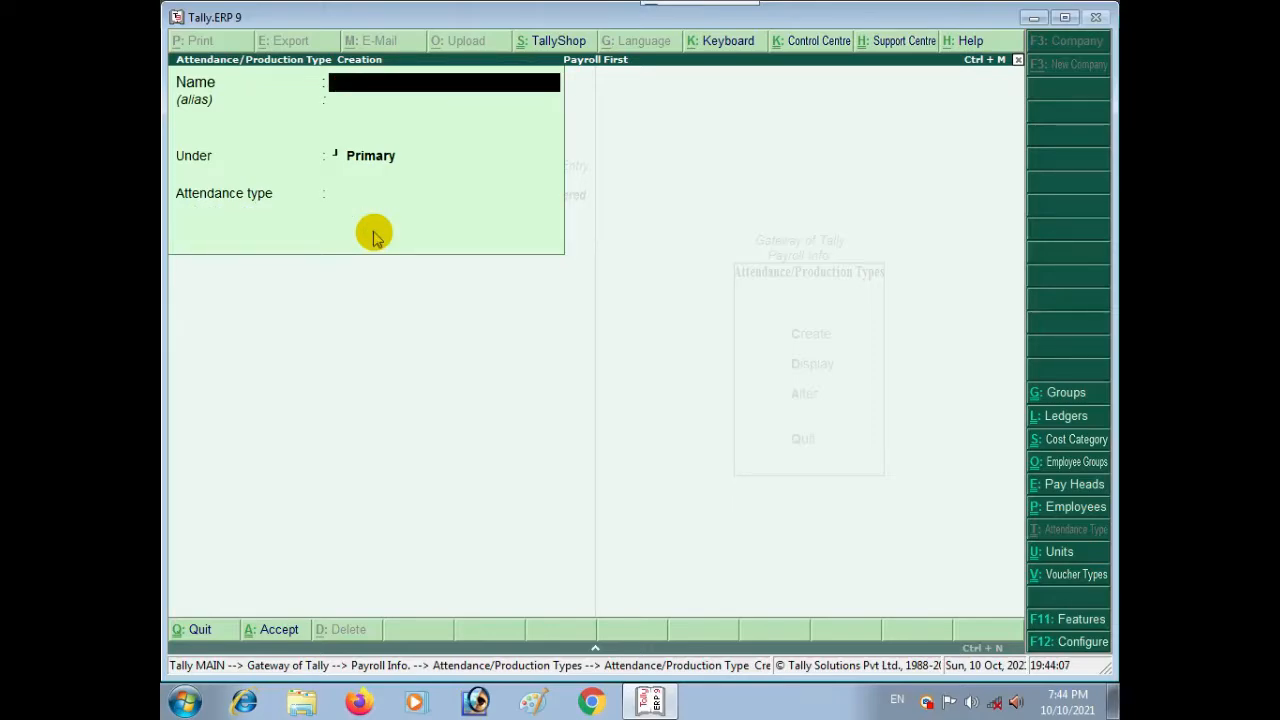
Step: Save CASUAL LEAVE under Primary as Attendance / Leave with Pay in days
text(CASUAL LEAV)
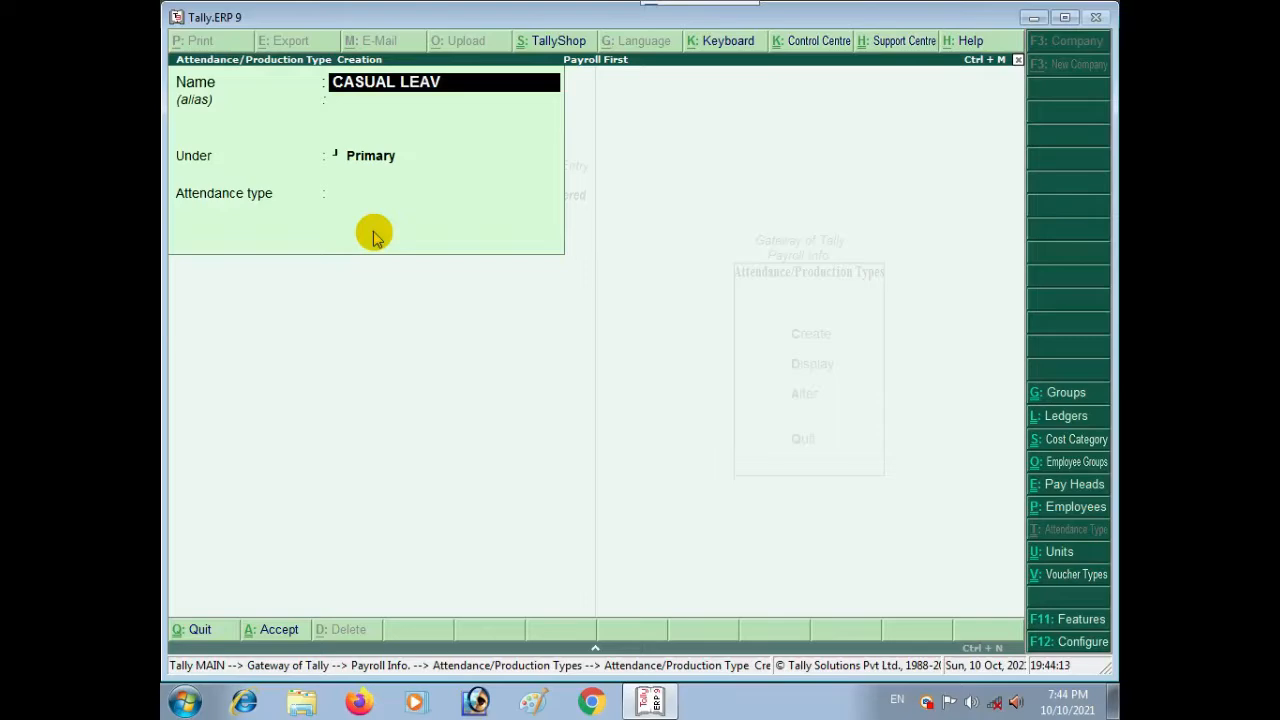
text(E)
key(Return)
key(Return)
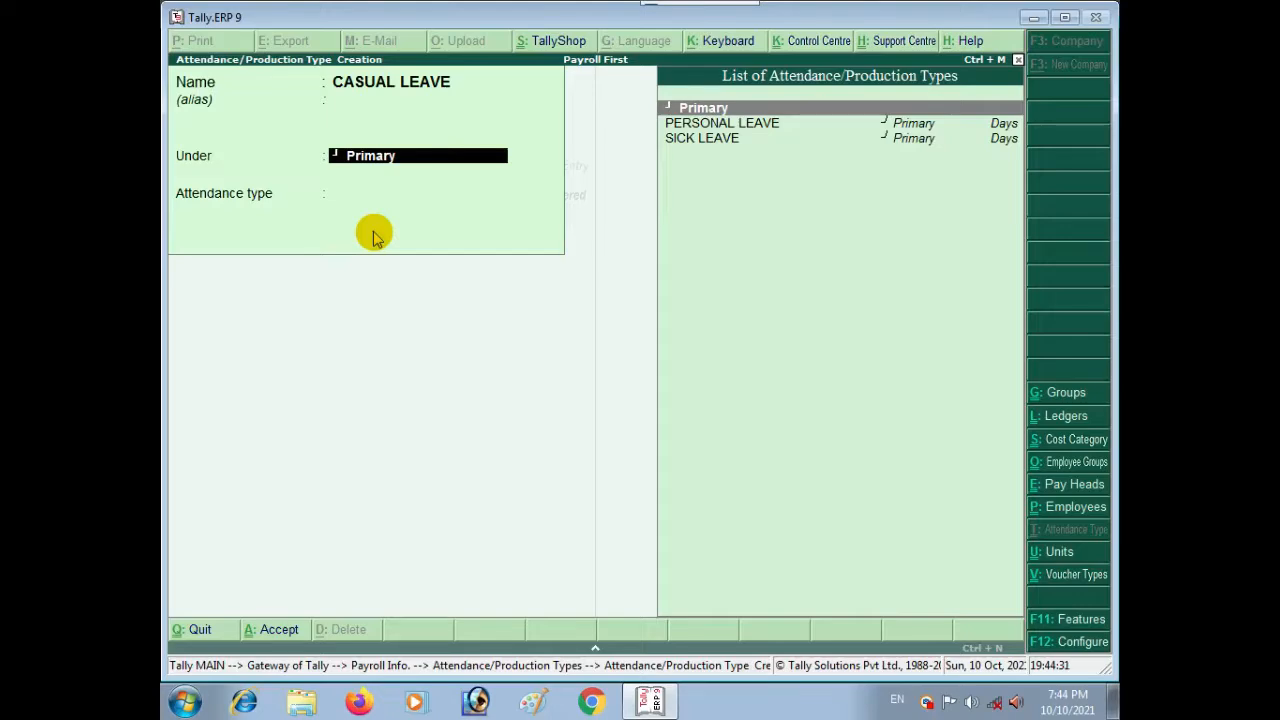
key(Return)
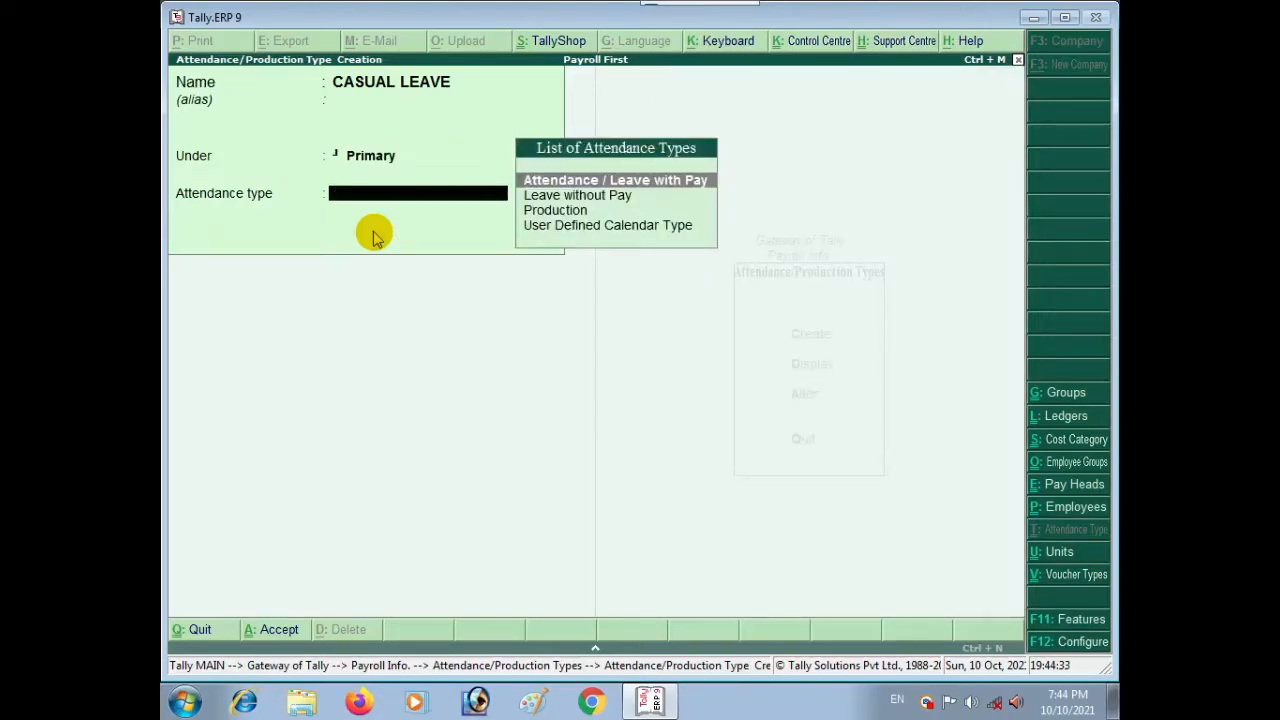
key(Return)
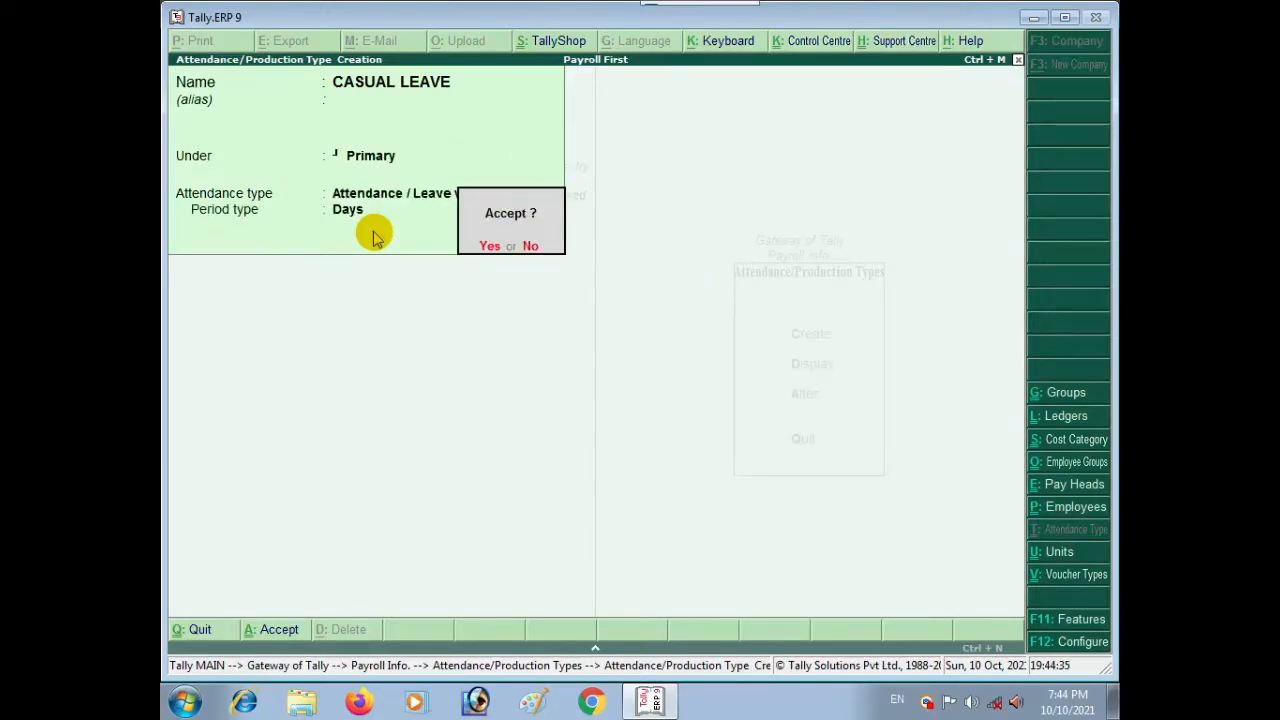
key(Return)
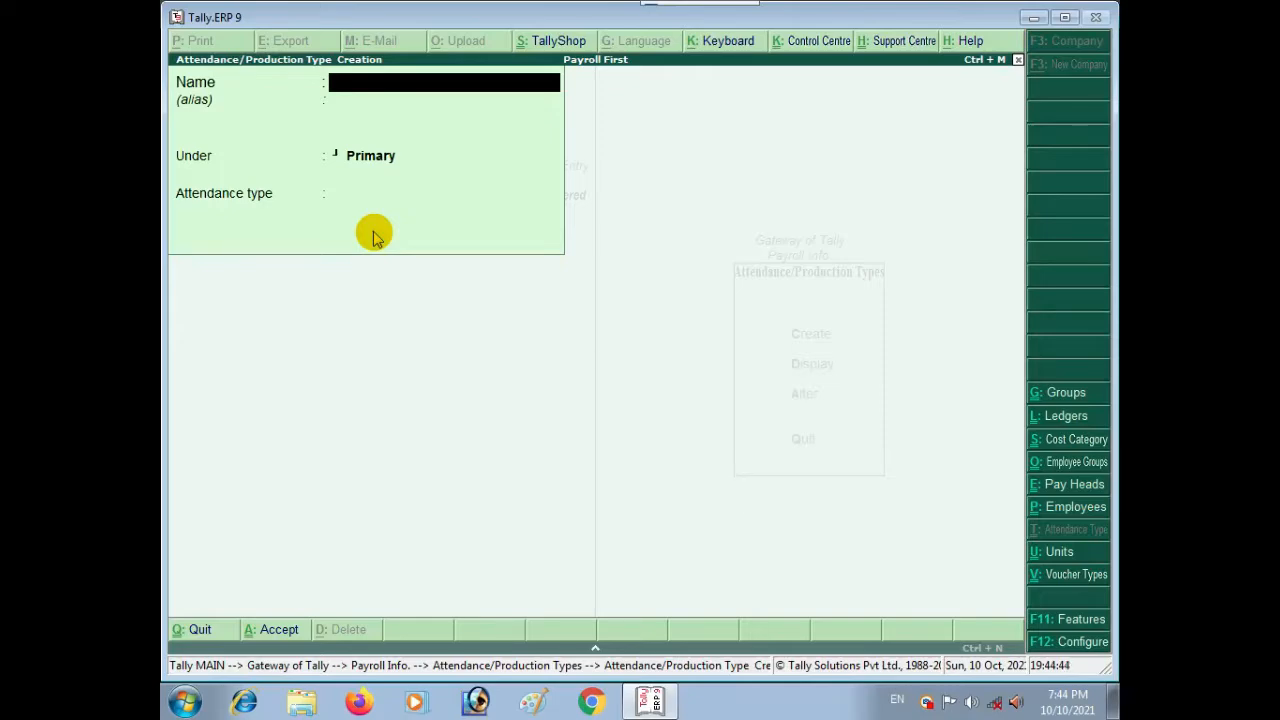
Step: Save ABSENT under Primary as Leave without Pay, then return to the Payroll Info. menu
text(ABSENT)
key(Return)
key(Return)
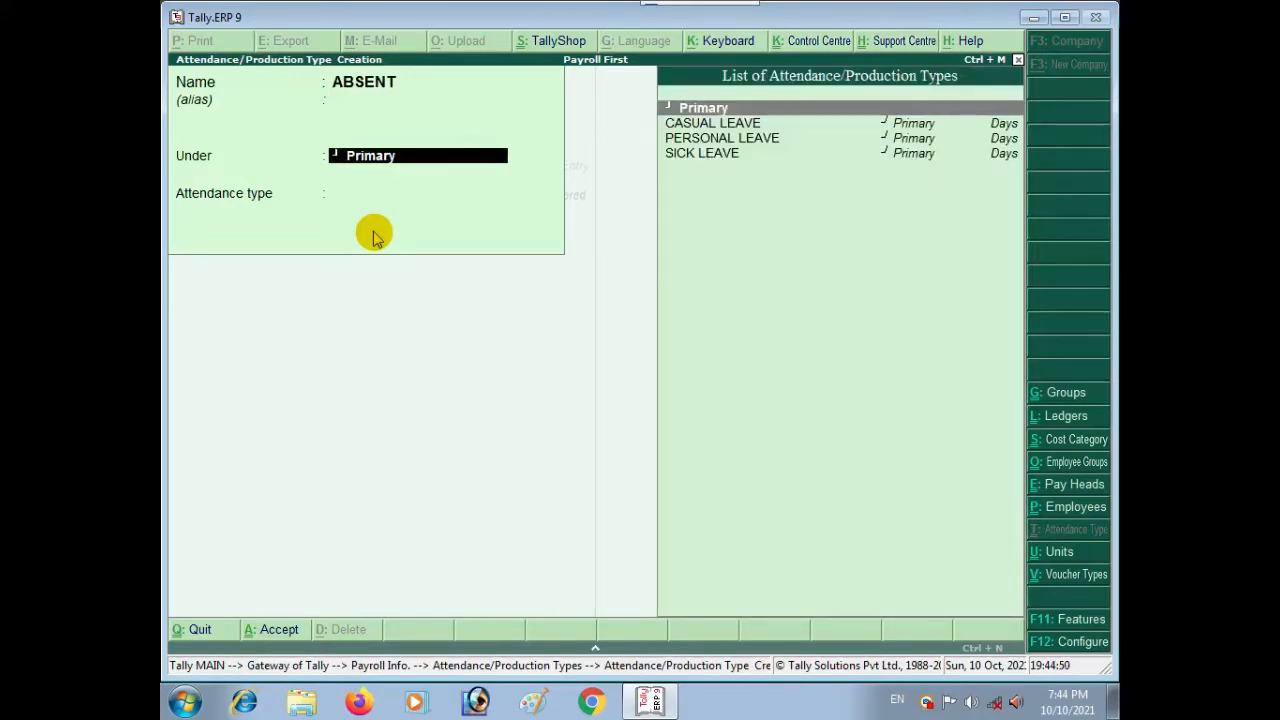
key(Return)
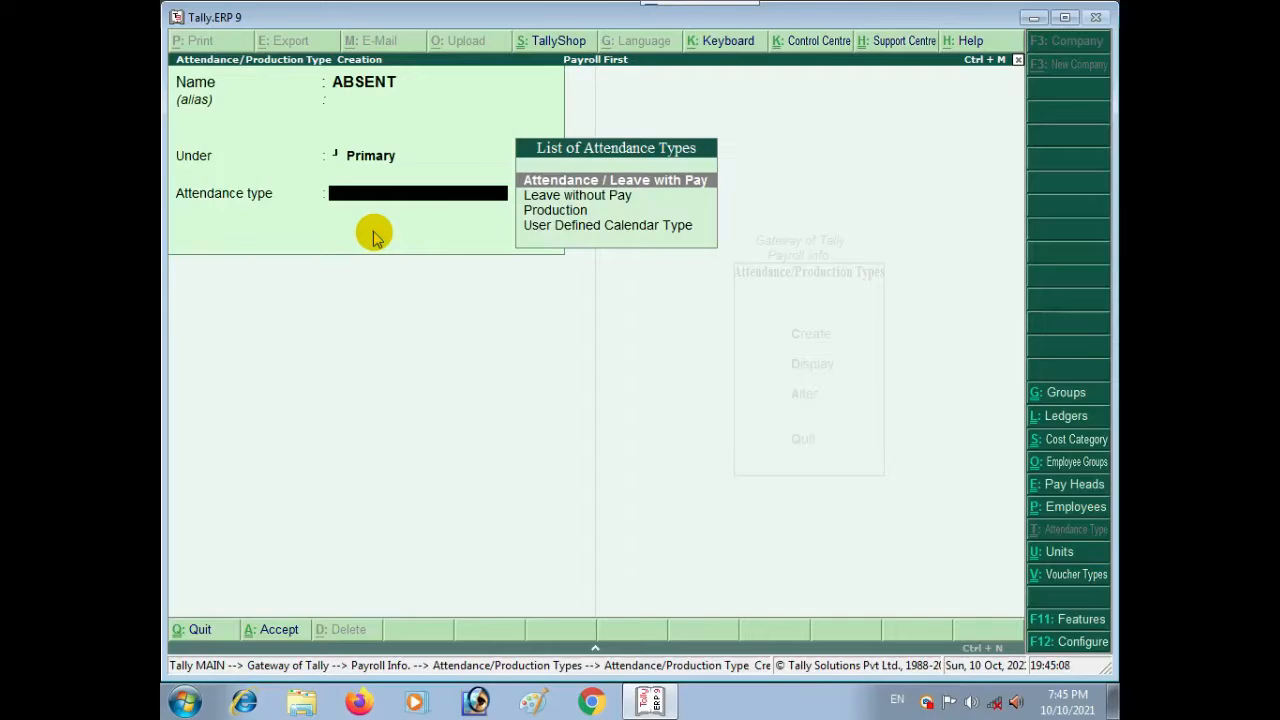
key(Down)
key(Return)
key(Return)
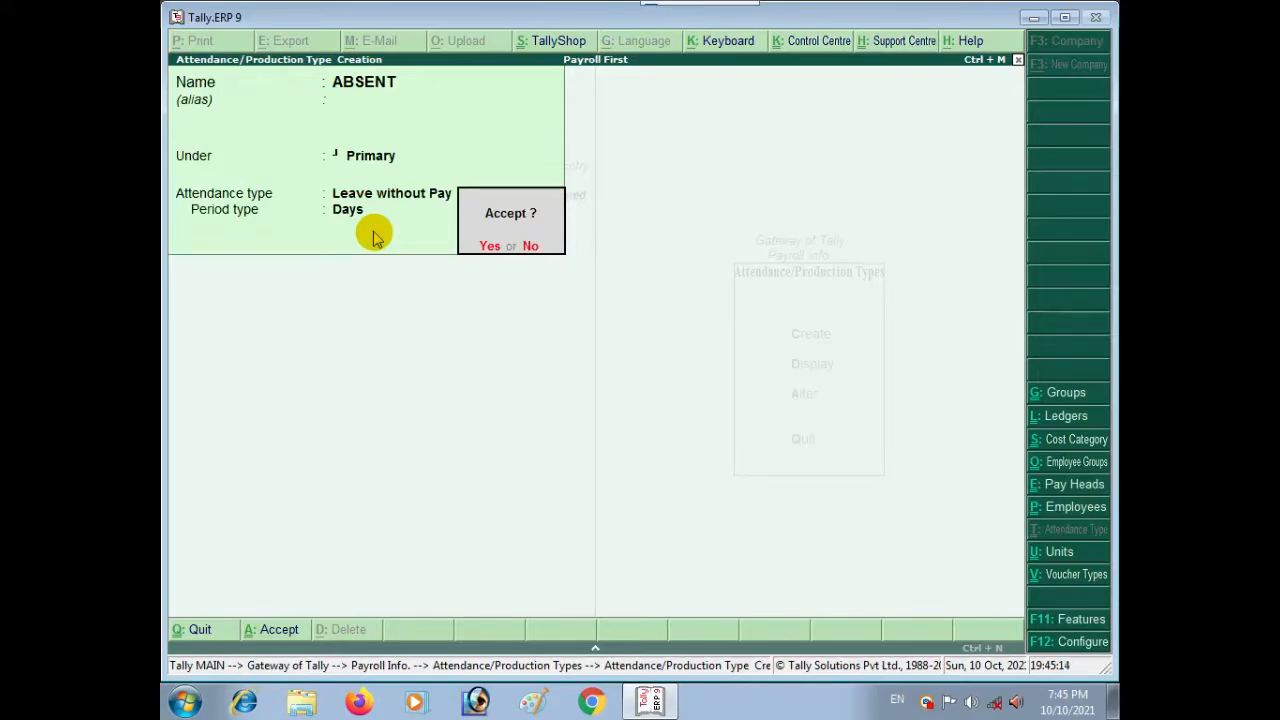
key(Return)
key(Escape)
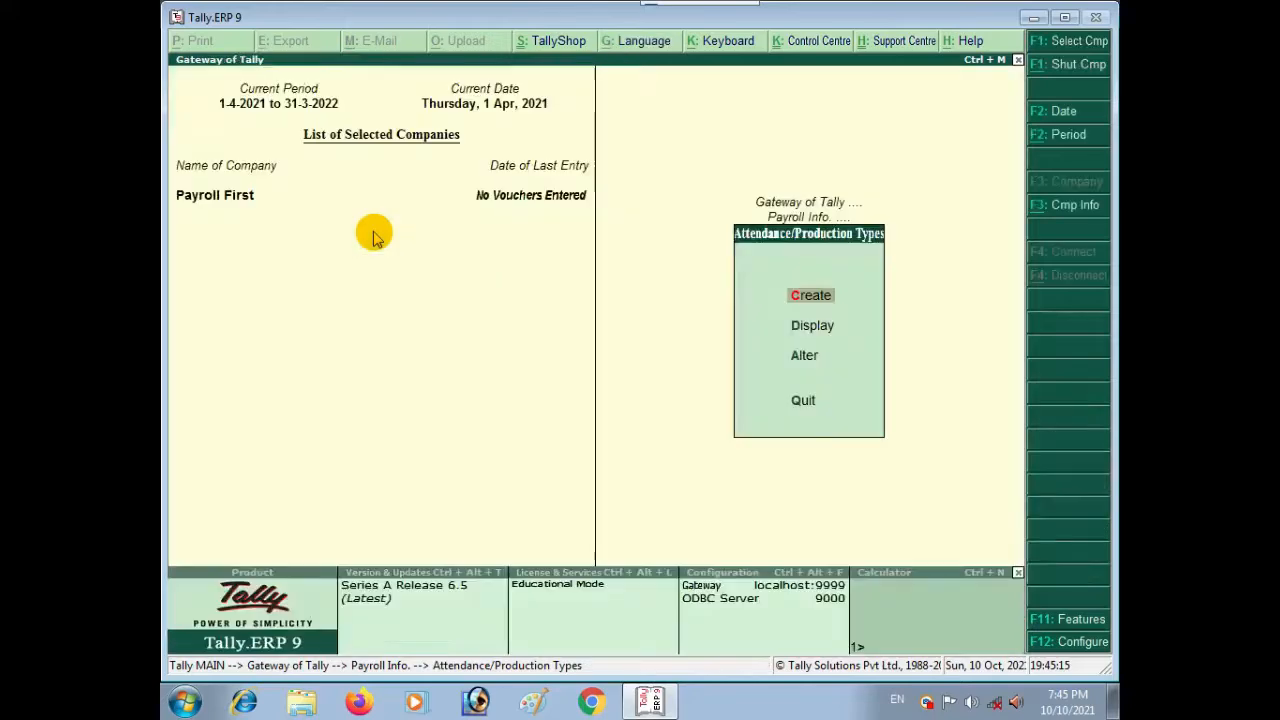
key(Escape)
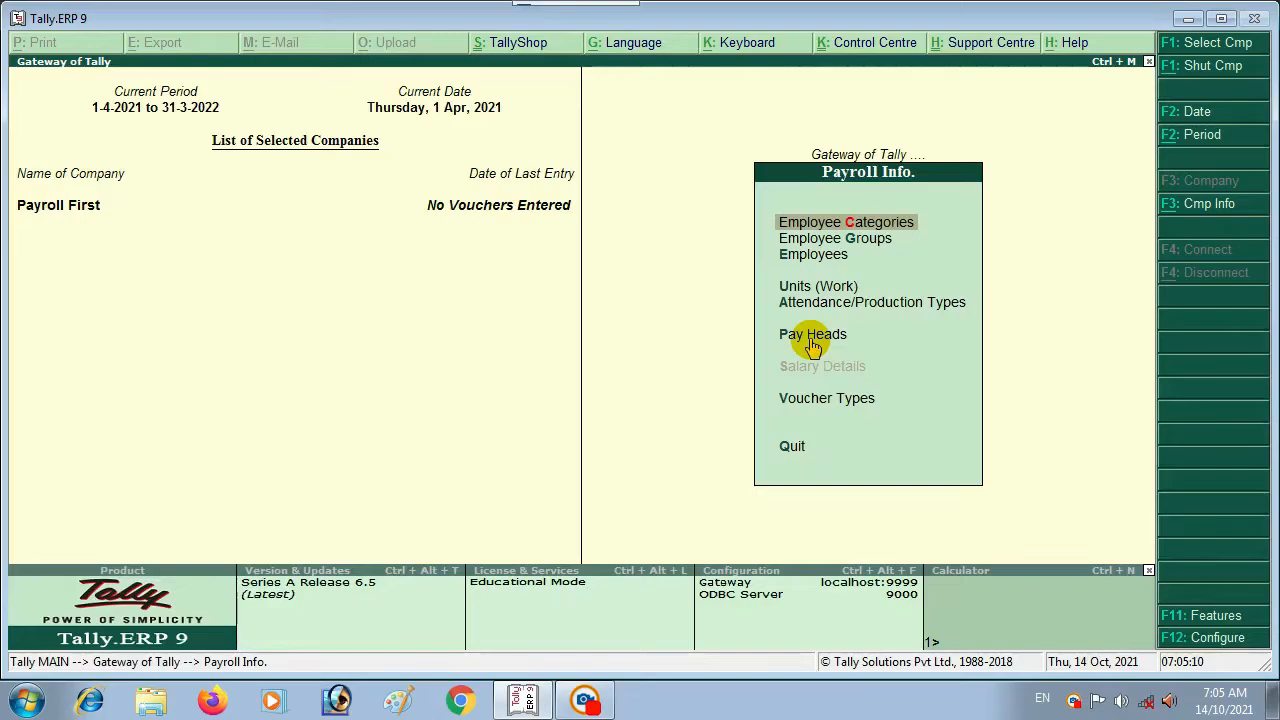
Step: Minimize Tally and open PAYROLL QUESTION.pdf in Foxit Reader
click(1183, 22)
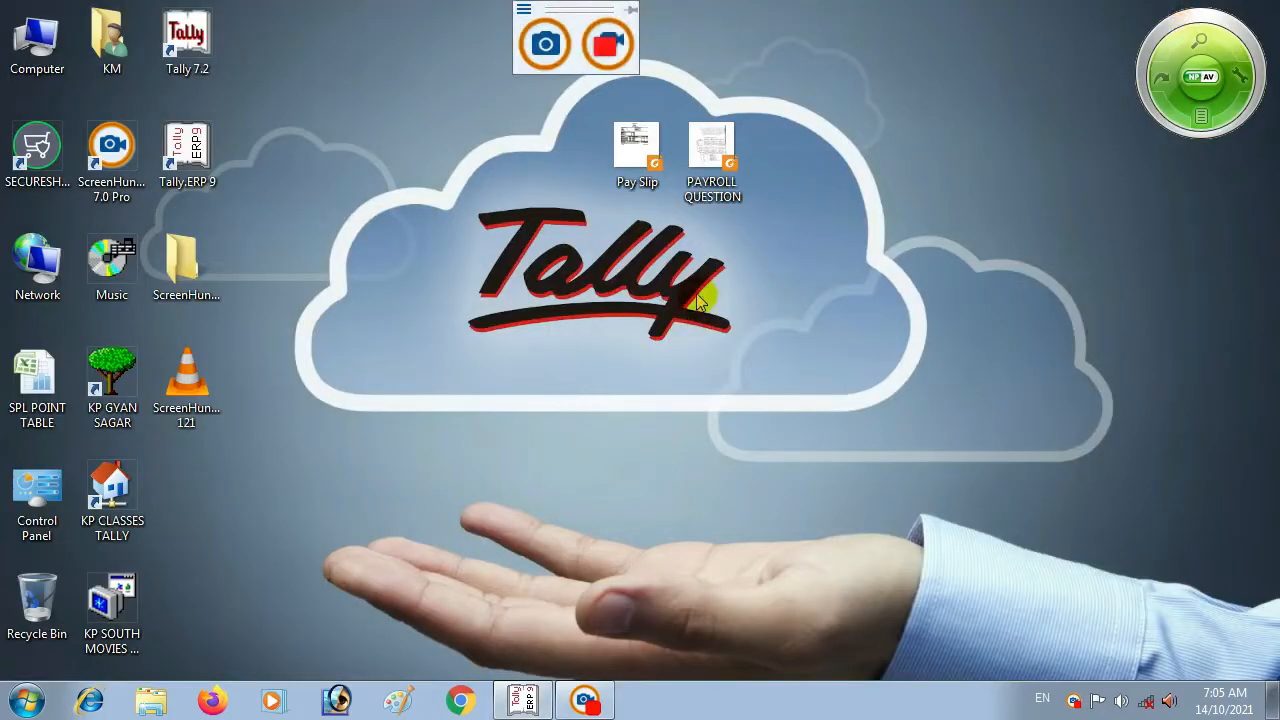
double_click(705, 138)
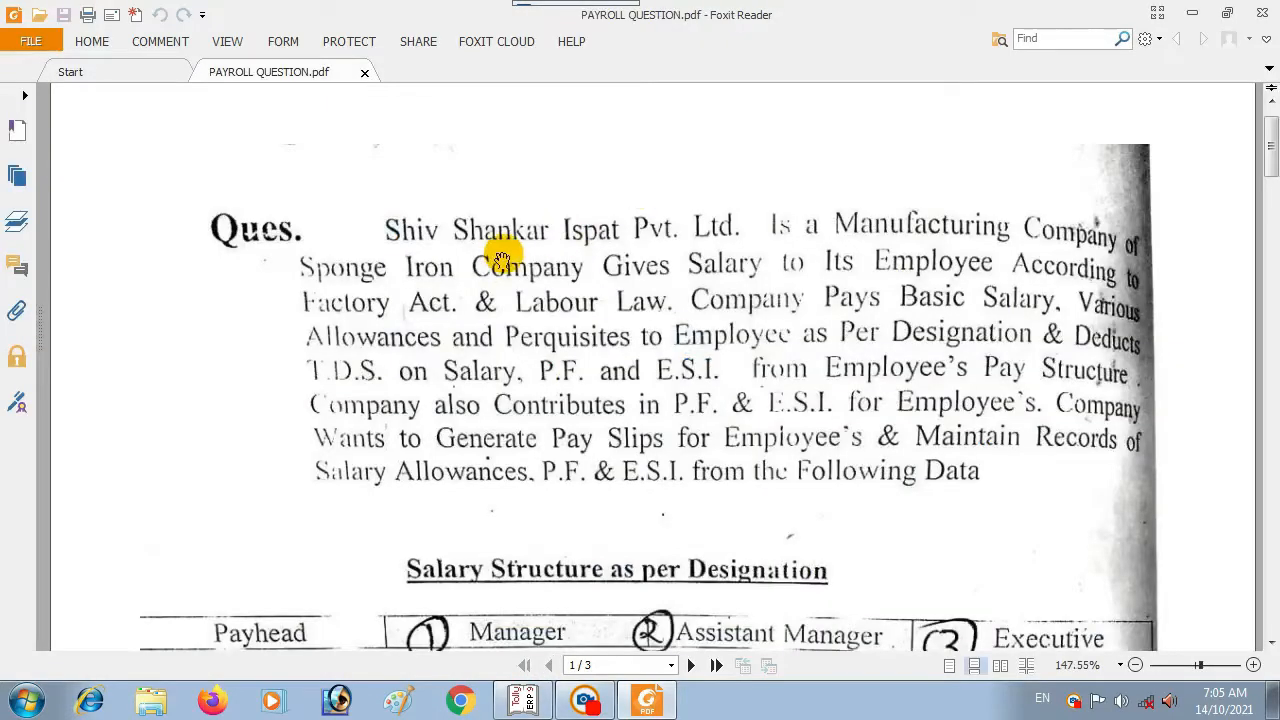
scroll(440, 300, down, 1)
scroll(440, 300, up, 1)
scroll(443, 306, down, 1)
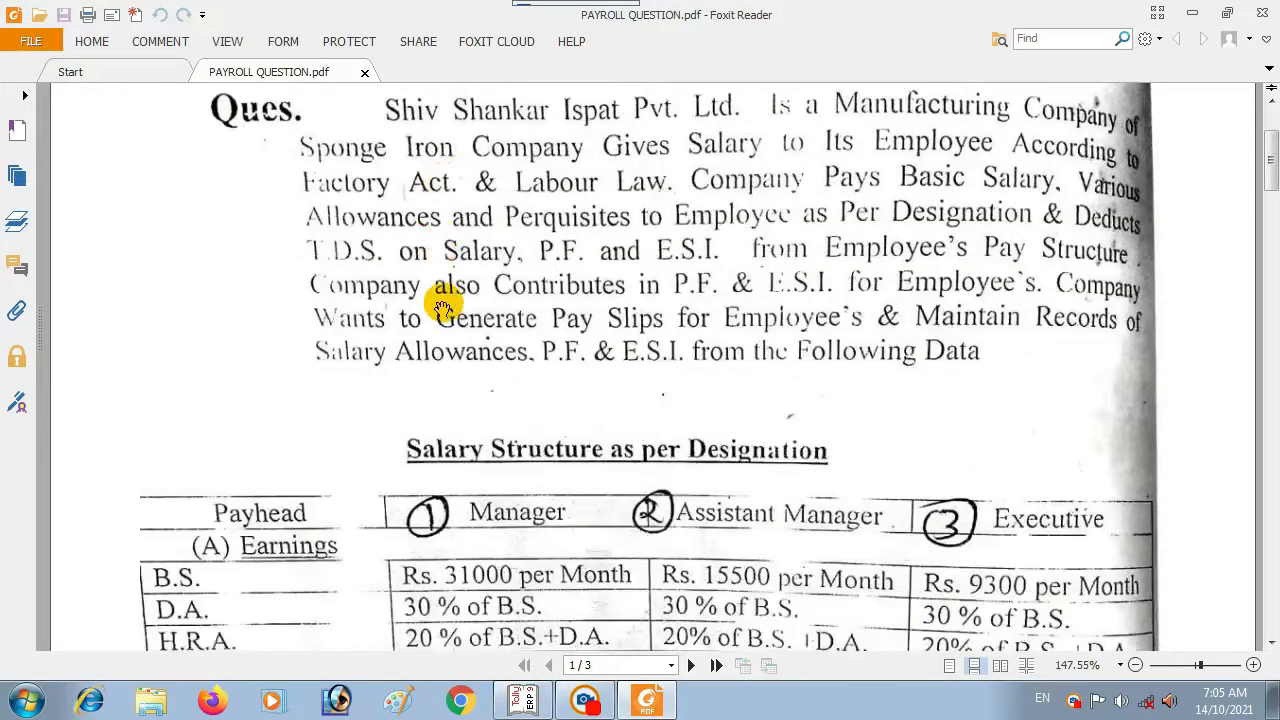
scroll(443, 306, up, 1)
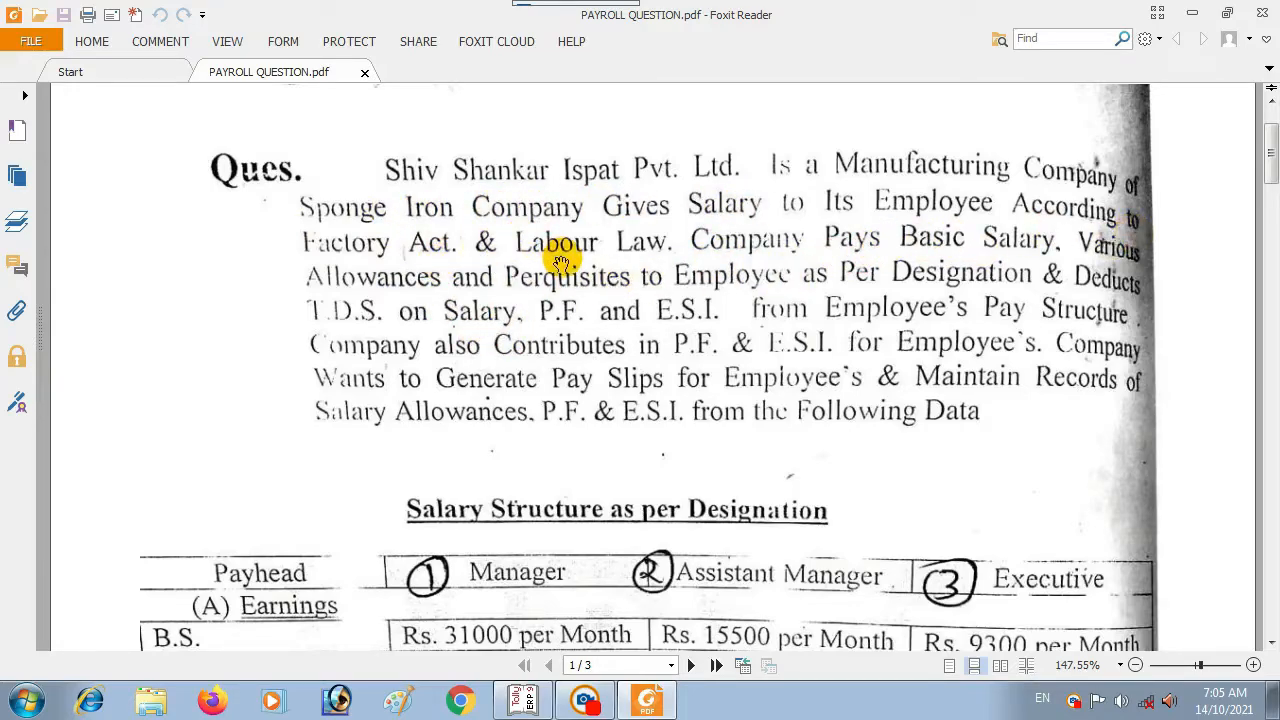
scroll(710, 296, down, 5)
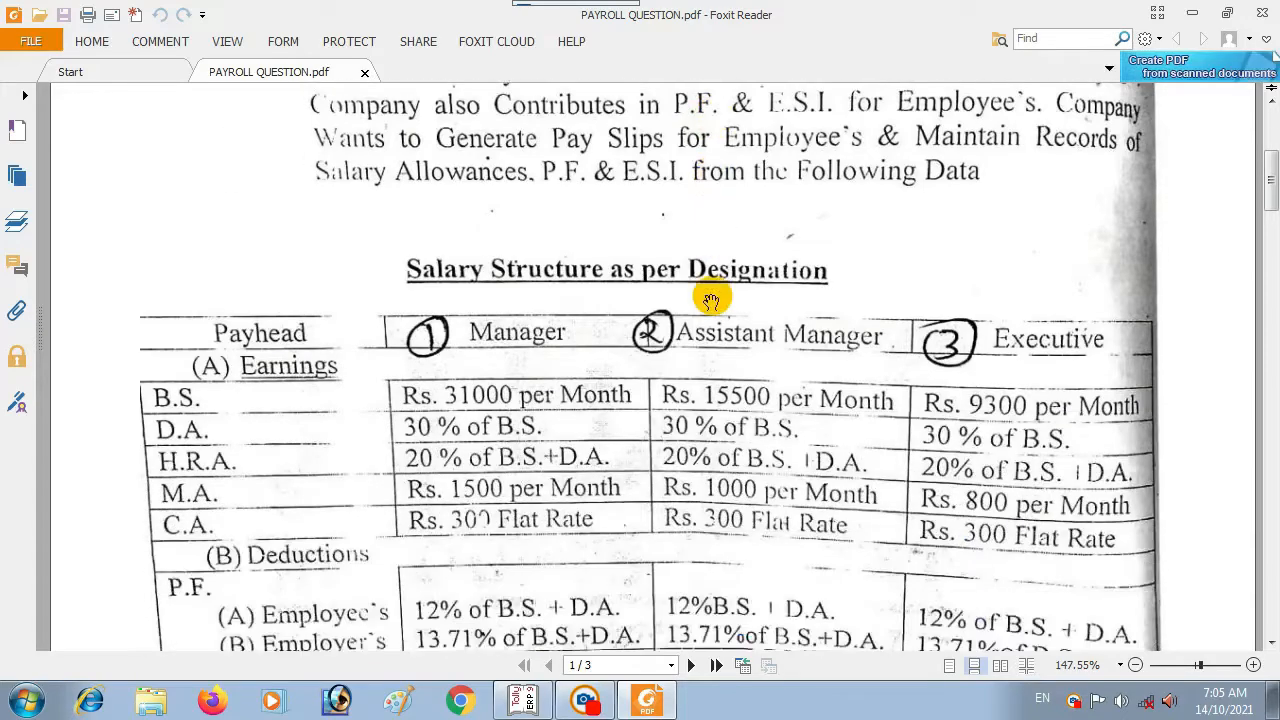
scroll(710, 298, up, 4)
scroll(710, 296, down, 4)
scroll(710, 296, up, 1)
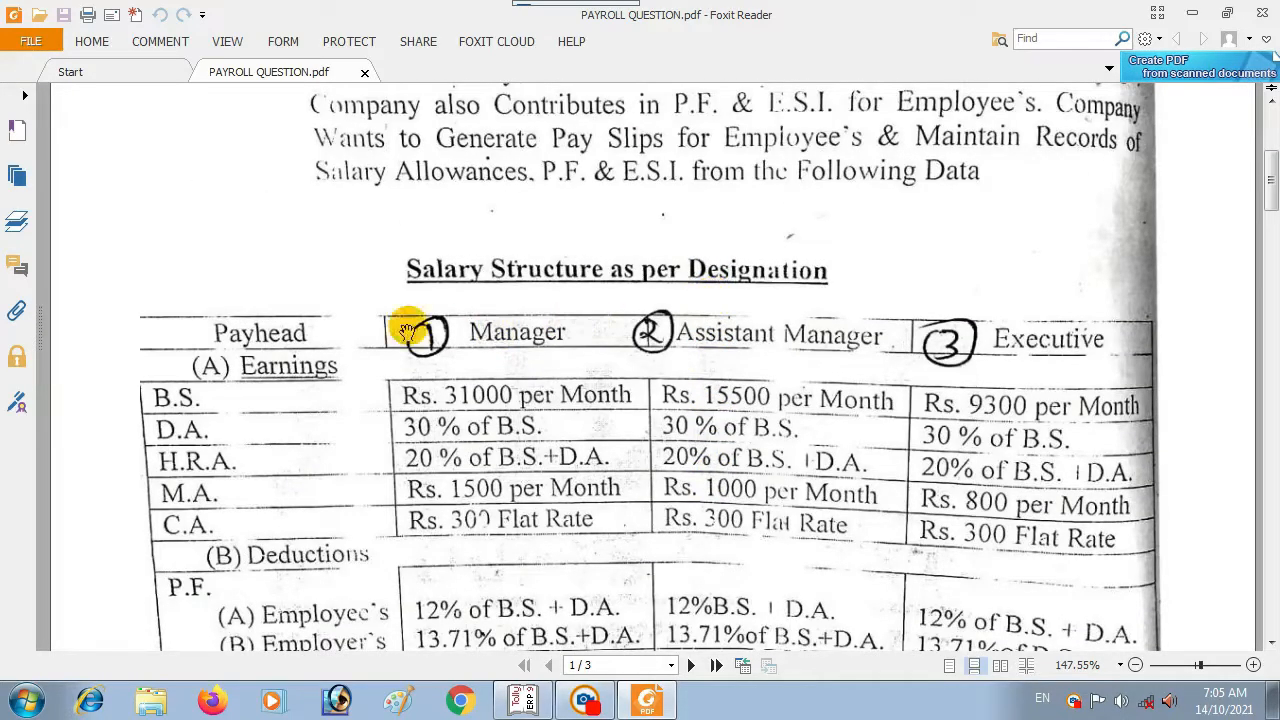
Step: Scroll the PDF to the P.F. and E.S.I. deduction rows and the handwritten Trainee note
scroll(652, 300, down, 2)
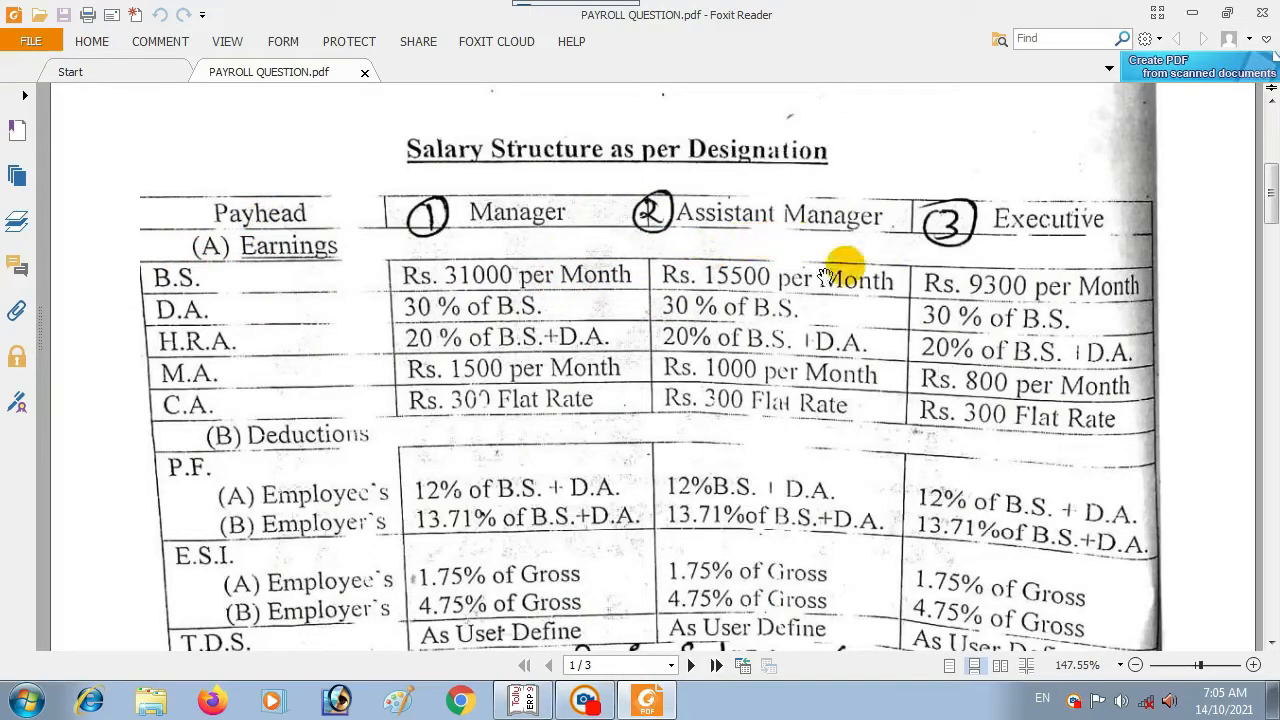
scroll(771, 520, down, 7)
scroll(463, 344, up, 6)
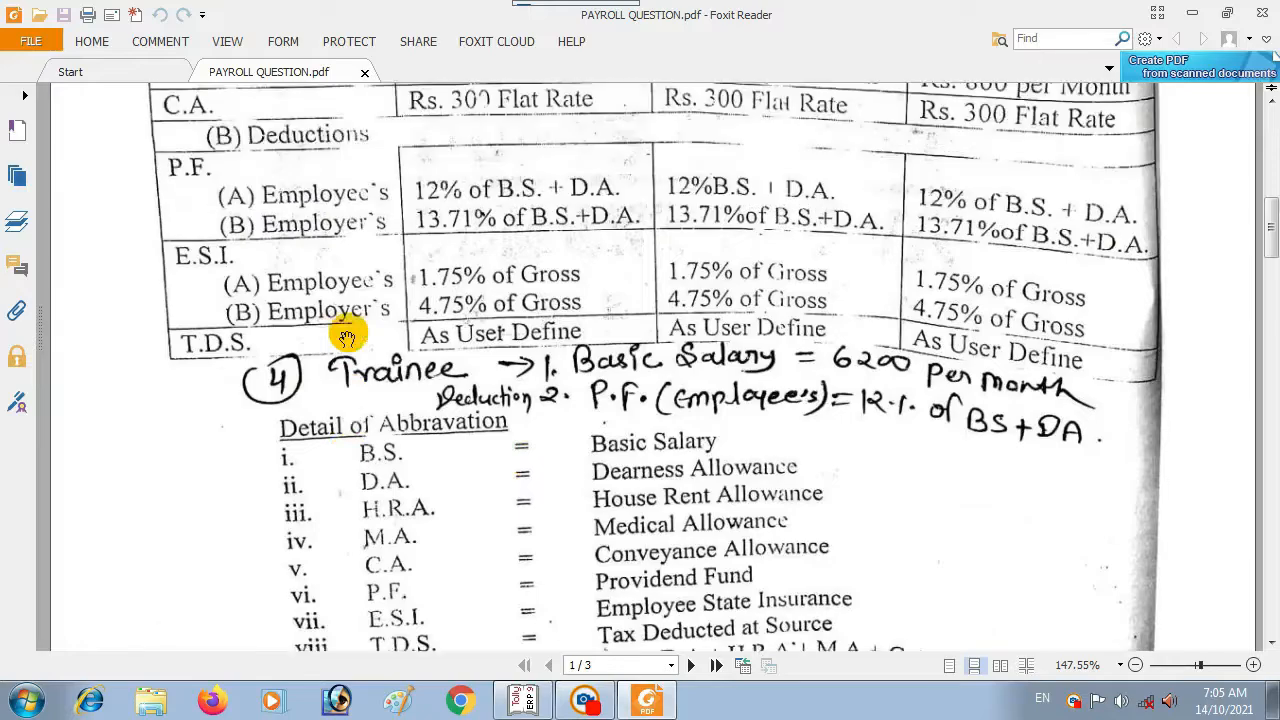
scroll(402, 486, up, 2)
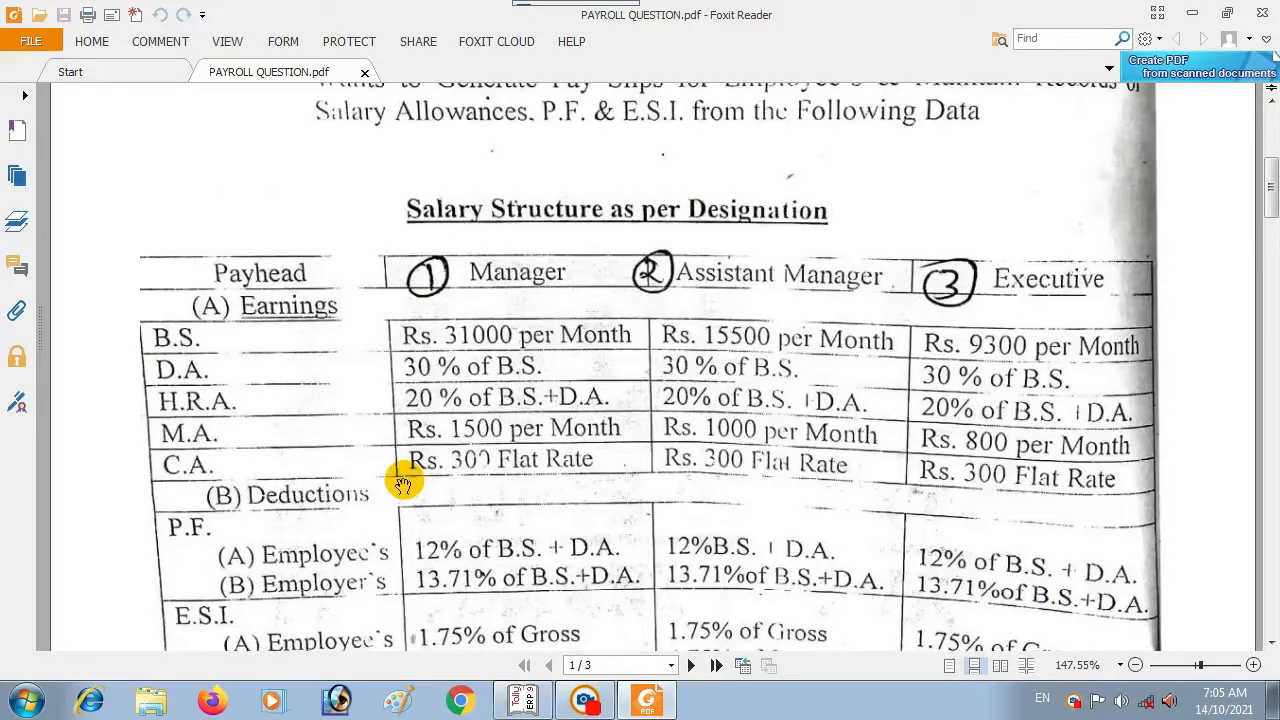
scroll(402, 476, down, 2)
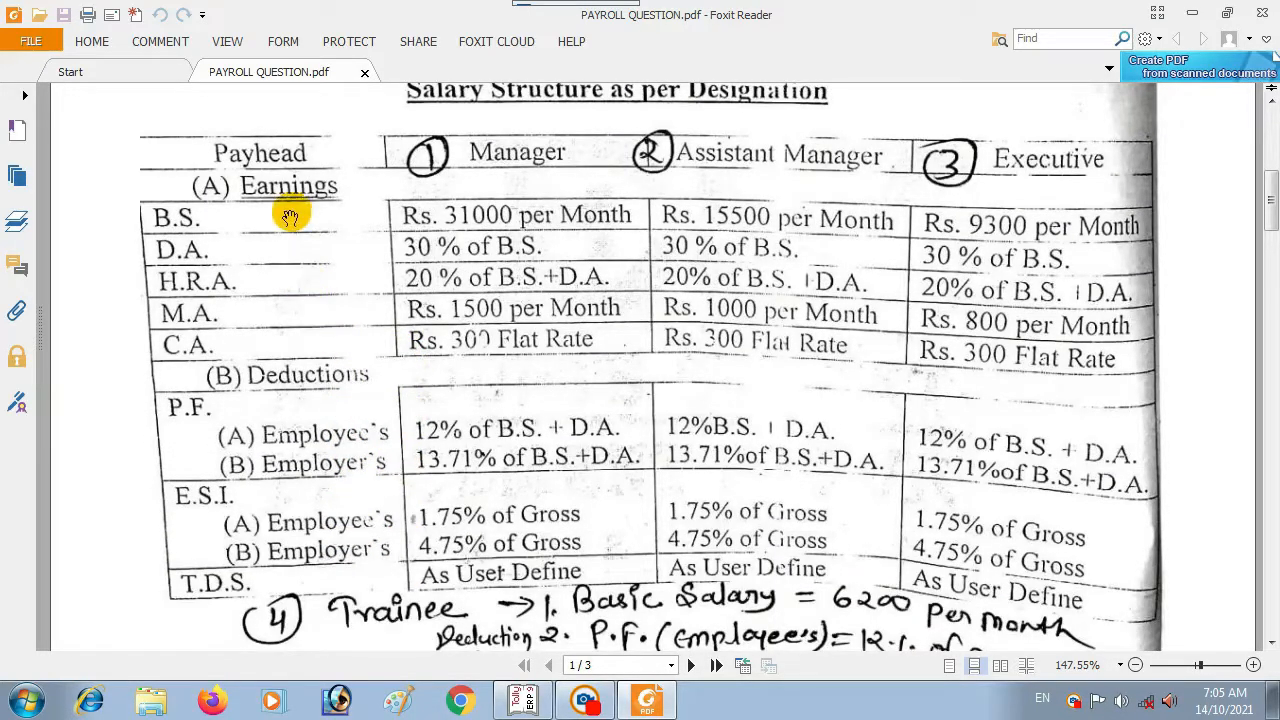
scroll(271, 334, down, 3)
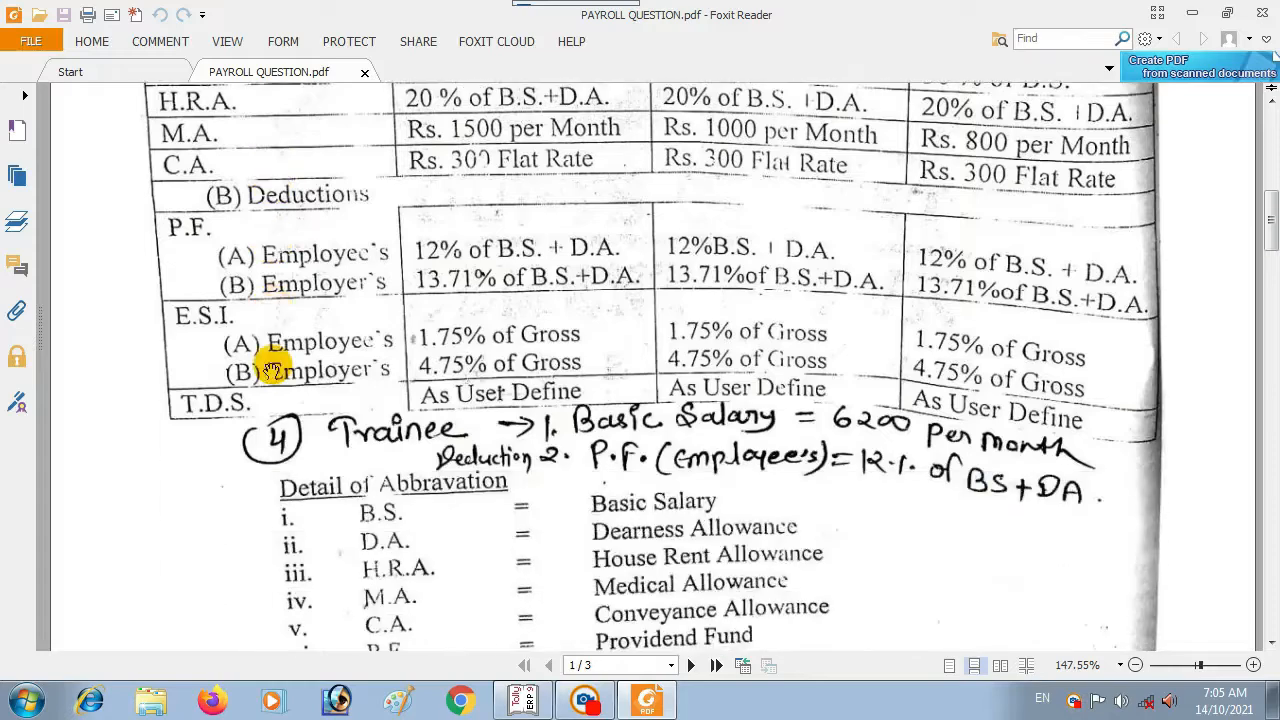
scroll(473, 398, up, 4)
scroll(478, 400, down, 2)
scroll(486, 420, up, 2)
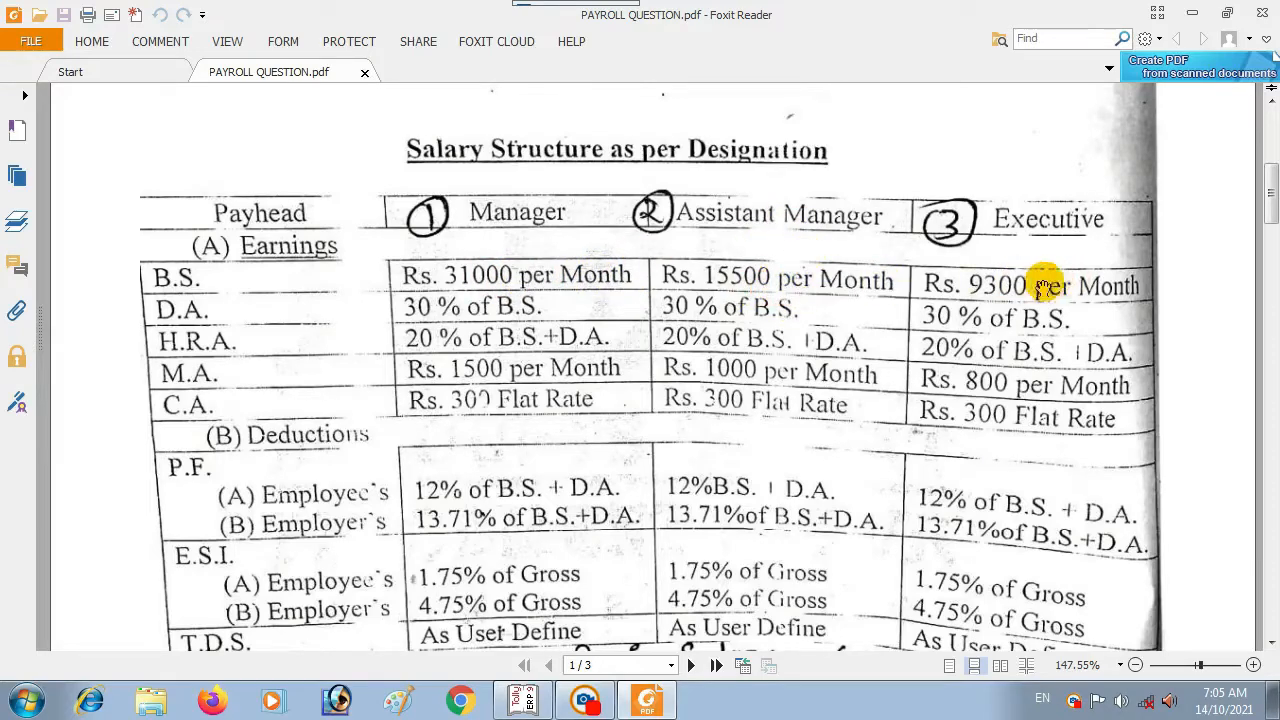
scroll(1010, 288, down, 5)
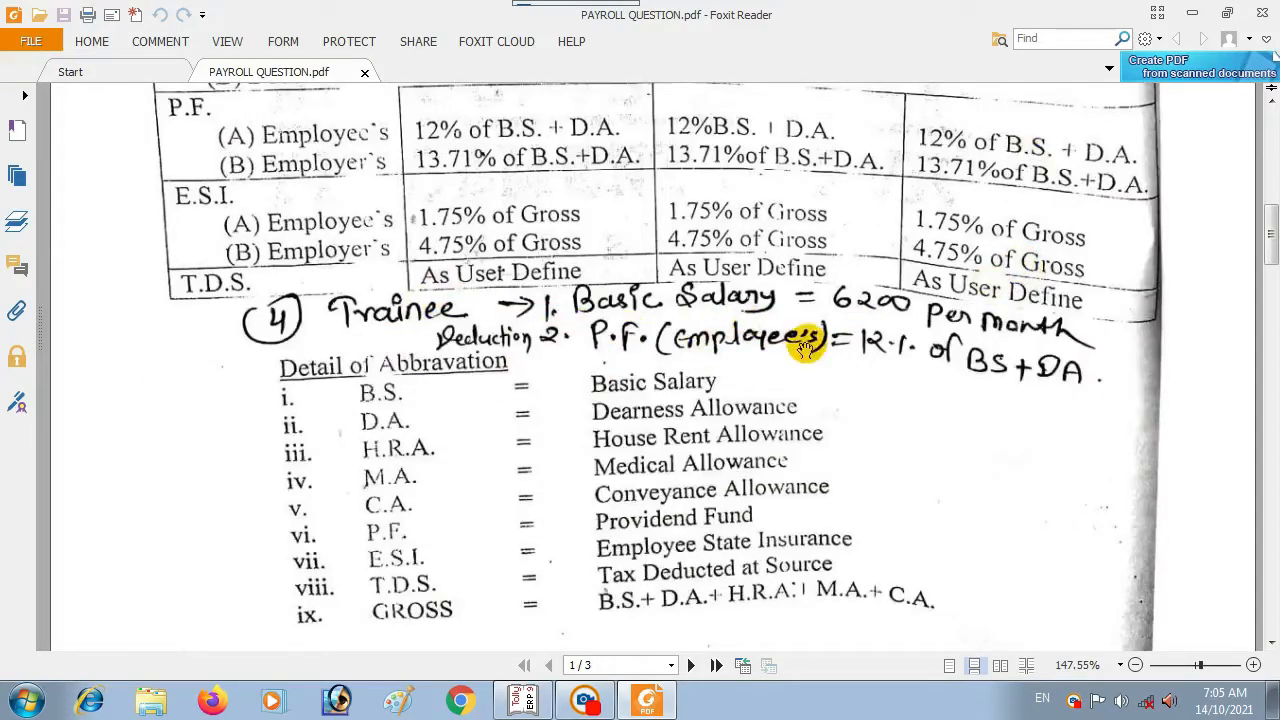
scroll(730, 366, up, 3)
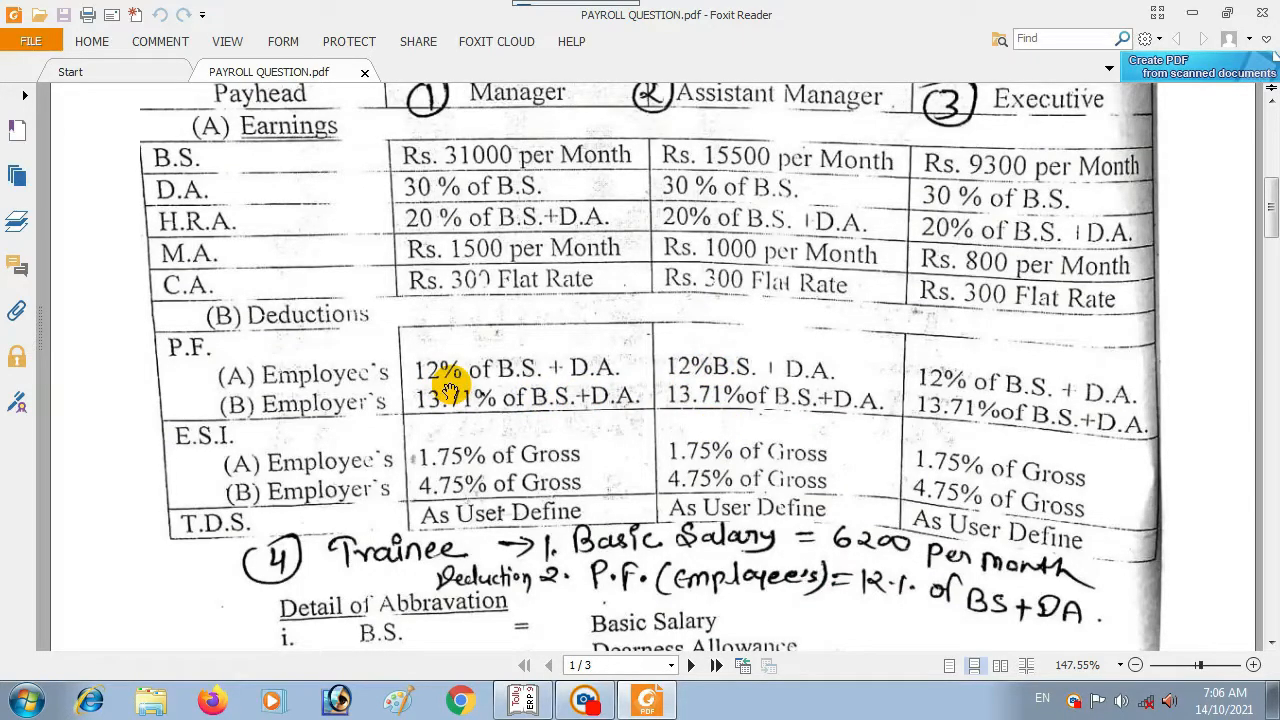
scroll(450, 388, up, 3)
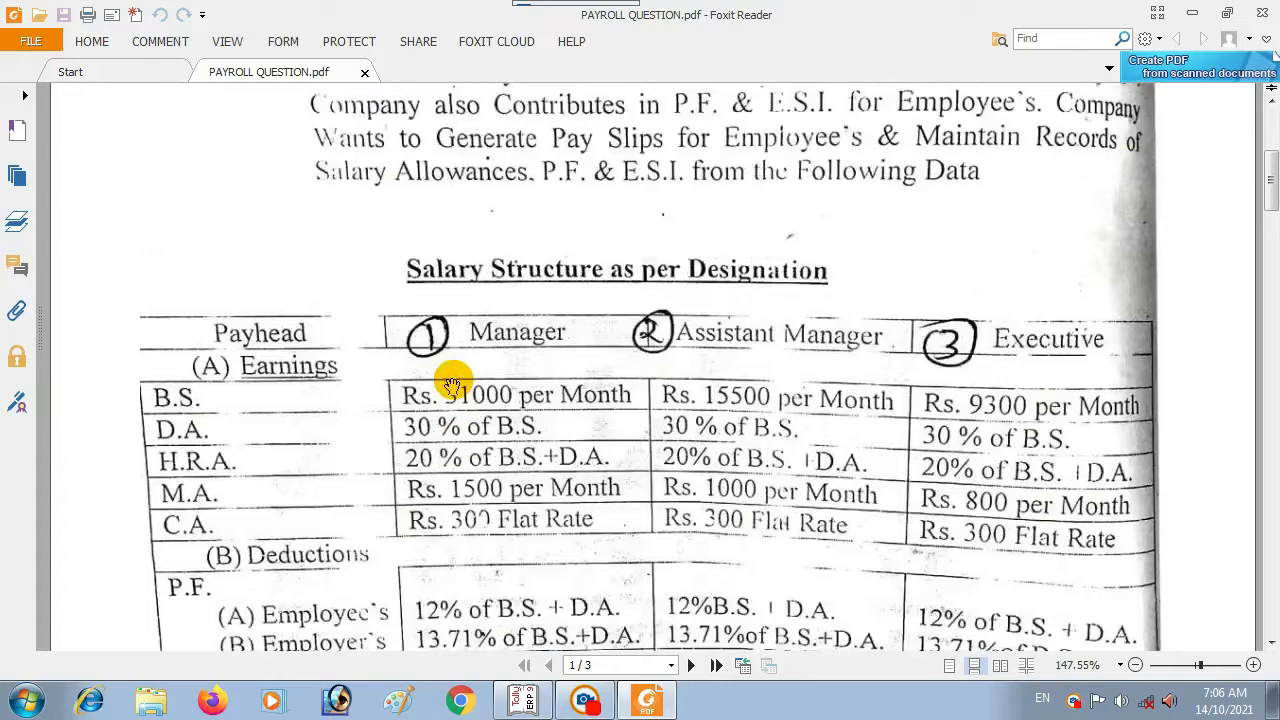
scroll(457, 371, down, 4)
scroll(453, 386, down, 2)
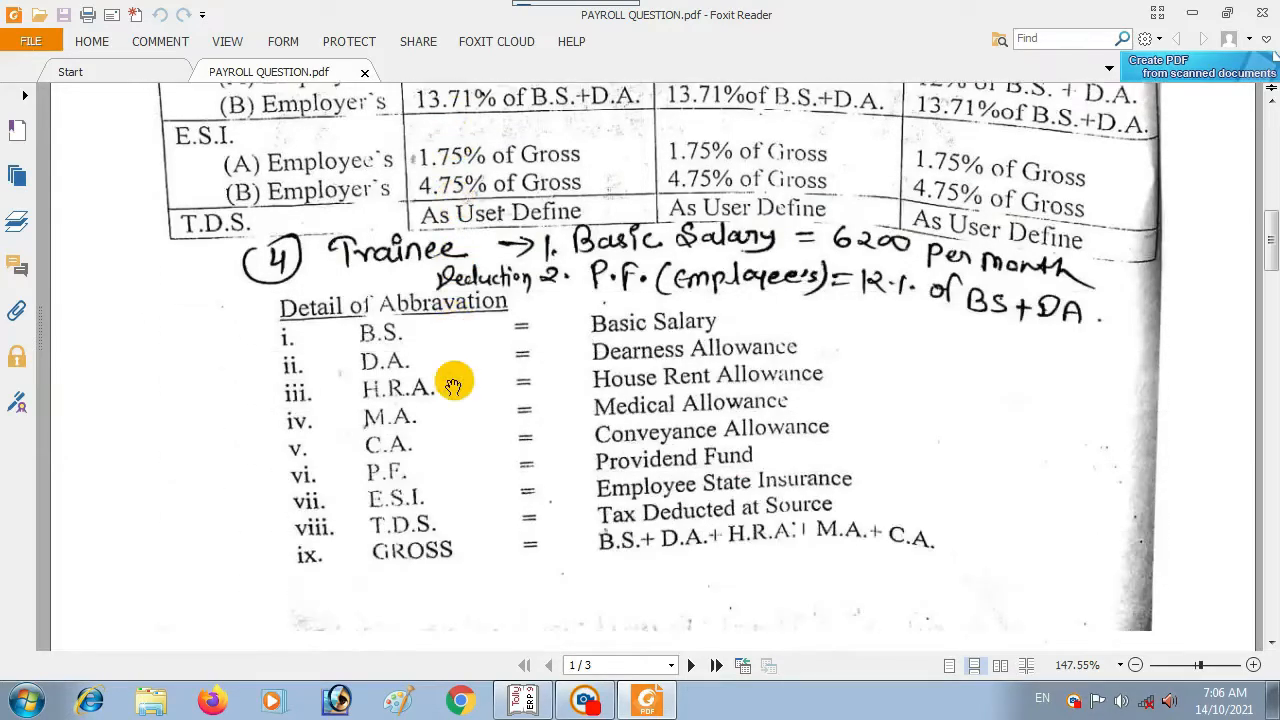
scroll(453, 386, up, 7)
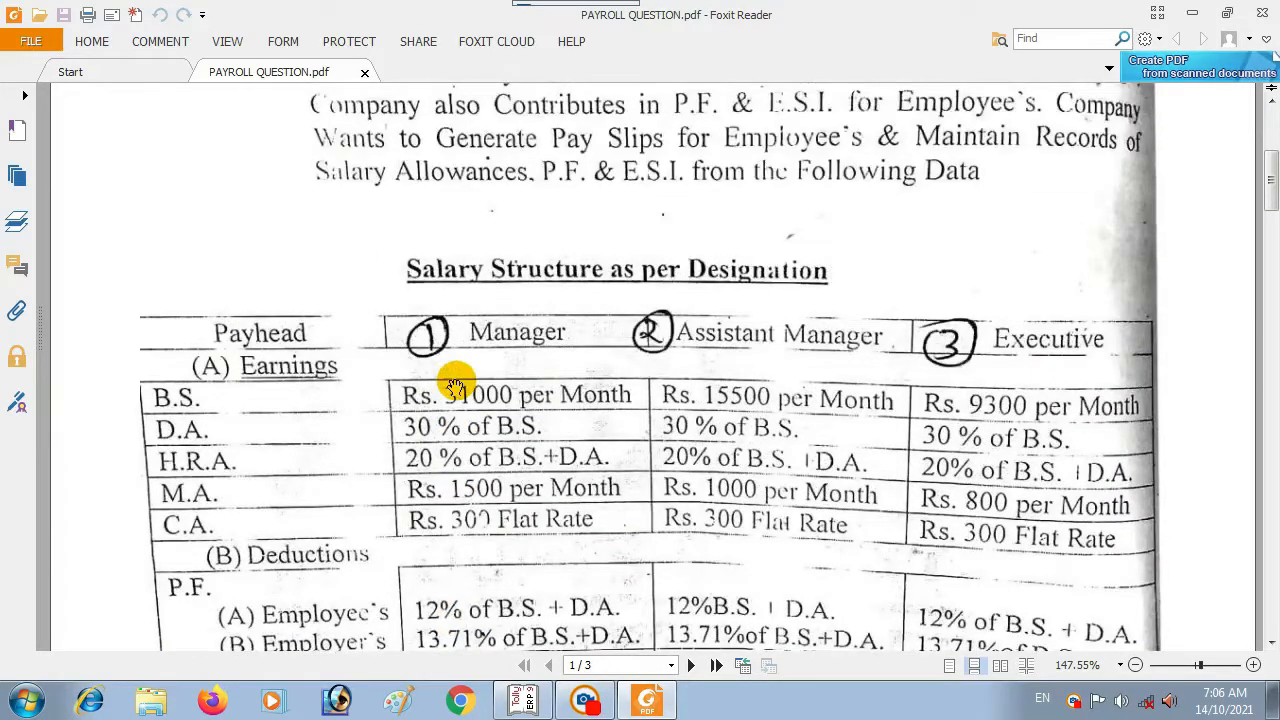
scroll(455, 385, down, 5)
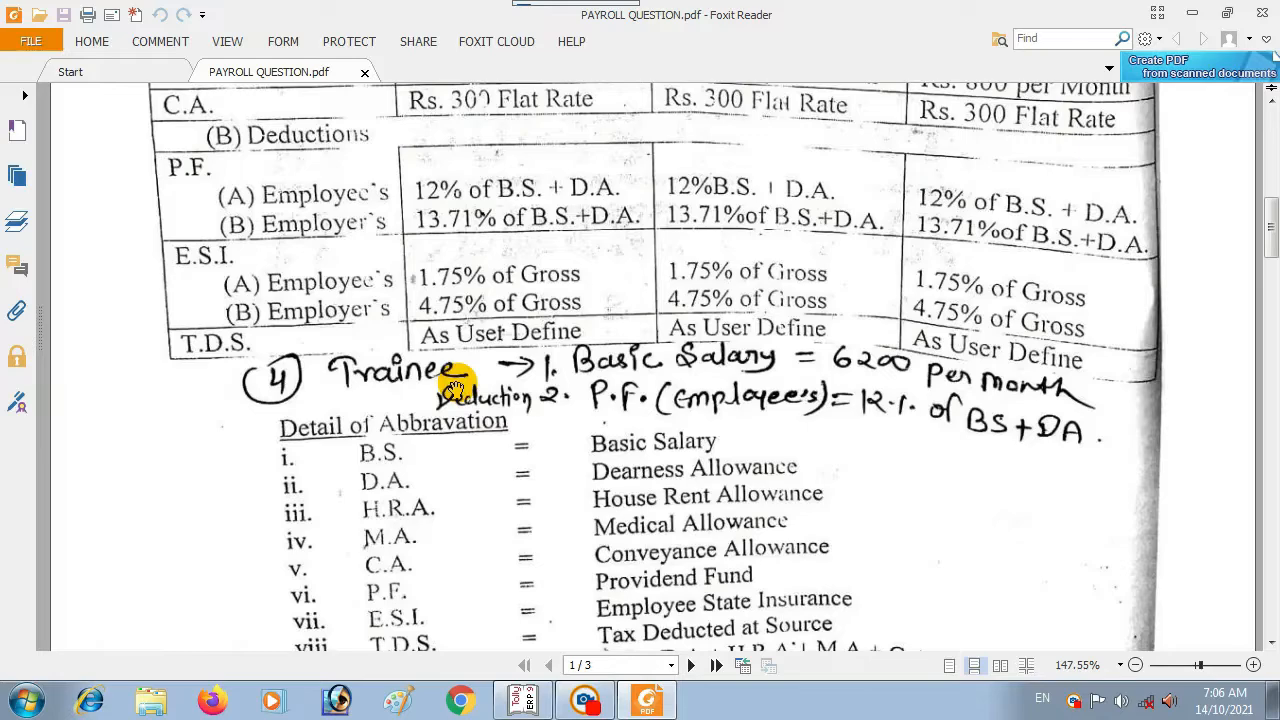
scroll(455, 388, down, 2)
scroll(455, 387, up, 2)
scroll(457, 386, down, 6)
Step: Scroll to page 2's Employee's Details and the May Attendance Sheet & T.D.S. table
scroll(458, 386, down, 3)
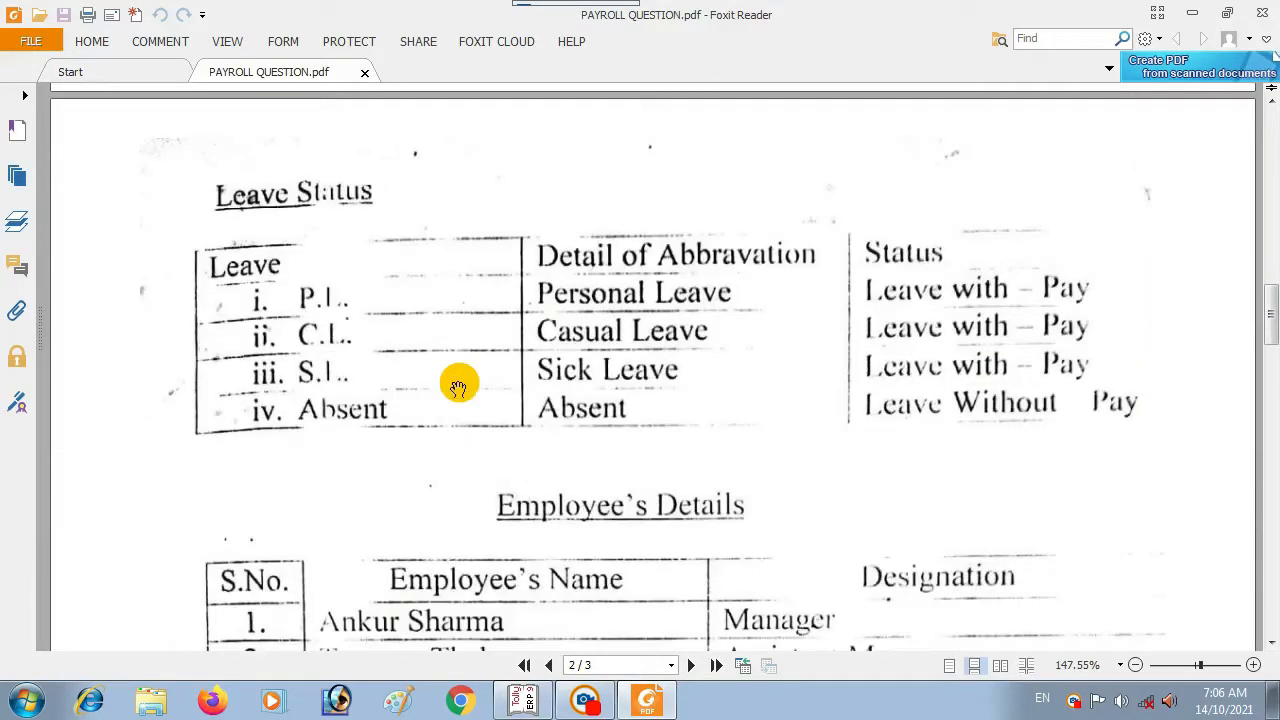
scroll(374, 337, down, 2)
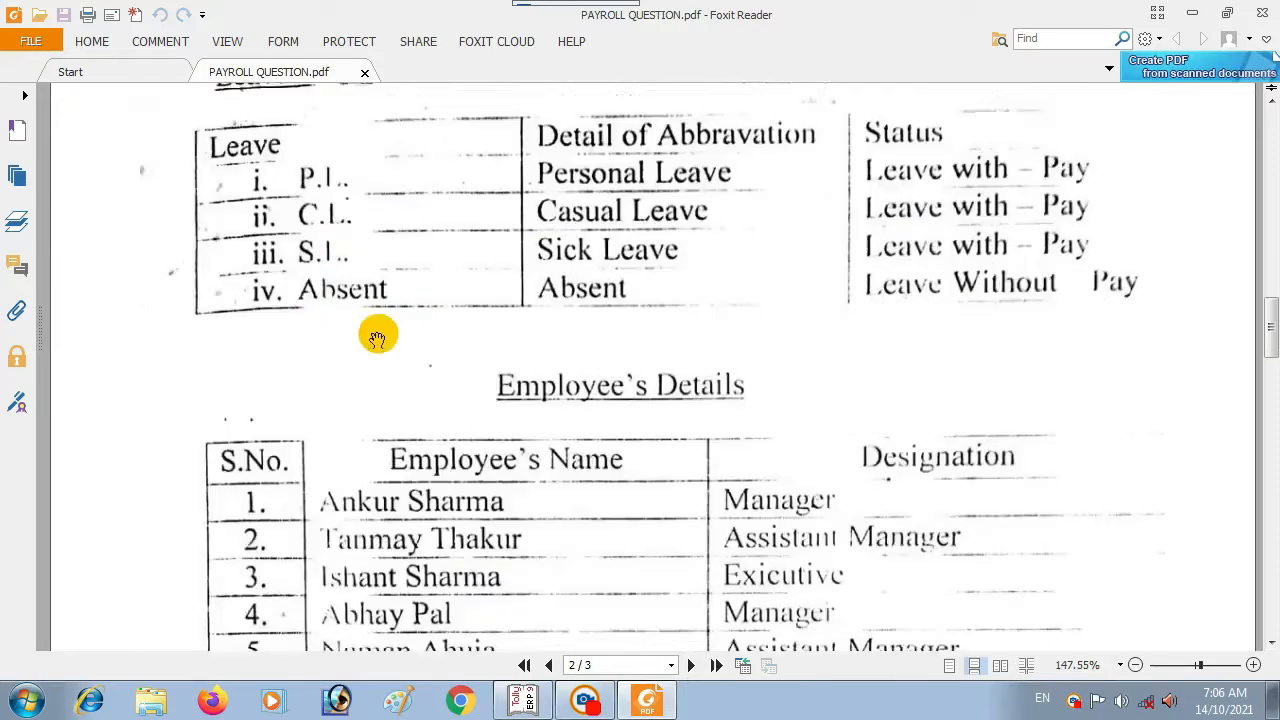
scroll(376, 334, up, 1)
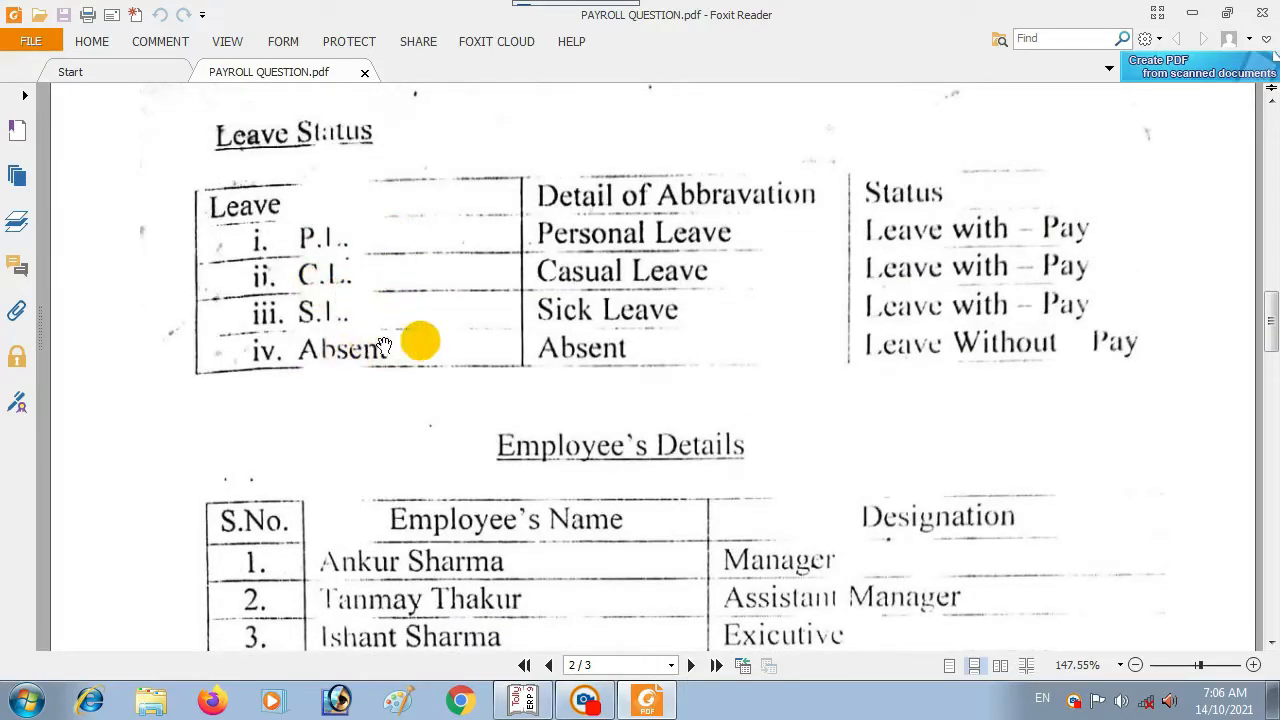
scroll(760, 330, down, 4)
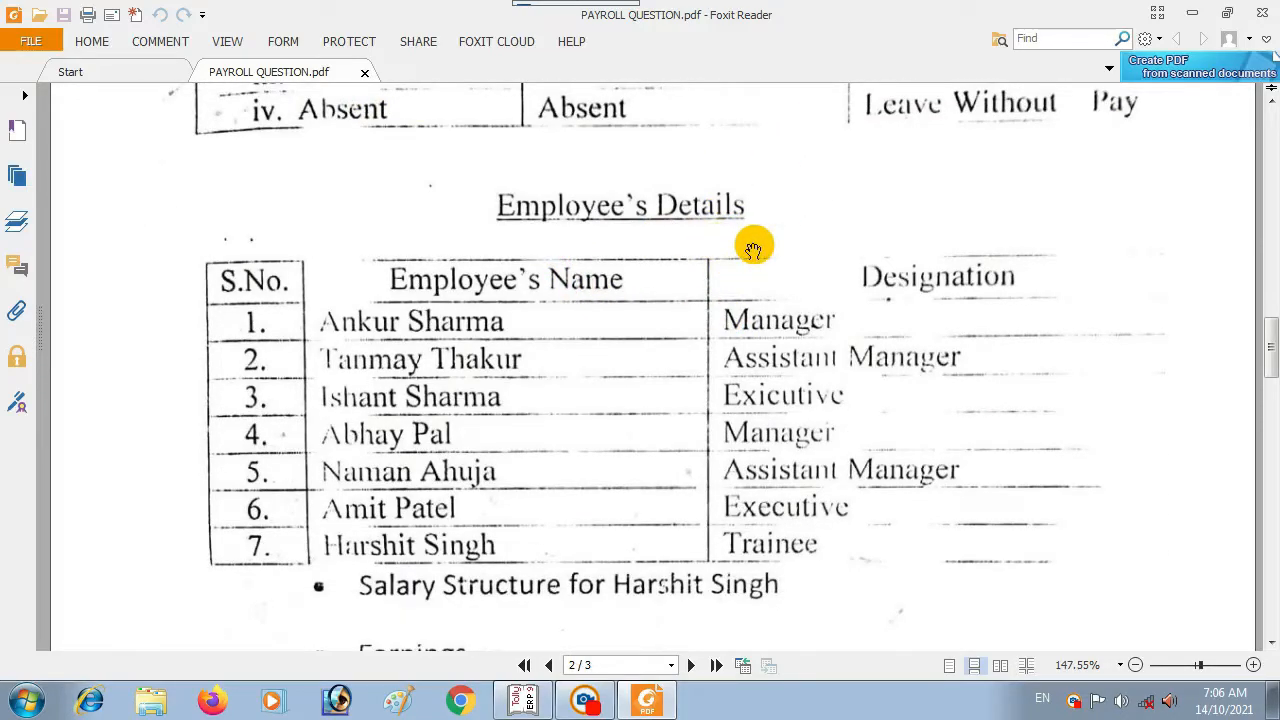
scroll(543, 323, down, 2)
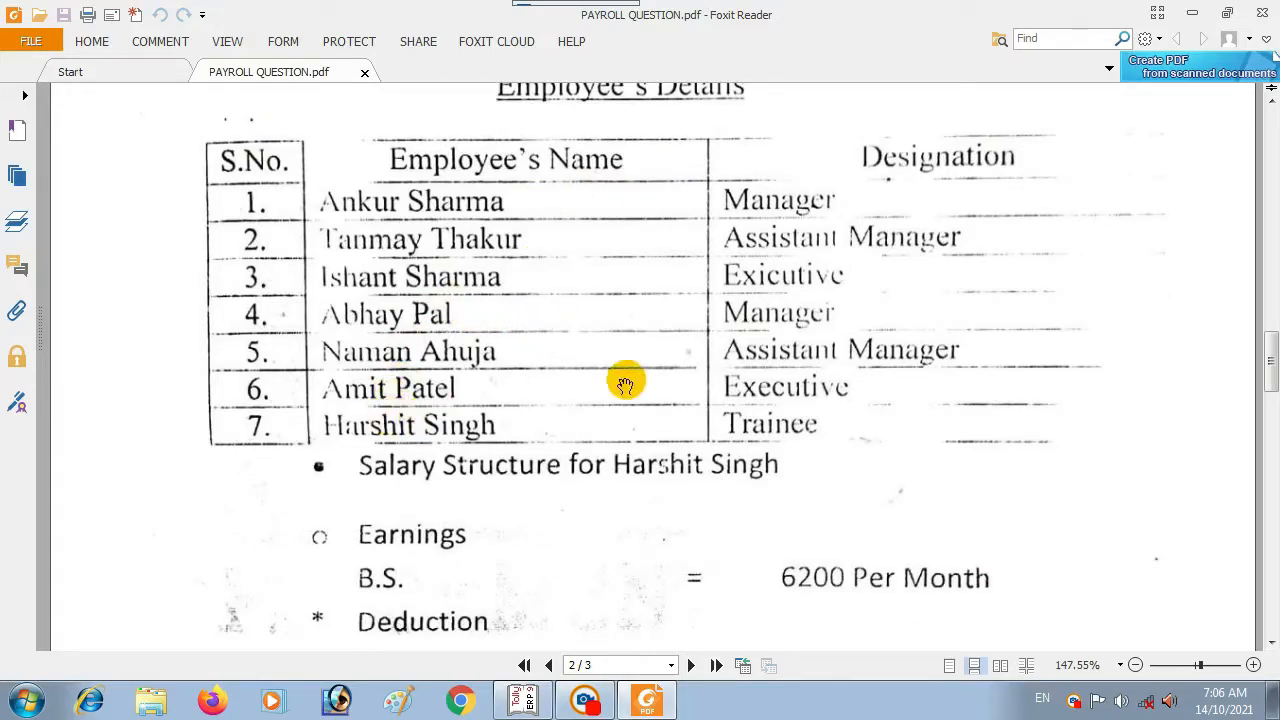
scroll(807, 377, down, 3)
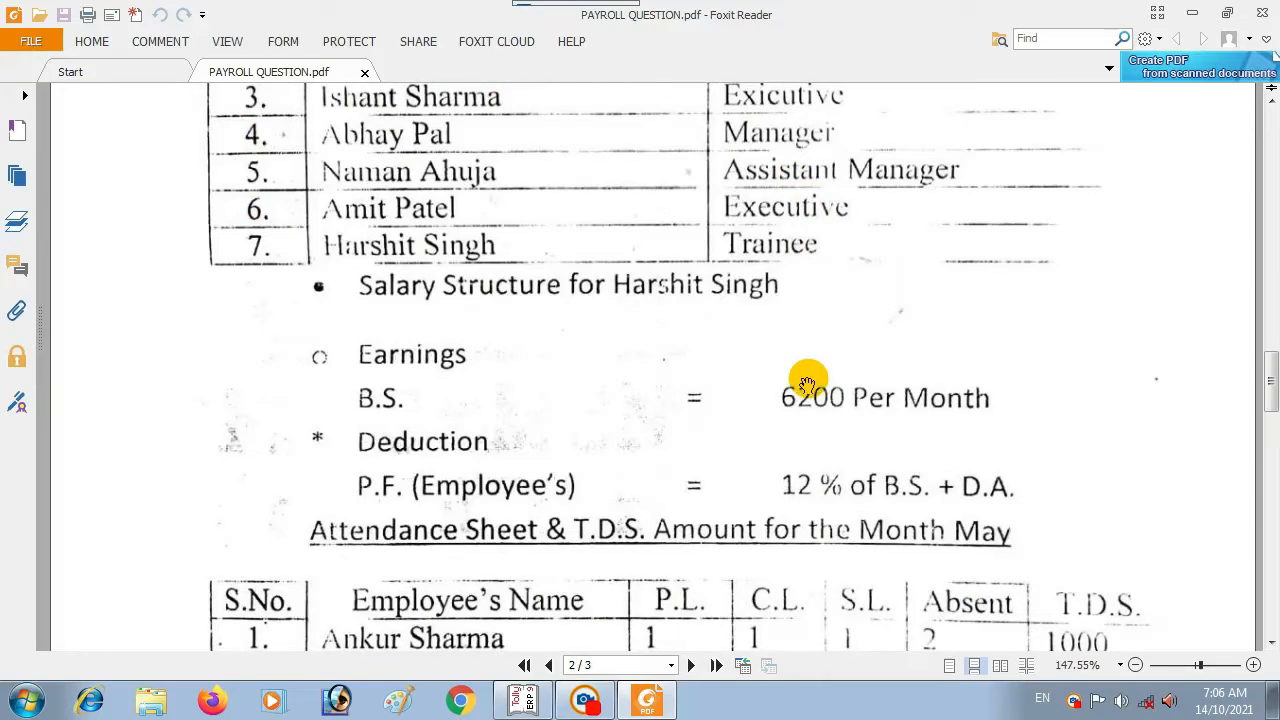
scroll(597, 380, down, 2)
scroll(595, 380, up, 1)
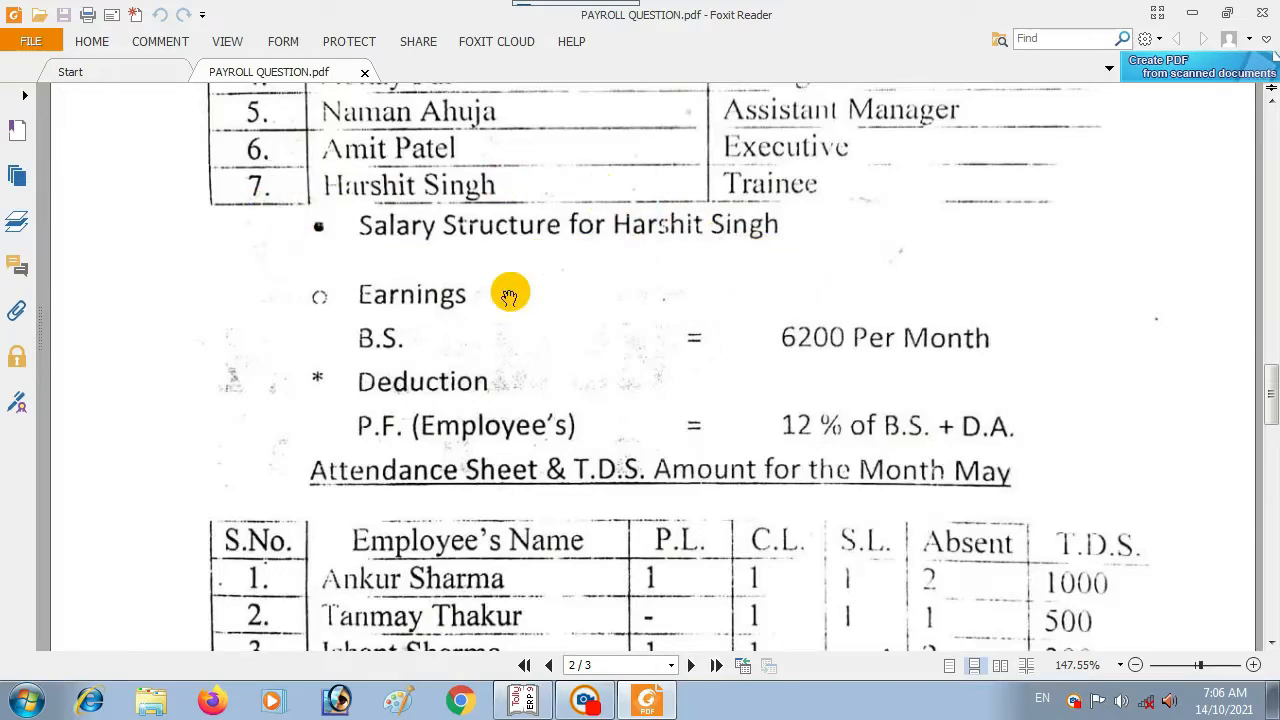
scroll(509, 296, down, 1)
scroll(600, 310, down, 2)
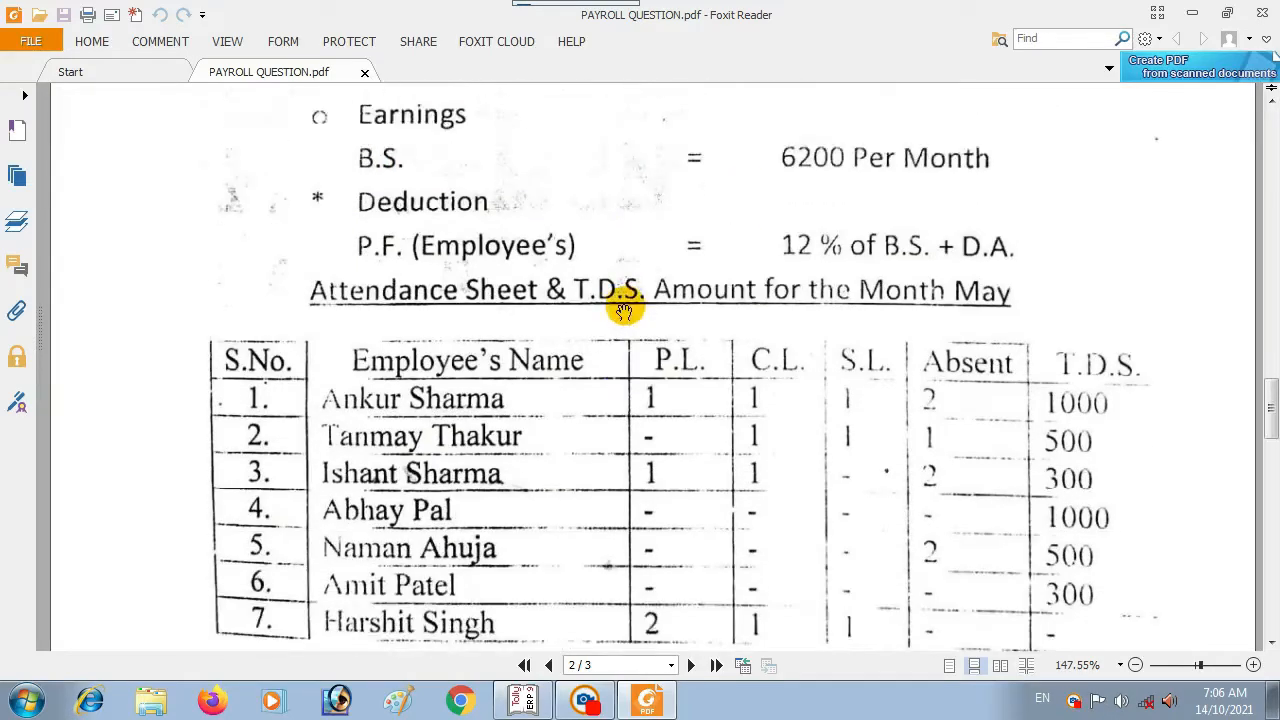
scroll(450, 280, up, 1)
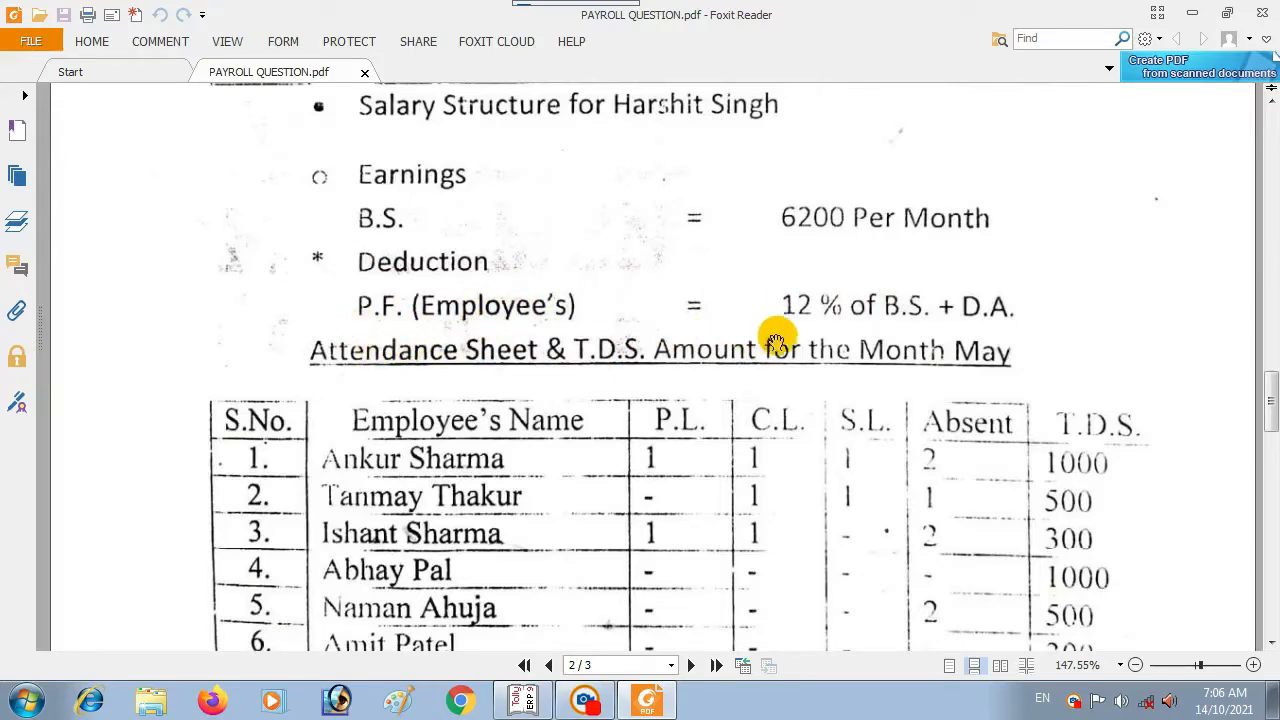
scroll(783, 338, down, 2)
scroll(603, 334, up, 2)
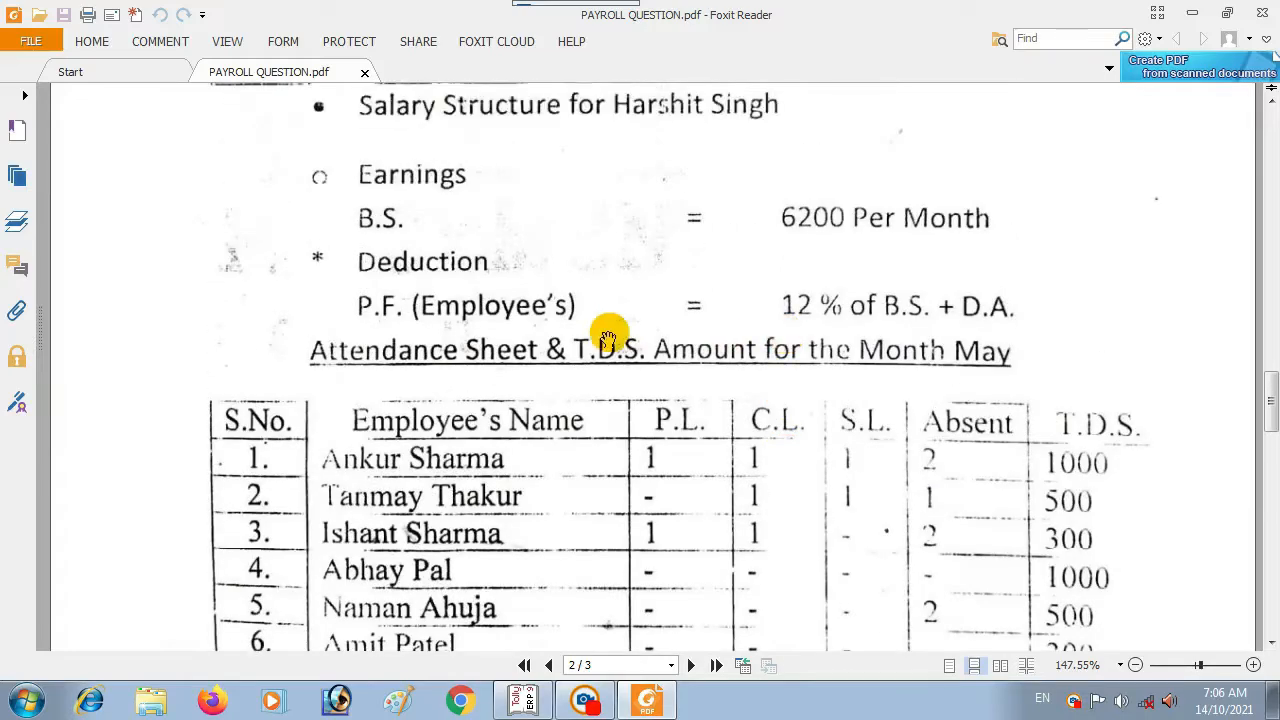
scroll(609, 333, down, 3)
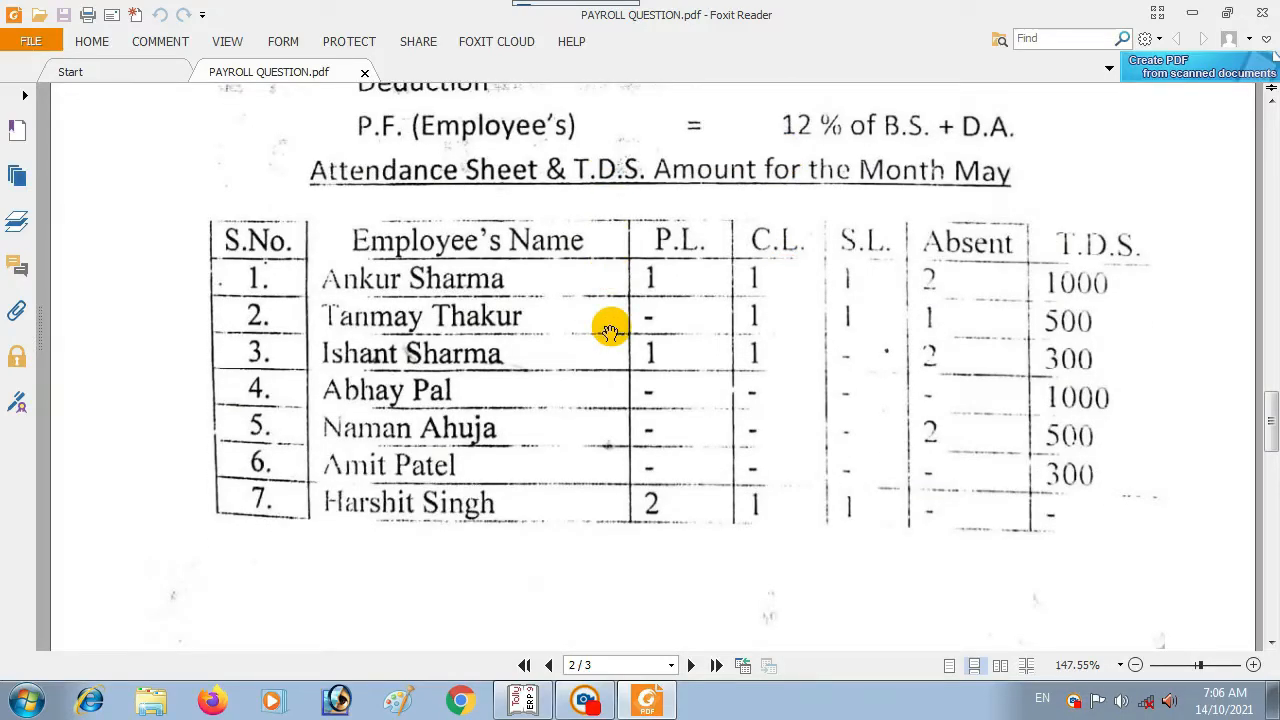
ctrl+scroll(610, 330, down, 2)
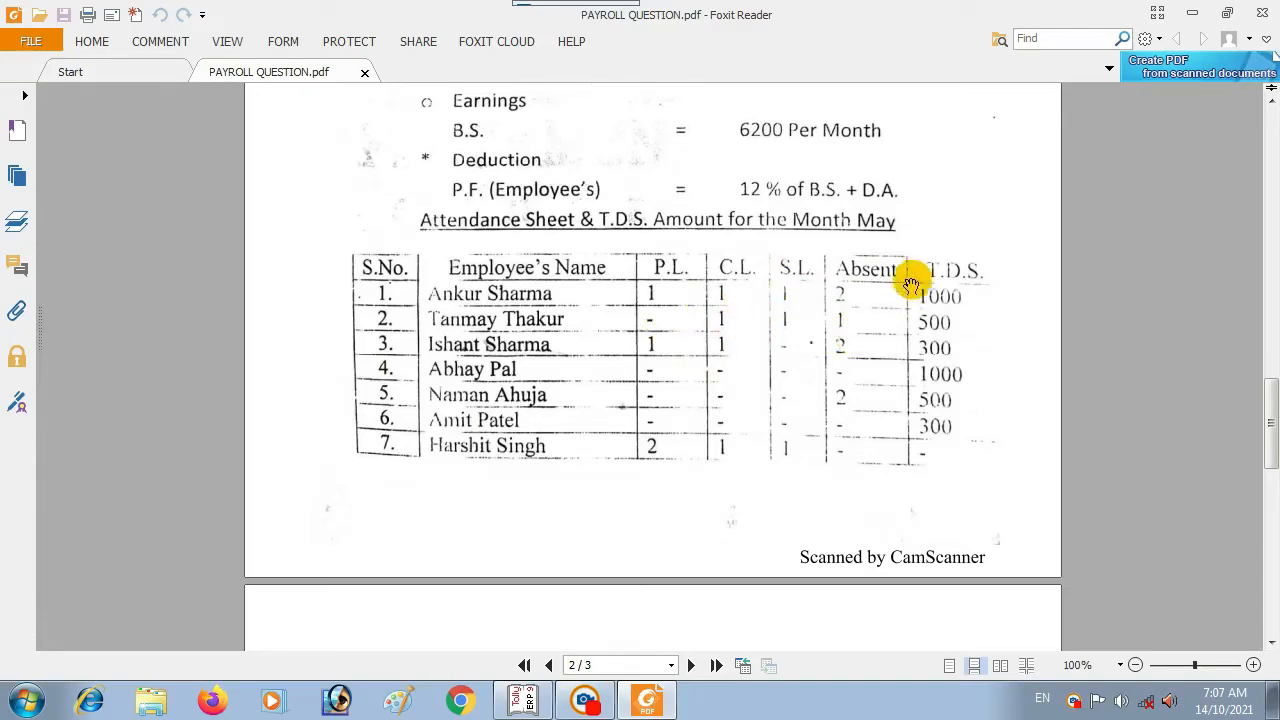
Step: Scroll the payroll question PDF to page 3's Voucher Class and Payroll Entries, then back to page 1
scroll(586, 346, down, 6)
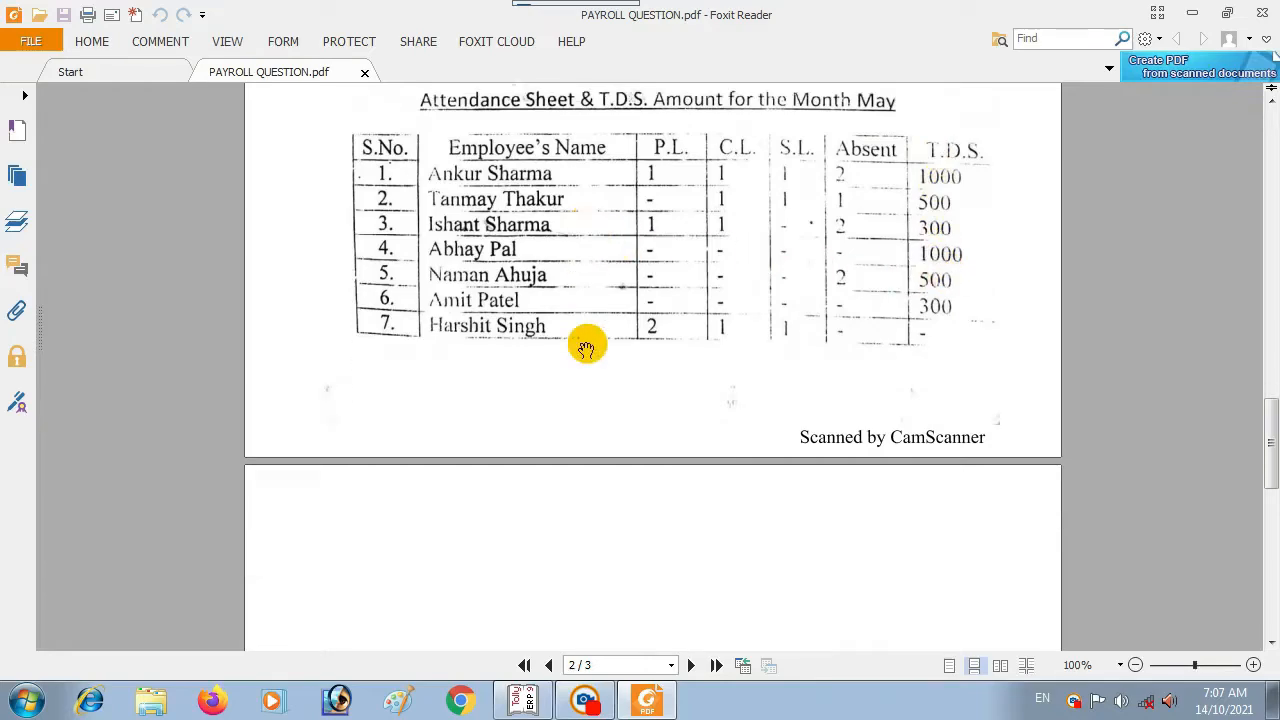
scroll(588, 341, down, 5)
scroll(588, 341, up, 2)
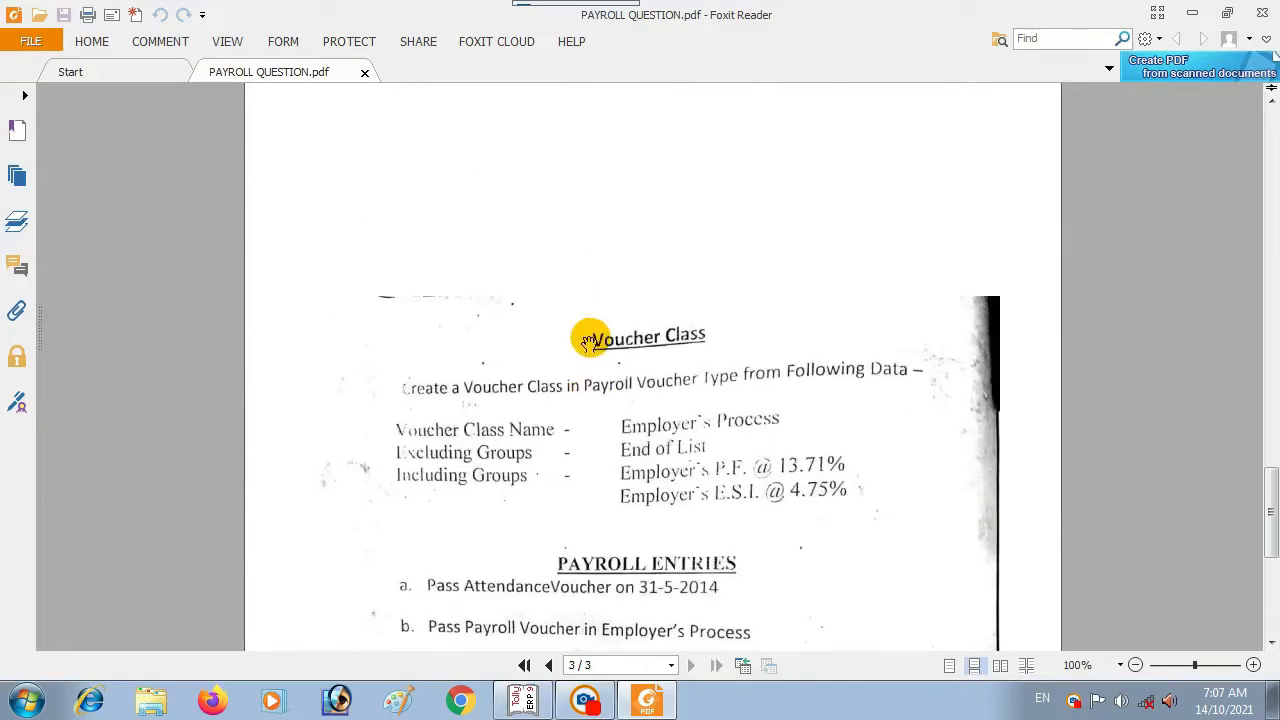
scroll(741, 341, down, 2)
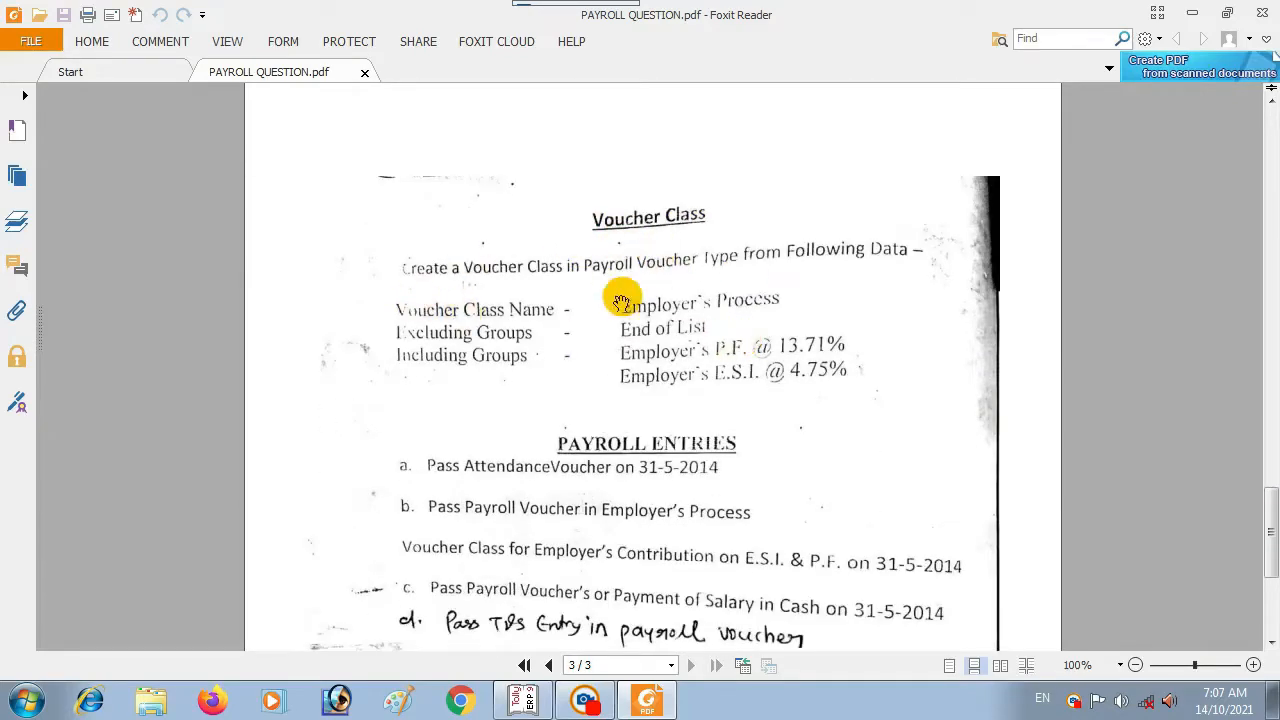
scroll(617, 315, down, 4)
scroll(620, 318, up, 2)
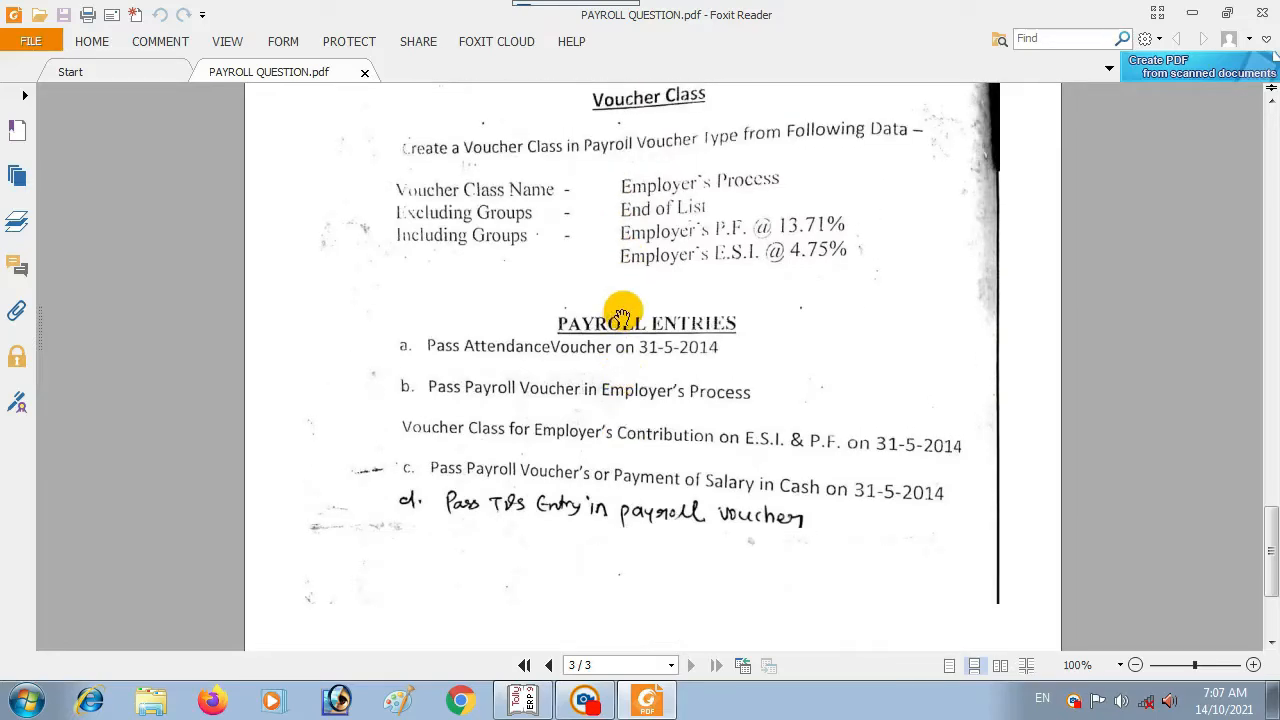
scroll(622, 311, down, 2)
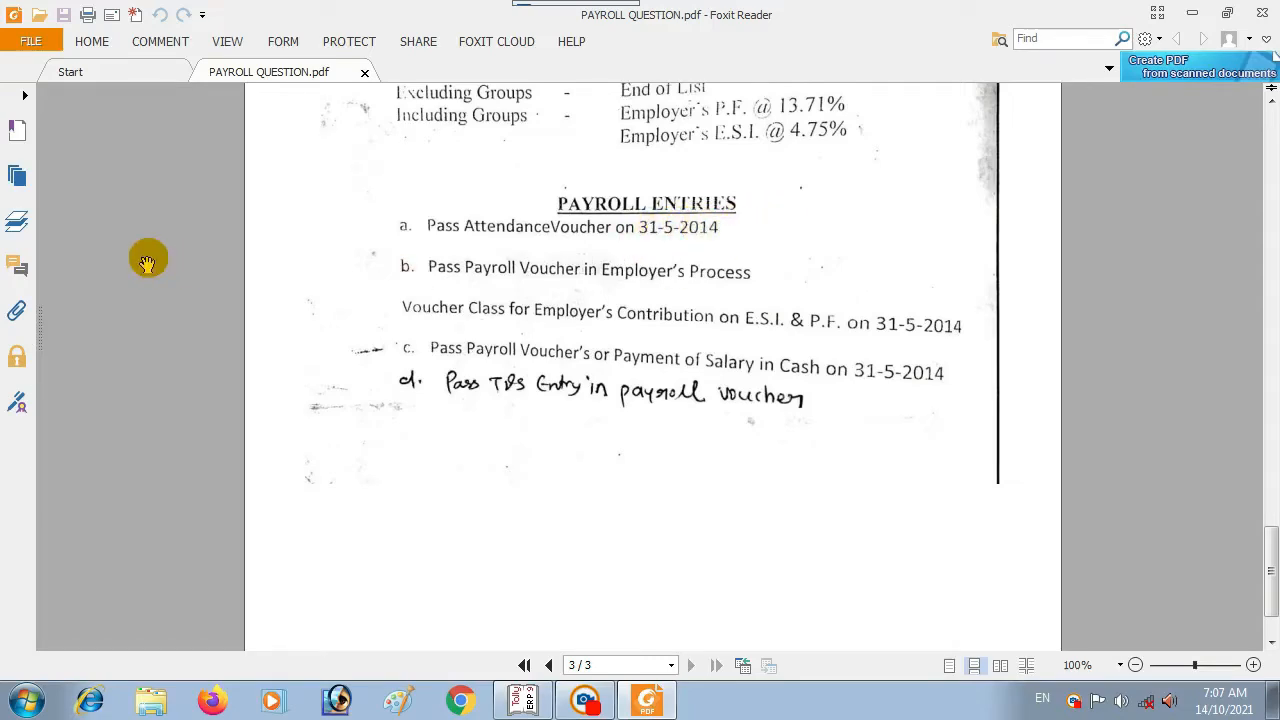
scroll(660, 280, down, 3)
scroll(677, 272, up, 4)
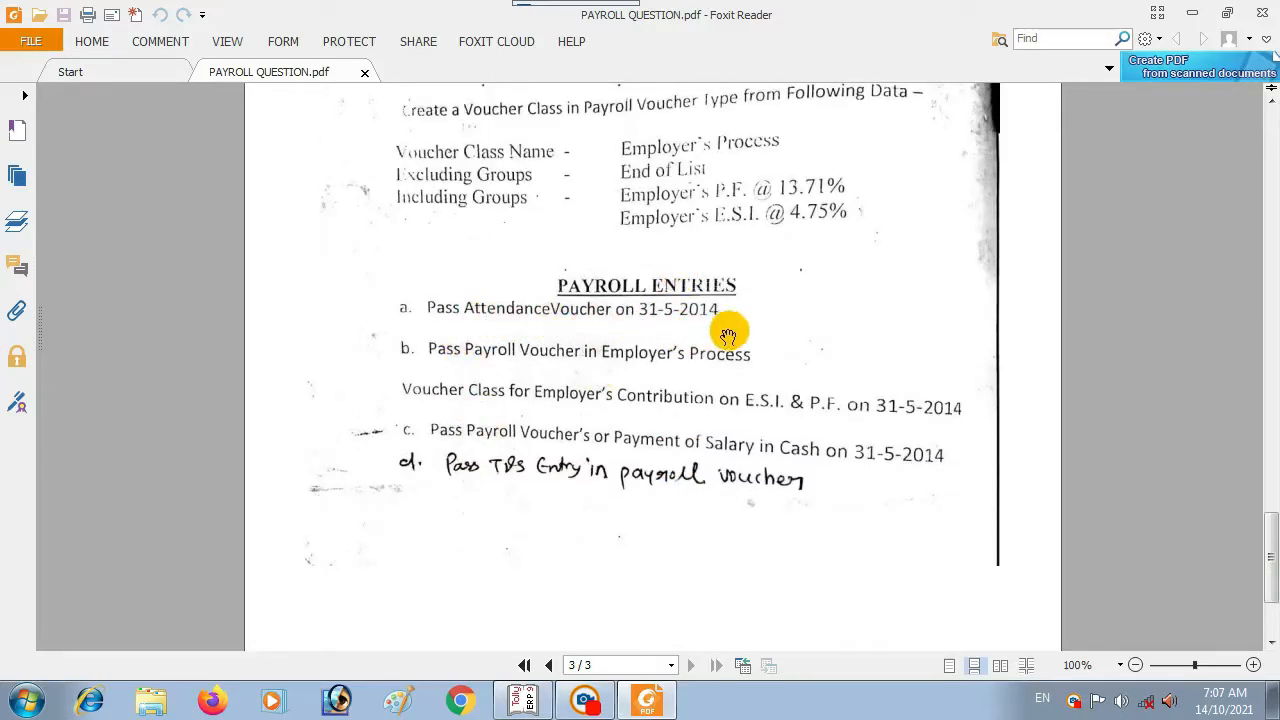
scroll(440, 315, up, 5)
scroll(457, 312, down, 4)
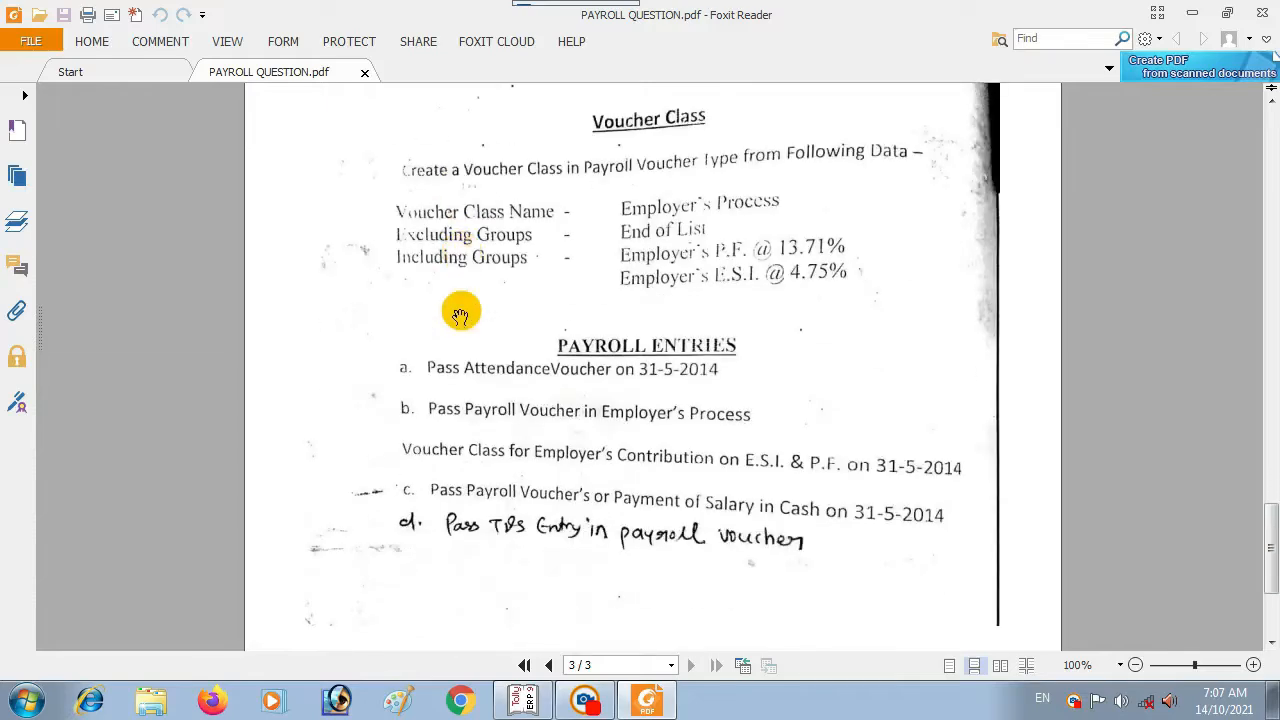
scroll(461, 315, down, 2)
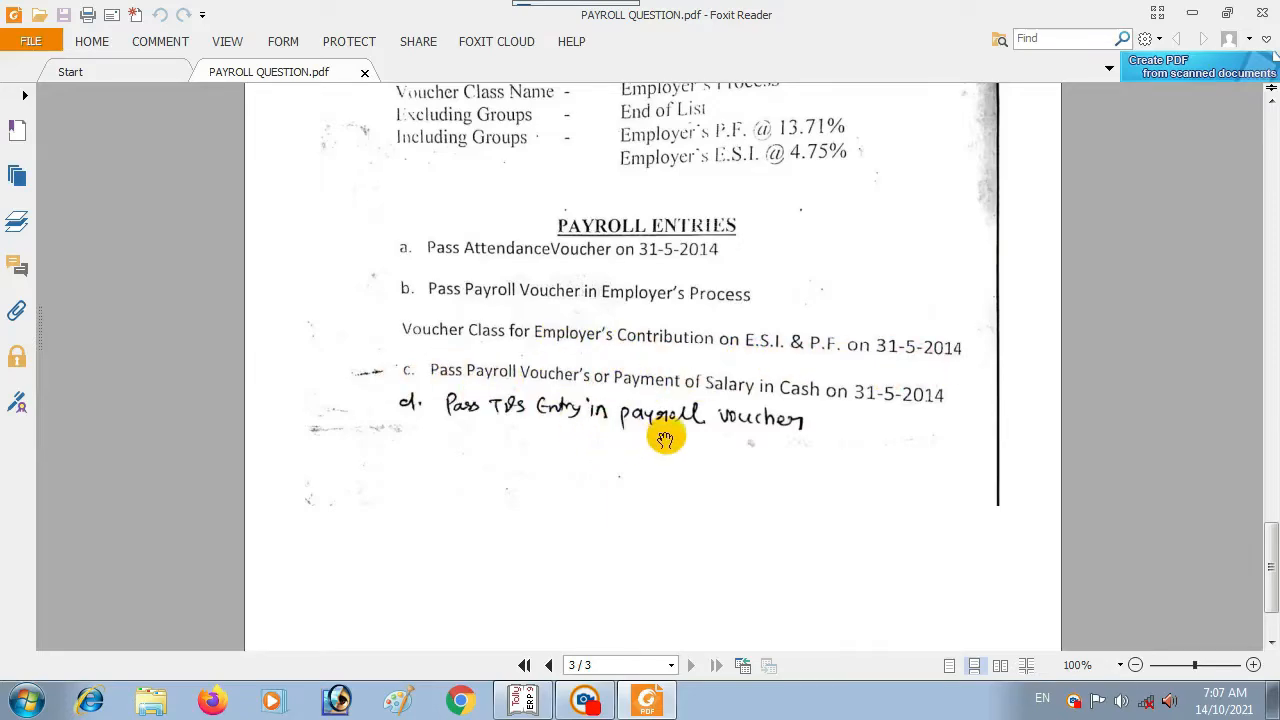
scroll(660, 410, up, 10)
scroll(657, 415, up, 4)
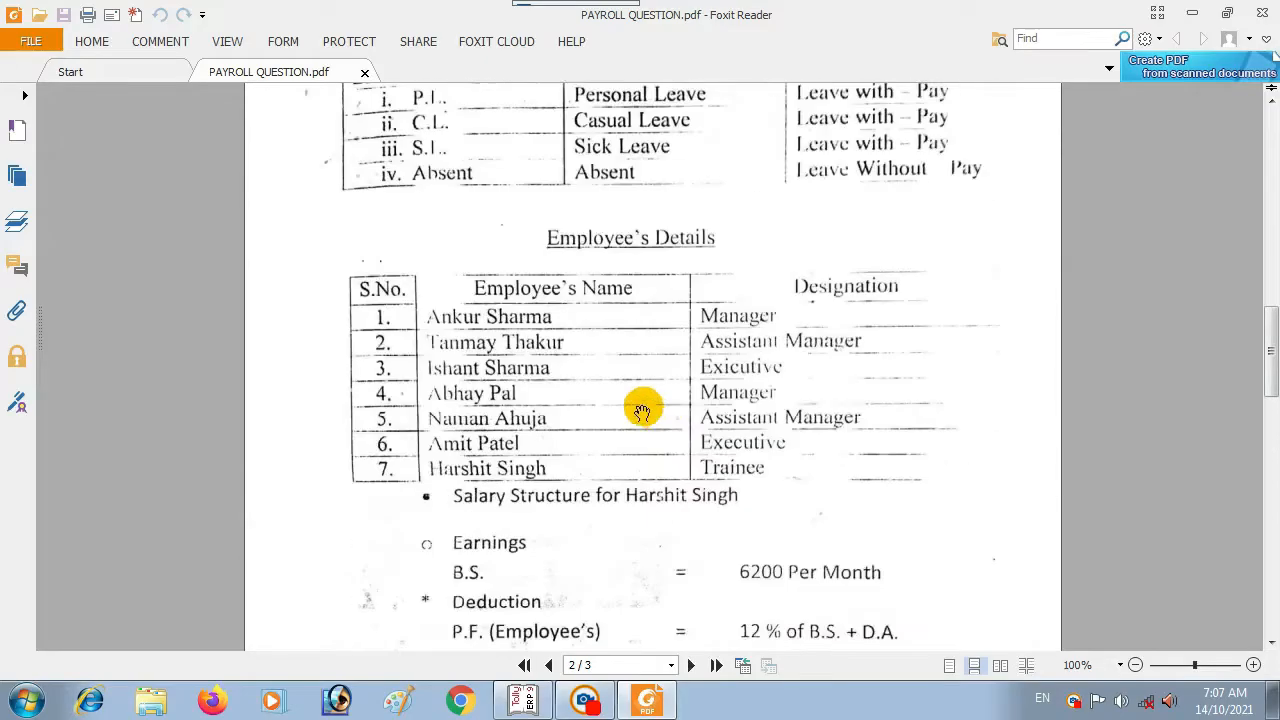
scroll(634, 380, down, 20)
scroll(634, 388, up, 5)
scroll(629, 391, up, 20)
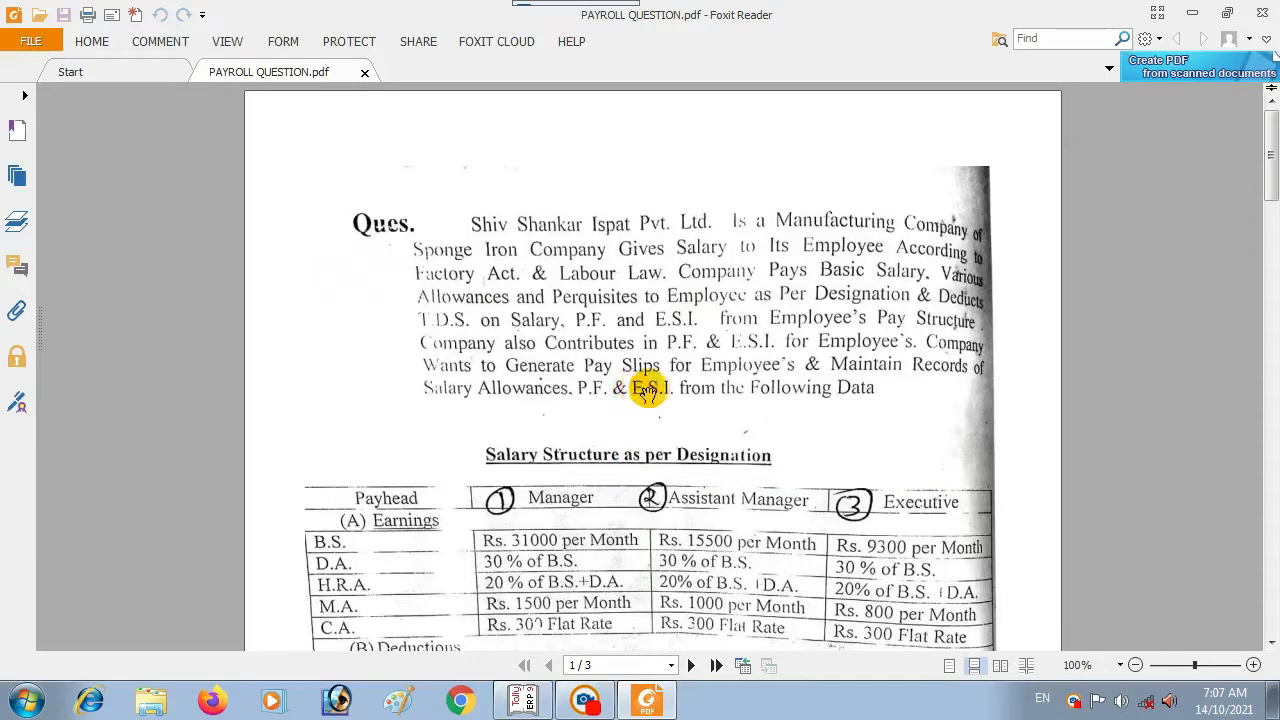
Step: Open Pay Slip.pdf from the desktop to view the May-2021 attendance, earnings and deductions
click(1192, 12)
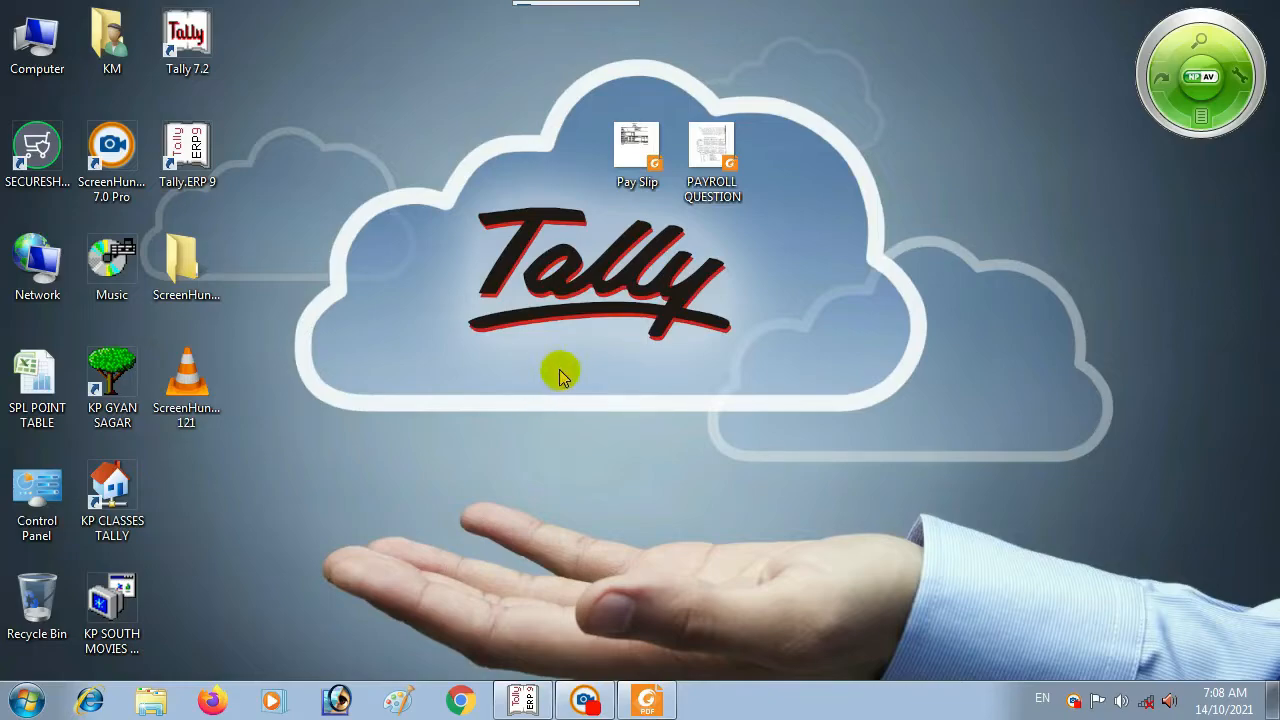
double_click(637, 148)
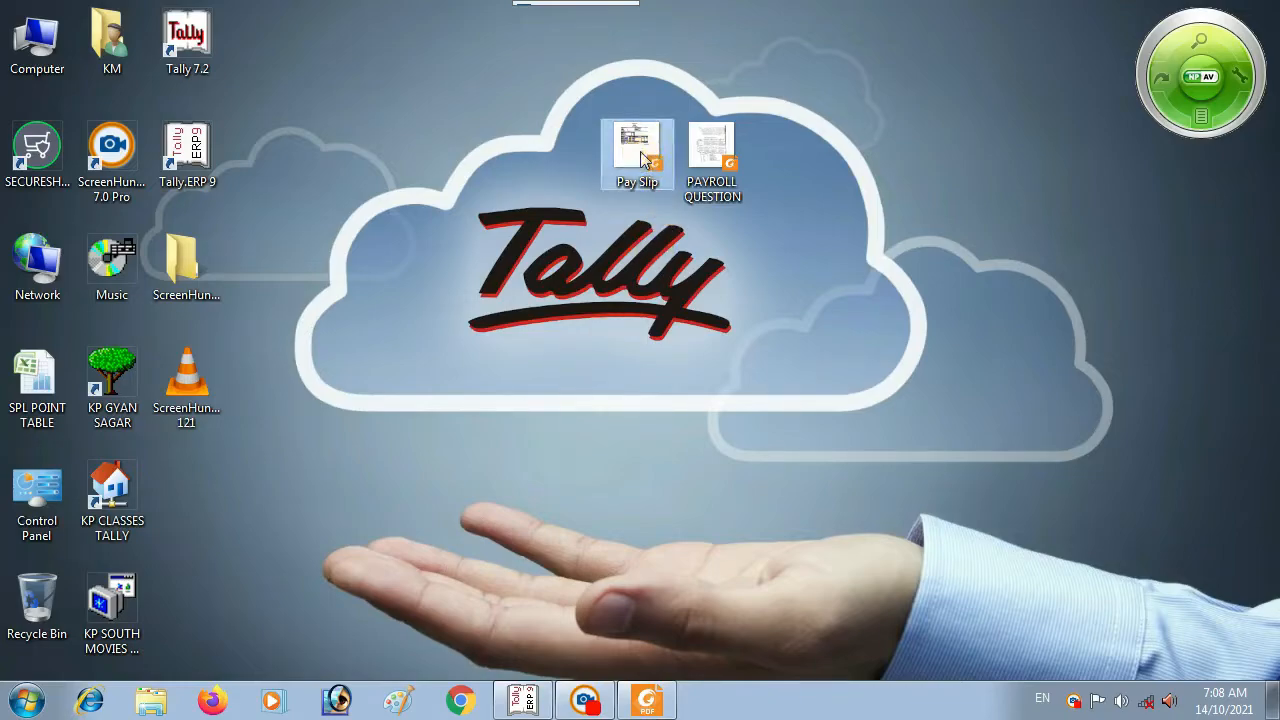
scroll(543, 337, up, 2)
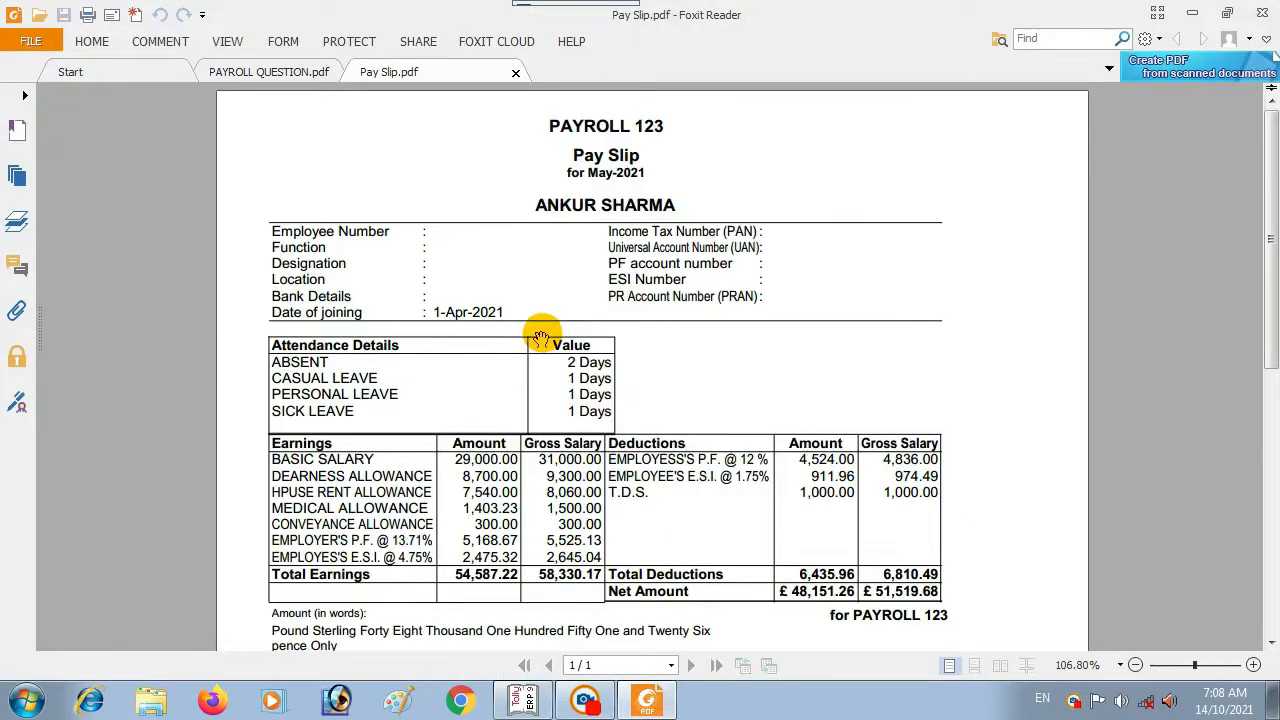
scroll(542, 337, down, 1)
scroll(541, 337, up, 1)
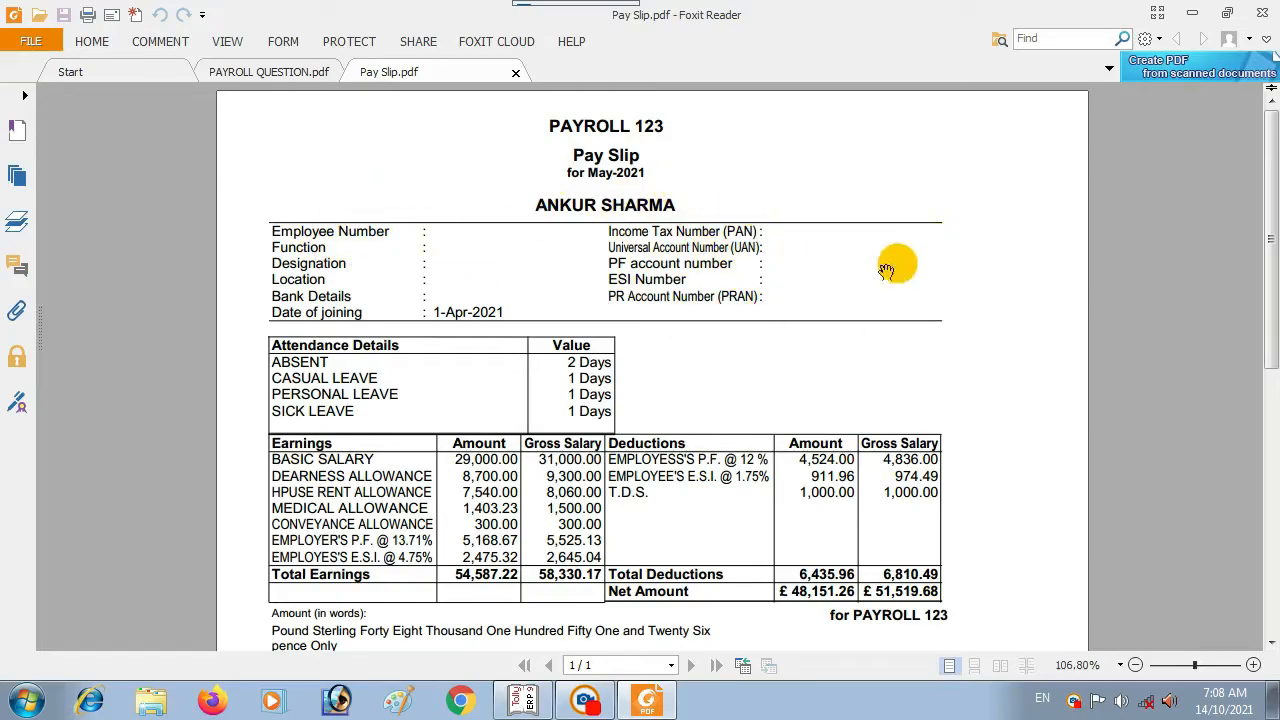
scroll(790, 303, down, 3)
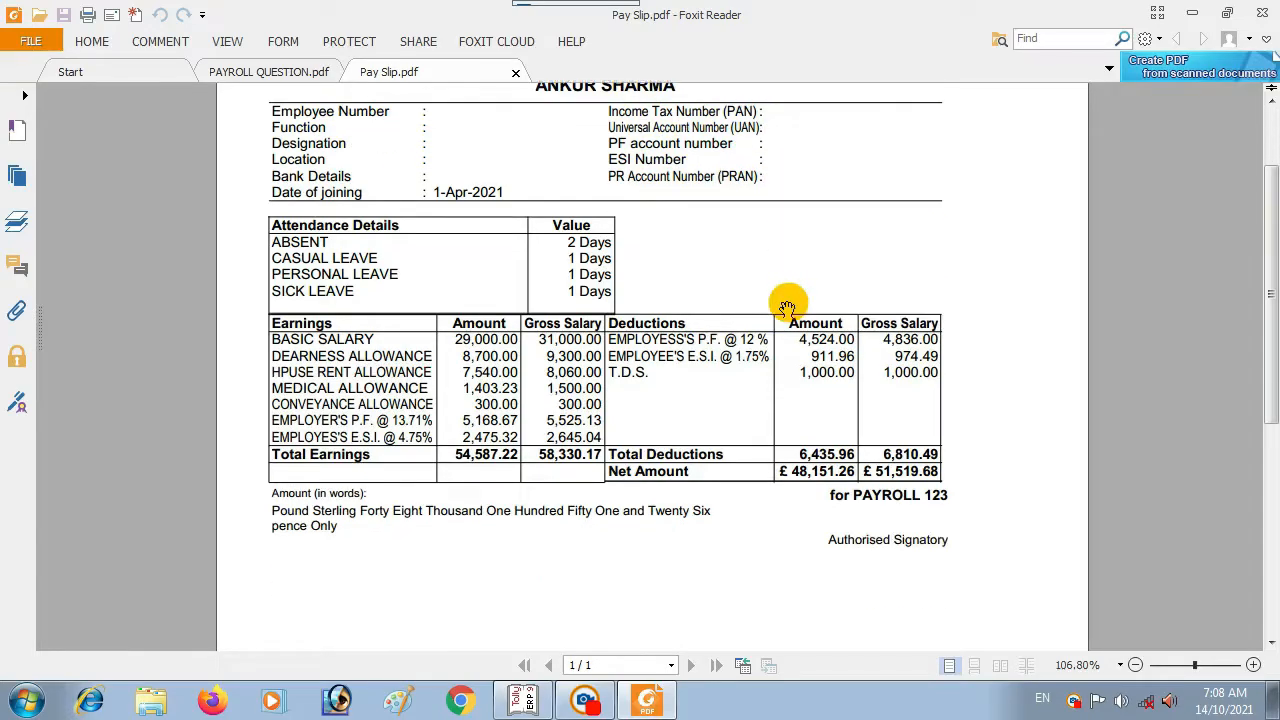
scroll(524, 236, up, 3)
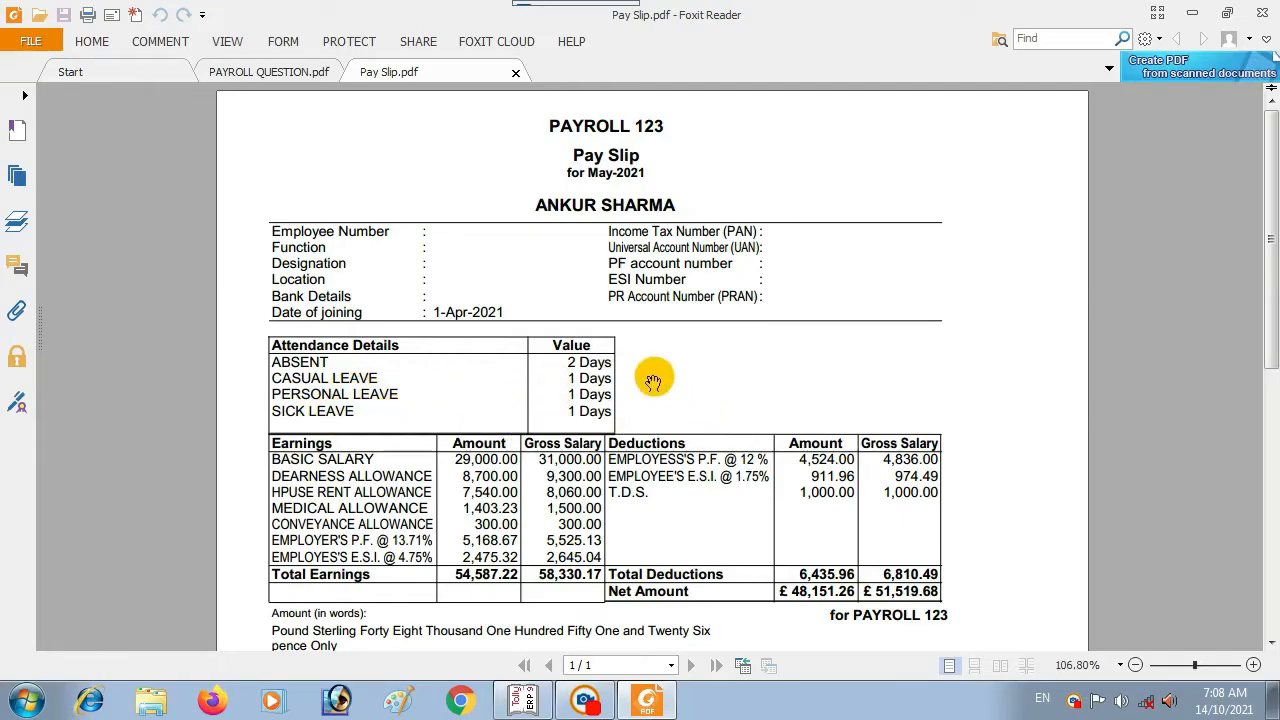
scroll(652, 378, down, 1)
scroll(560, 315, down, 2)
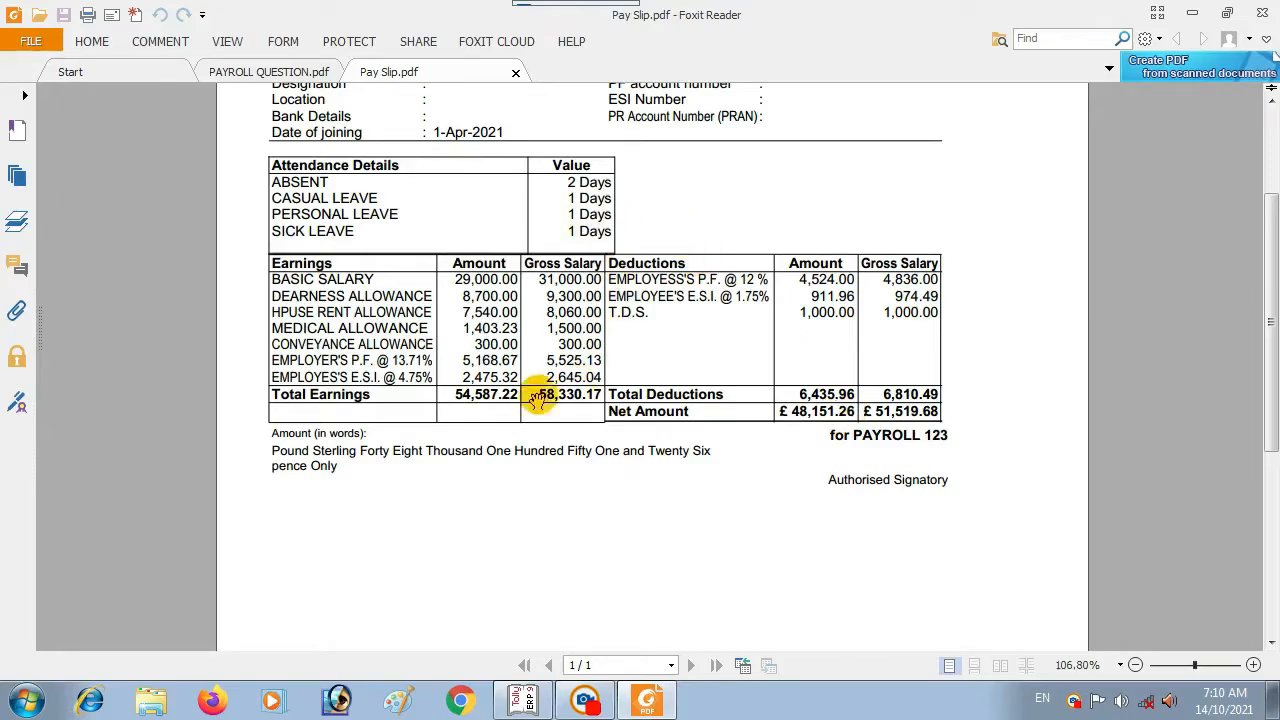
scroll(563, 510, up, 3)
scroll(560, 510, up, 2)
scroll(549, 503, down, 4)
scroll(557, 500, up, 3)
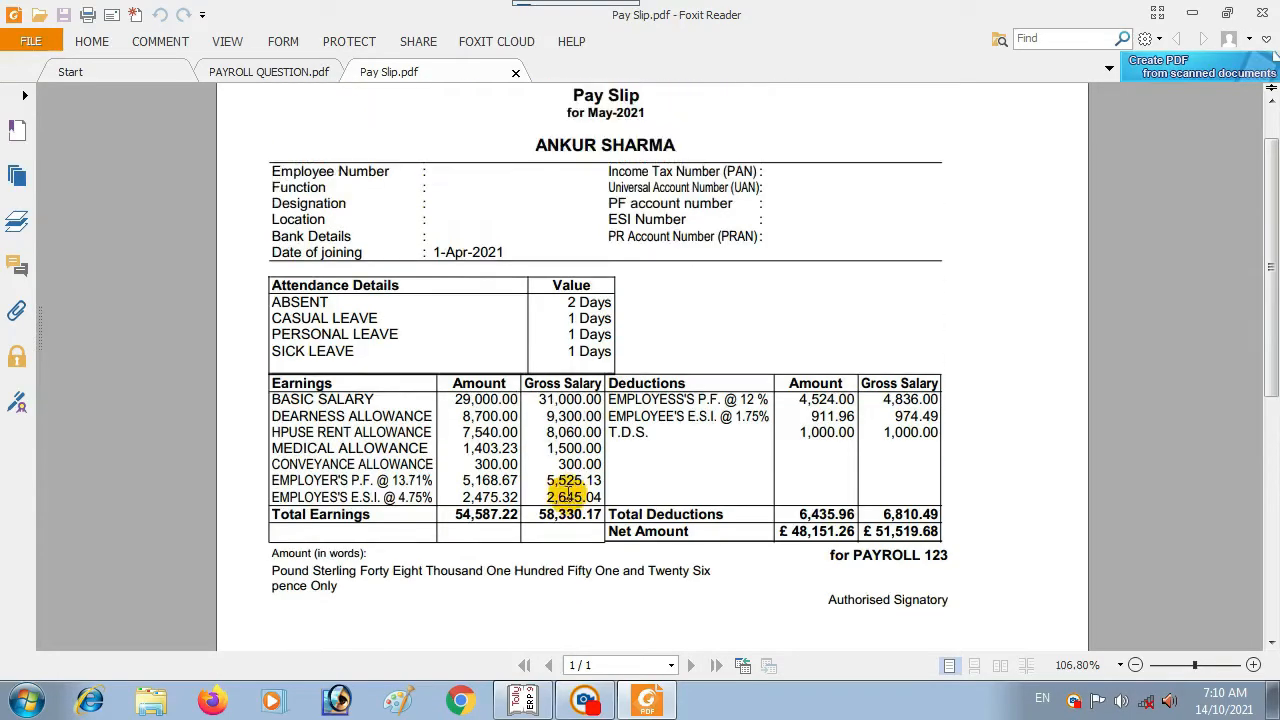
scroll(565, 482, up, 1)
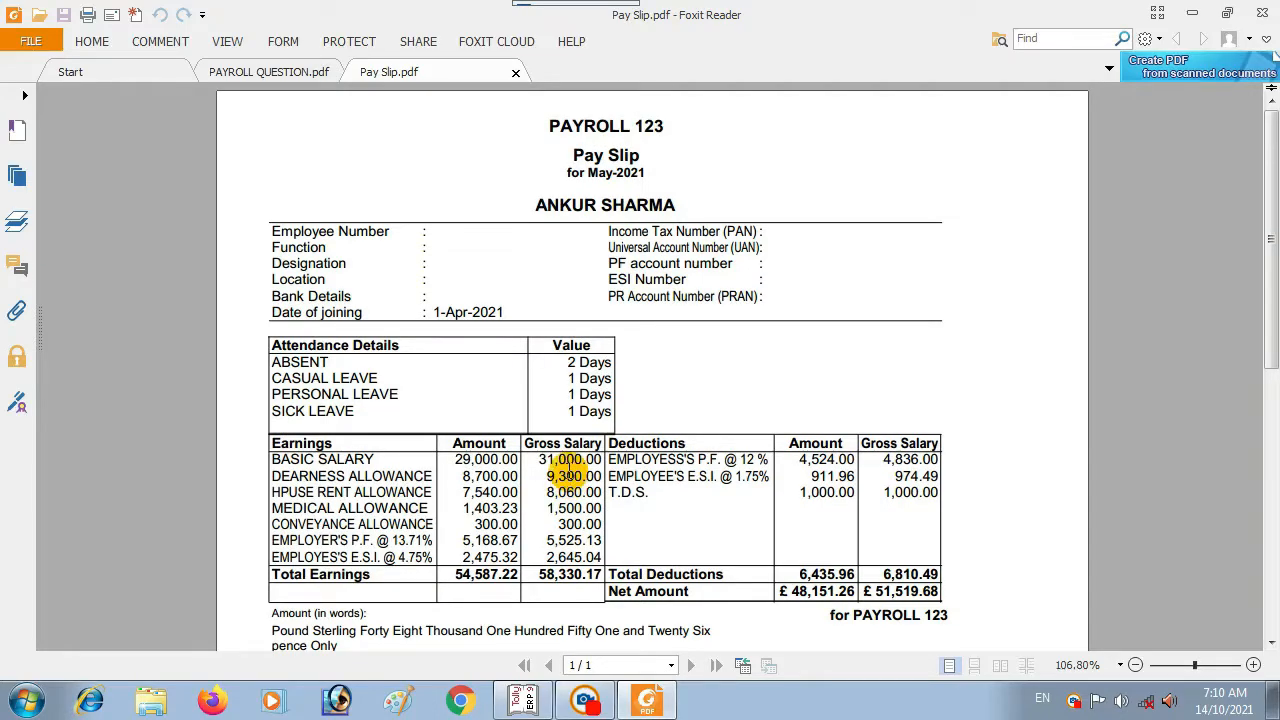
scroll(567, 470, down, 4)
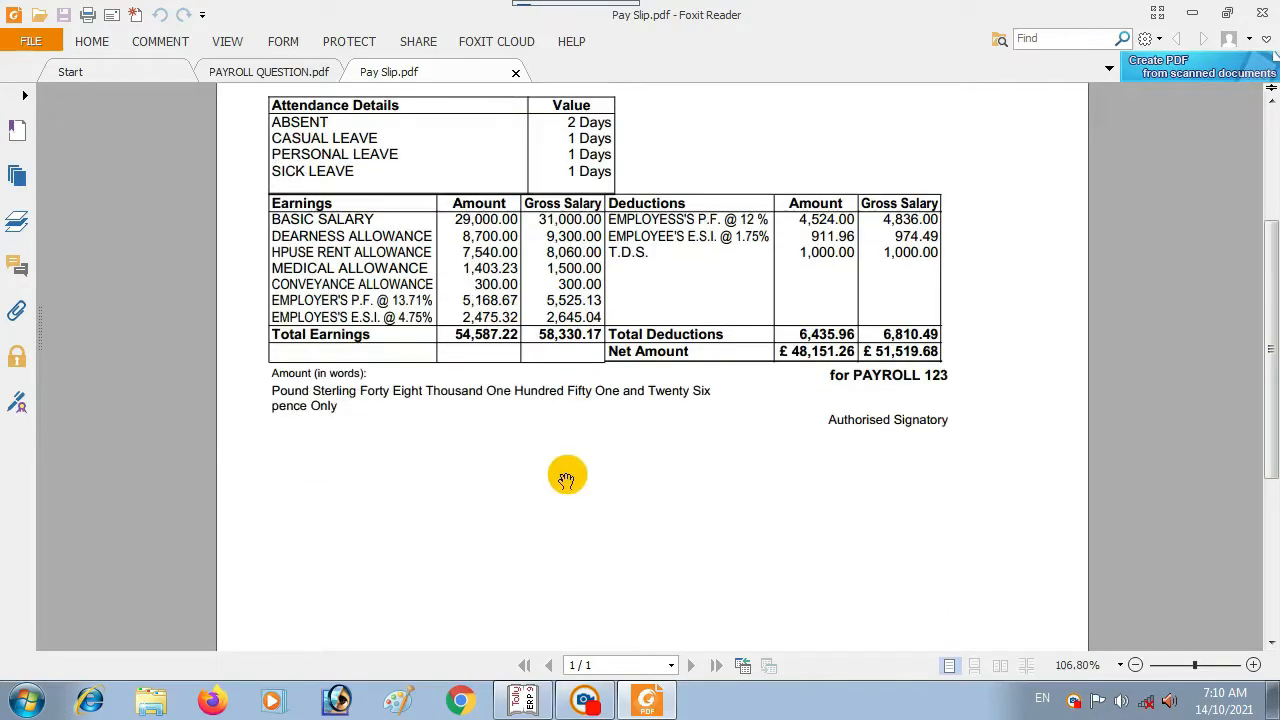
scroll(566, 477, up, 4)
scroll(568, 495, down, 10)
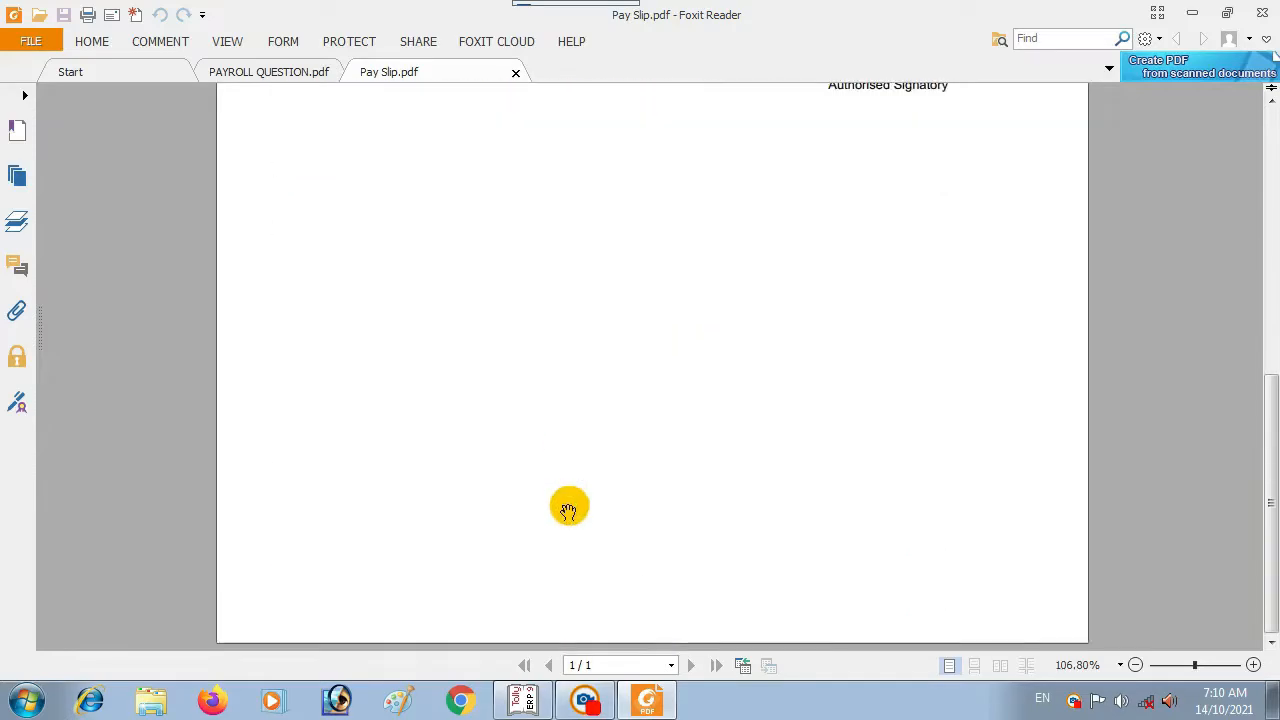
scroll(568, 505, up, 11)
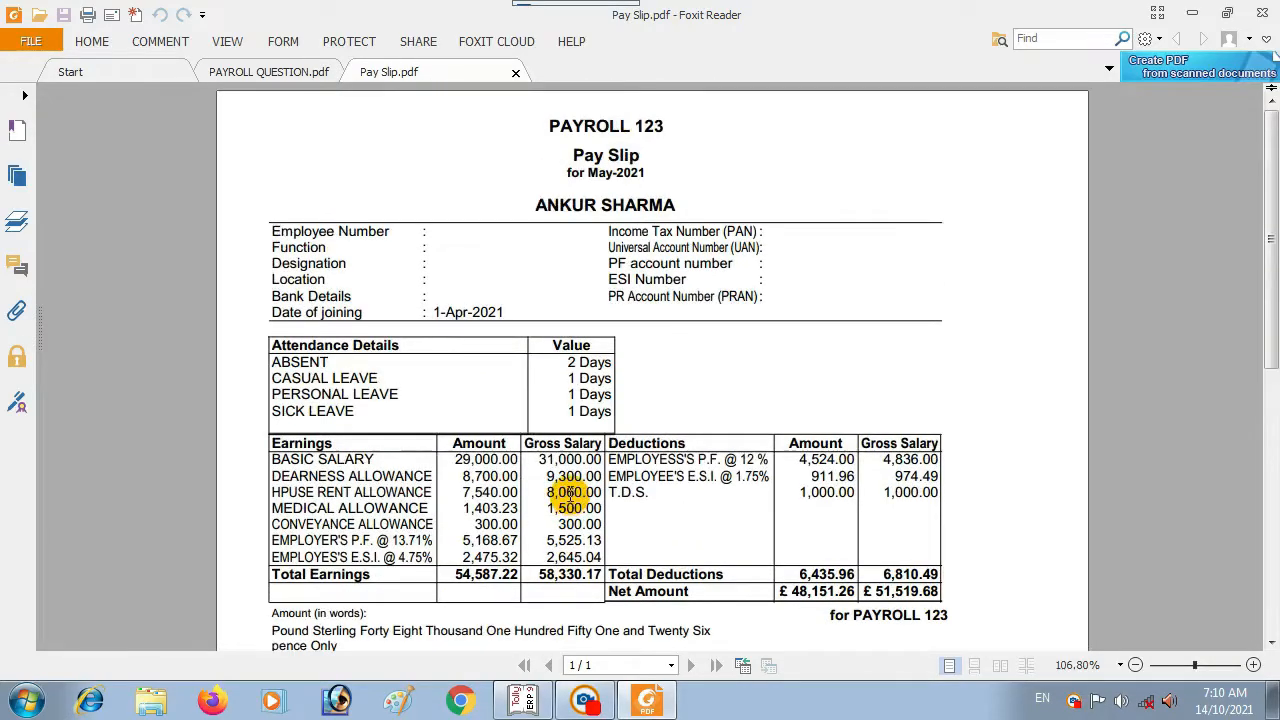
scroll(570, 492, down, 2)
scroll(570, 492, up, 2)
scroll(570, 492, down, 3)
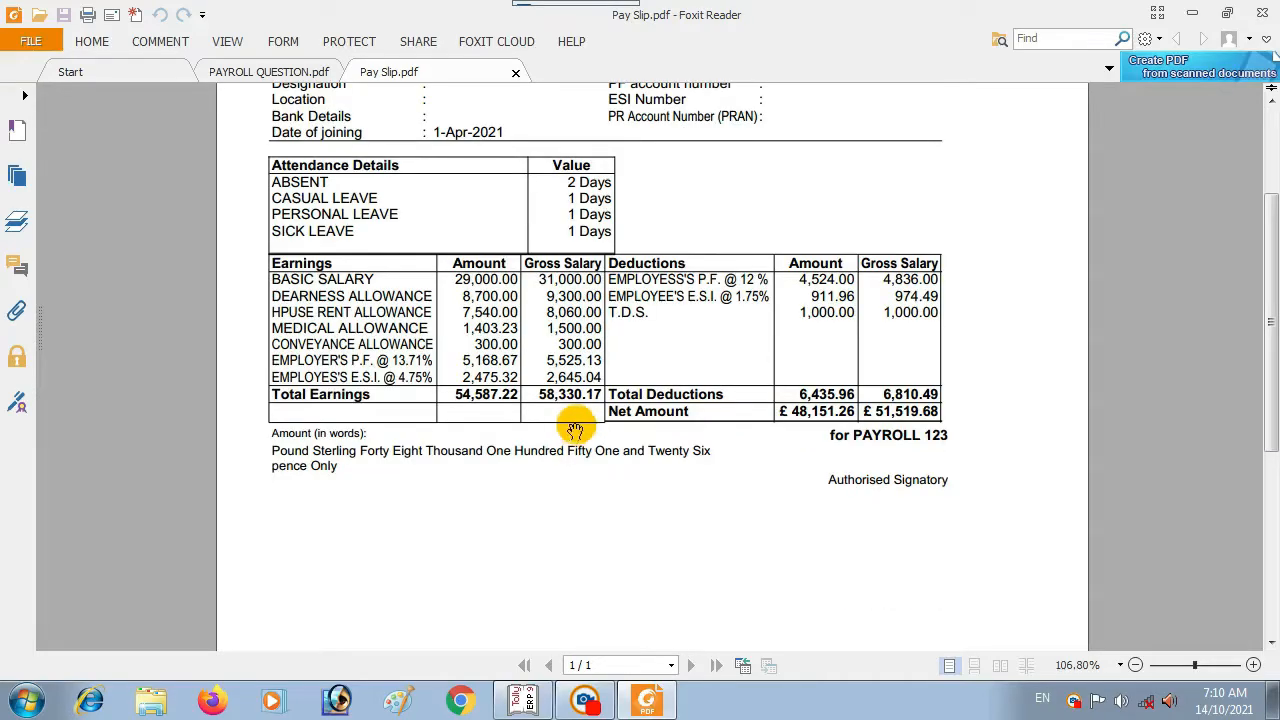
scroll(578, 427, up, 3)
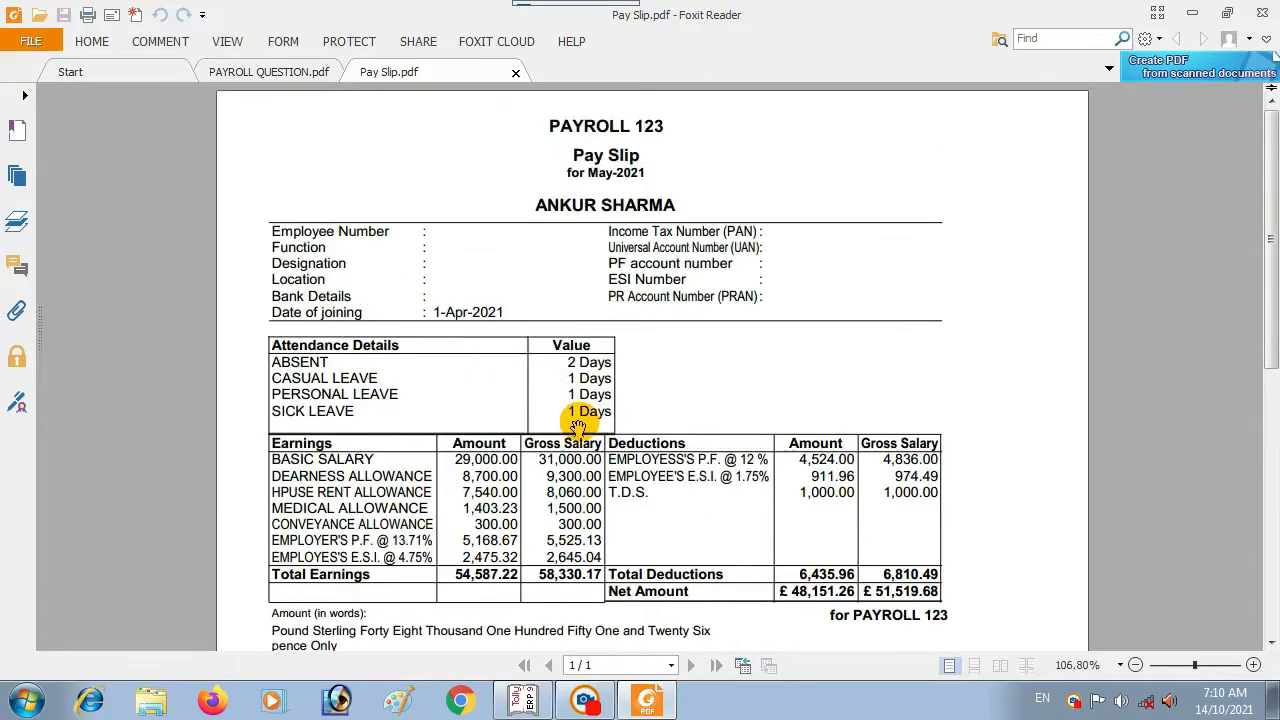
scroll(578, 427, down, 2)
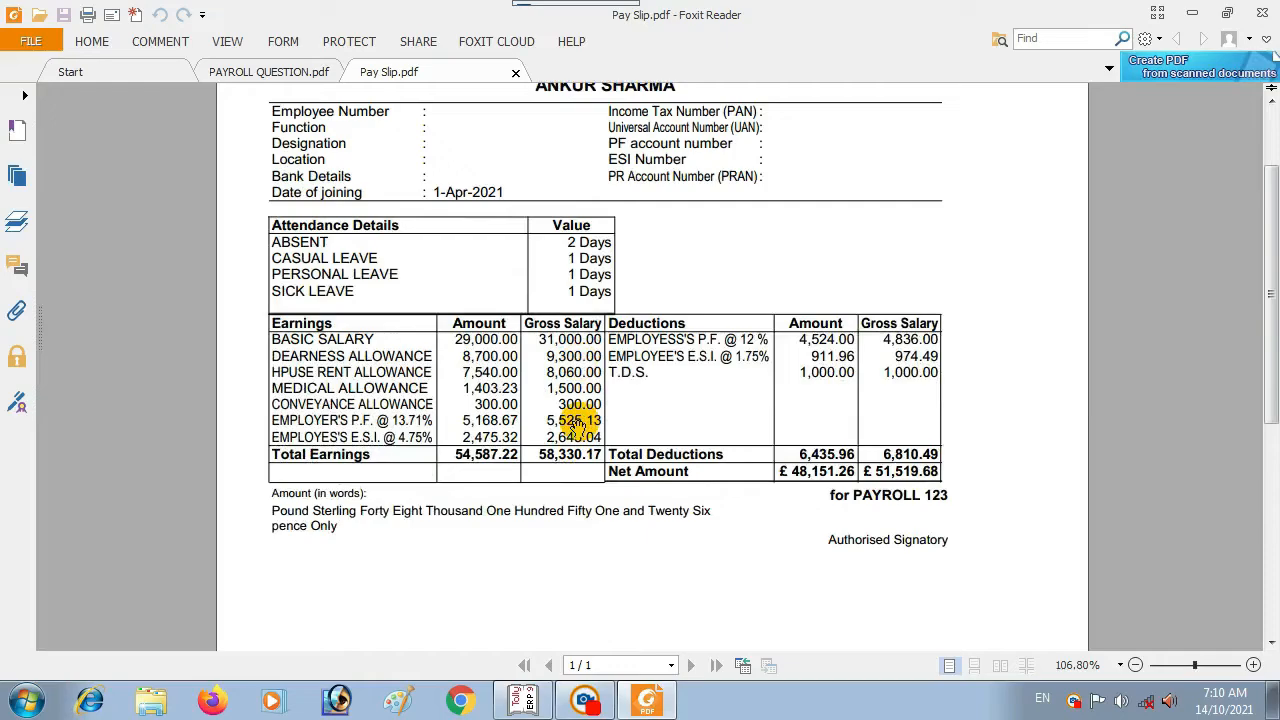
scroll(578, 427, down, 6)
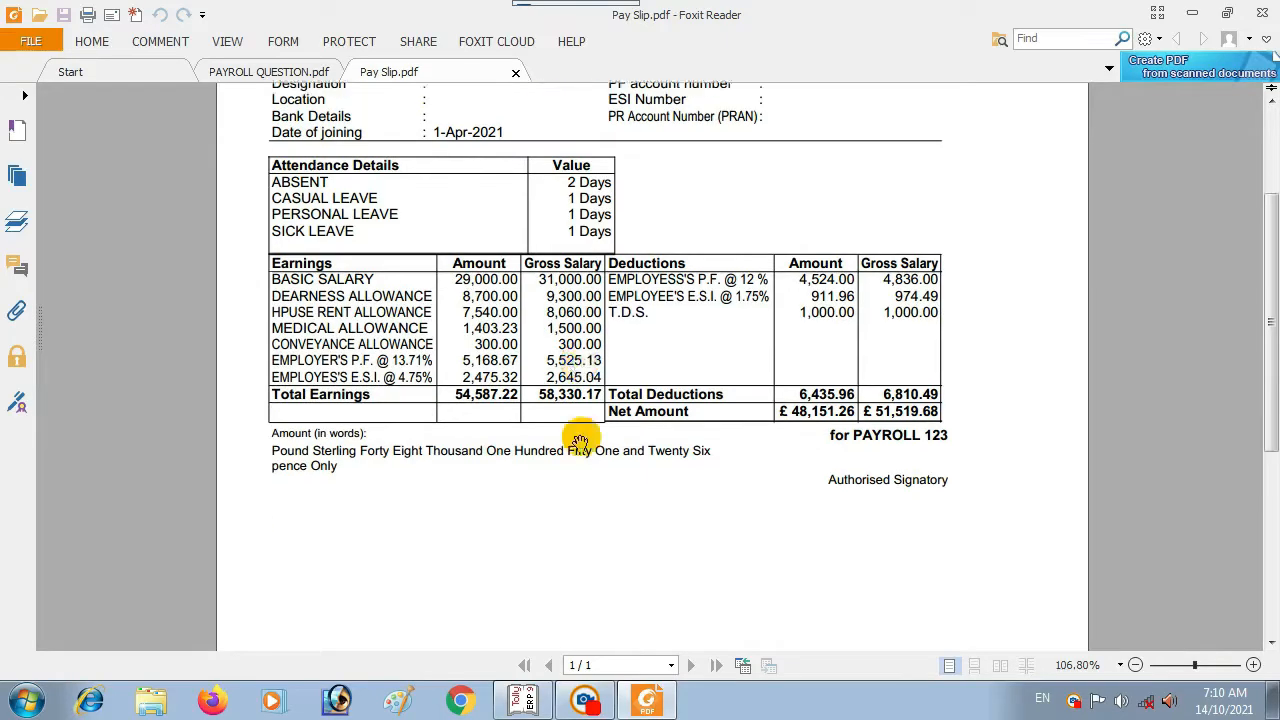
scroll(580, 437, up, 6)
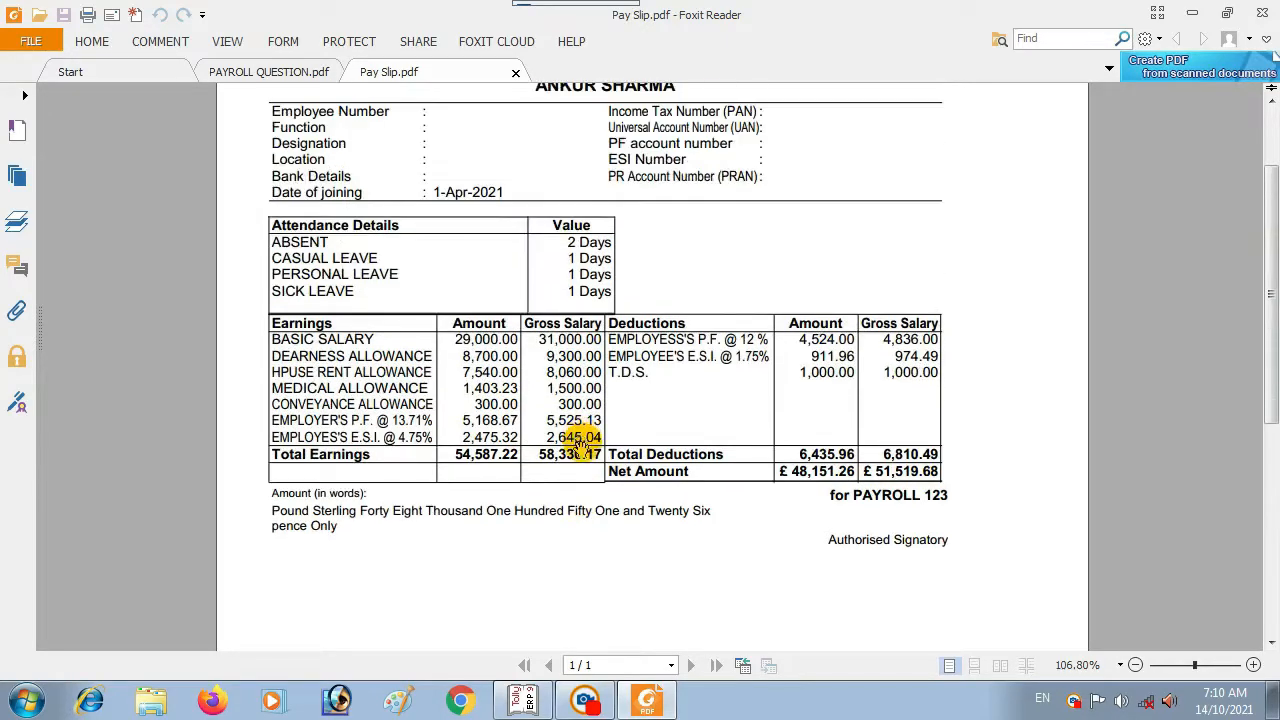
Step: Switch to Tally and open Pay Heads from Payroll Info on the Gateway of Tally
click(521, 700)
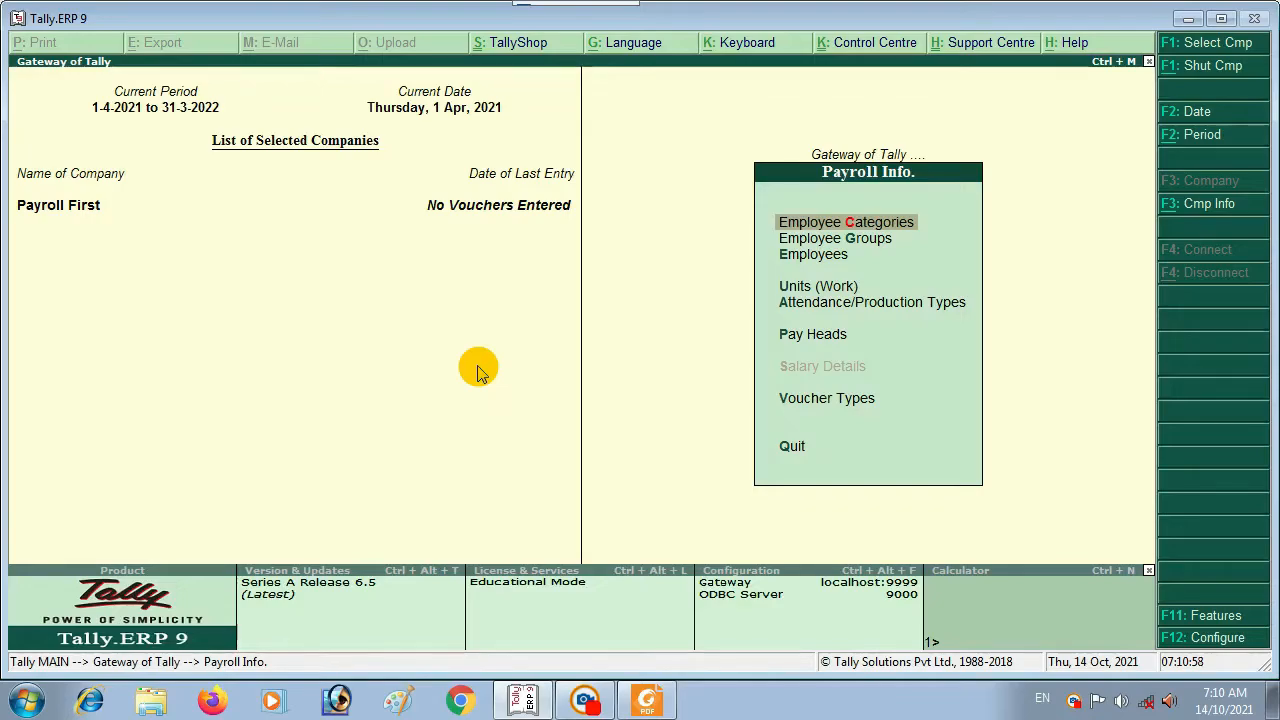
key(Down)
key(Down)
key(Down)
key(Down)
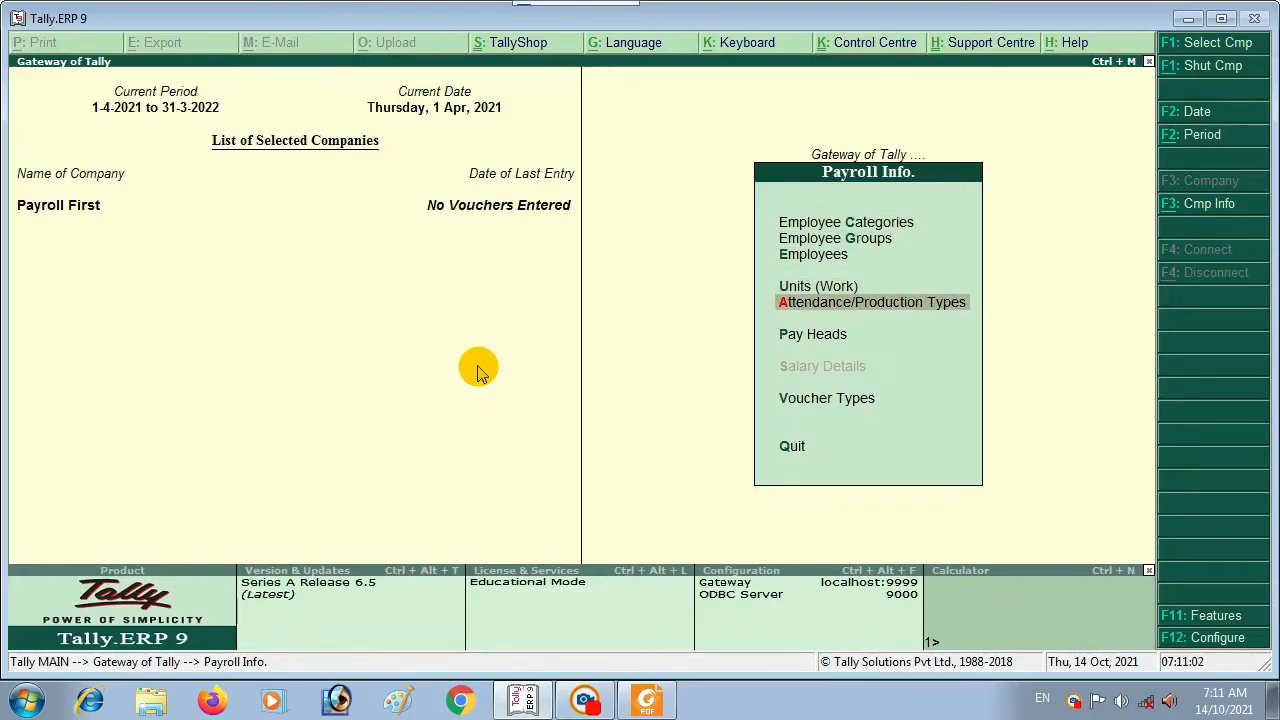
key(Down)
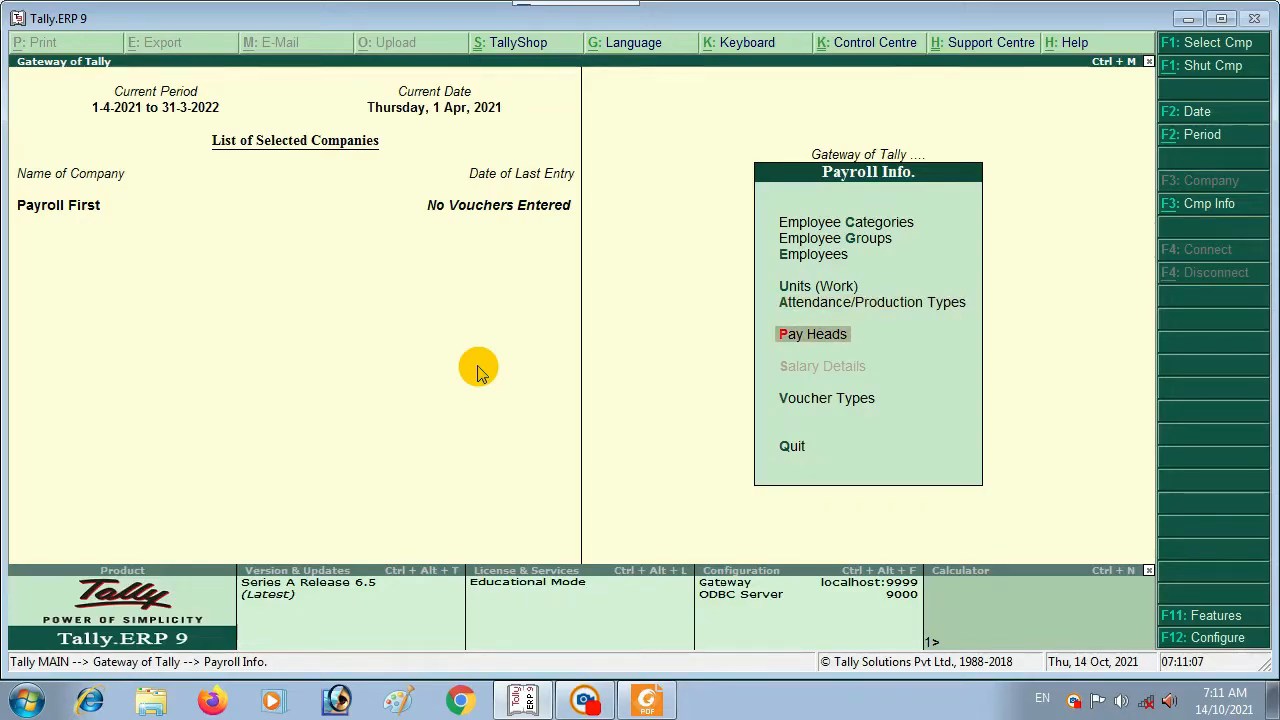
key(Up)
key(Up)
key(Up)
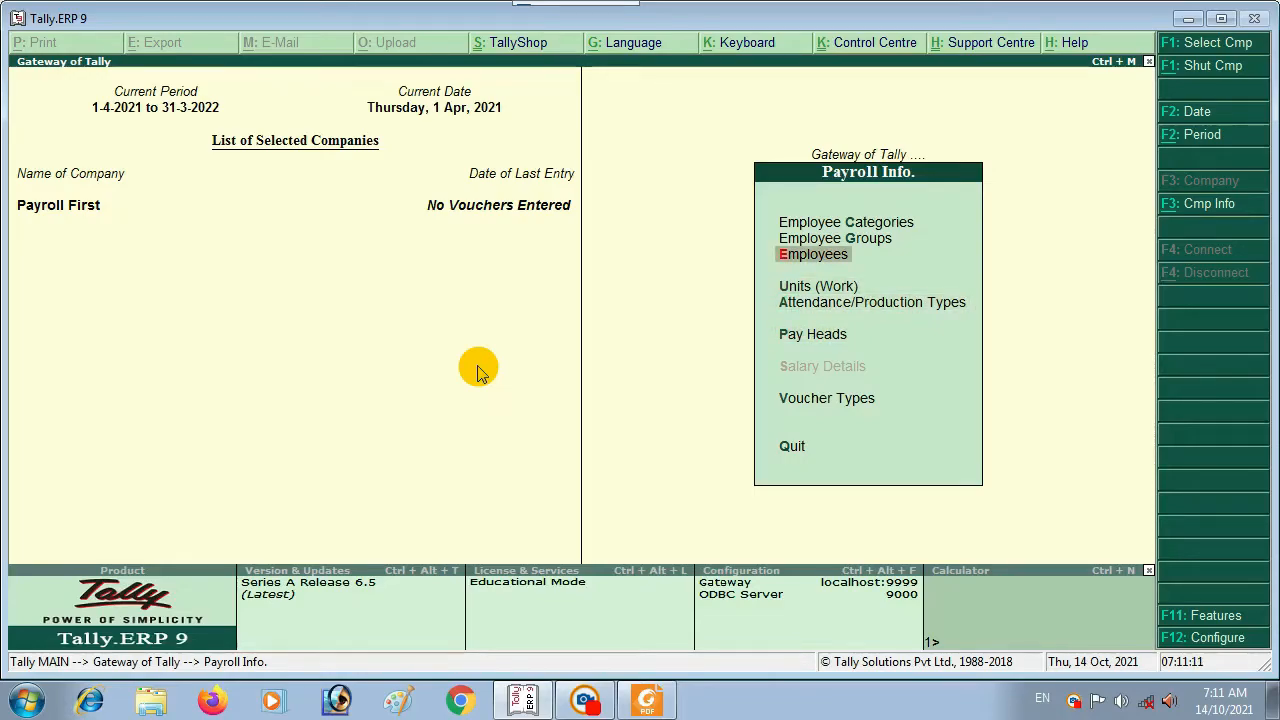
key(Up)
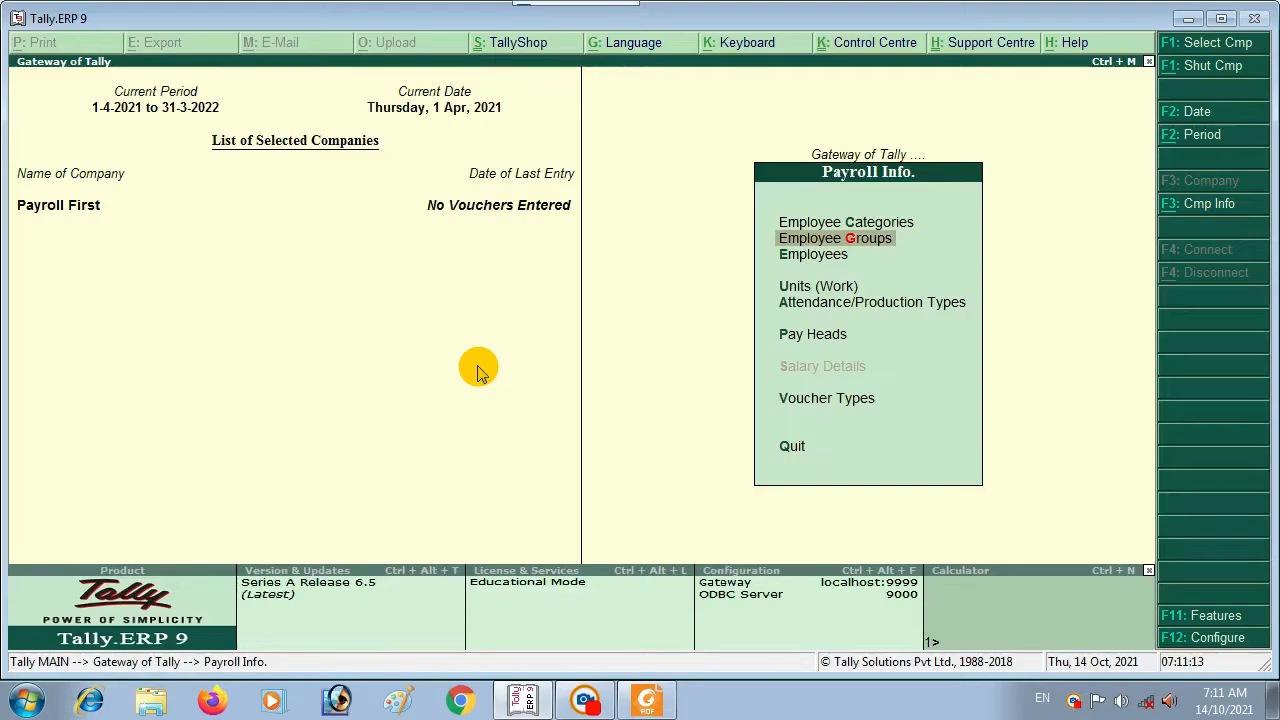
key(Down)
key(Down)
key(Down)
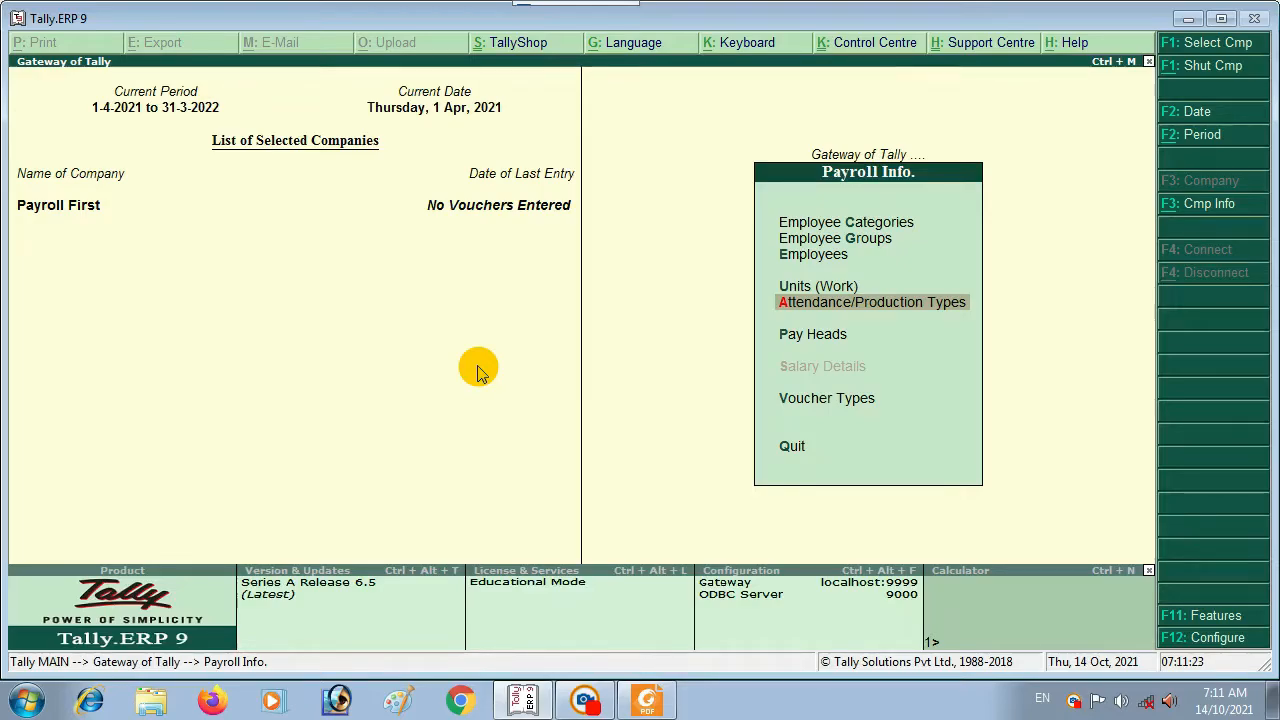
key(Down)
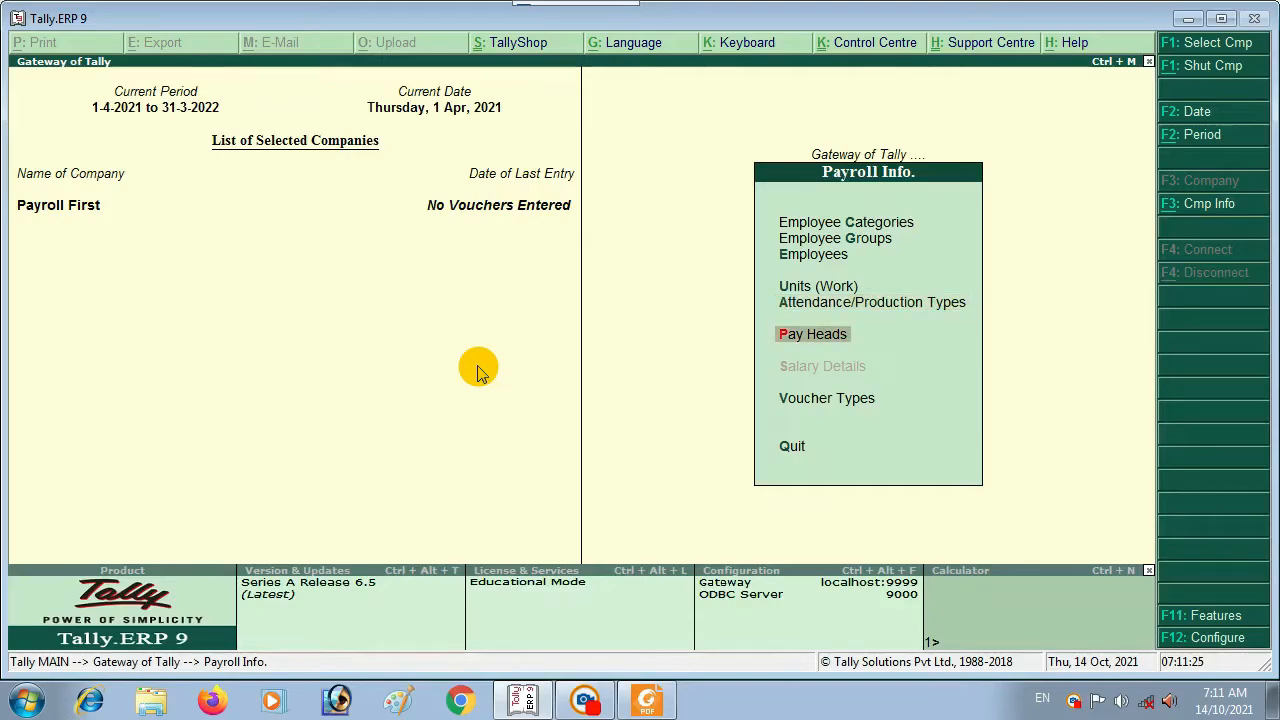
key(Return)
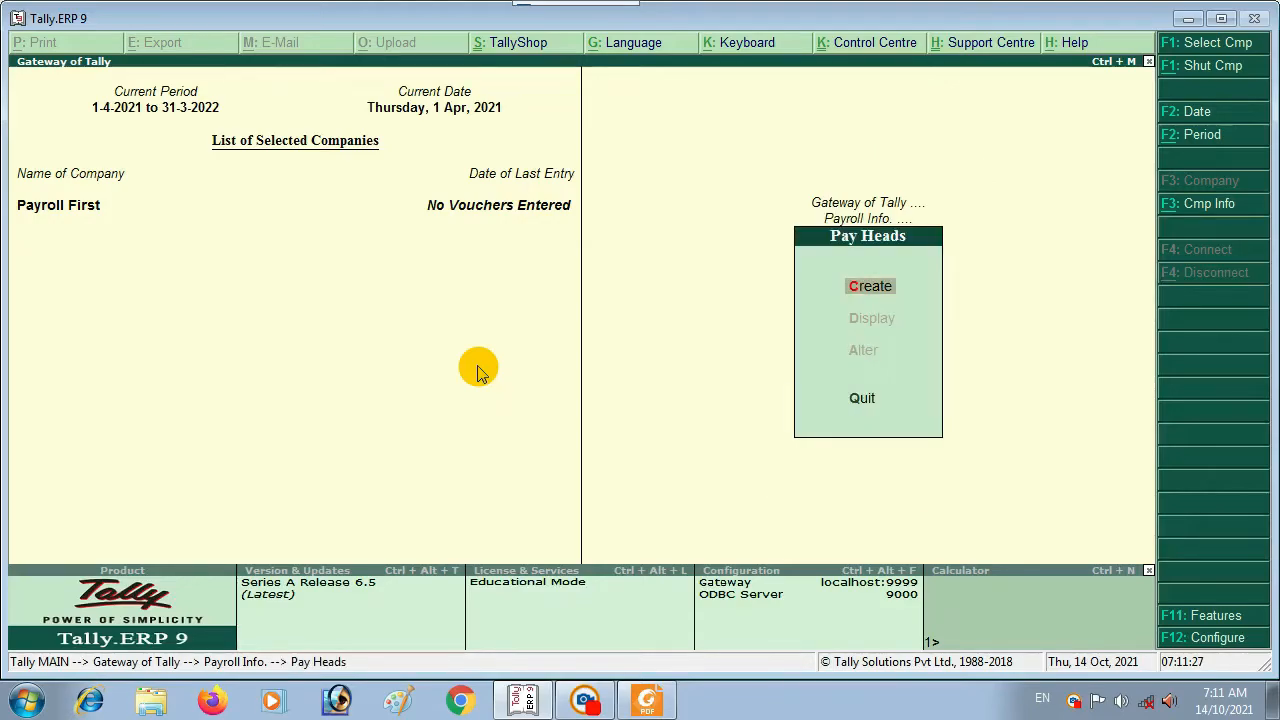
Step: Open a fresh Pay Head Creation form, discarding the first attempt, and enter BASIC as the name
key(Return)
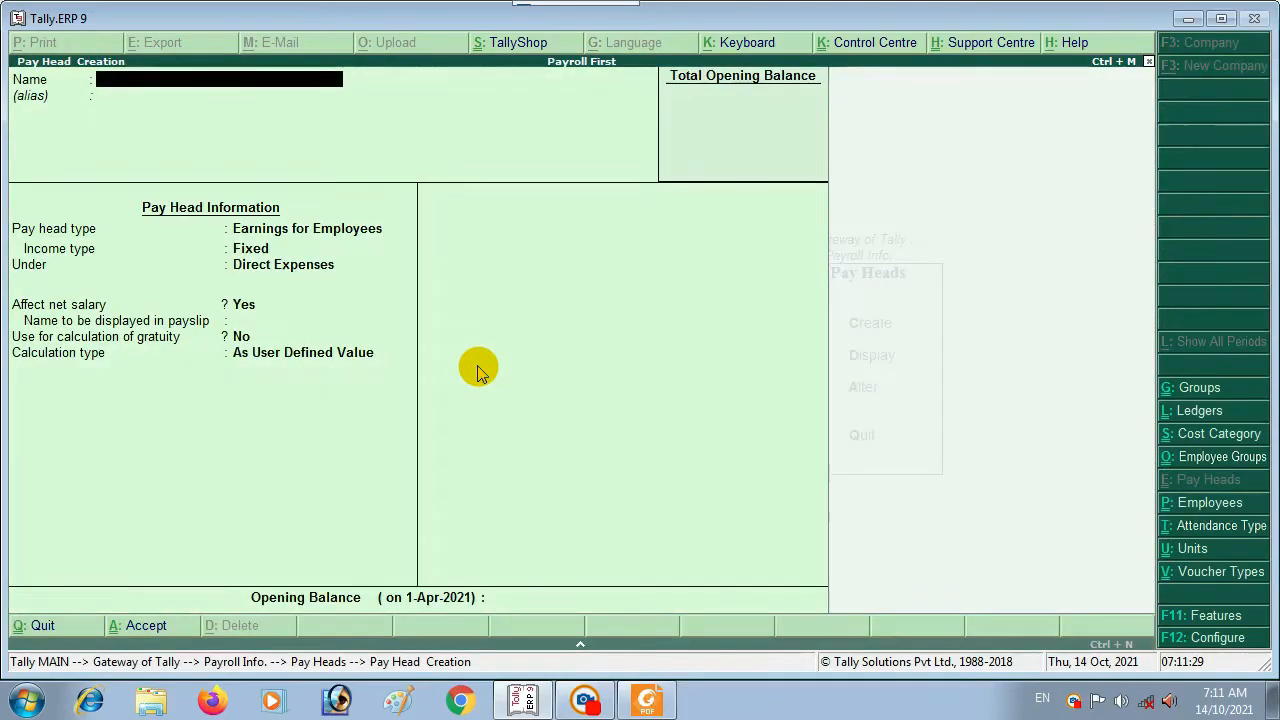
key(Escape)
key(y)
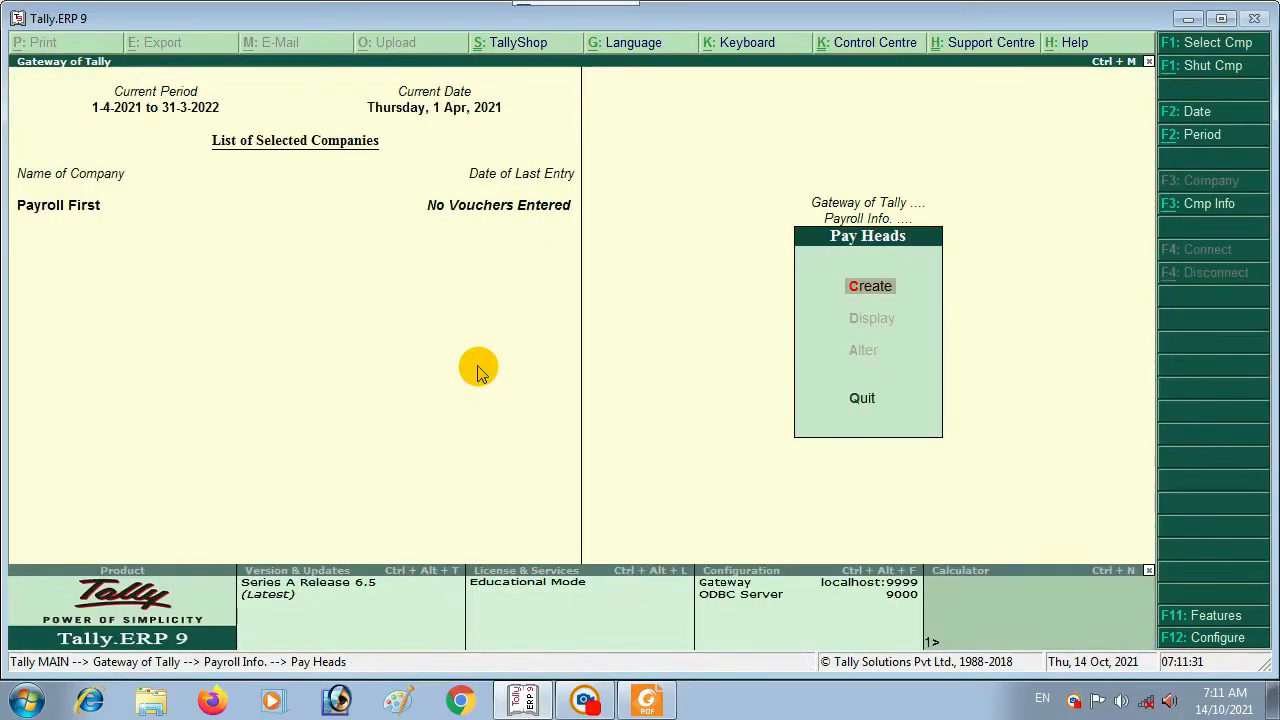
key(Up)
key(Down)
key(Return)
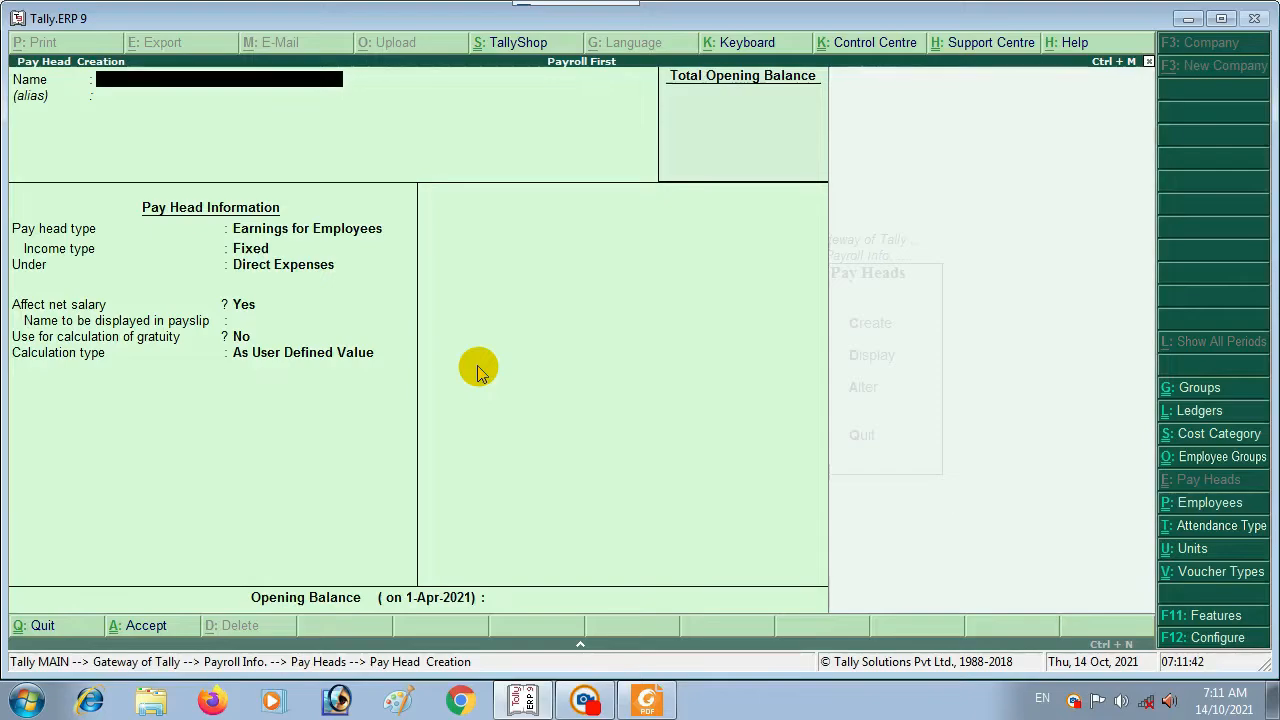
text(BASIC)
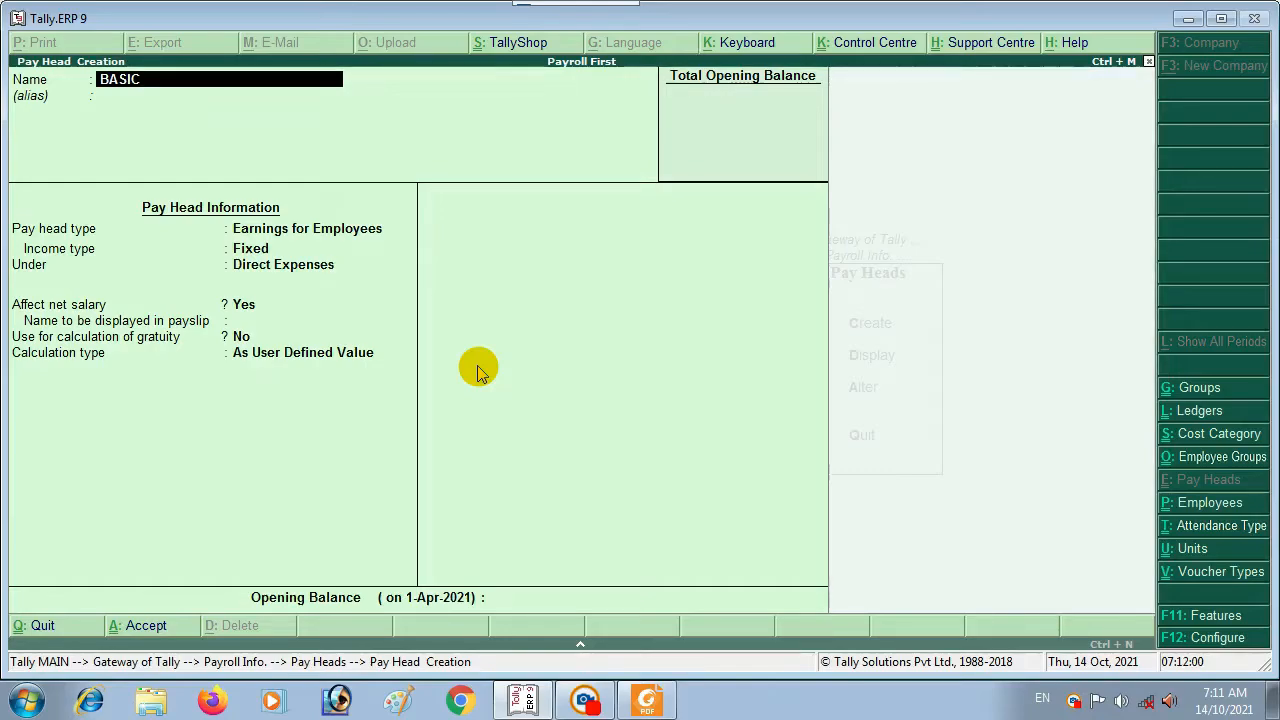
Step: Clear BASIC and a mistakenly typed number from the name, then enter BASIC SALARY
key(BackSpace)
key(BackSpace)
key(BackSpace)
key(BackSpace)
key(BackSpace)
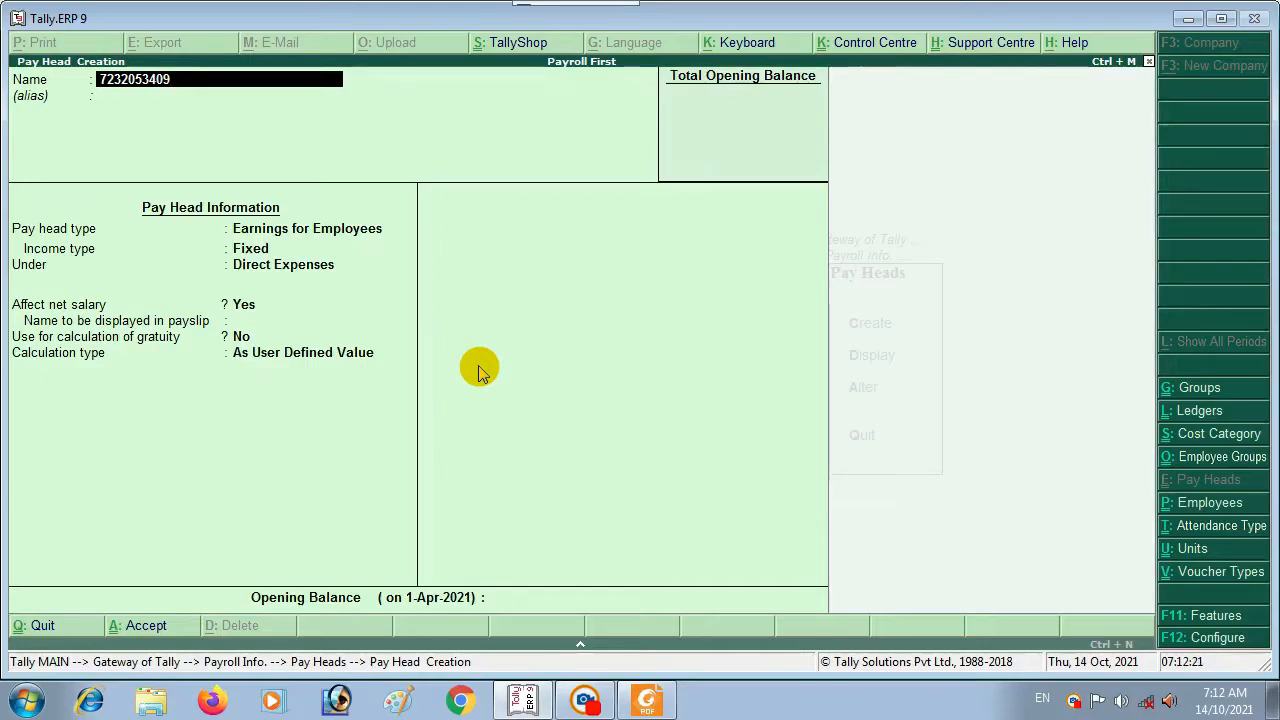
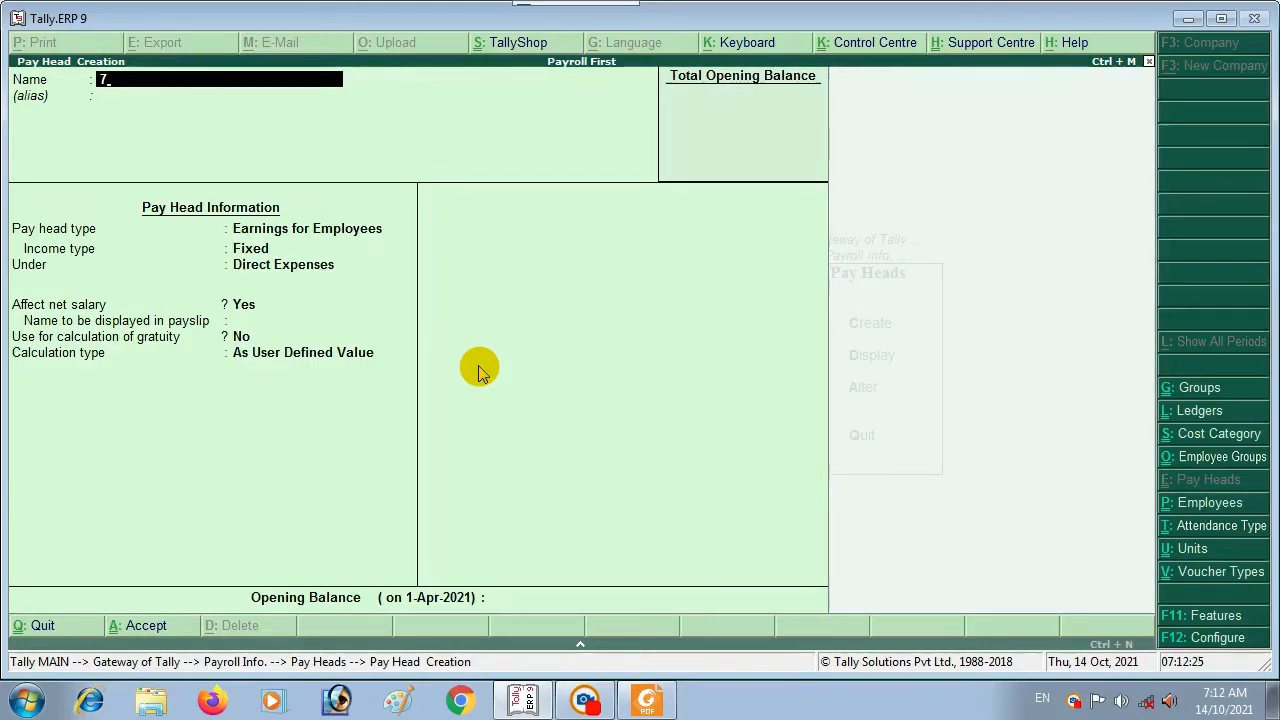
text(BASIC SALARY)
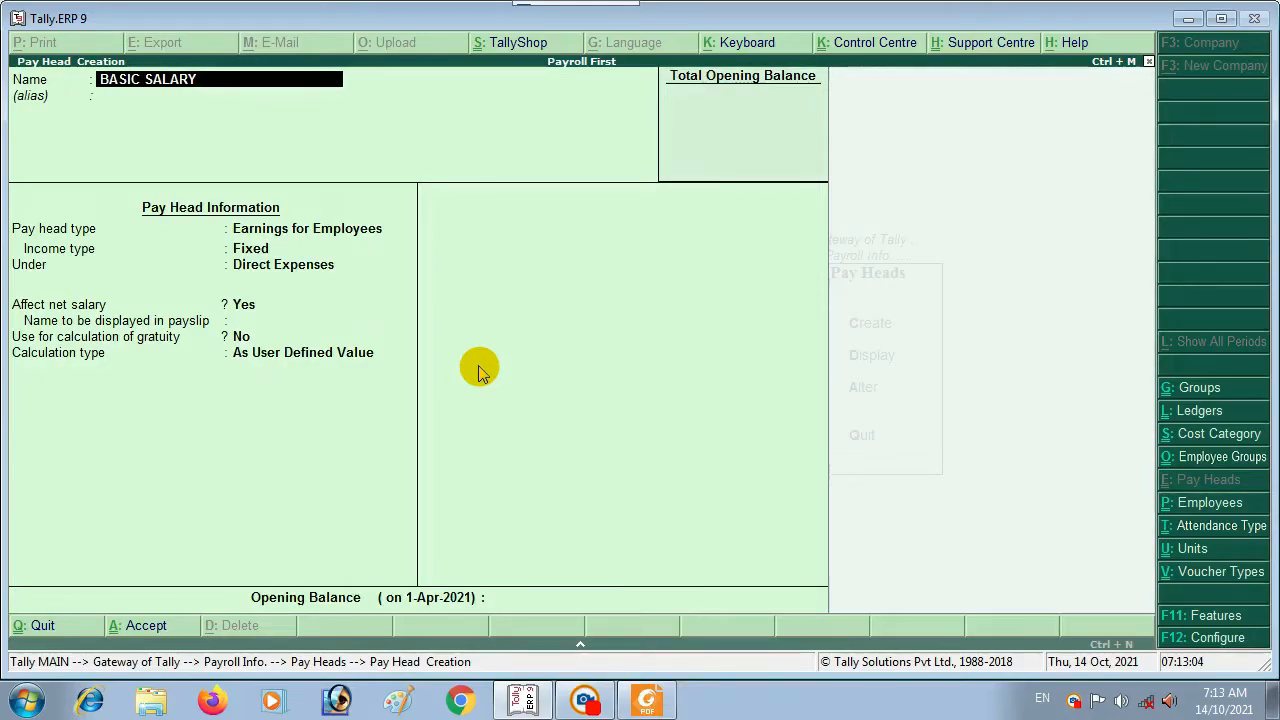
Step: Keep BASIC SALARY a Fixed employee earning under Indirect Expenses, affecting net salary, without gratuity
key(Return)
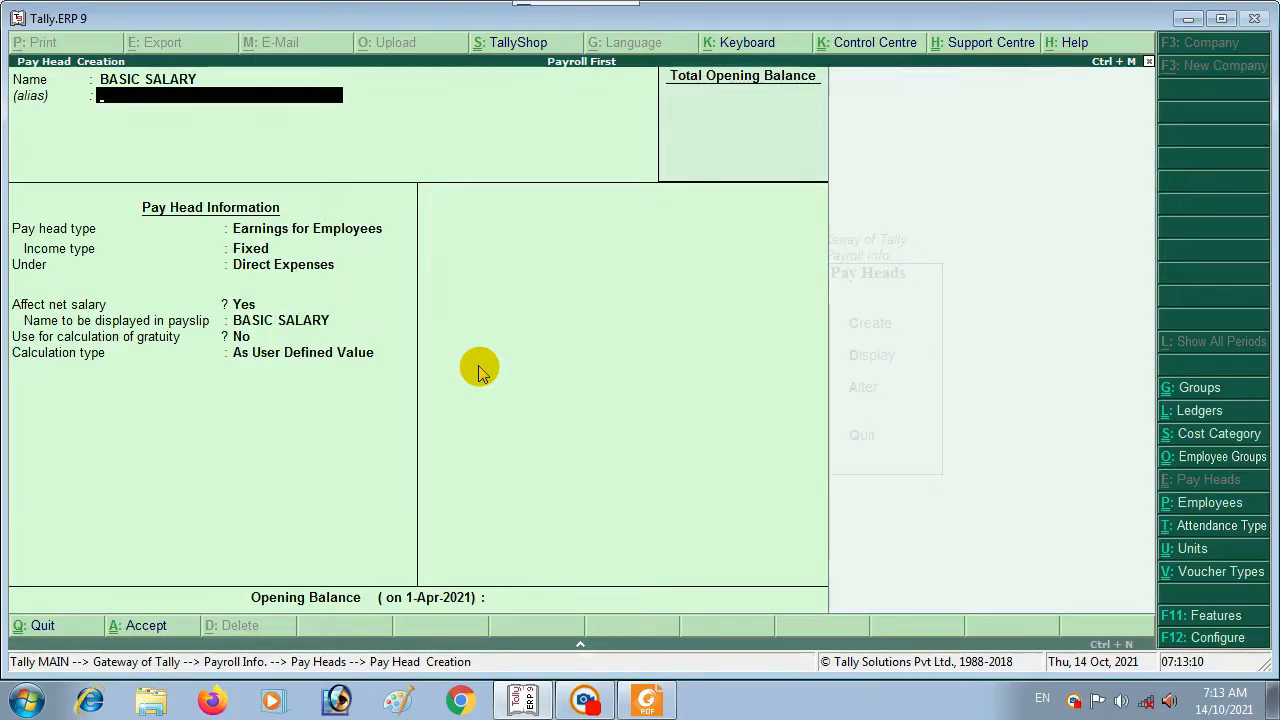
key(Return)
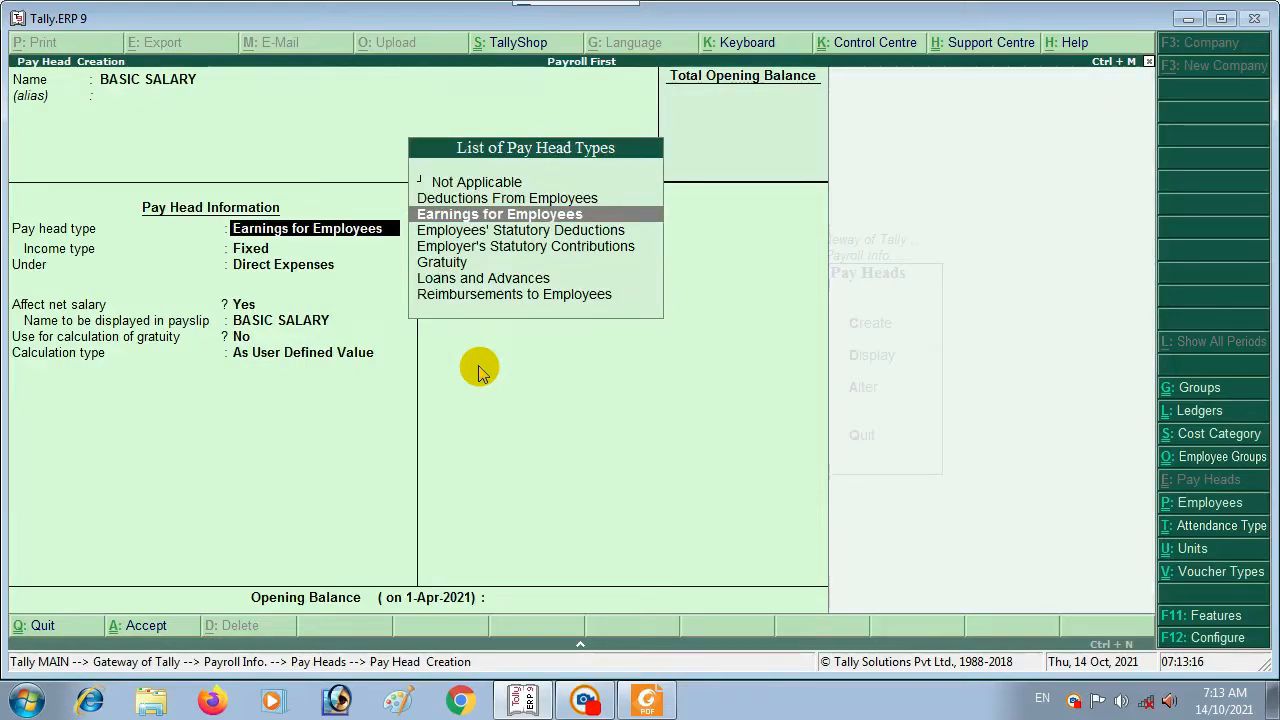
key(Return)
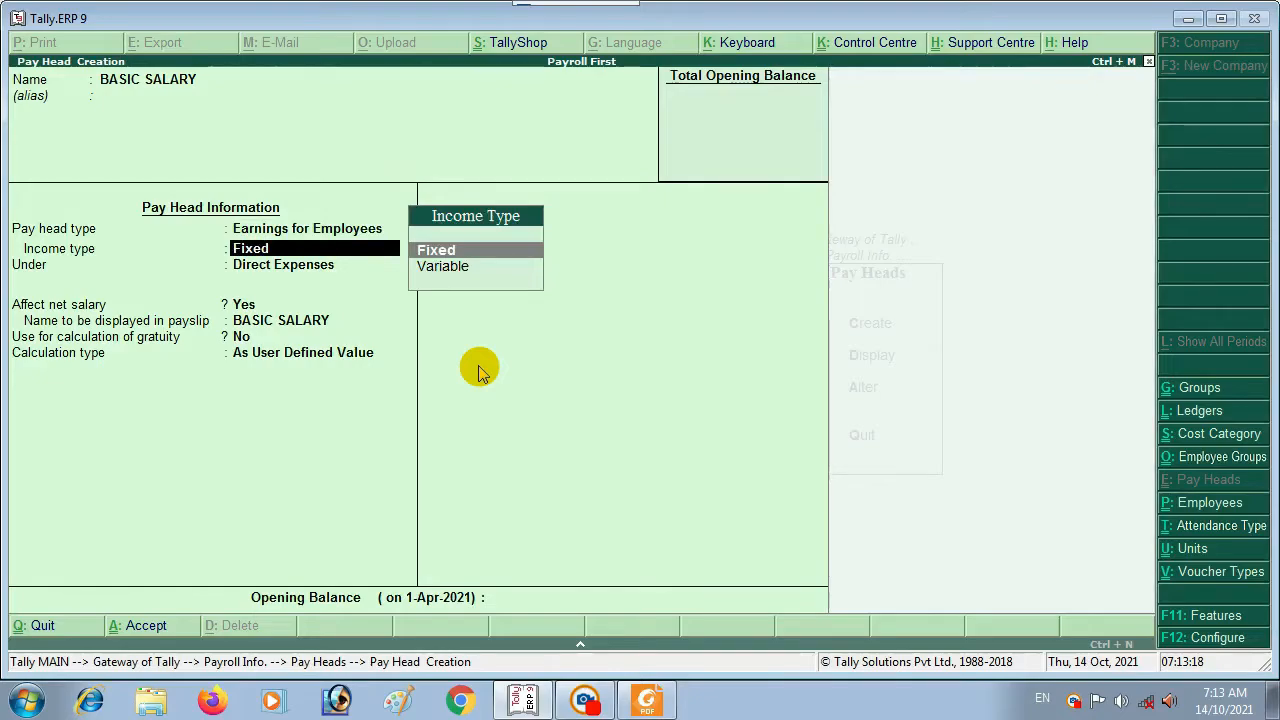
key(Return)
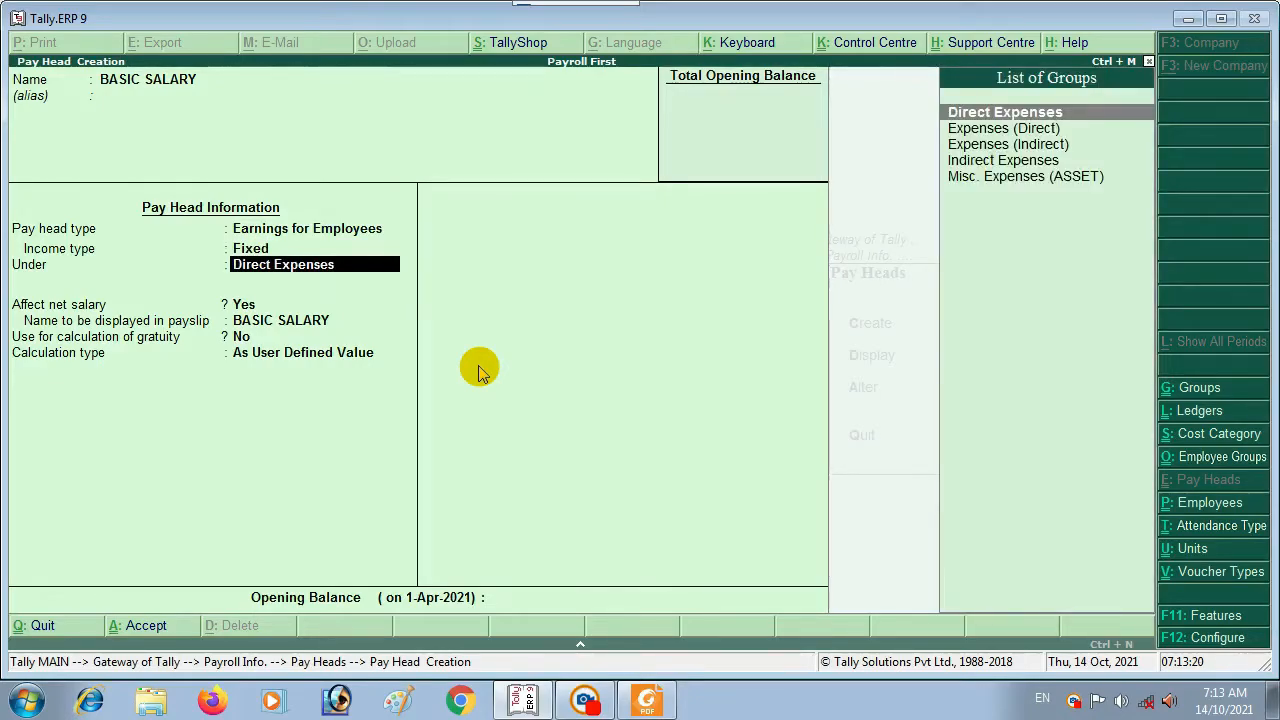
key(Down)
key(Down)
key(Down)
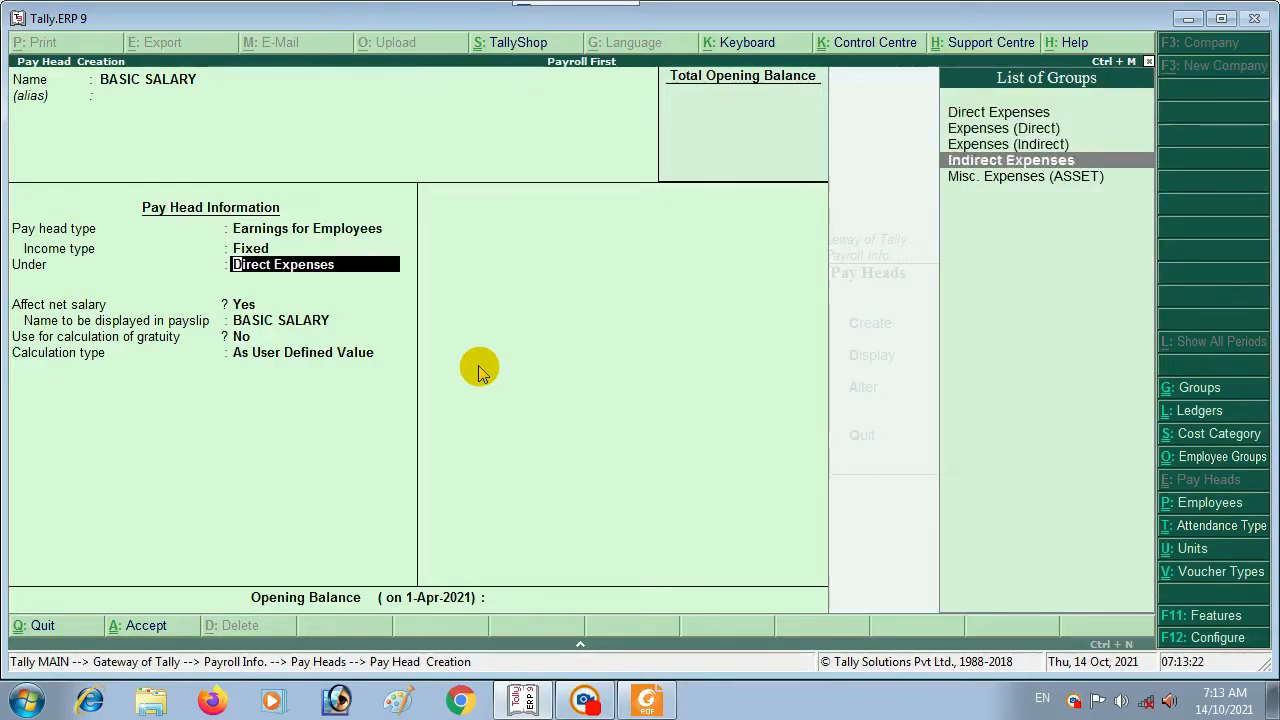
key(Return)
key(BackSpace)
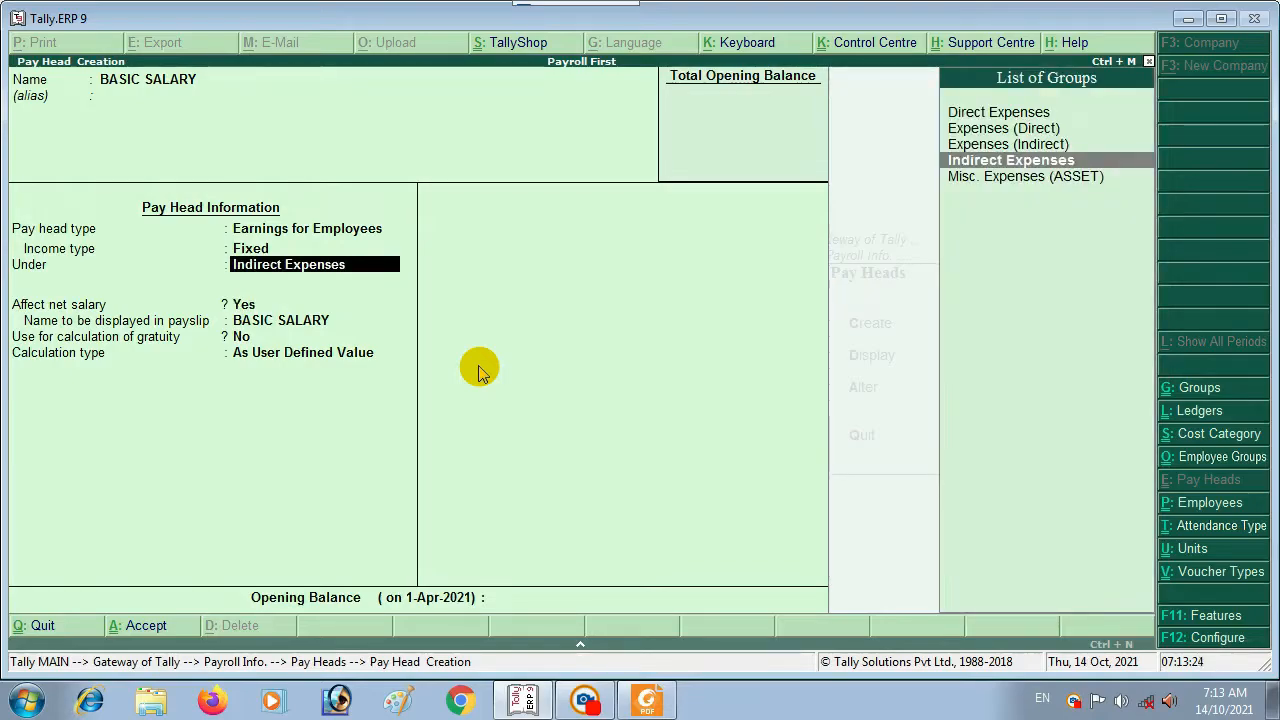
key(Return)
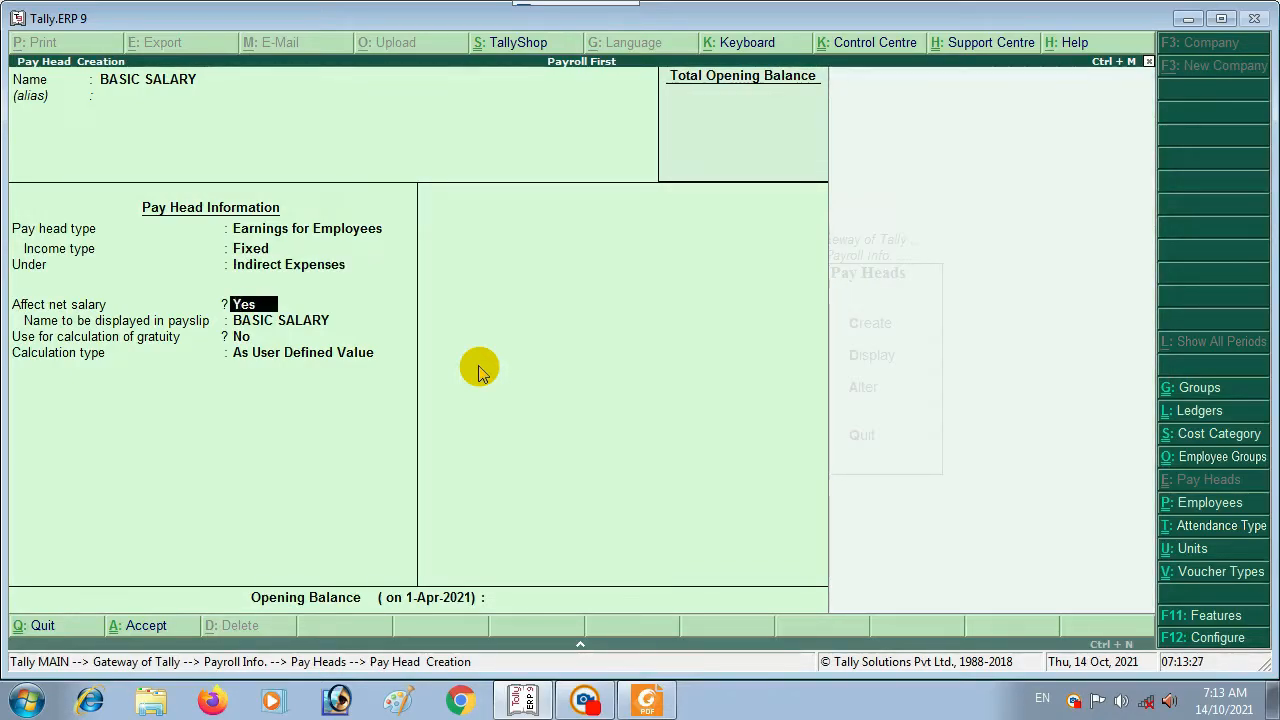
key(Return)
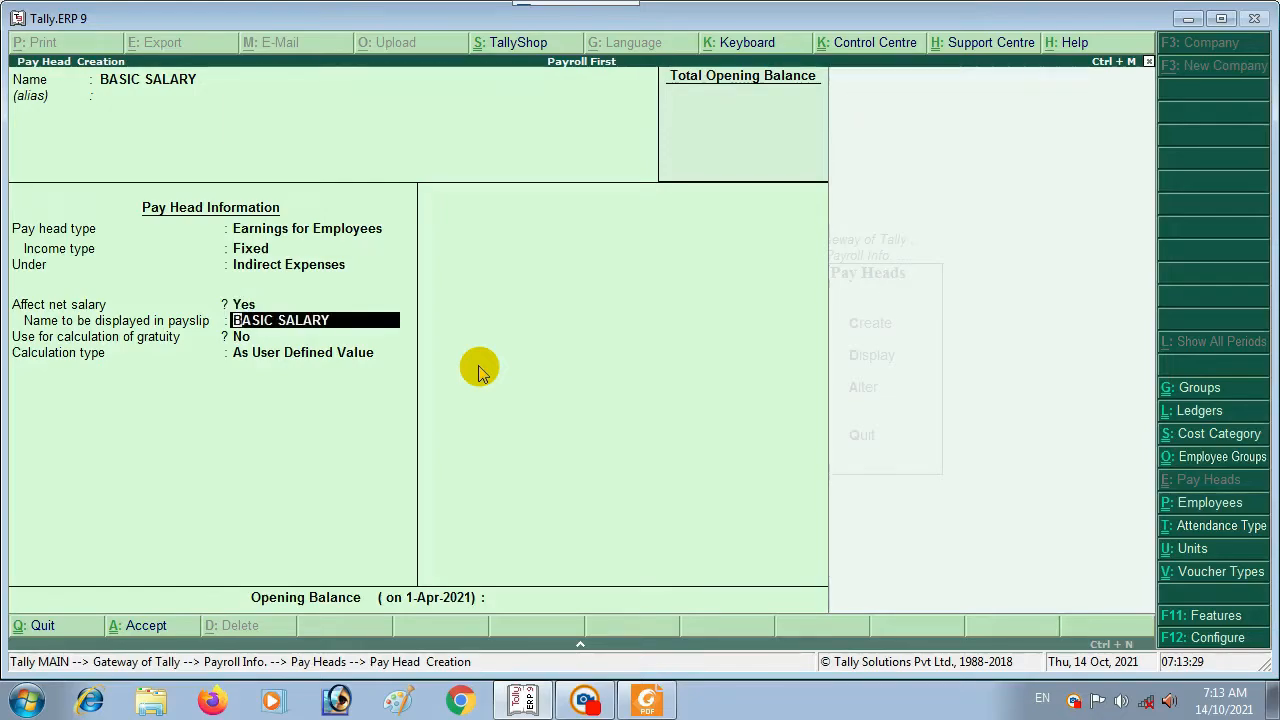
key(Return)
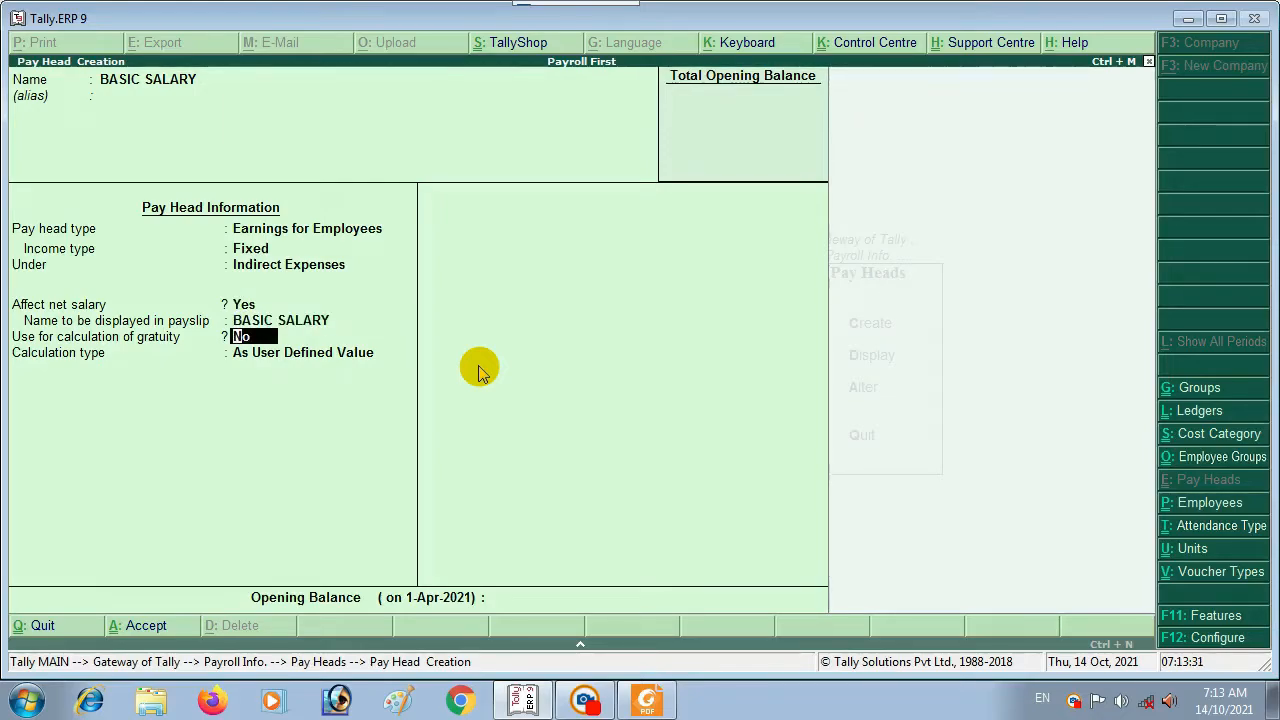
key(Return)
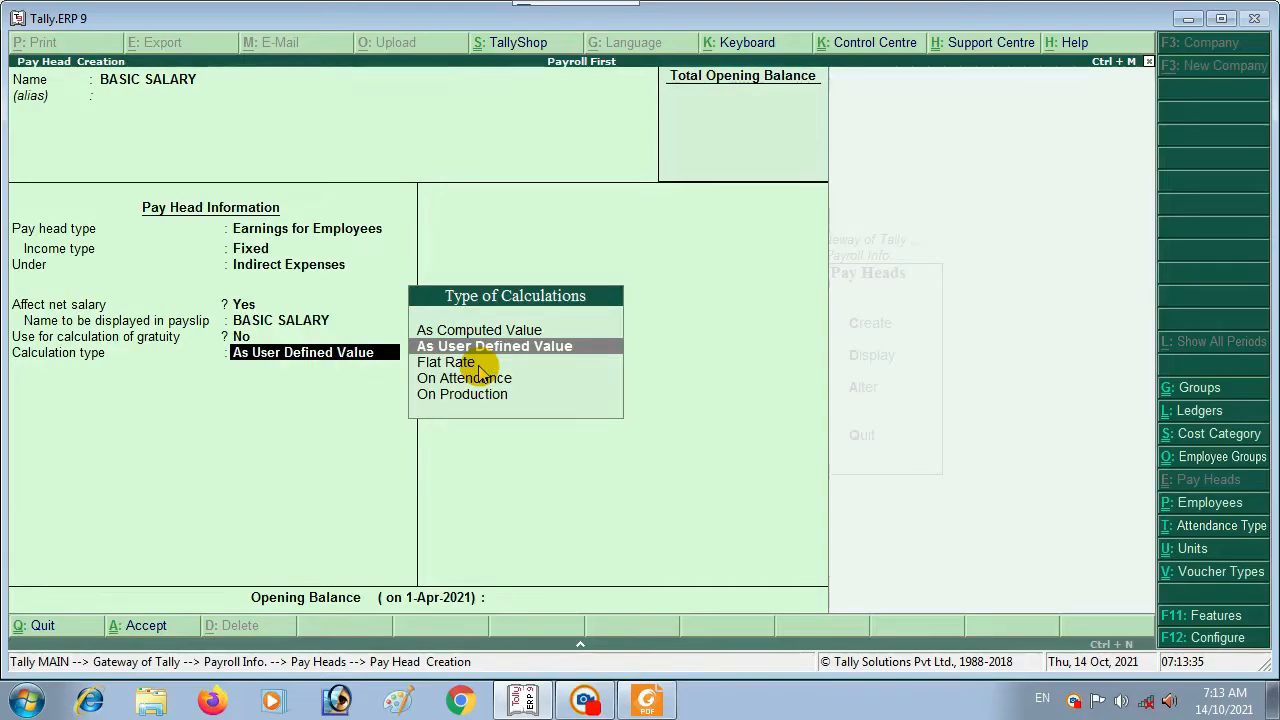
Step: Calculate it On Attendance with ABSENT as leave without pay, monthly per calendar period, no rounding
key(Down)
key(Down)
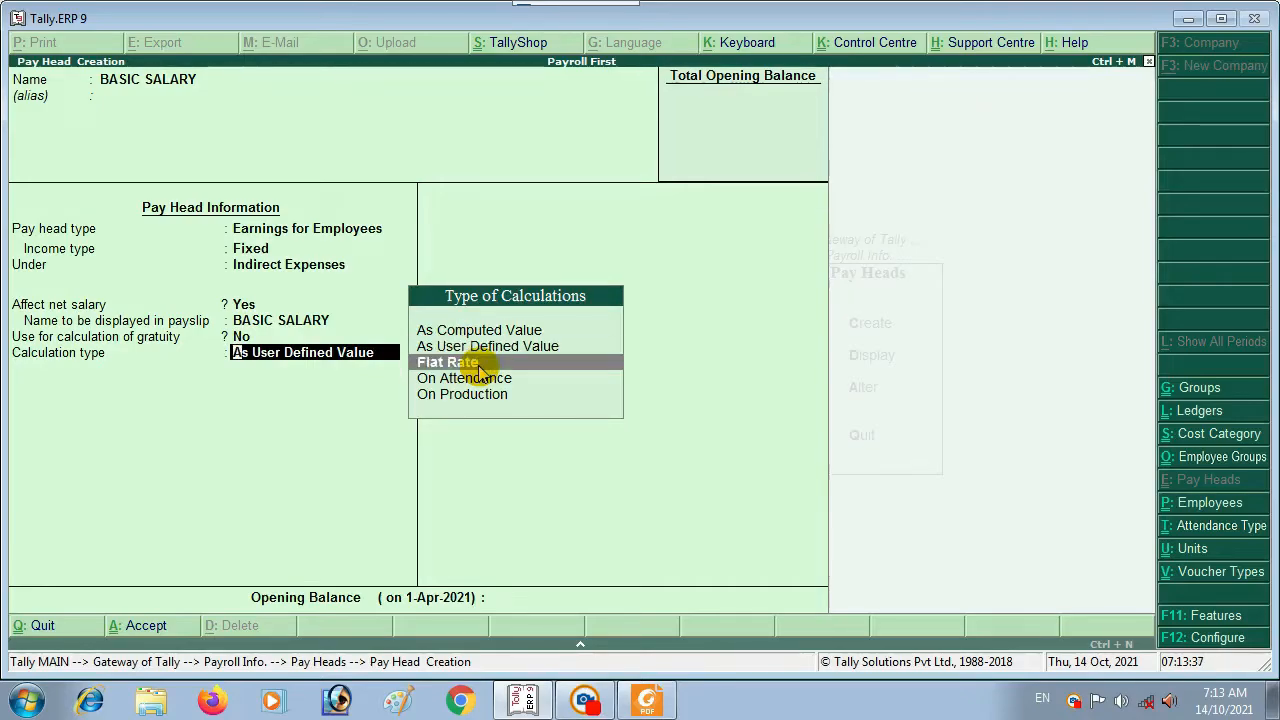
key(Return)
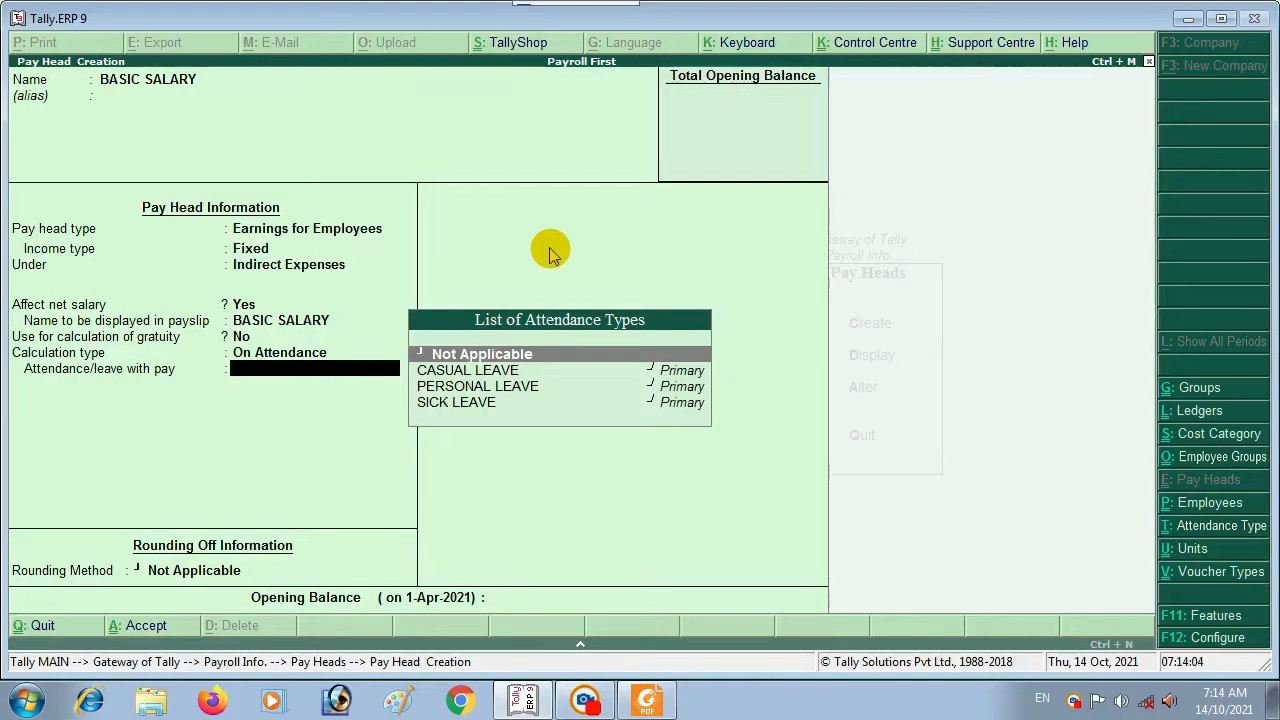
key(Return)
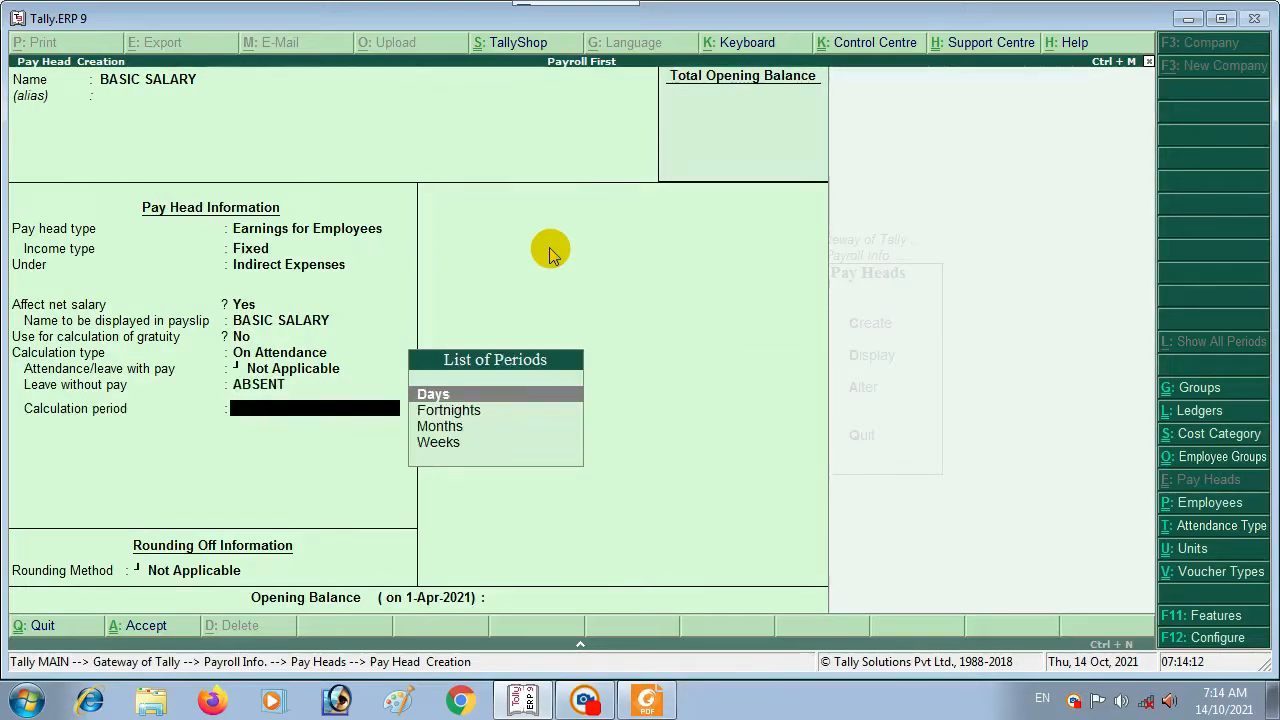
key(Return)
key(Down)
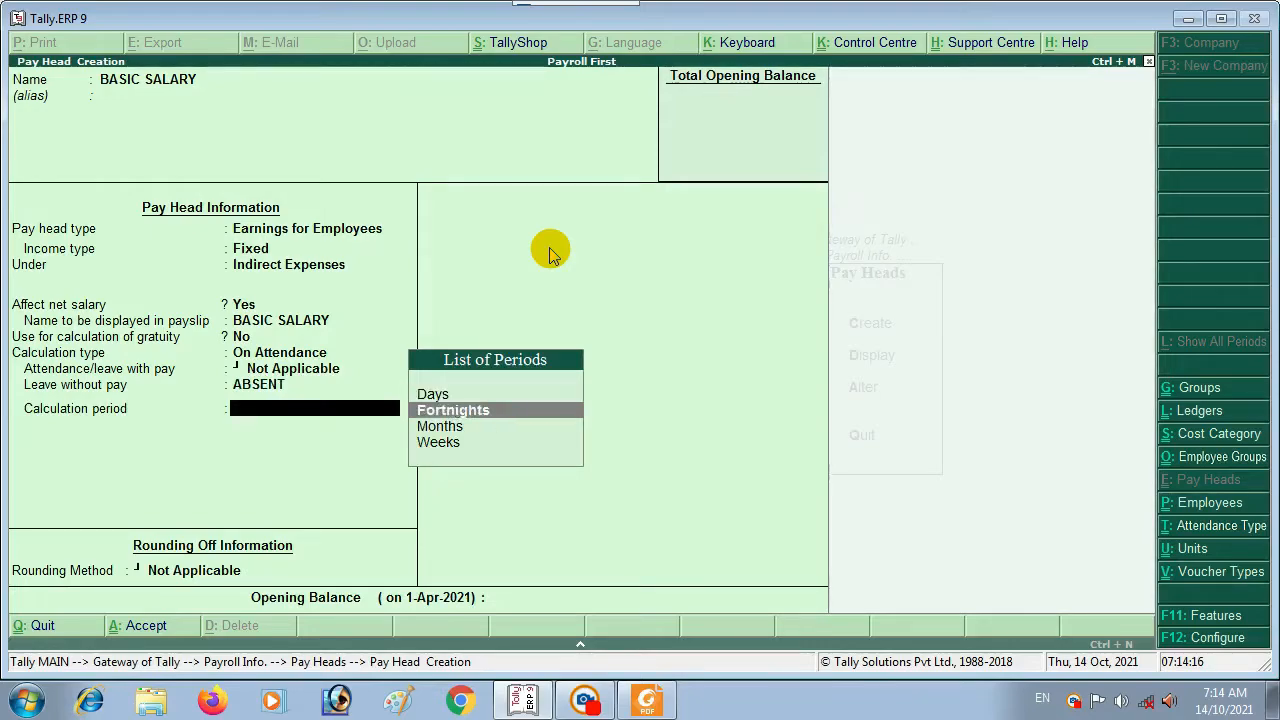
key(Down)
key(Return)
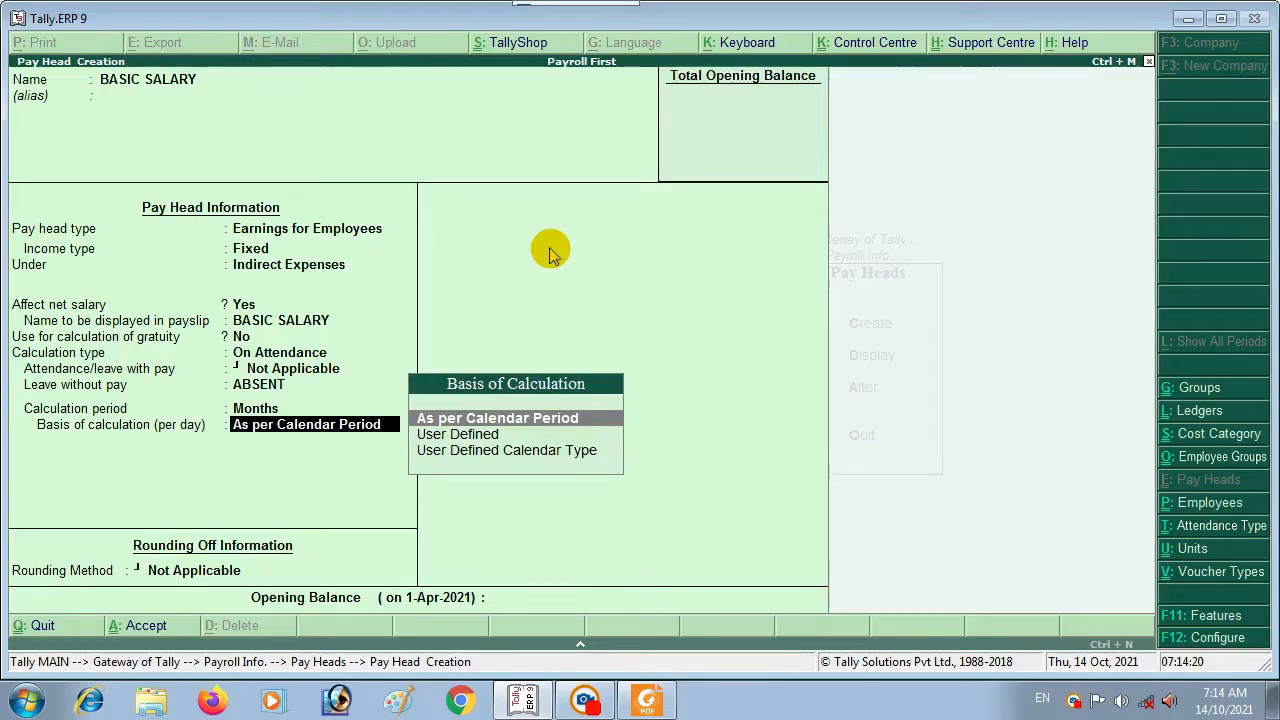
key(Return)
key(BackSpace)
key(Return)
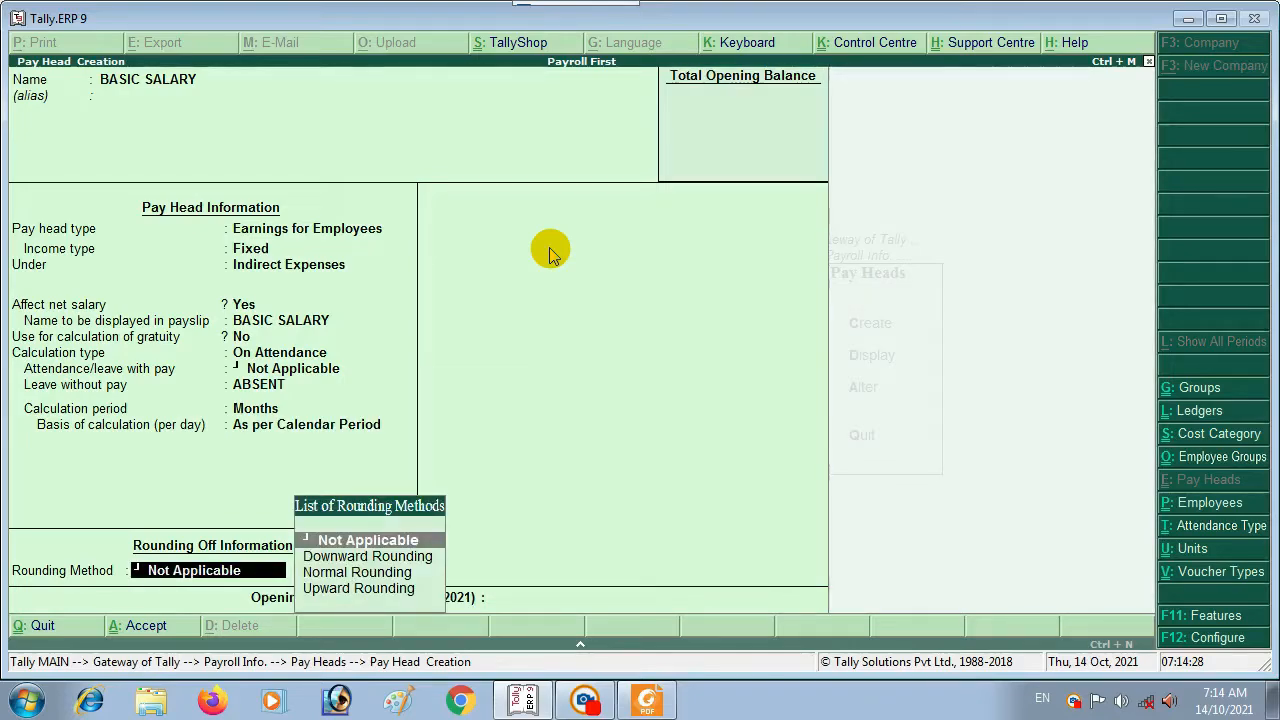
key(Return)
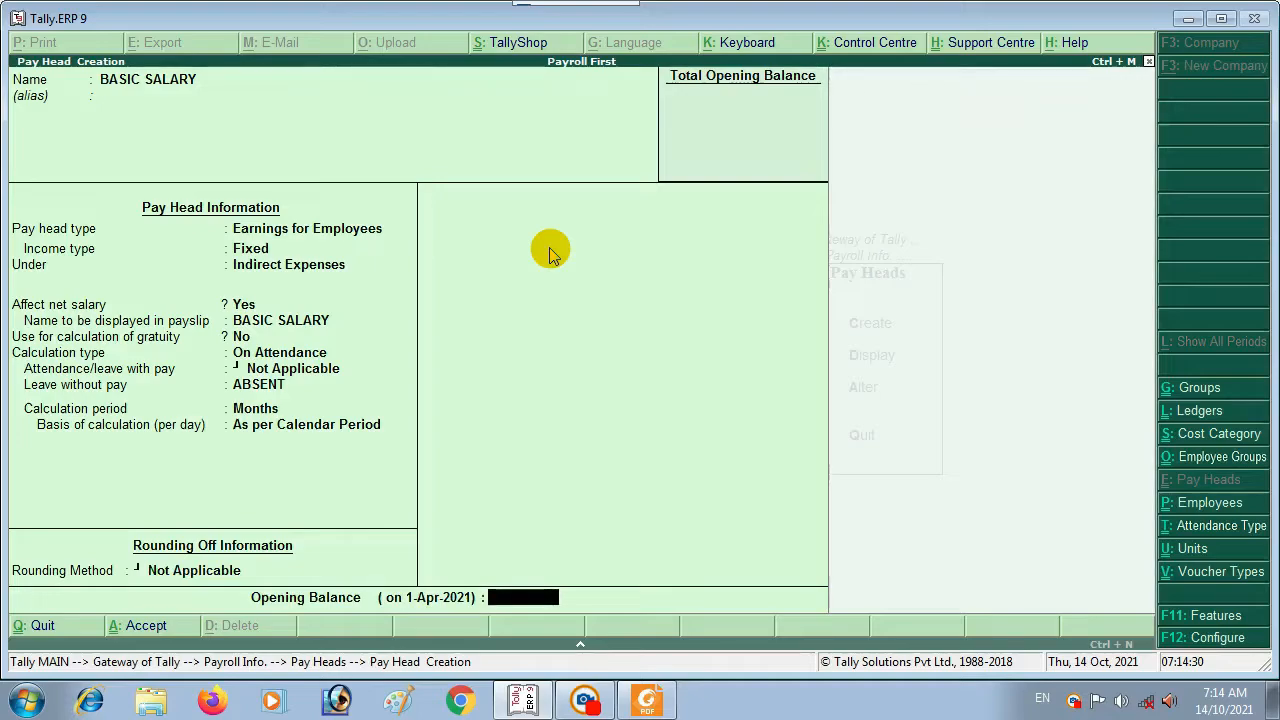
Step: Save BASIC SALARY and start DEARNESS ALLOWANCE as a Fixed Earnings for Employees pay head
key(Return)
key(Return)
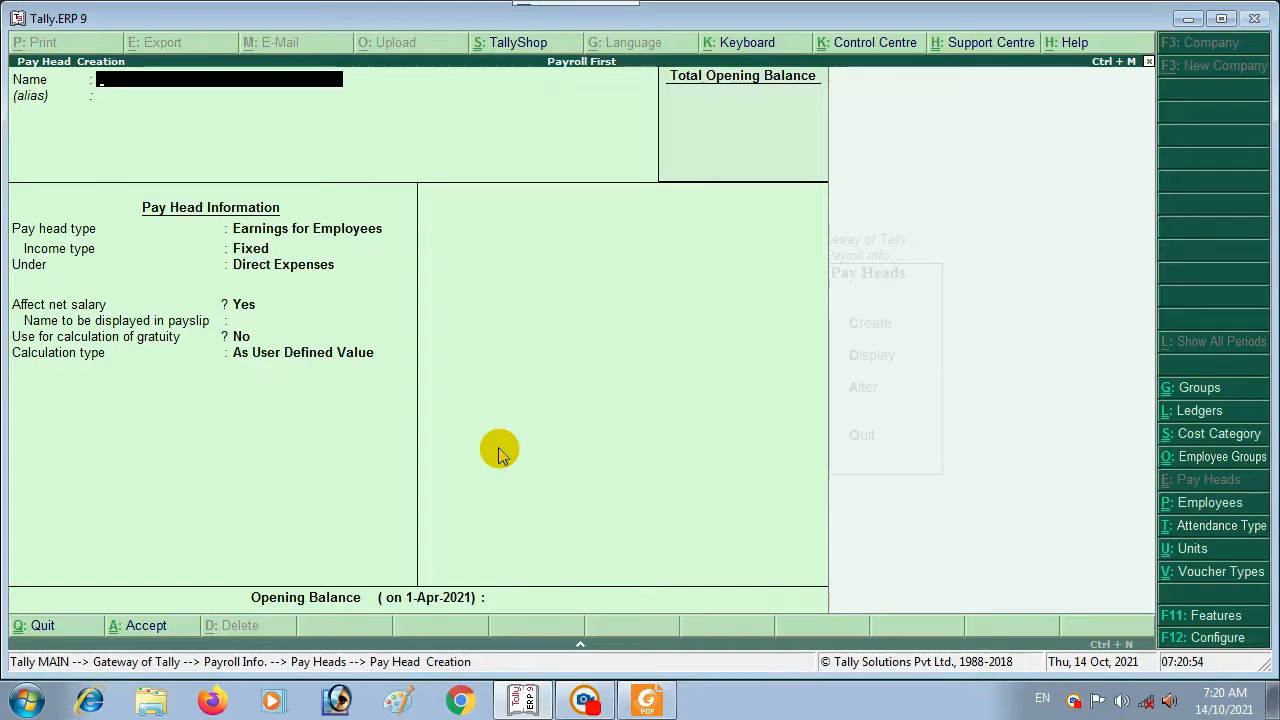
text(DE)
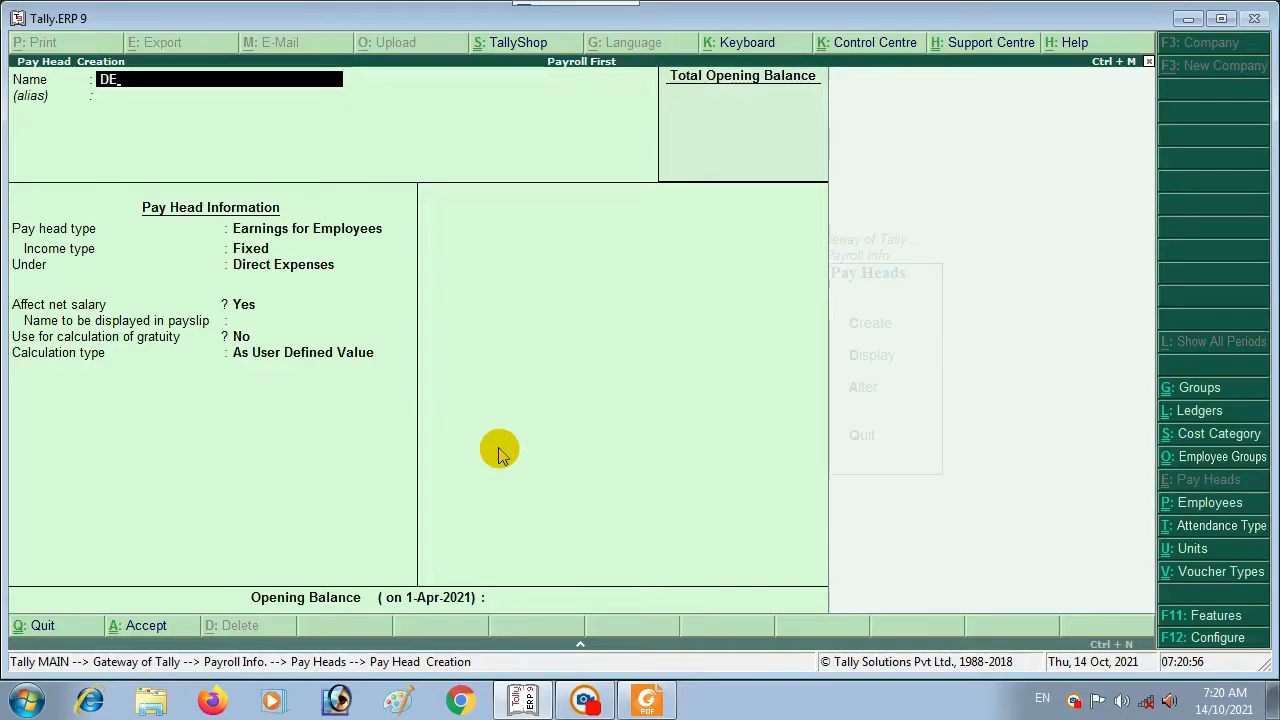
text(ARNESS ALL)
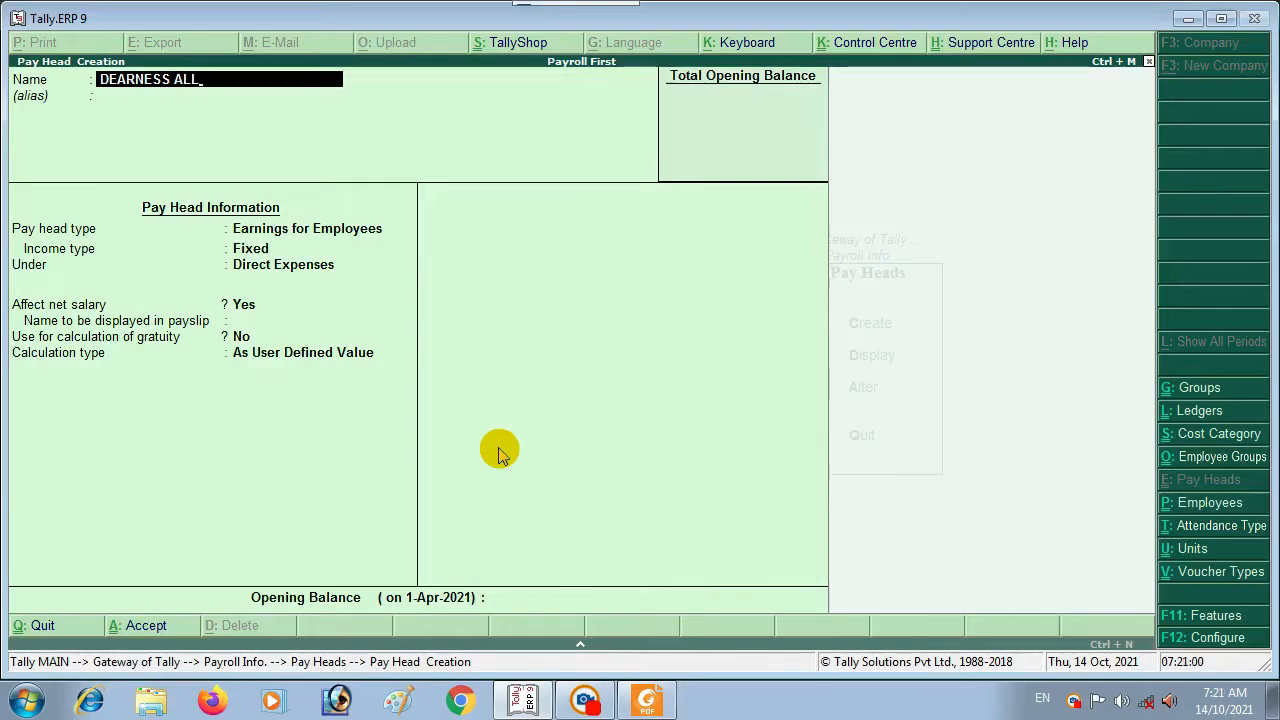
text(OWANCE)
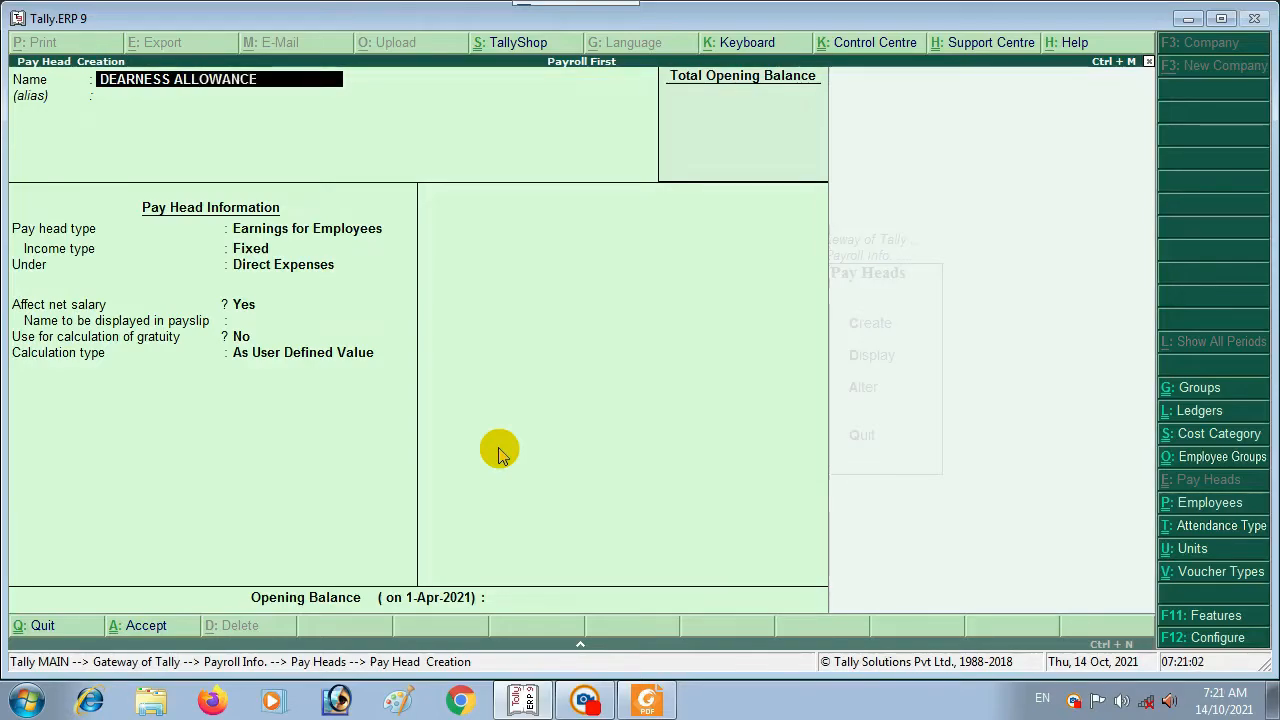
key(Return)
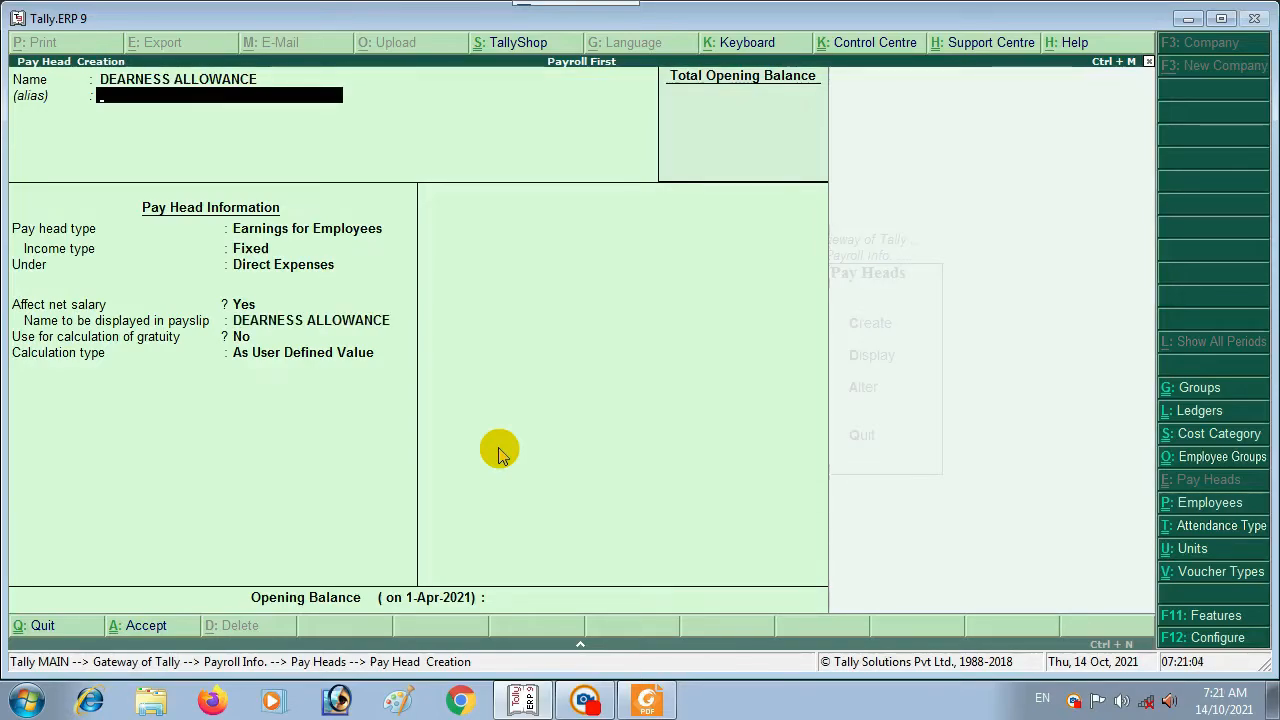
key(Return)
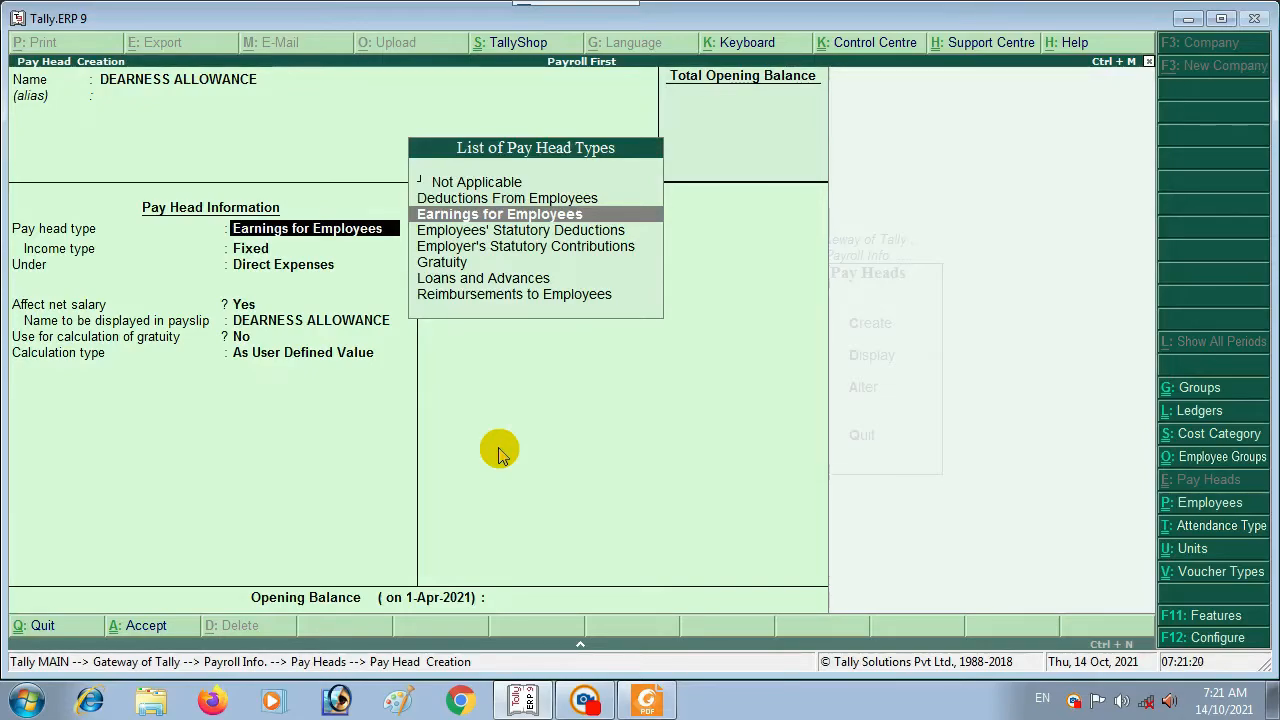
key(Return)
key(Return)
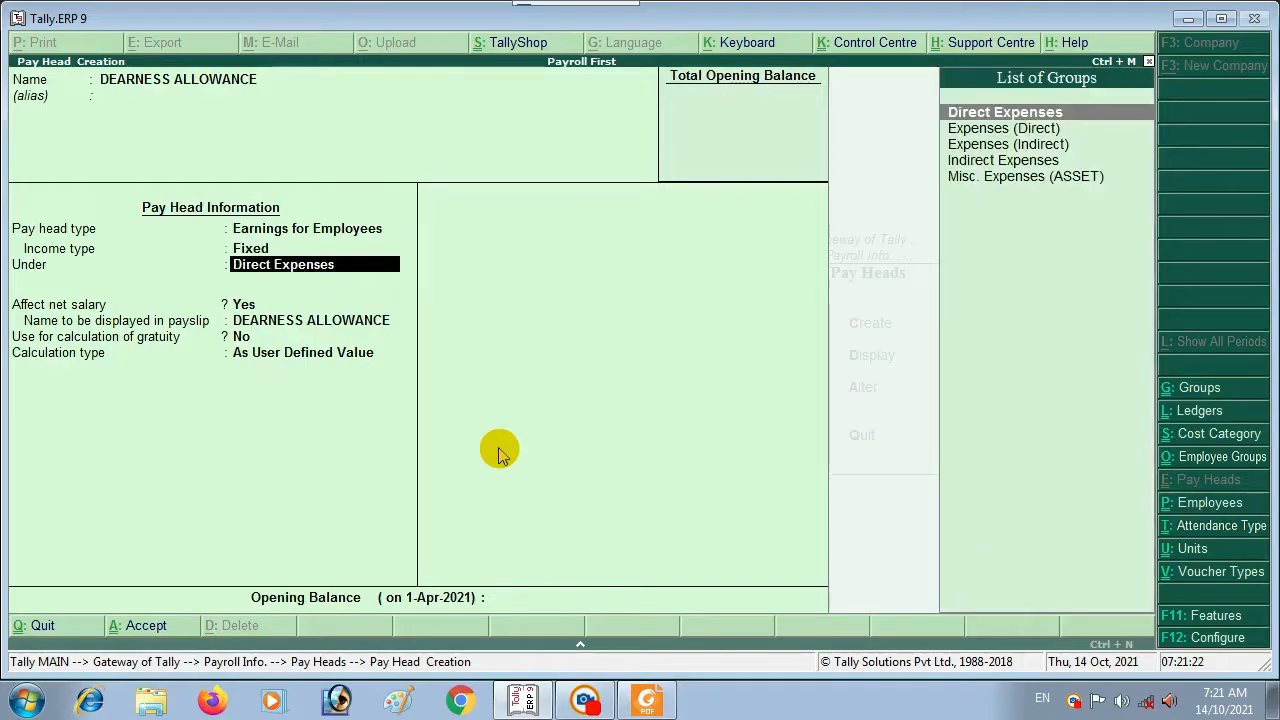
Step: Place DEARNESS ALLOWANCE under Indirect Expenses, affecting net salary, with gratuity off
key(Down)
key(Down)
key(Down)
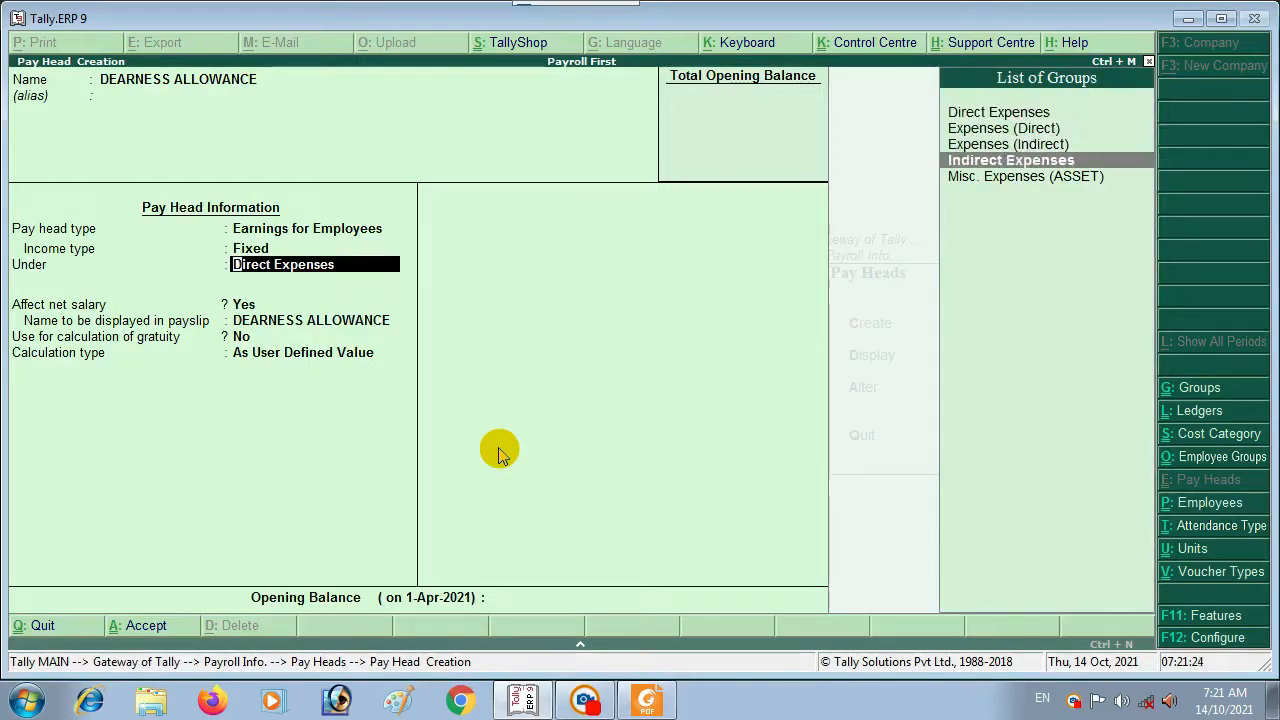
key(Return)
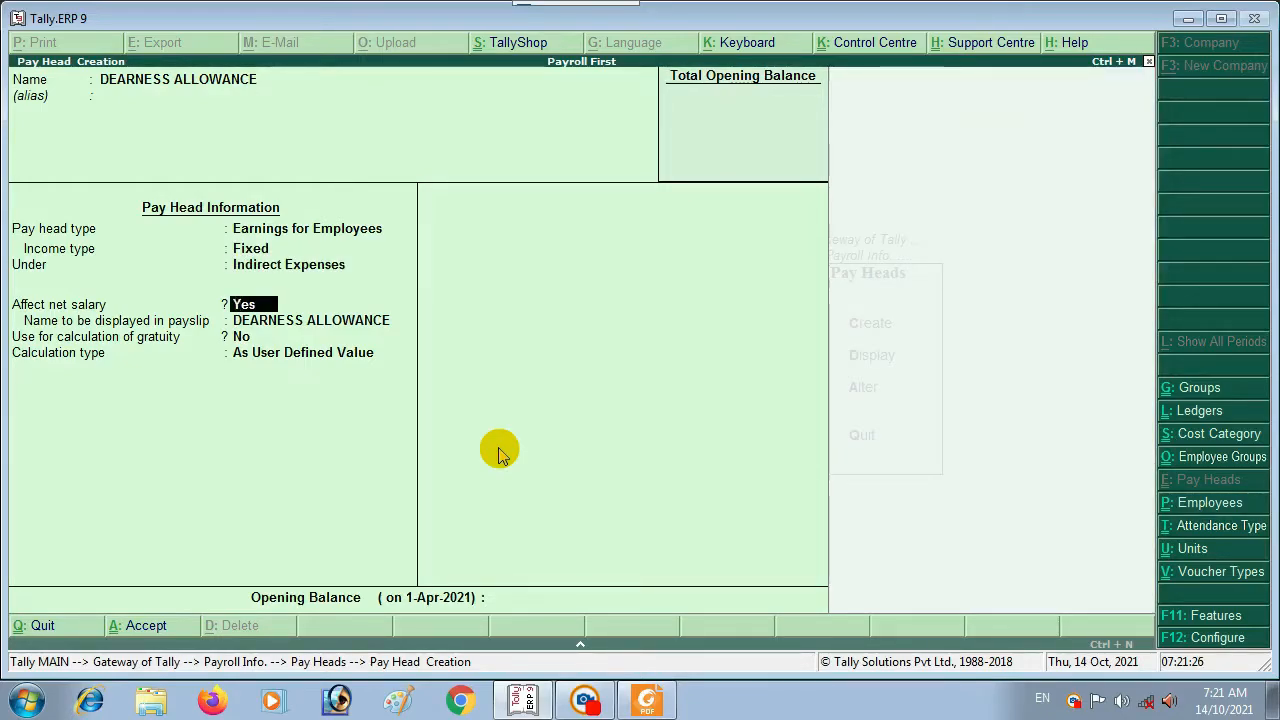
key(Return)
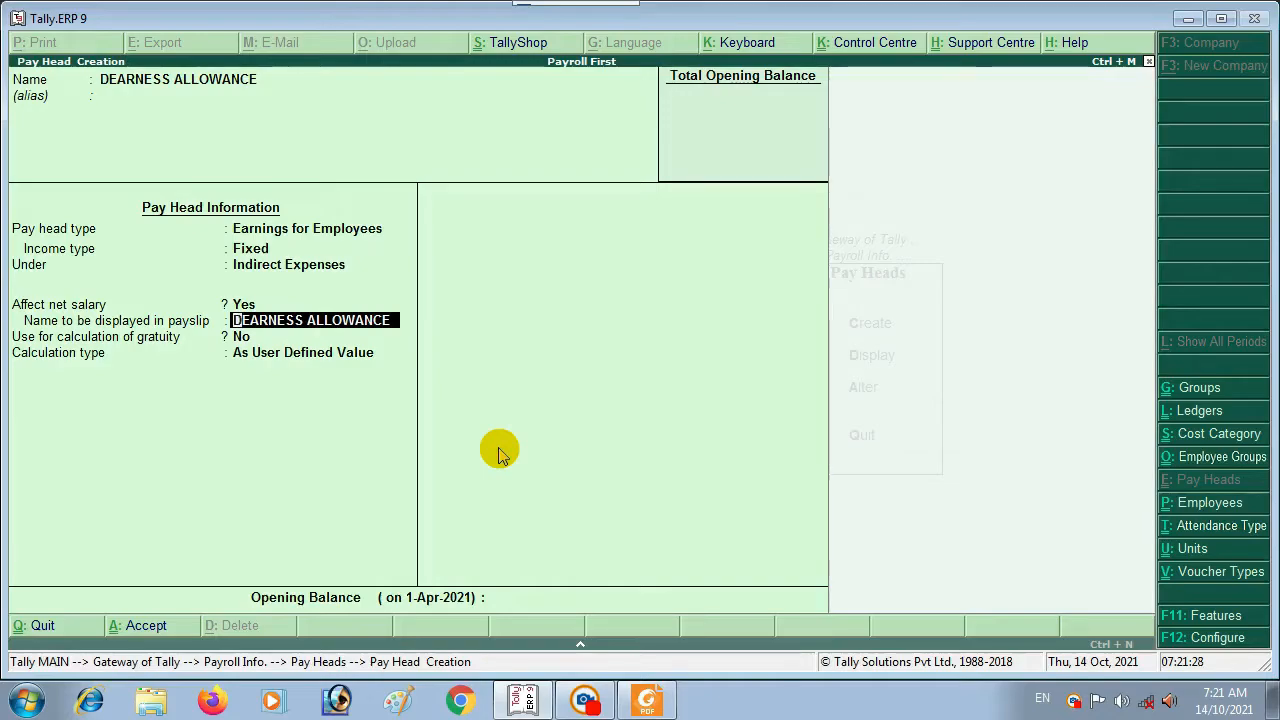
key(Return)
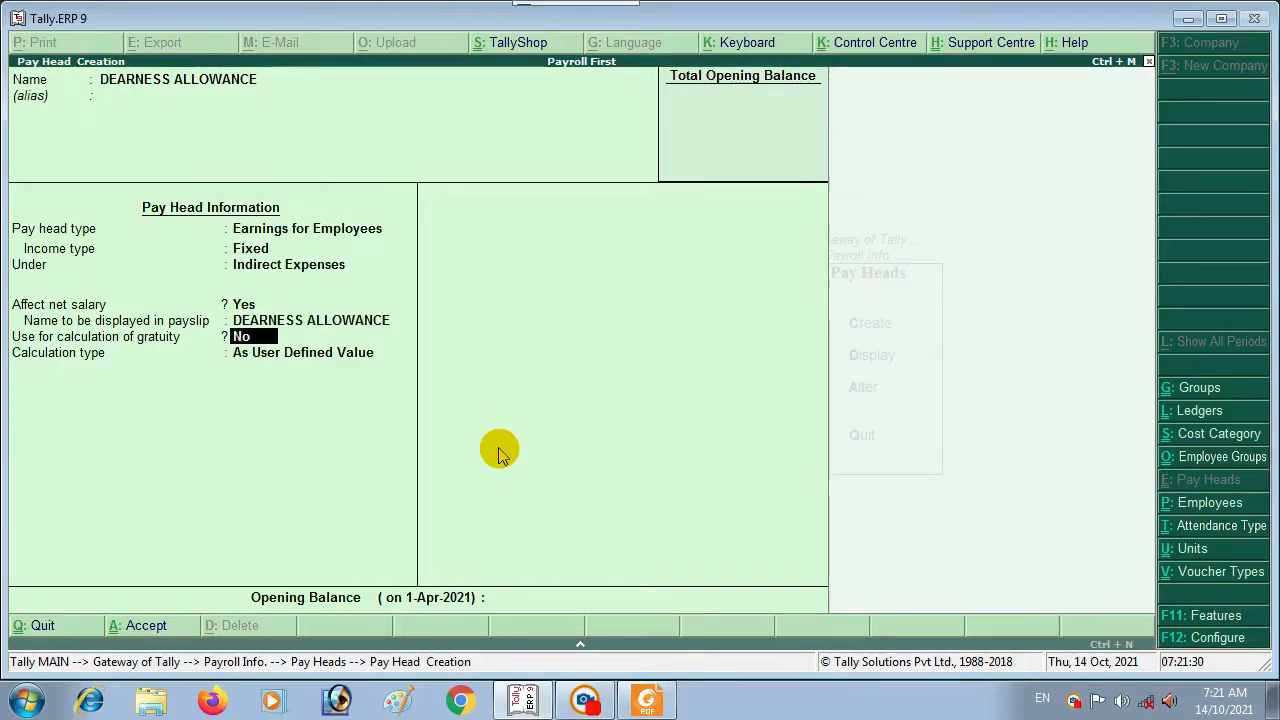
key(Return)
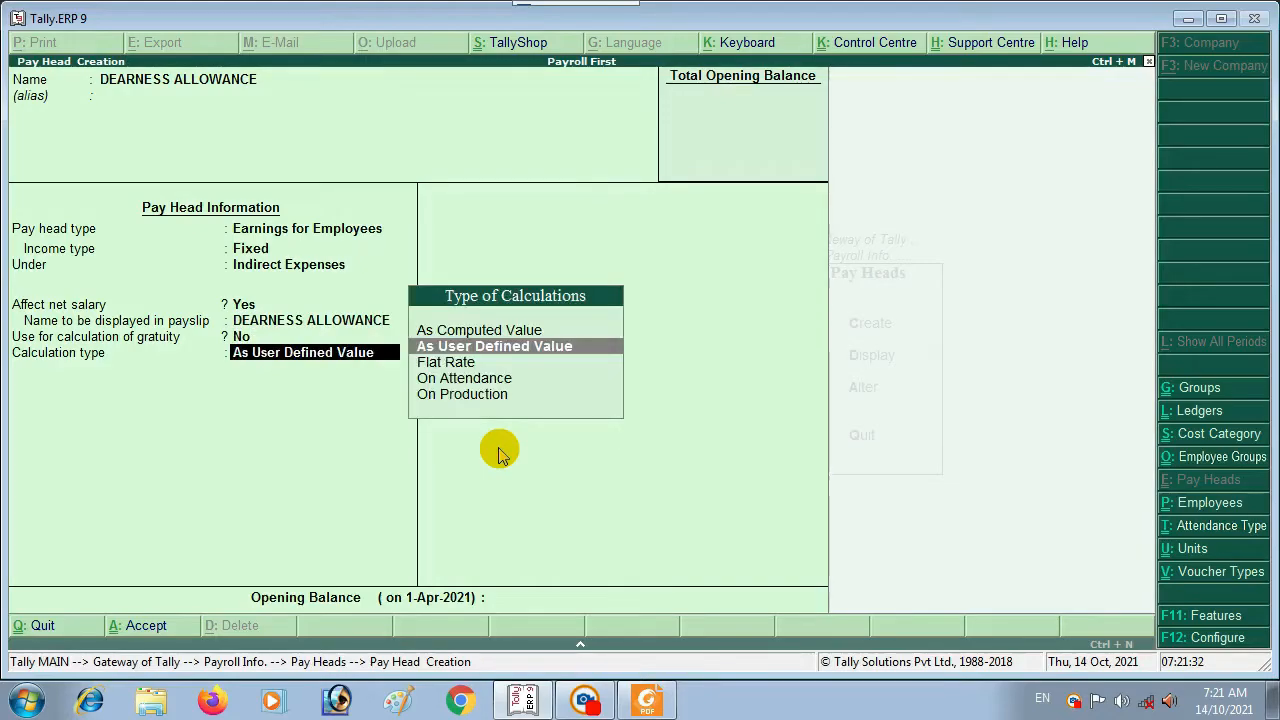
key(BackSpace)
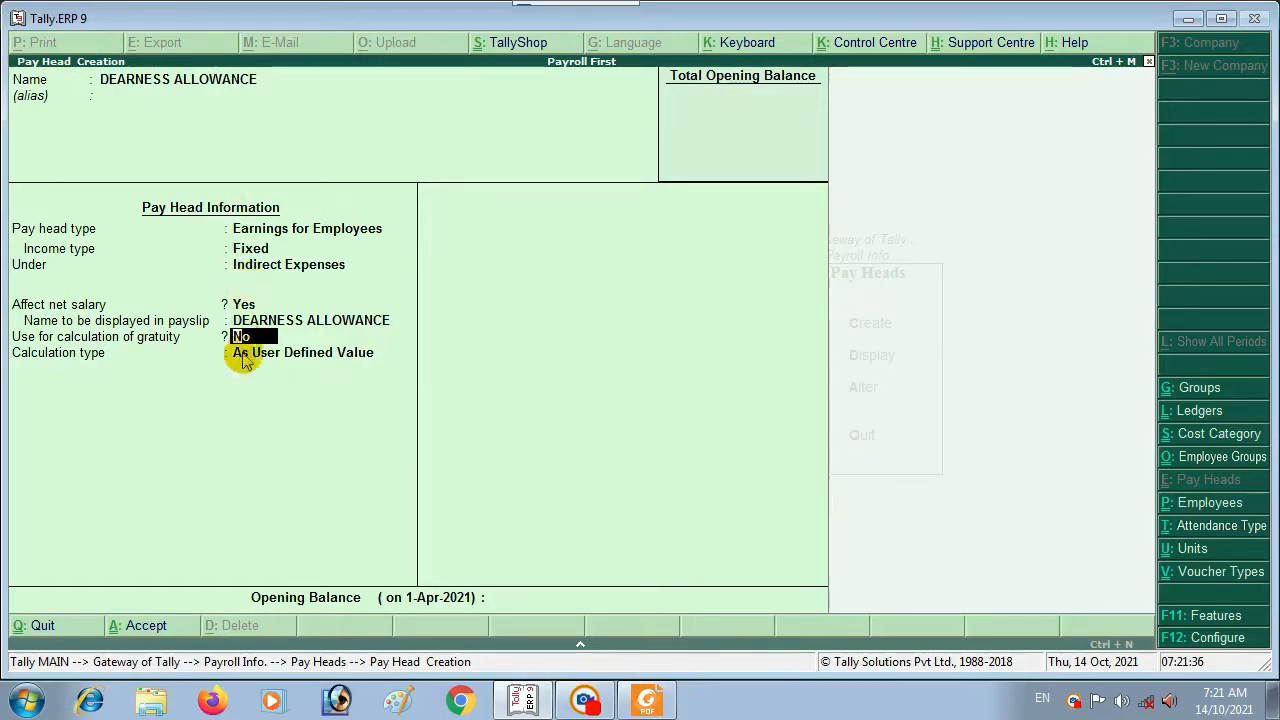
key(Return)
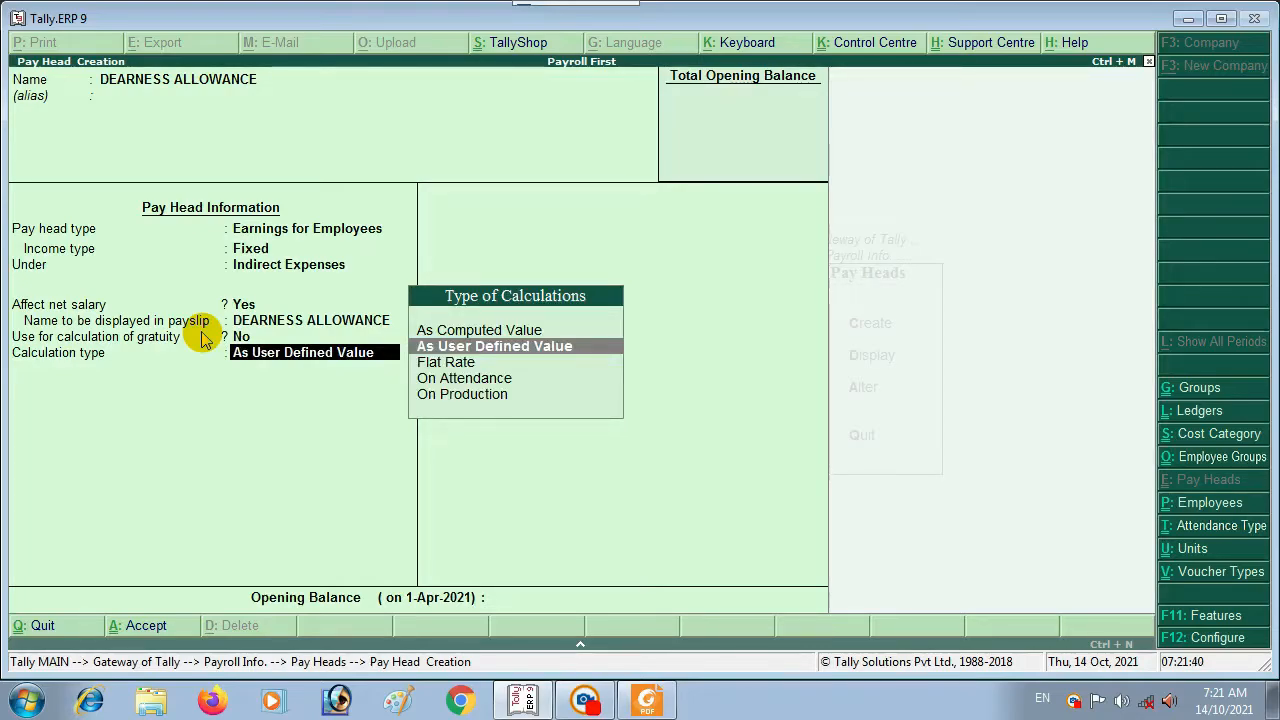
key(Up)
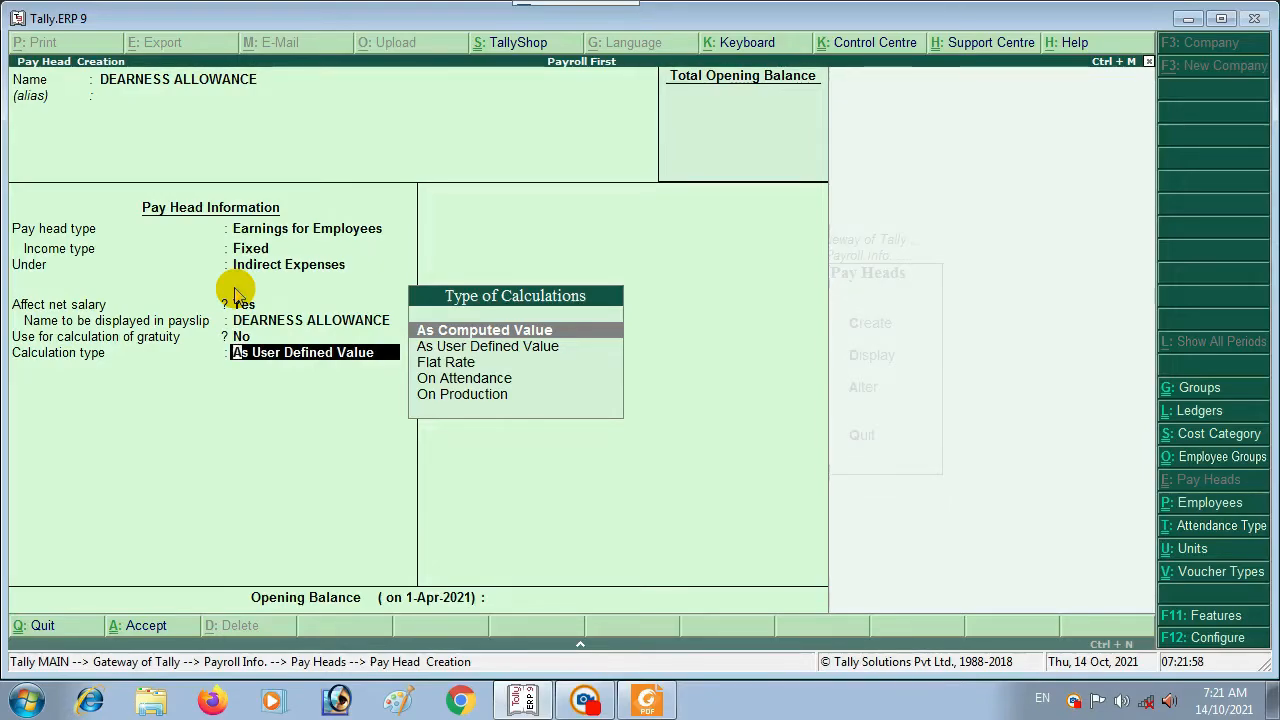
Step: Set DEARNESS ALLOWANCE As Computed Value, no rounding, on a specified formula of BASIC SALARY only
key(Return)
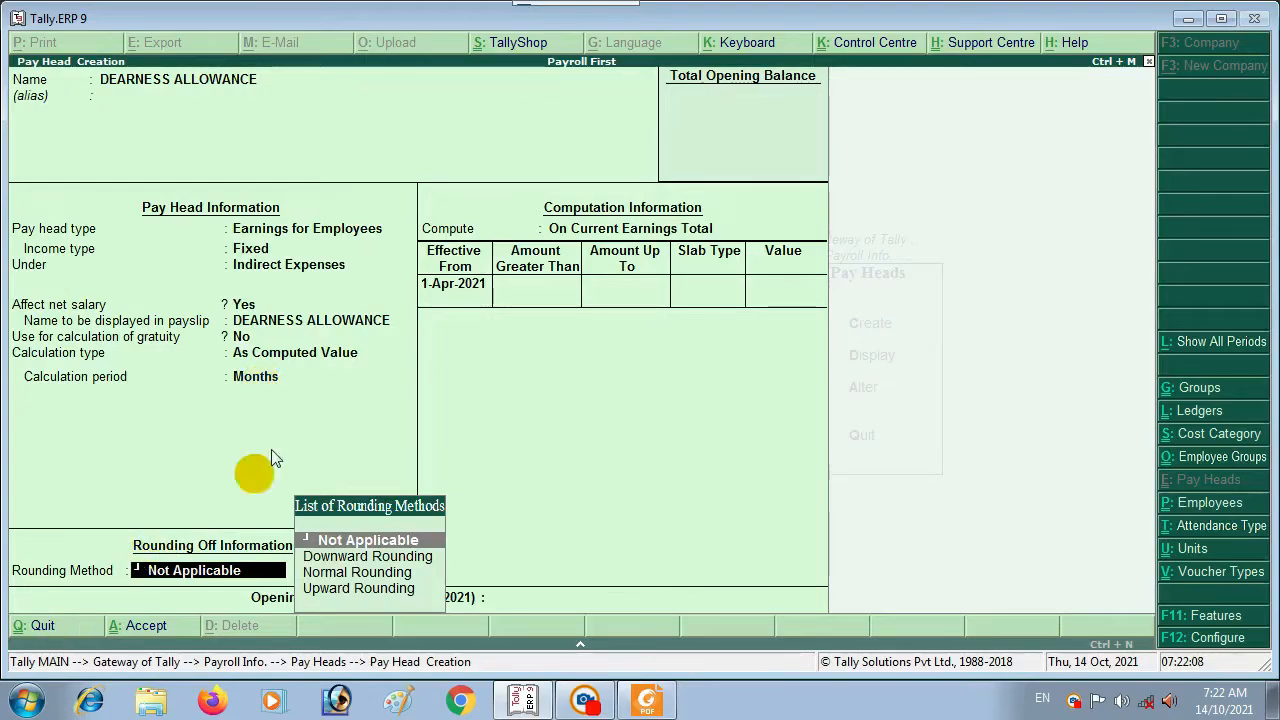
key(Return)
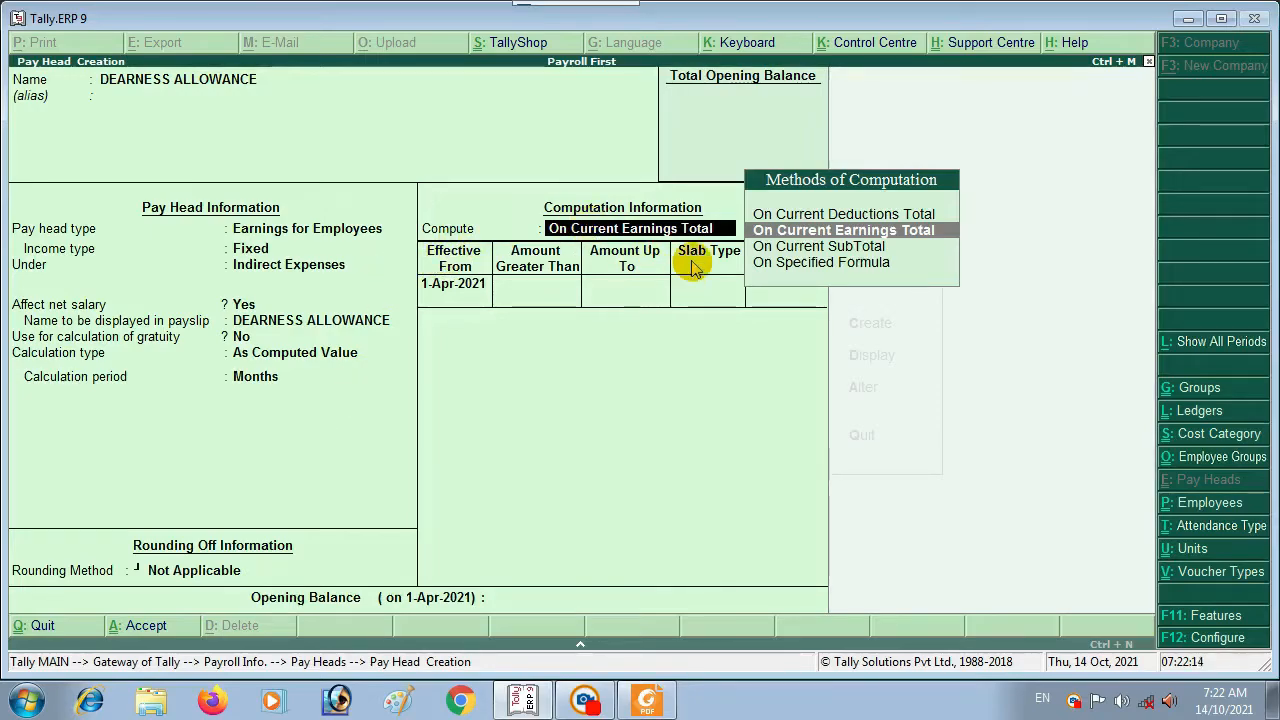
key(Down)
key(Down)
key(Return)
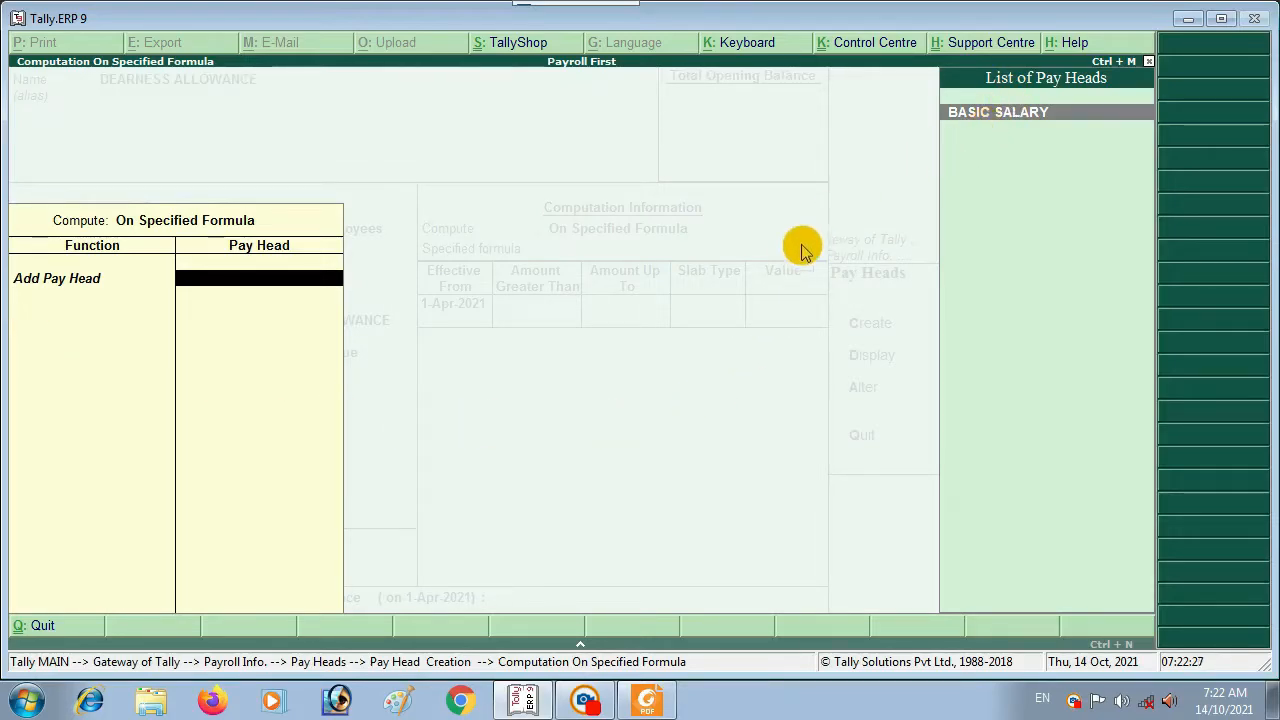
key(Return)
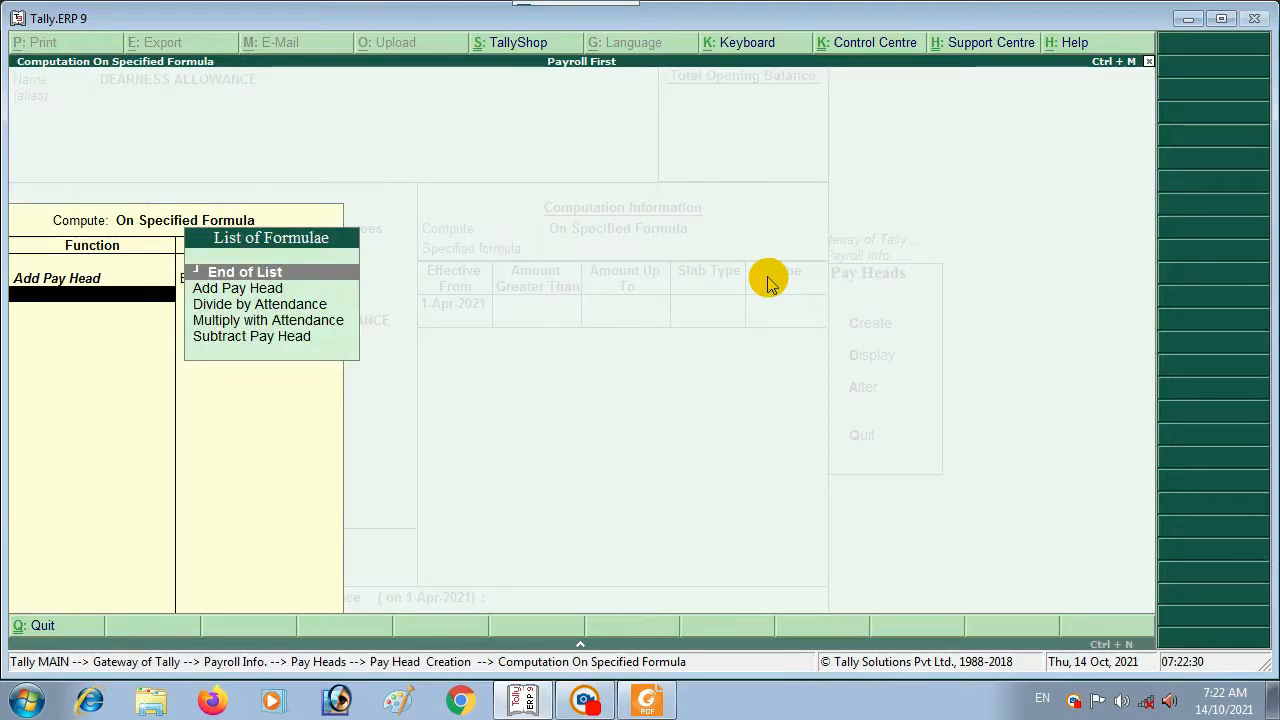
key(Return)
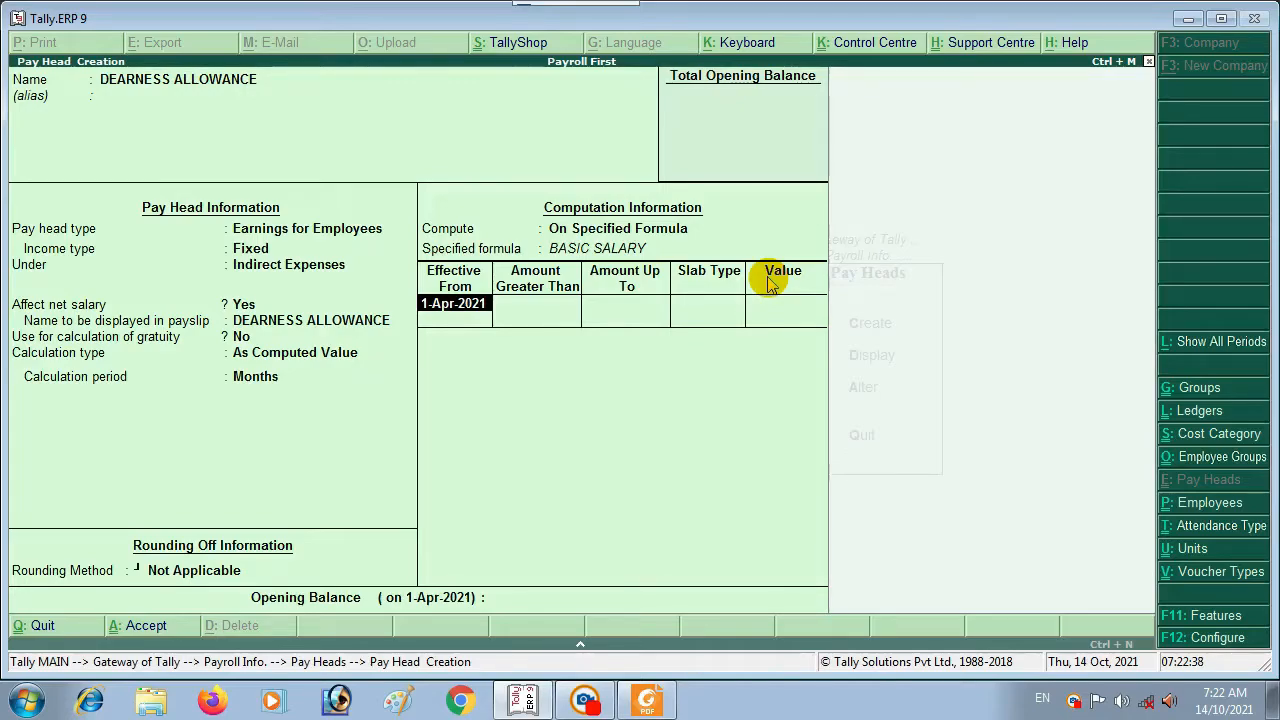
Step: Keep effective date 1-Apr-2021, add a single 30% percentage slab, and save DEARNESS ALLOWANCE
key(Return)
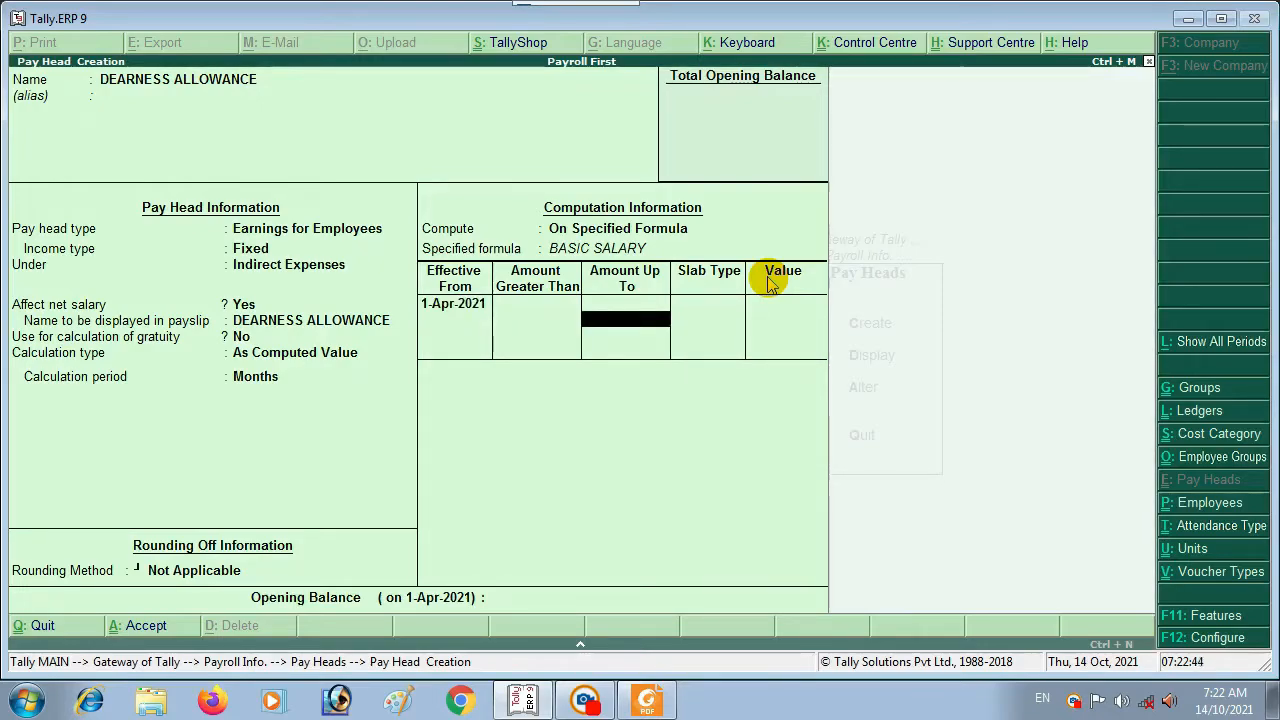
key(Return)
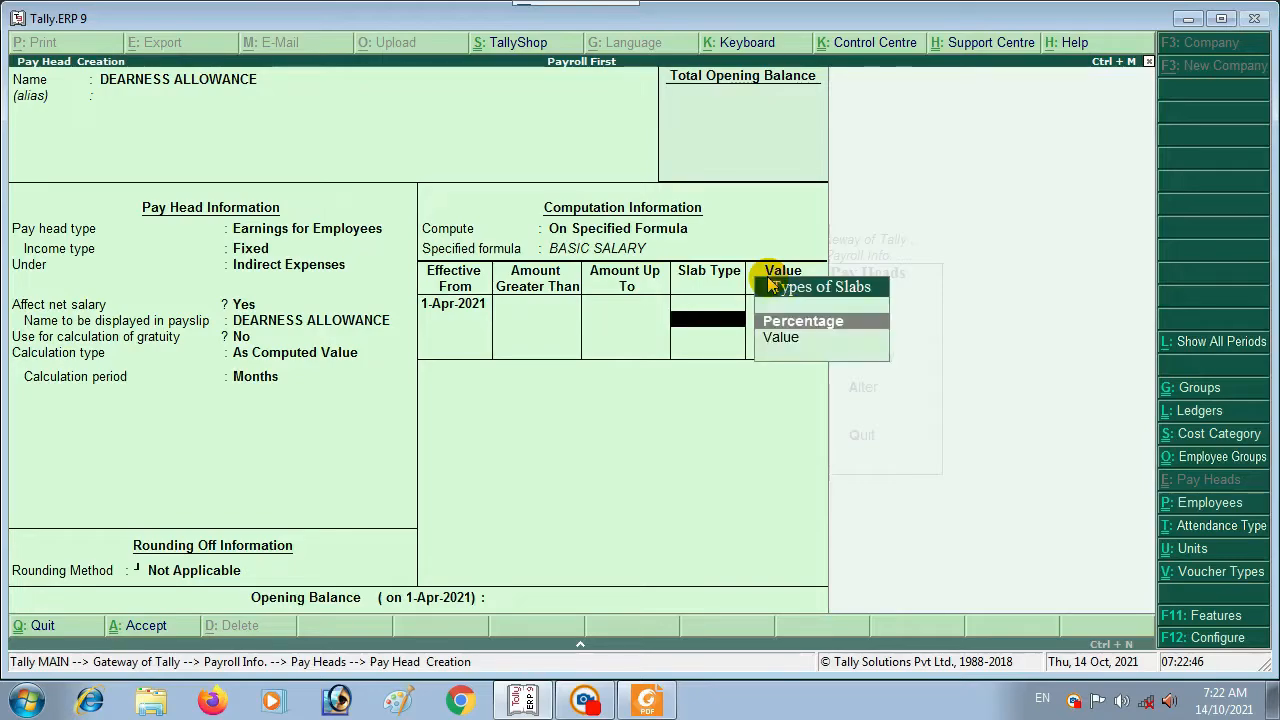
key(Return)
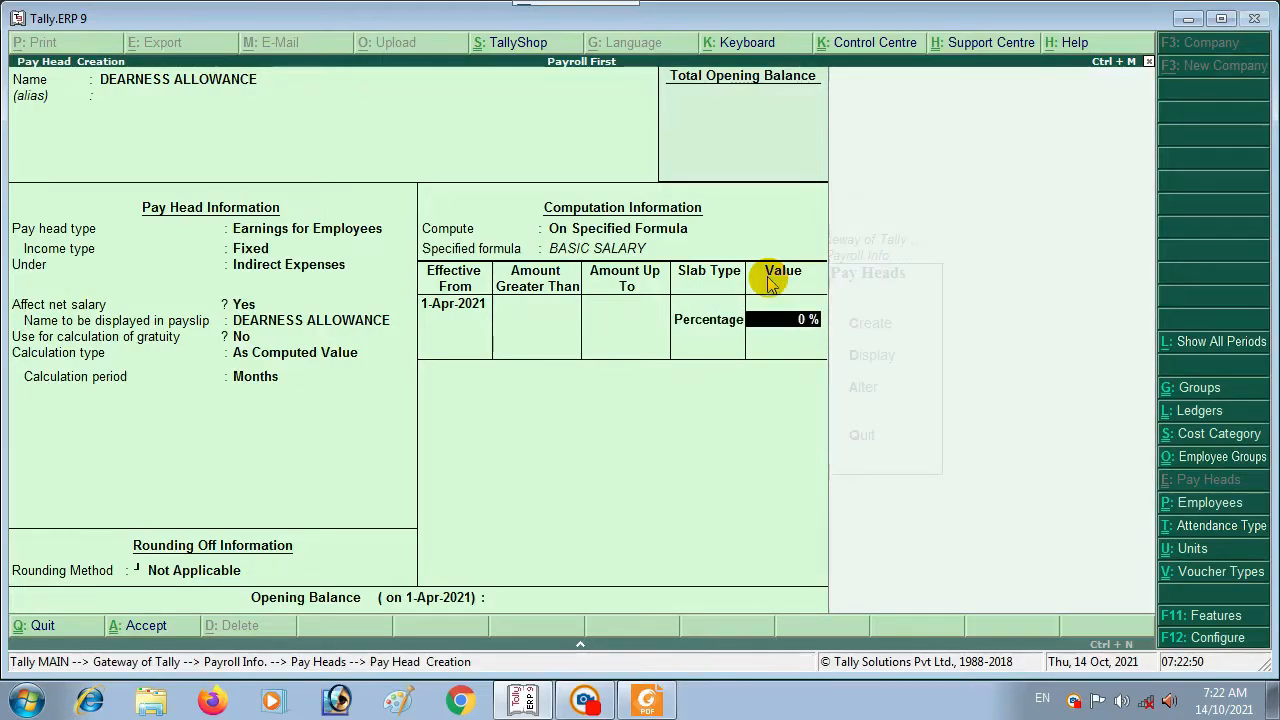
text(30)
key(Return)
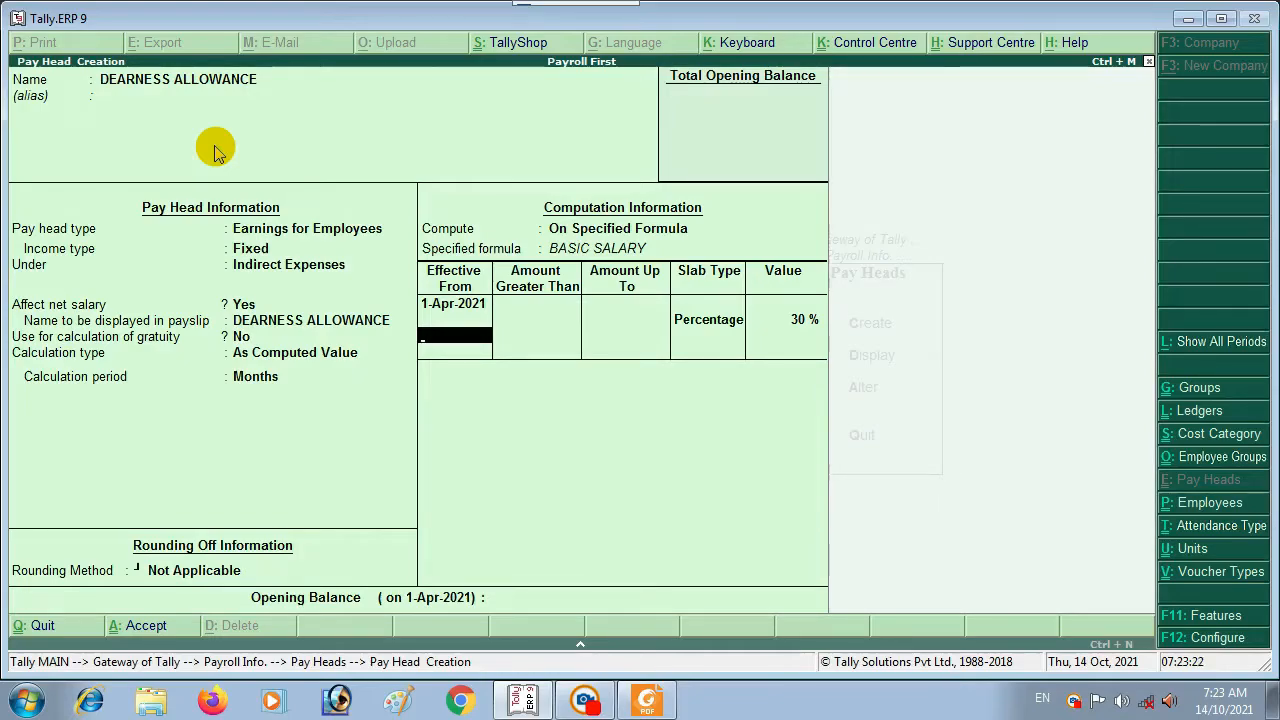
key(Return)
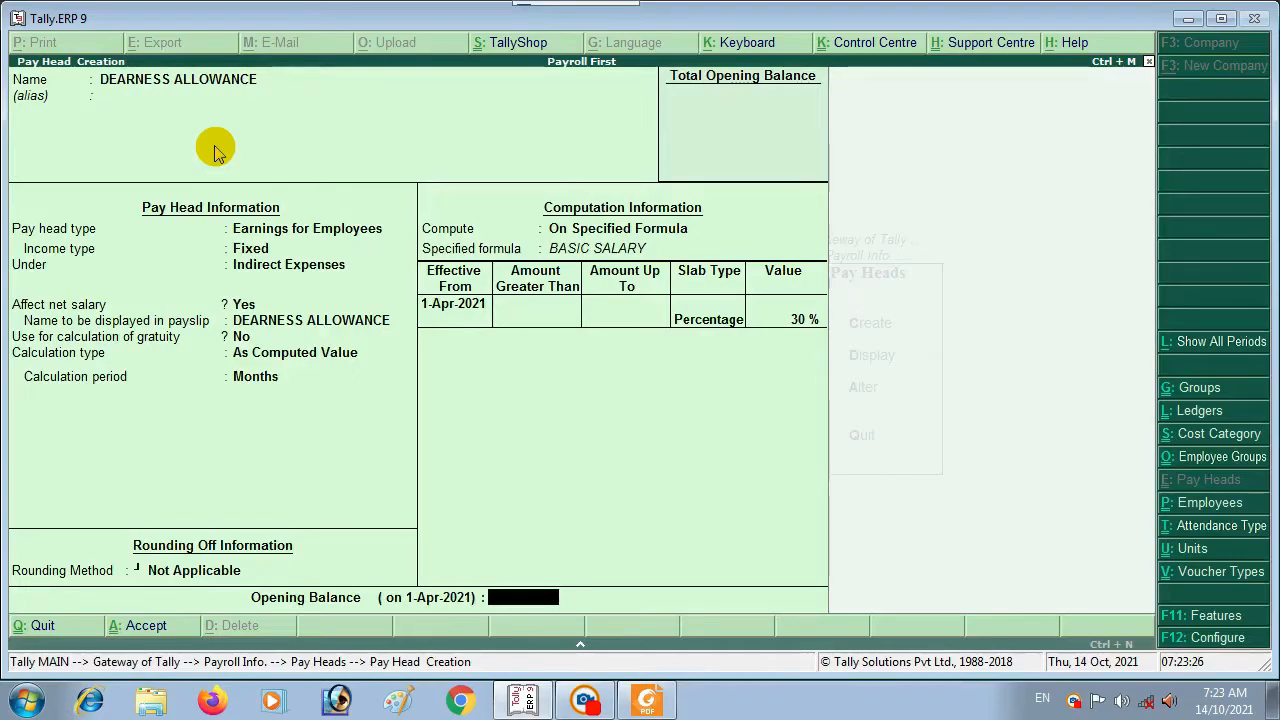
key(Return)
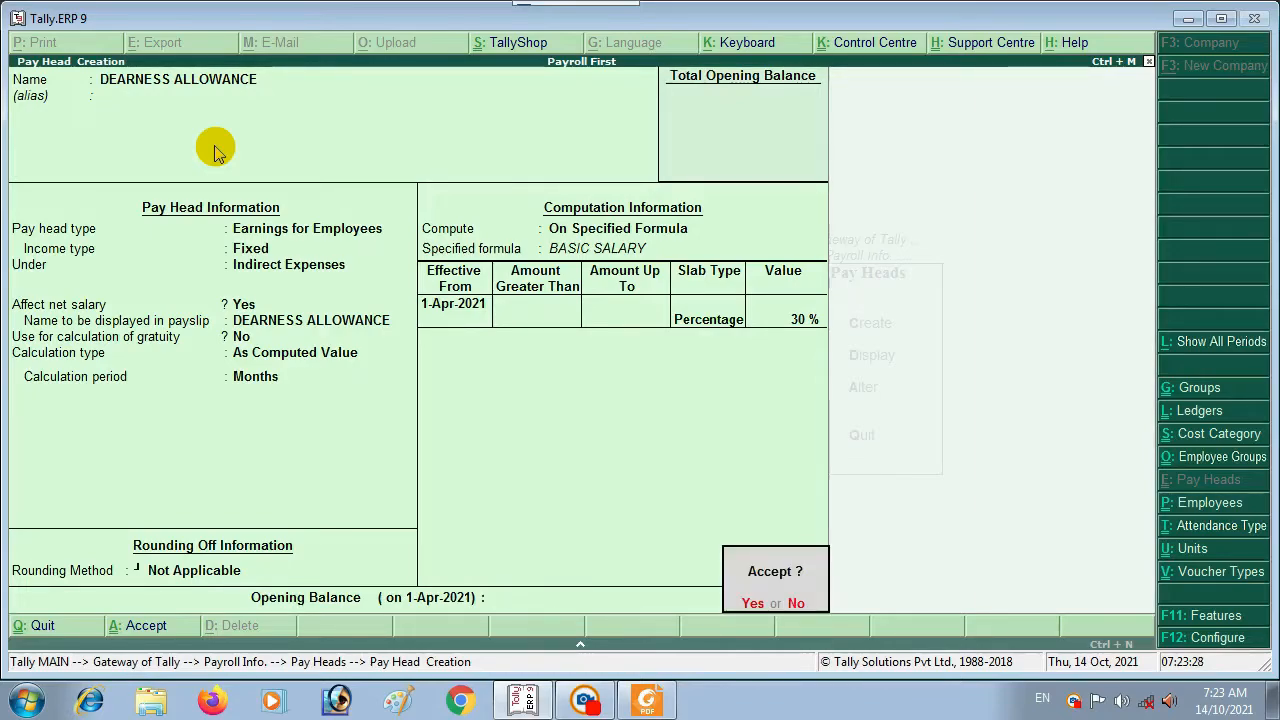
key(Return)
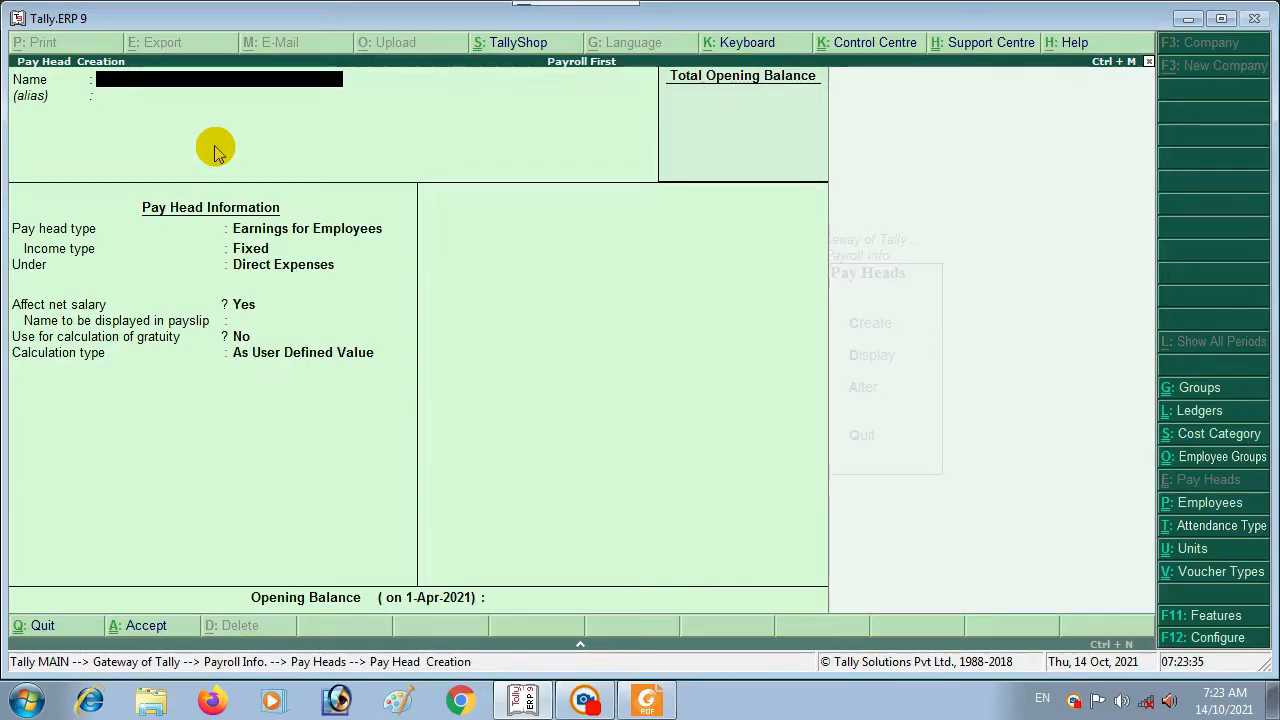
Step: Create HOUSE RENT ALLOWANCE as a Fixed earning under Indirect Expenses, affecting net salary, without gratuity
text(HOUSE)
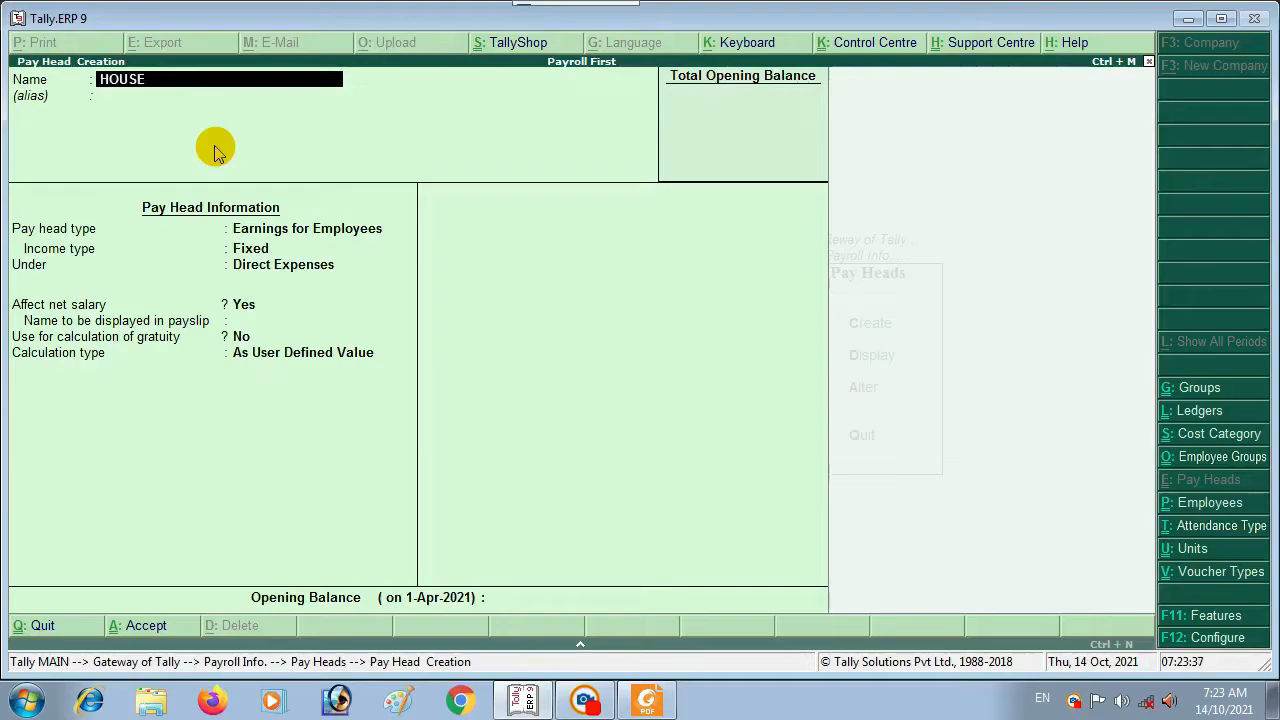
text( RE)
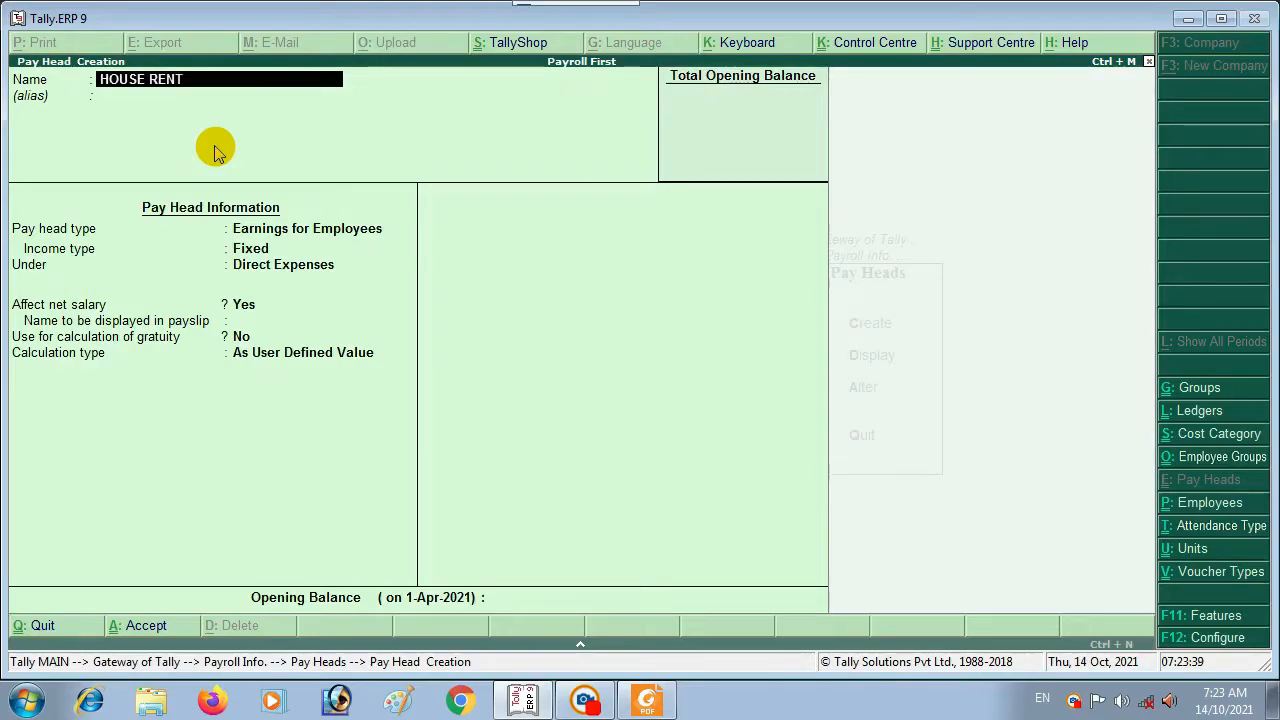
text(NT ALL)
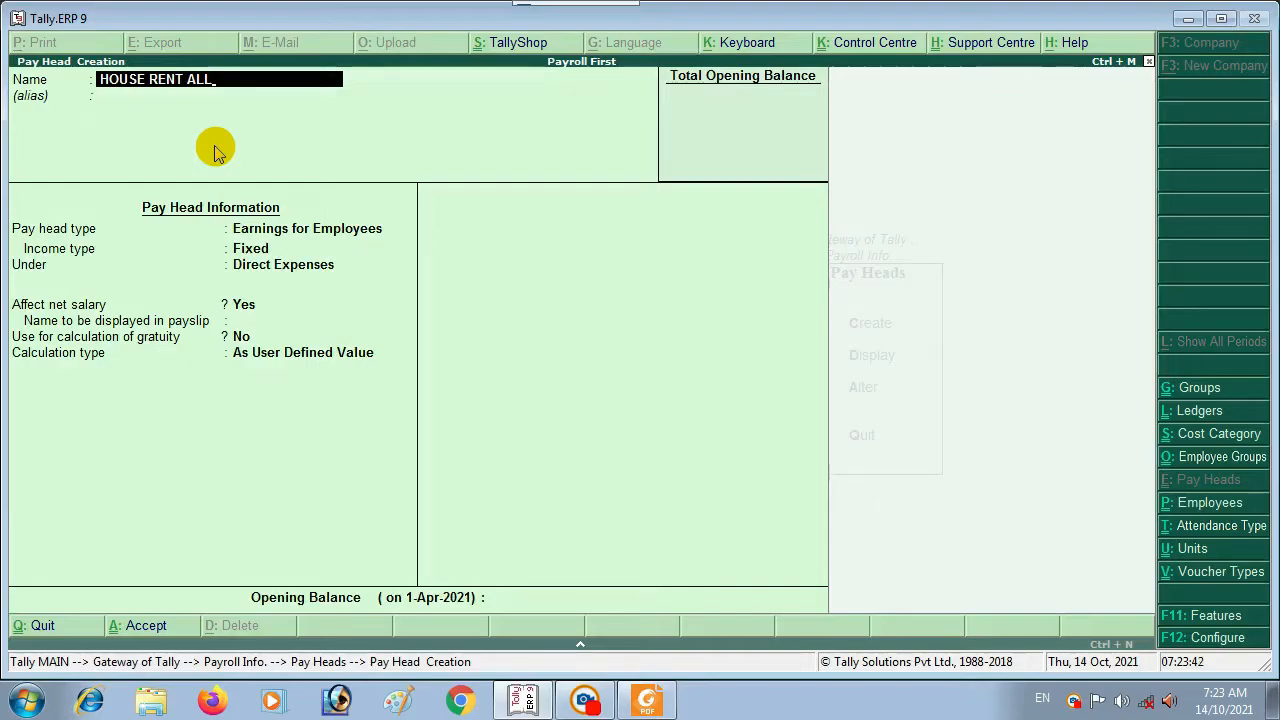
text(OWANCE)
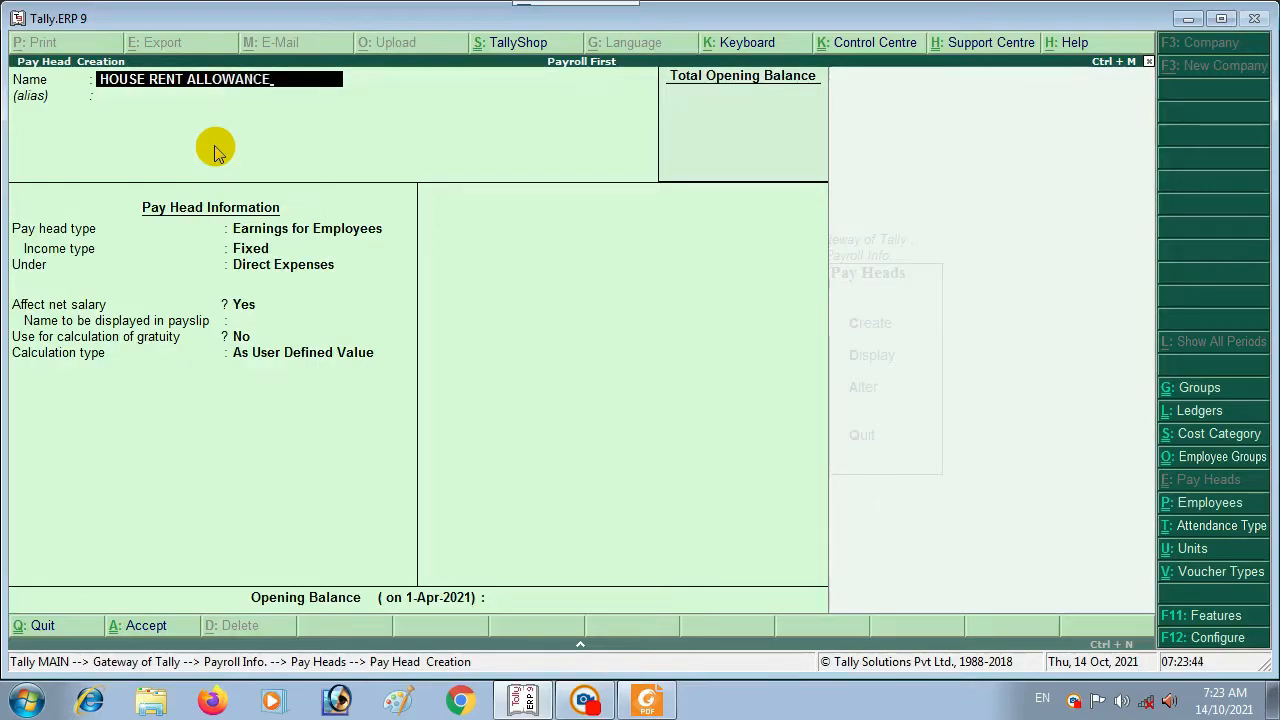
key(Return)
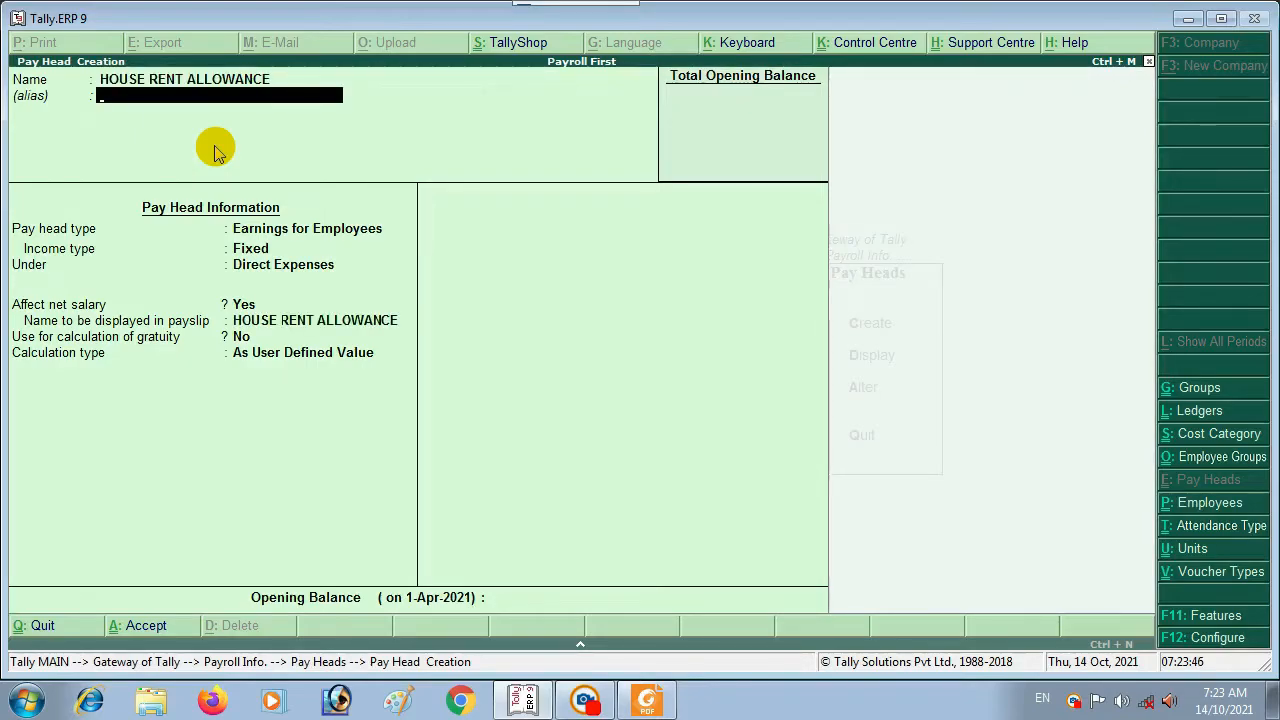
key(Return)
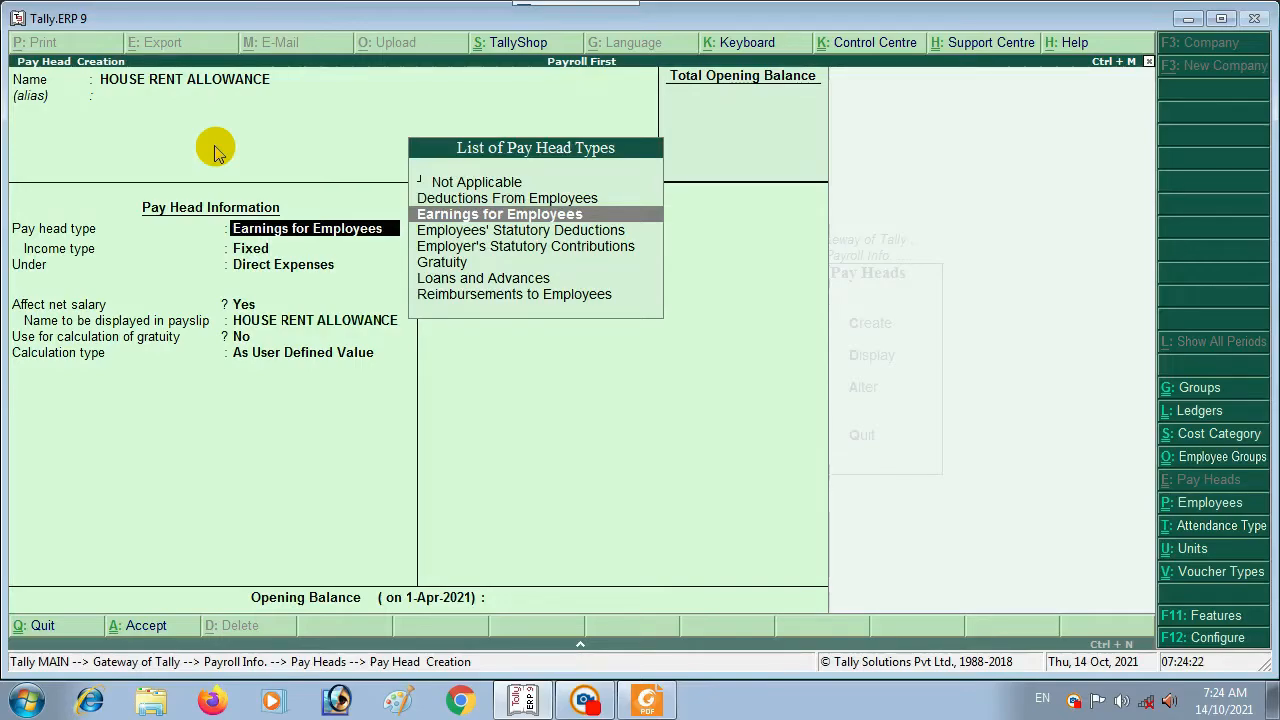
key(Return)
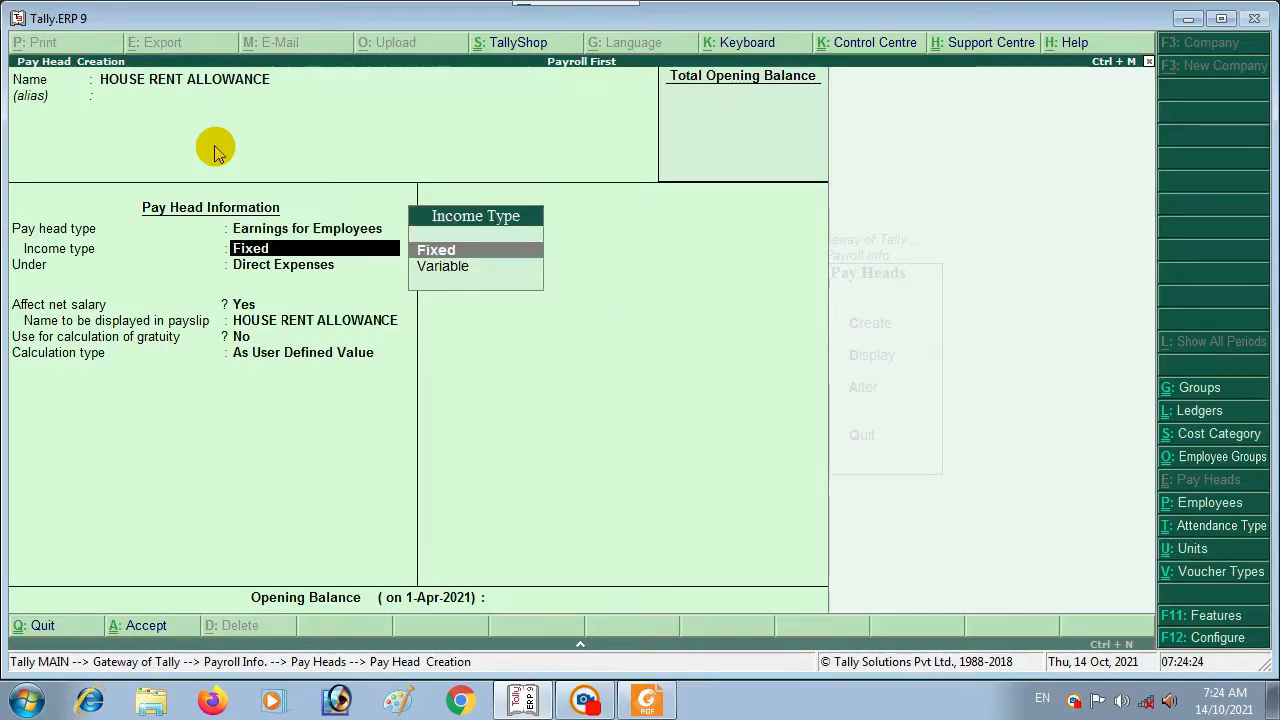
key(Return)
key(Down)
key(Down)
key(Down)
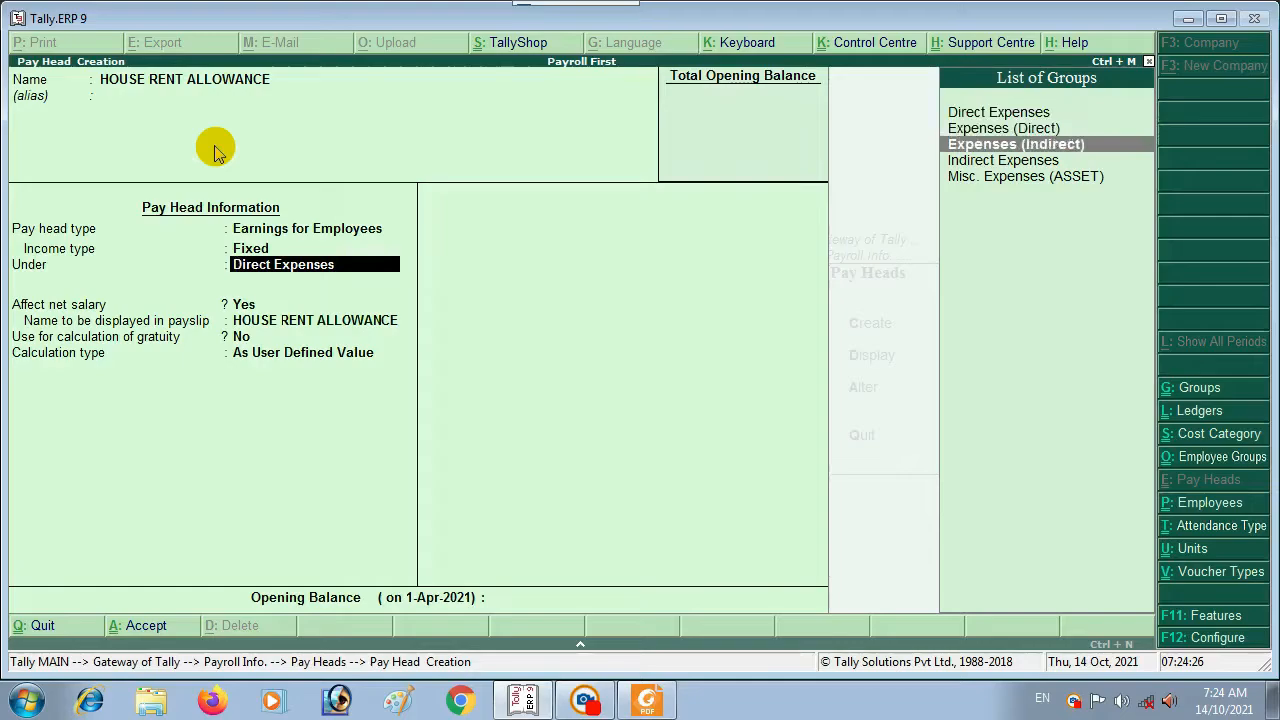
key(Return)
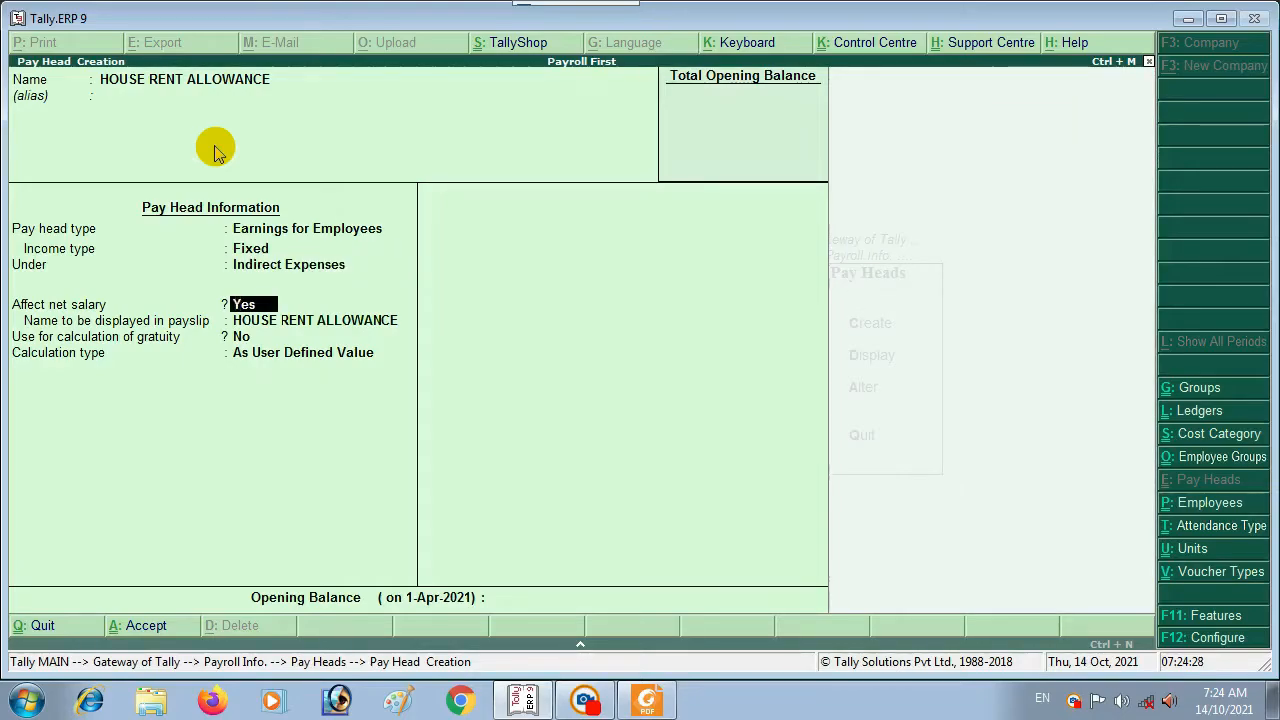
key(Return)
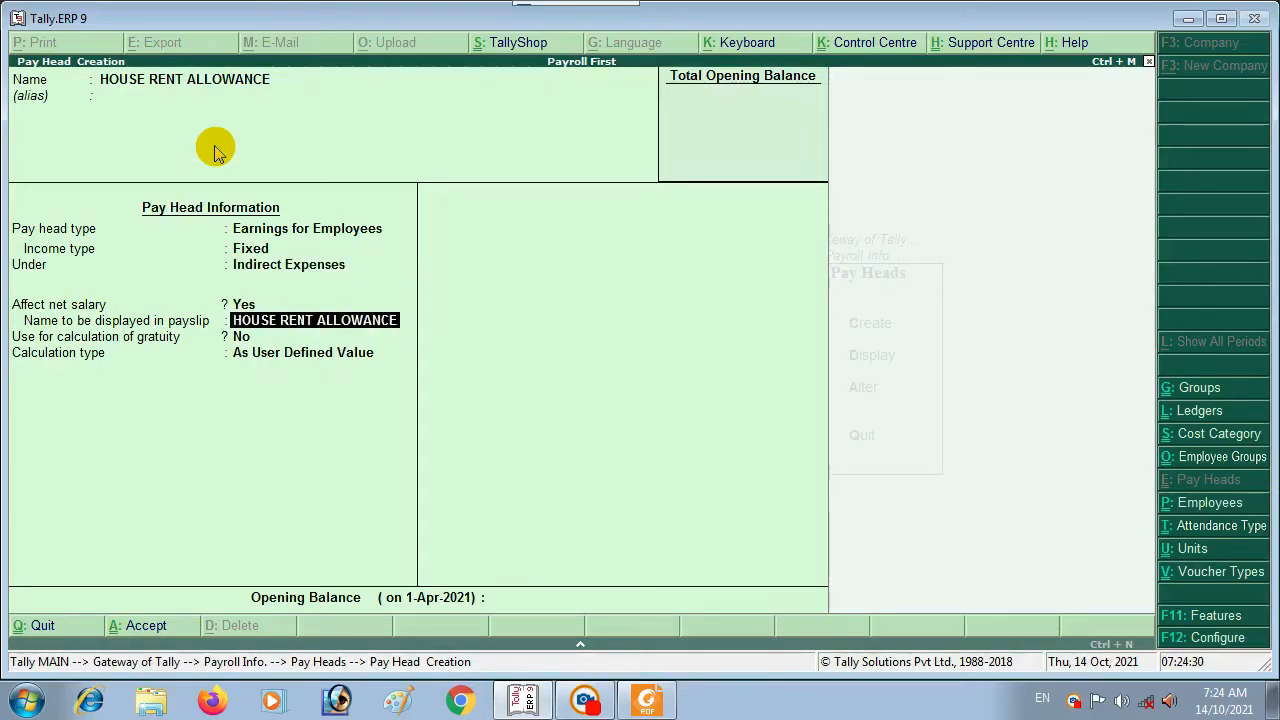
key(Return)
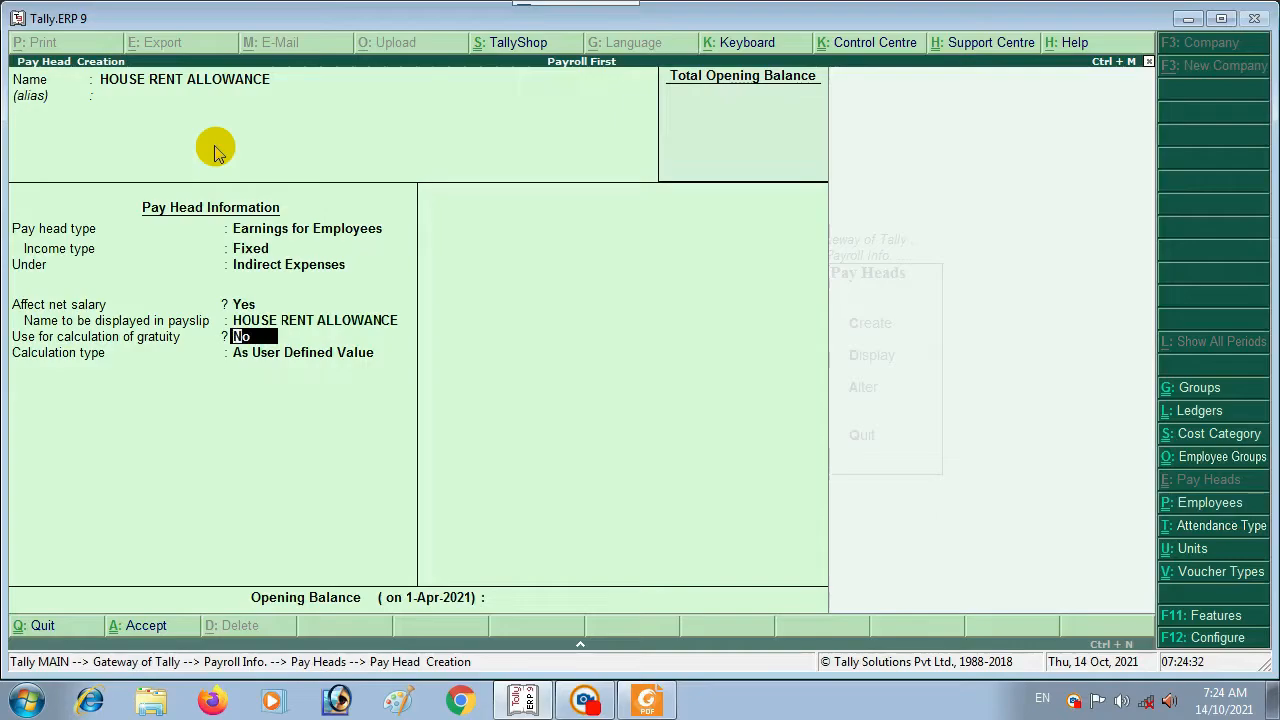
key(Return)
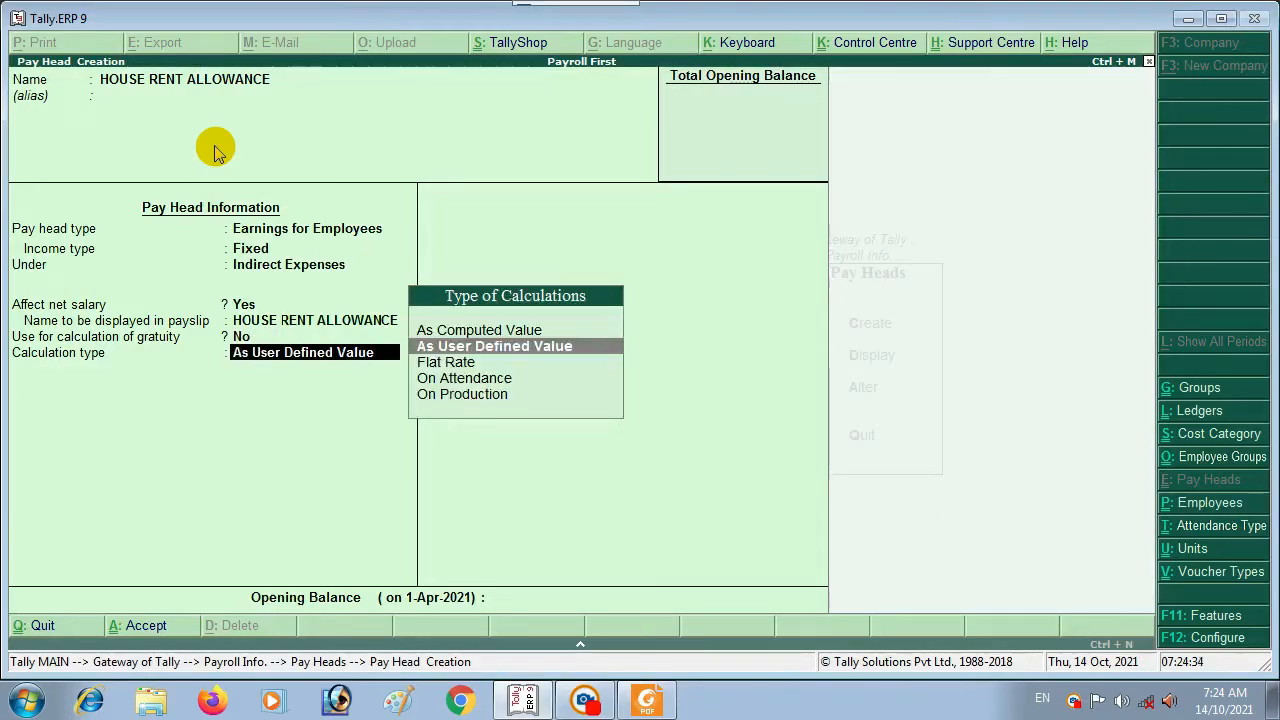
Step: Set it As Computed Value with no rounding, computed On Specified Formula
key(Up)
key(Return)
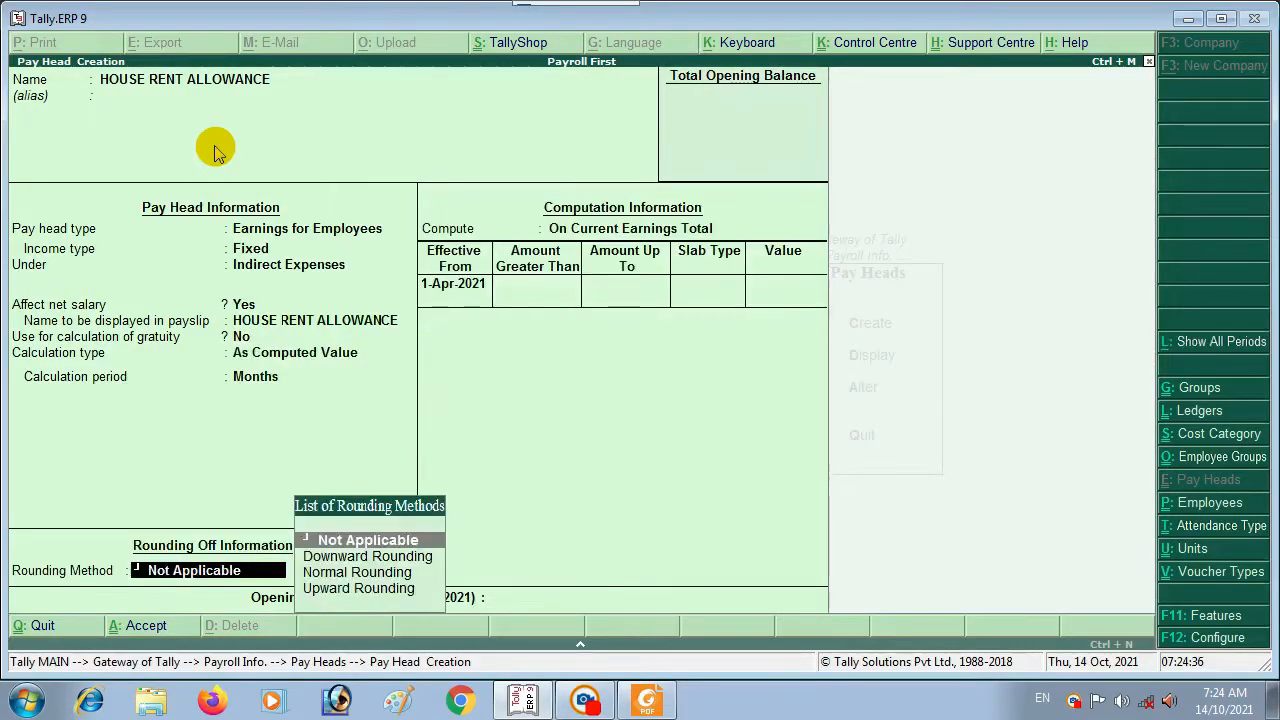
key(Return)
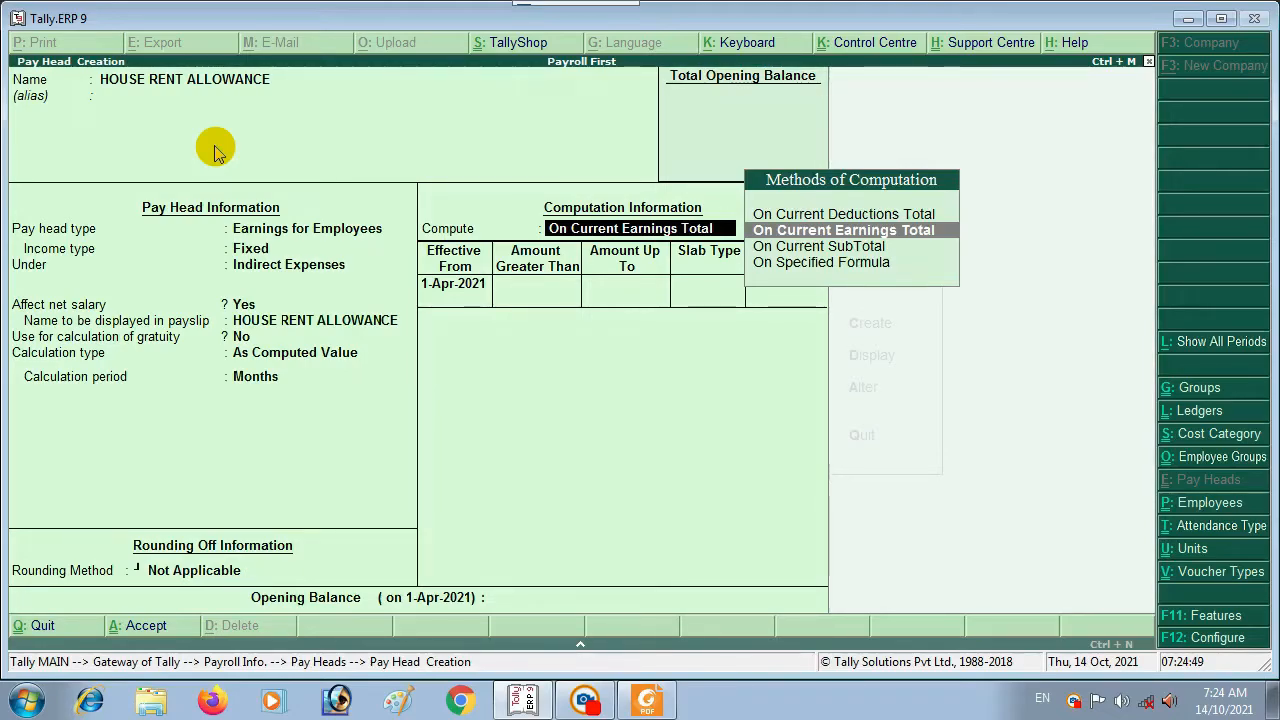
key(Down)
key(Down)
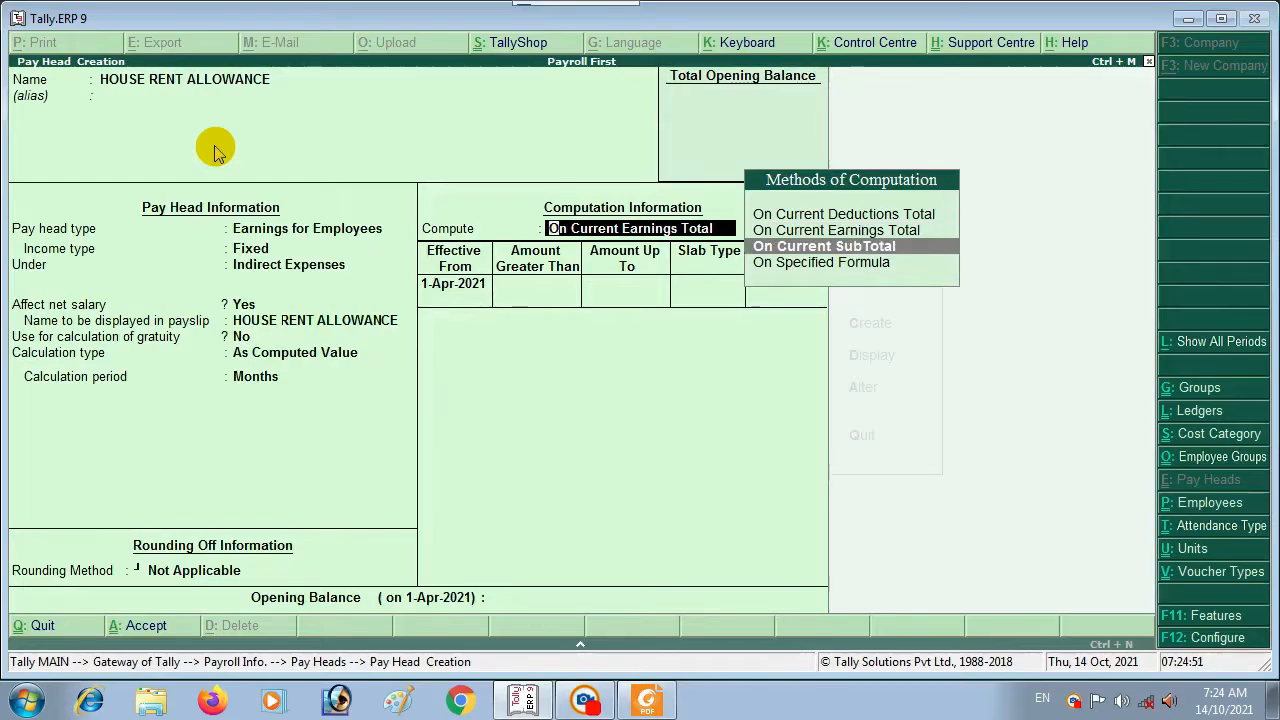
key(Return)
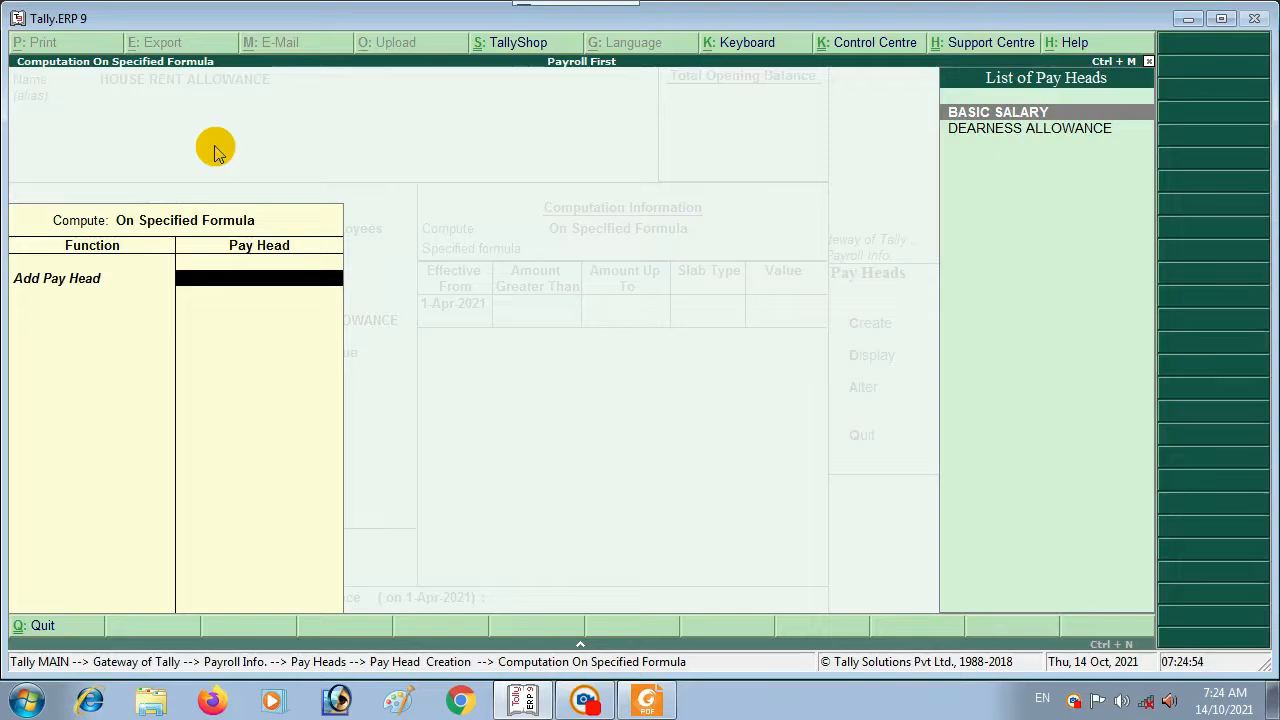
Step: Build the House Rent Allowance formula as BASIC SALARY plus DEARNESS ALLOWANCE
key(Return)
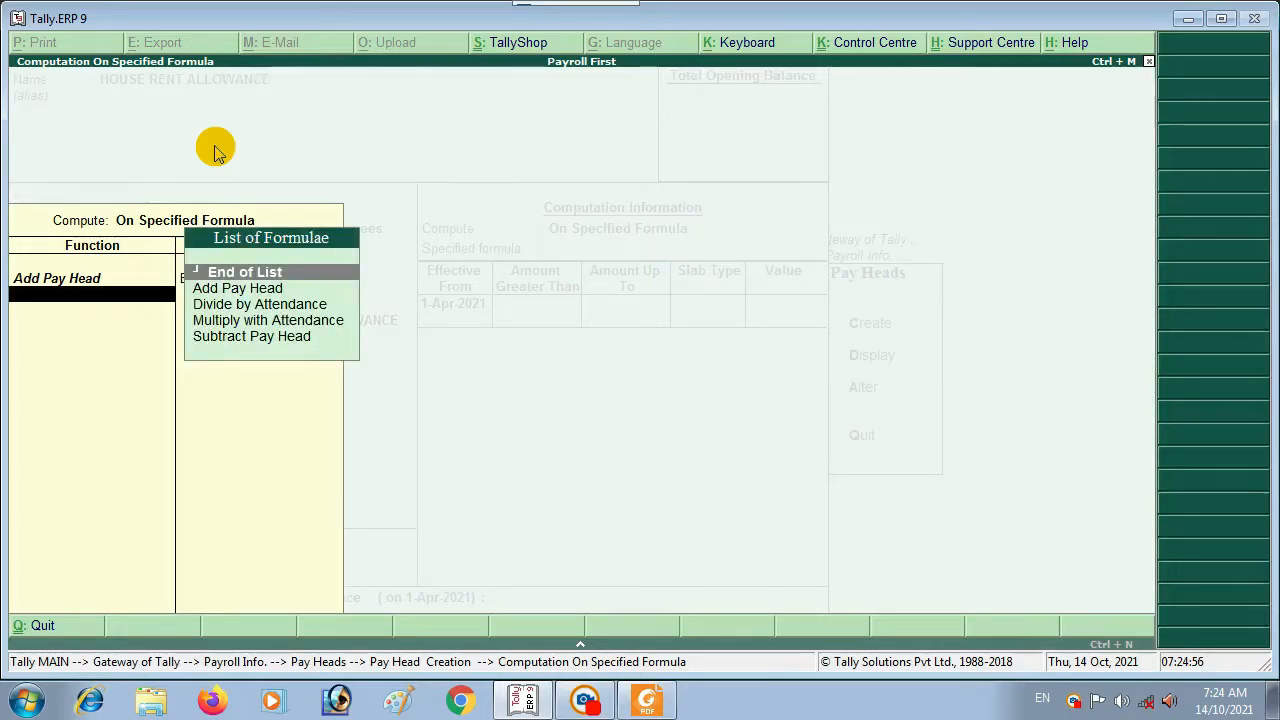
key(Down)
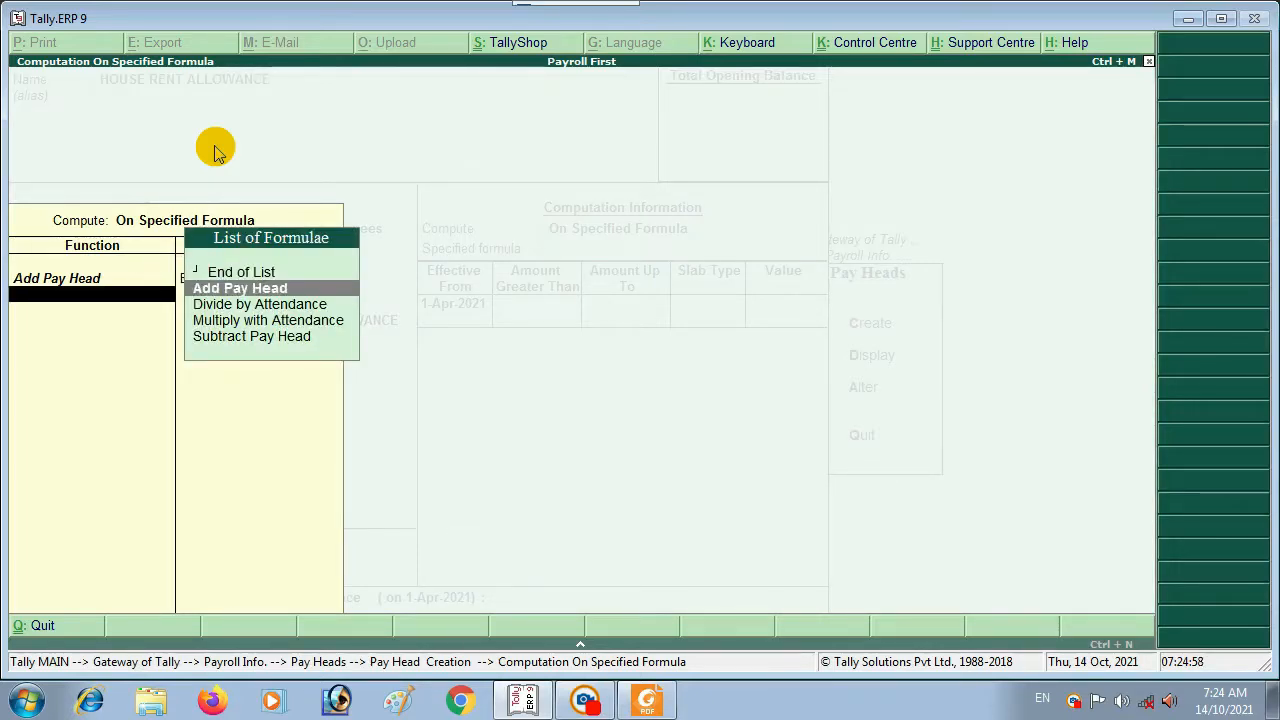
key(Return)
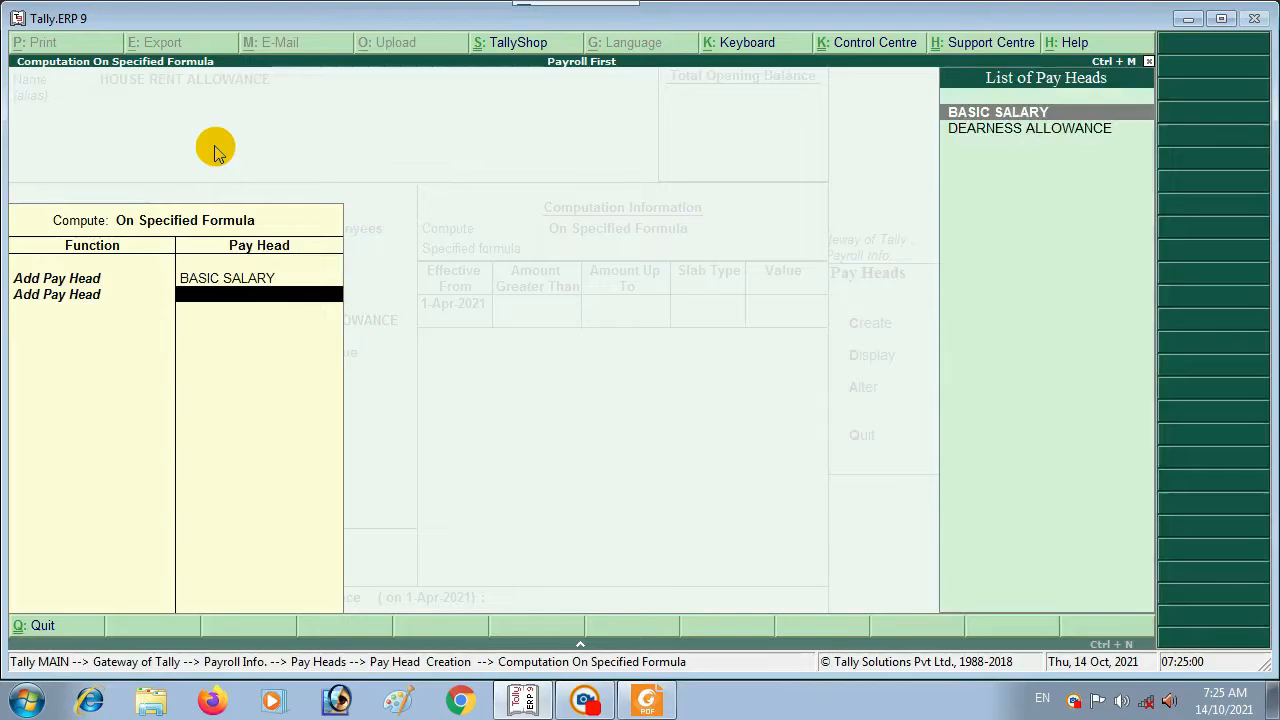
key(Down)
key(Return)
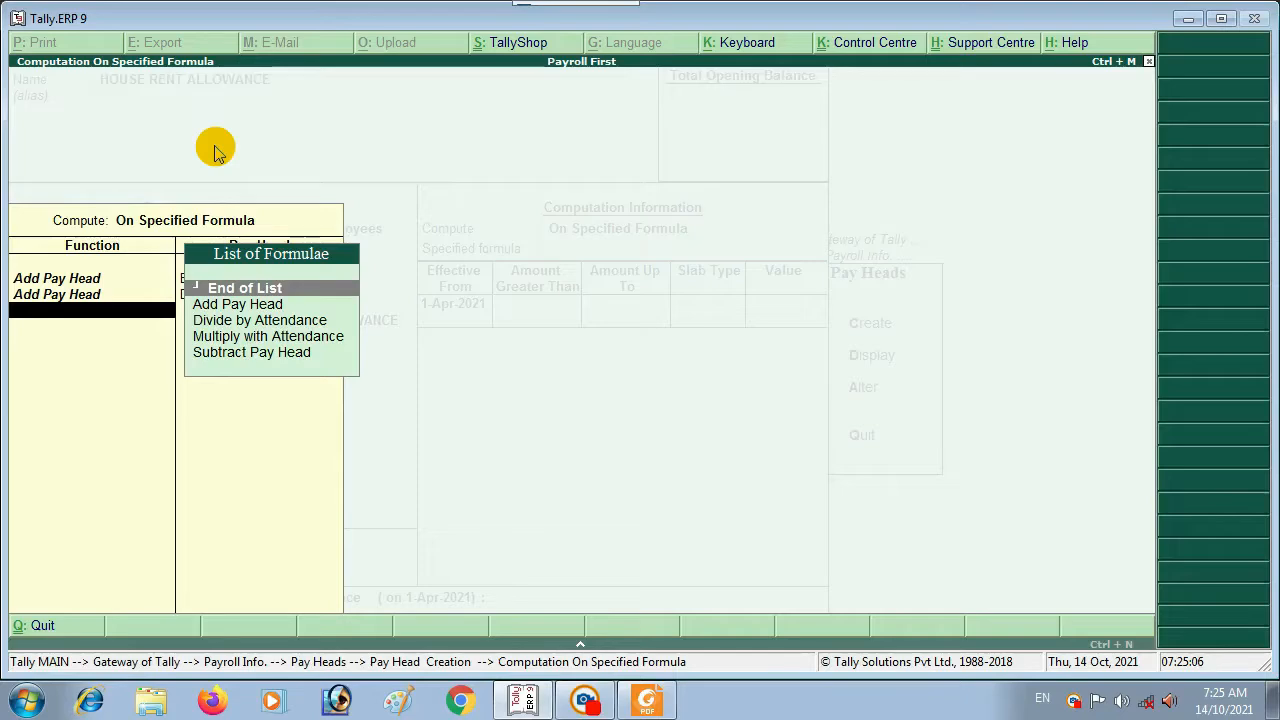
key(Return)
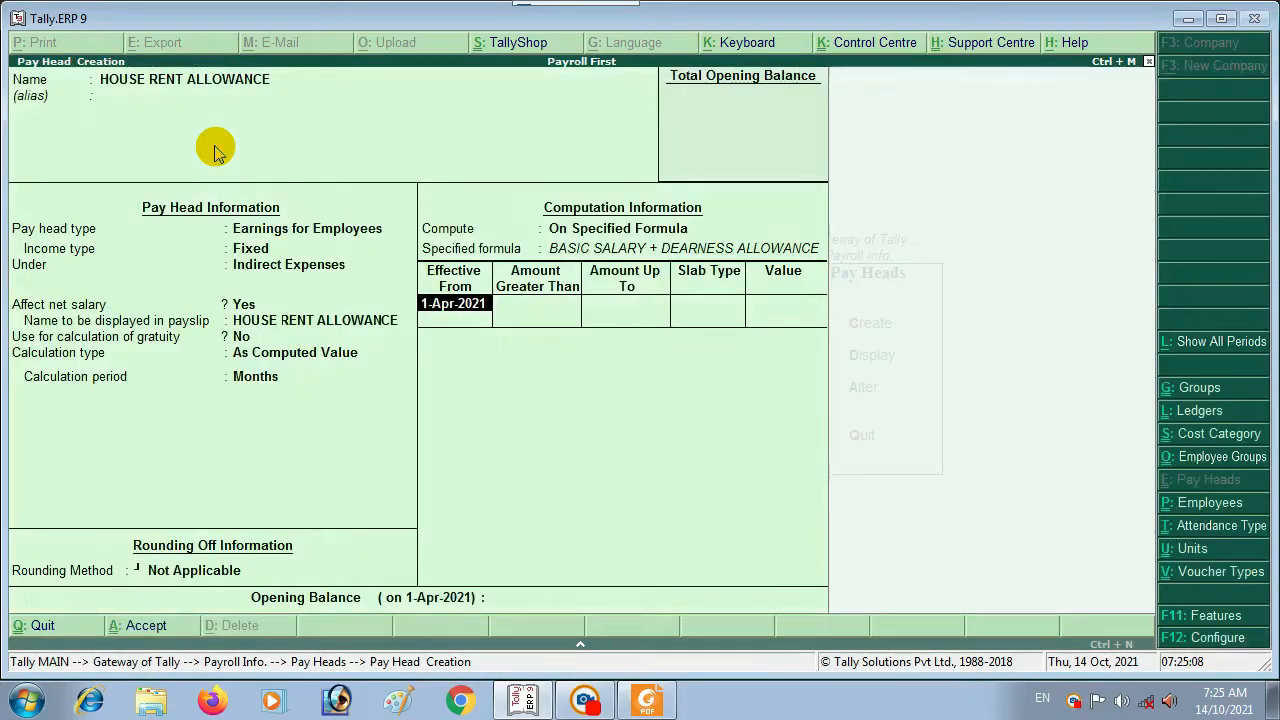
Step: Set a 20% percentage slab from 1-Apr-2021 and save the pay head
key(Return)
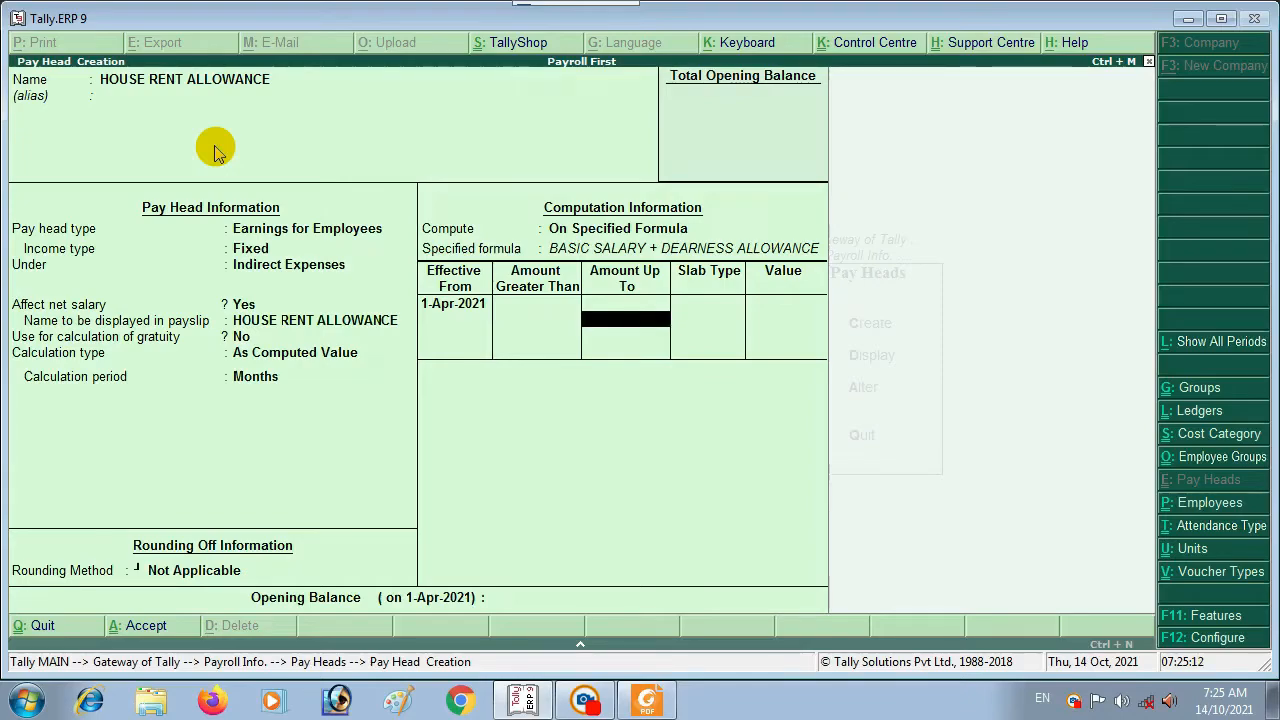
key(Return)
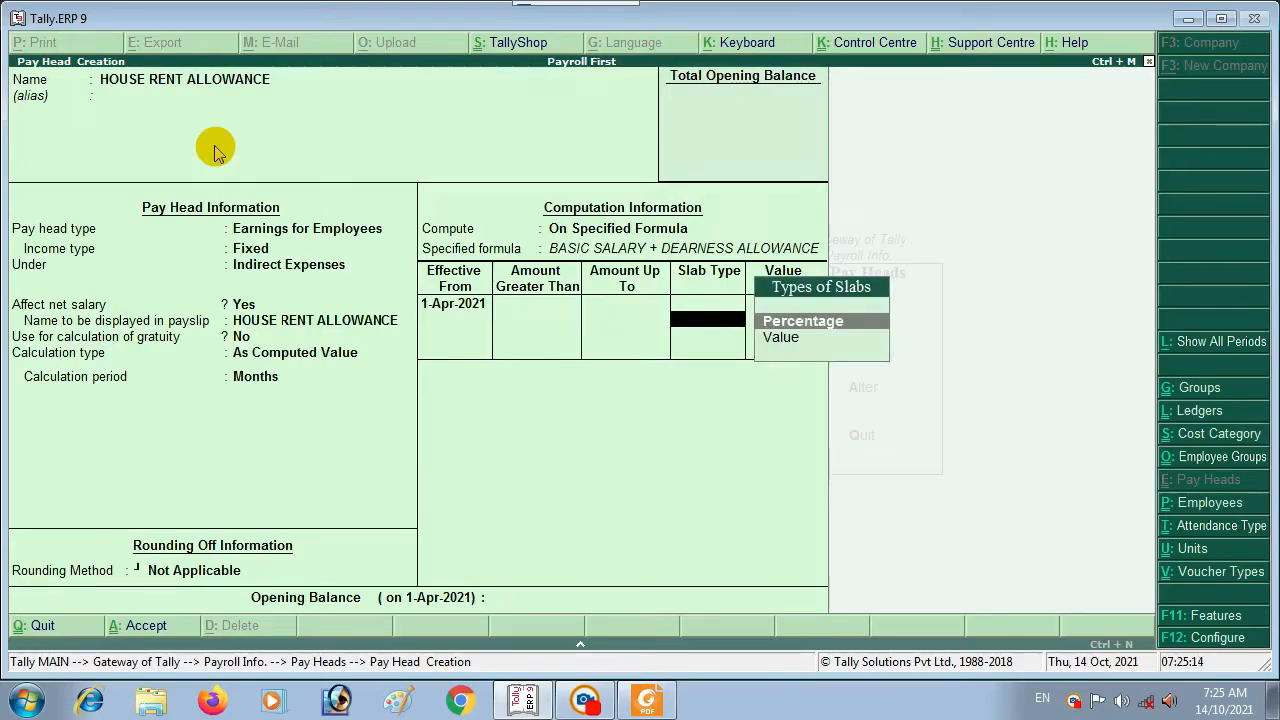
key(Return)
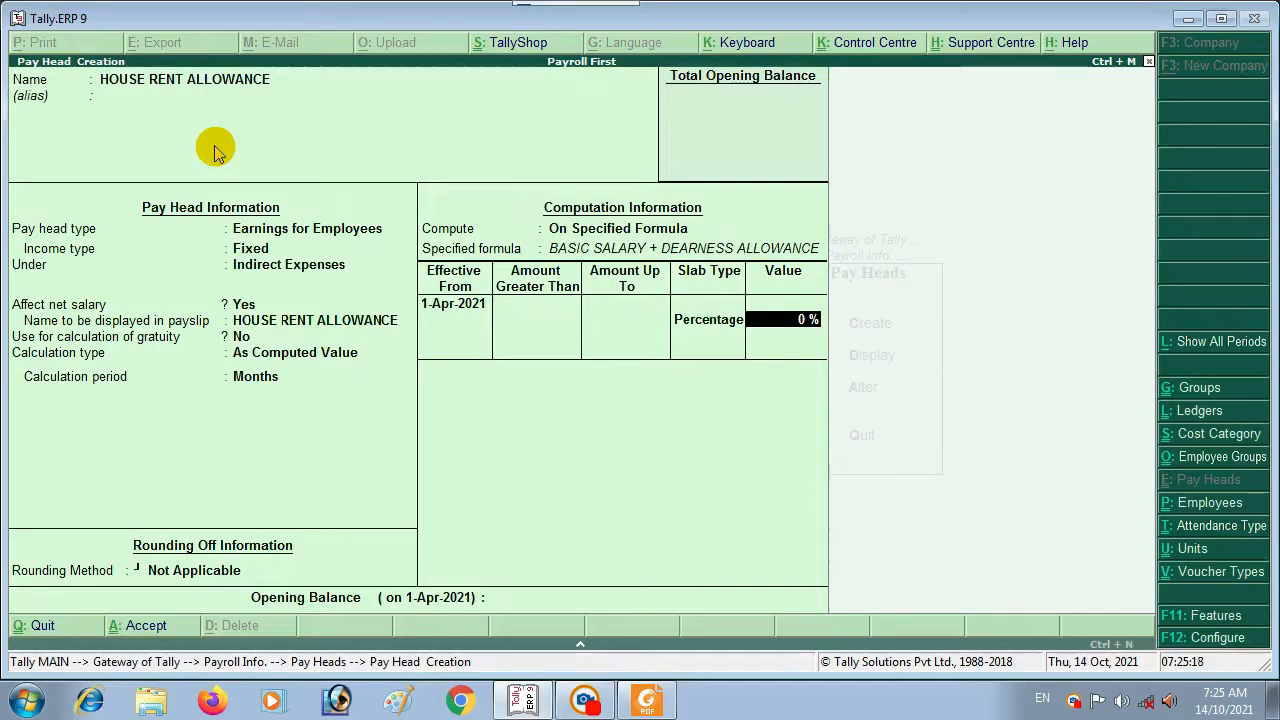
text(20)
key(Return)
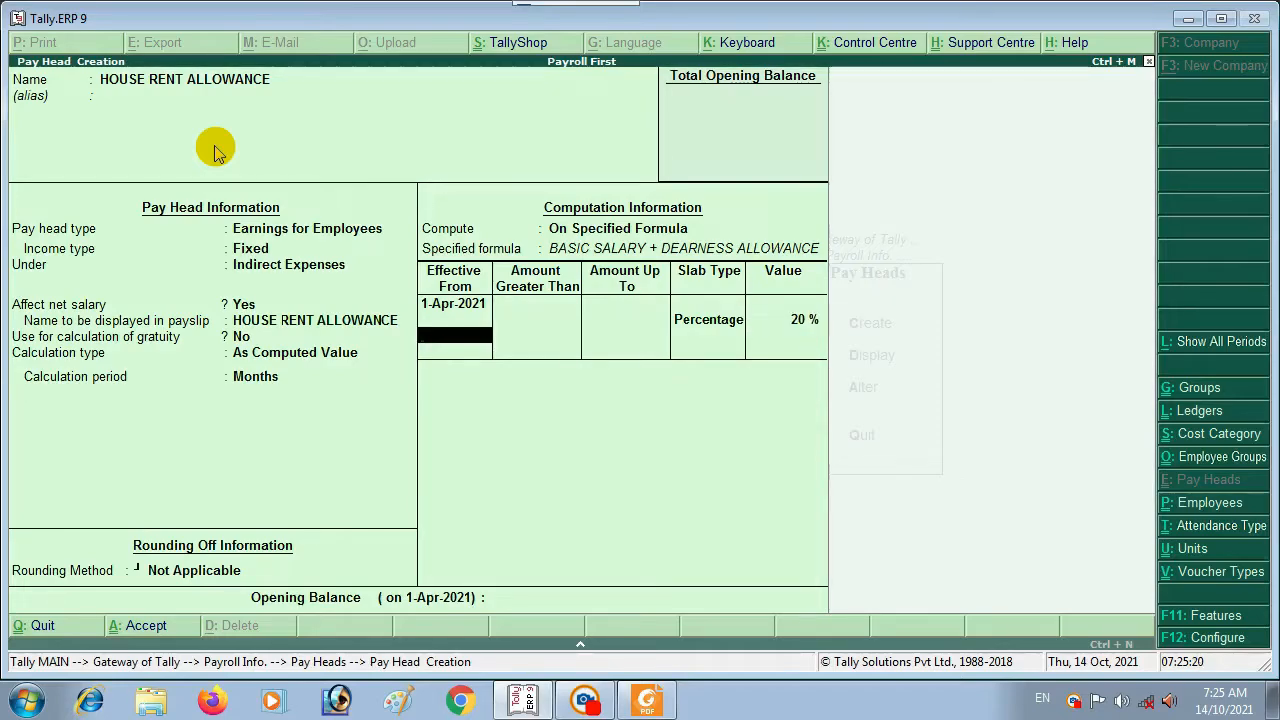
key(Return)
key(Return)
key(Return)
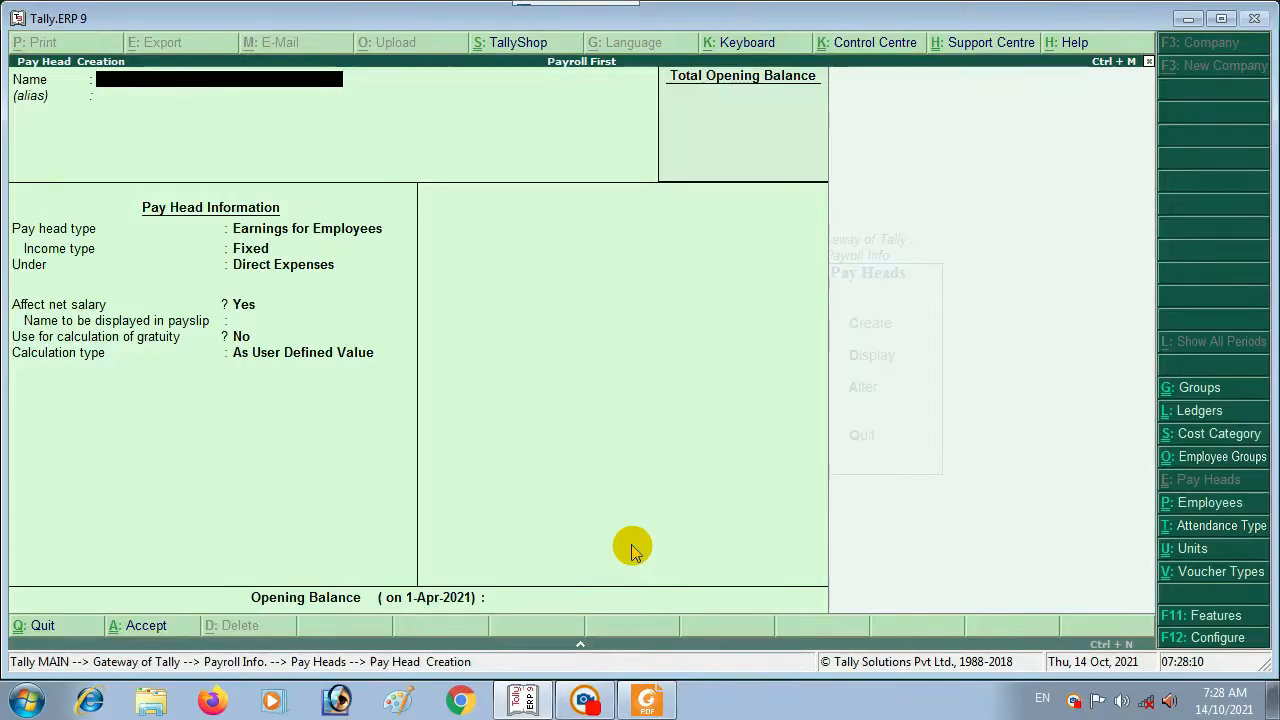
Step: Name the new pay head MEDICAL ALLOWANCE
text(MEDICA)
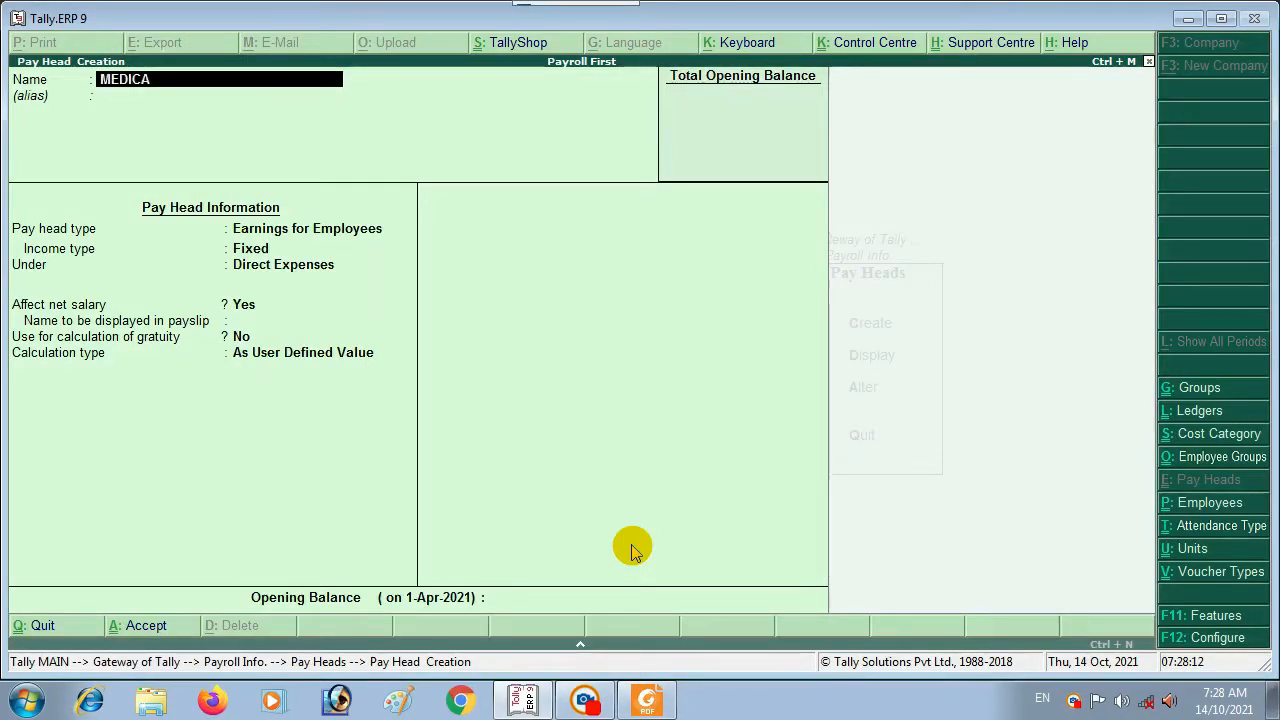
text(L ALLOWANCE)
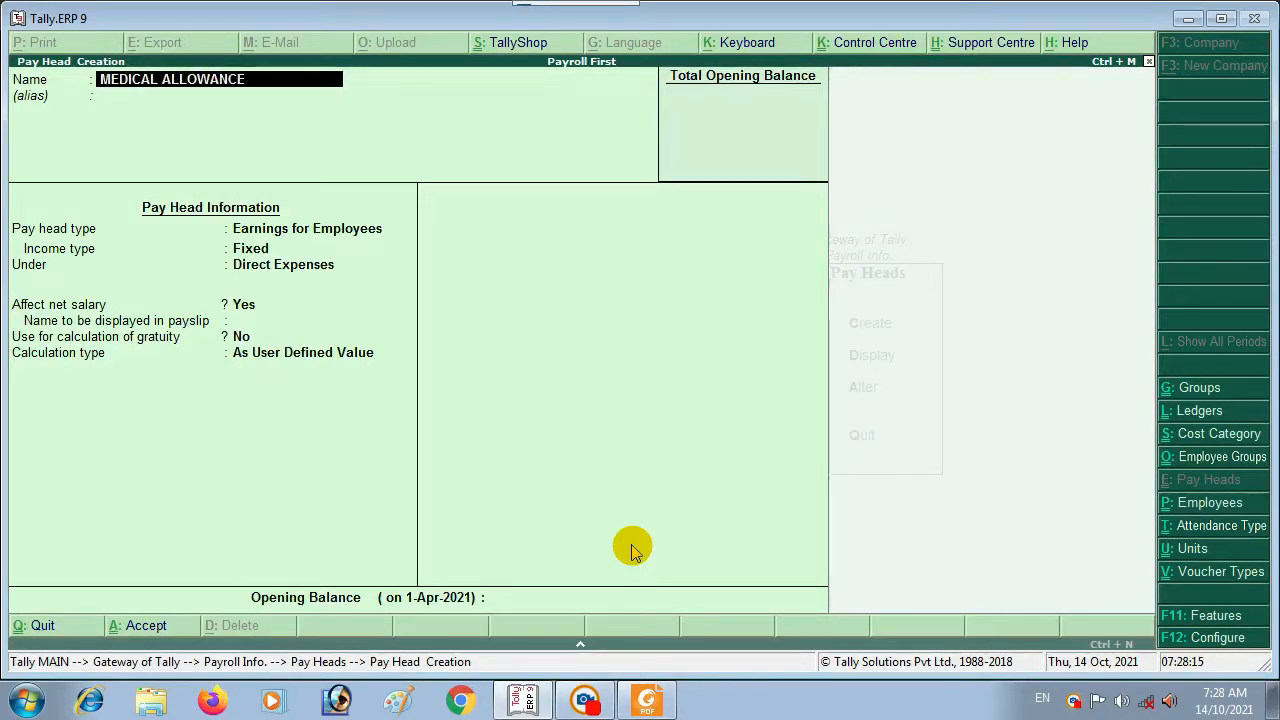
key(Return)
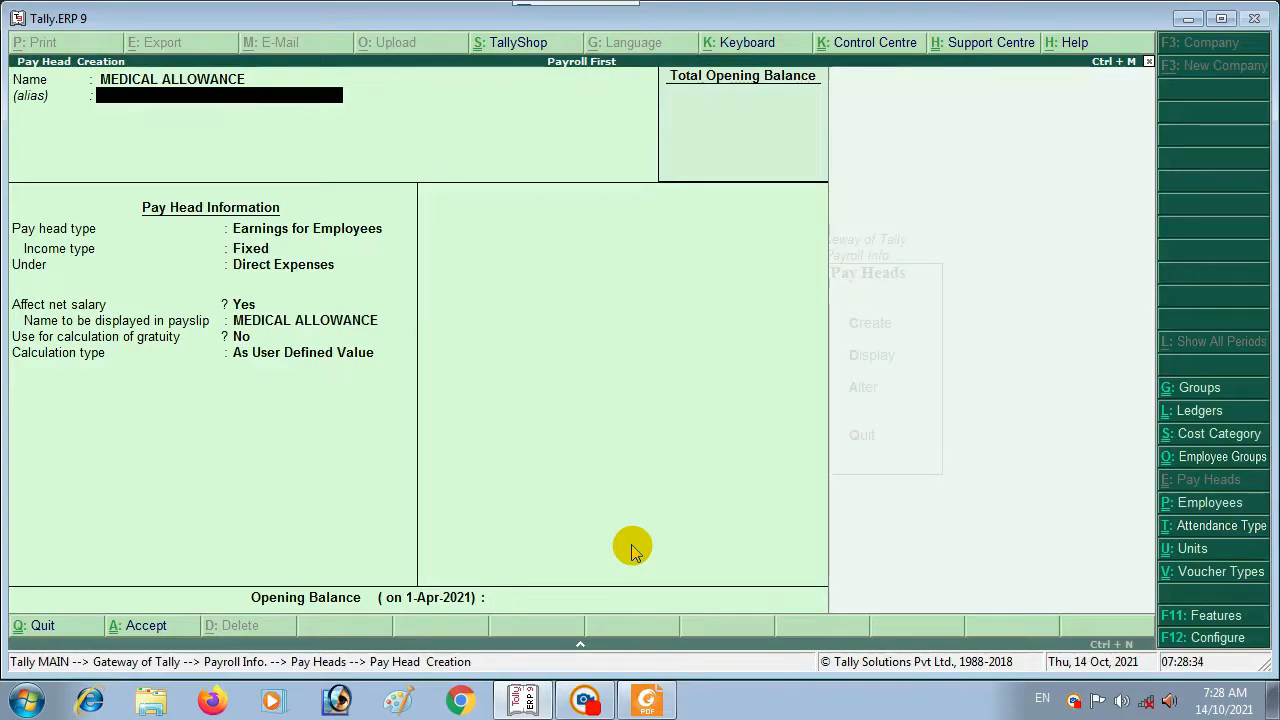
key(Return)
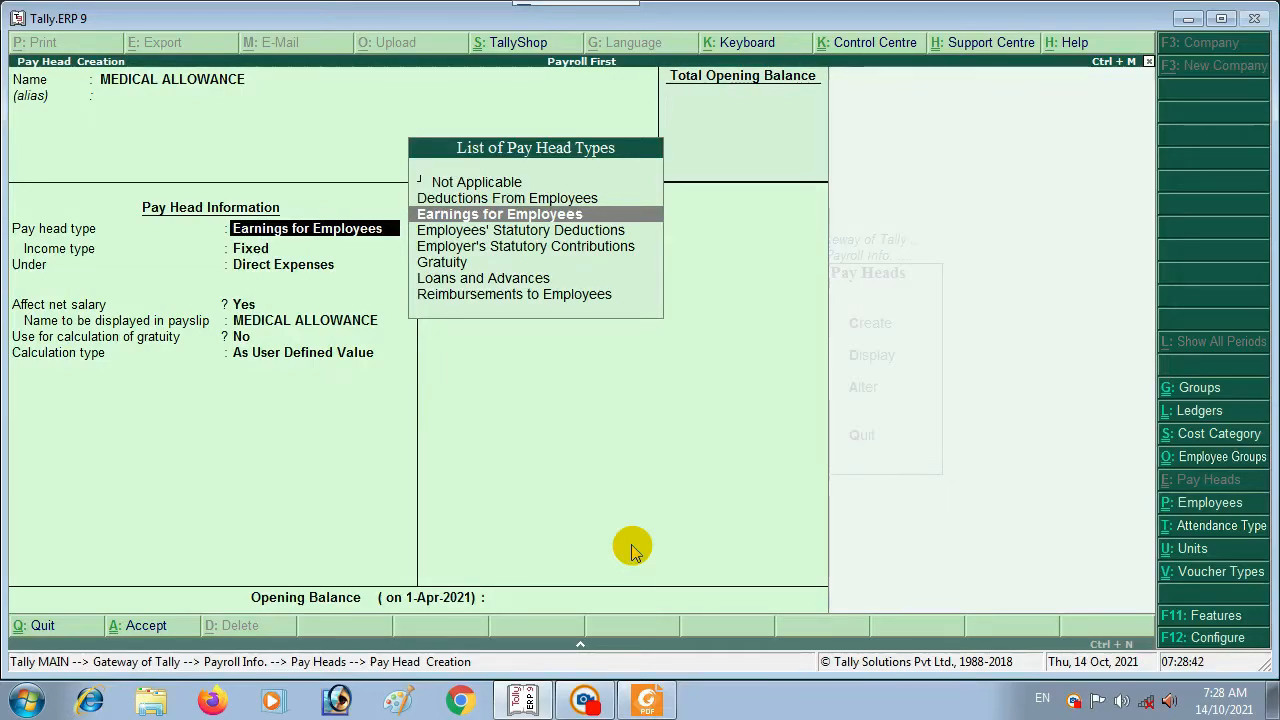
Step: Make it a Fixed Earnings for Employees under Indirect Expenses, affecting net salary, gratuity No
key(Return)
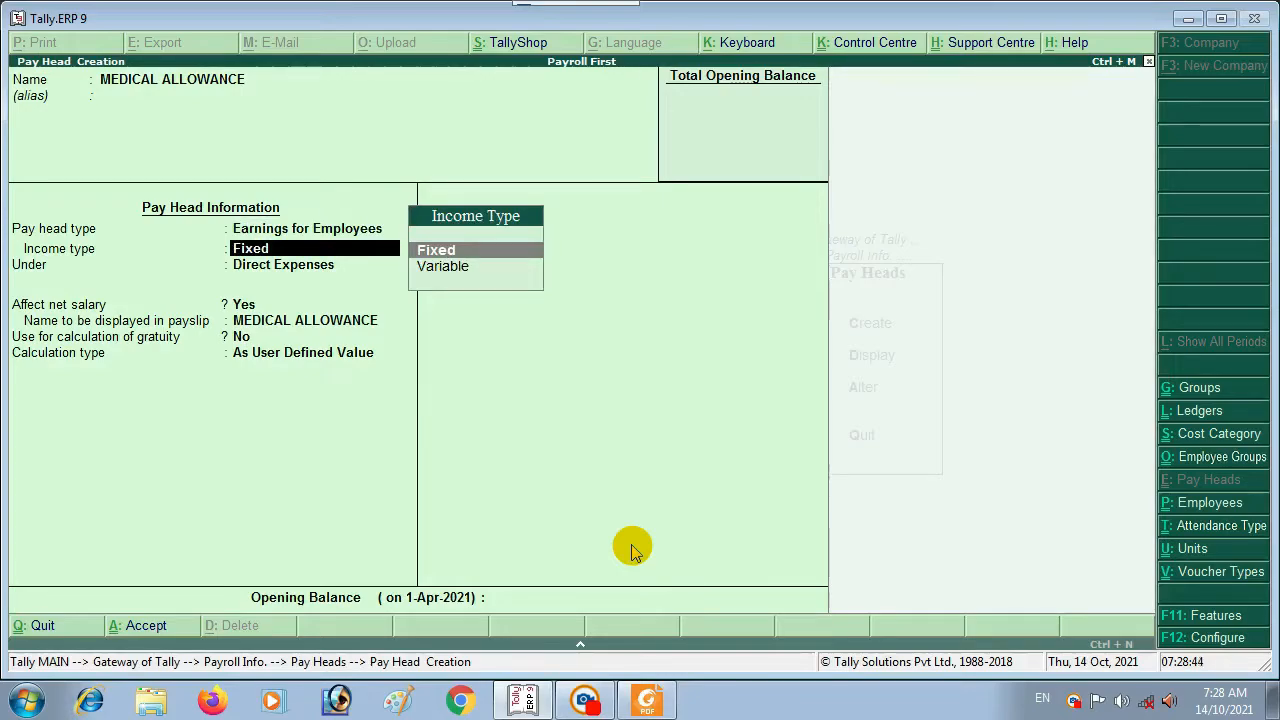
key(Return)
key(Down)
key(Down)
key(Down)
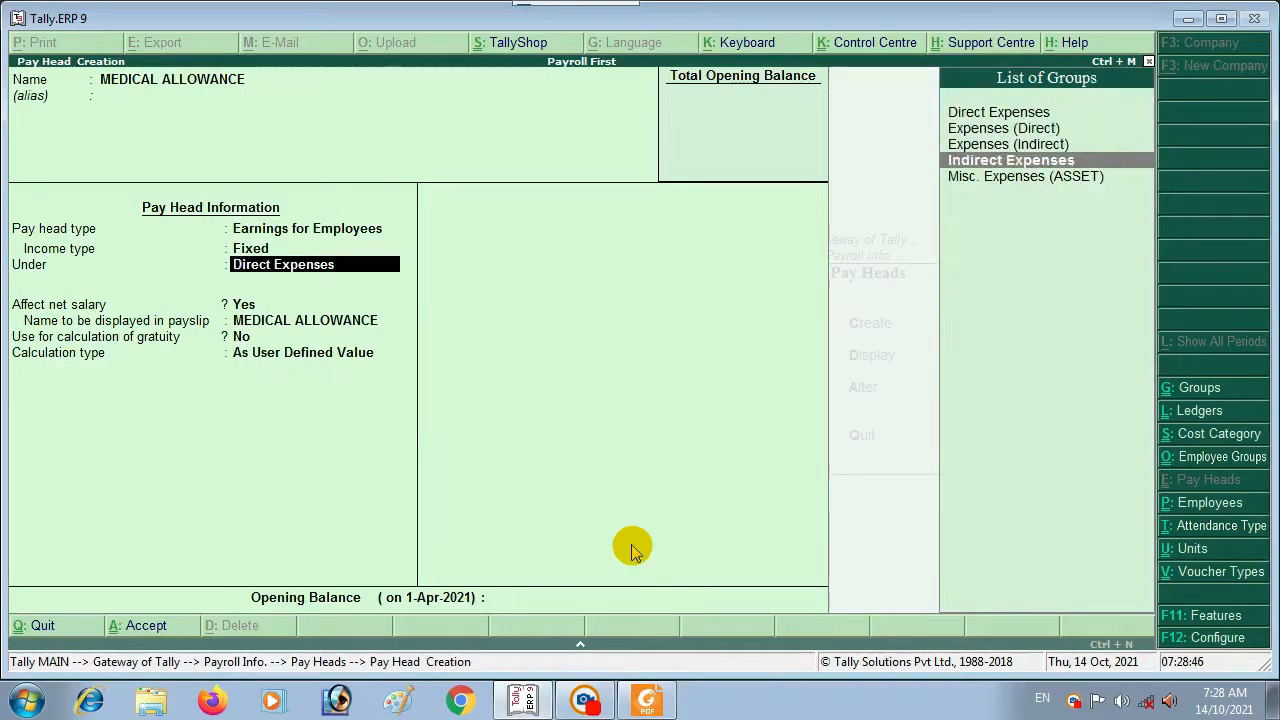
key(Return)
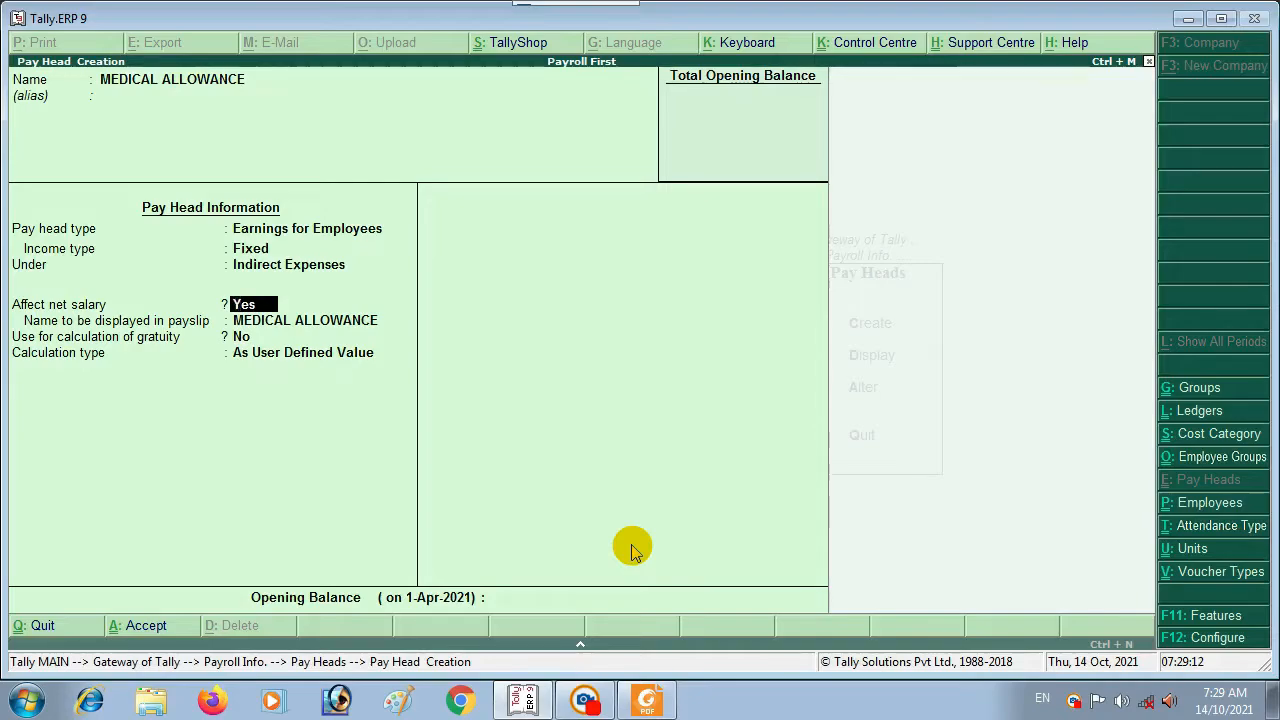
key(Return)
key(Return)
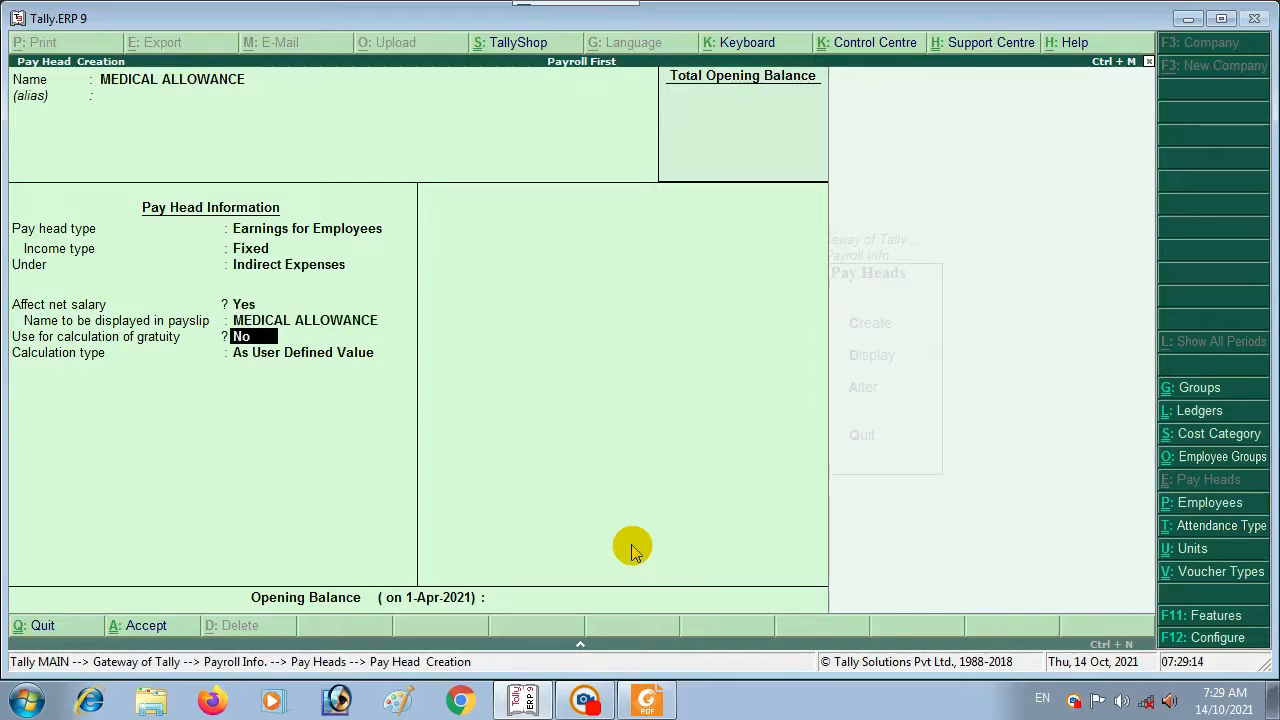
key(Return)
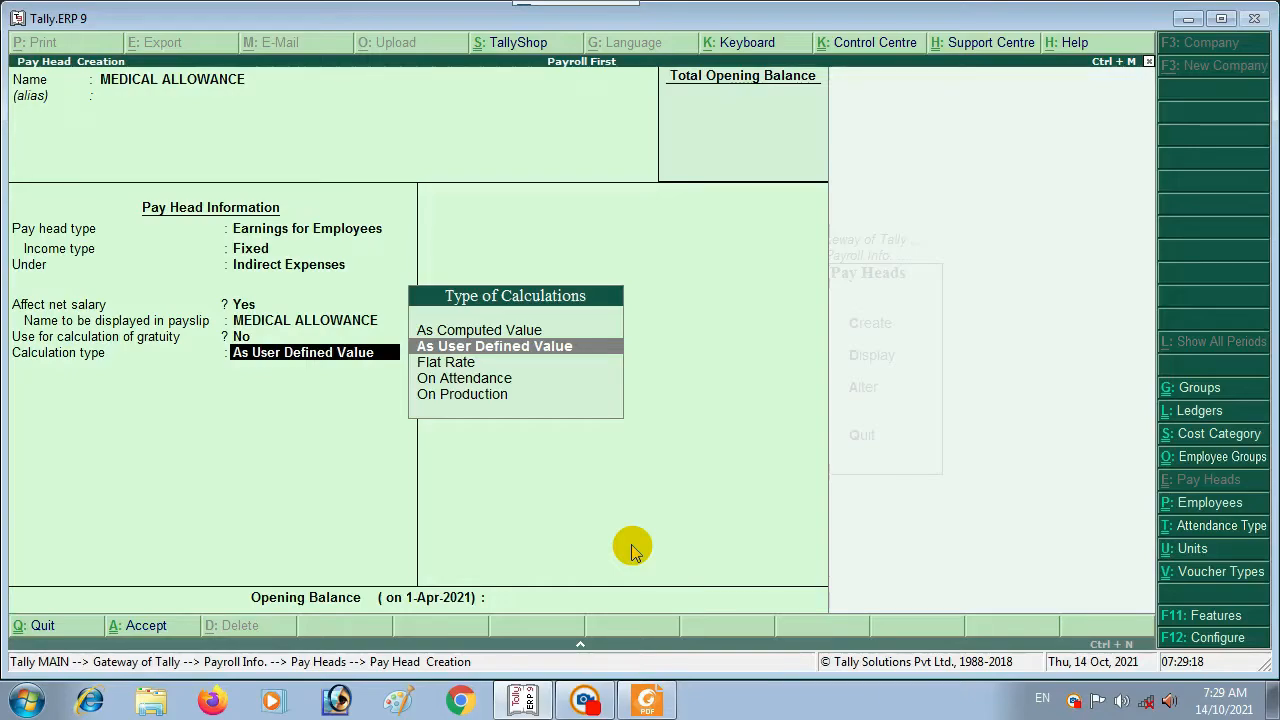
Step: Calculate MEDICAL ALLOWANCE On Attendance, with ABSENT counted as leave without pay
key(Down)
key(Down)
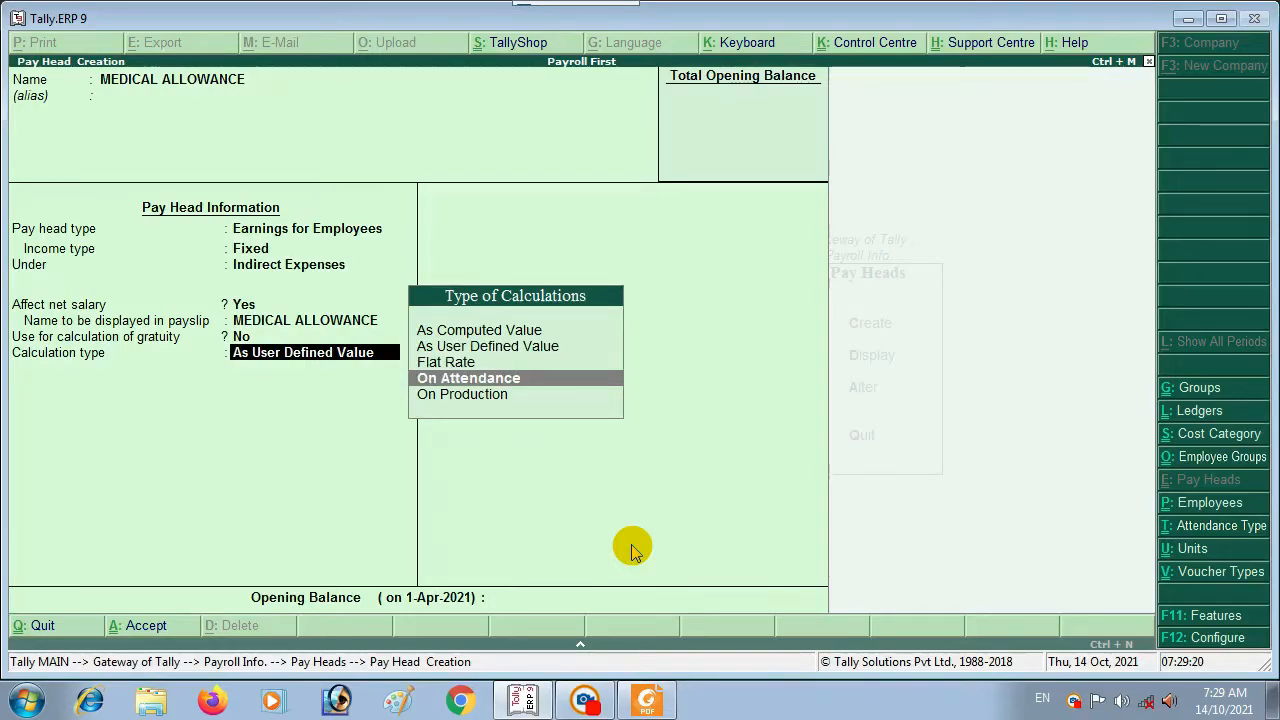
key(Return)
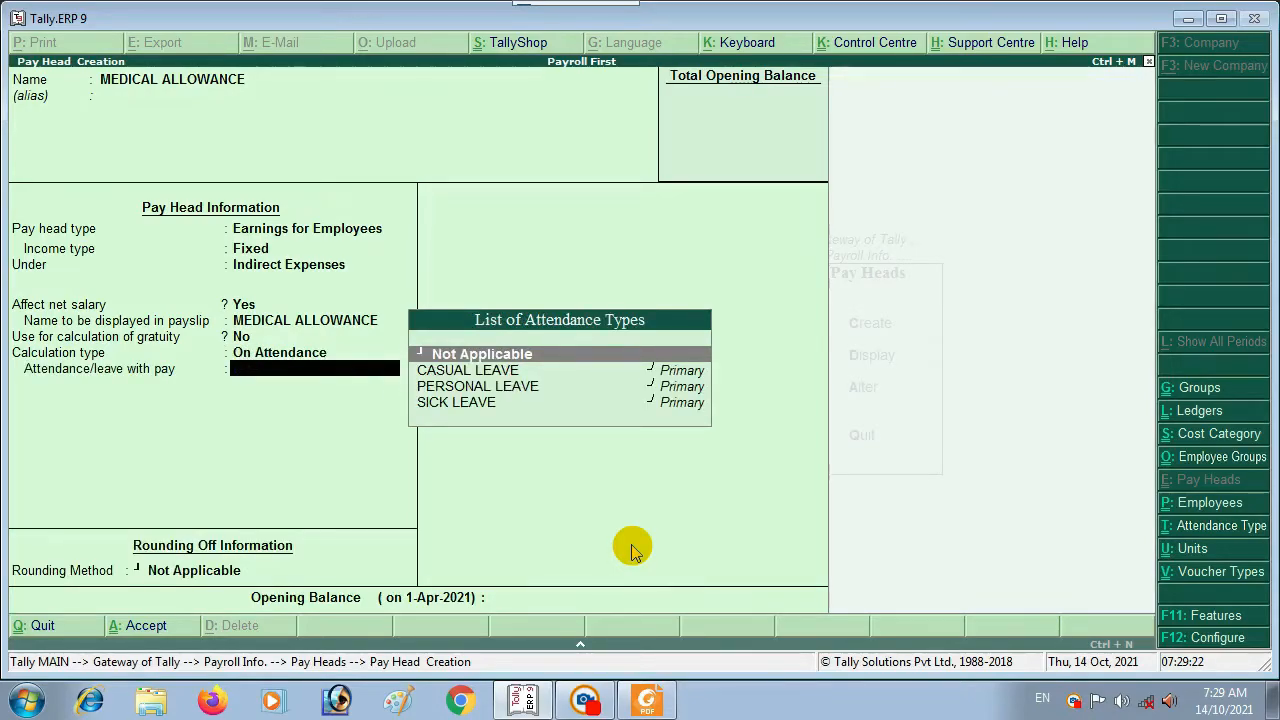
key(Return)
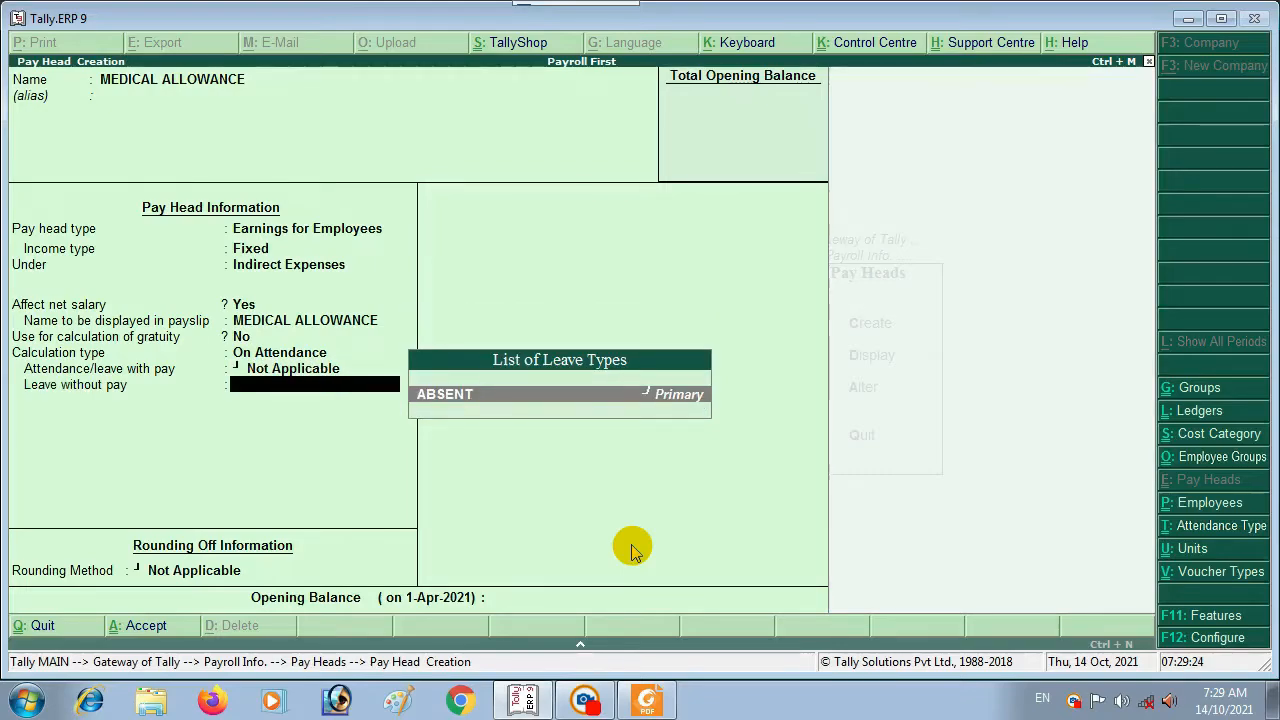
key(Return)
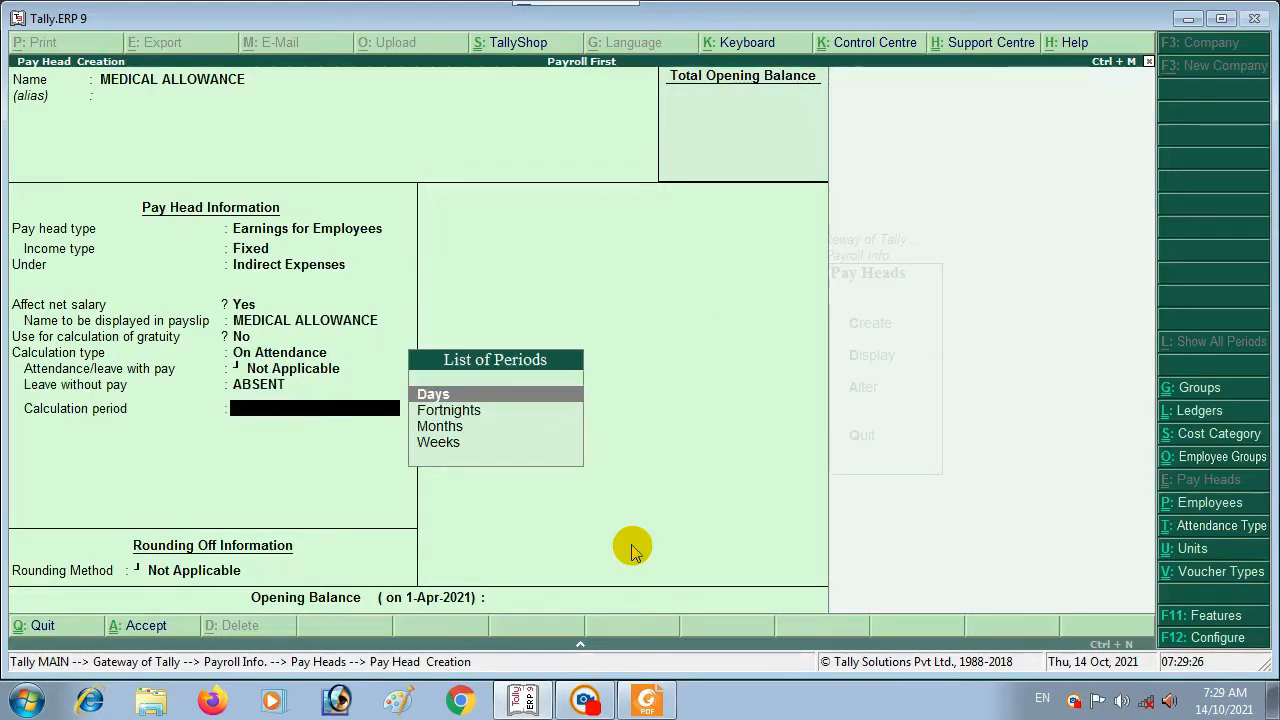
Step: Use Months, As per Calendar Period and no rounding, then save the pay head
key(Down)
key(Down)
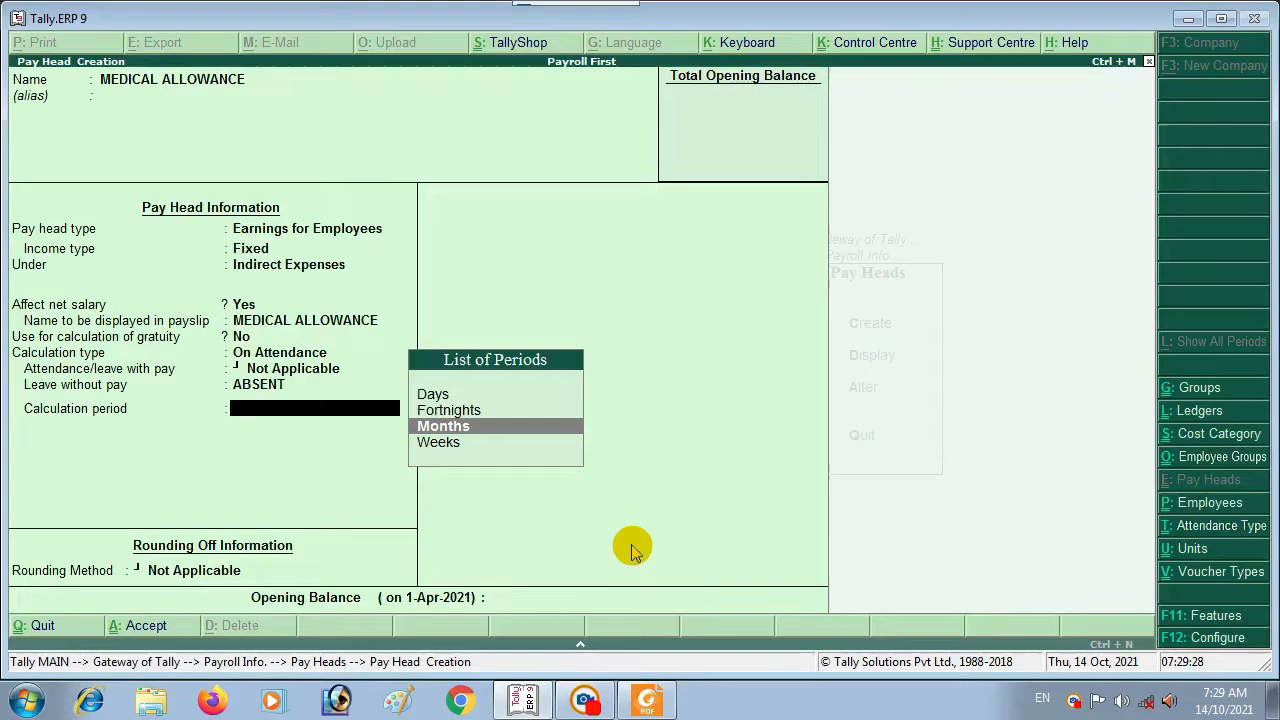
key(Return)
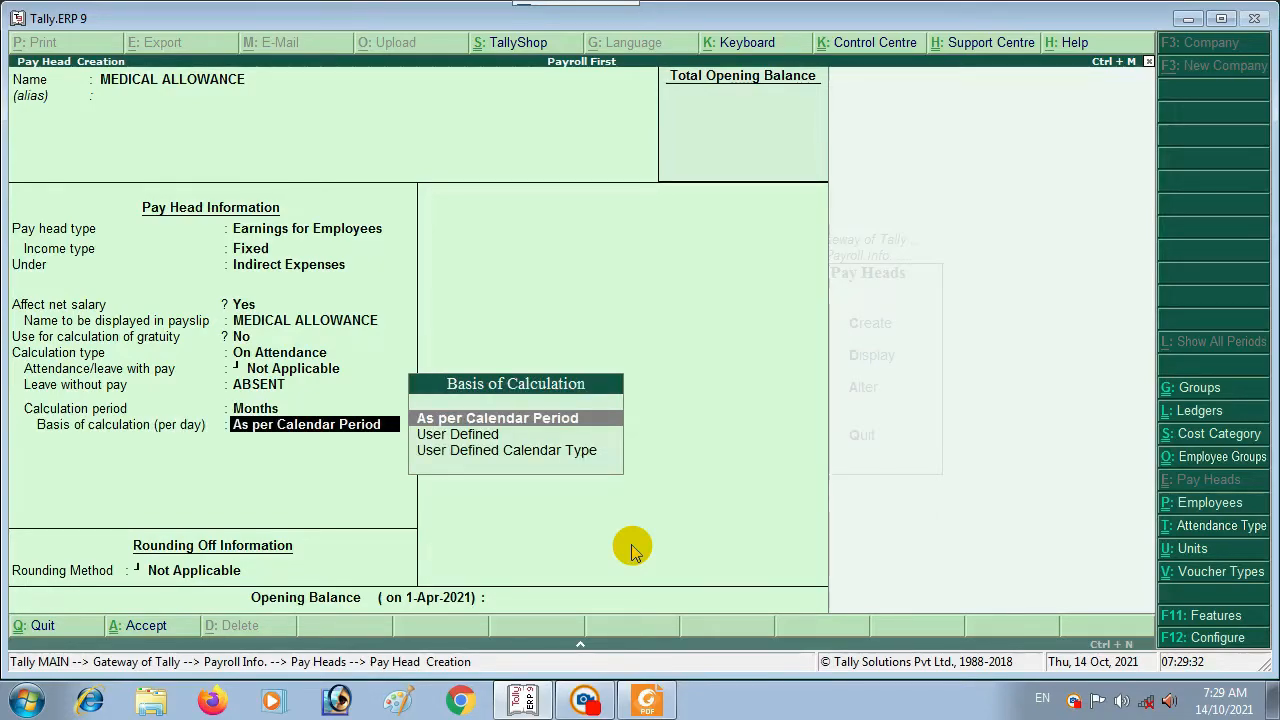
key(Down)
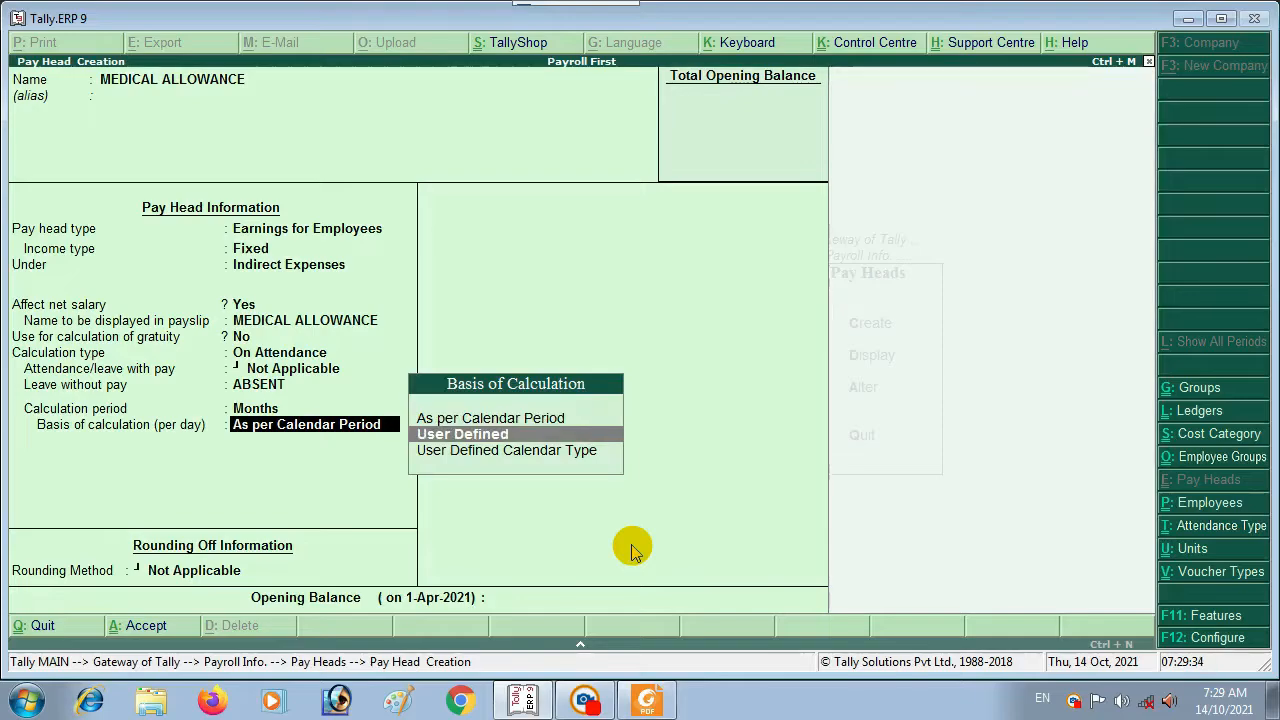
key(Up)
key(Return)
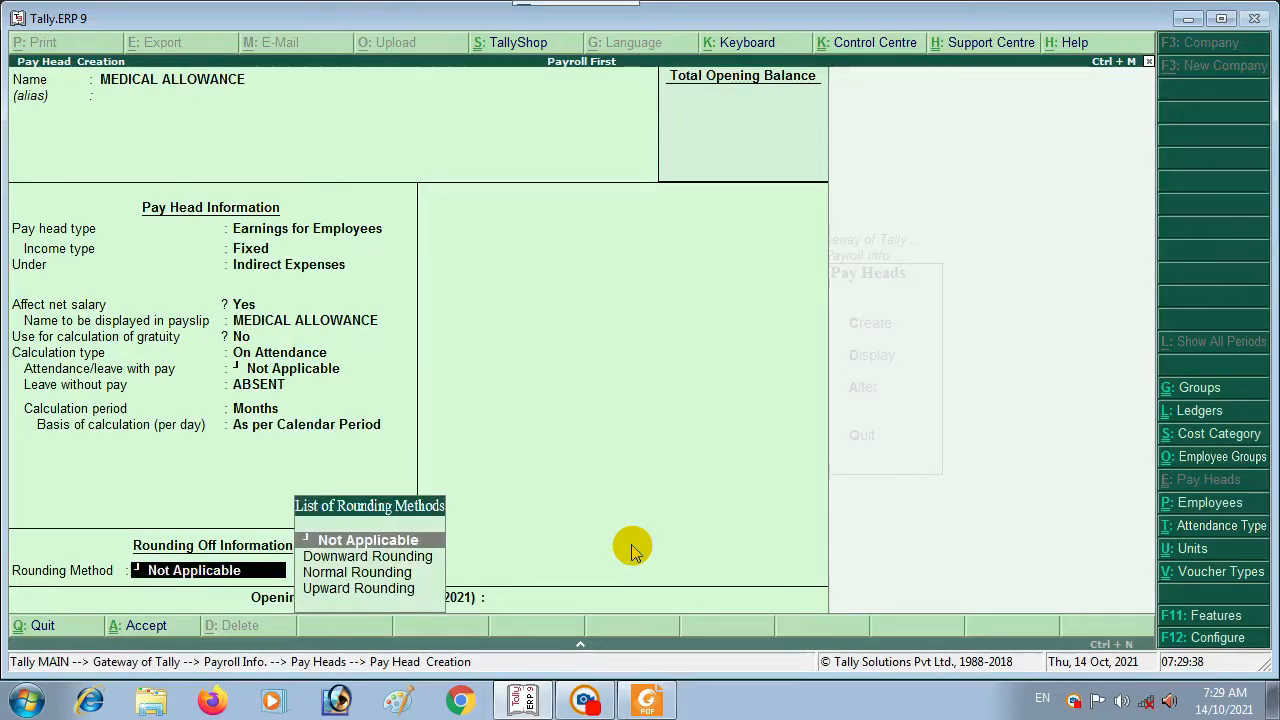
key(Return)
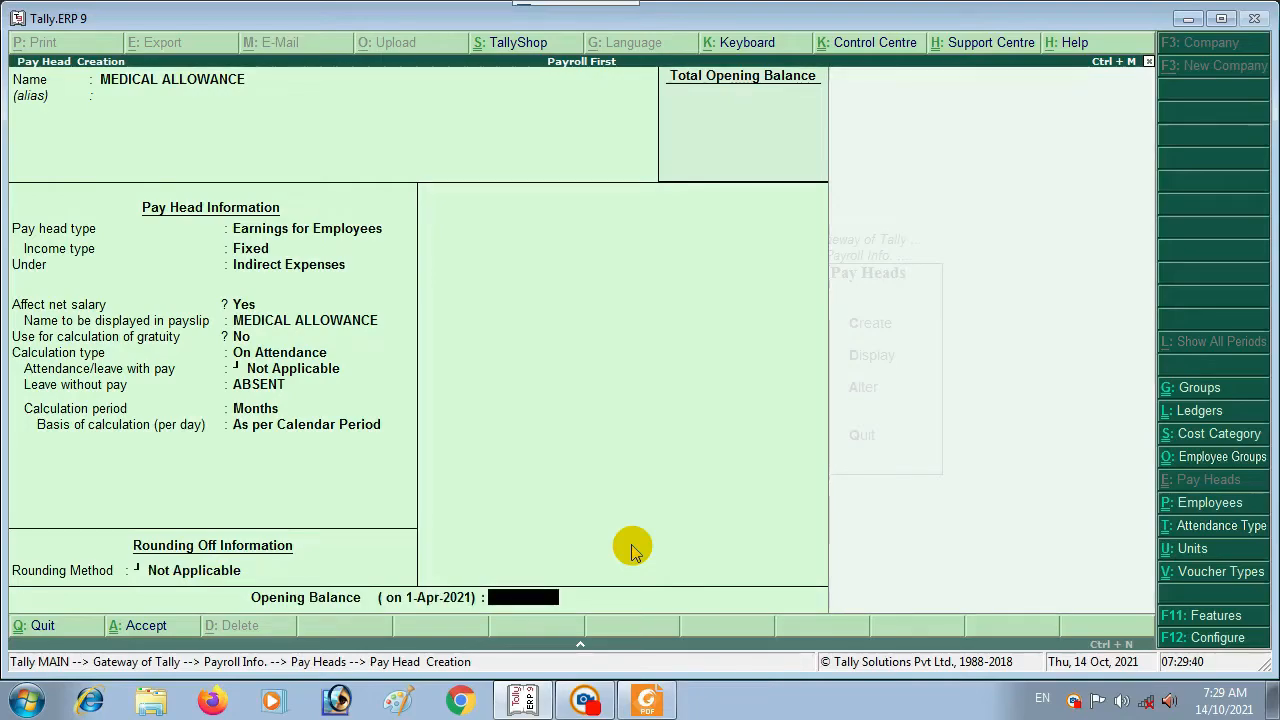
key(Return)
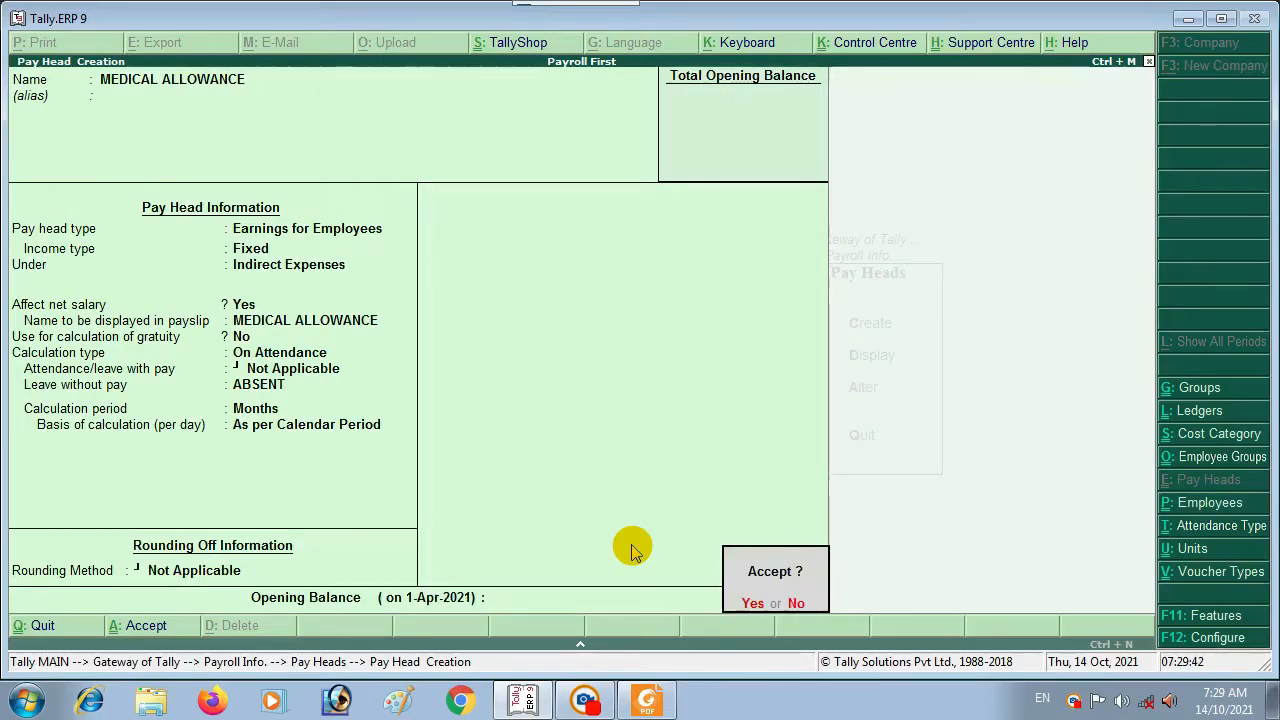
key(Return)
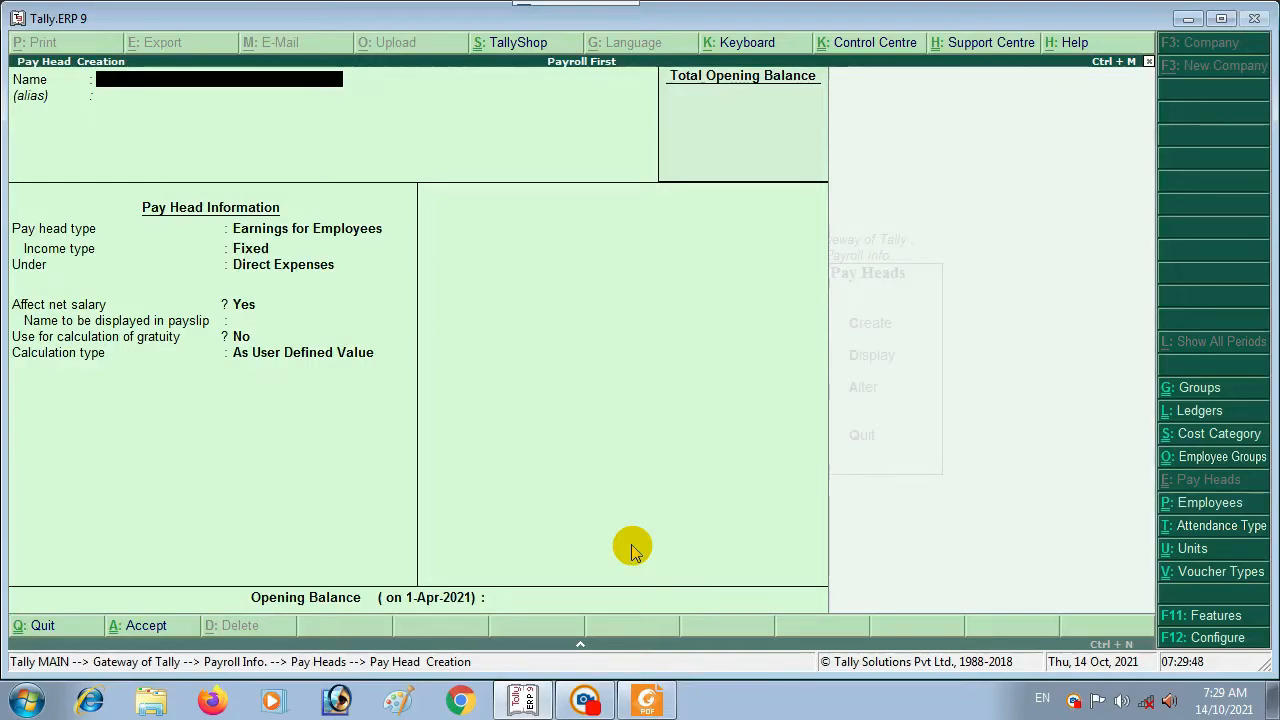
Step: Create CONVENCE ALLOWANCE as a Fixed Earnings for Employees pay head under Indirect Expenses
text(C)
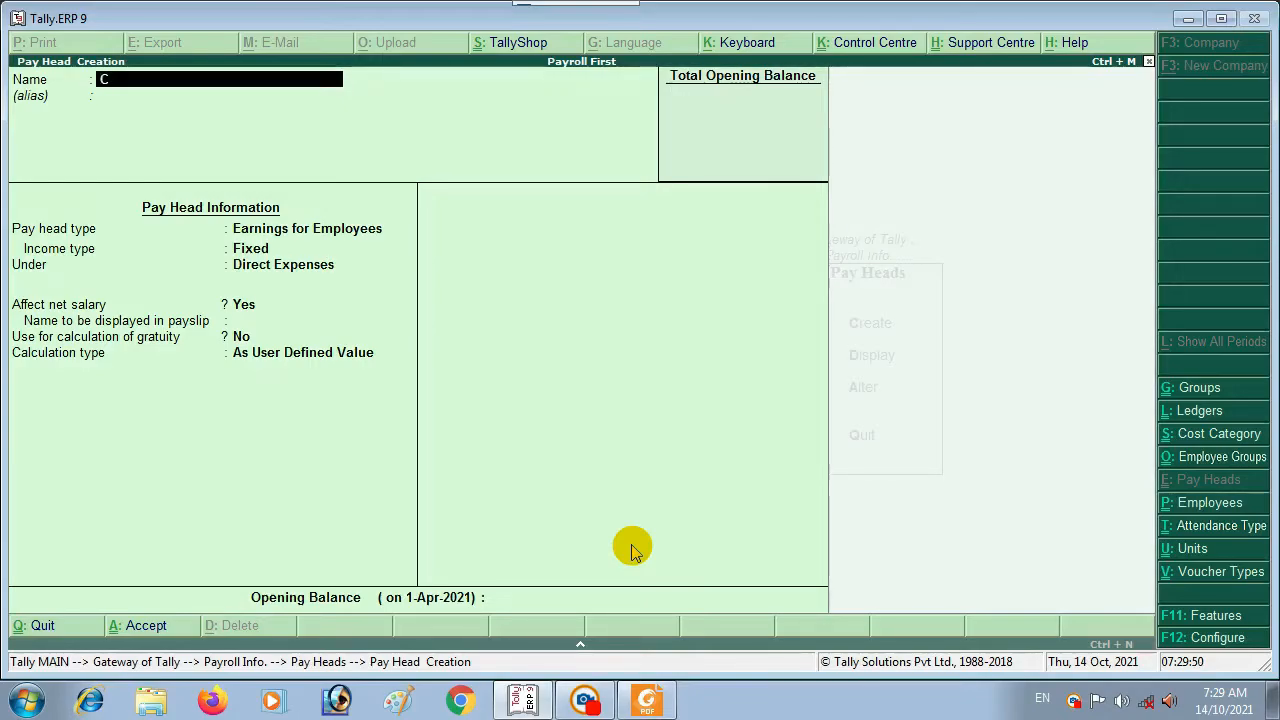
text(ON)
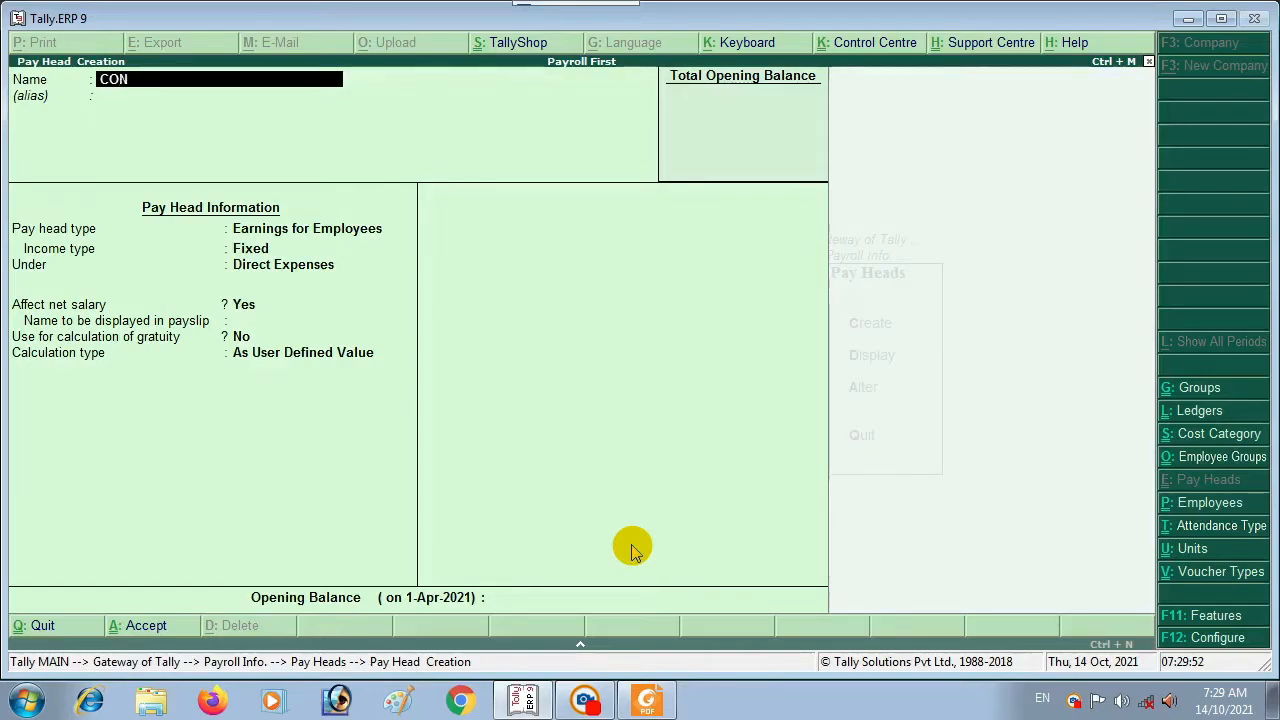
text(VENCE ALLOWANCE)
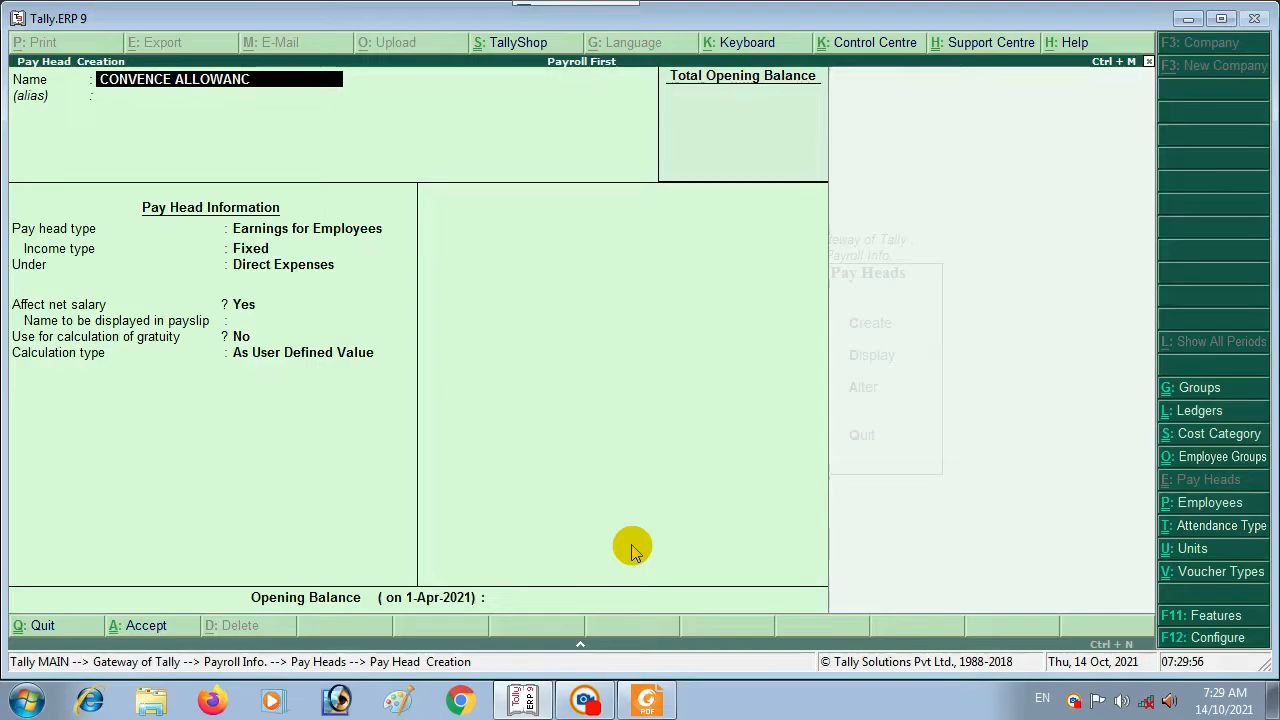
key(Return)
key(Return)
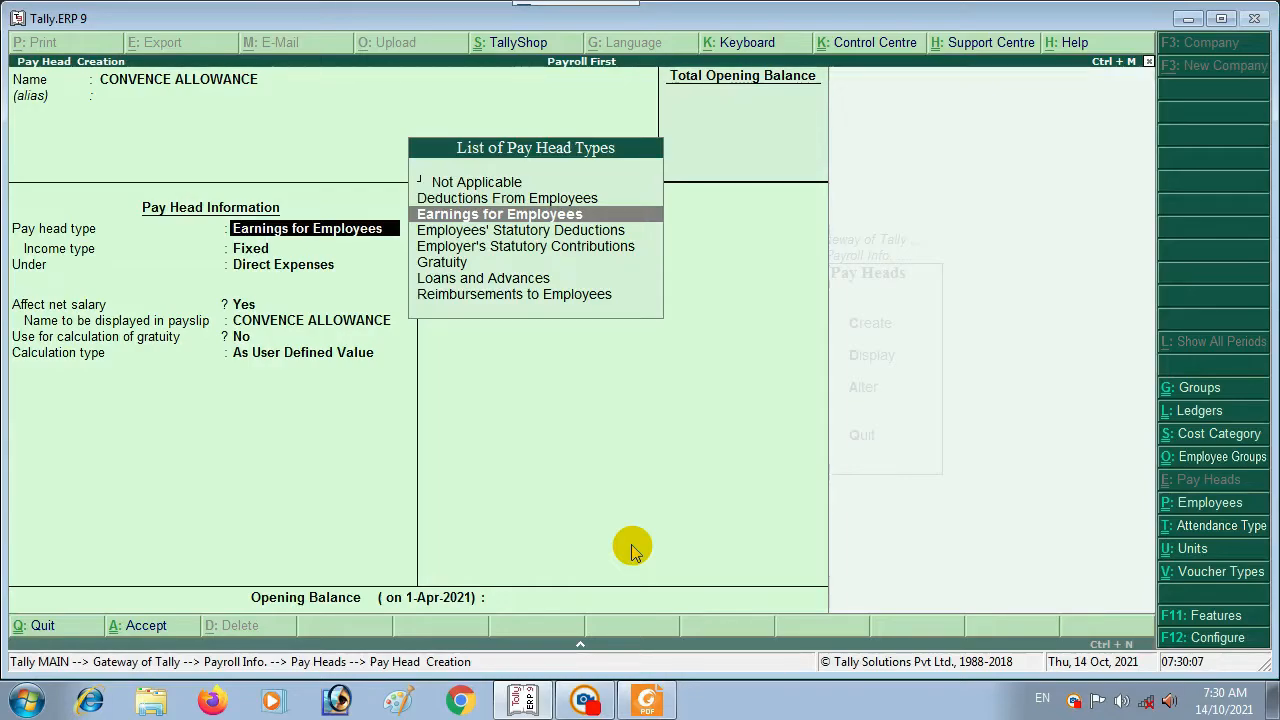
key(Return)
key(Return)
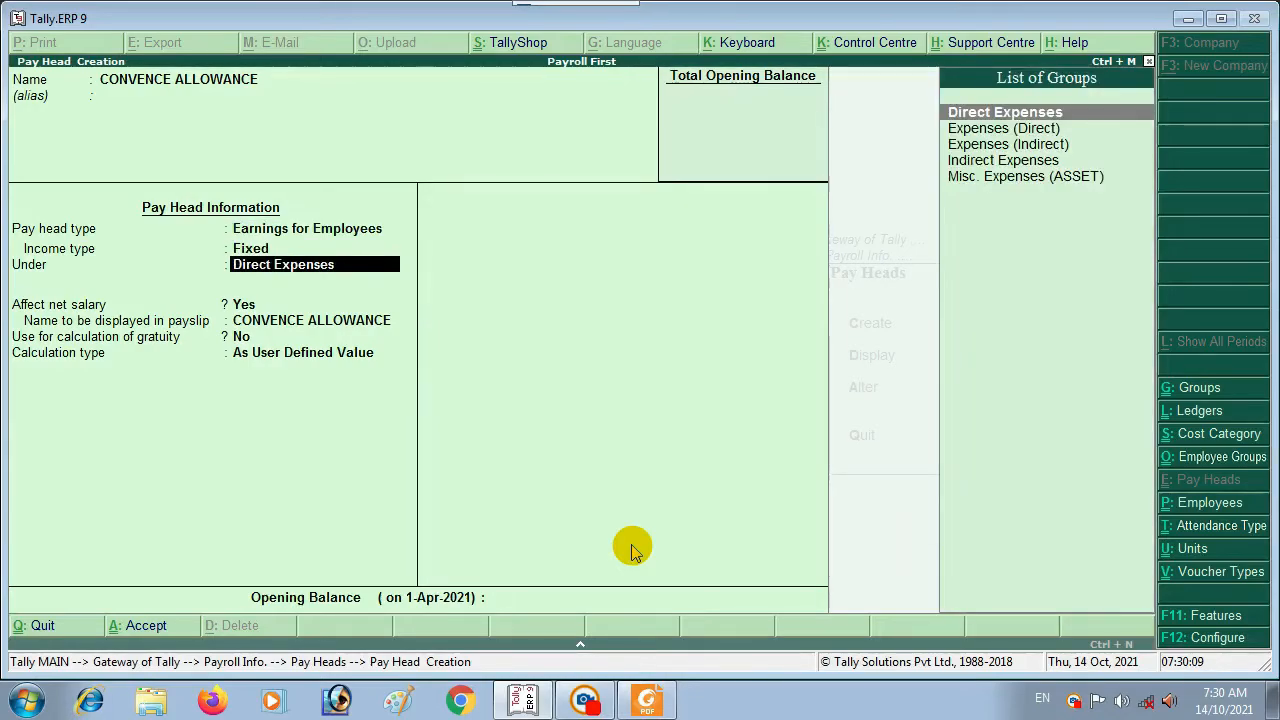
key(Down)
key(Down)
key(Down)
key(Return)
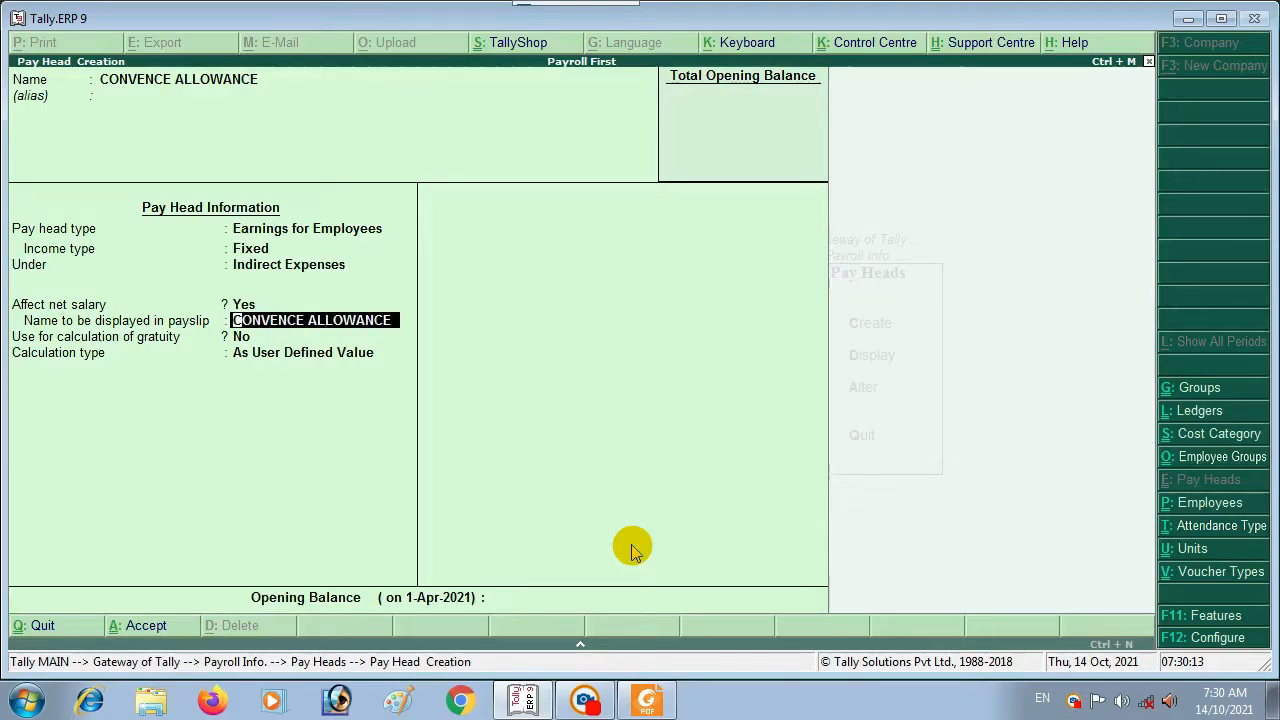
key(Return)
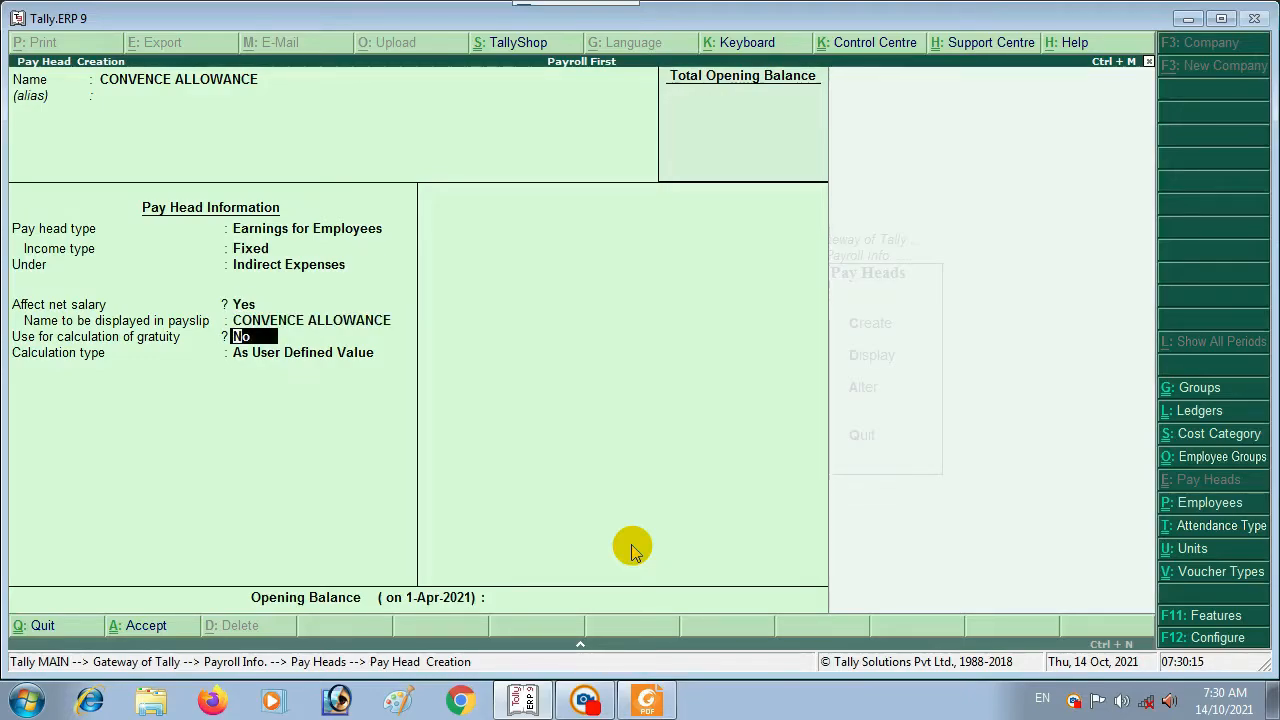
key(Return)
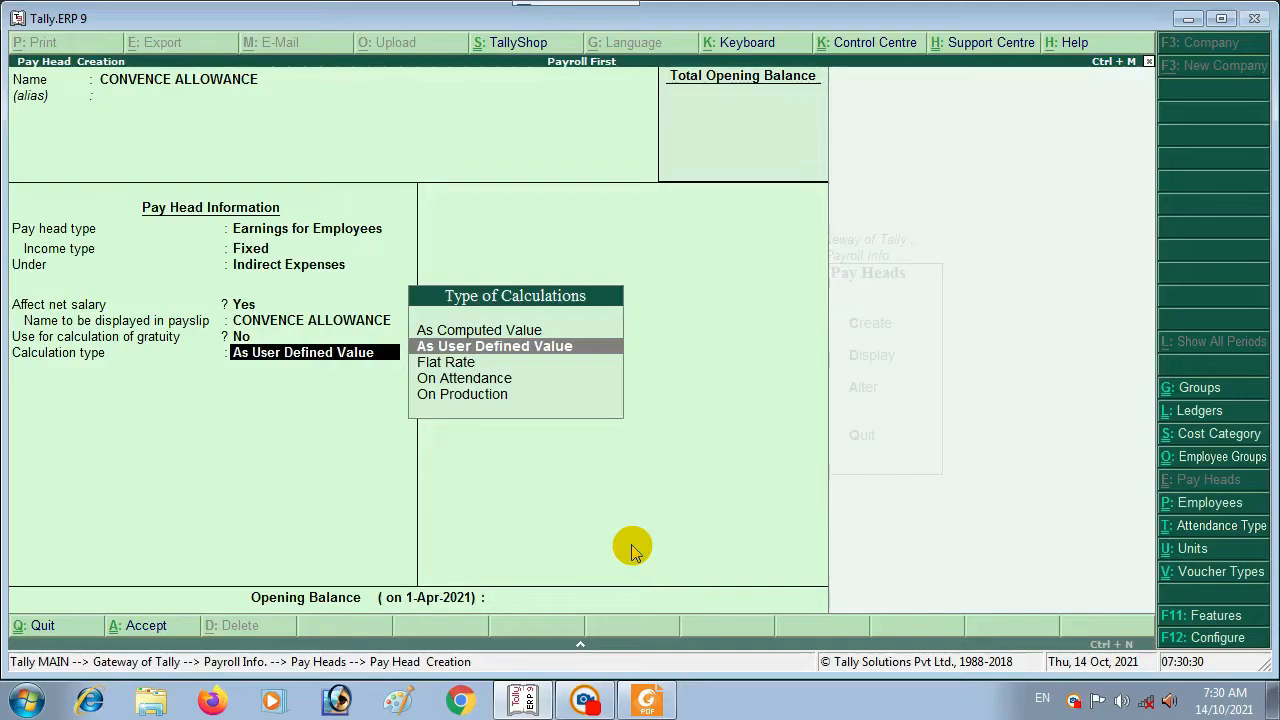
Step: Calculate it at a Flat Rate per Months with no rounding, ready to accept
key(Down)
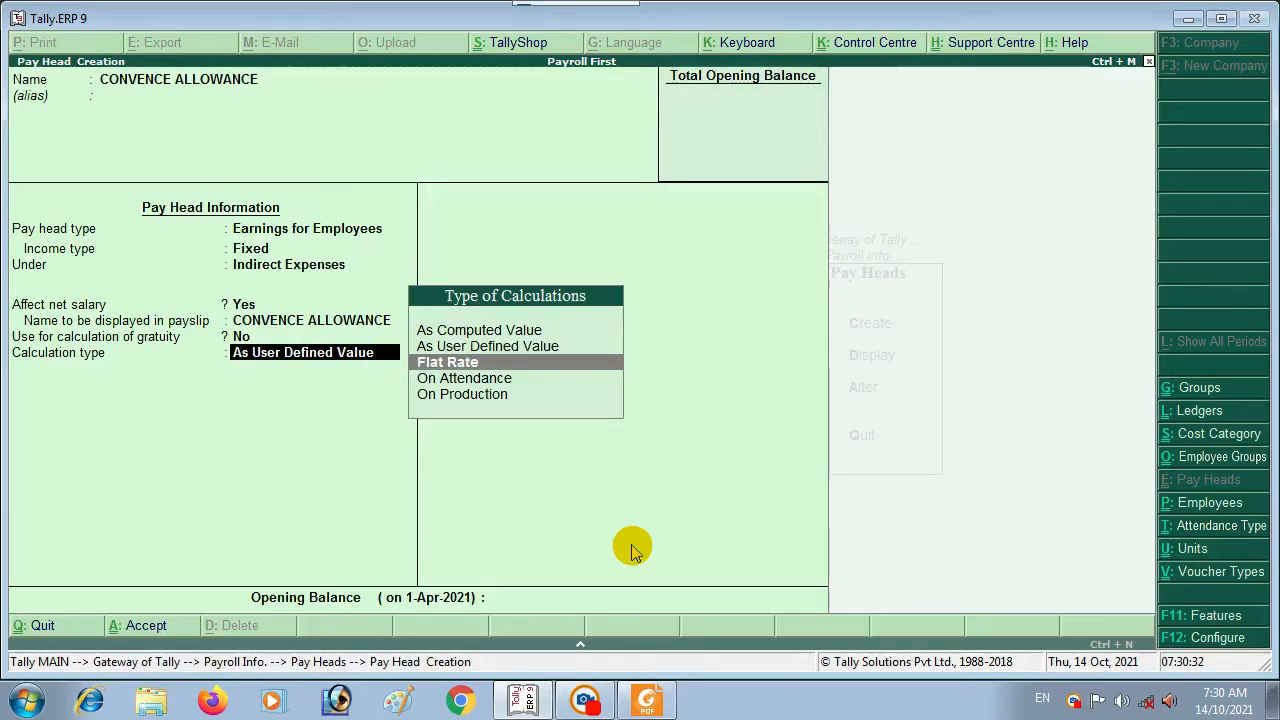
key(Return)
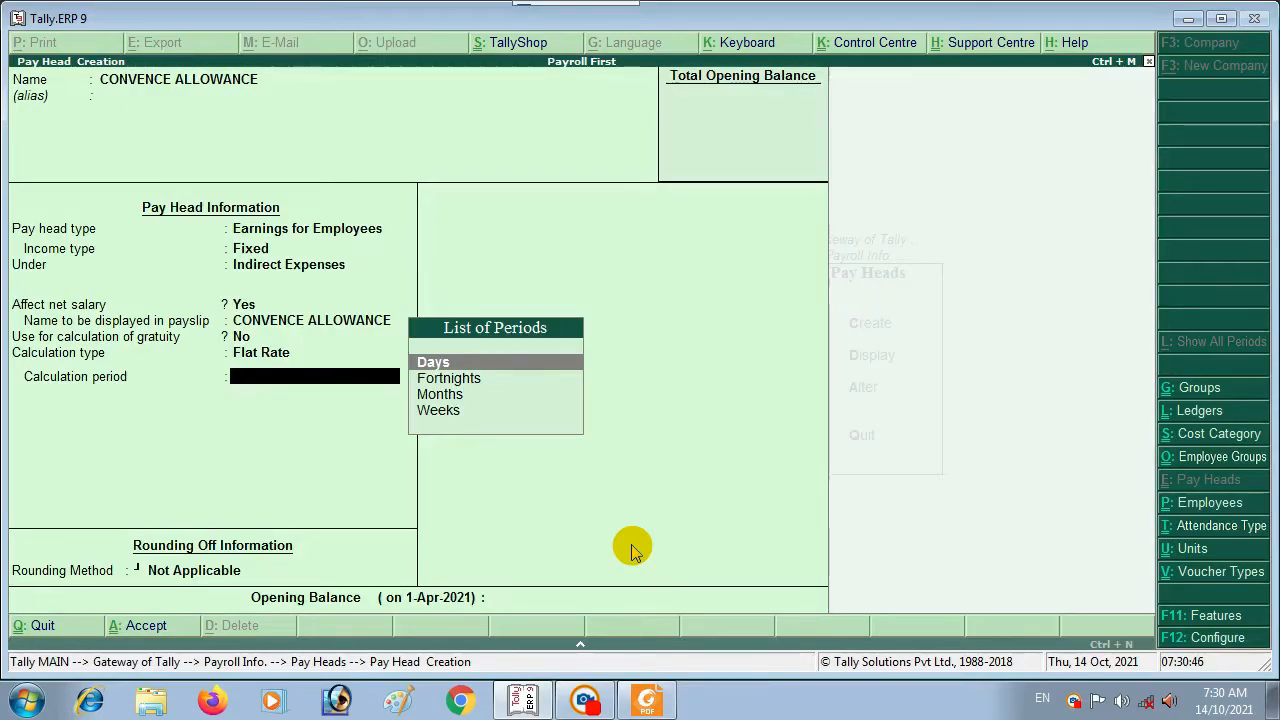
key(Down)
key(Down)
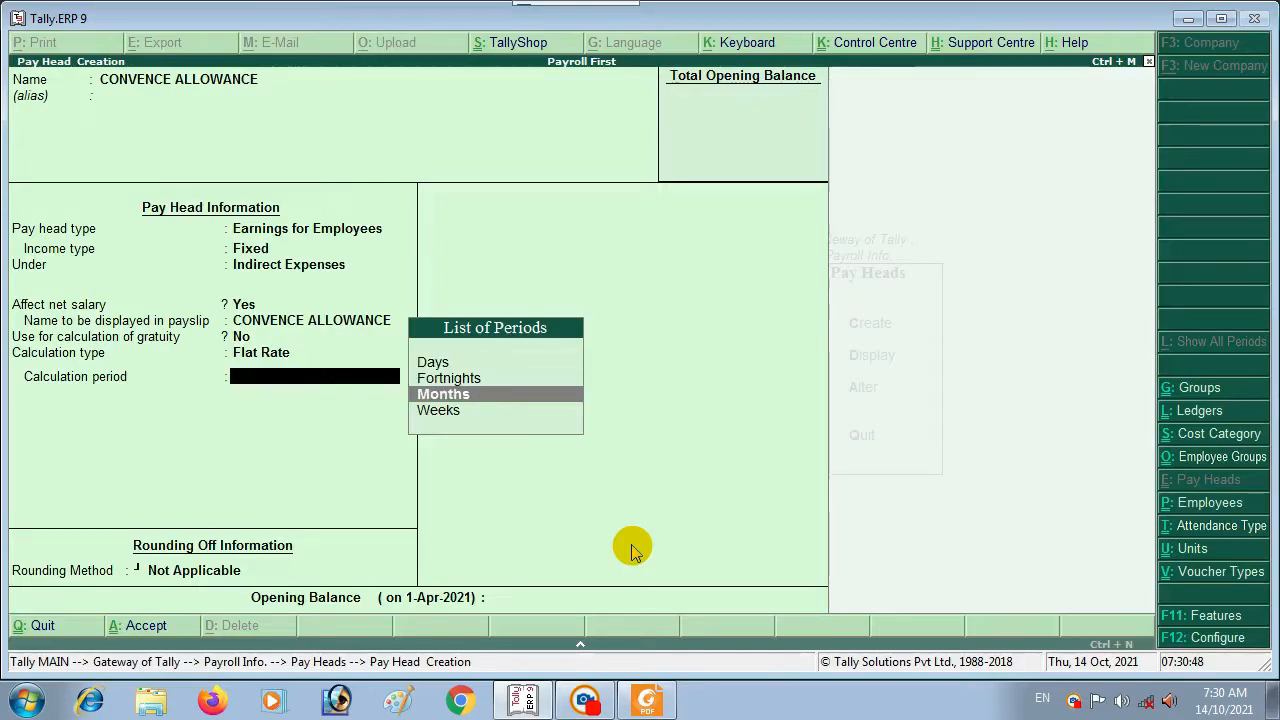
key(Return)
key(Return)
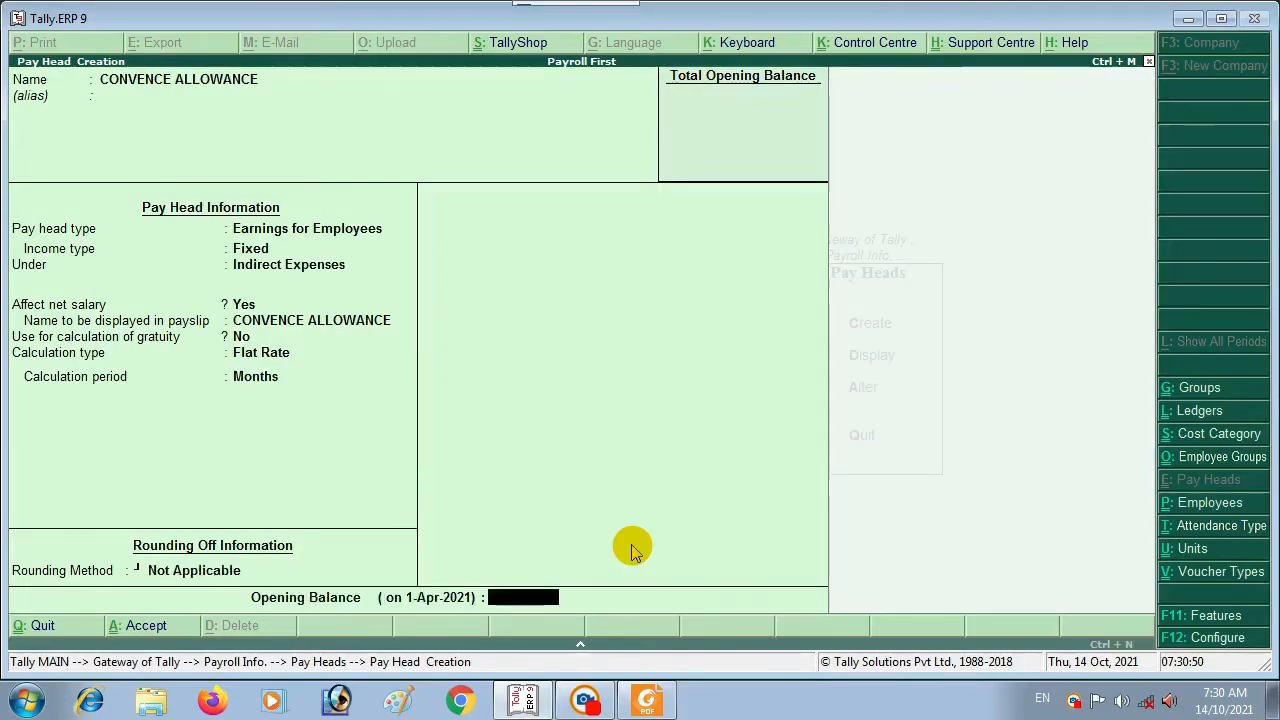
key(Return)
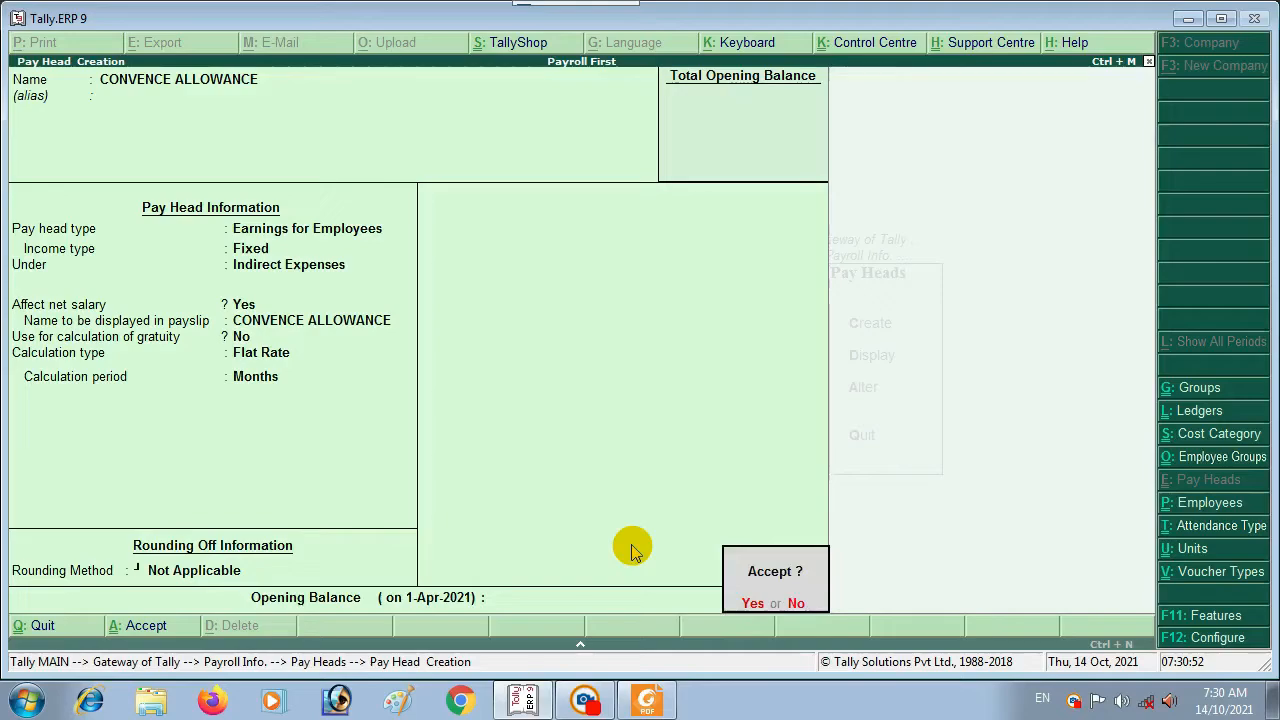
key(Return)
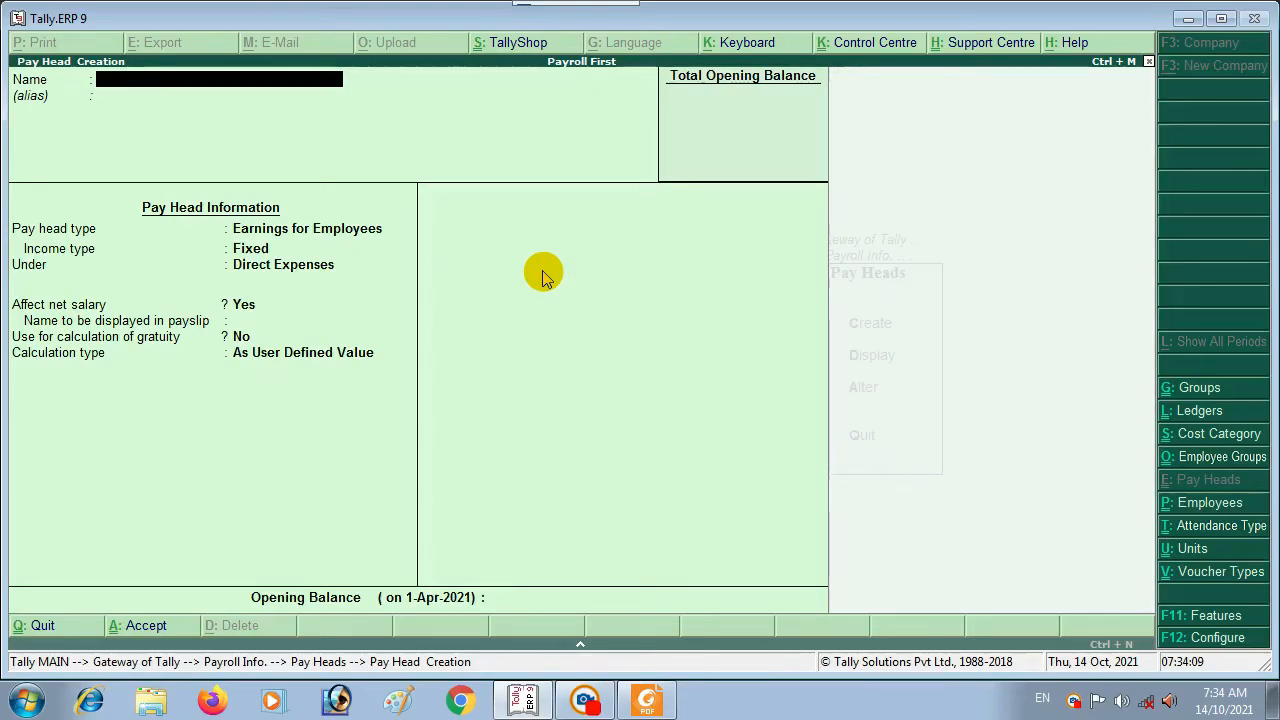
text(EMPLOYOY)
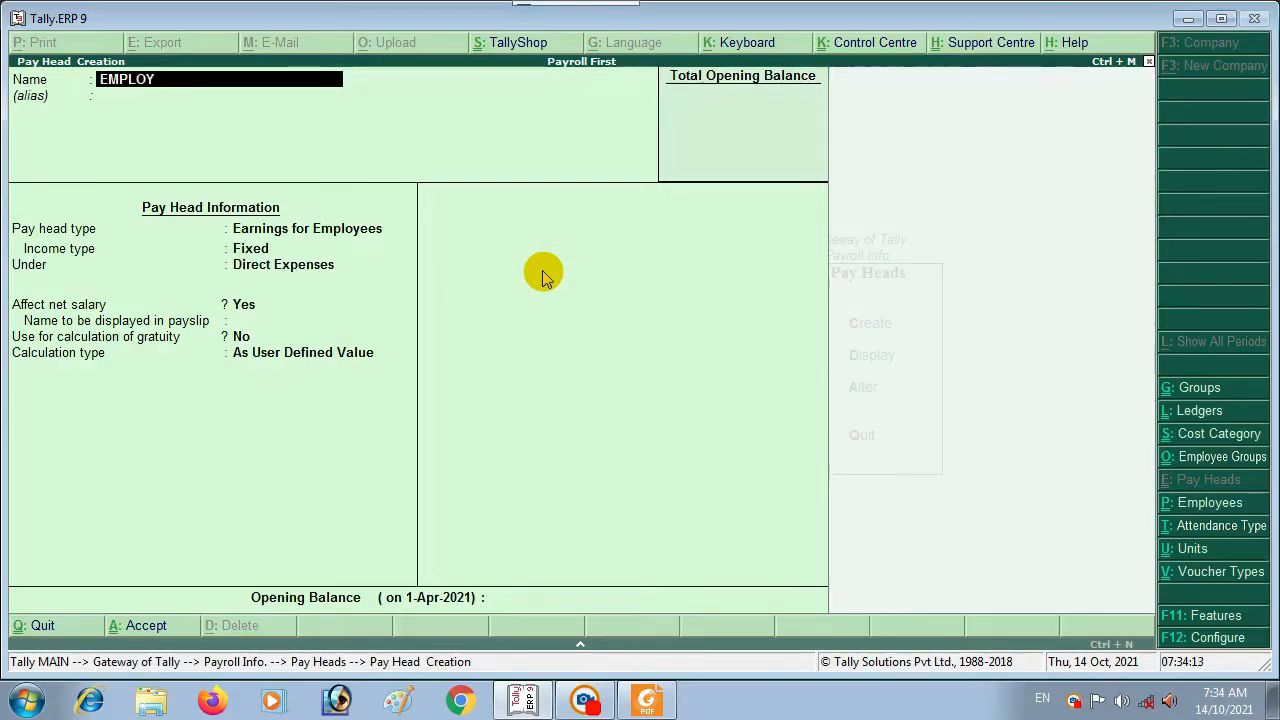
text(EE'S PF)
key(BackSpace)
text(.F. @12)
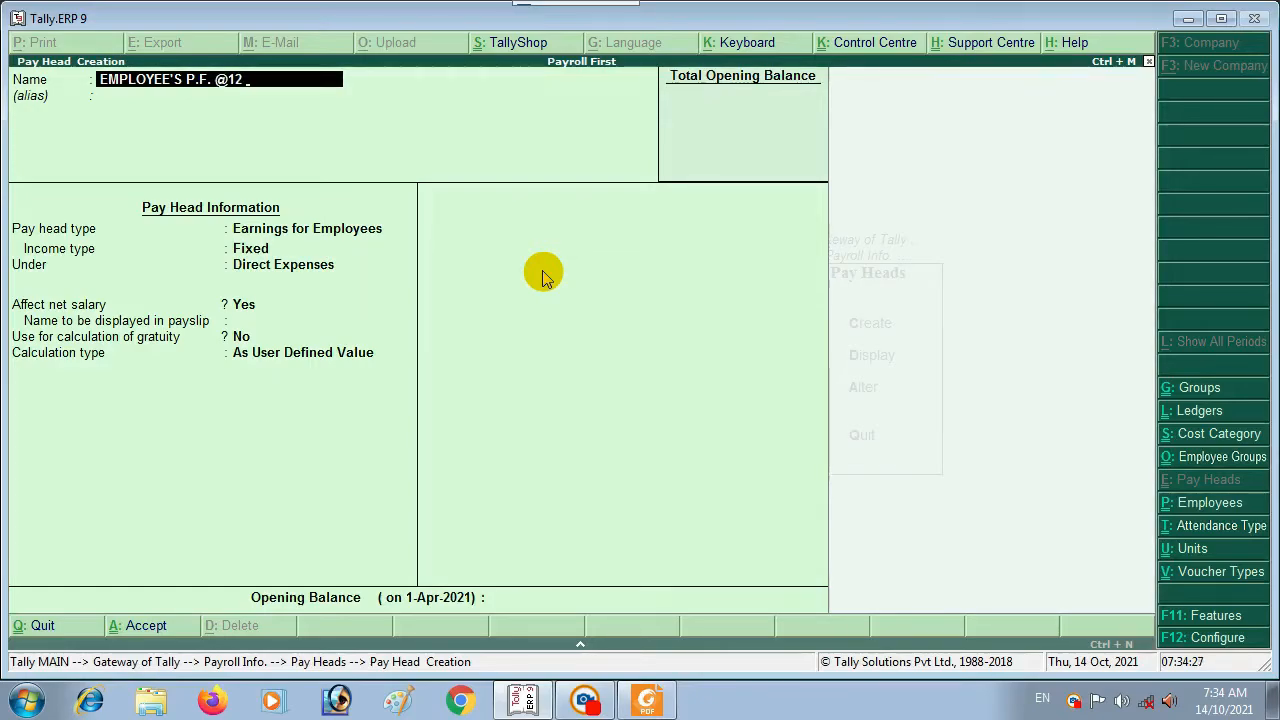
text( %)
key(Return)
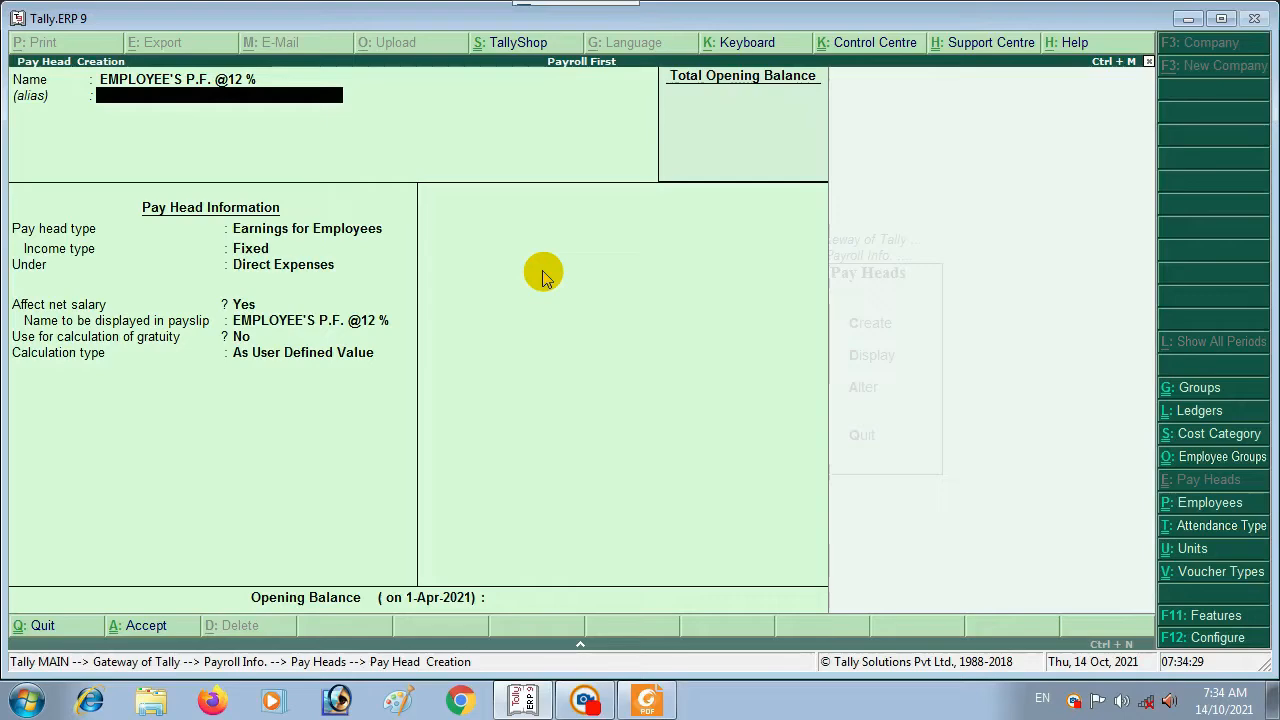
Step: Choose Employees' Statutory Deductions as the pay head type
key(Return)
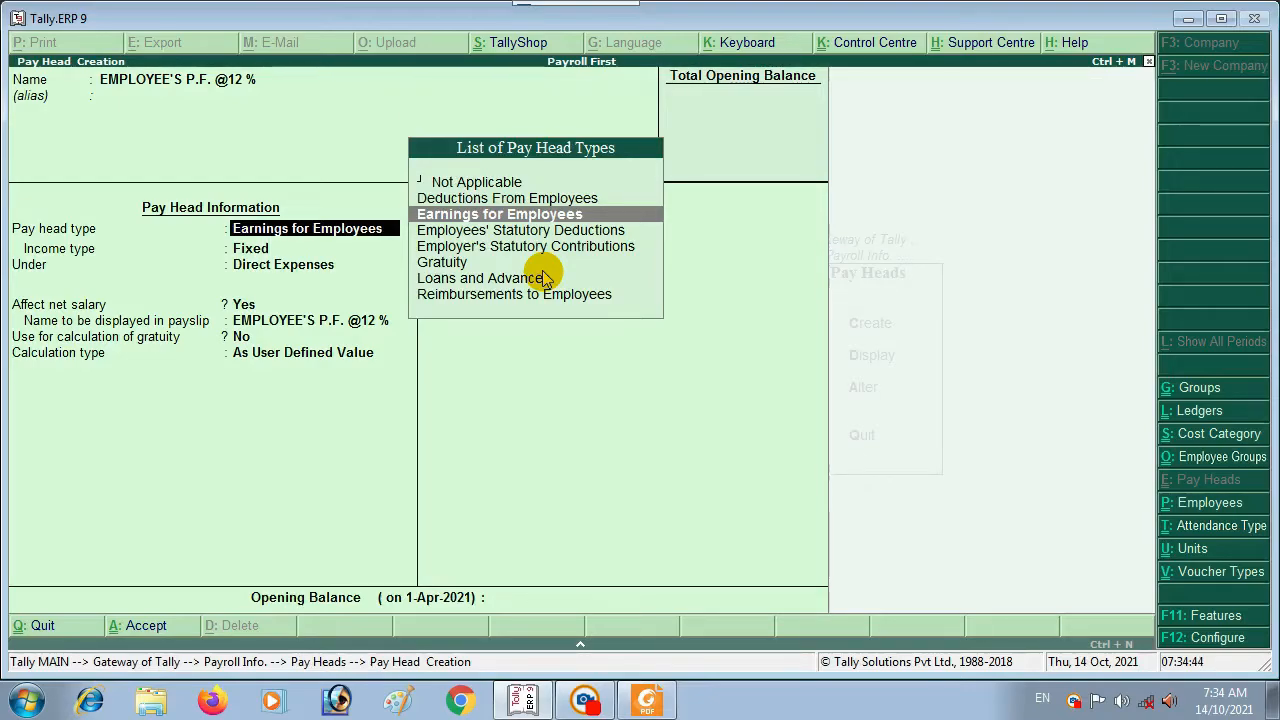
key(Down)
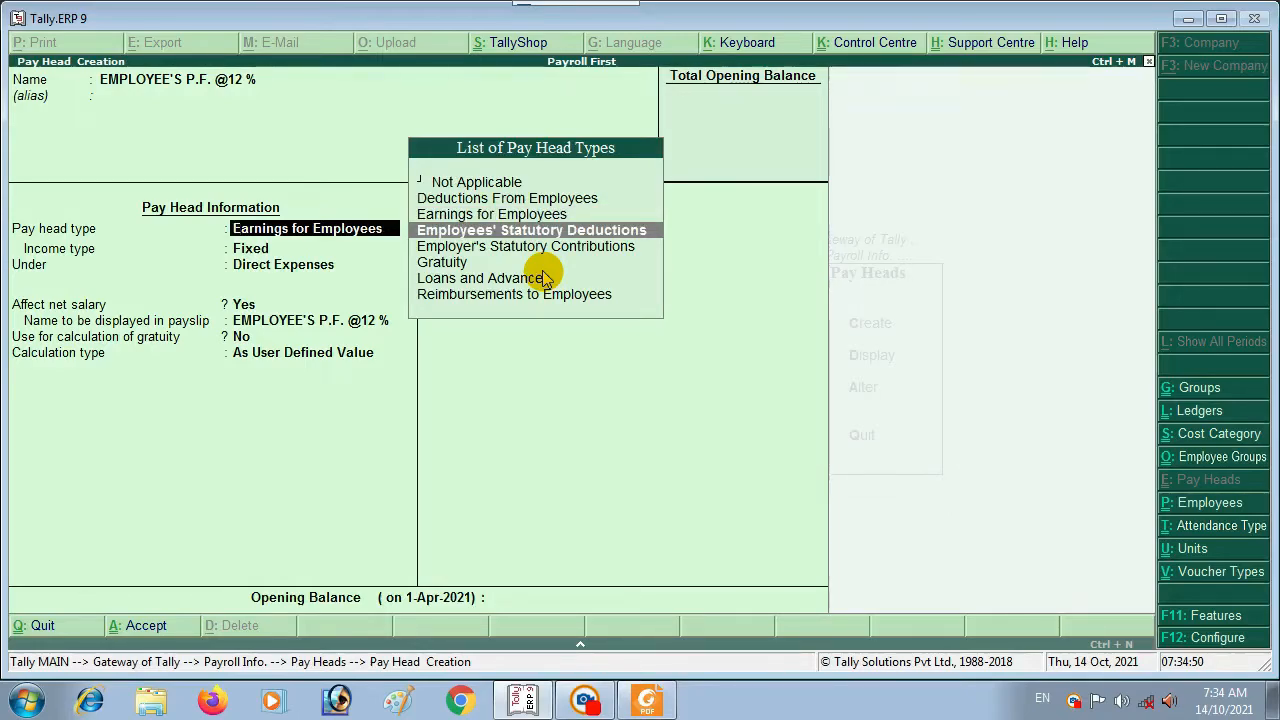
key(Return)
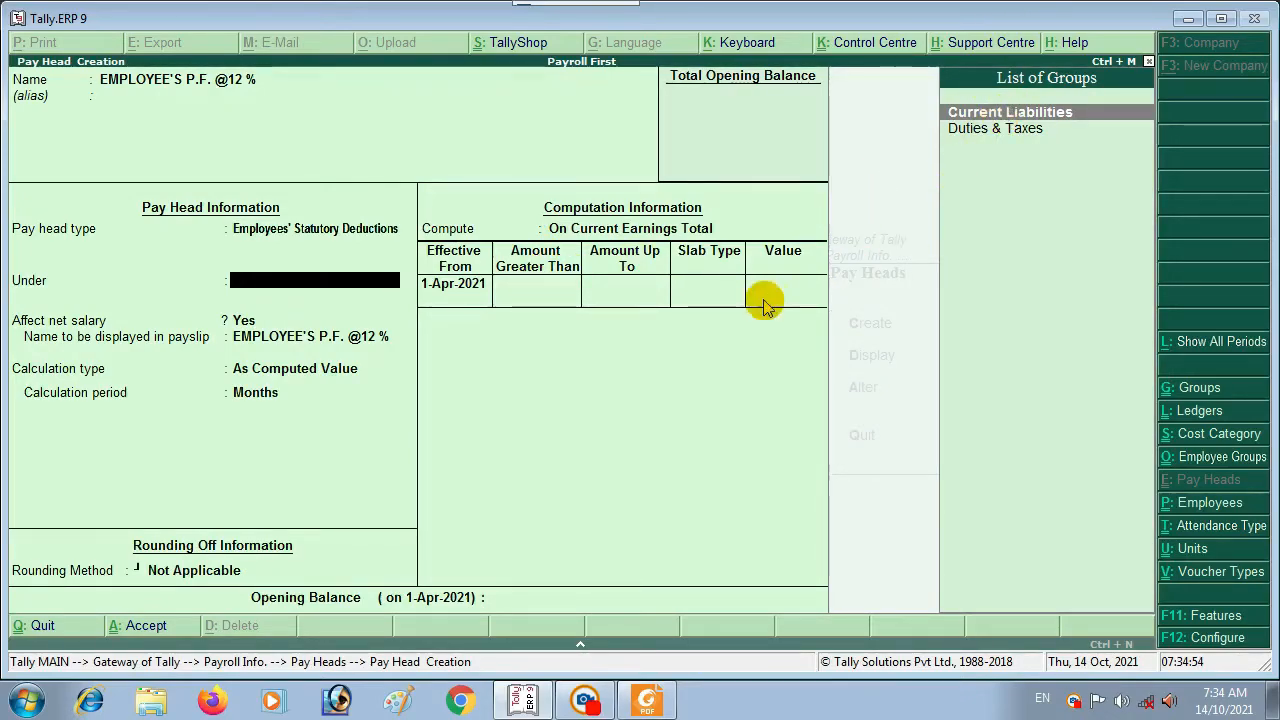
Step: File the PF deduction under Current Liabilities and compute it On Specified Formula
key(Return)
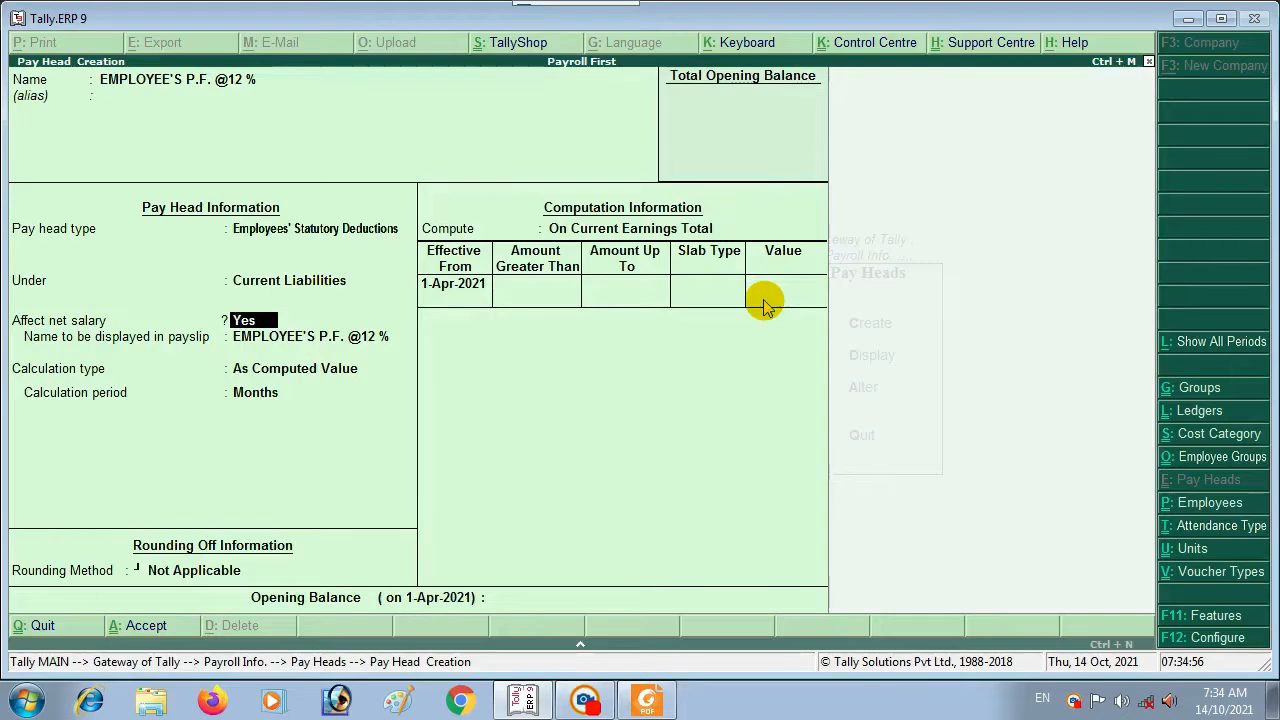
key(Return)
key(Return)
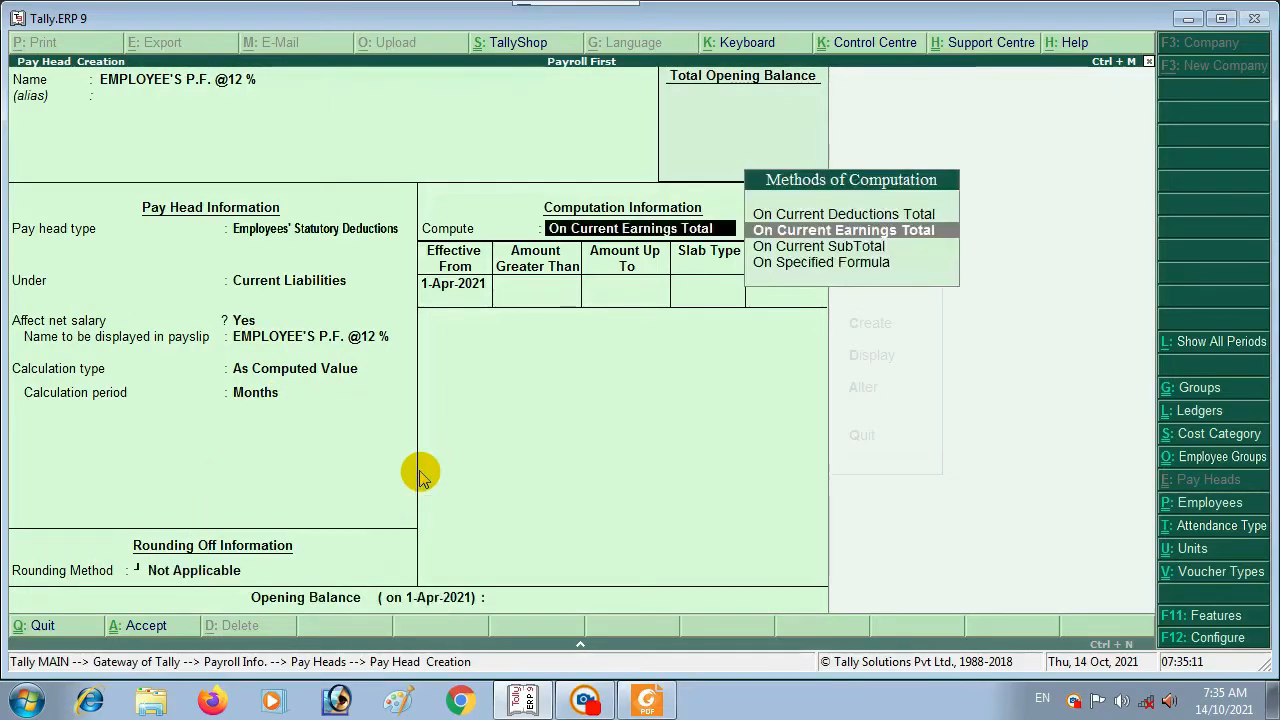
key(Return)
key(Down)
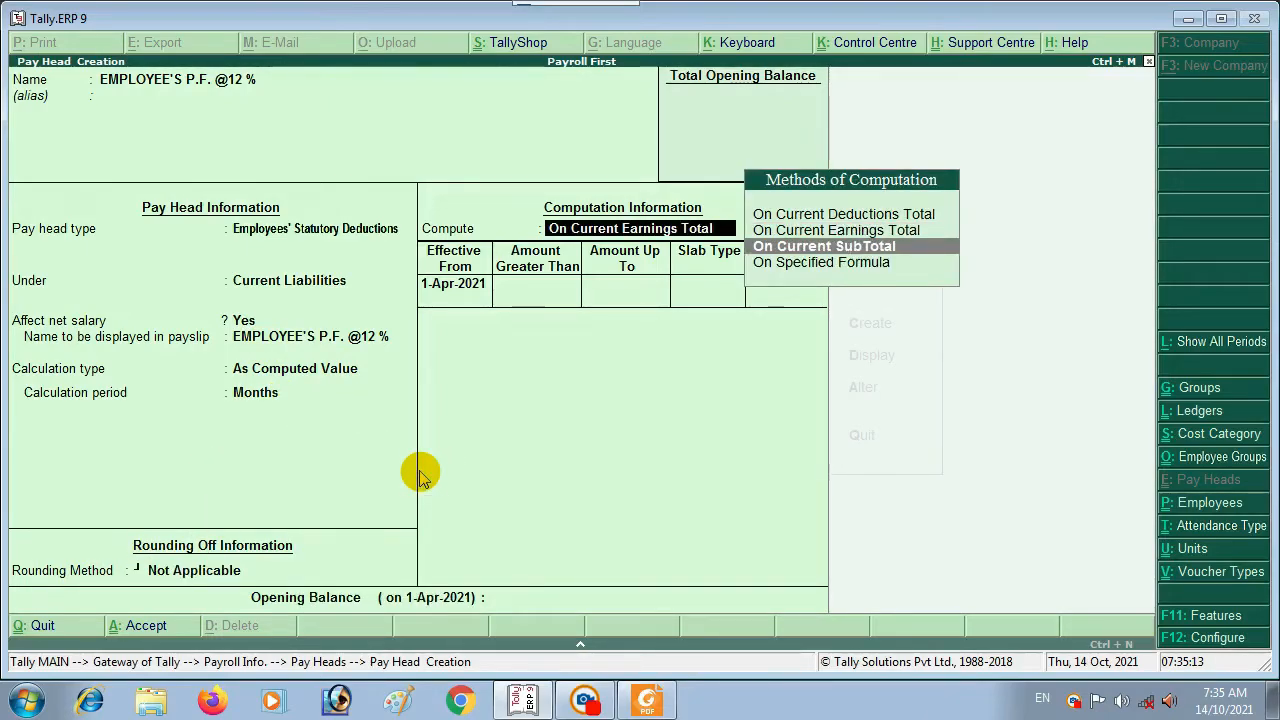
key(Down)
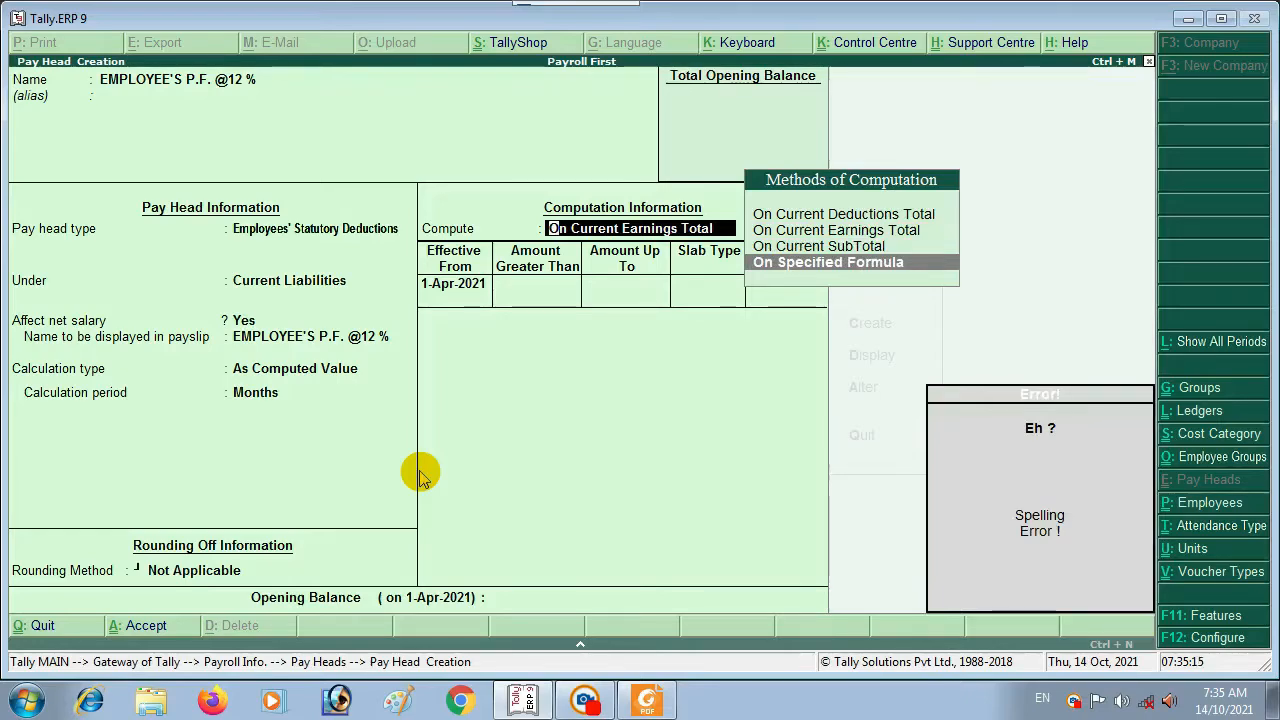
key(Return)
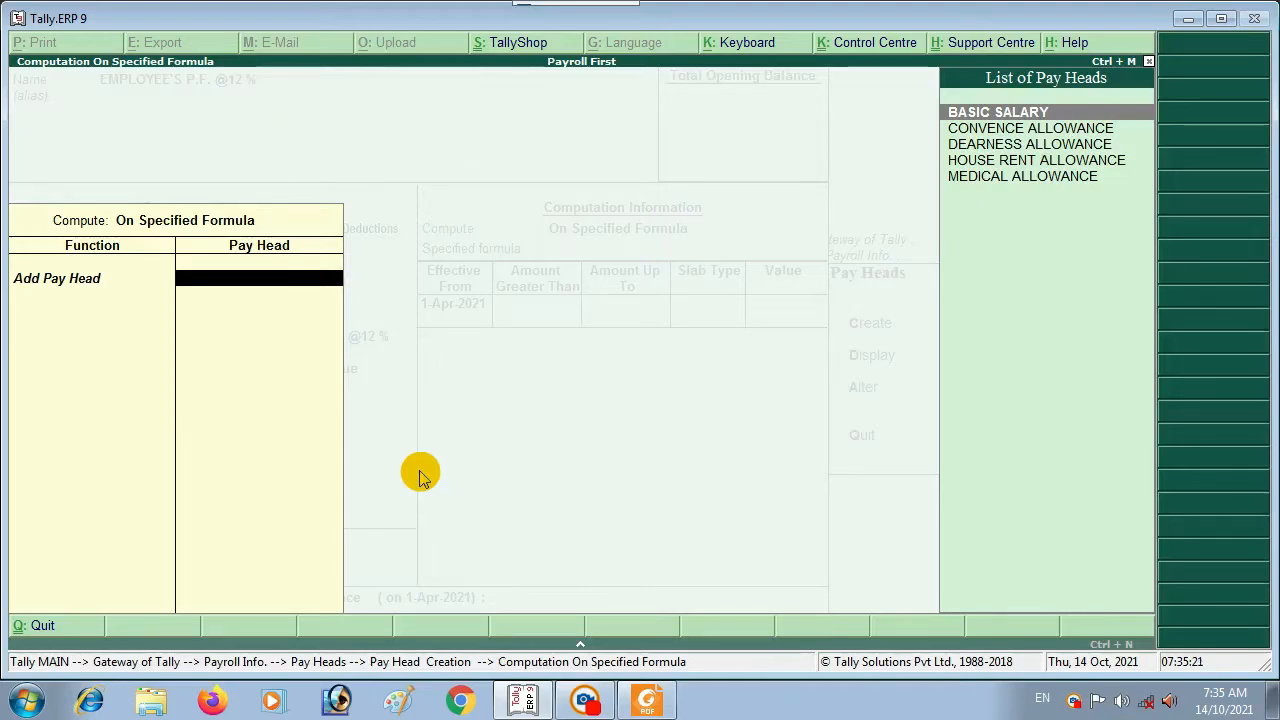
Step: Build the PF formula from BASIC SALARY plus DEARNESS ALLOWANCE
key(Return)
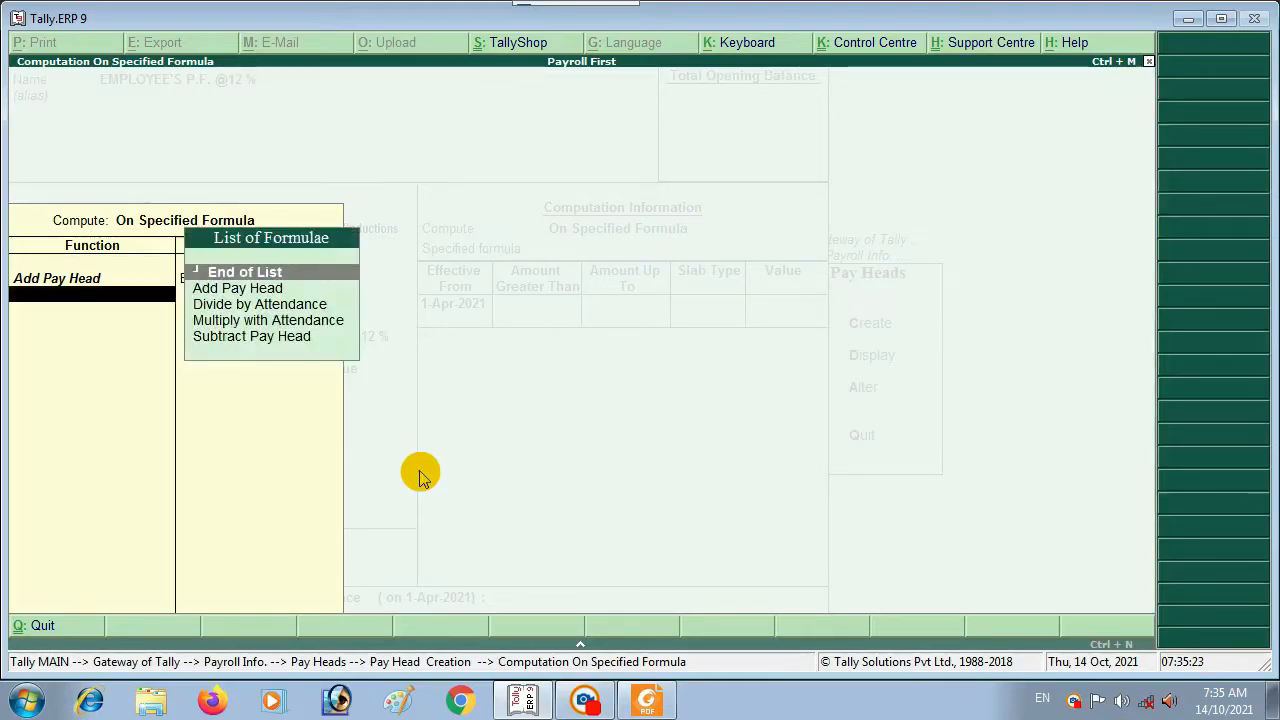
key(Down)
key(Return)
key(Down)
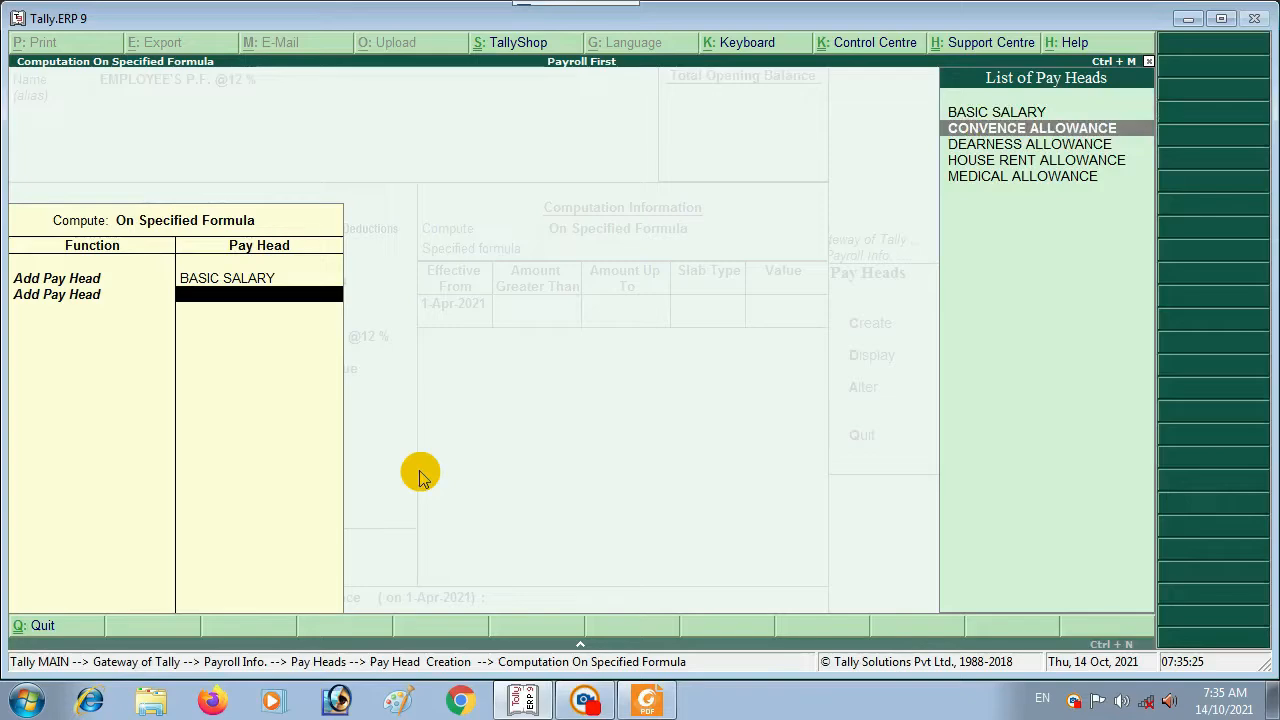
key(Down)
key(Return)
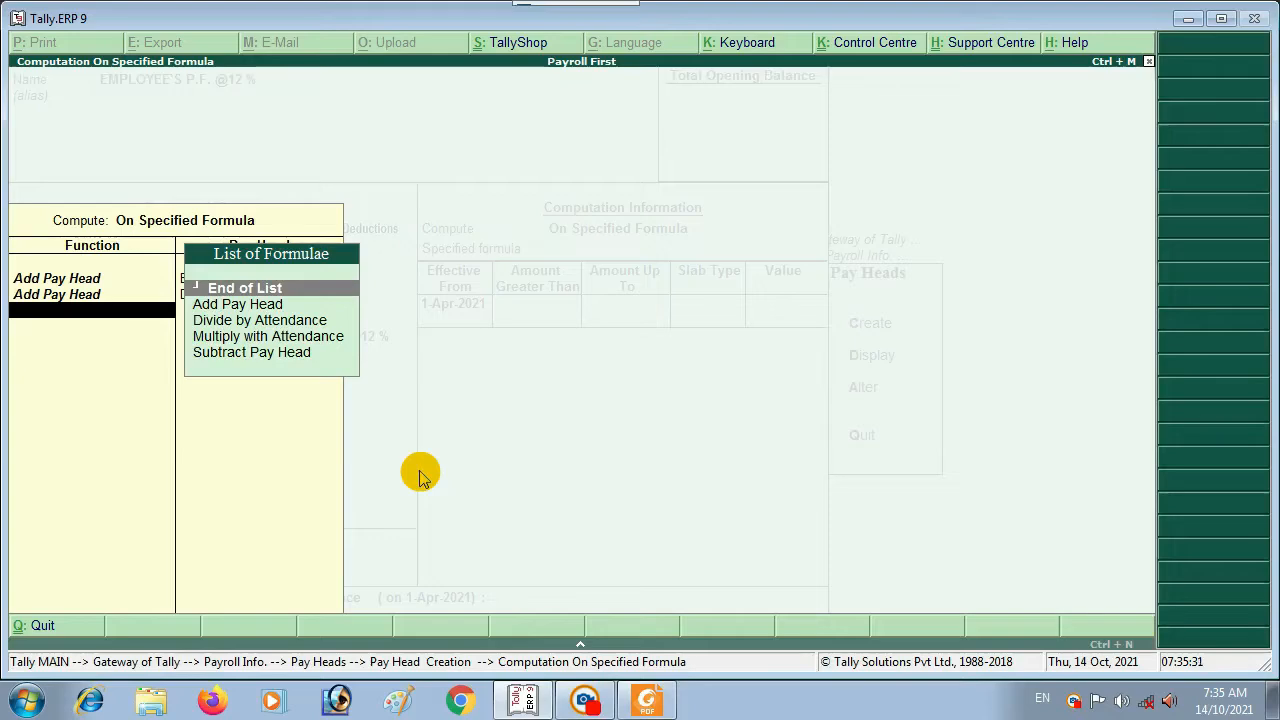
key(Return)
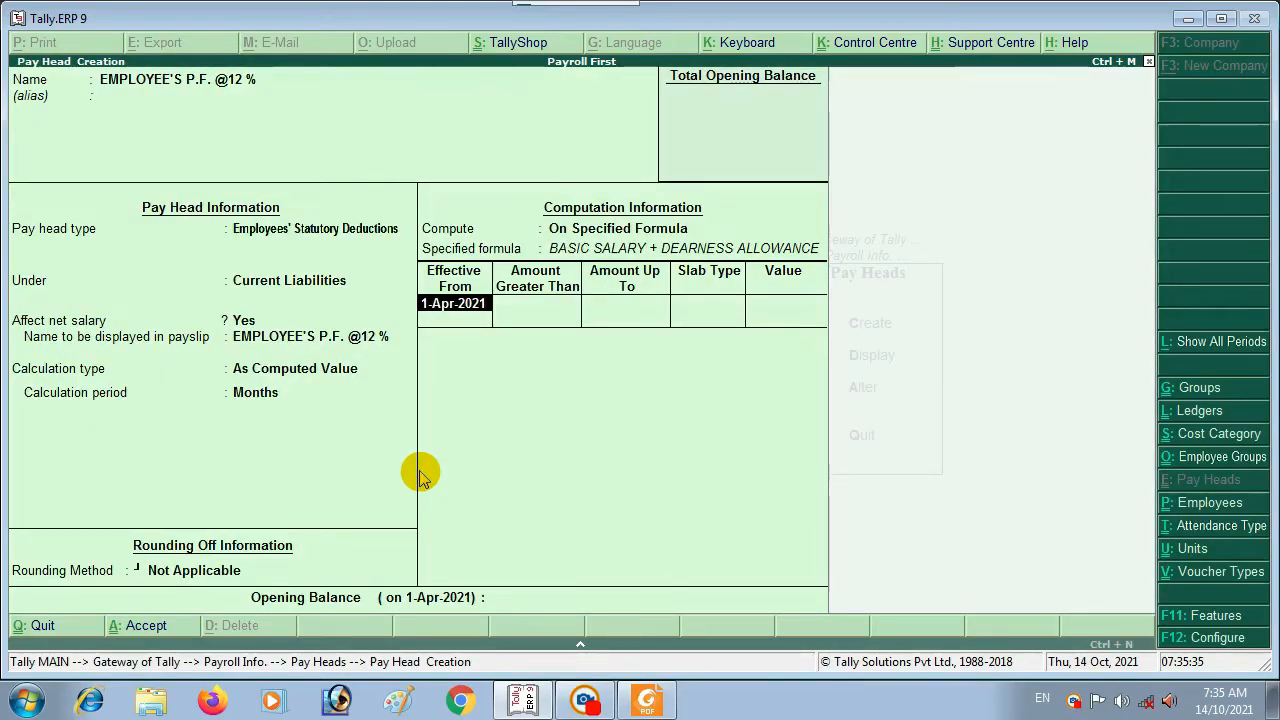
Step: Set a 12% percentage slab effective 1-Apr-2021 and finish the rates
key(Return)
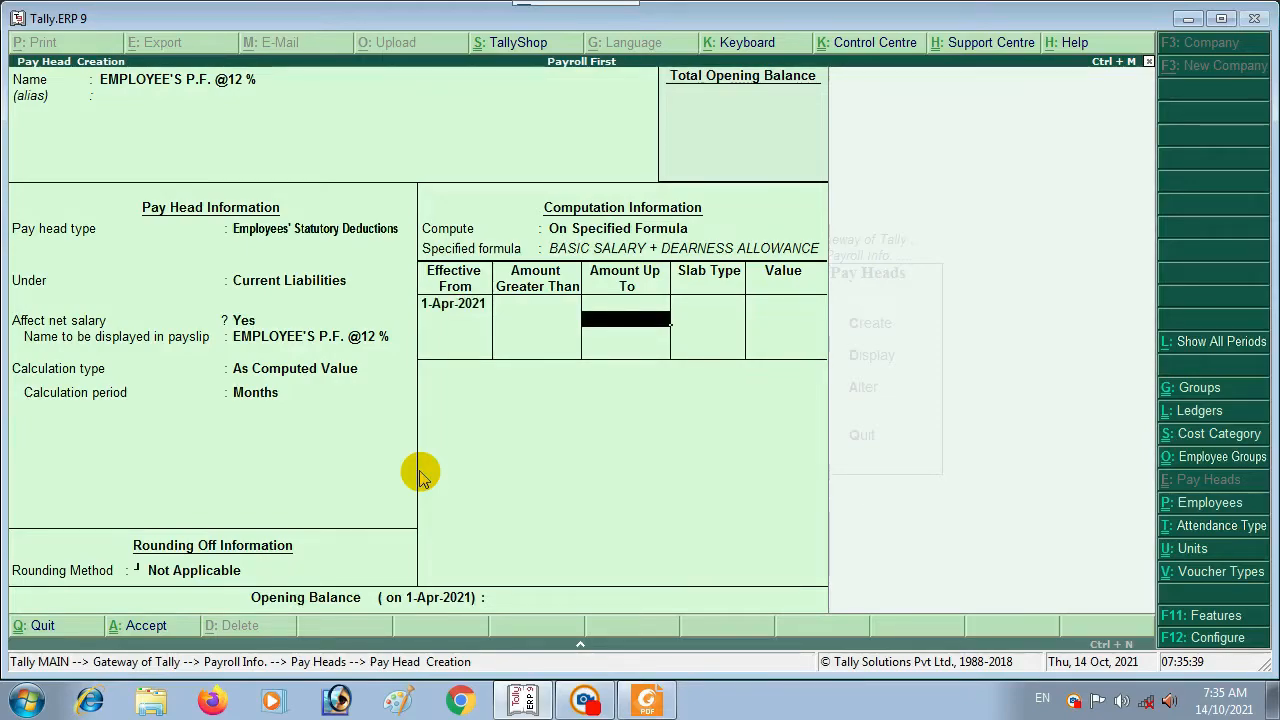
key(Return)
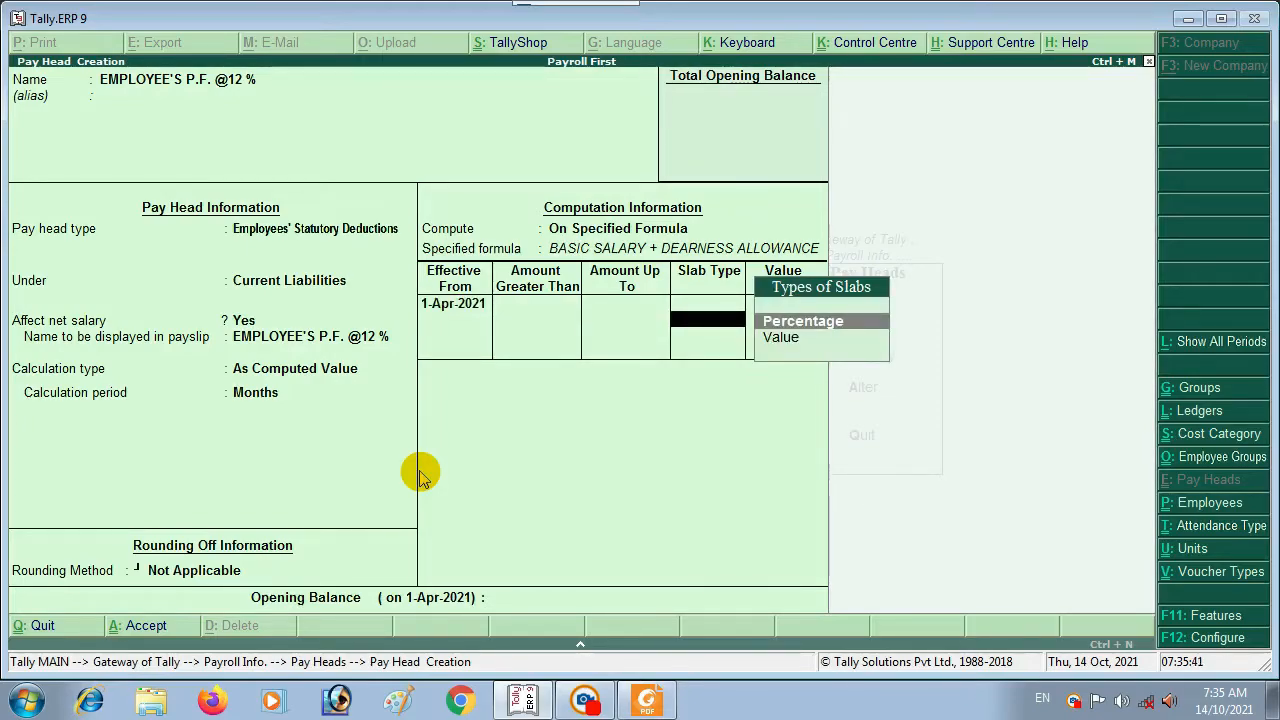
key(Return)
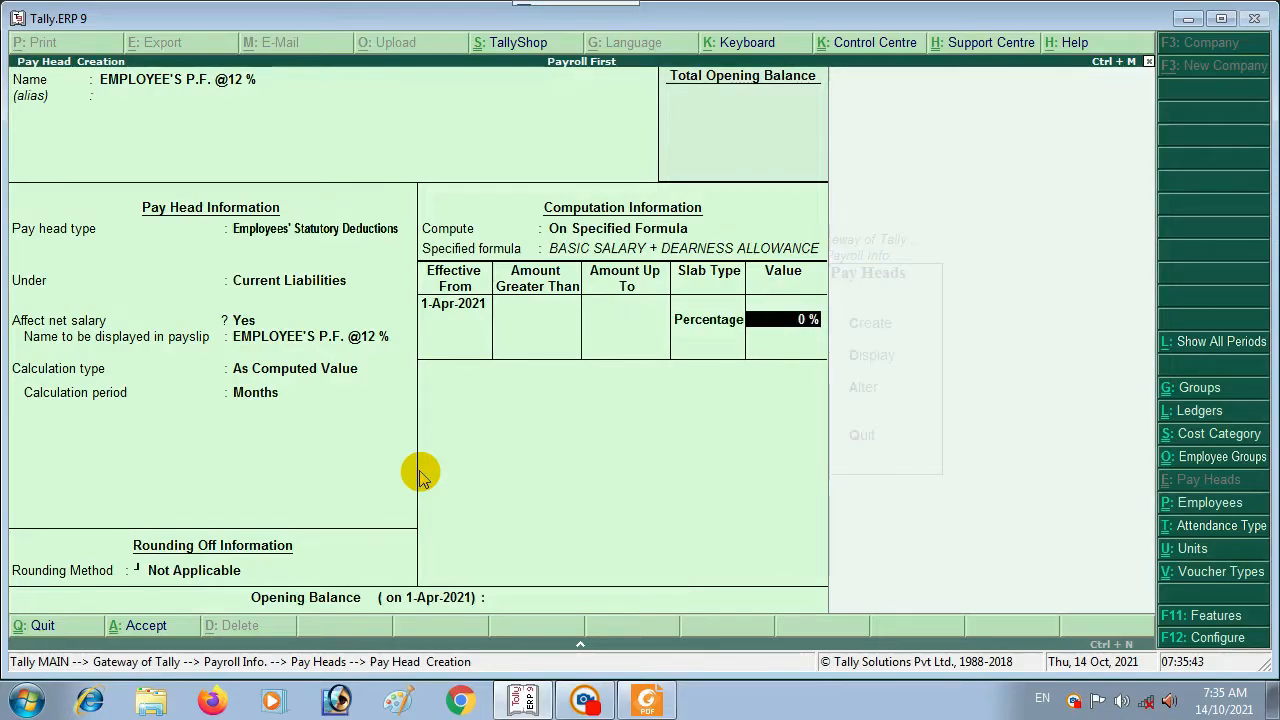
text(12)
key(Return)
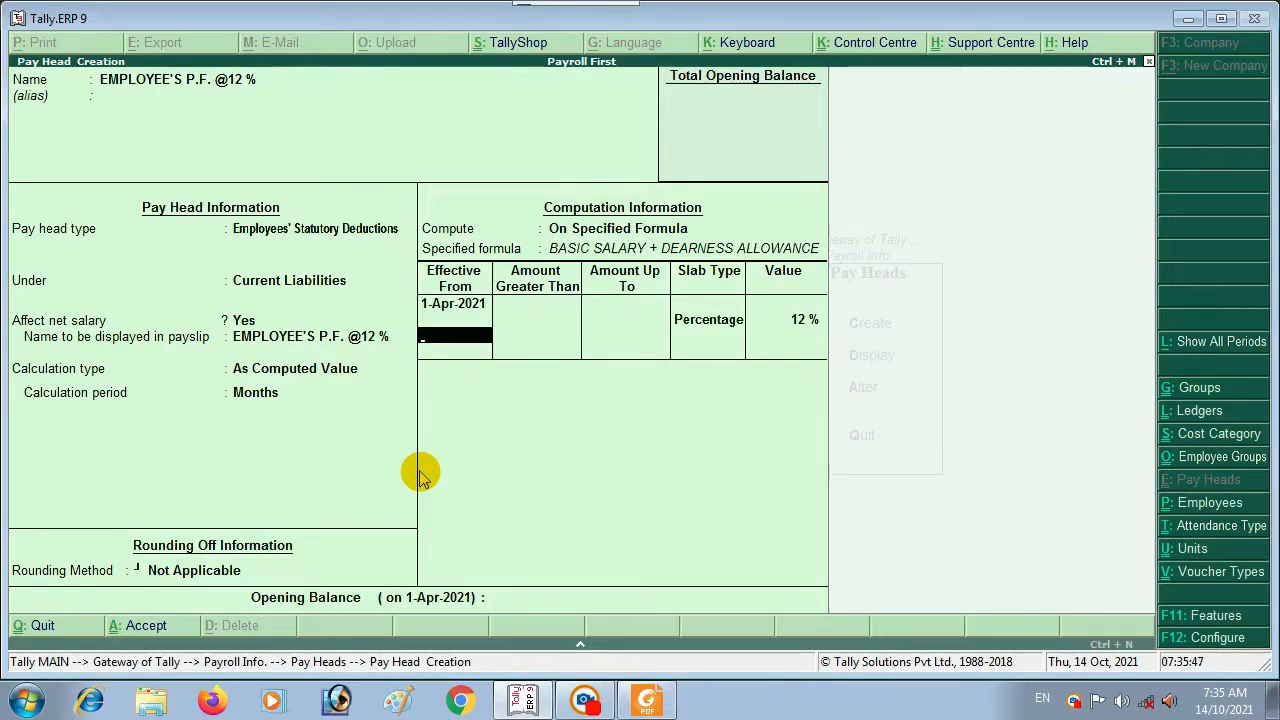
key(Return)
key(Return)
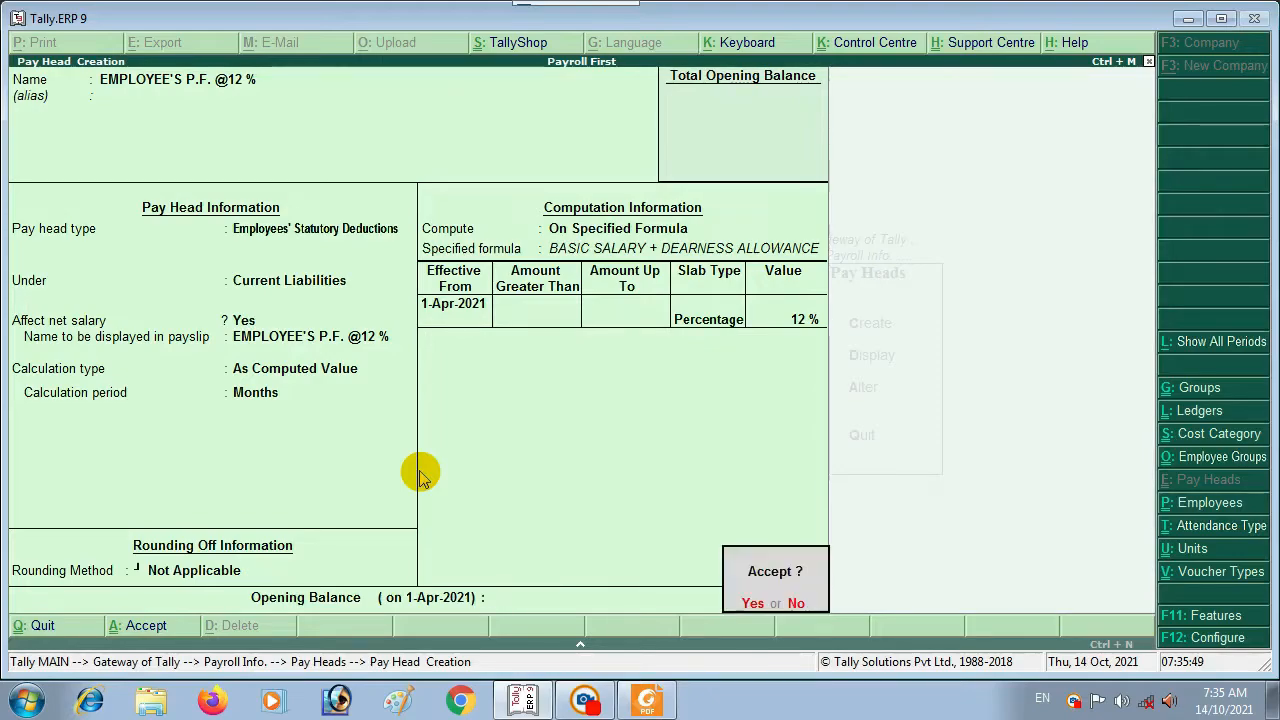
key(Return)
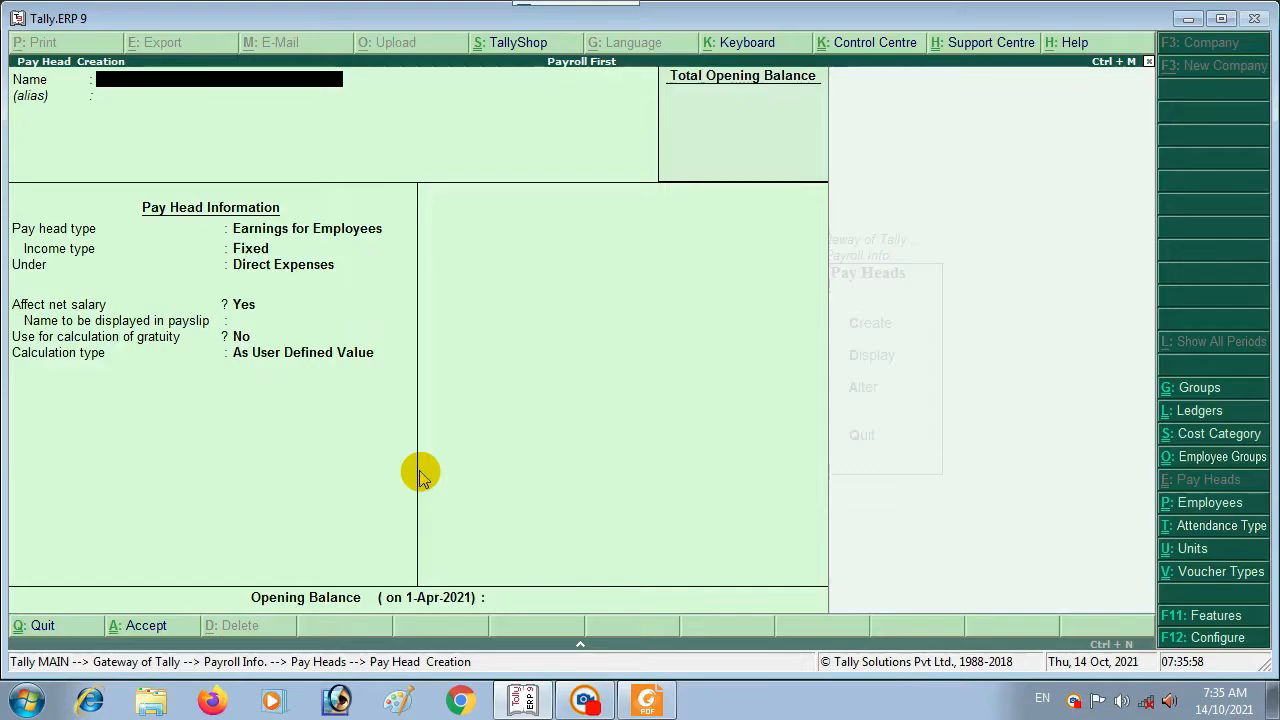
Step: Name the new pay head EMPLOYEE'S P.F. 13.71%, fixing a typo
text(EMPL)
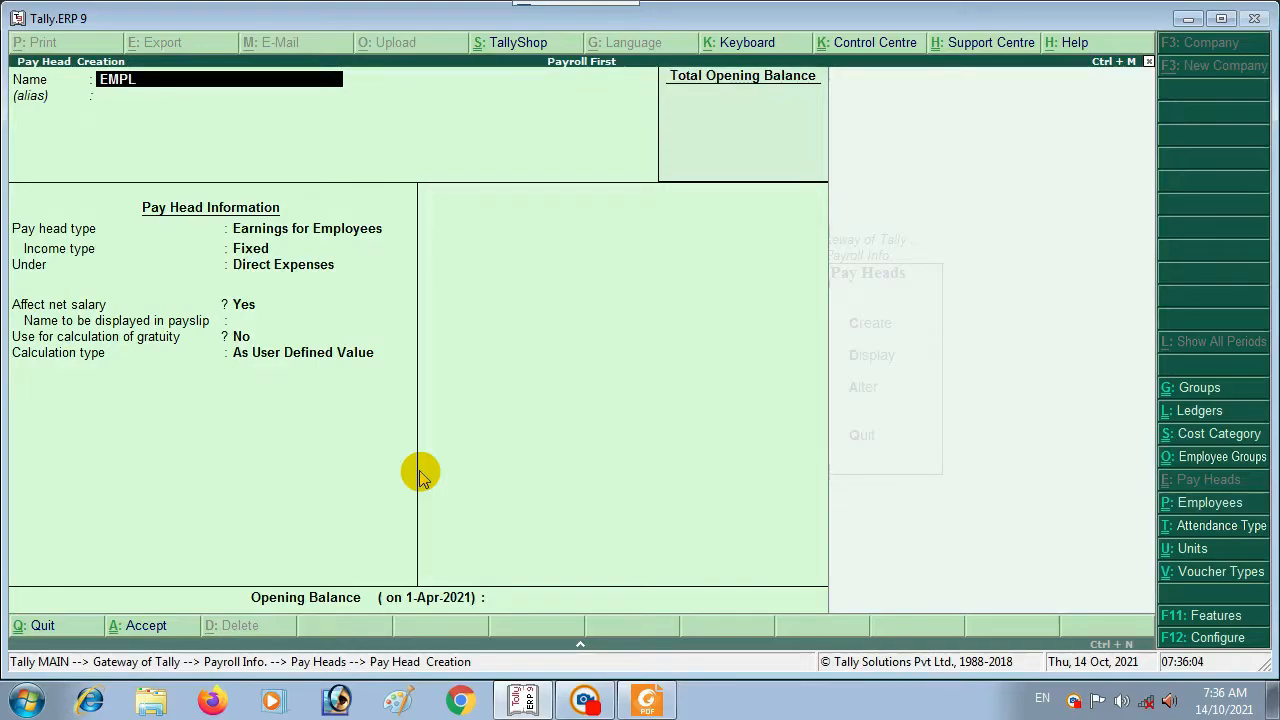
key(BackSpace)
key(BackSpace)
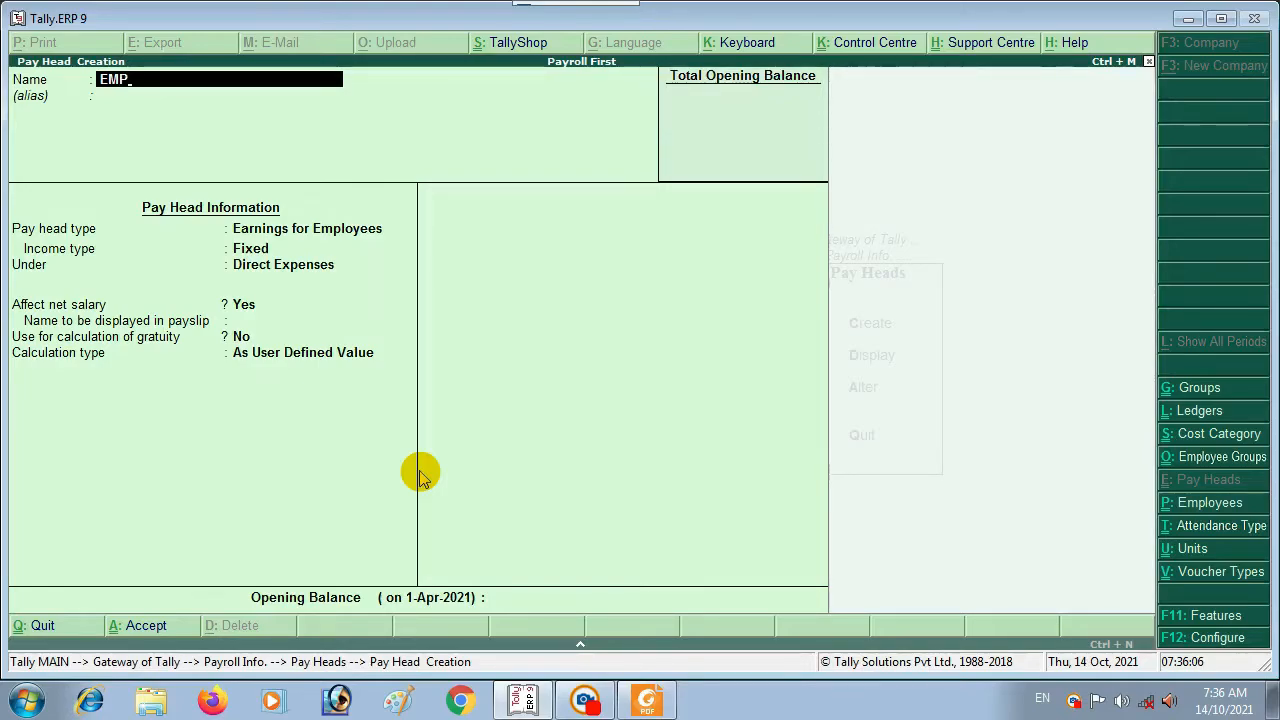
text(LOYEE)
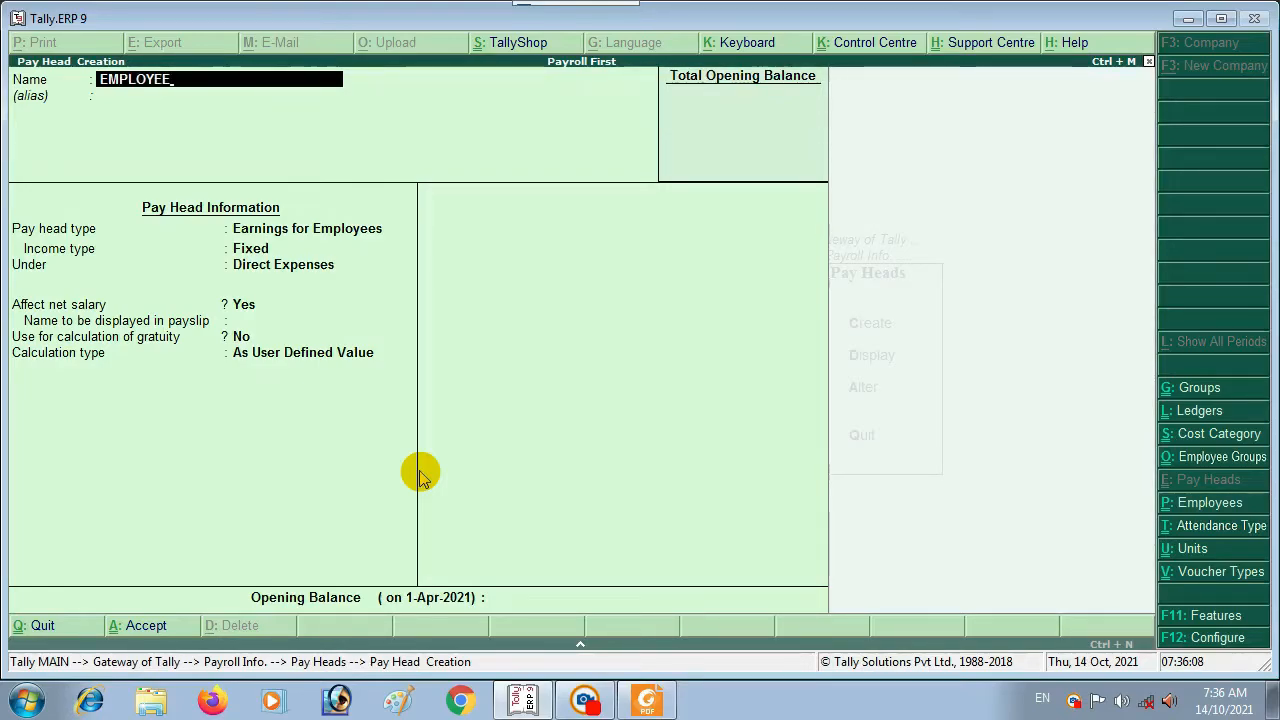
text('S )
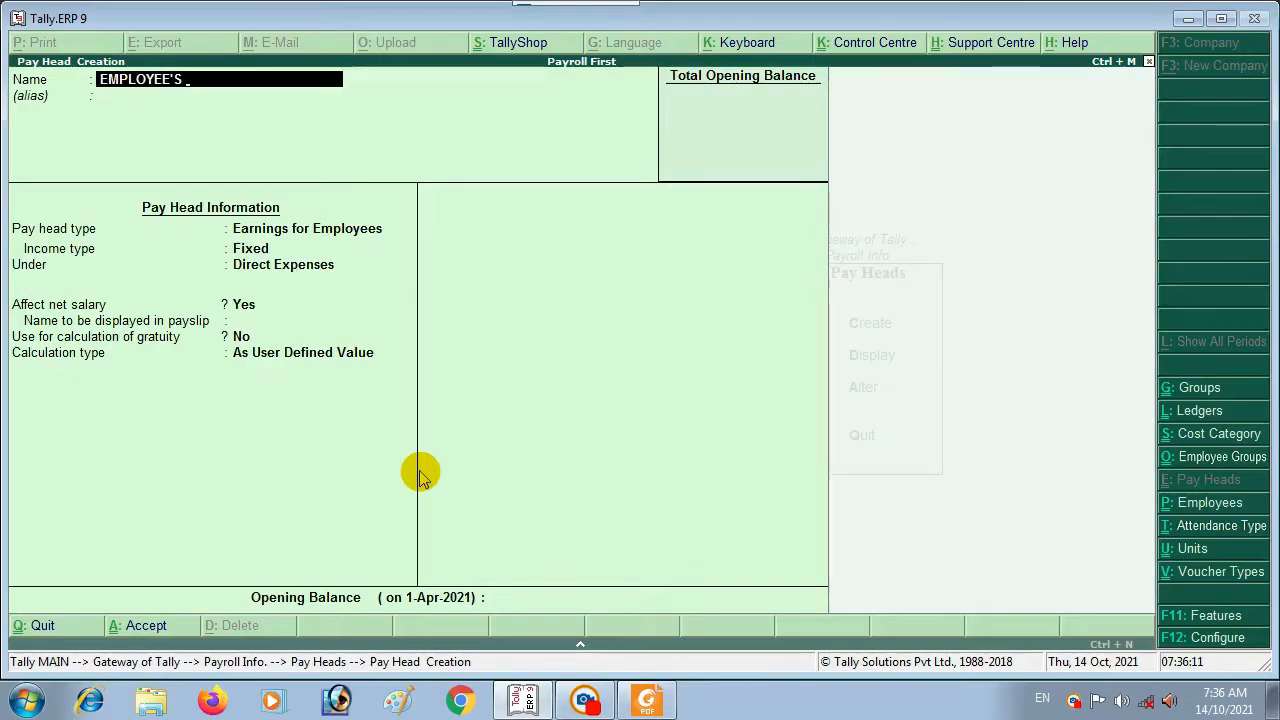
text(P.F. 13)
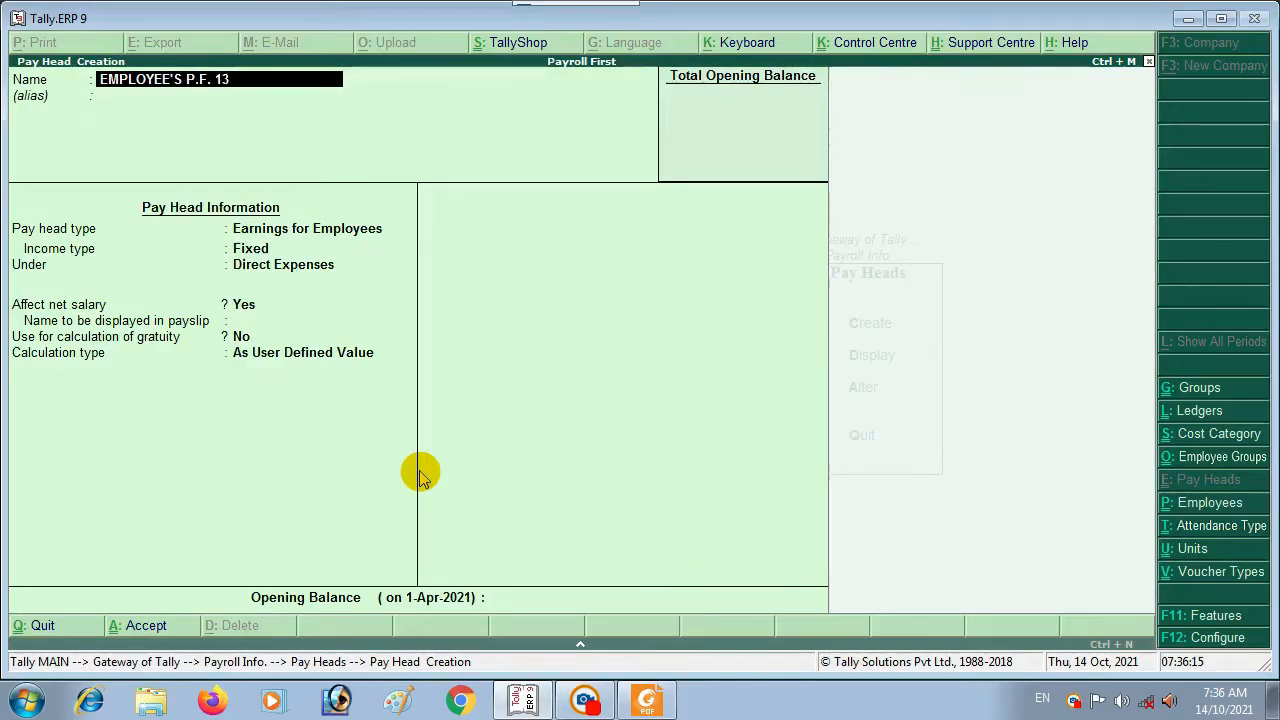
text(.71%)
key(Return)
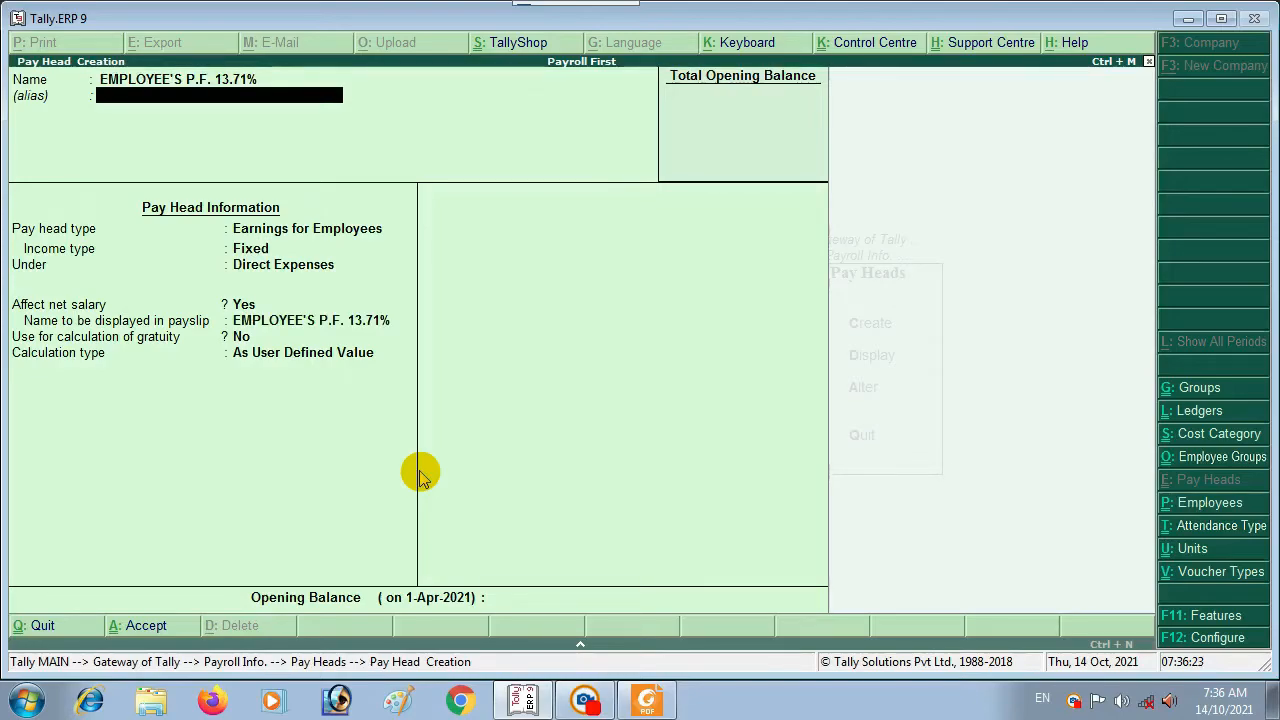
Step: Set its pay head type to Employer's Statutory Contributions
key(Return)
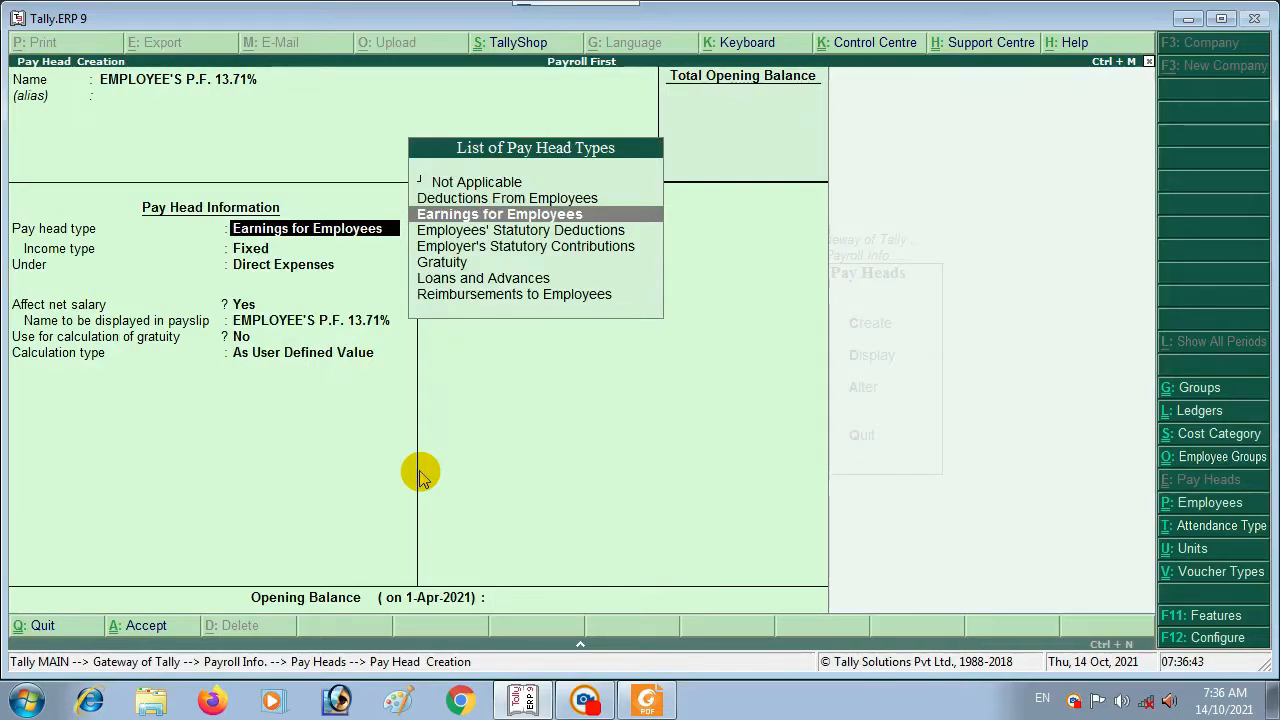
key(Down)
key(Down)
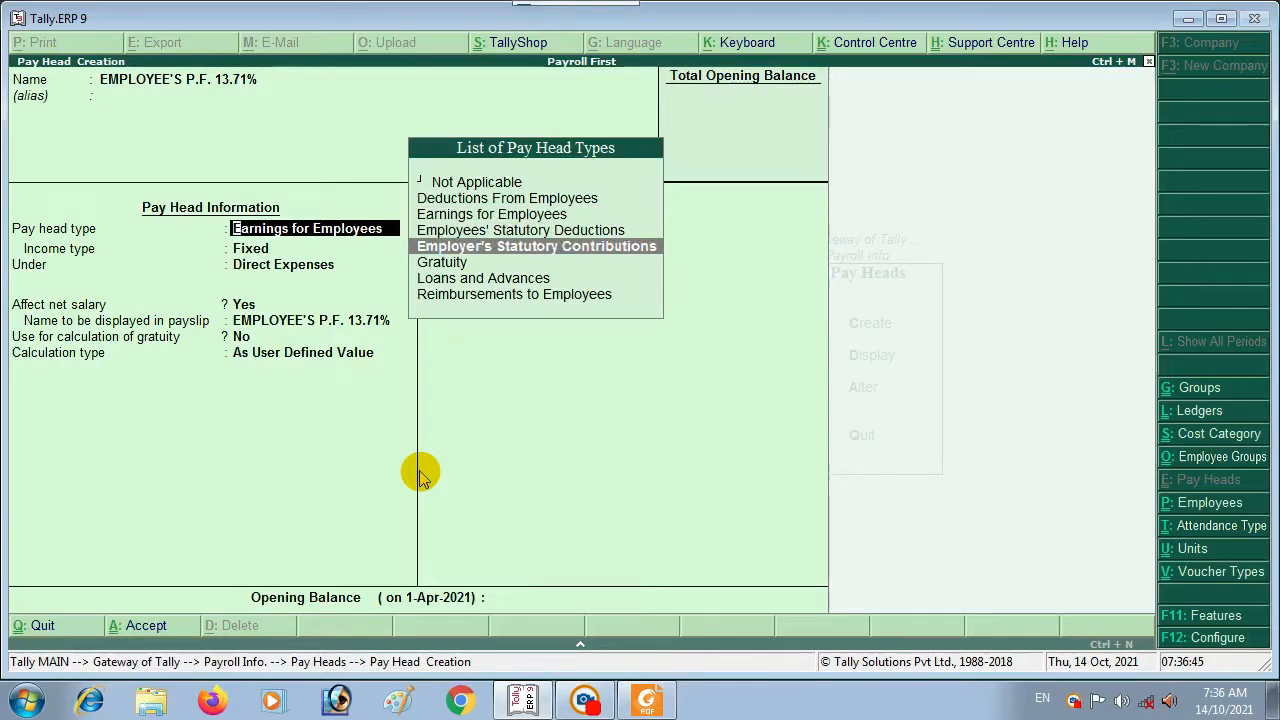
key(Up)
key(Down)
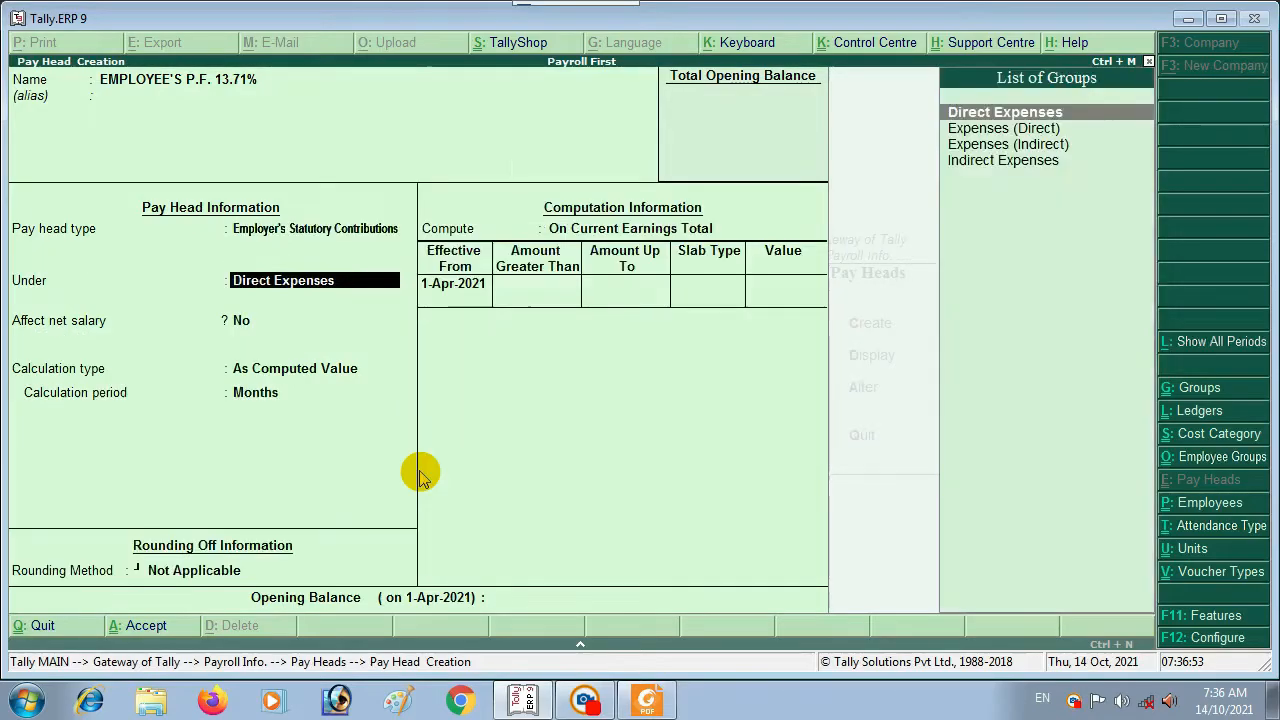
key(Return)
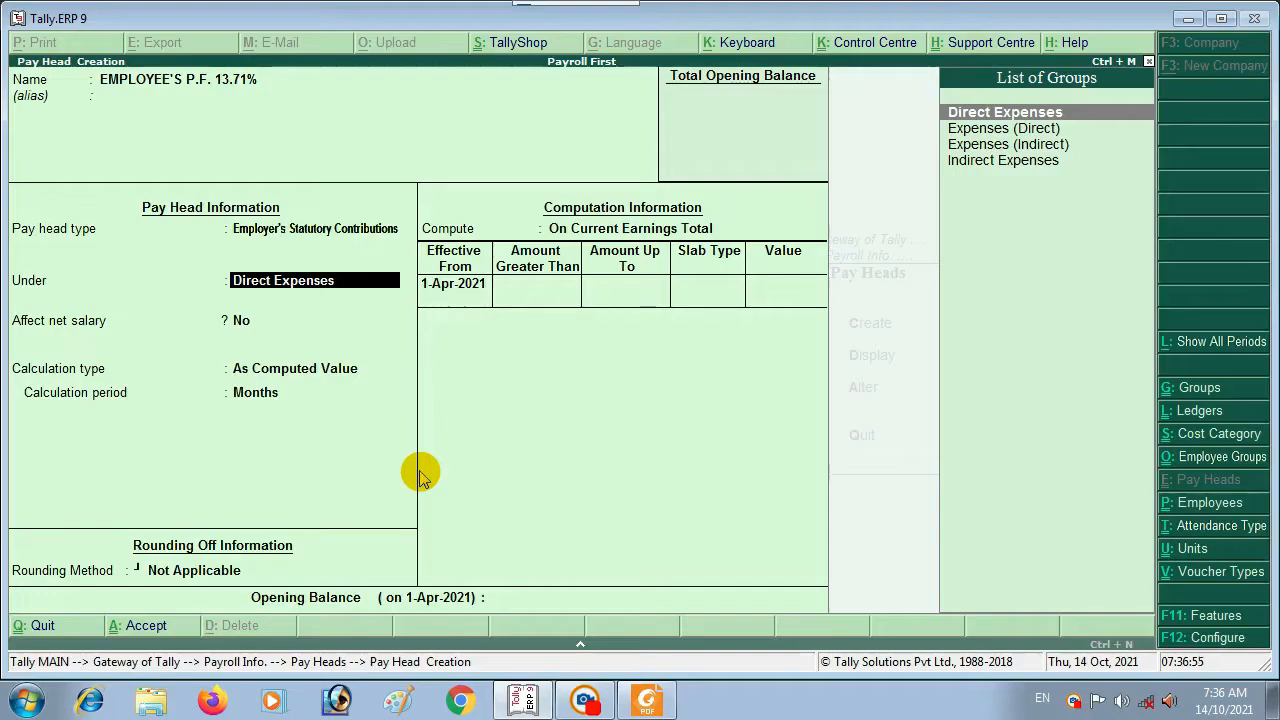
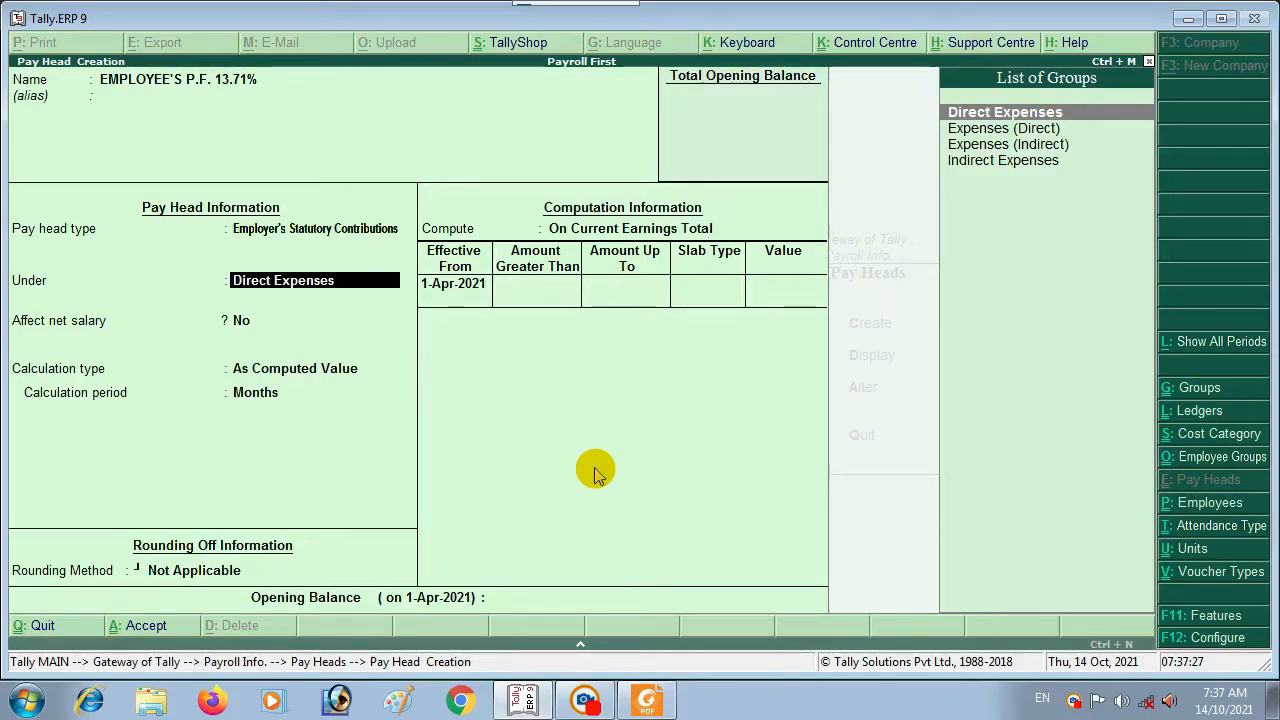
Step: From the Under field's group list, bring up a secondary Group Creation screen with Alt+C
key(alt+c)
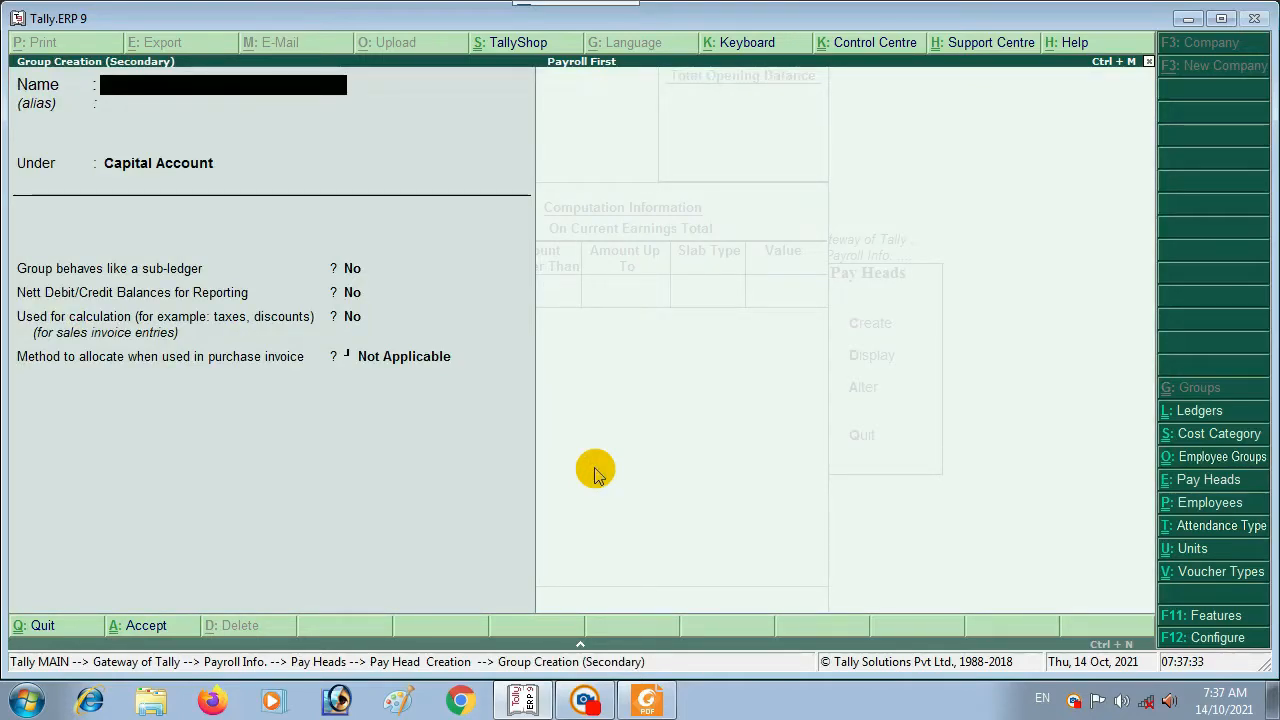
Step: Create group EMPLOYEE'S P.F. 13.71% under Indirect Expenses, fixing a typo, and assign it to the pay head
text(EM)
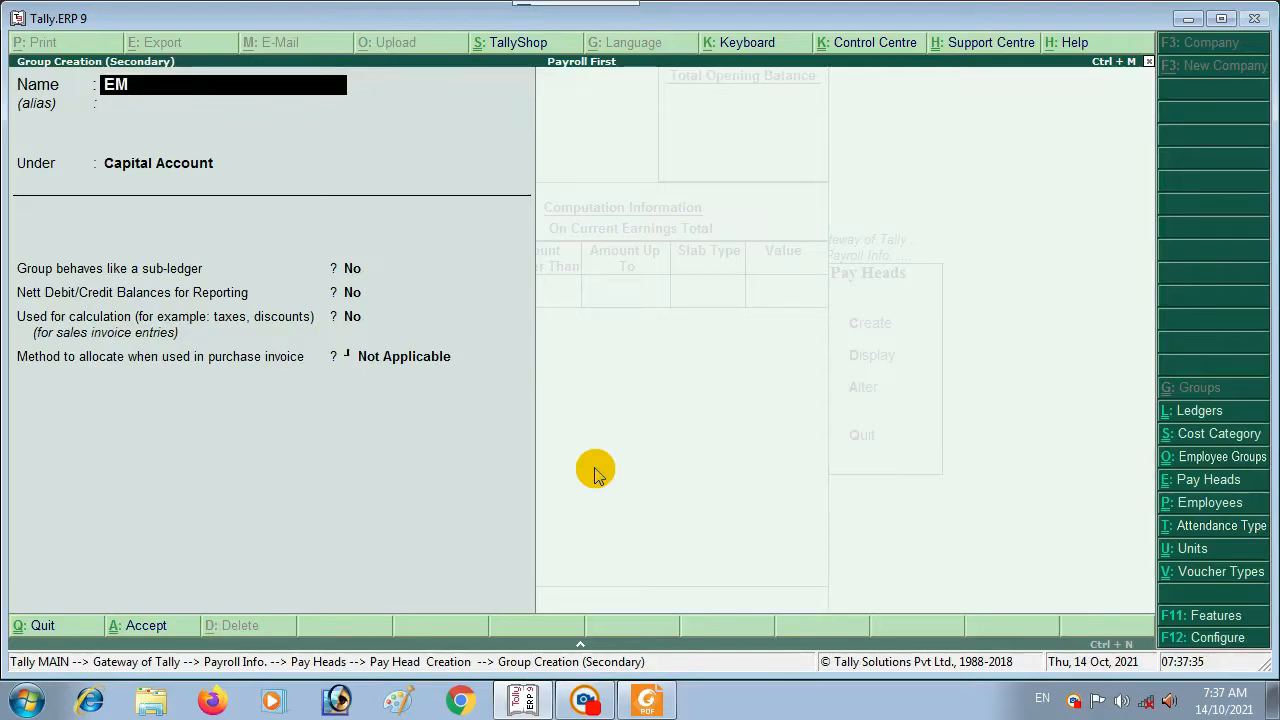
text(PLOYE)
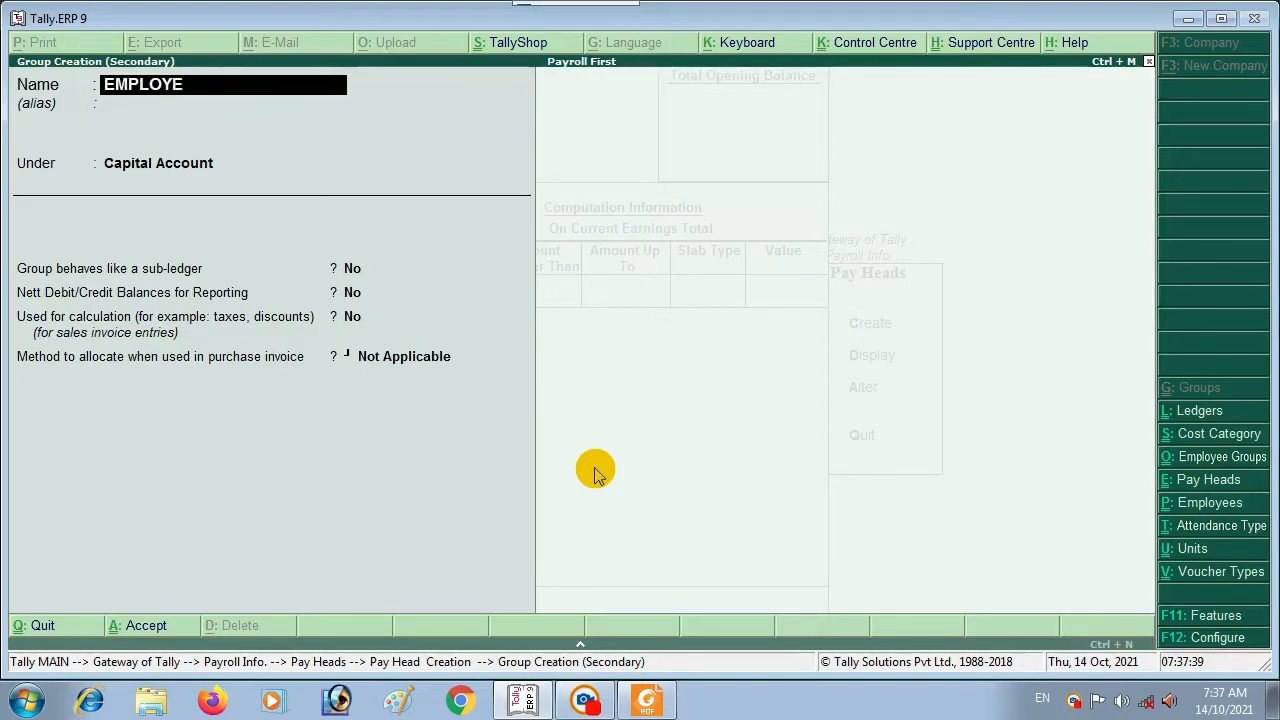
text(E'S P.F.)
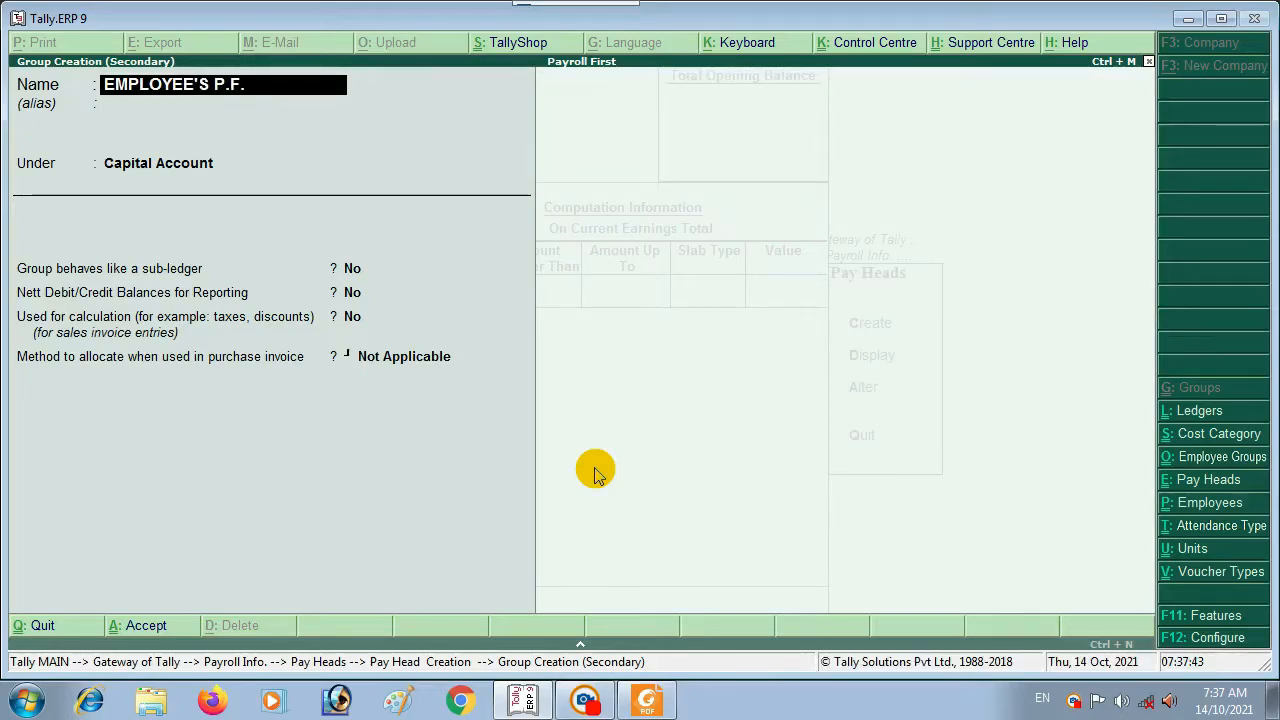
text( 13.71)
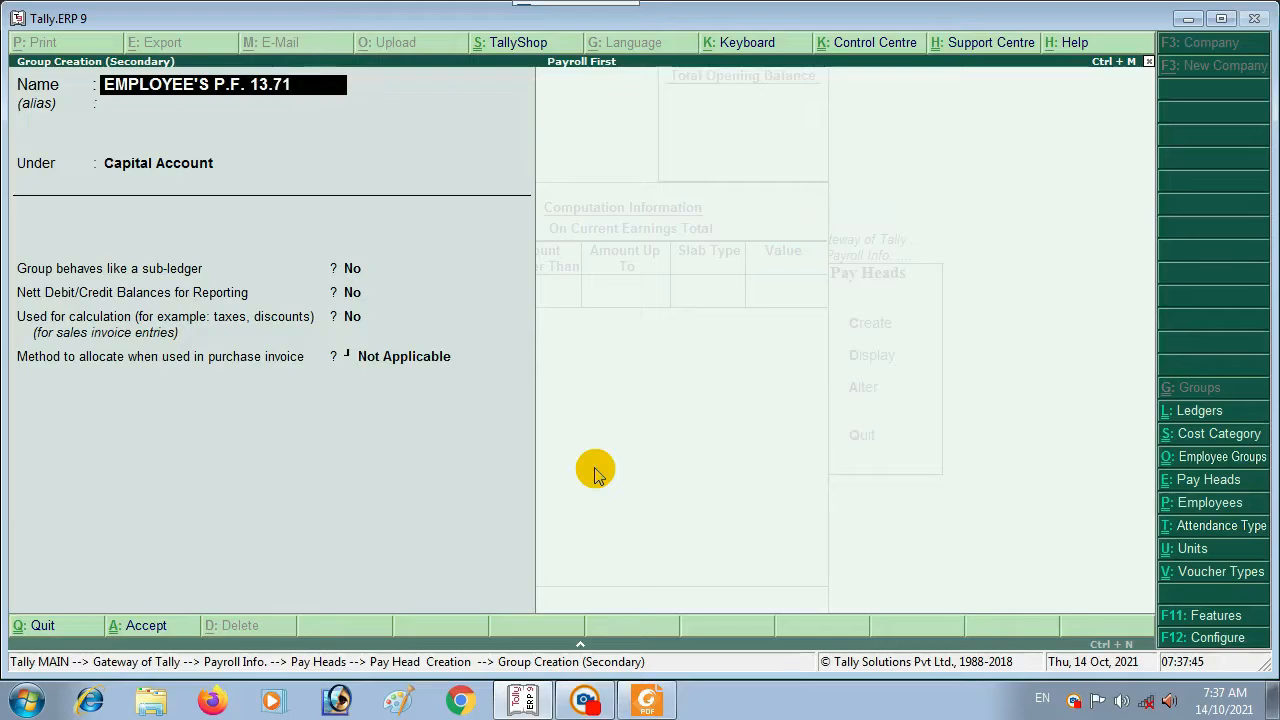
text(%)
key(Return)
key(Return)
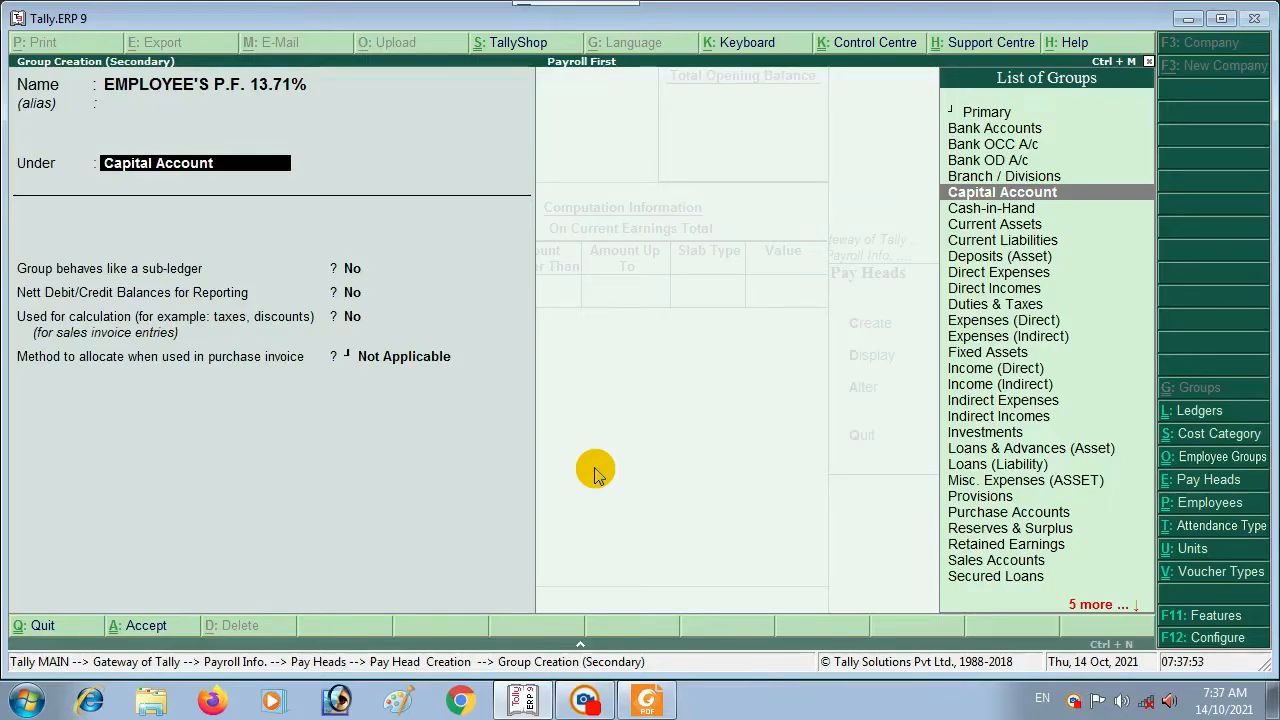
text(i)
key(Down)
key(Down)
key(Down)
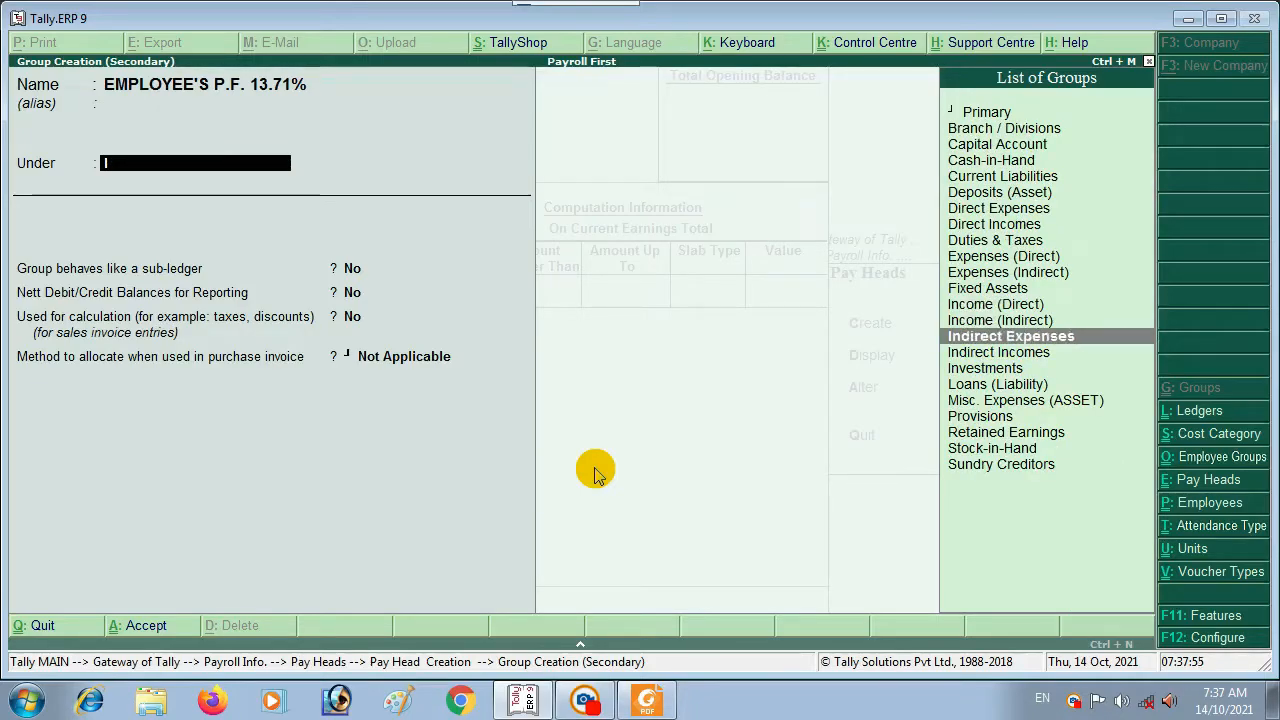
key(Up)
key(Return)
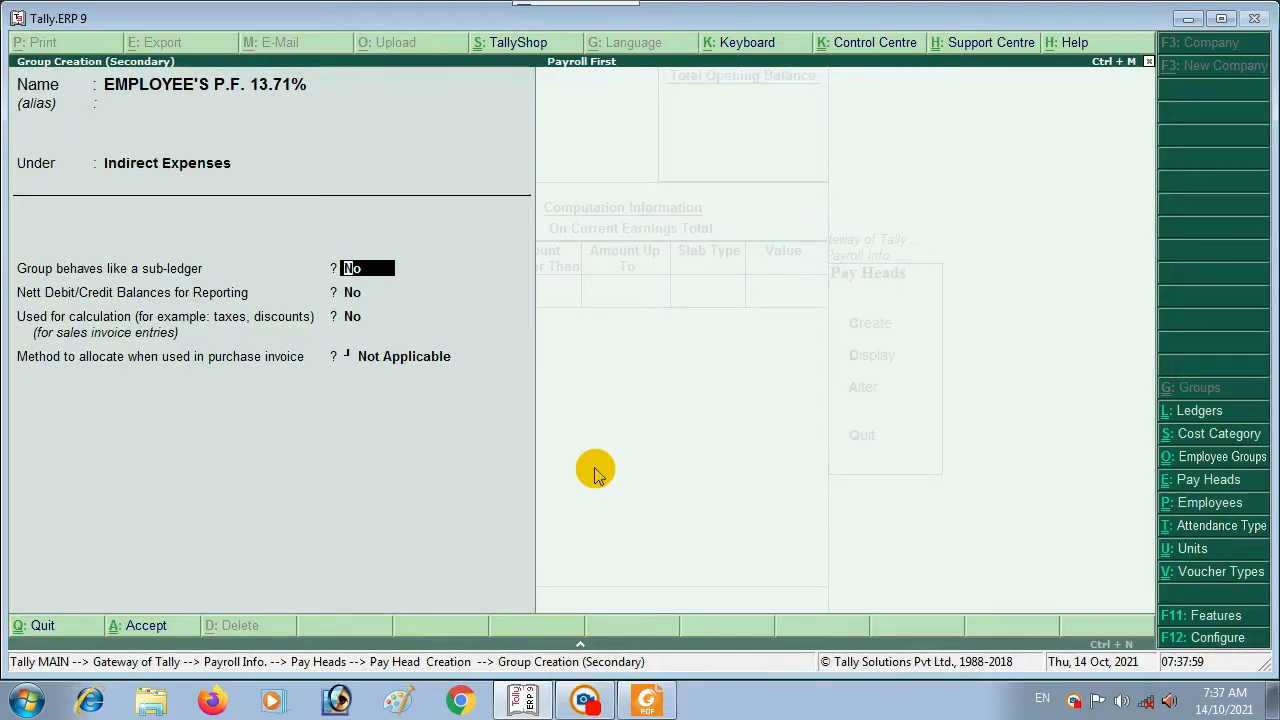
key(ctrl+a)
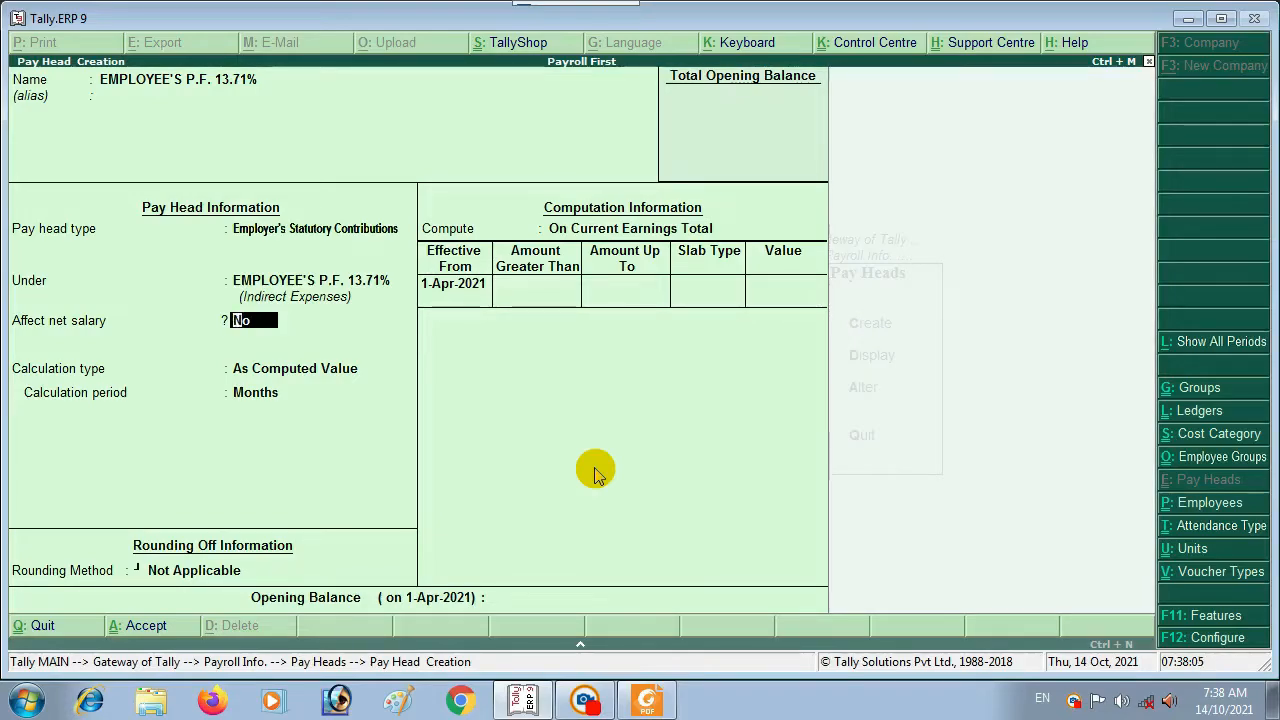
Step: Set Affect net salary to Yes, keep rounding Not Applicable, and compute On Specified Formula
key(y)
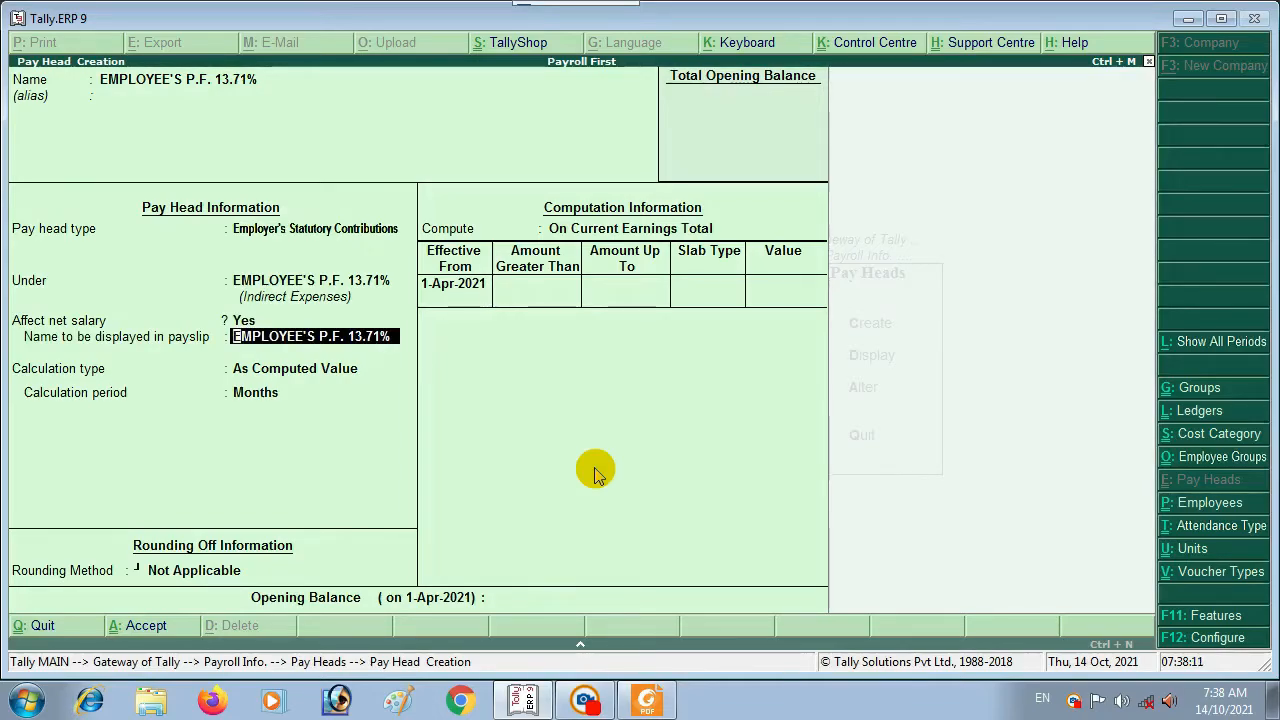
key(Return)
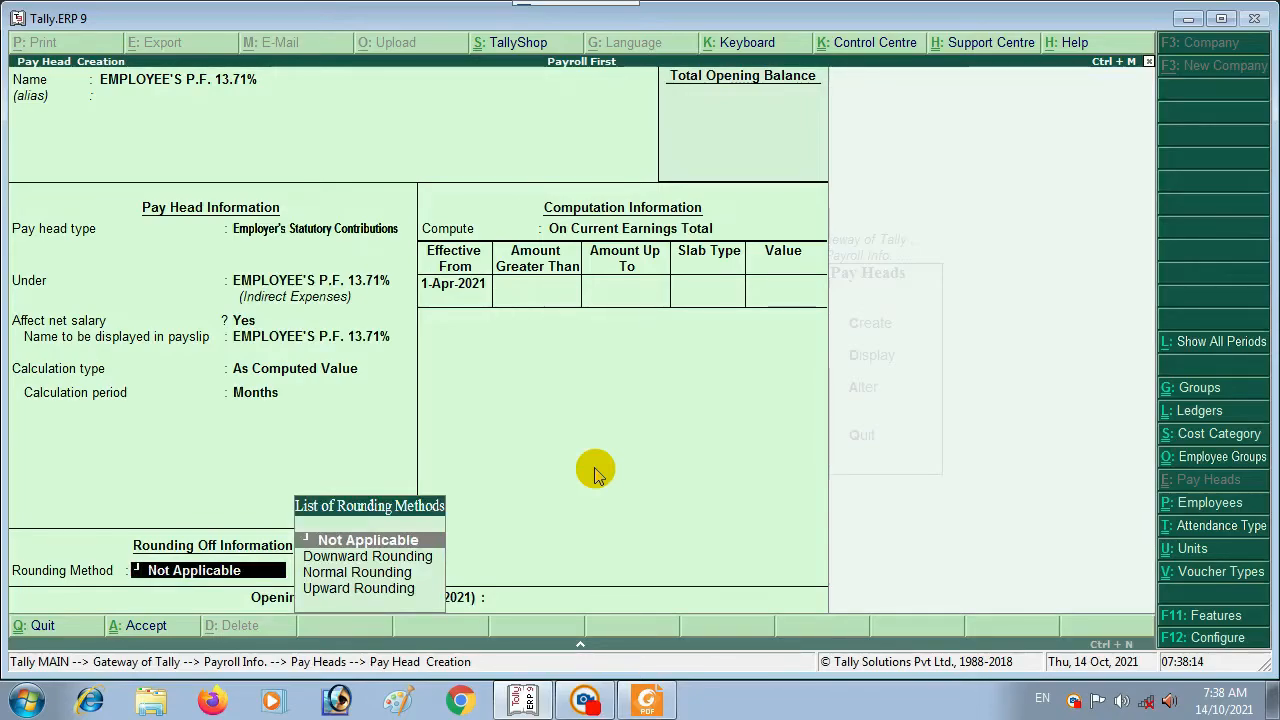
key(Return)
key(Down)
key(Down)
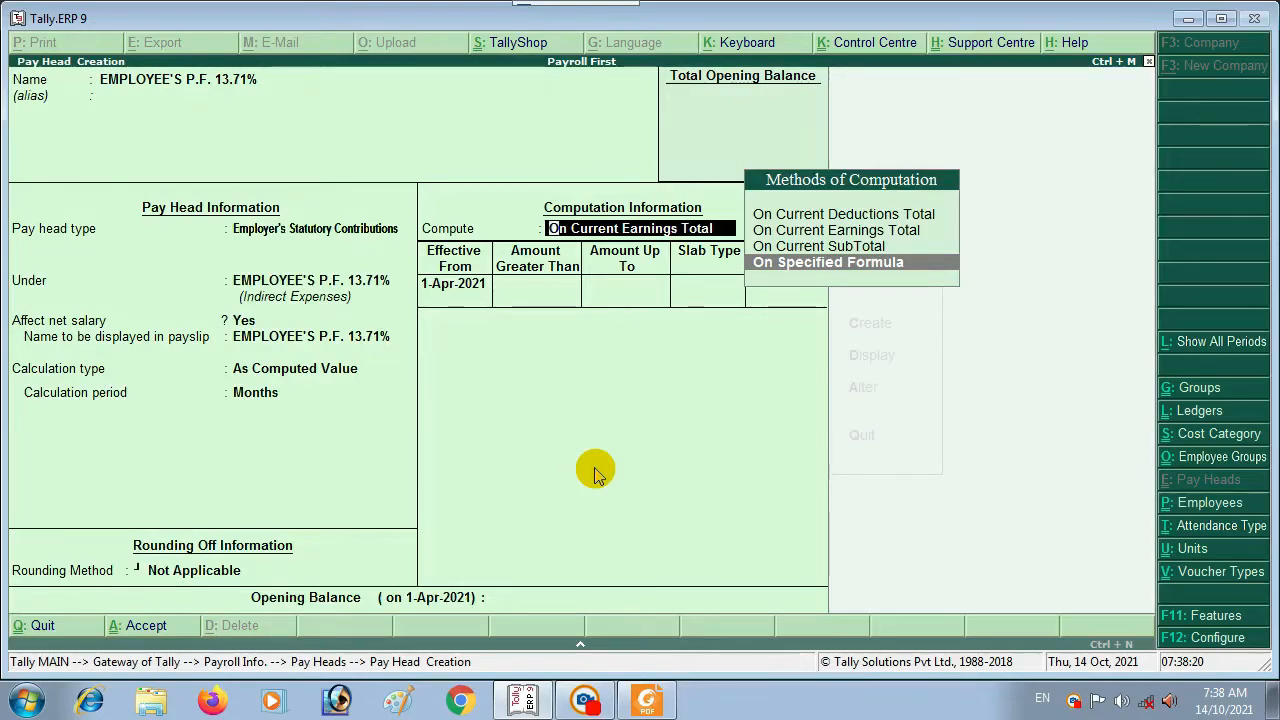
key(Return)
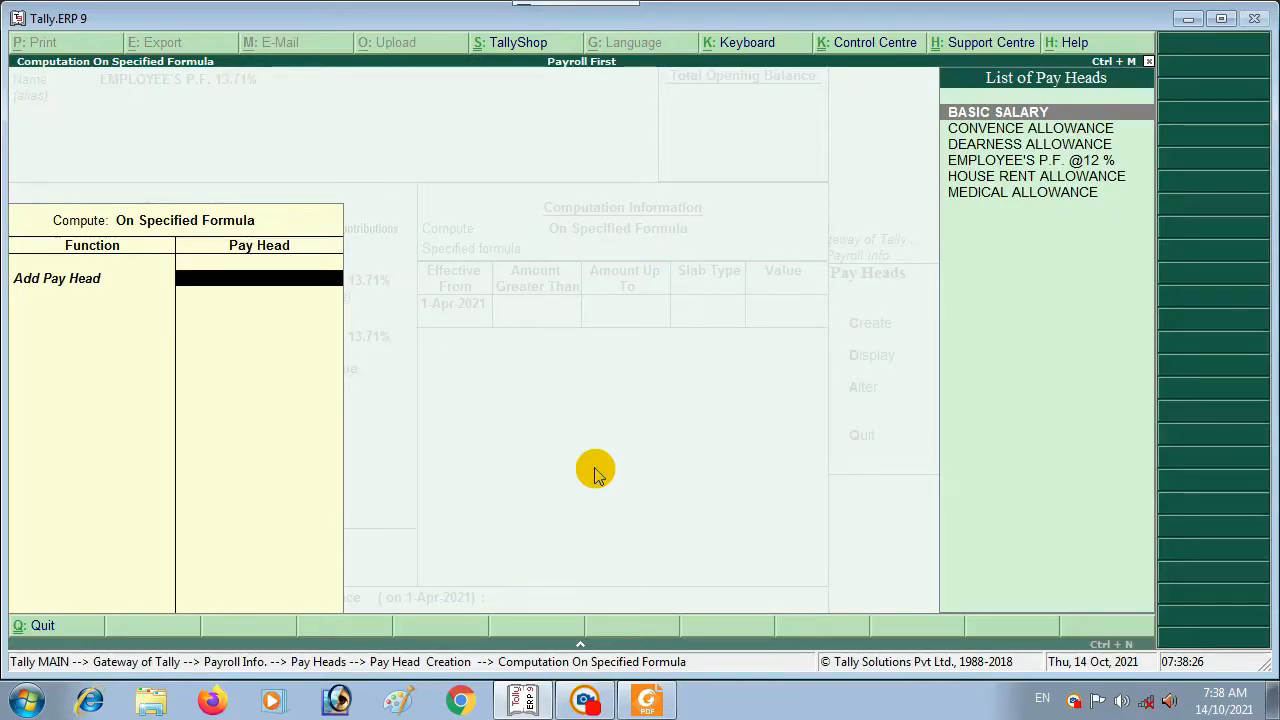
Step: Build the computation formula from BASIC SALARY plus DEARNESS ALLOWANCE
key(Return)
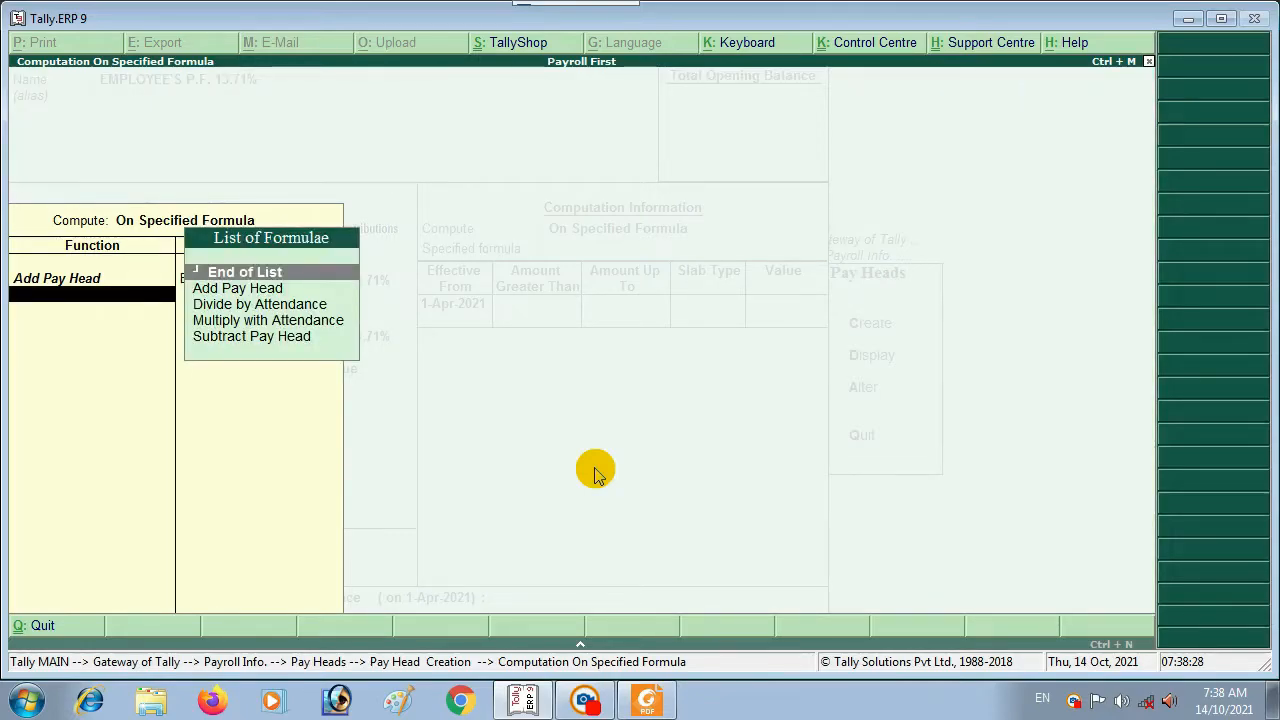
key(Down)
key(Return)
key(Down)
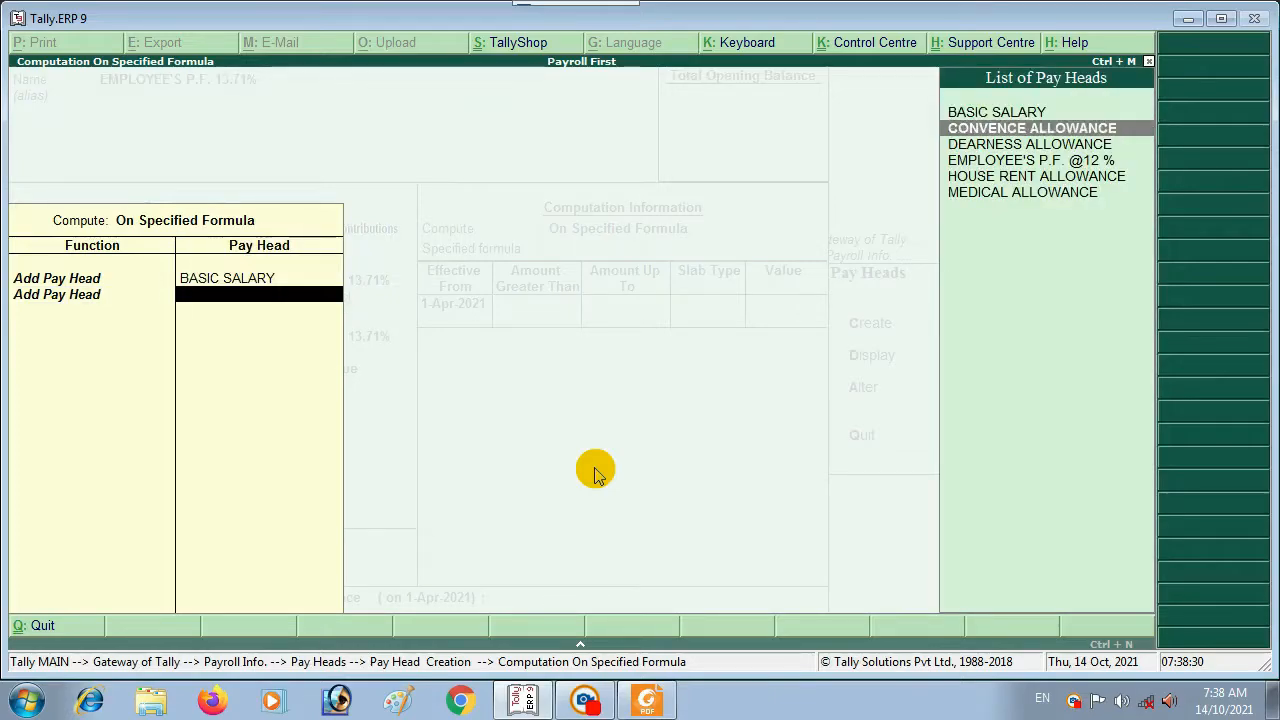
key(Down)
key(Return)
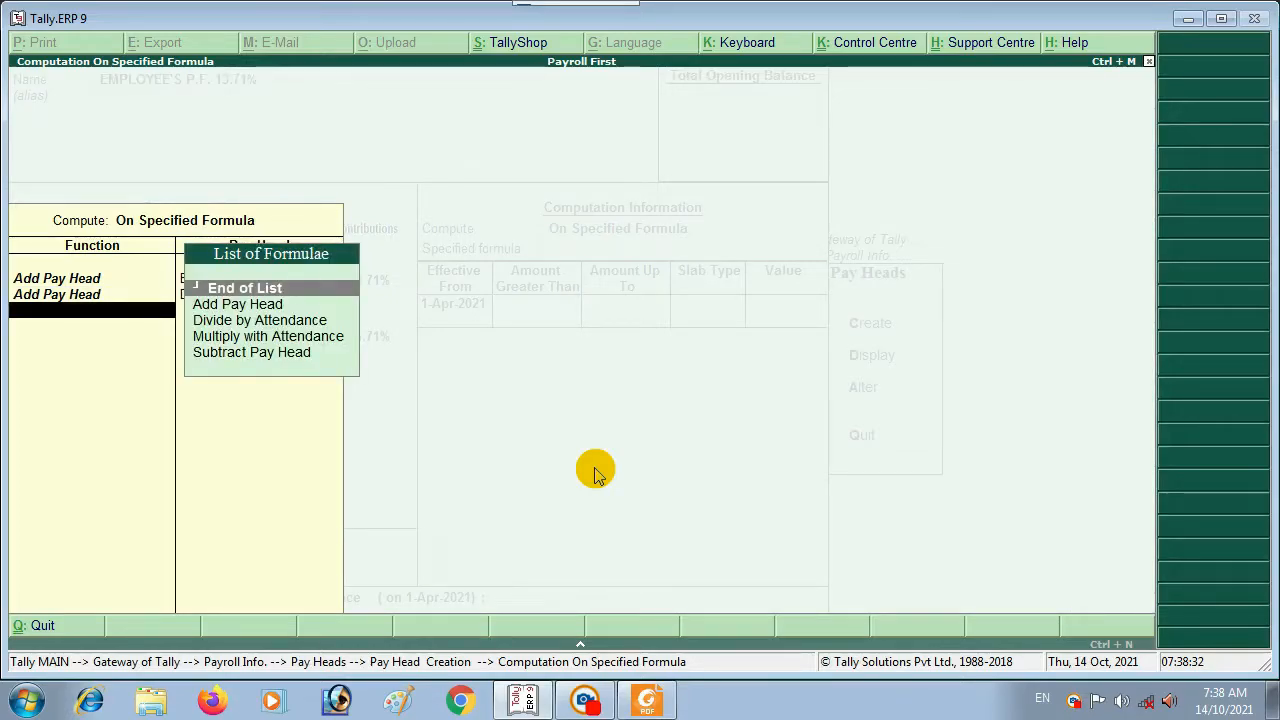
key(Return)
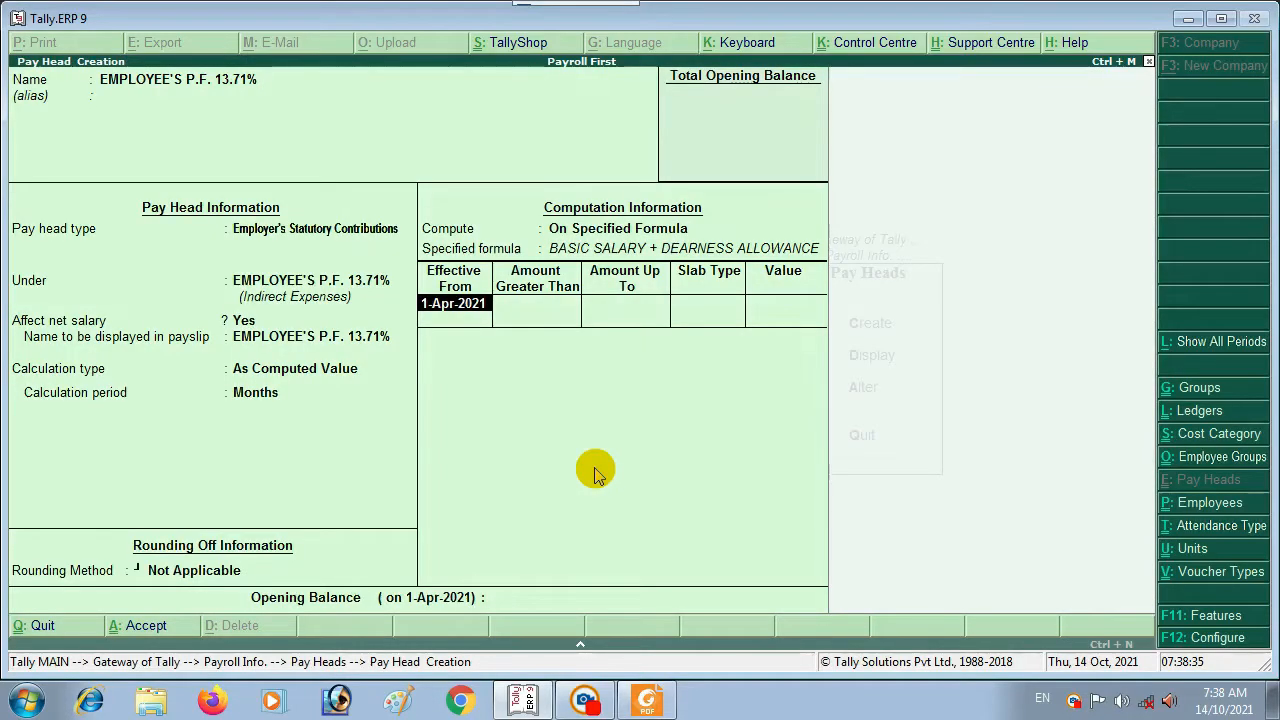
Step: Set a 13.71% percentage slab and save the P.F. pay head
key(Return)
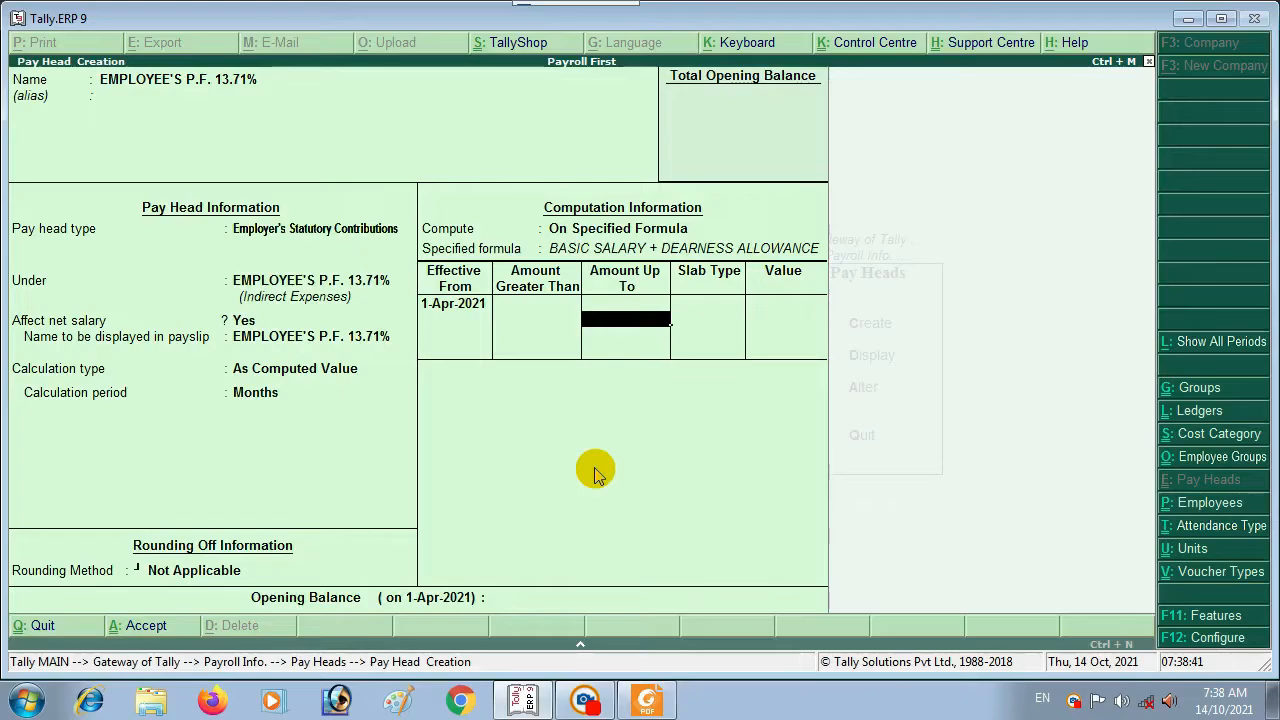
key(Return)
key(Return)
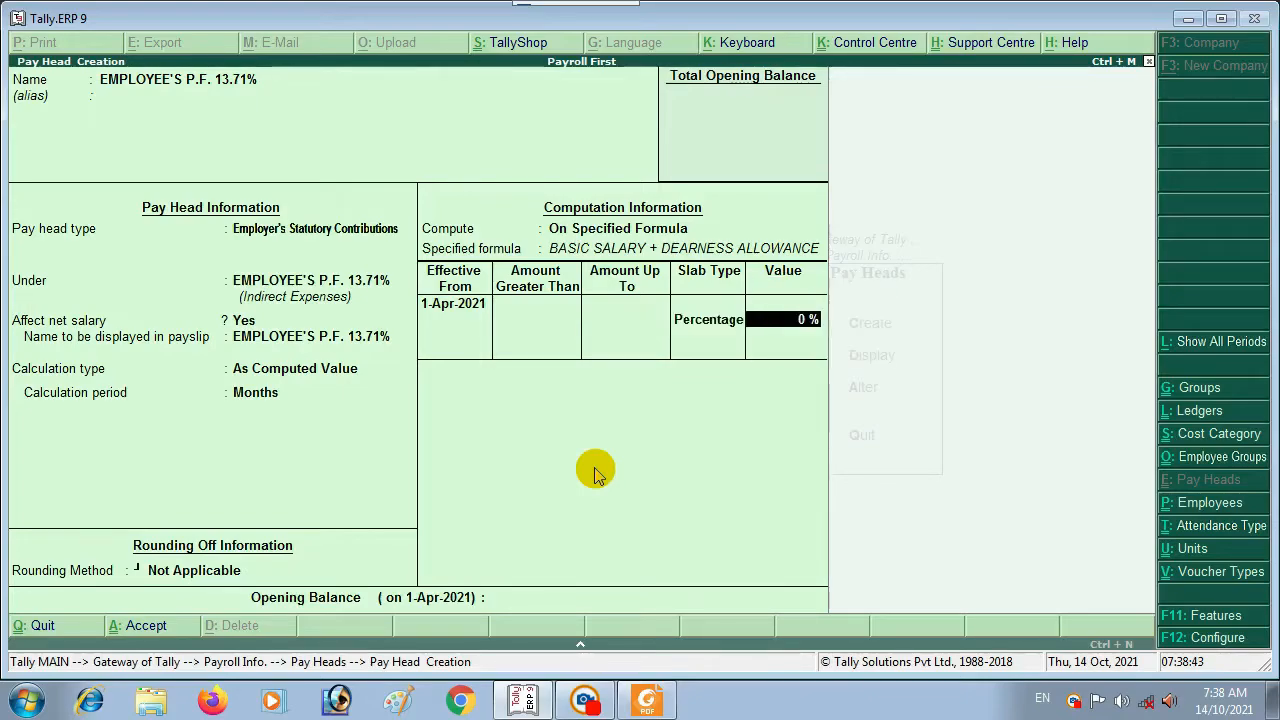
key(BackSpace)
text(13.71)
key(Return)
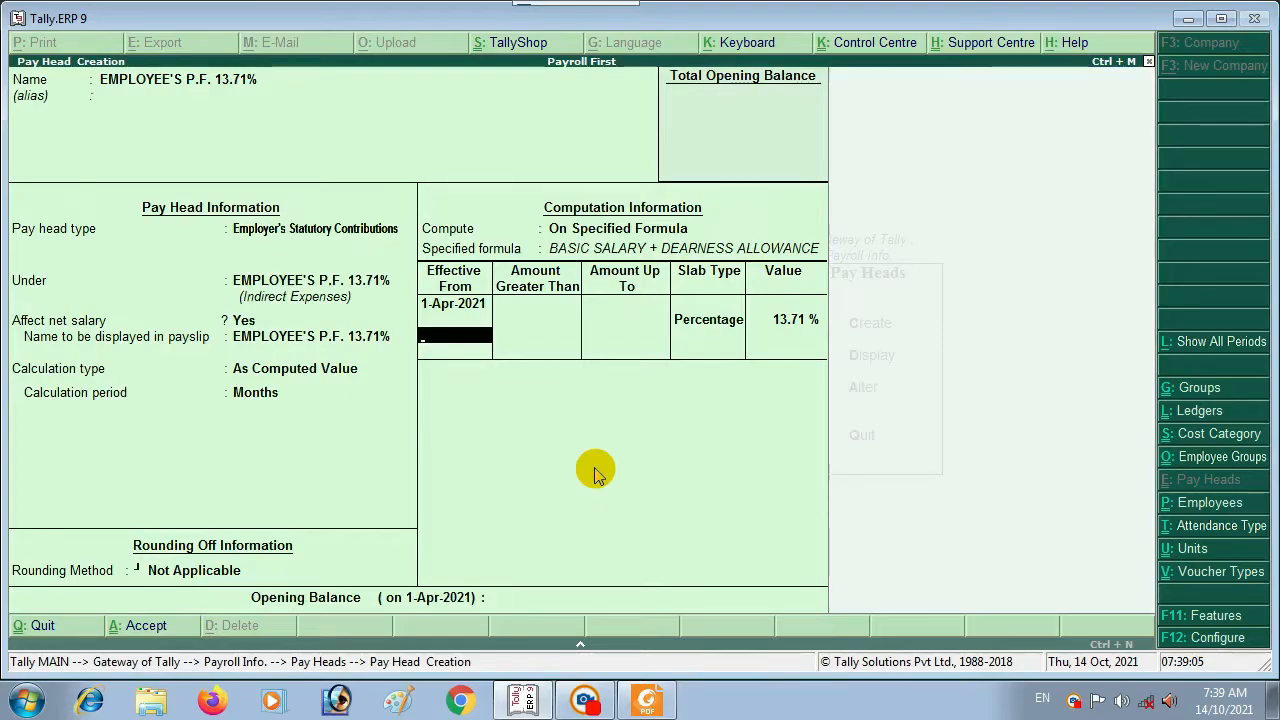
key(Return)
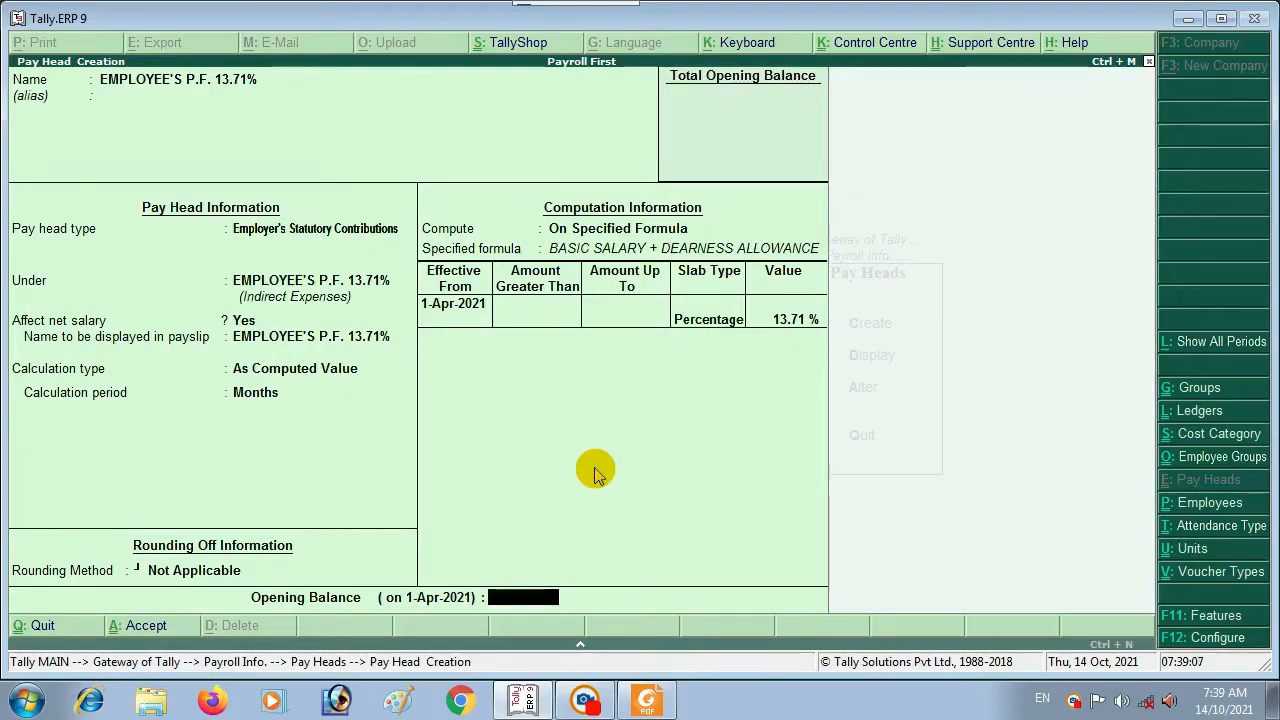
key(Return)
key(Return)
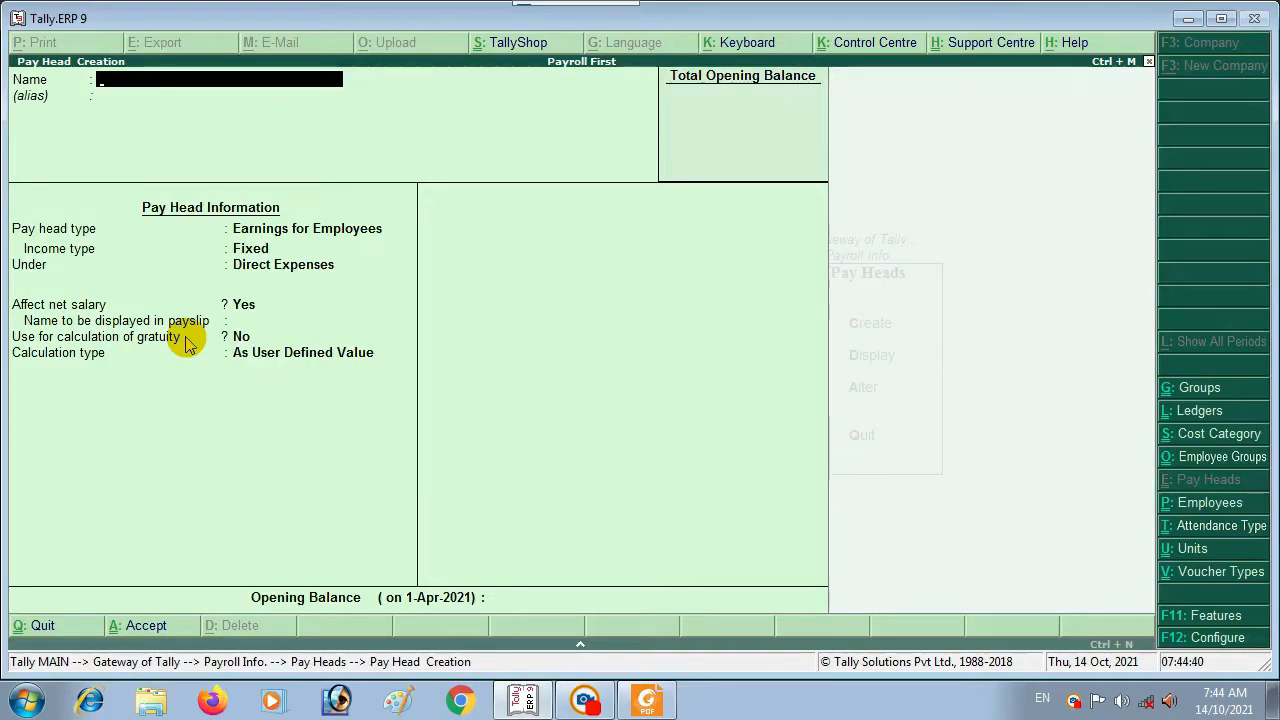
Step: Name the new pay head EMPLOYEE'S E.S.I. @1.75%, carrying it into the payslip name
text(EMPL)
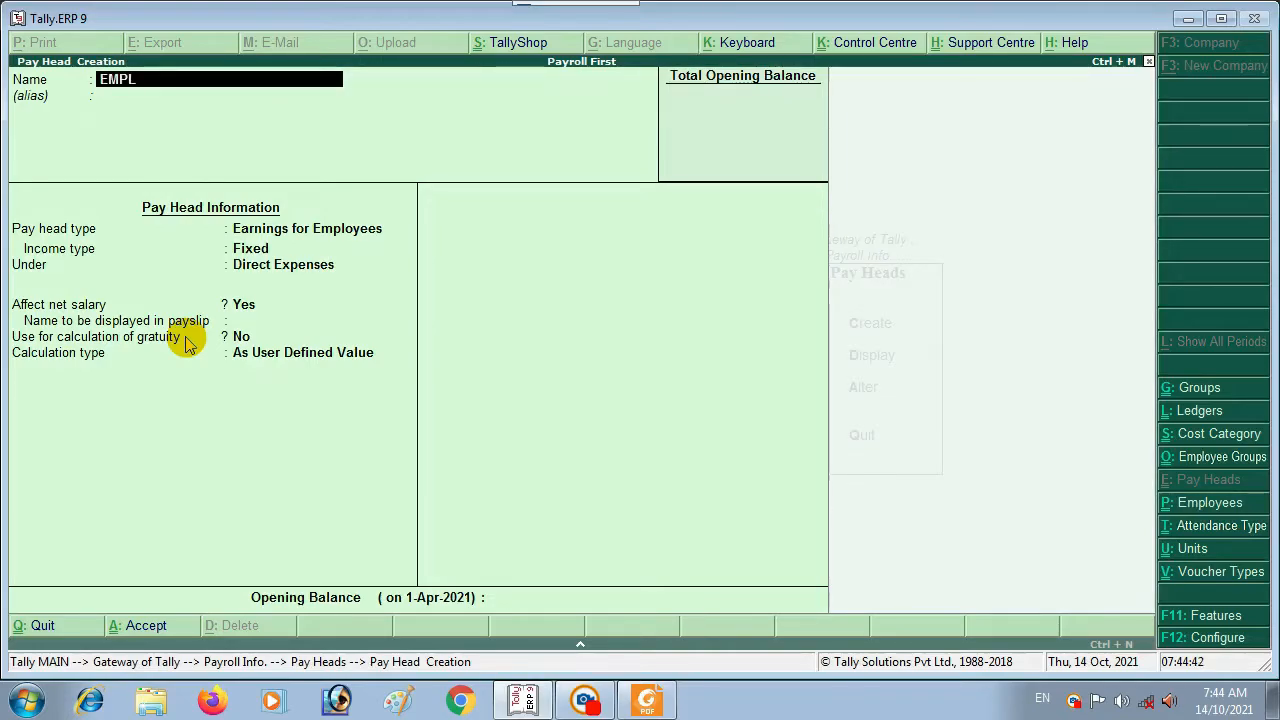
text(O)
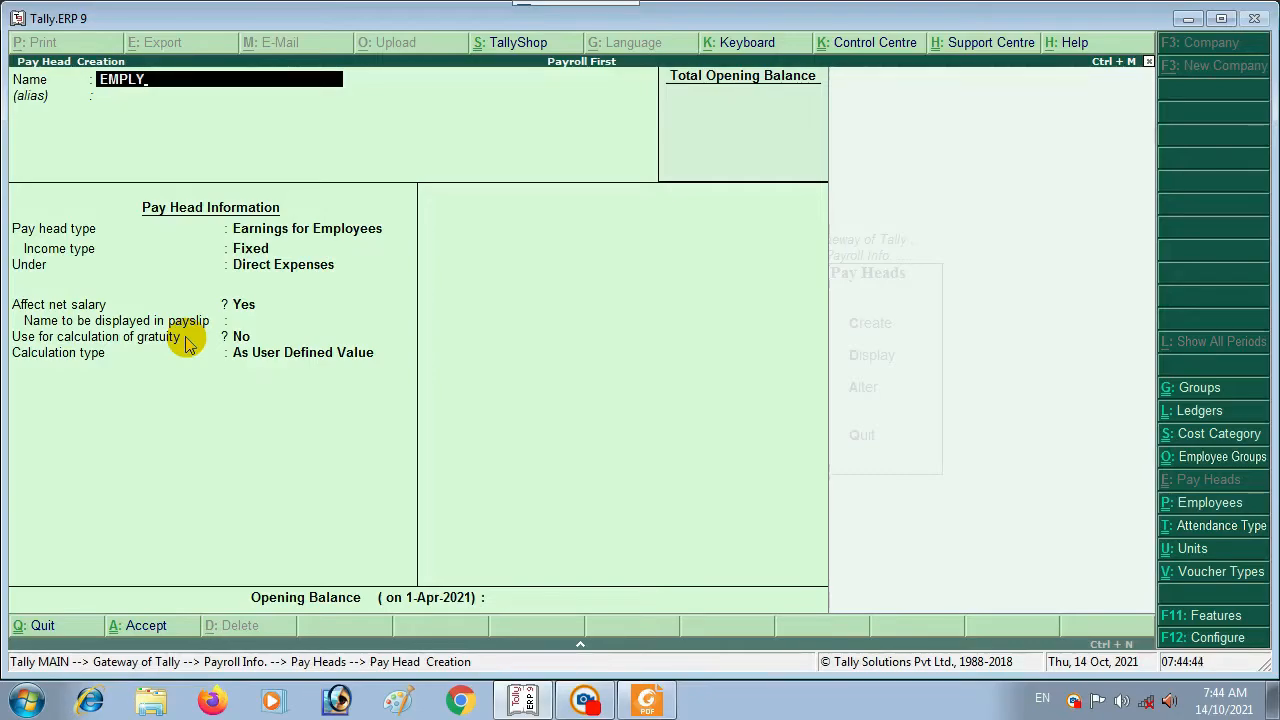
text(YEE)
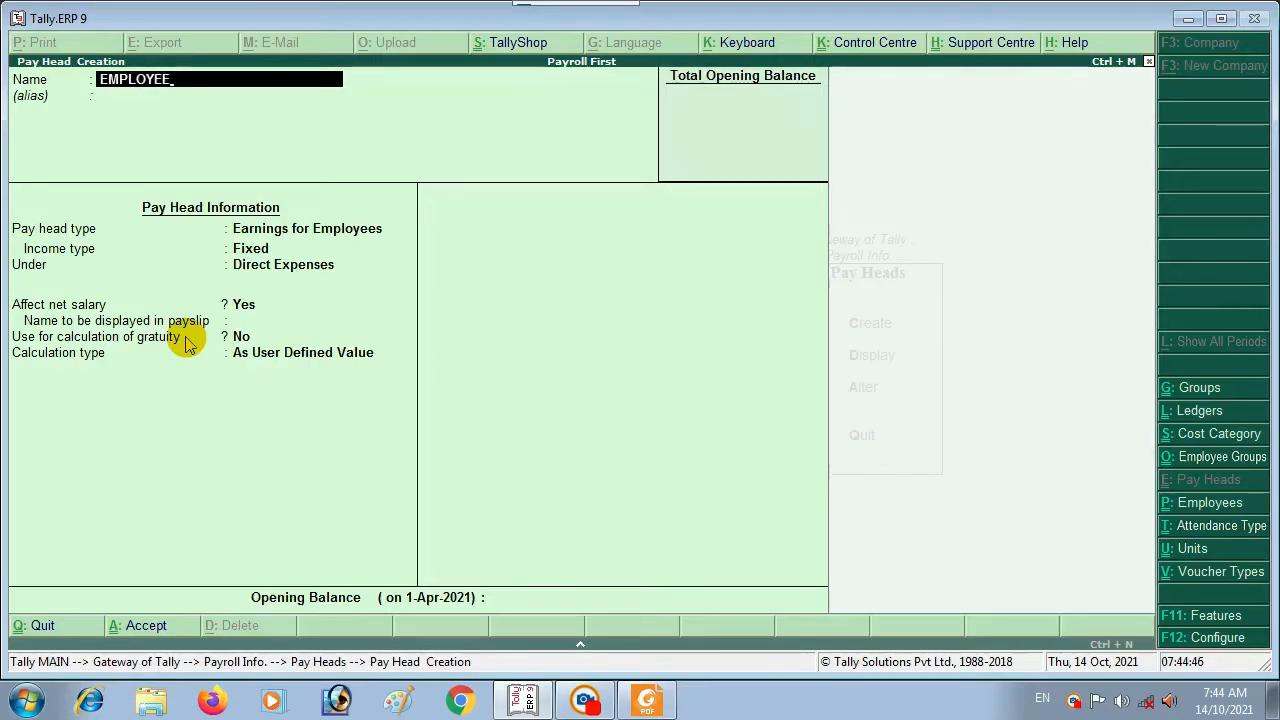
text('S E.)
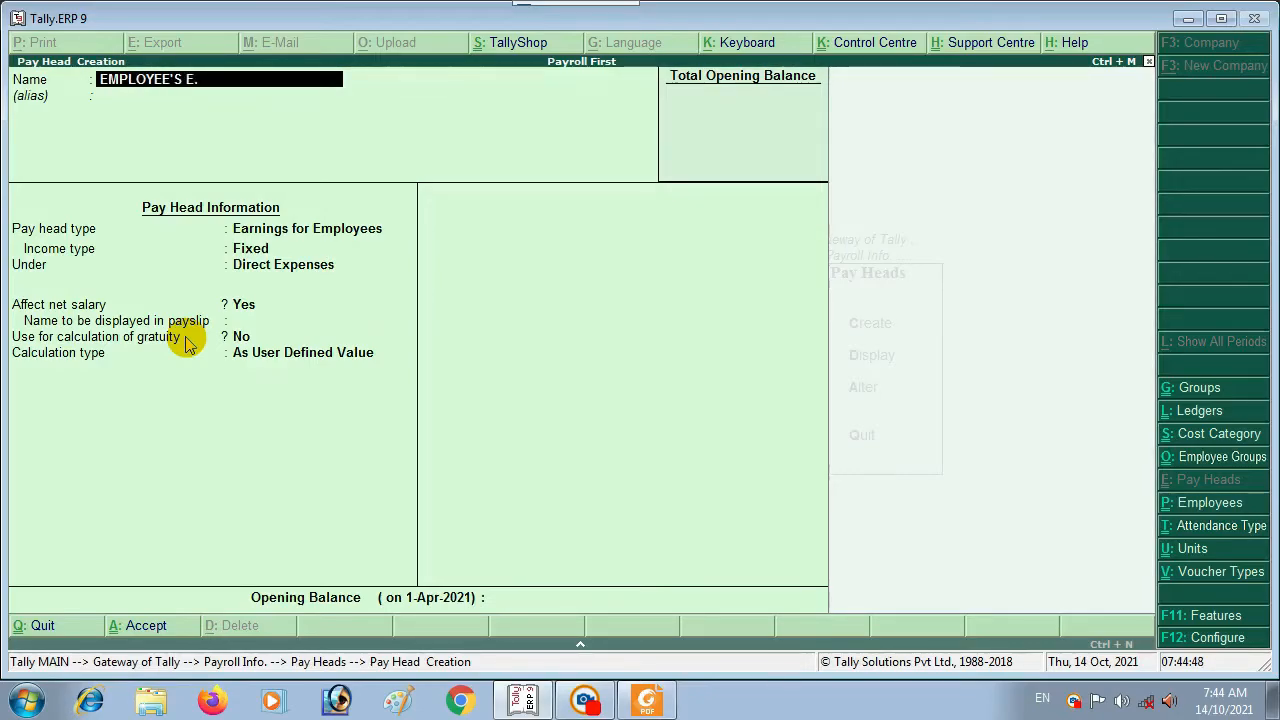
text(S.I. @1.75)
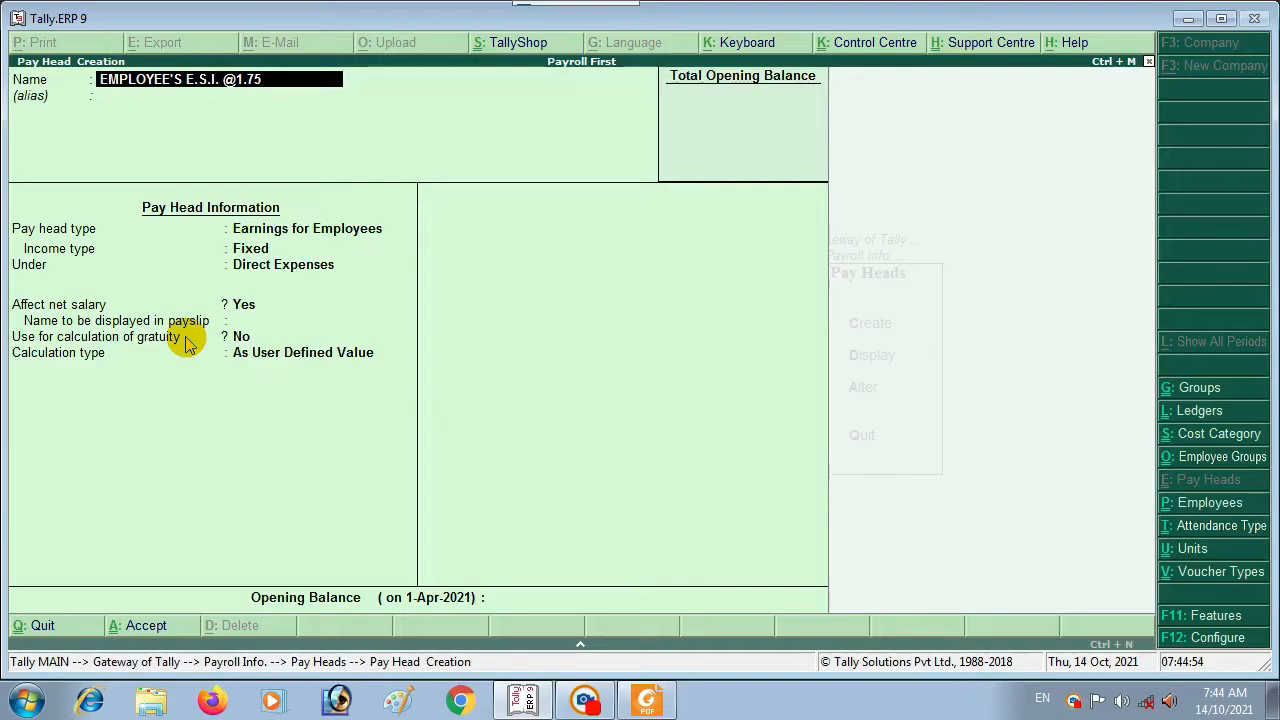
text(%)
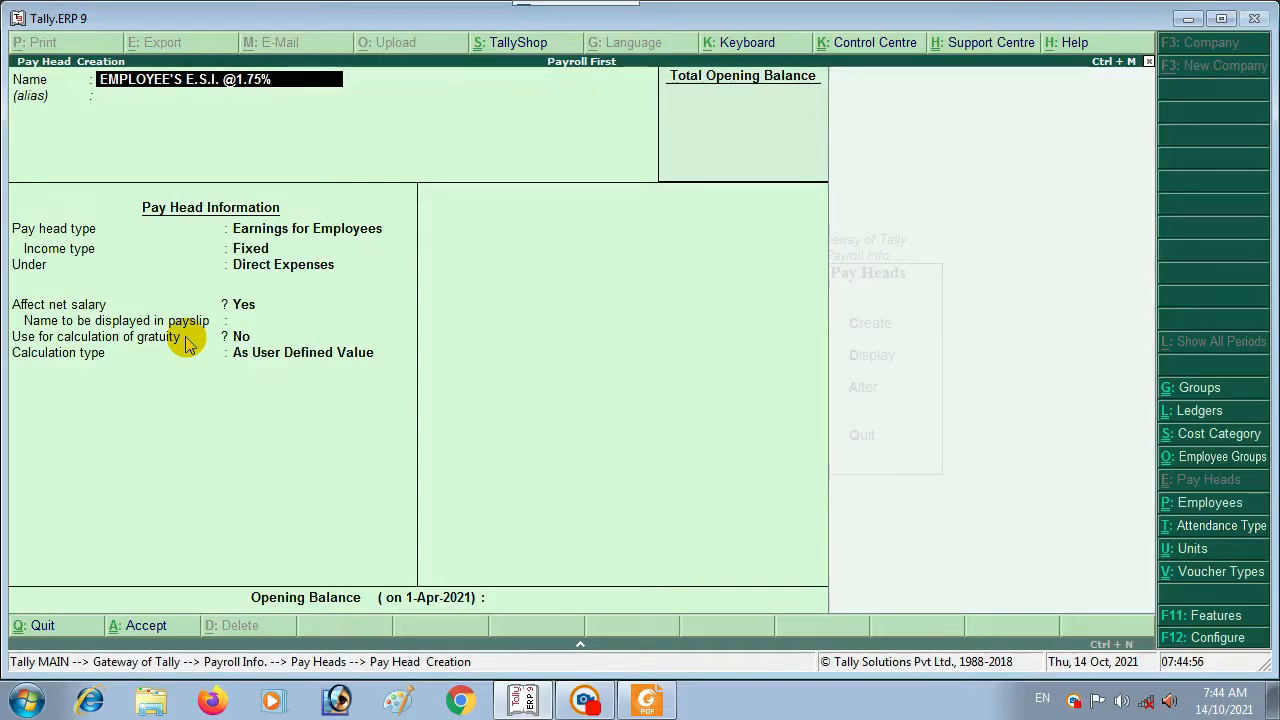
key(Return)
key(Return)
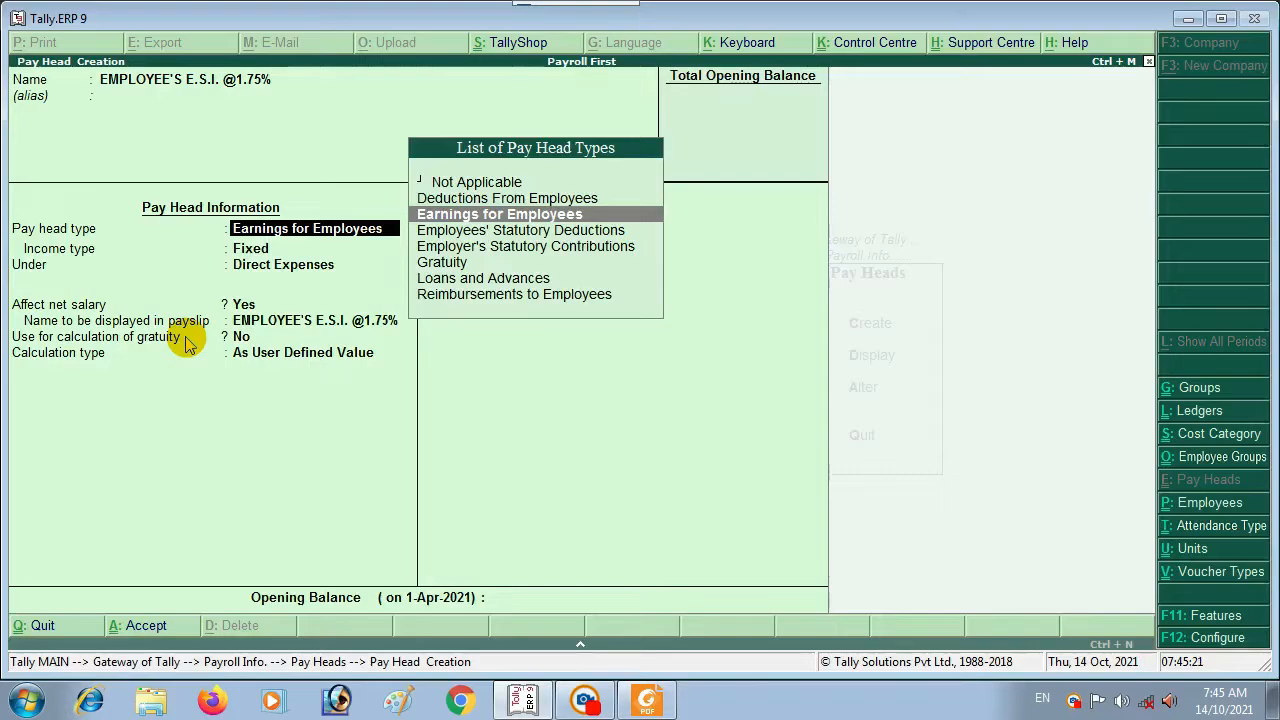
Step: Choose Employees' Statutory Deductions under Current Liabilities, affecting net salary, with rounding Not Applicable
key(Down)
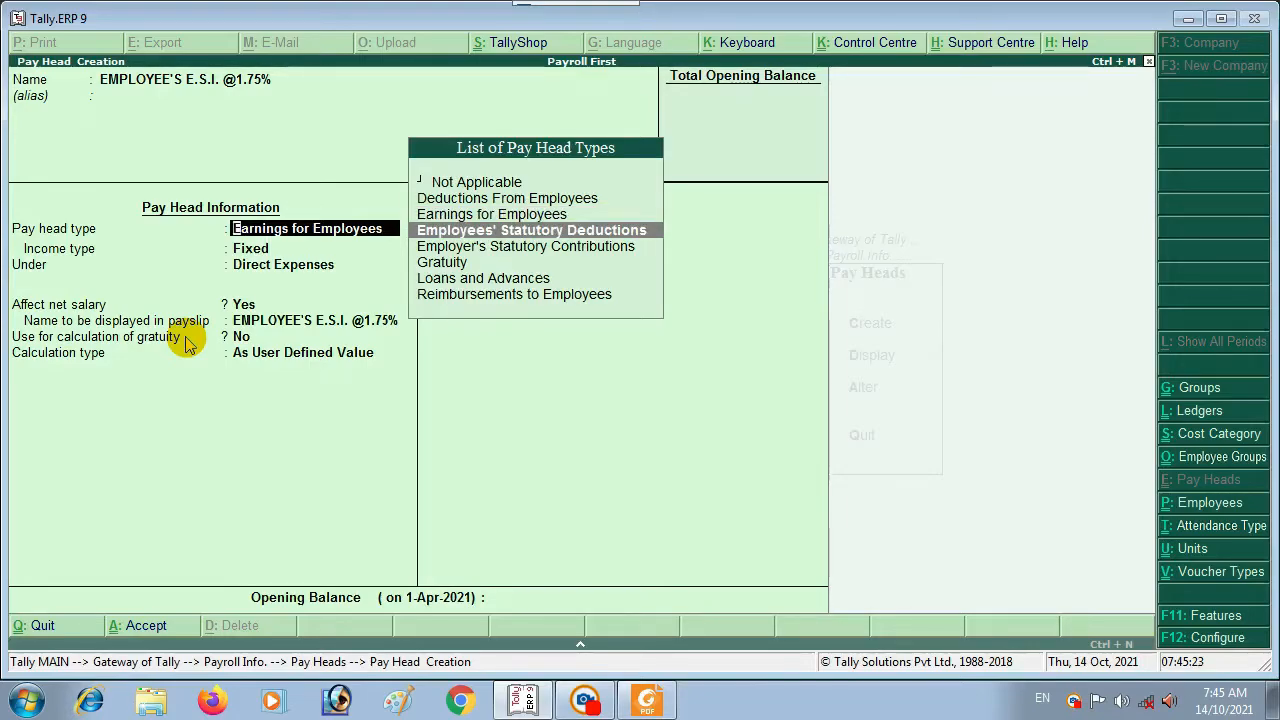
key(Return)
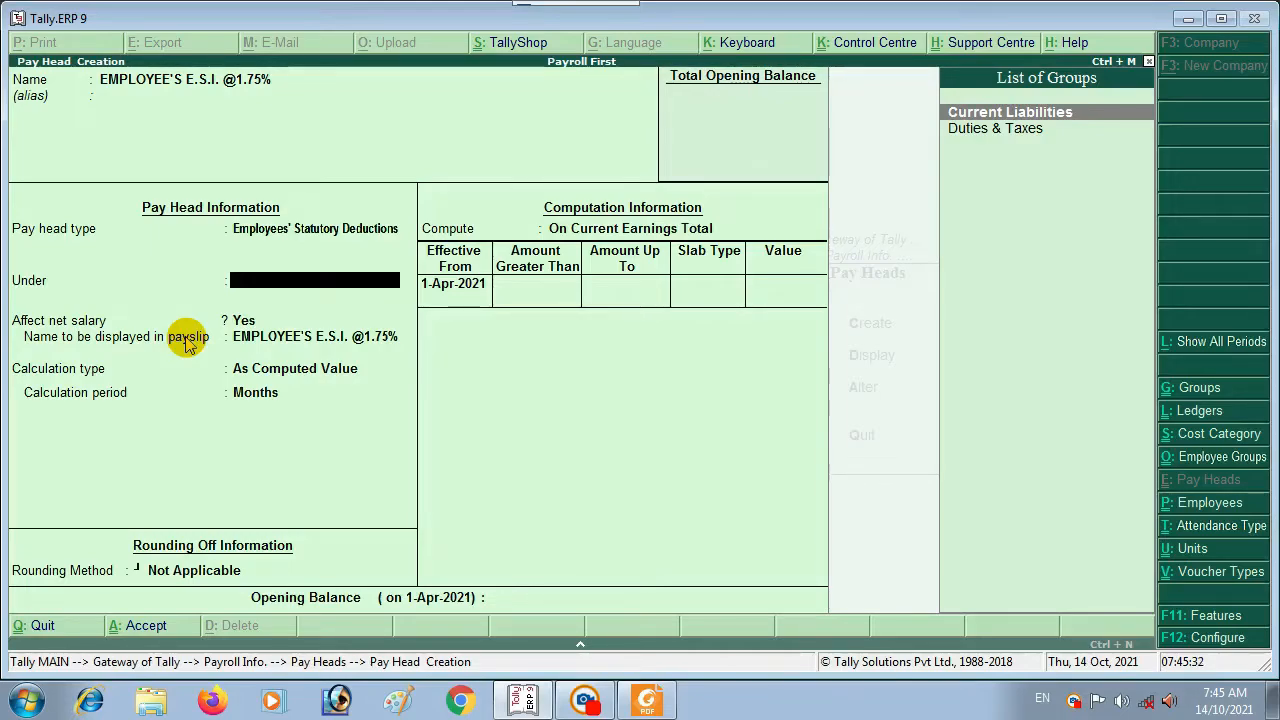
key(Return)
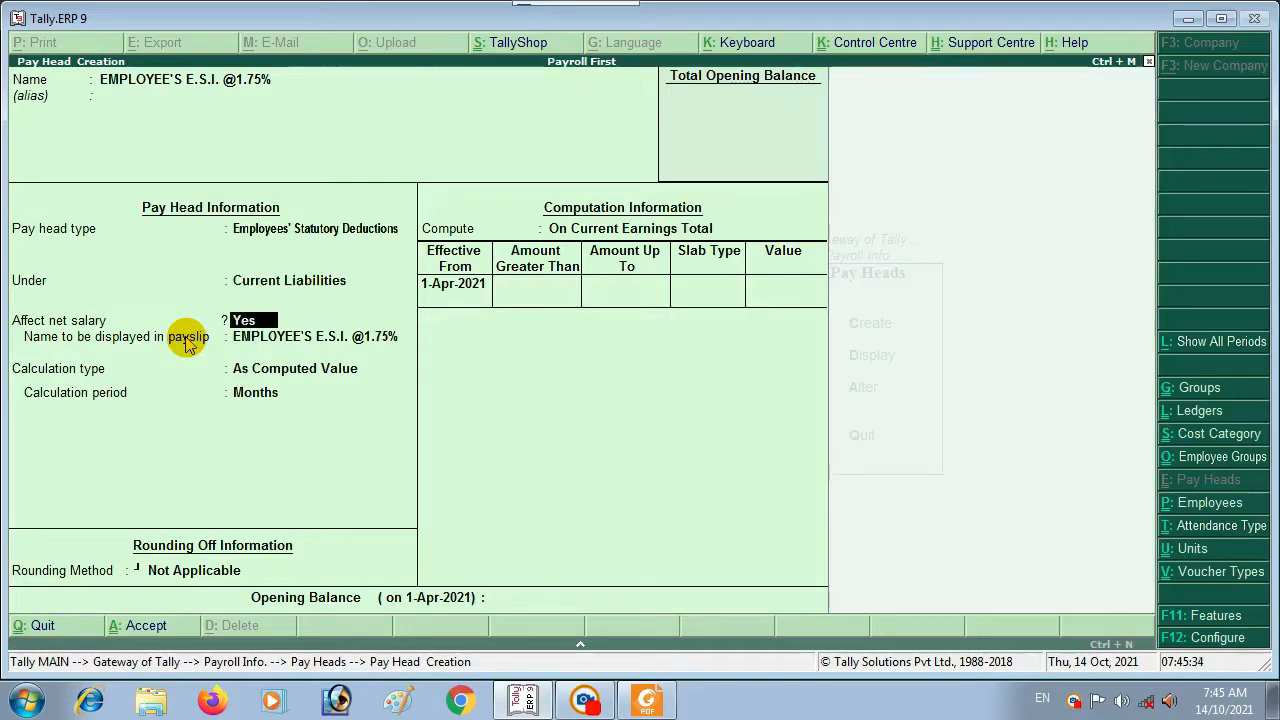
key(Return)
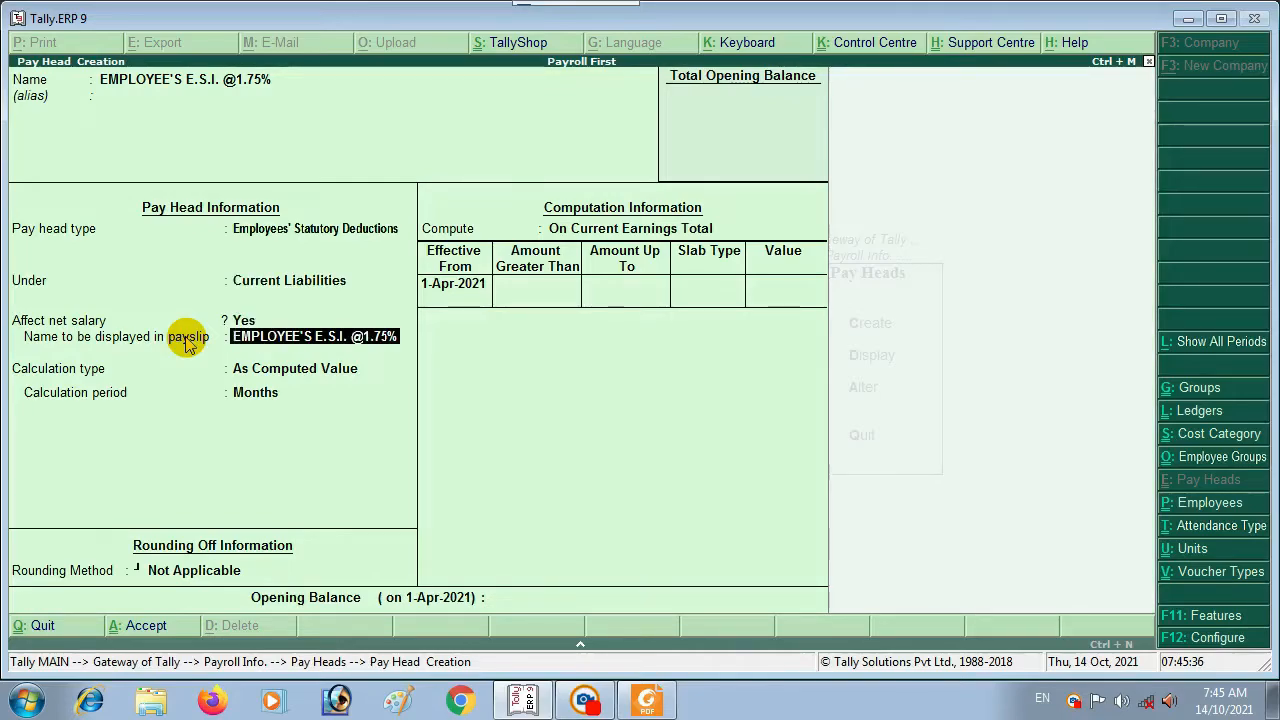
key(Return)
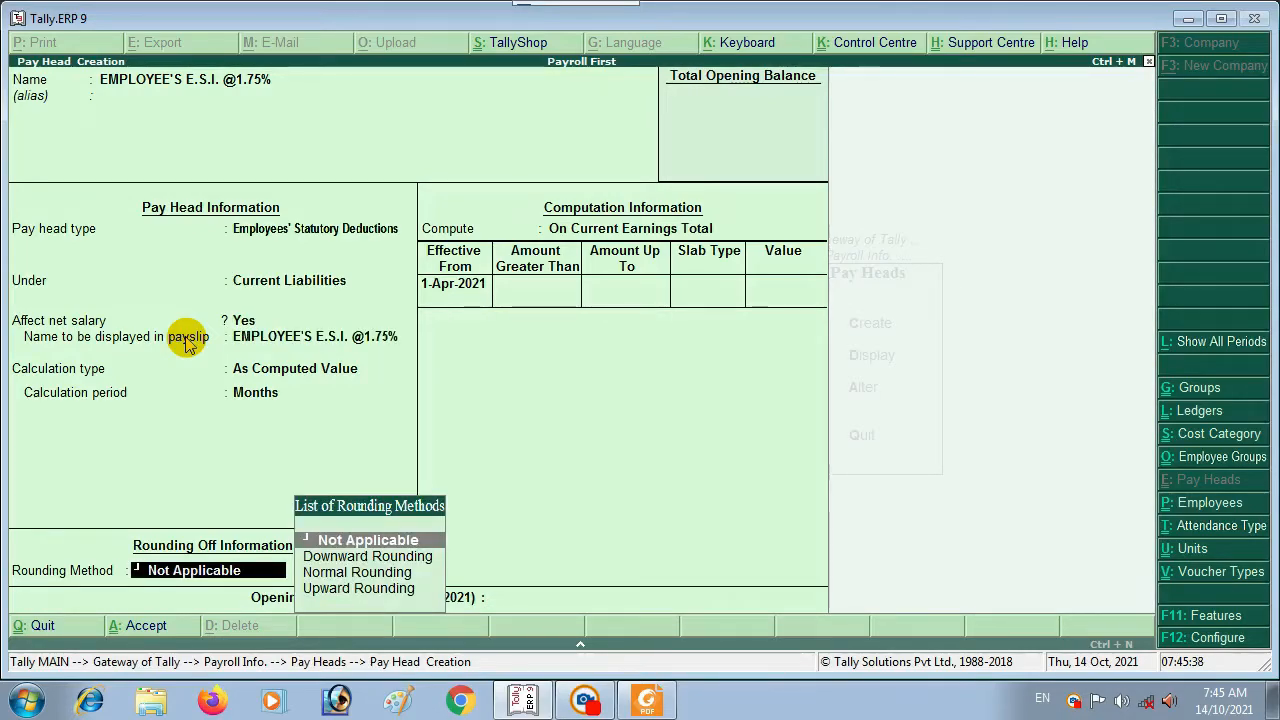
key(Return)
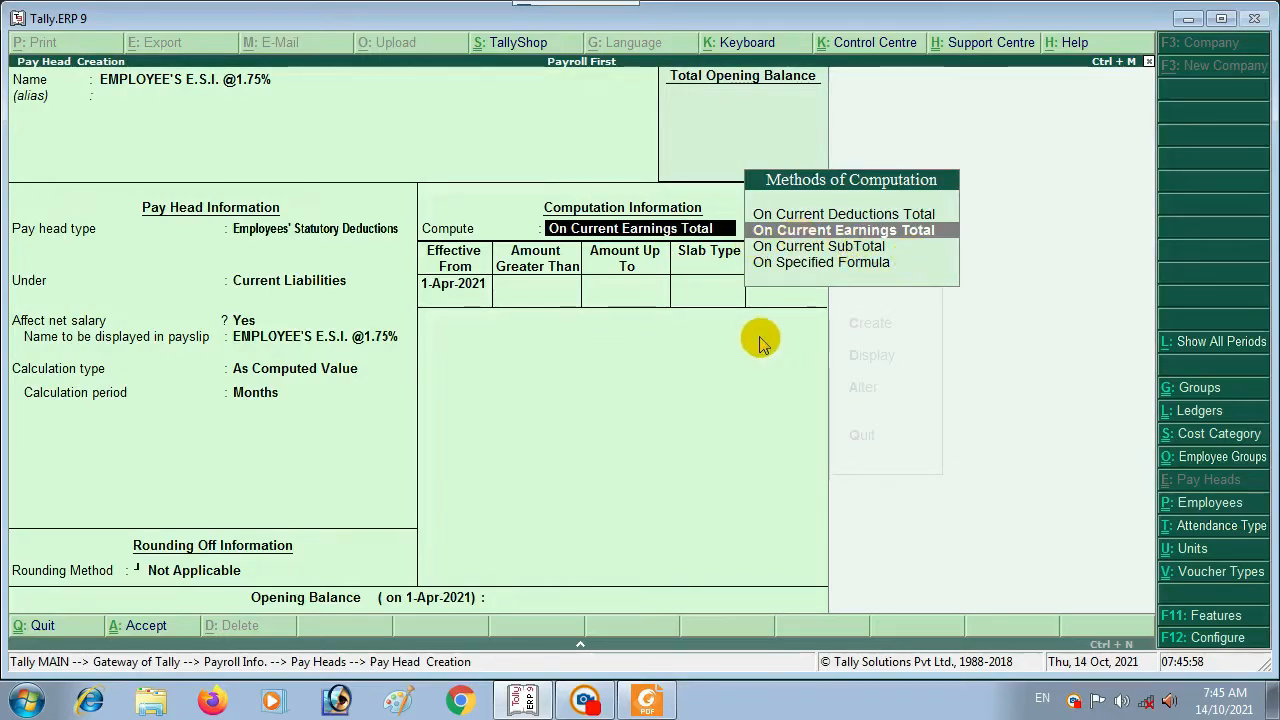
Step: Compute on current earnings total with a 1.75% percentage slab from 1-Apr-2021, then save
key(Return)
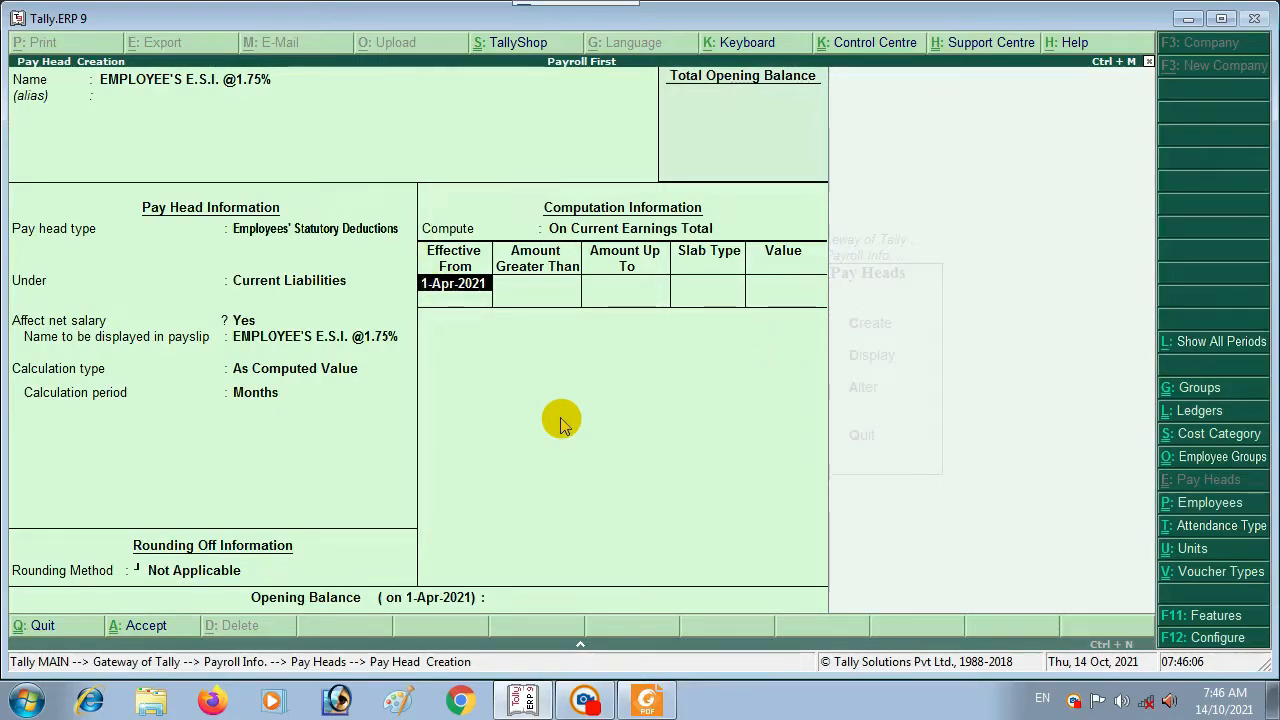
key(Return)
key(Return)
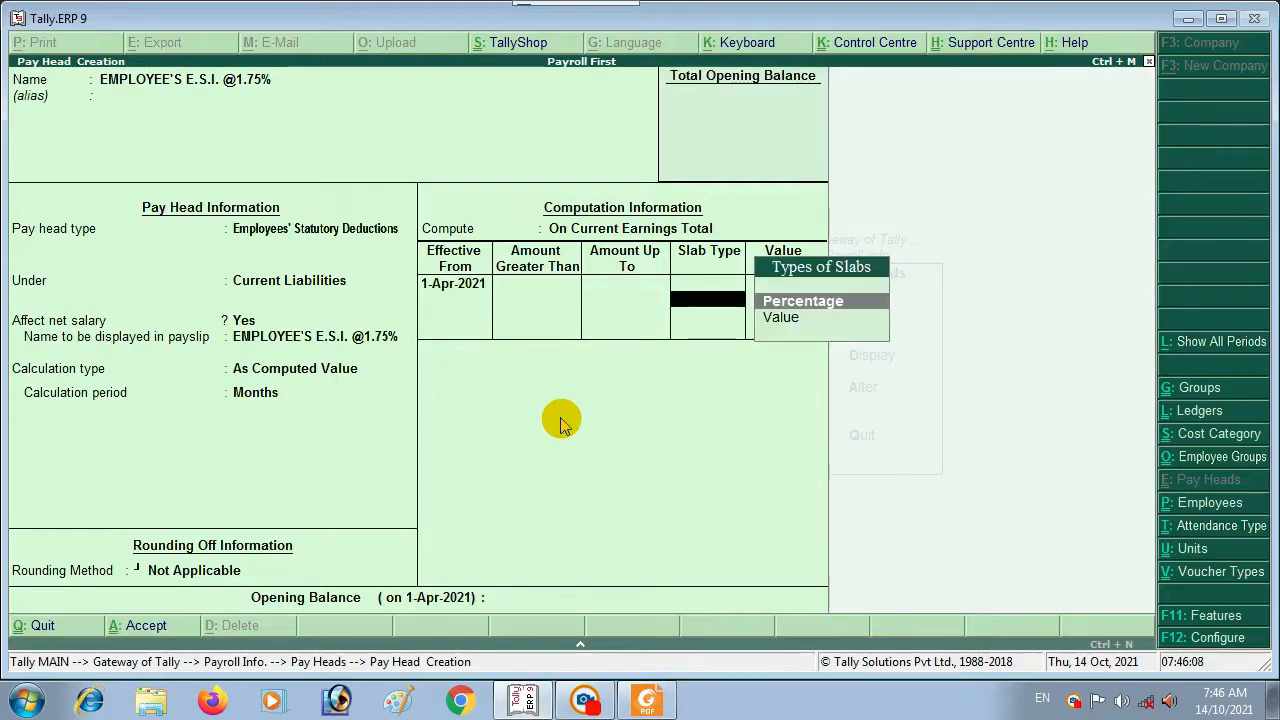
key(Return)
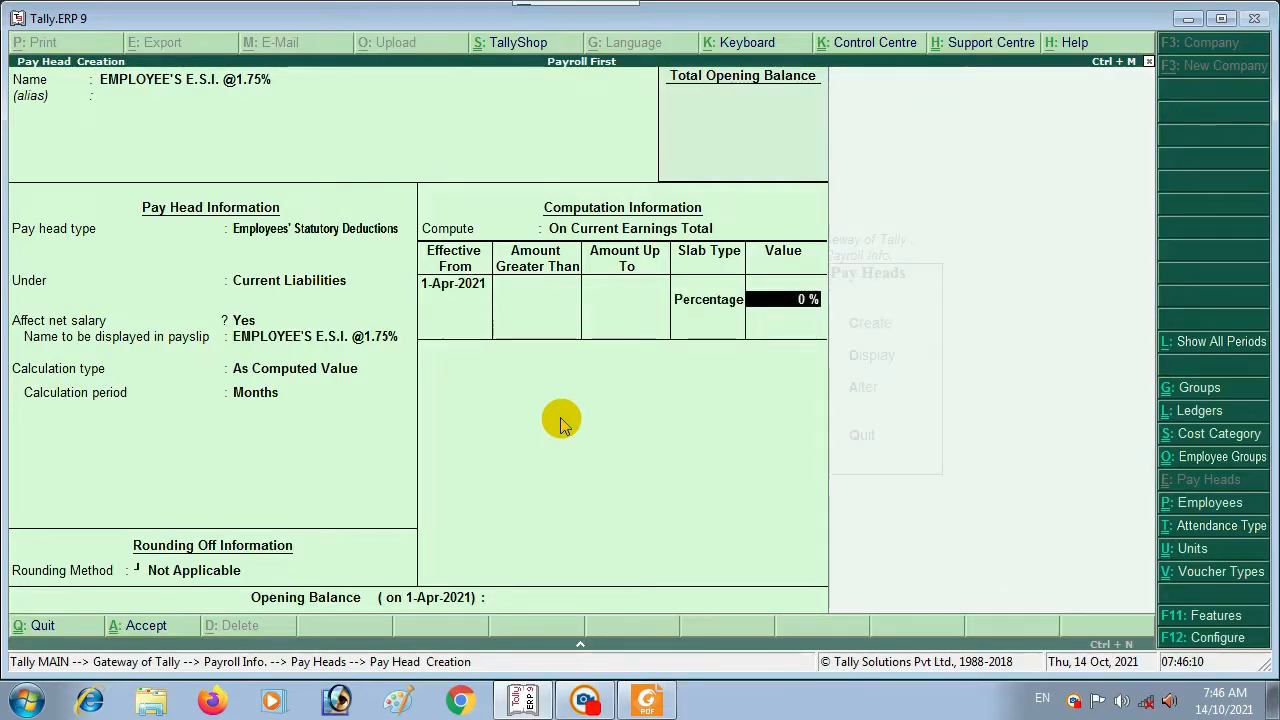
text(1.75)
key(Return)
key(Return)
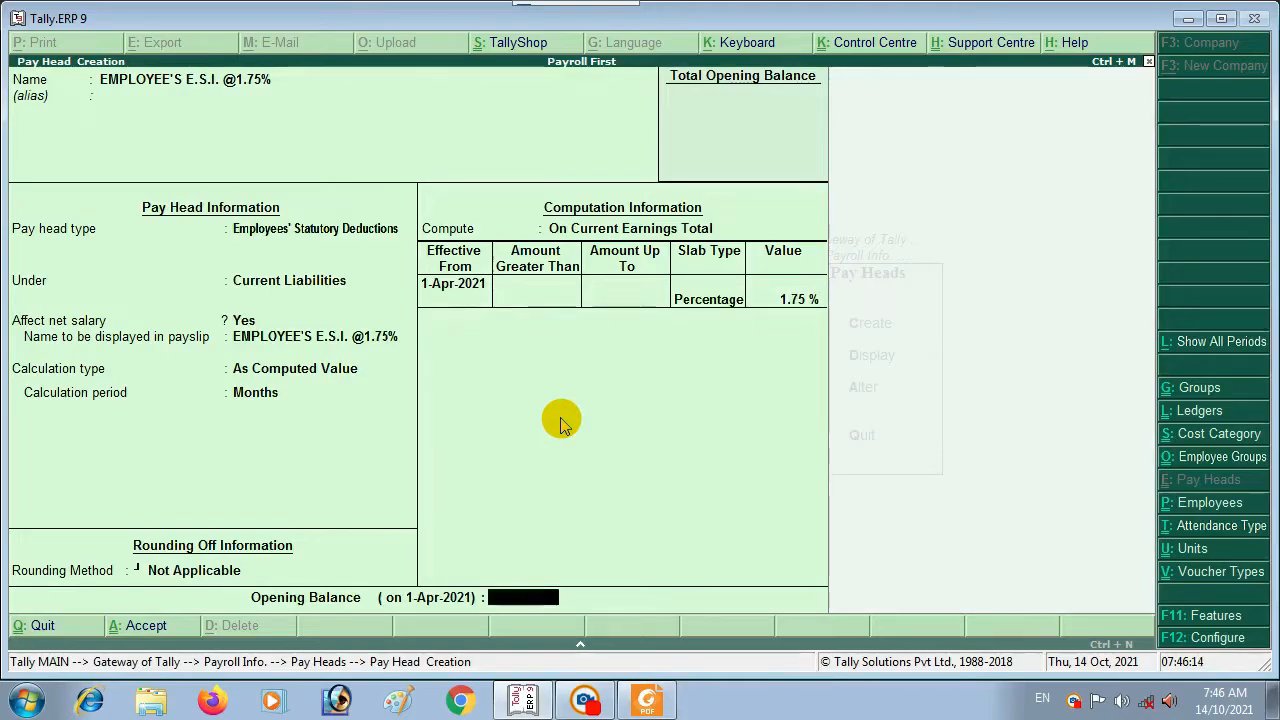
key(Return)
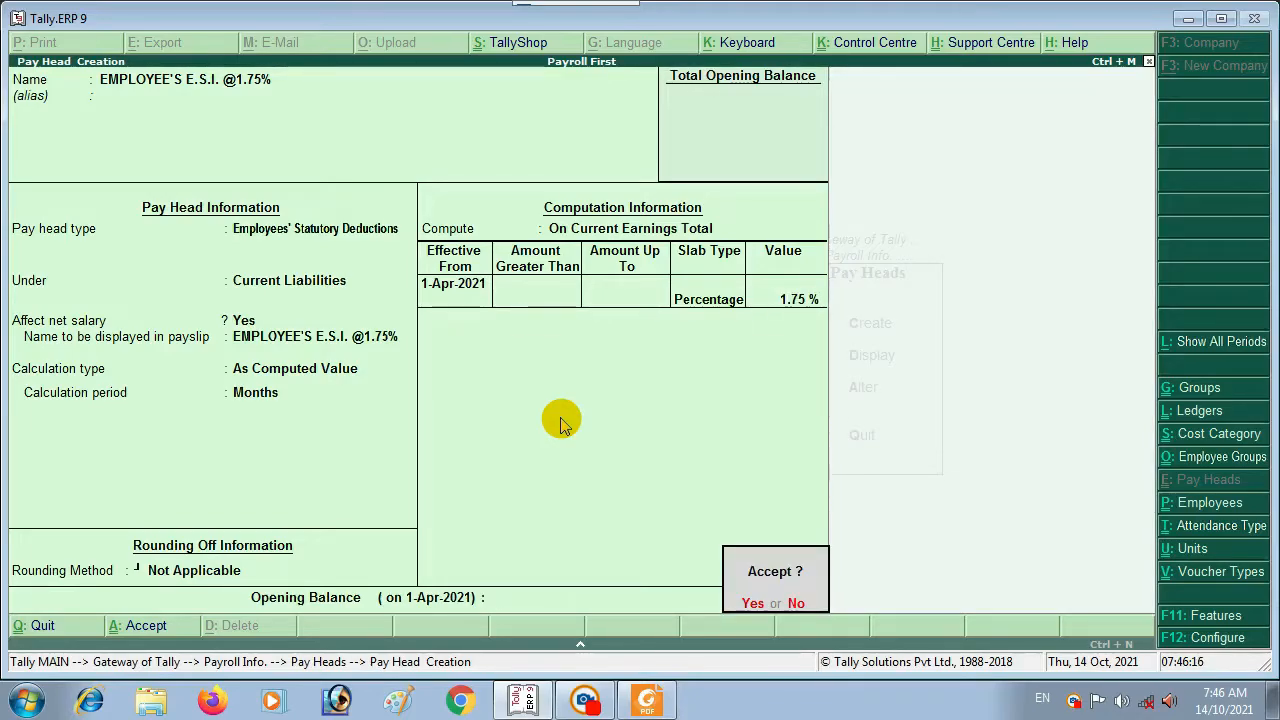
key(Return)
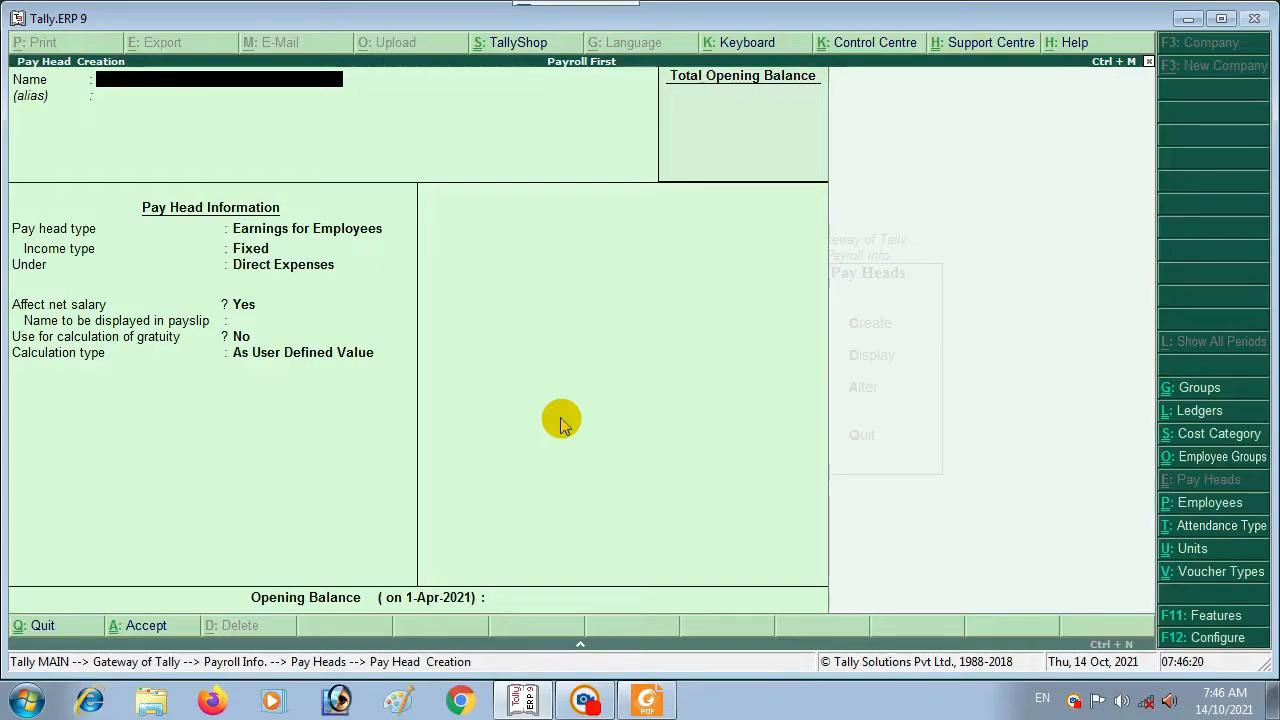
Step: Name the pay head EMPLOYEE'S E.S.I. 4.75% with type Employer's Statutory Contributions
text(EMP)
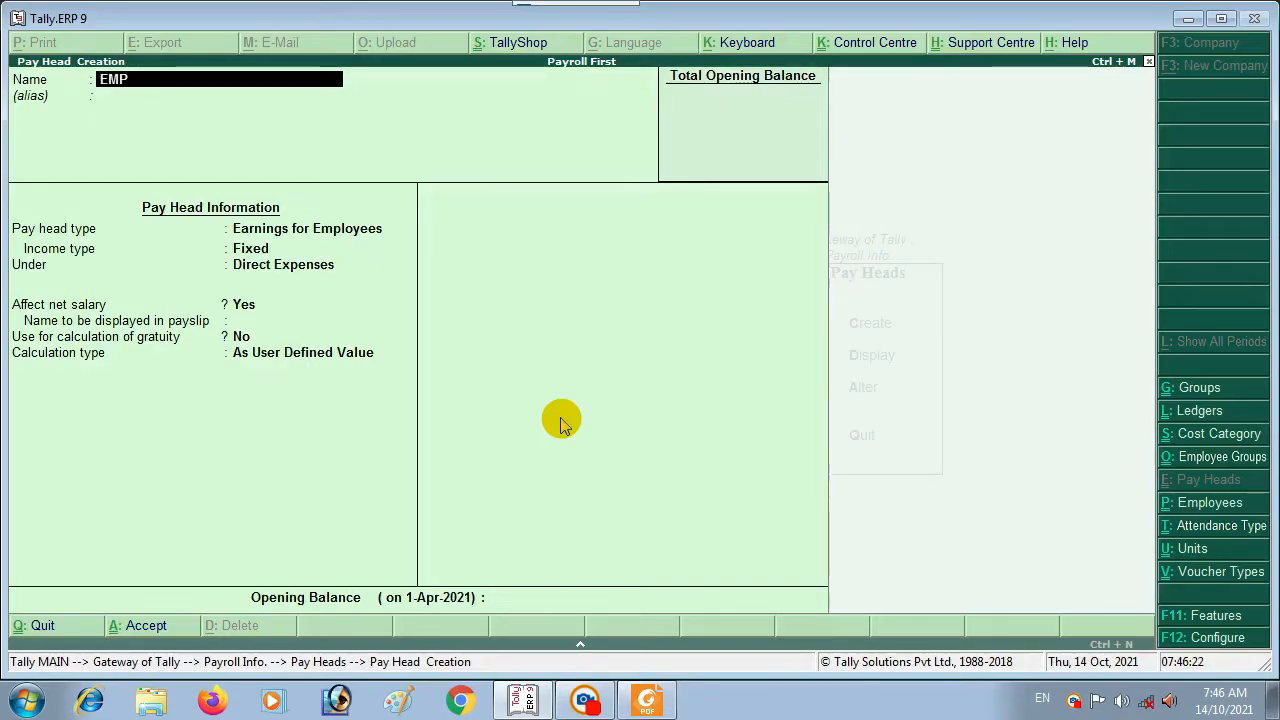
text(LOYEE'S E.S.)
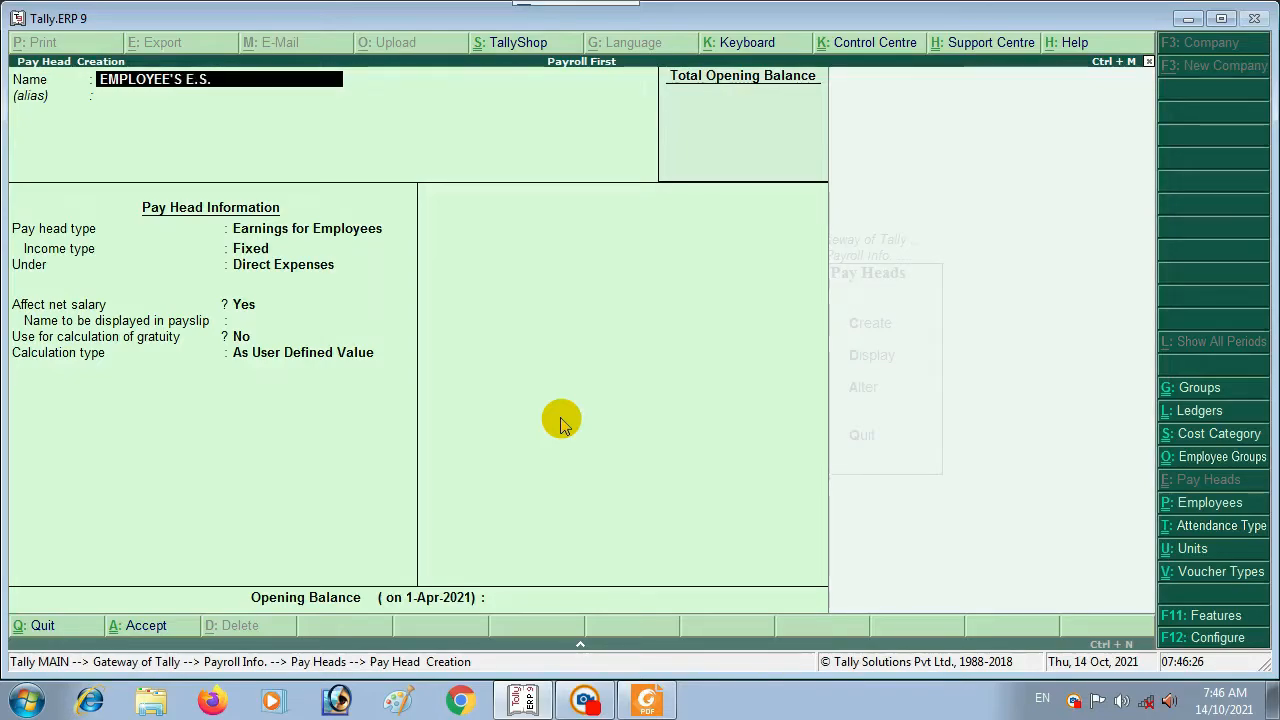
text(I. 4.7)
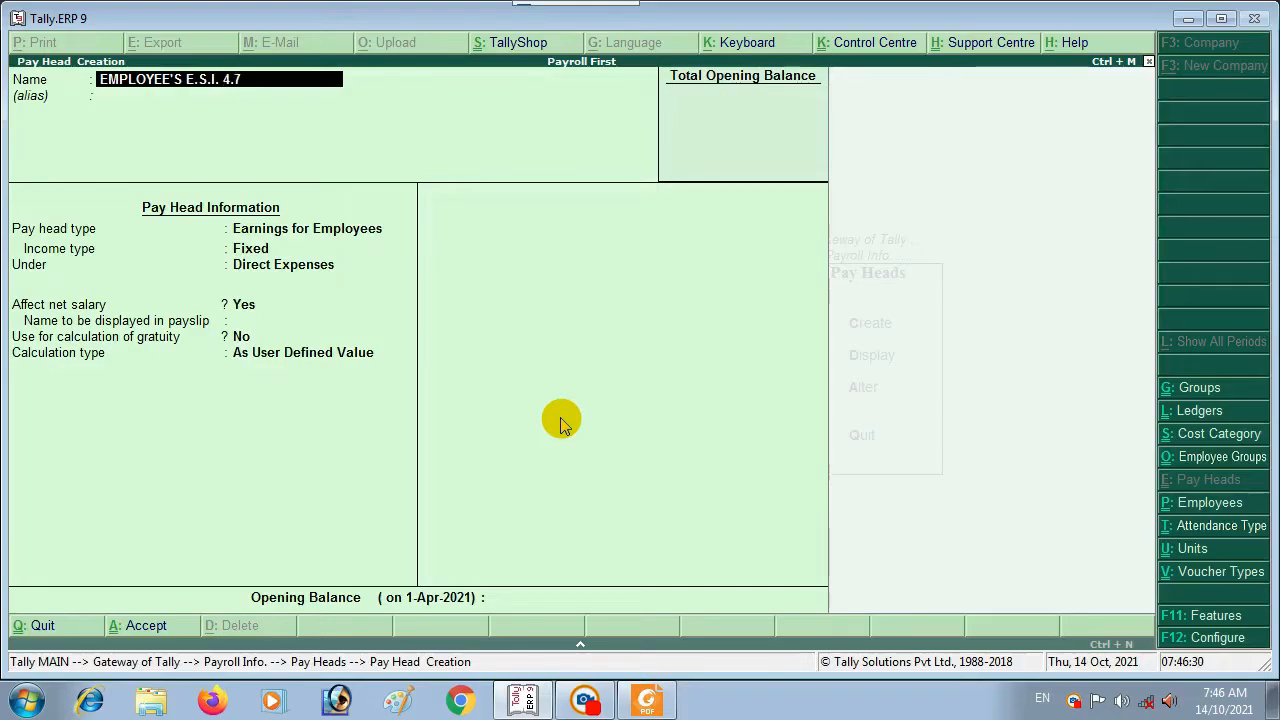
text(5%)
key(Return)
key(Return)
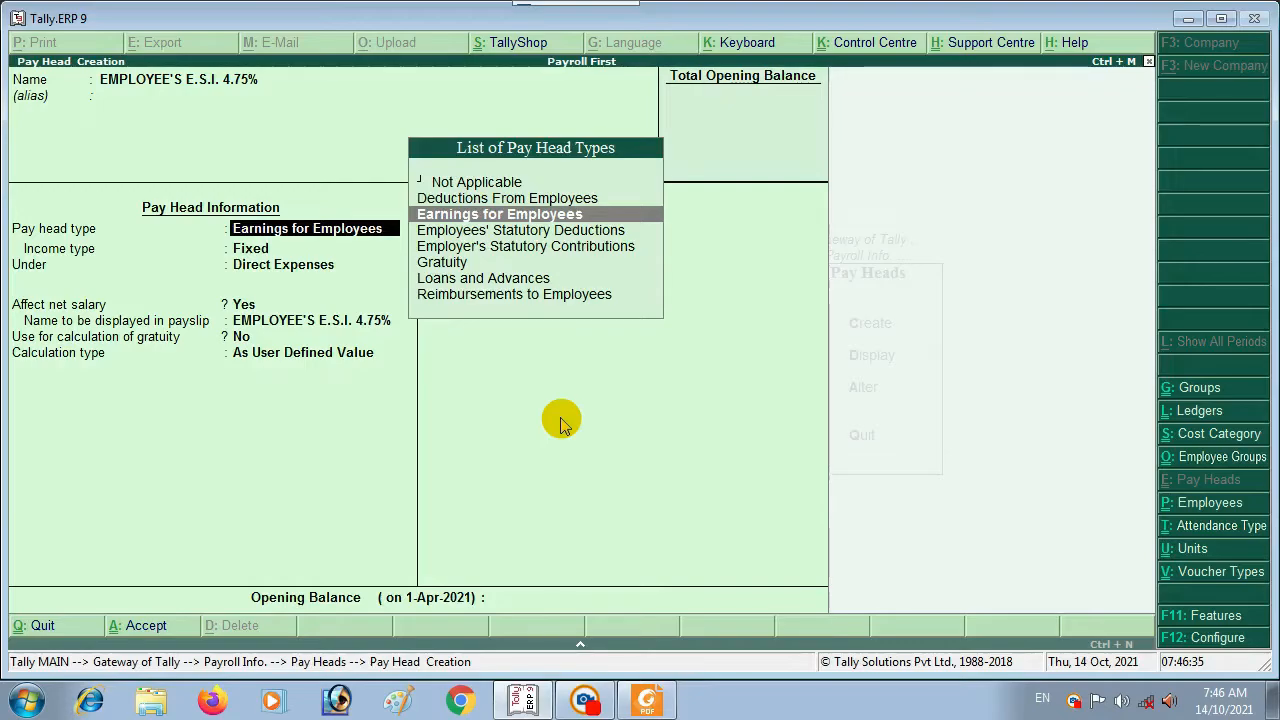
key(Down)
key(Down)
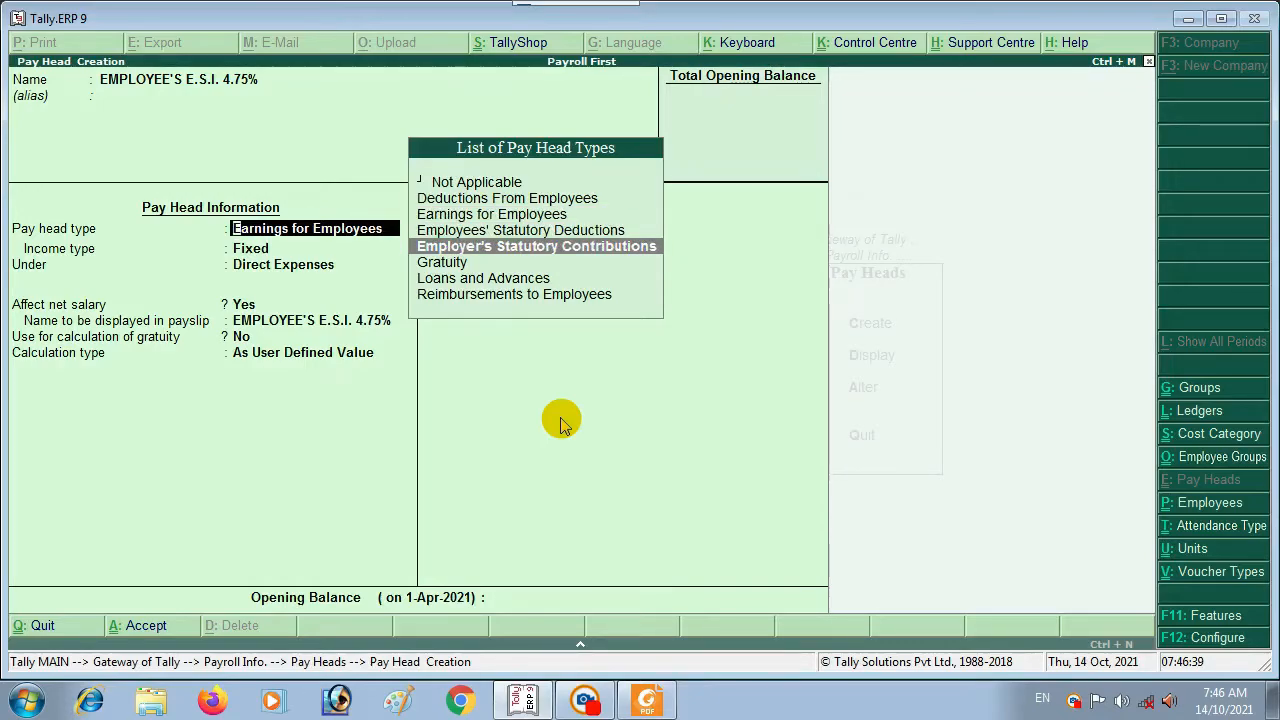
key(Return)
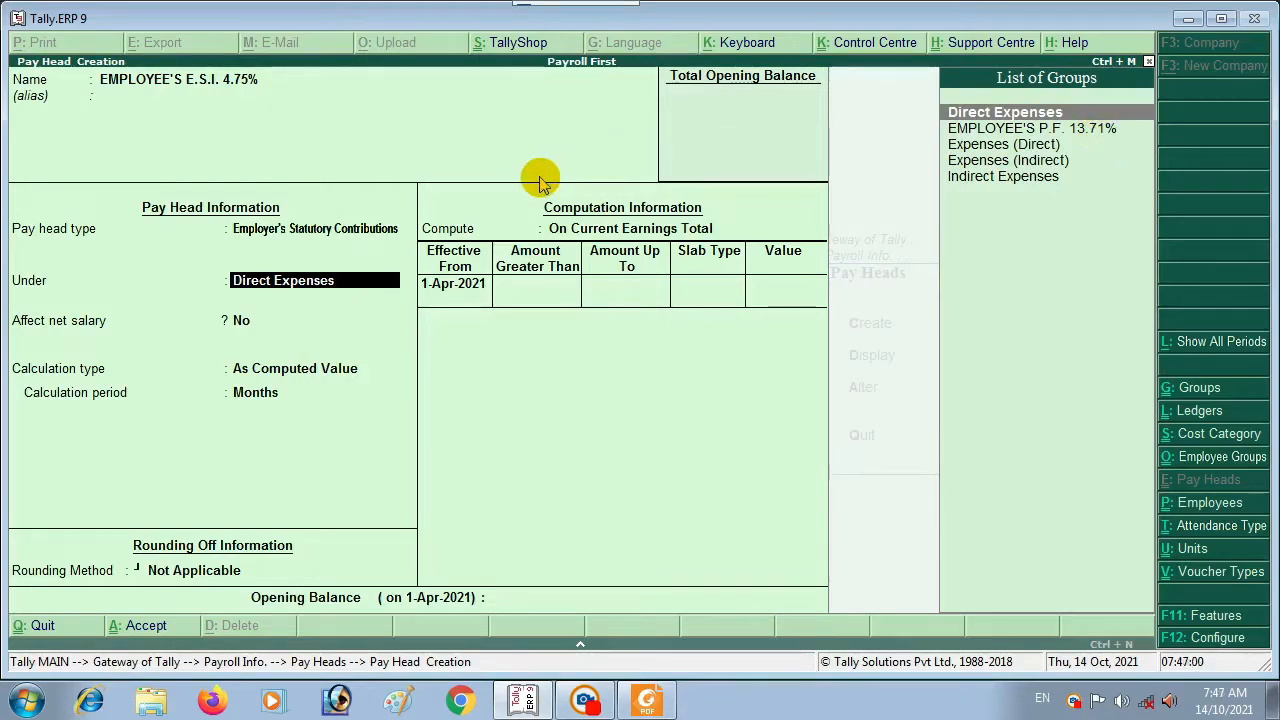
Step: Create group EMPLOYEE'S E.S.I. @4.75% under Indirect Expenses as the pay head's parent
key(alt+c)
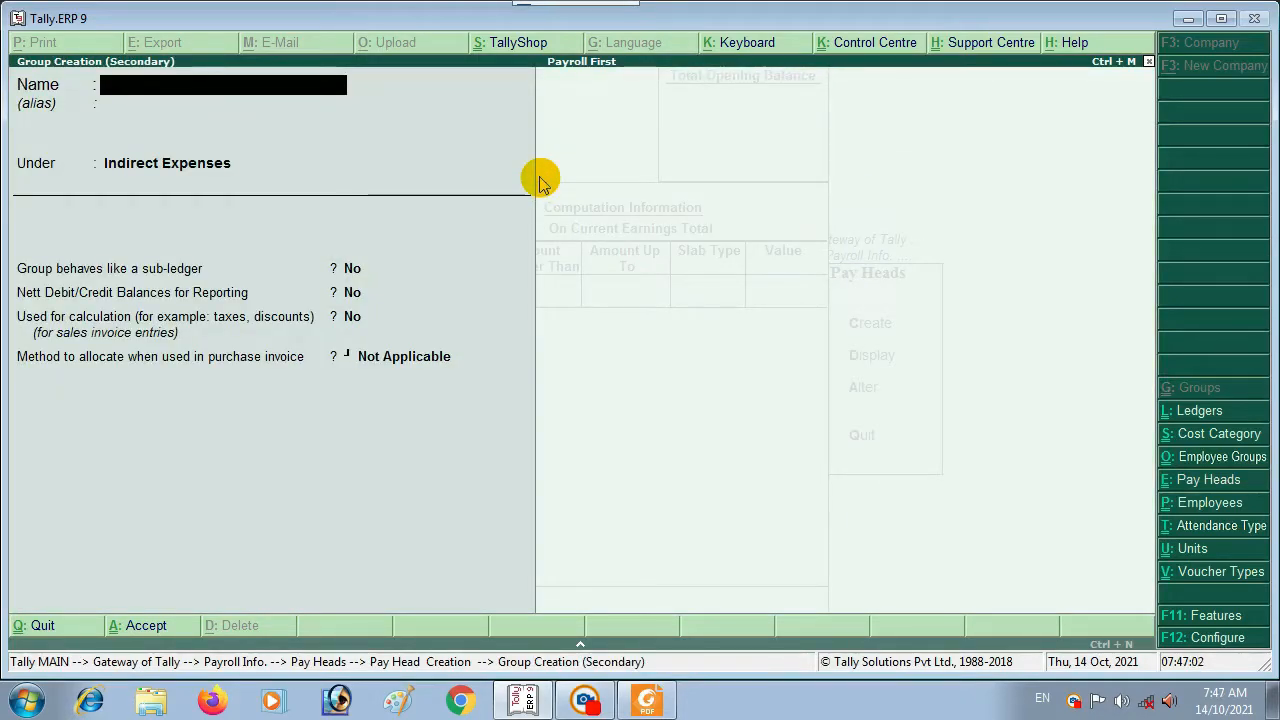
text(EMPLOY)
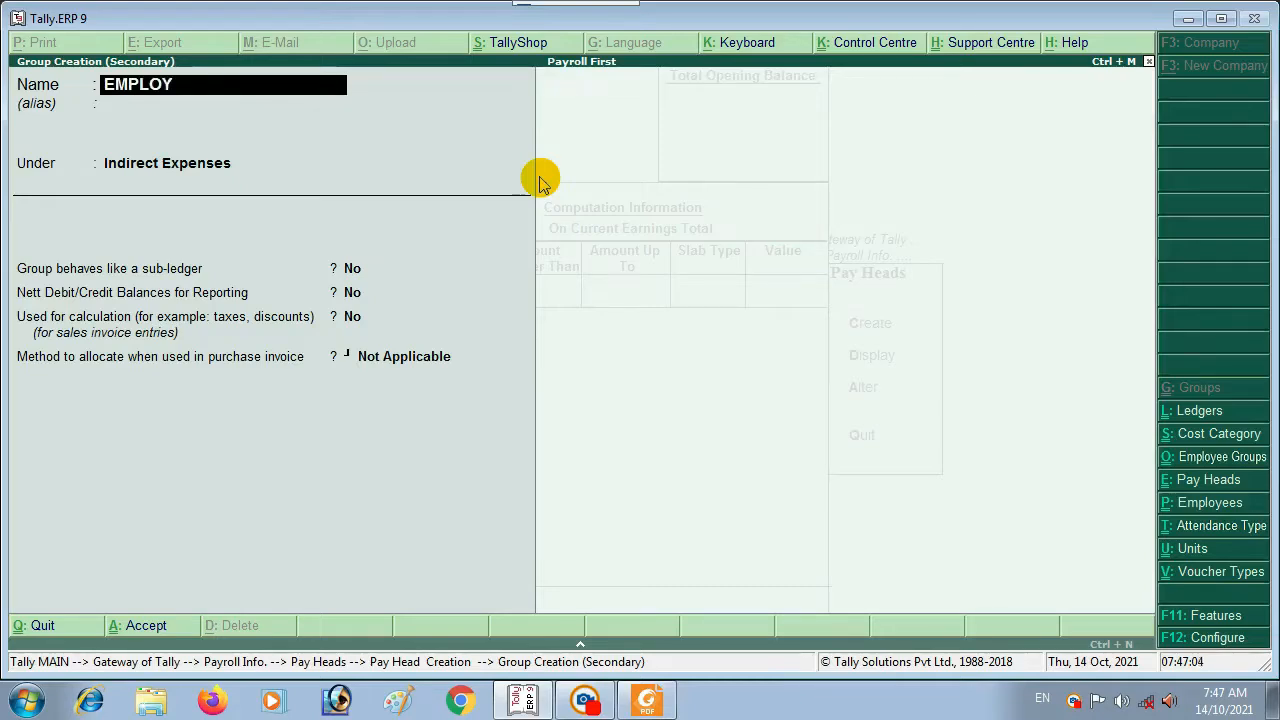
text(EE'S E.S.I.)
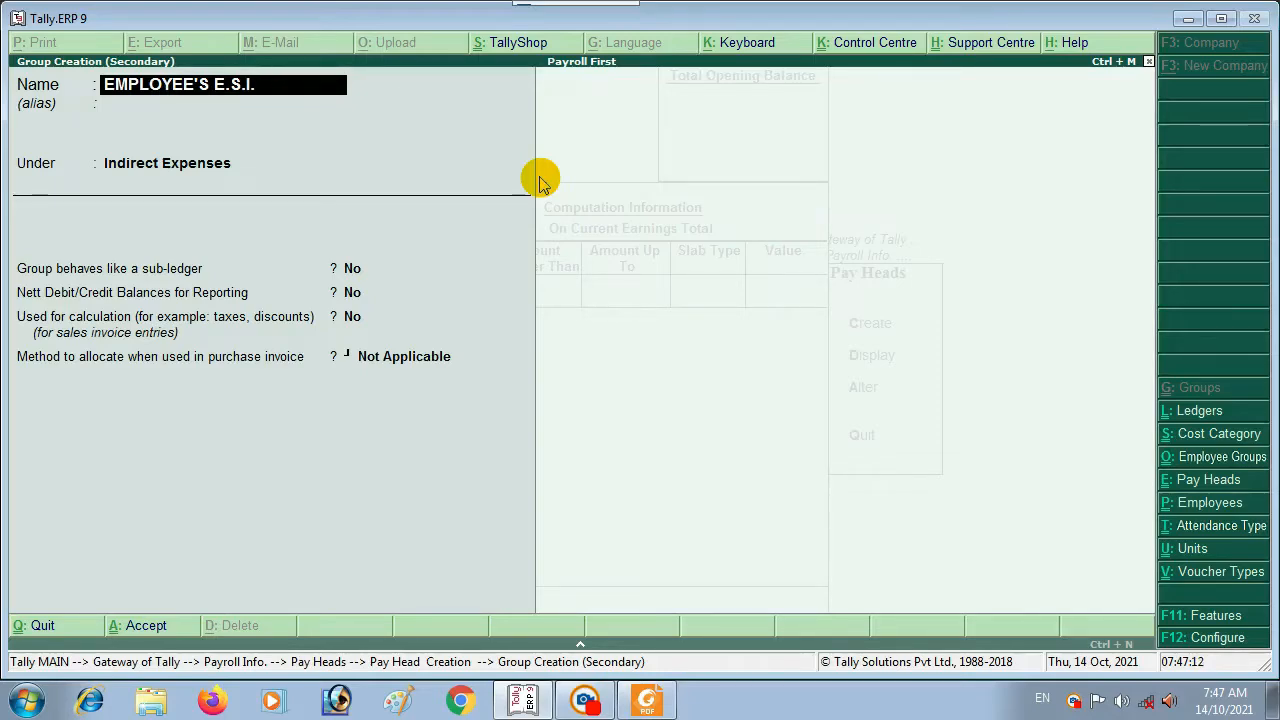
text(@4.75%)
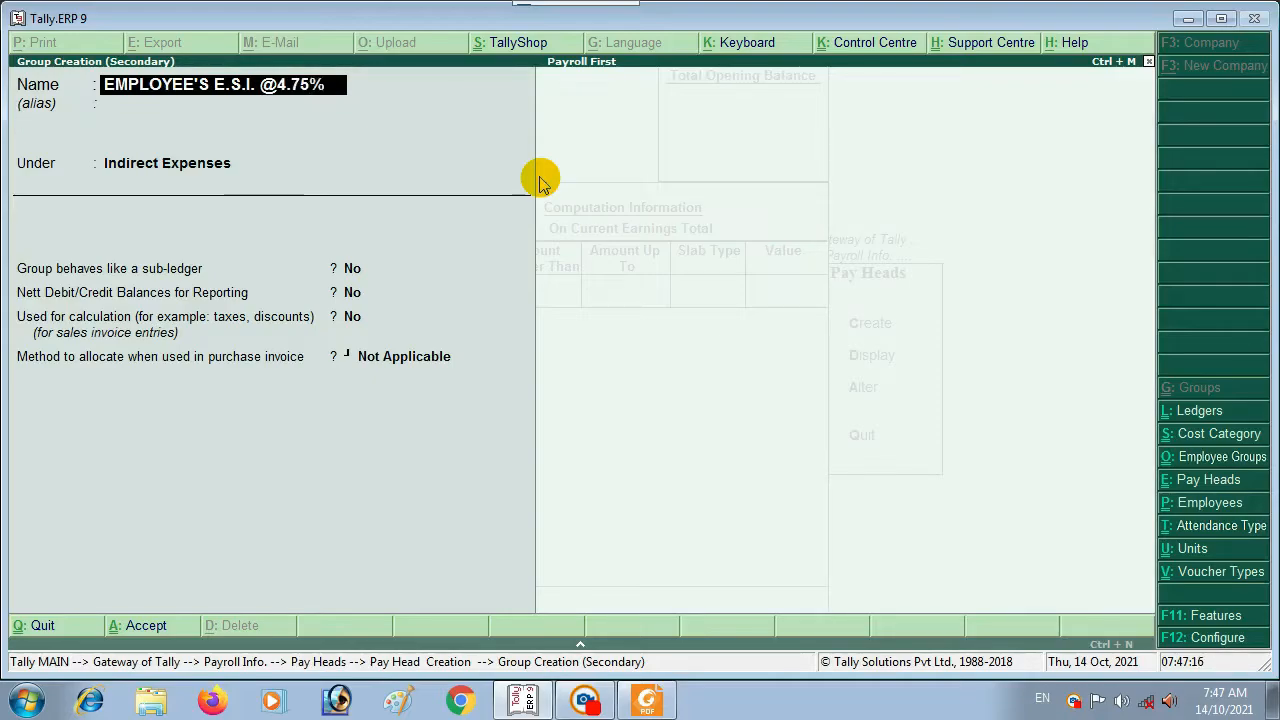
key(Return)
key(Return)
key(Return)
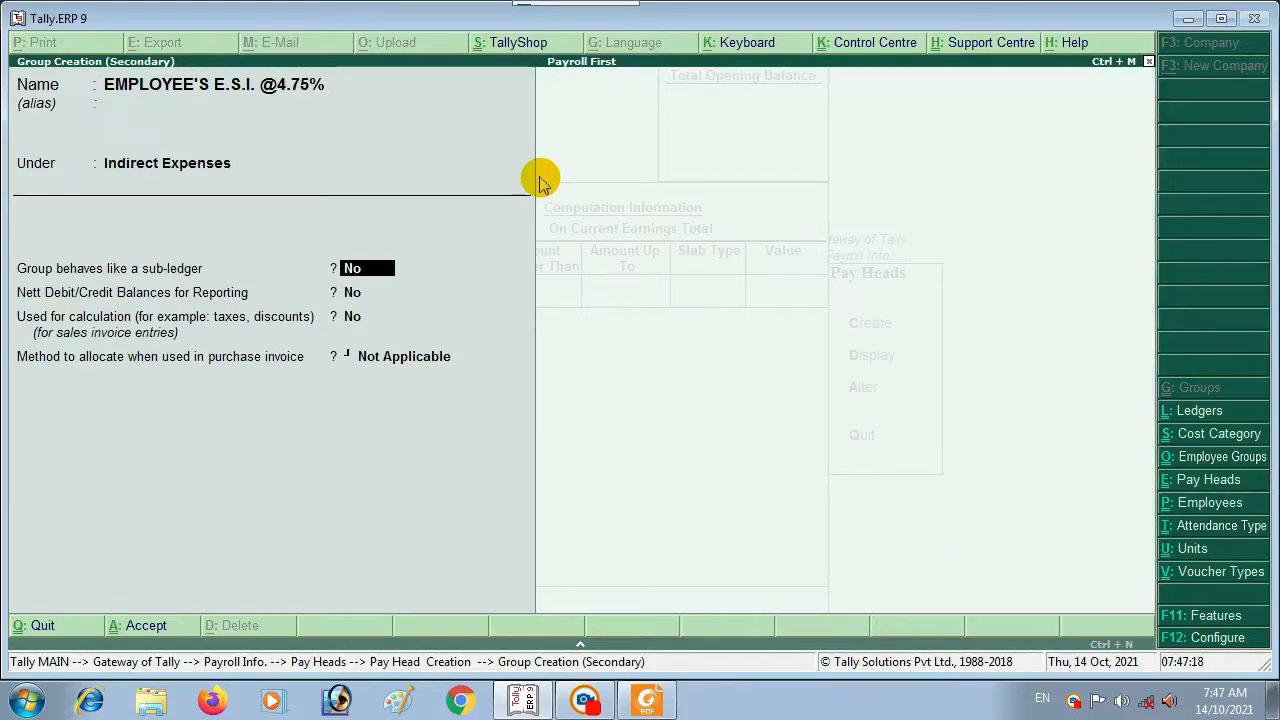
key(ctrl+a)
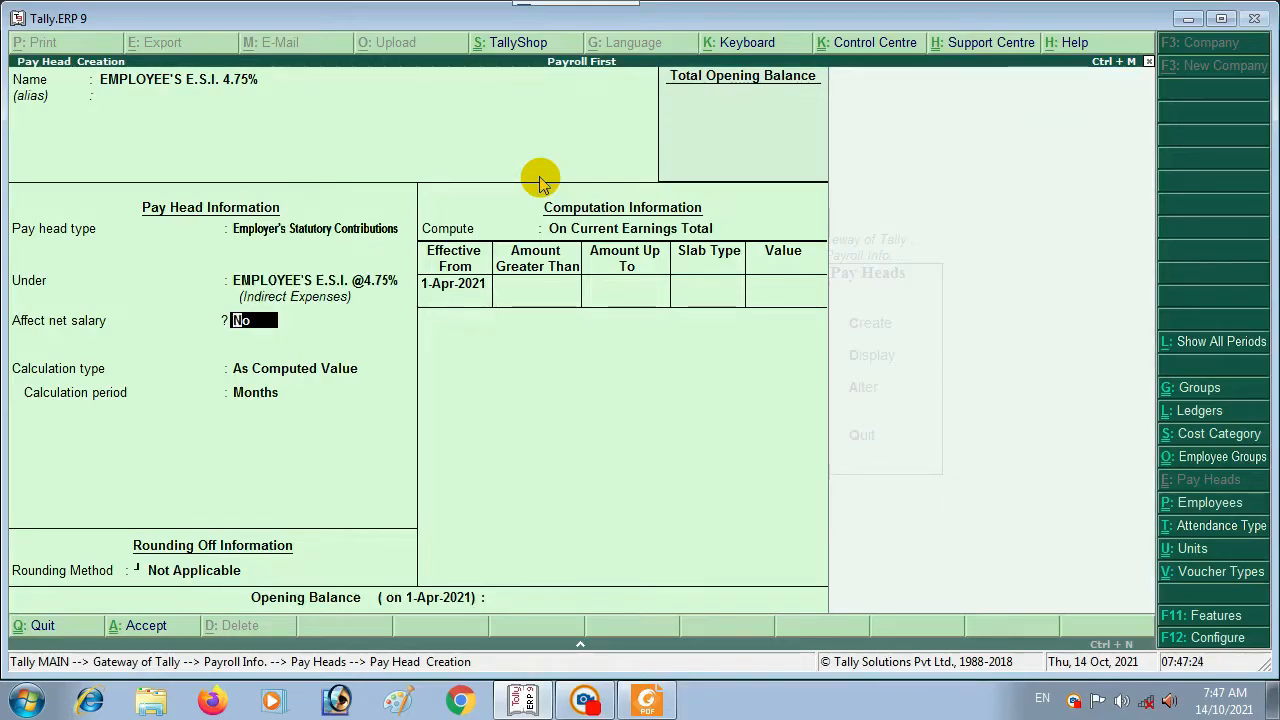
Step: Make the pay head affect net salary, keeping its payslip name and rounding Not Applicable
text(y)
key(Return)
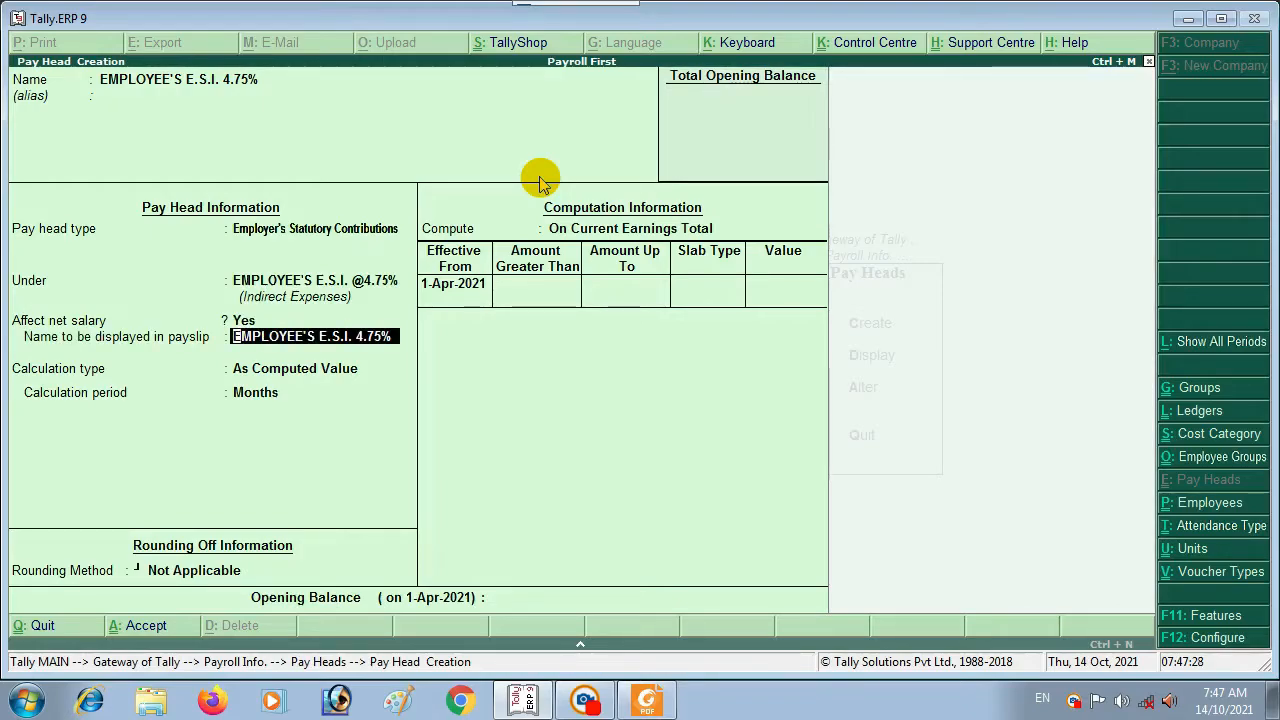
key(Return)
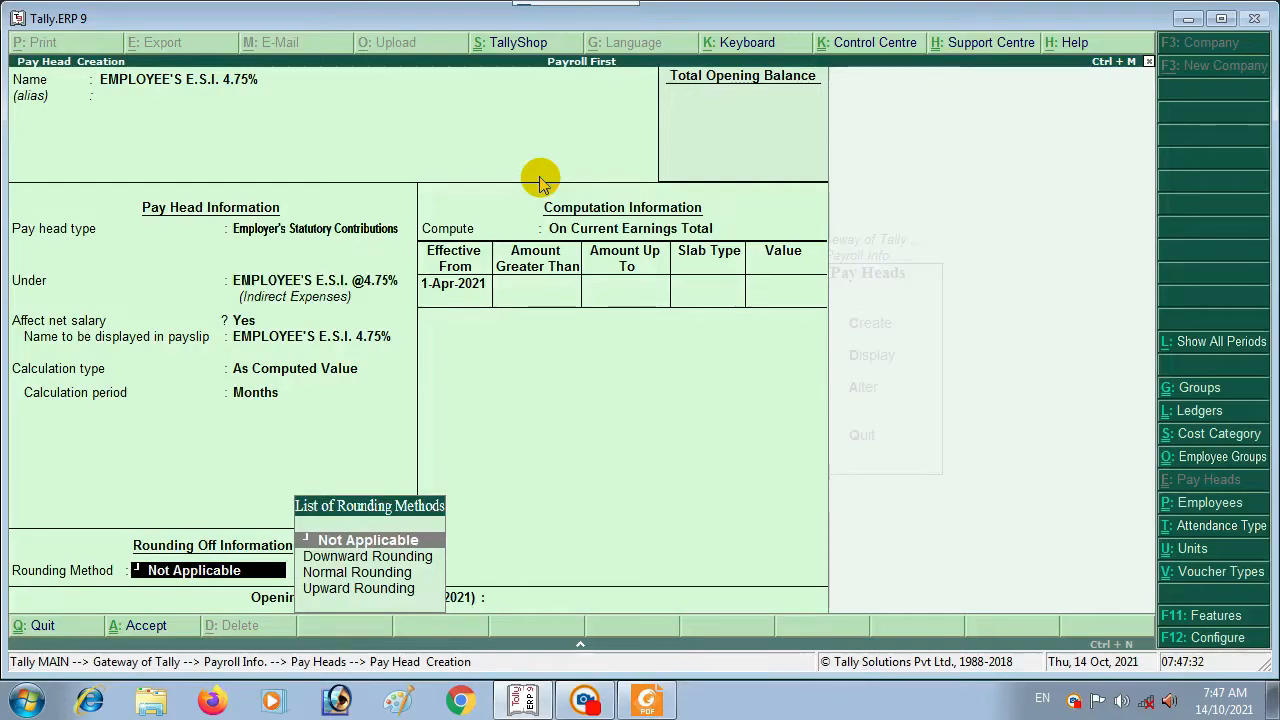
key(Return)
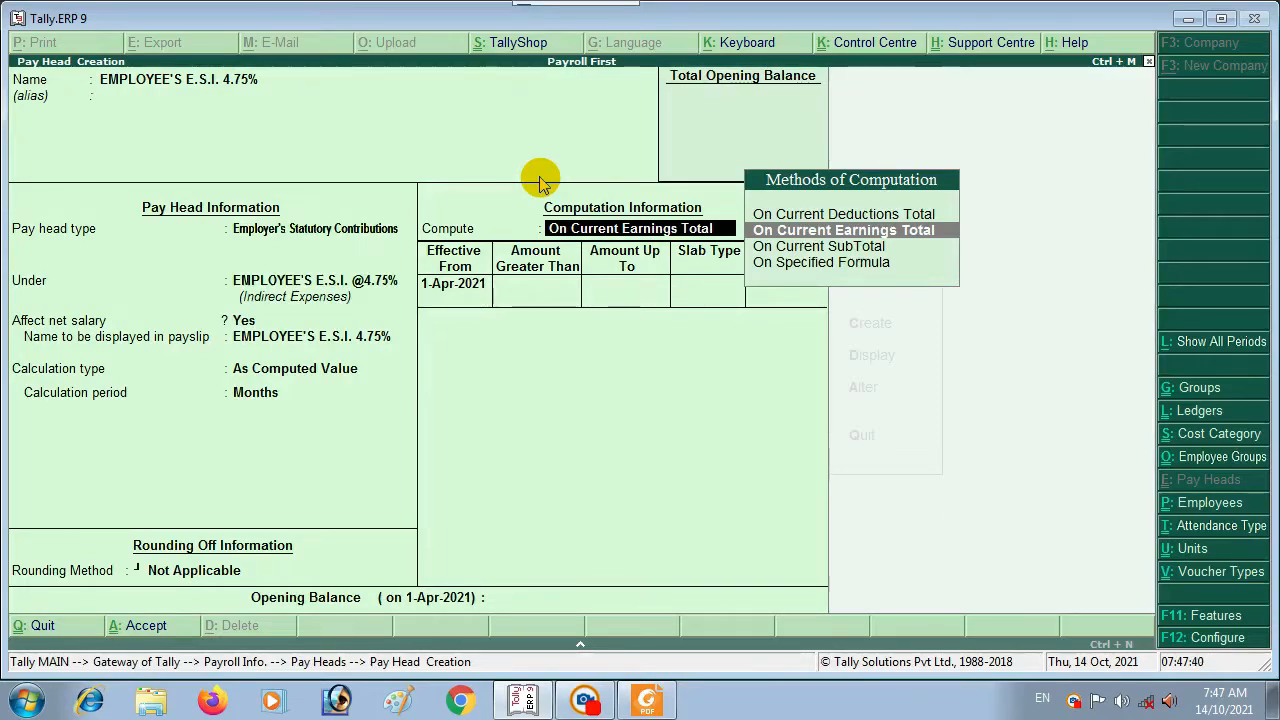
Step: Compute on current earnings total with a 4.75% percentage slab from 1-Apr-2021, then save
key(Return)
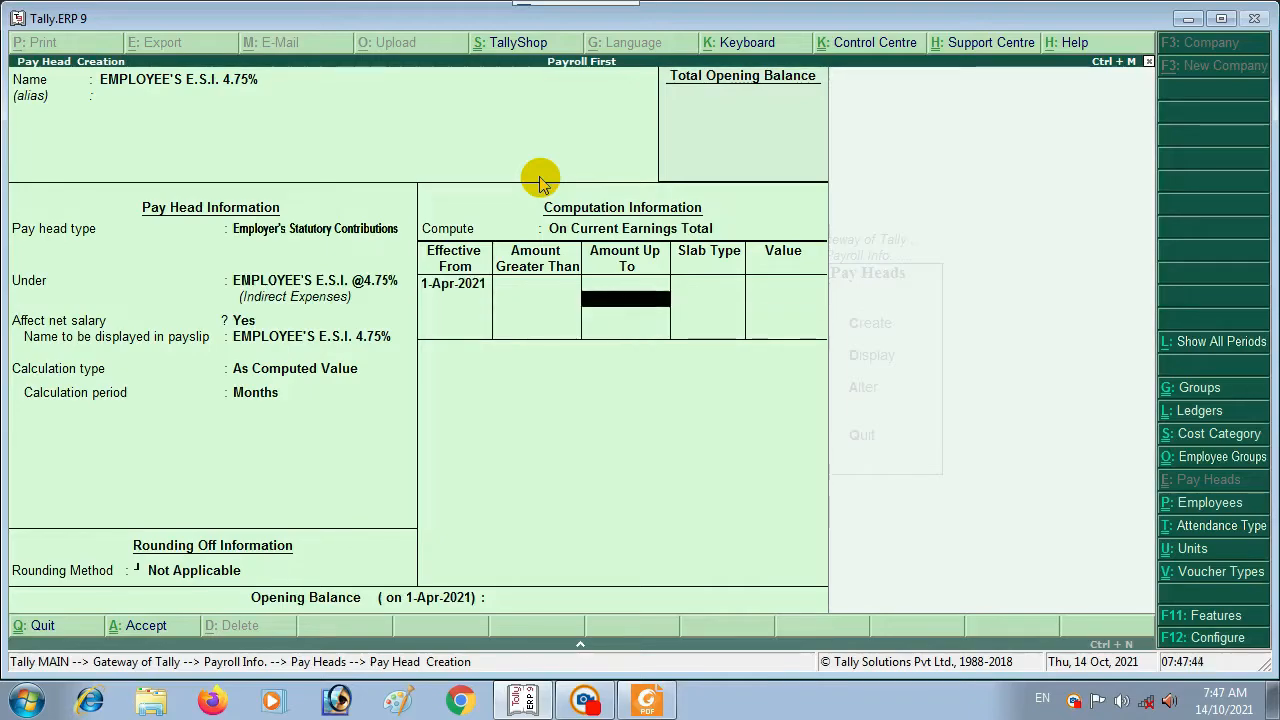
key(Return)
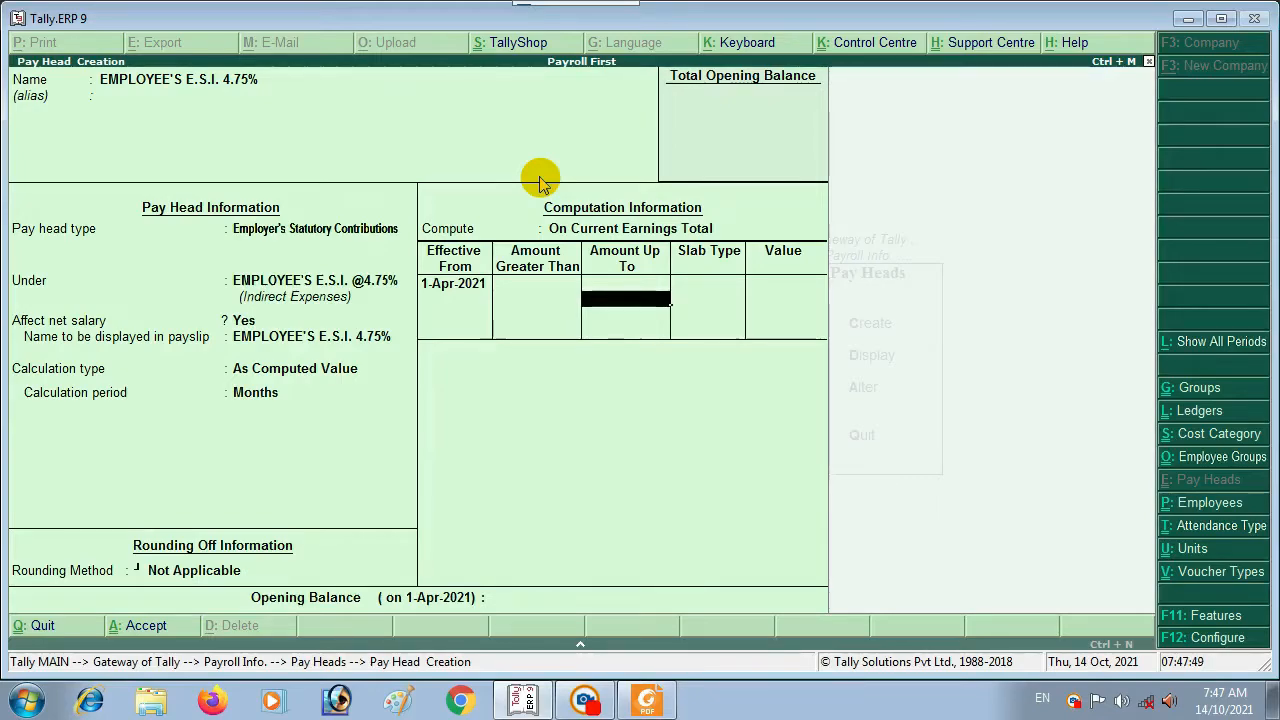
key(Return)
key(Return)
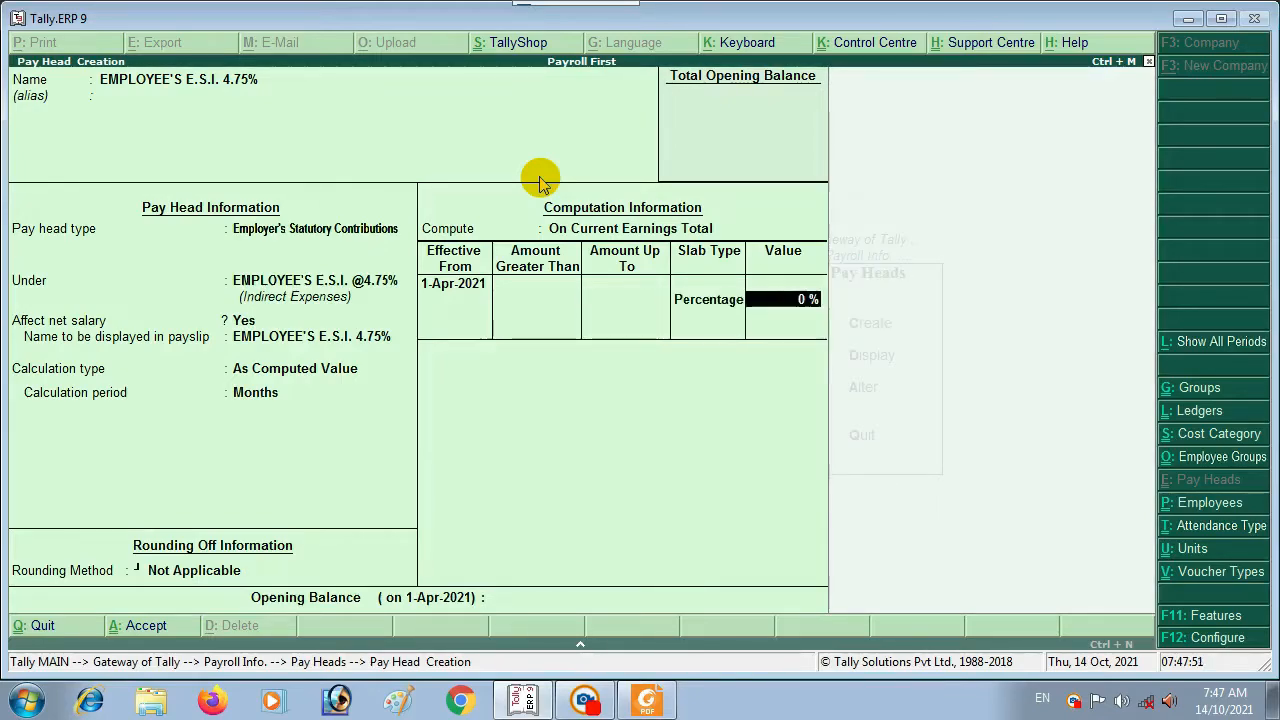
text(4.75)
key(Return)
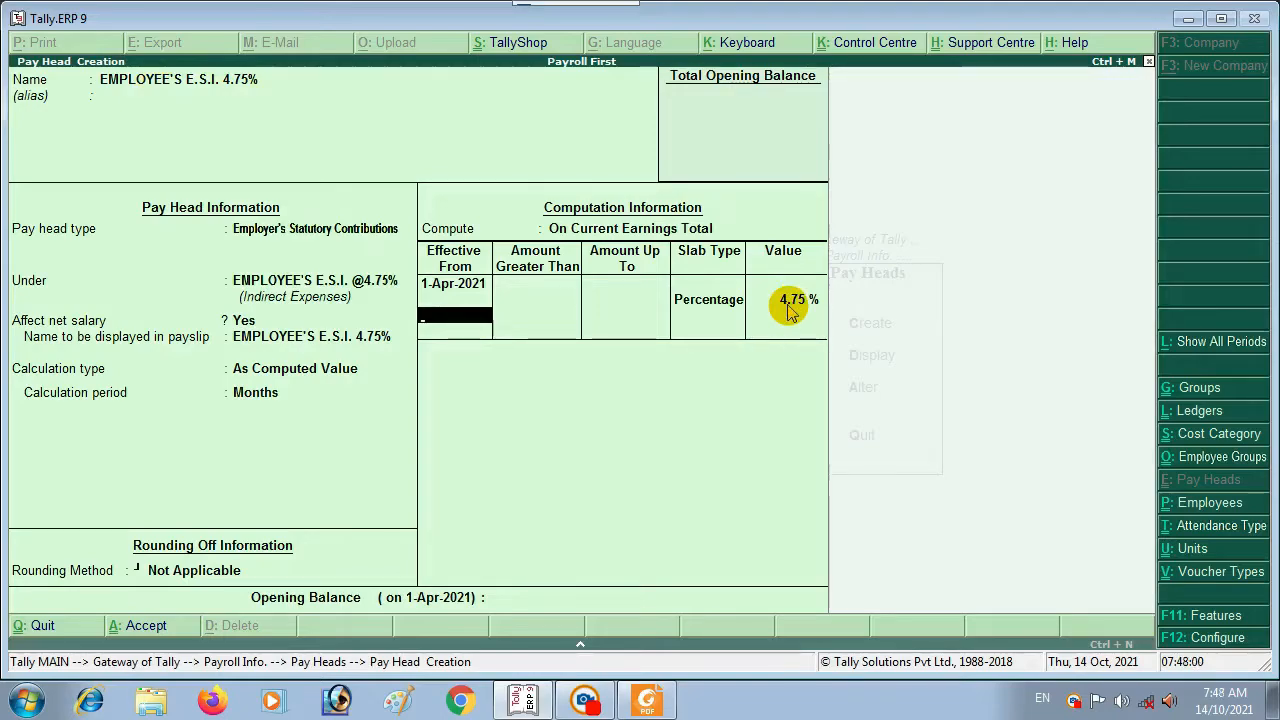
key(Return)
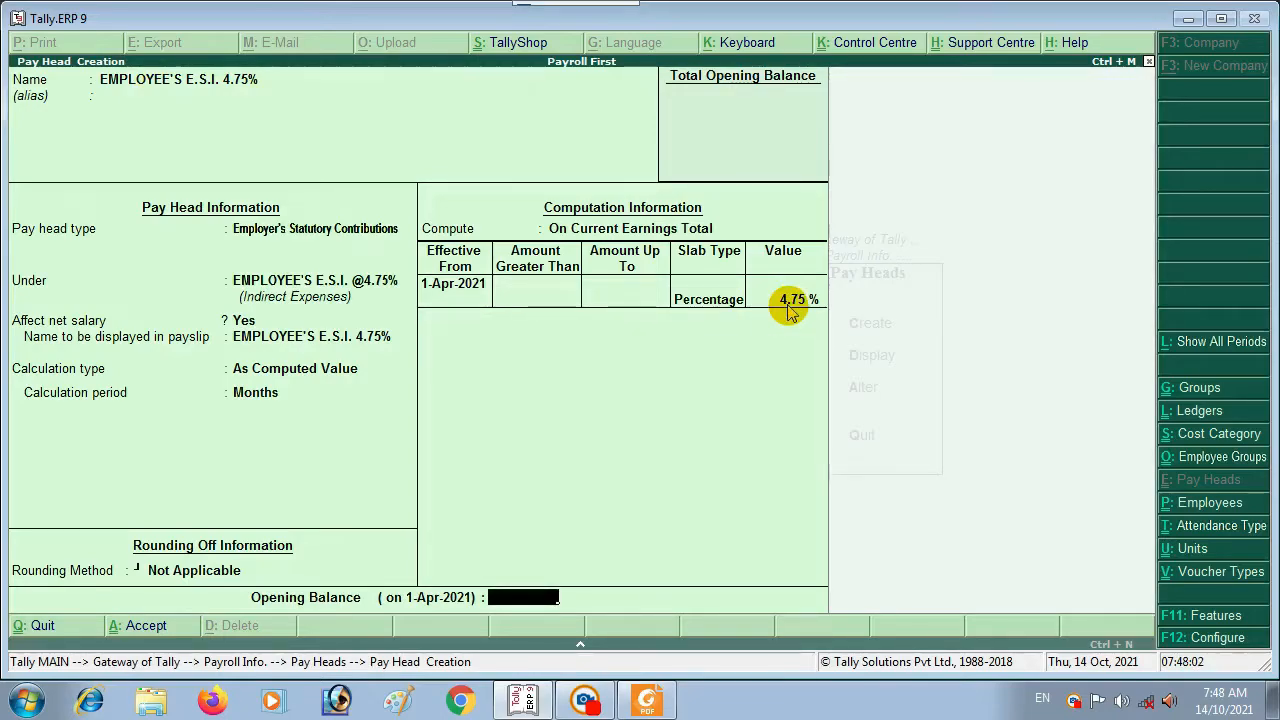
key(Return)
key(Return)
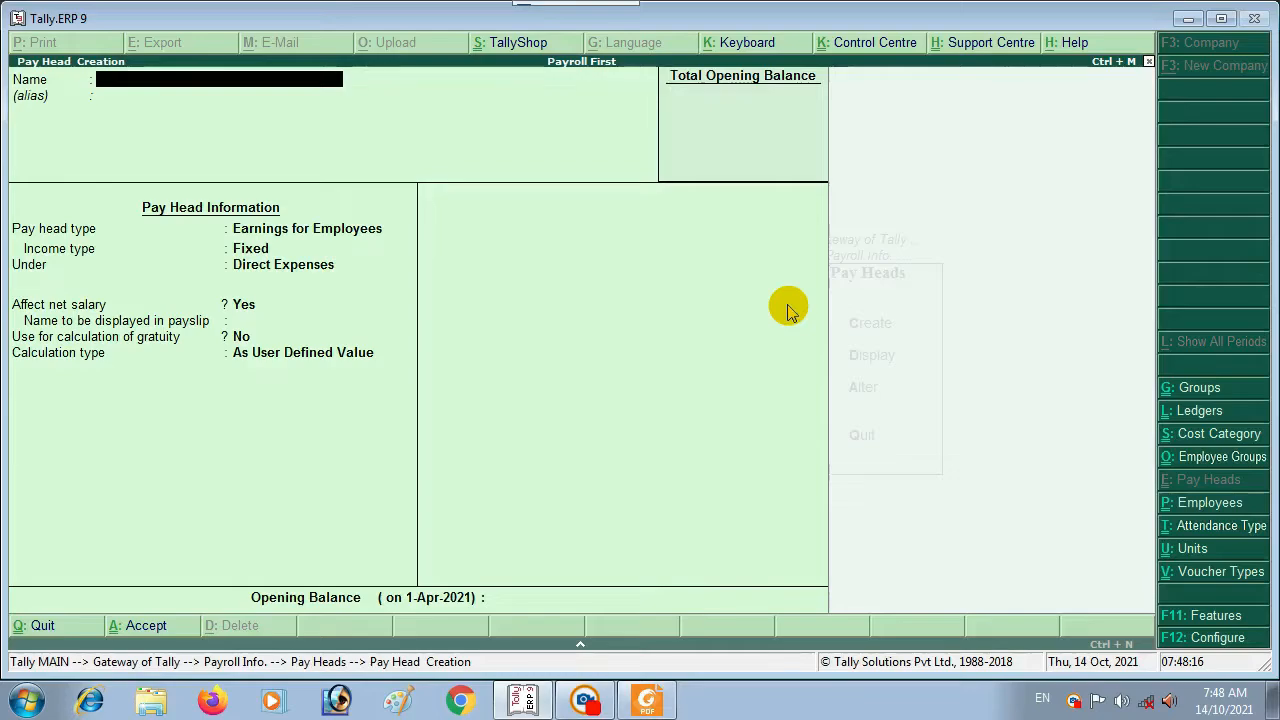
Step: Create T.D.S. as a user-defined Deductions From Employees pay head under Current Liabilities, affecting net salary
text(D.S.)
key(Return)
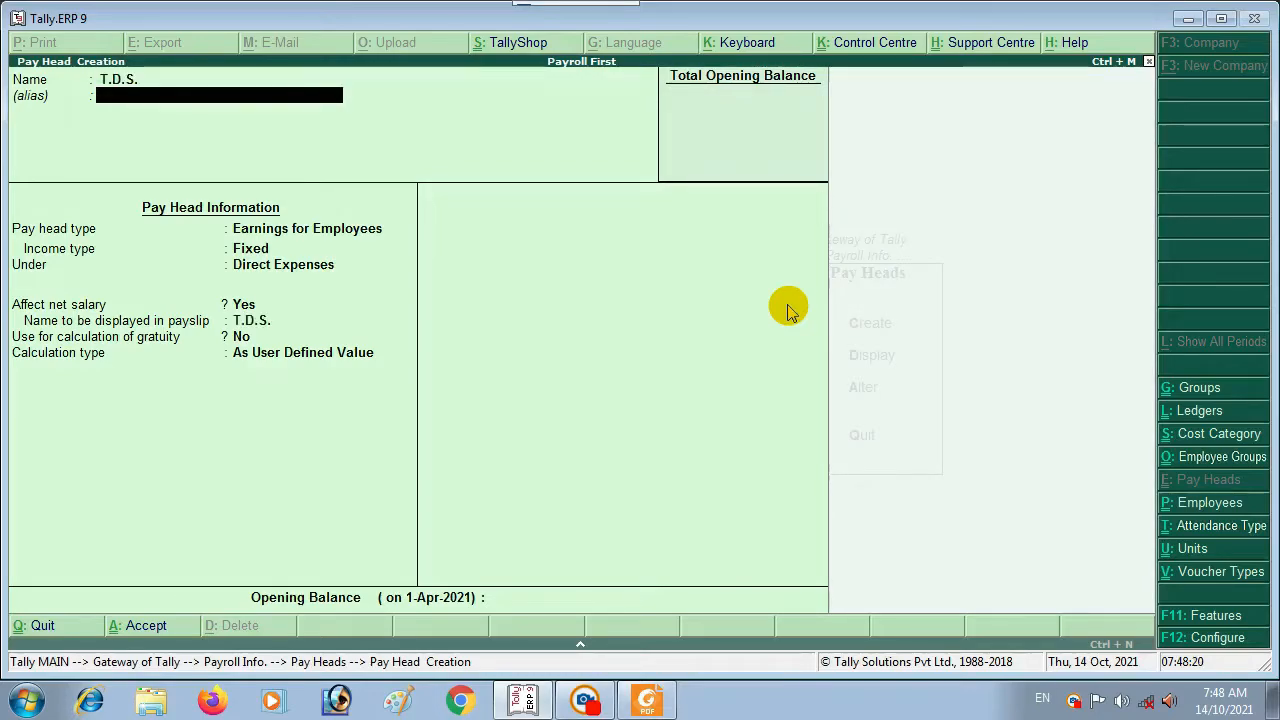
key(Return)
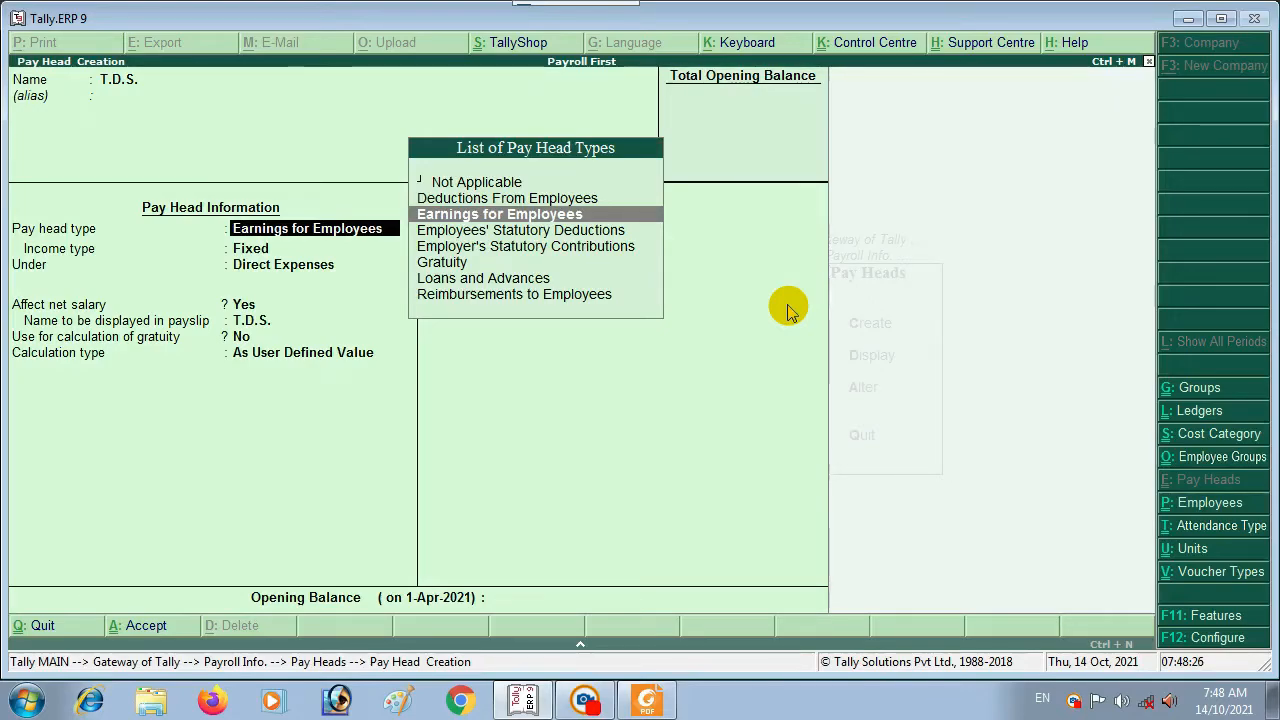
key(Up)
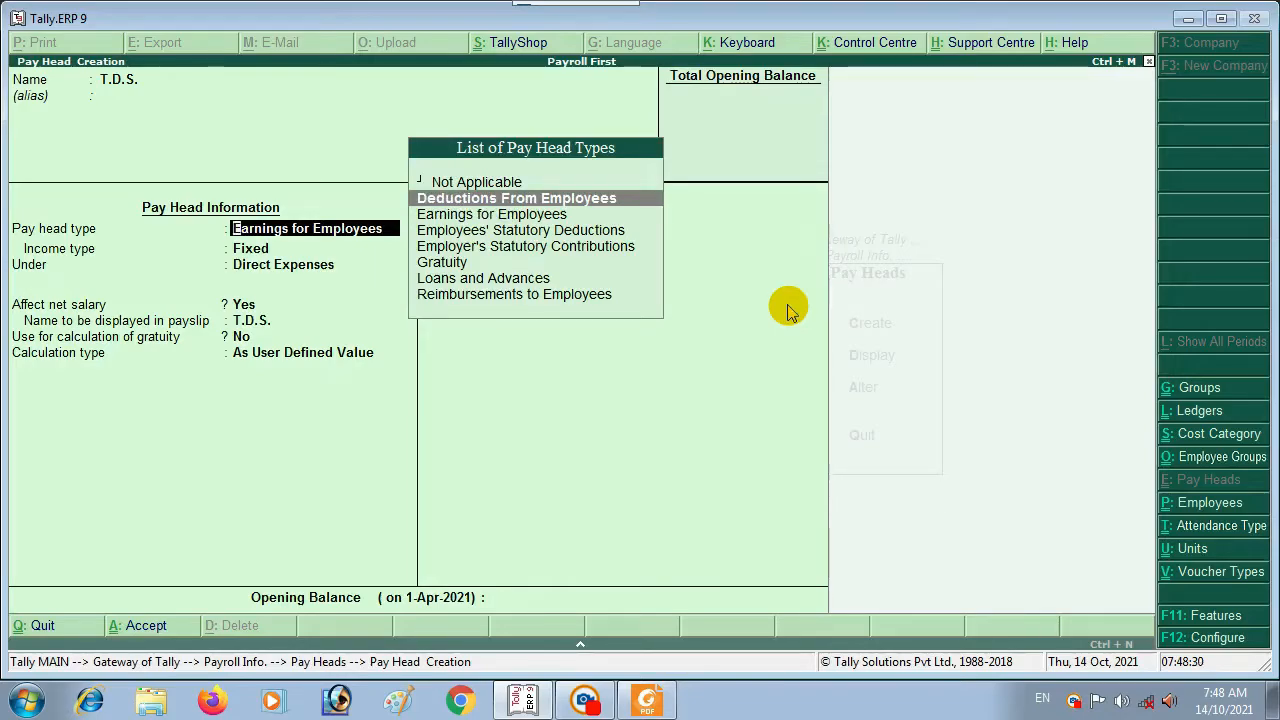
key(Return)
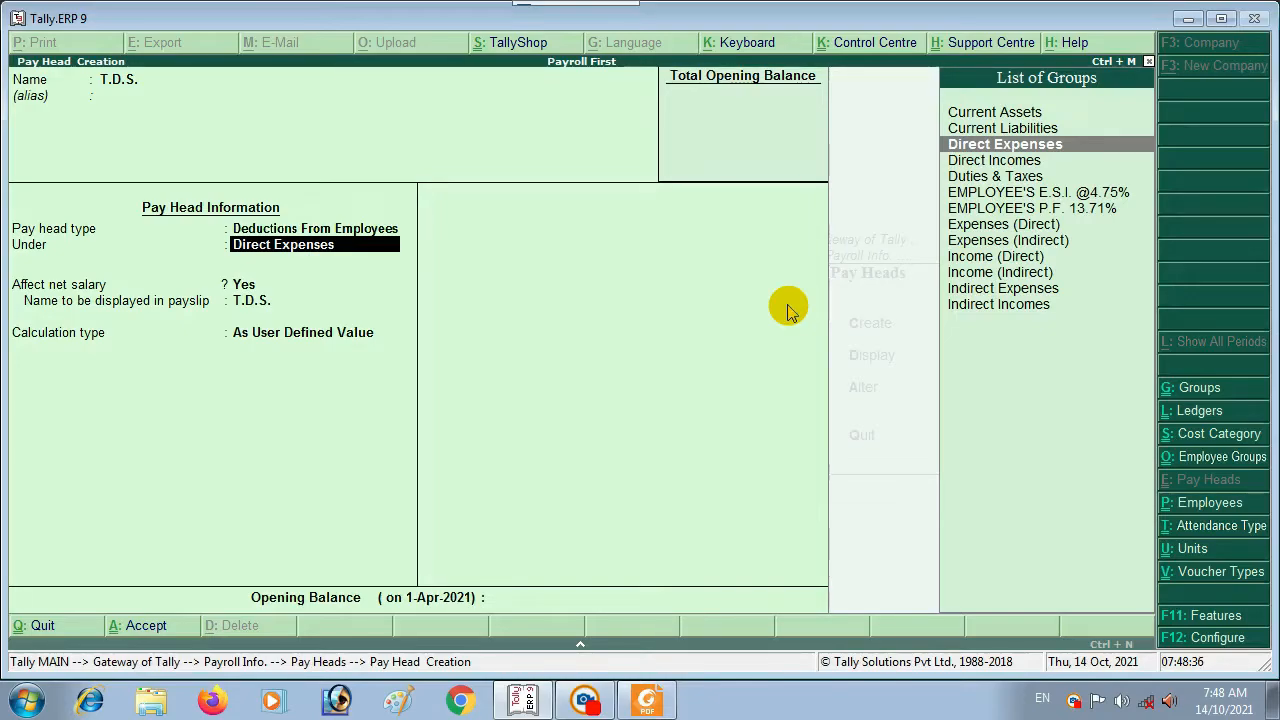
key(Up)
key(Return)
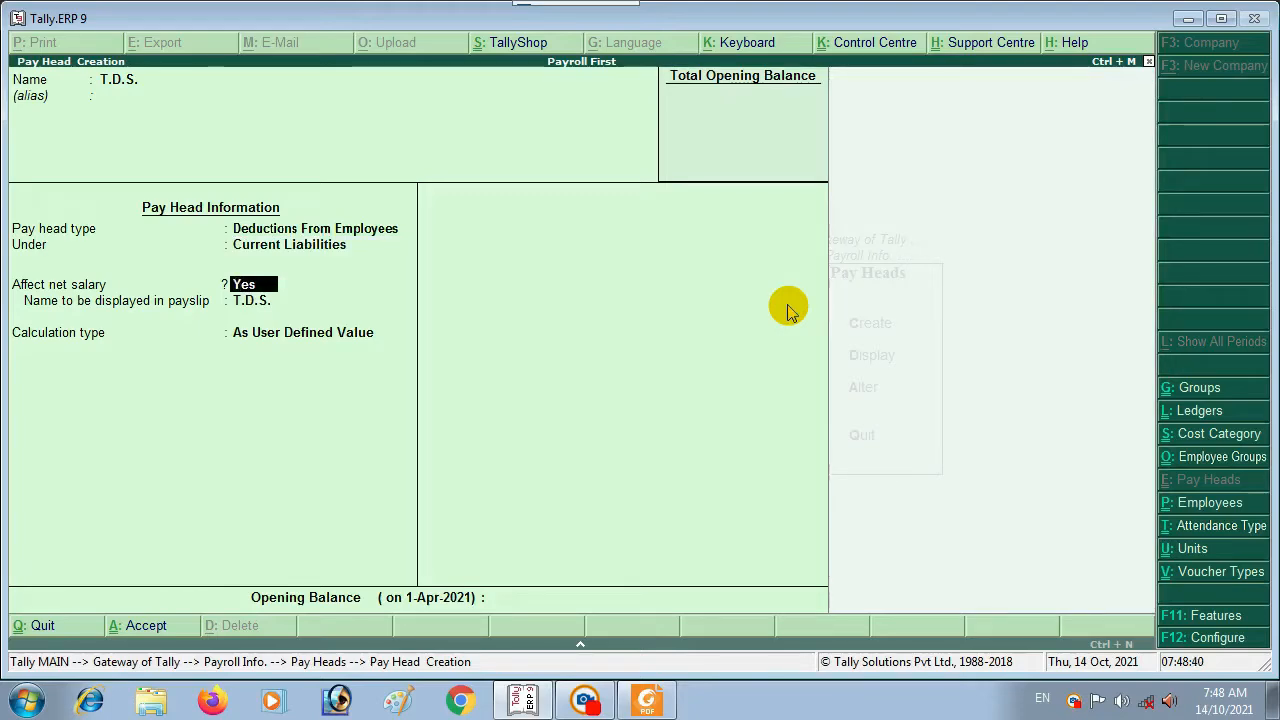
key(Return)
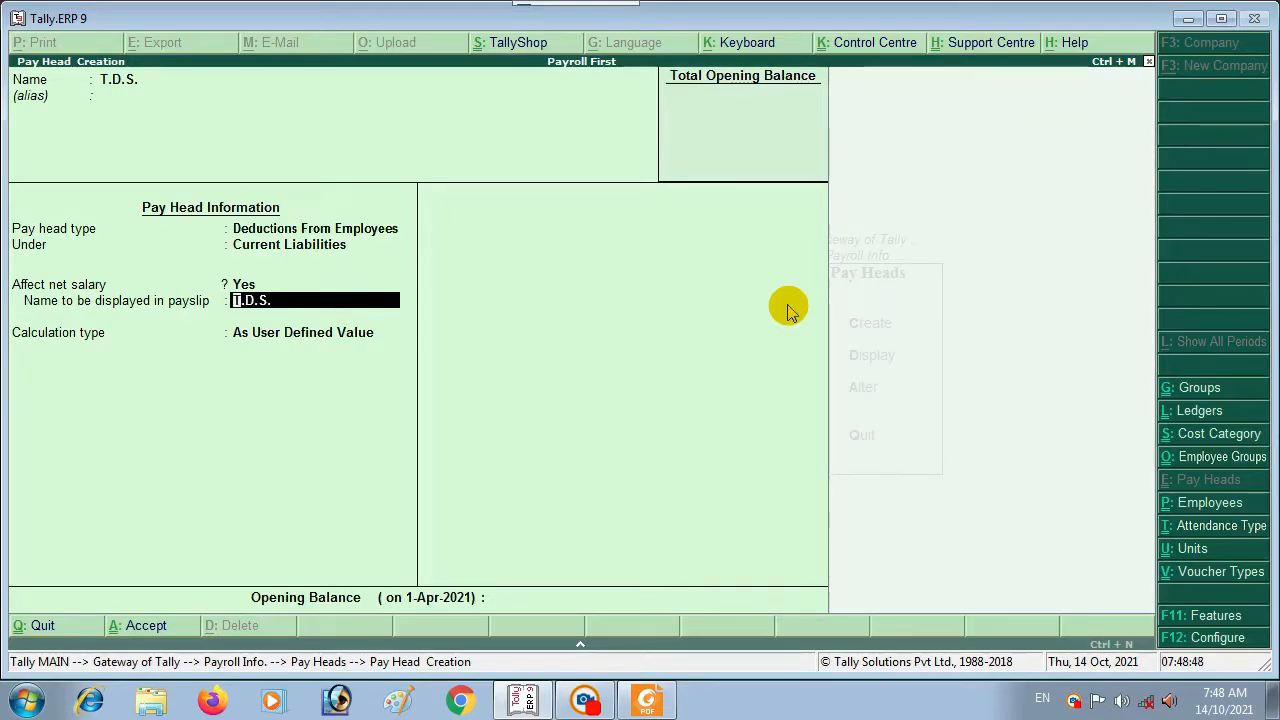
key(Return)
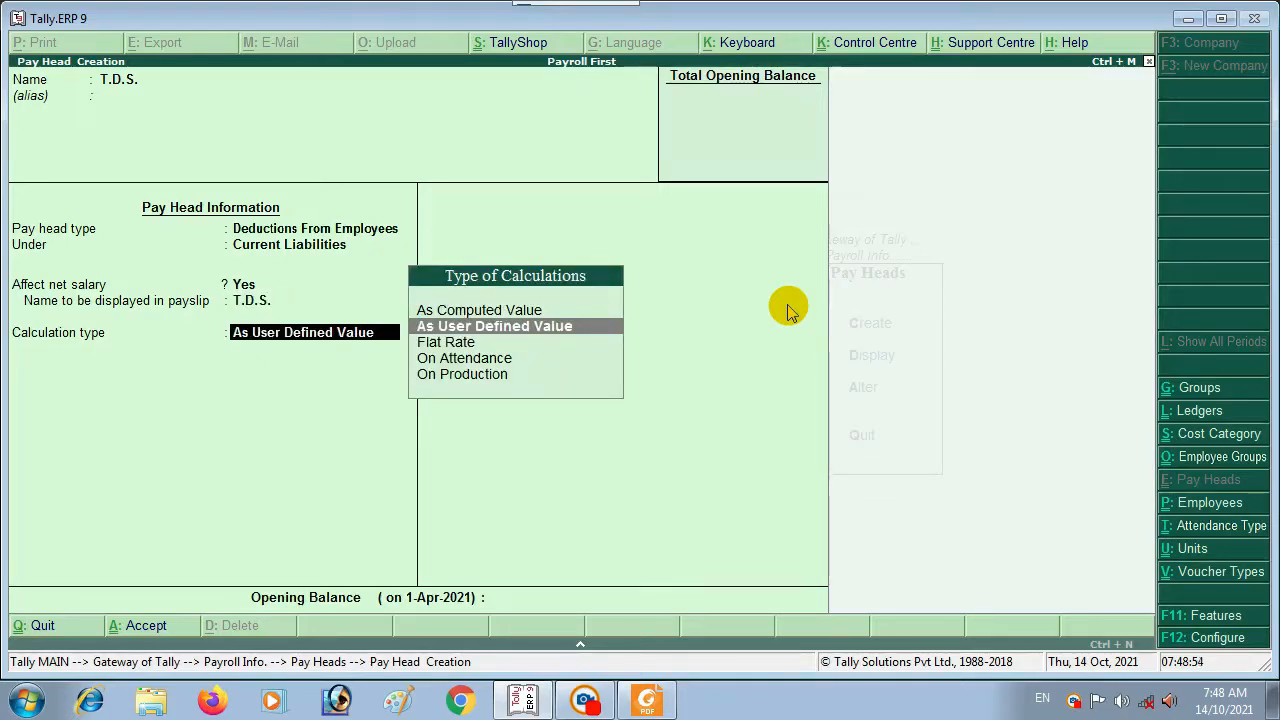
key(Return)
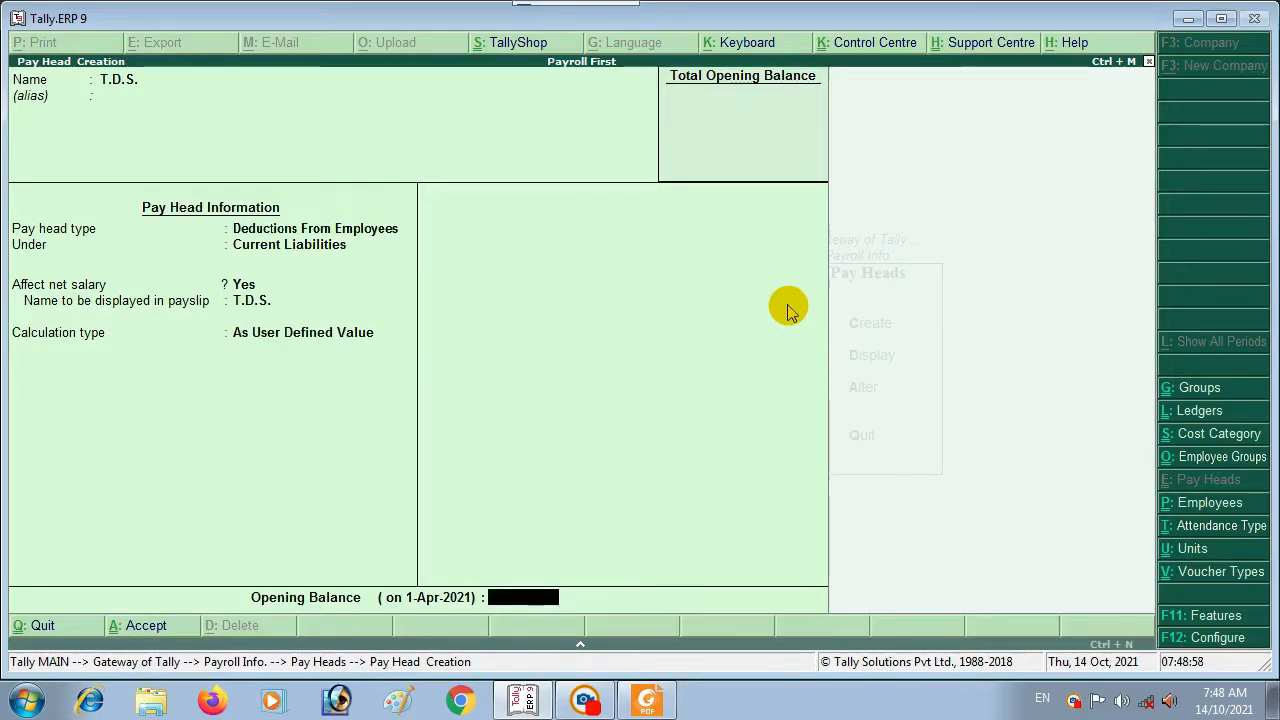
key(Return)
key(Return)
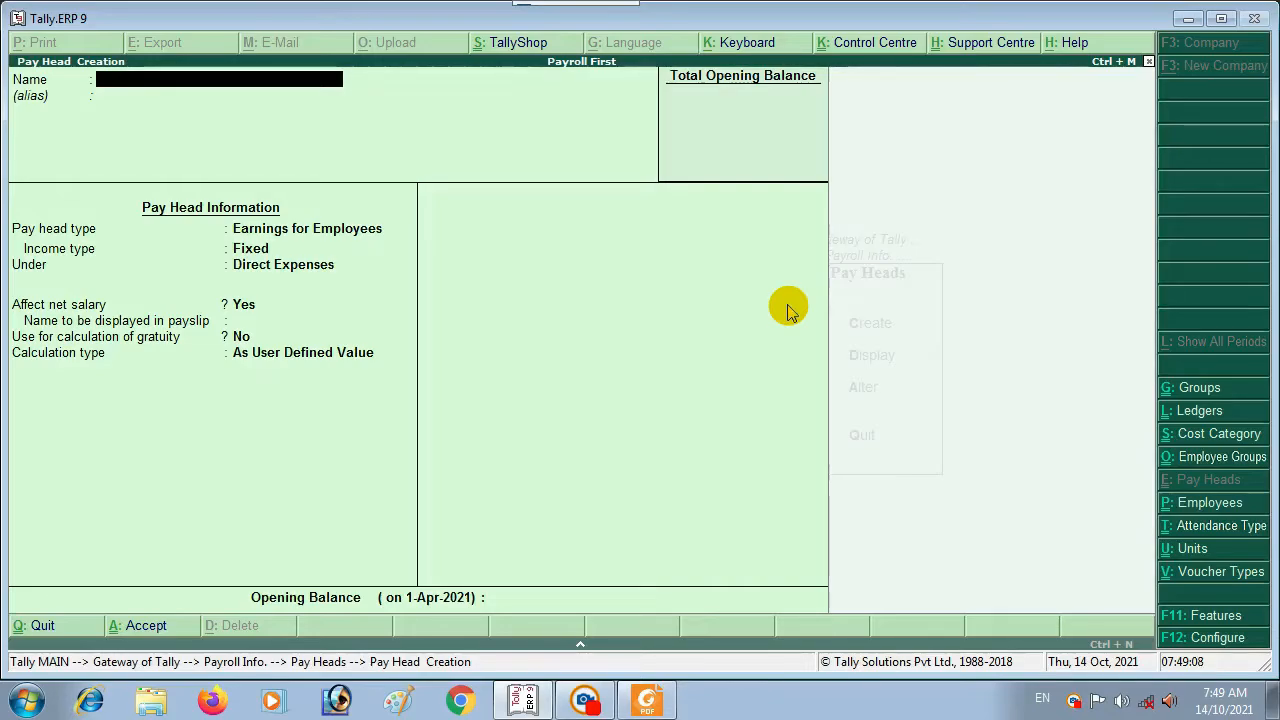
Step: Save EMPLOYEE'S PAYABLE as a Not Applicable pay head under Current Liabilities, then exit the blank creation form
text(EMPLO)
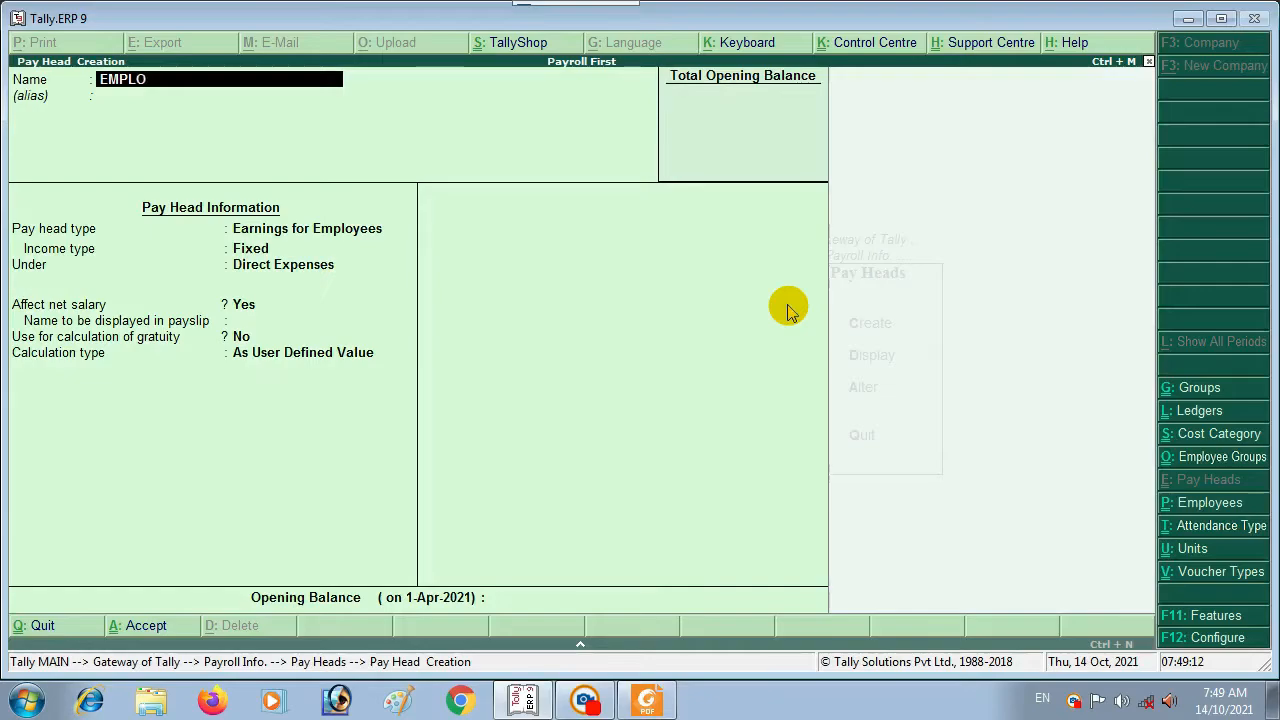
text(YEE'S PAY)
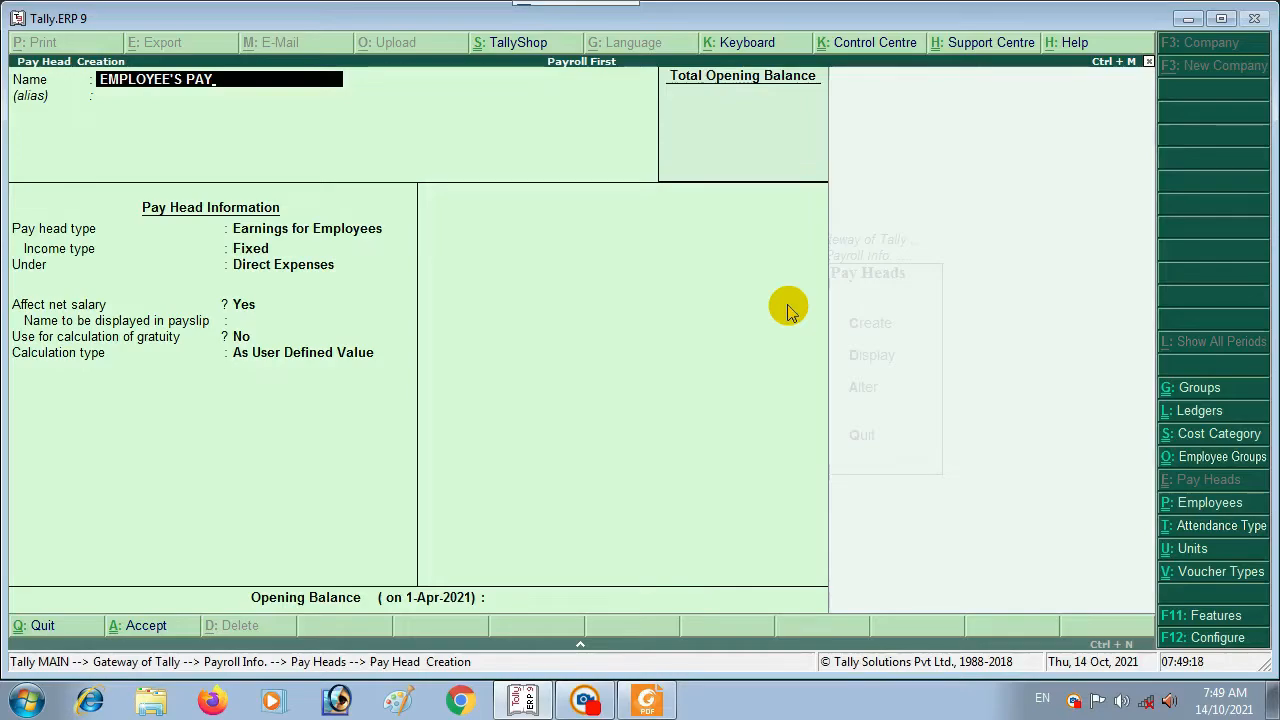
text(ABLE)
key(Return)
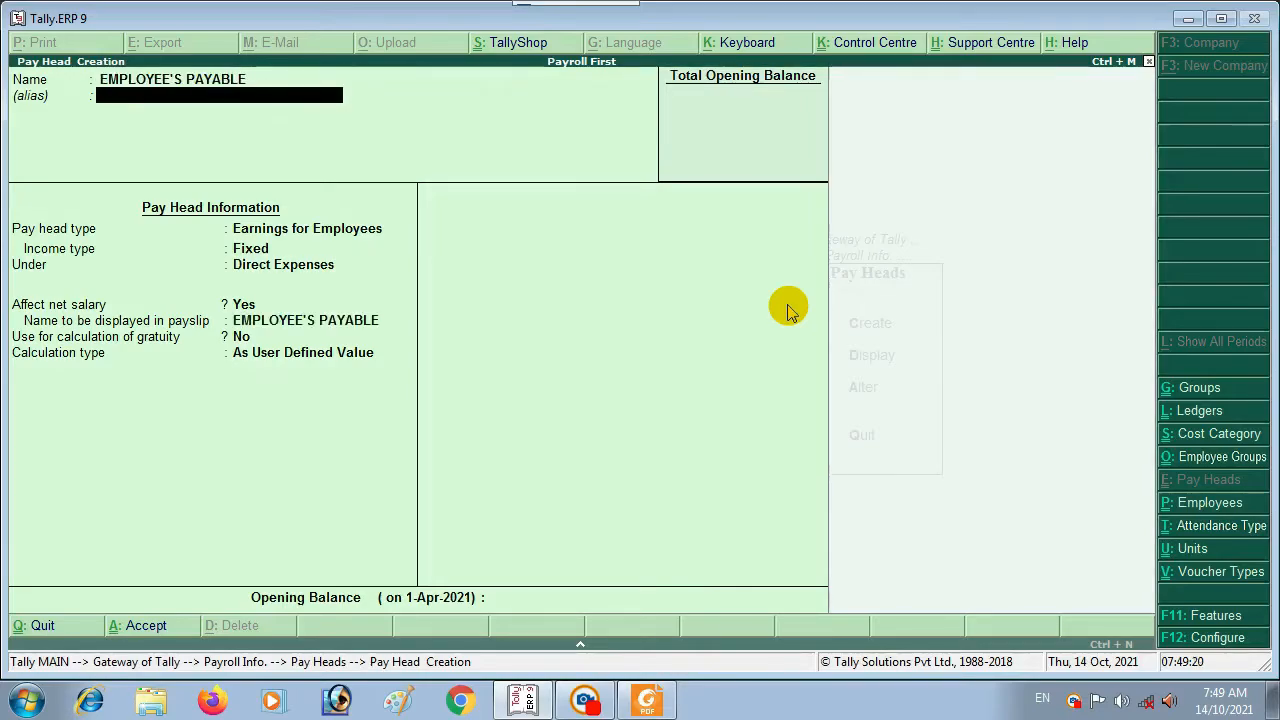
key(Return)
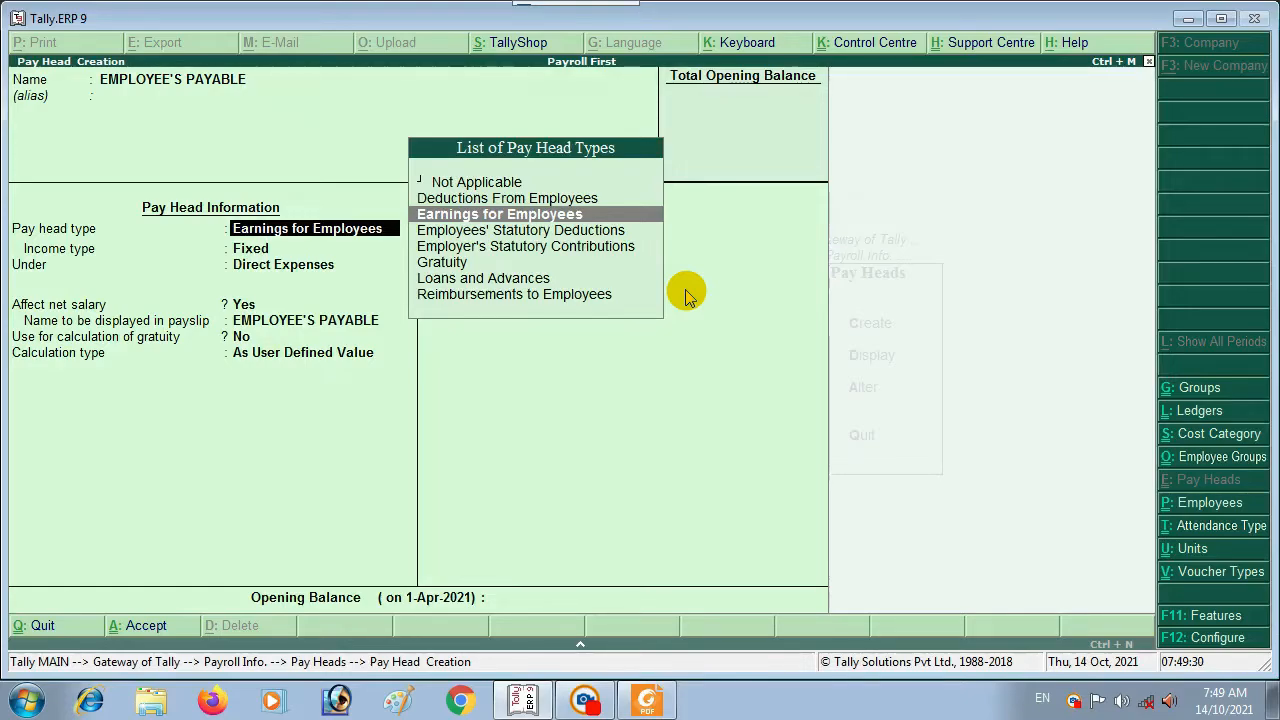
key(Up)
key(Up)
key(Return)
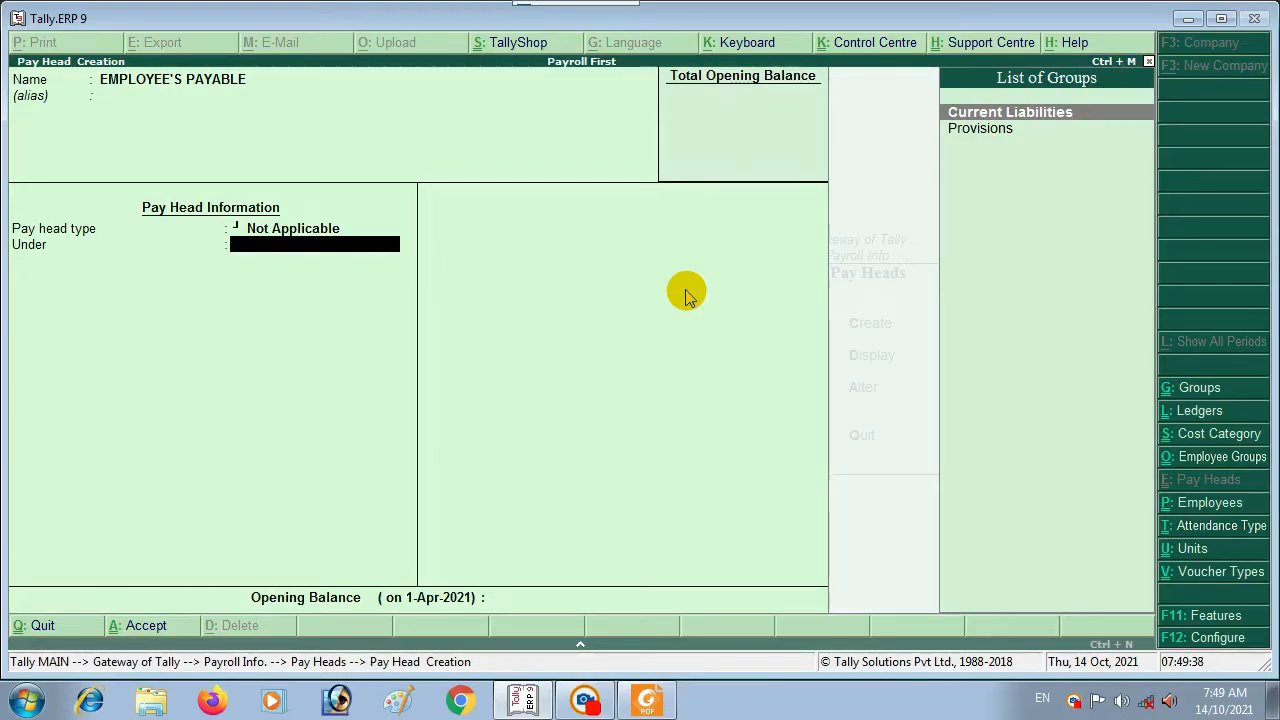
key(Return)
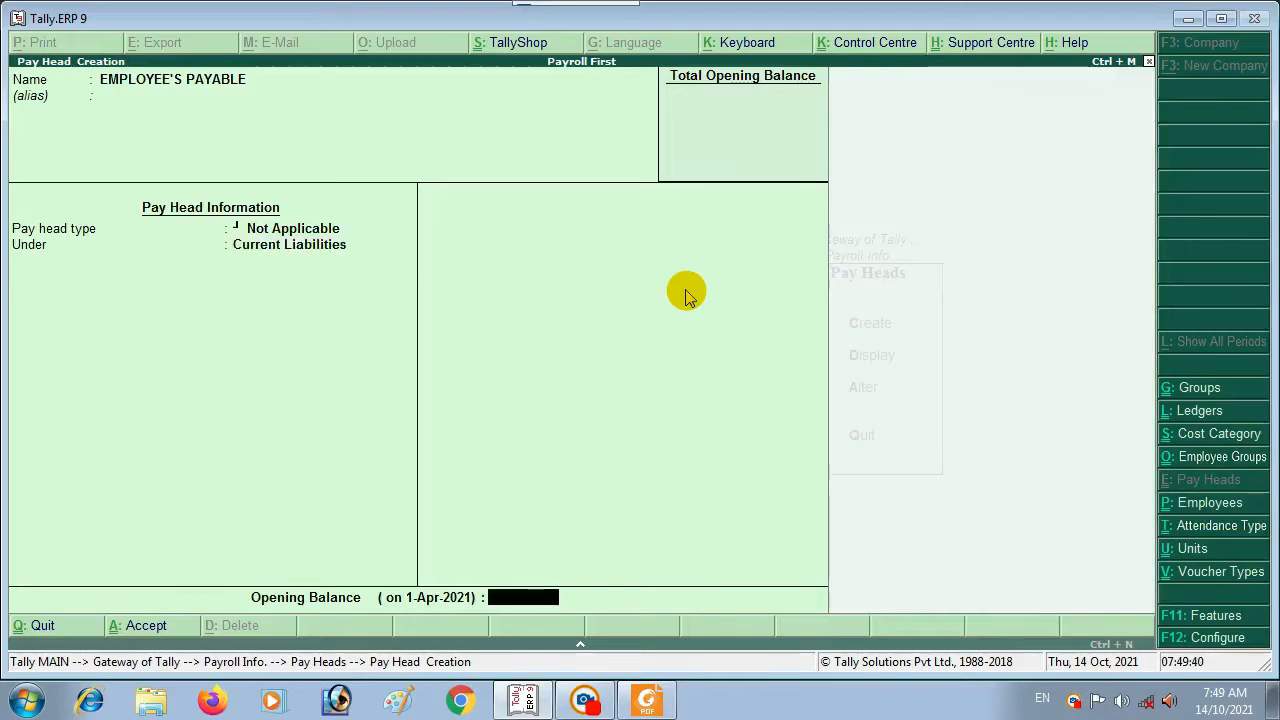
key(Return)
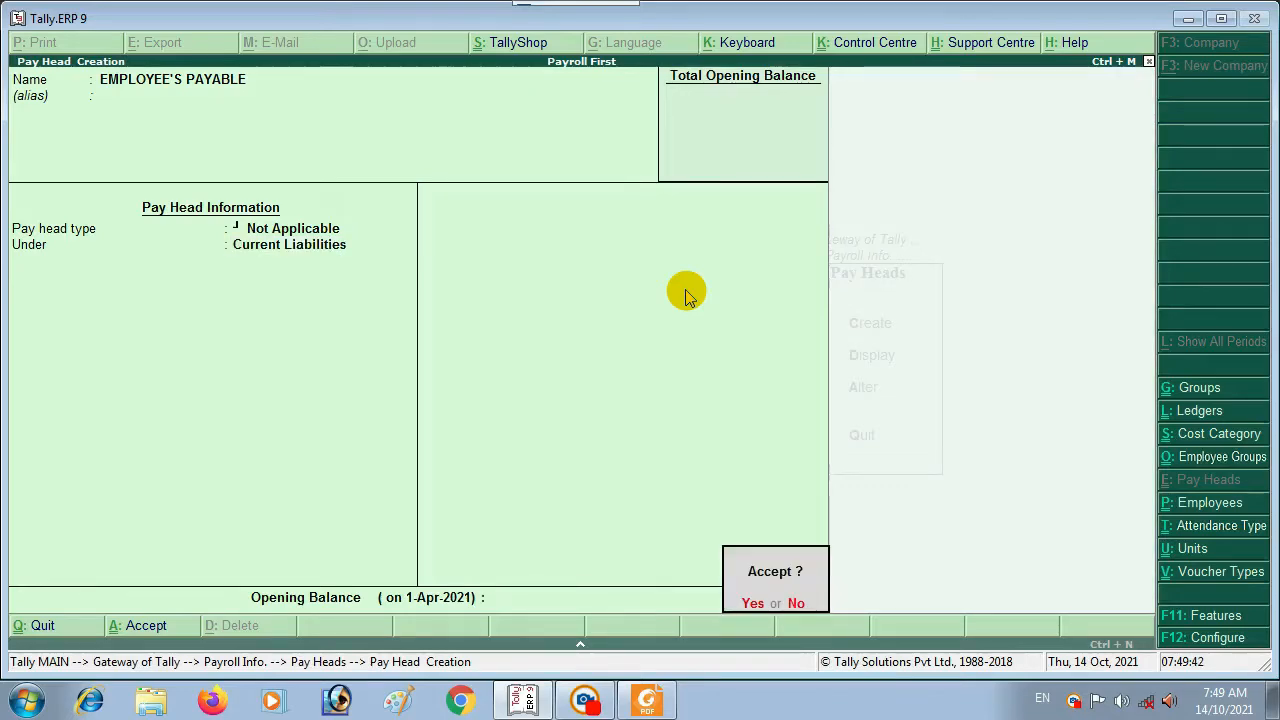
key(Return)
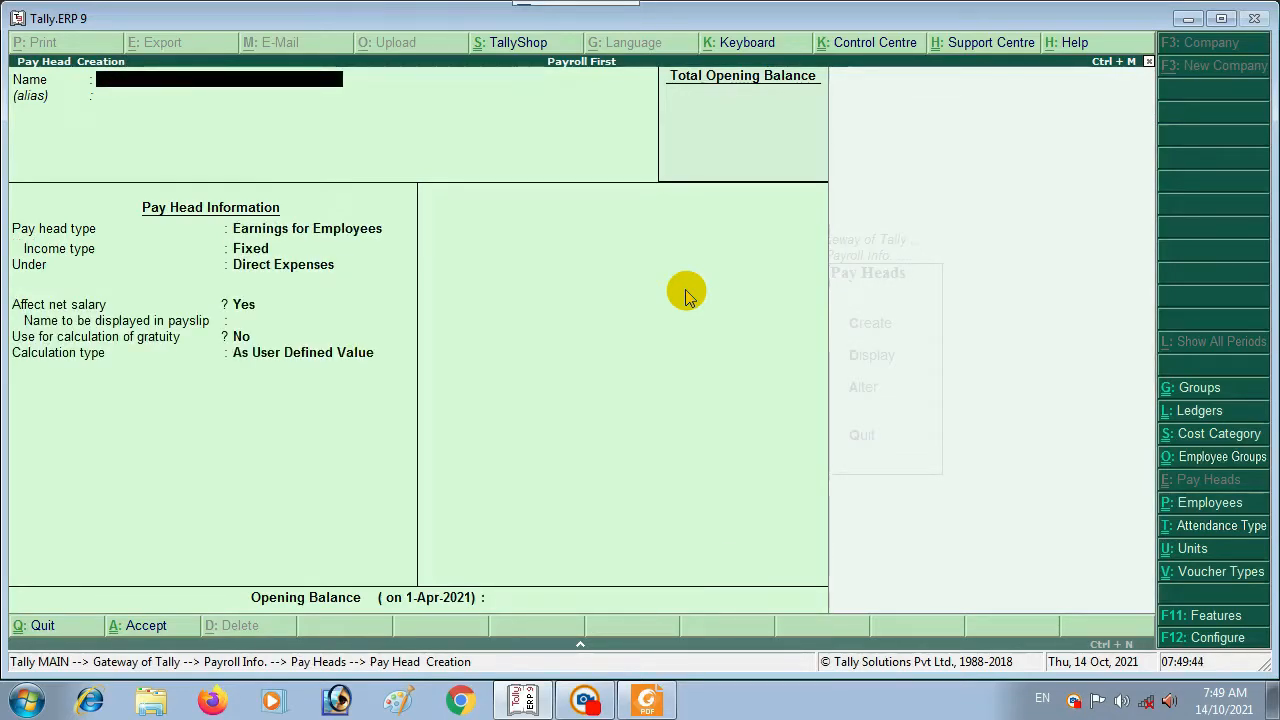
key(Escape)
Step: Quit pay head creation and browse the Display list of pay heads from BASIC SALARY to T.D.S
key(Return)
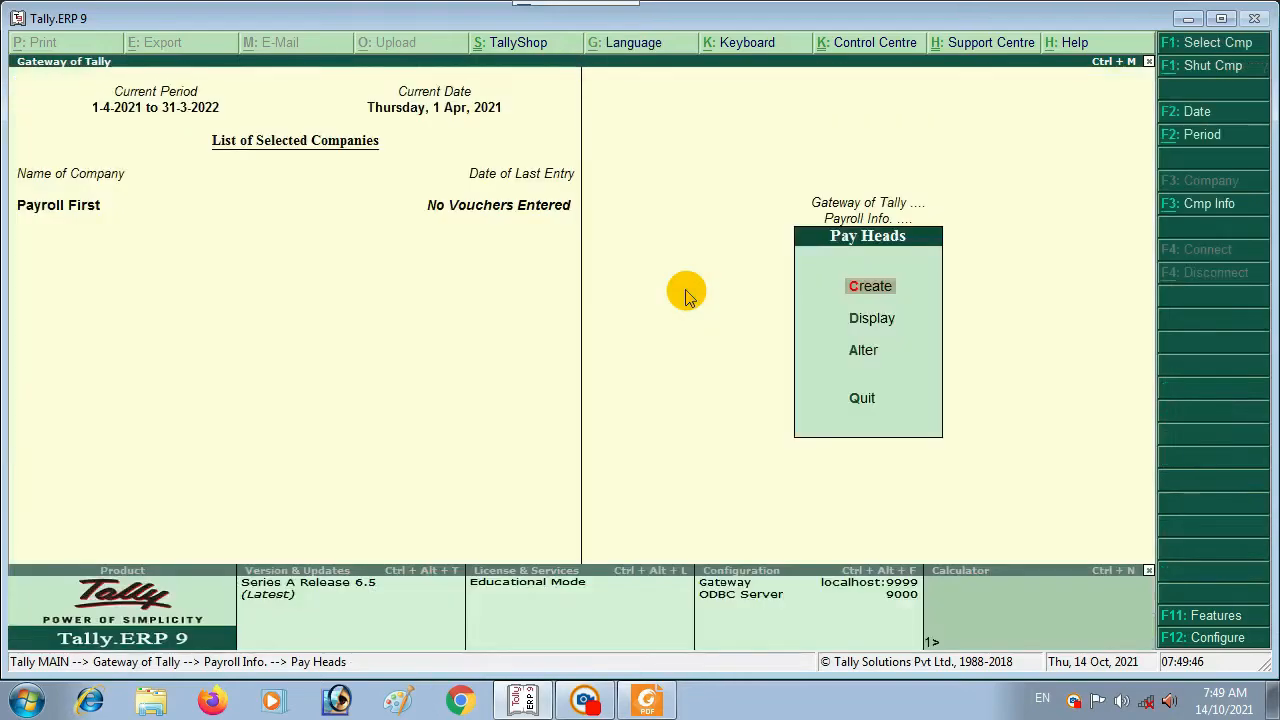
key(Down)
key(Down)
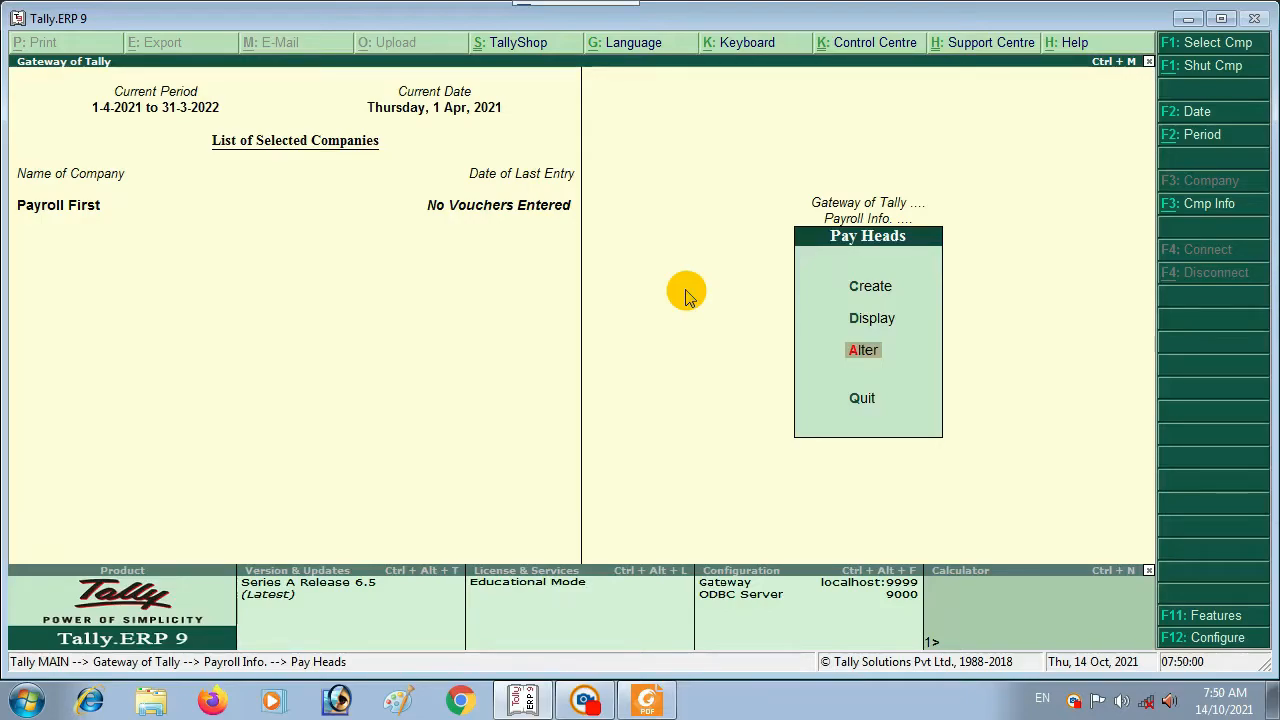
key(Up)
key(Return)
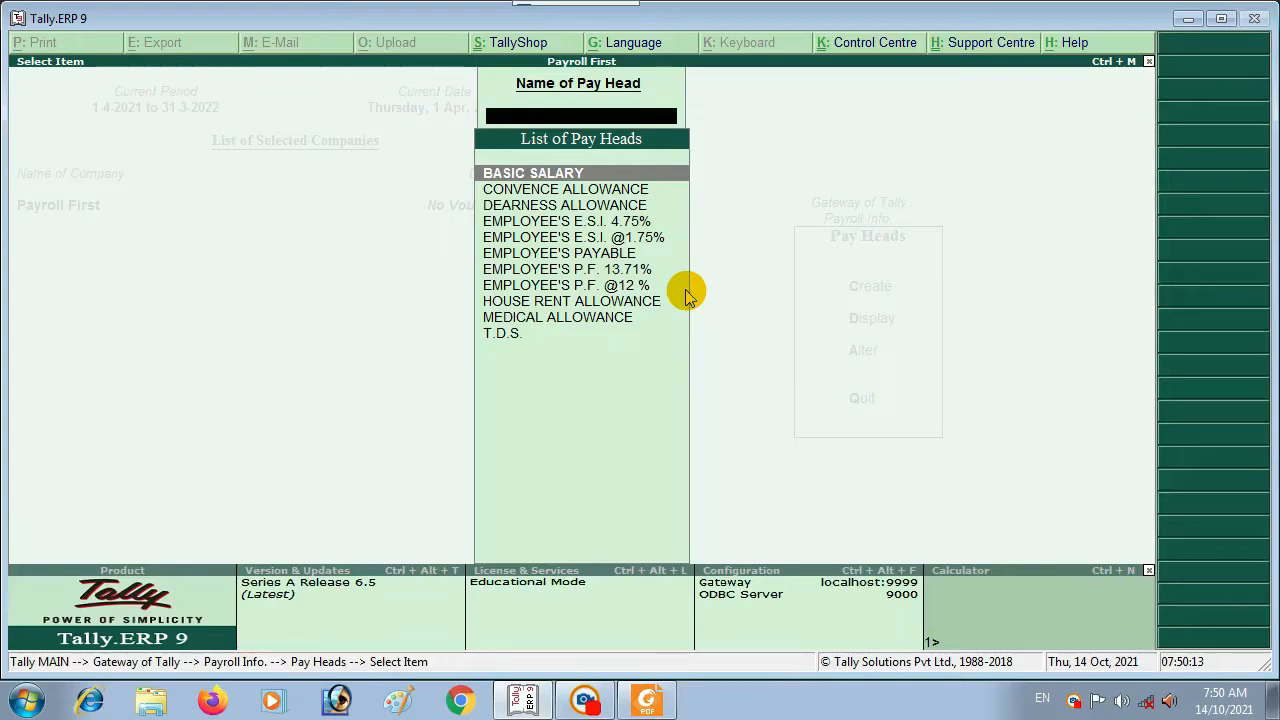
key(Down)
key(Down)
key(Down)
key(Down)
key(Down)
key(Down)
key(Down)
key(Down)
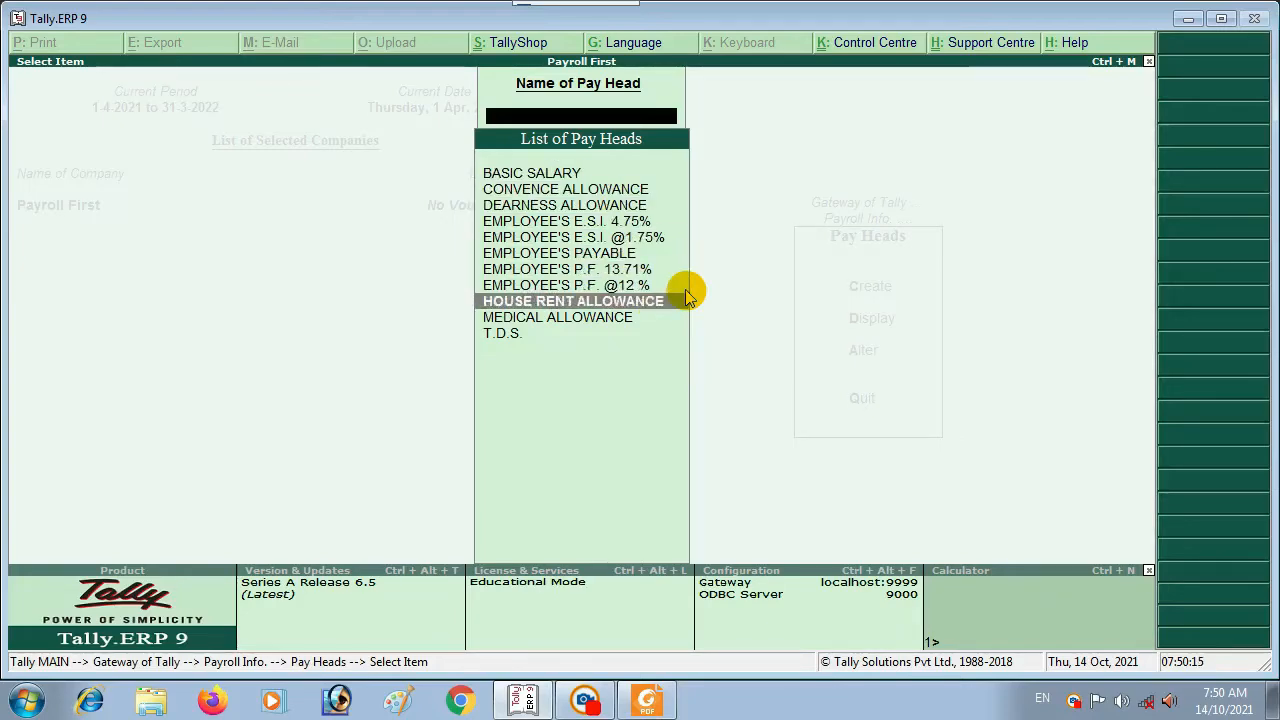
key(Down)
key(Down)
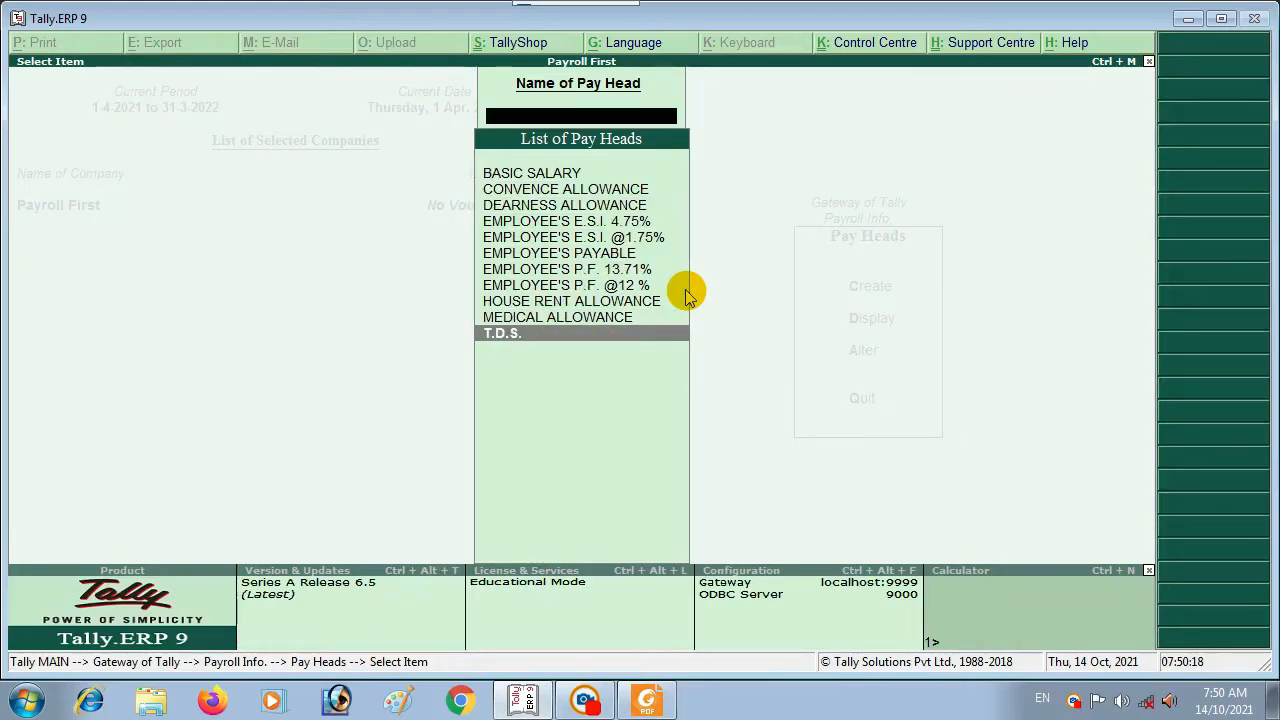
key(Up)
key(Up)
key(Up)
key(Up)
key(Up)
key(Up)
key(Up)
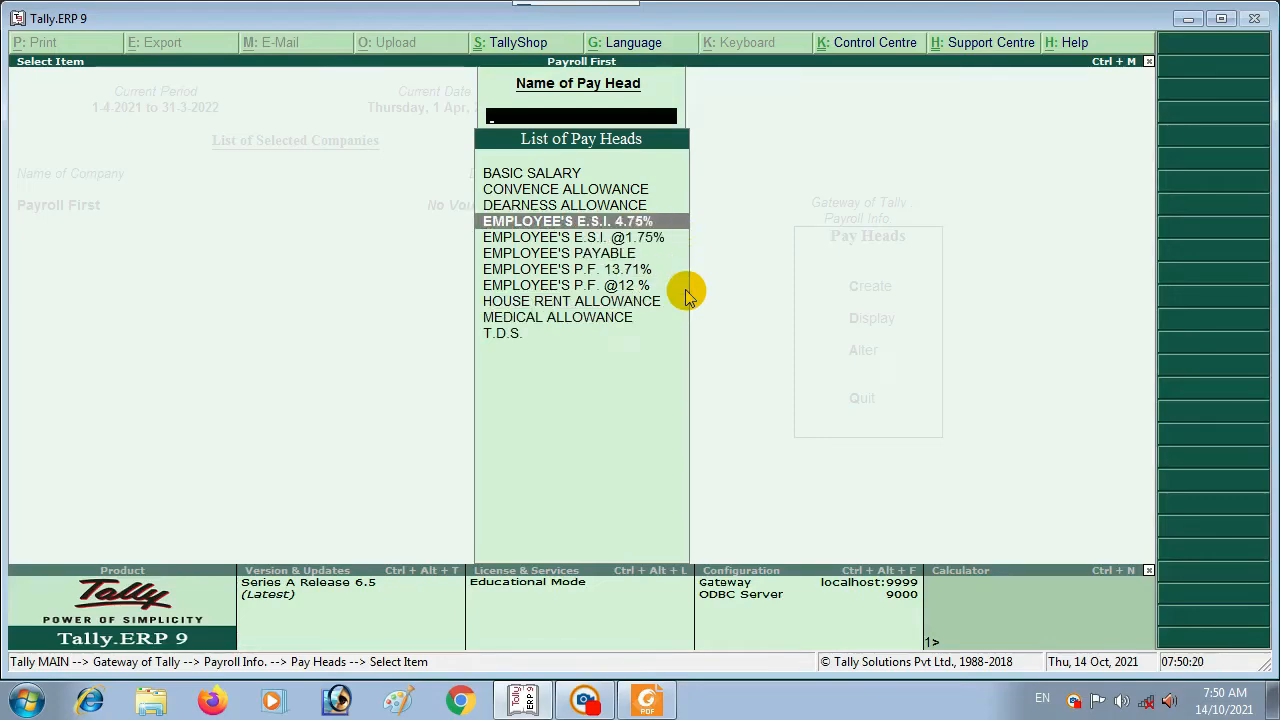
key(Up)
key(Up)
key(Up)
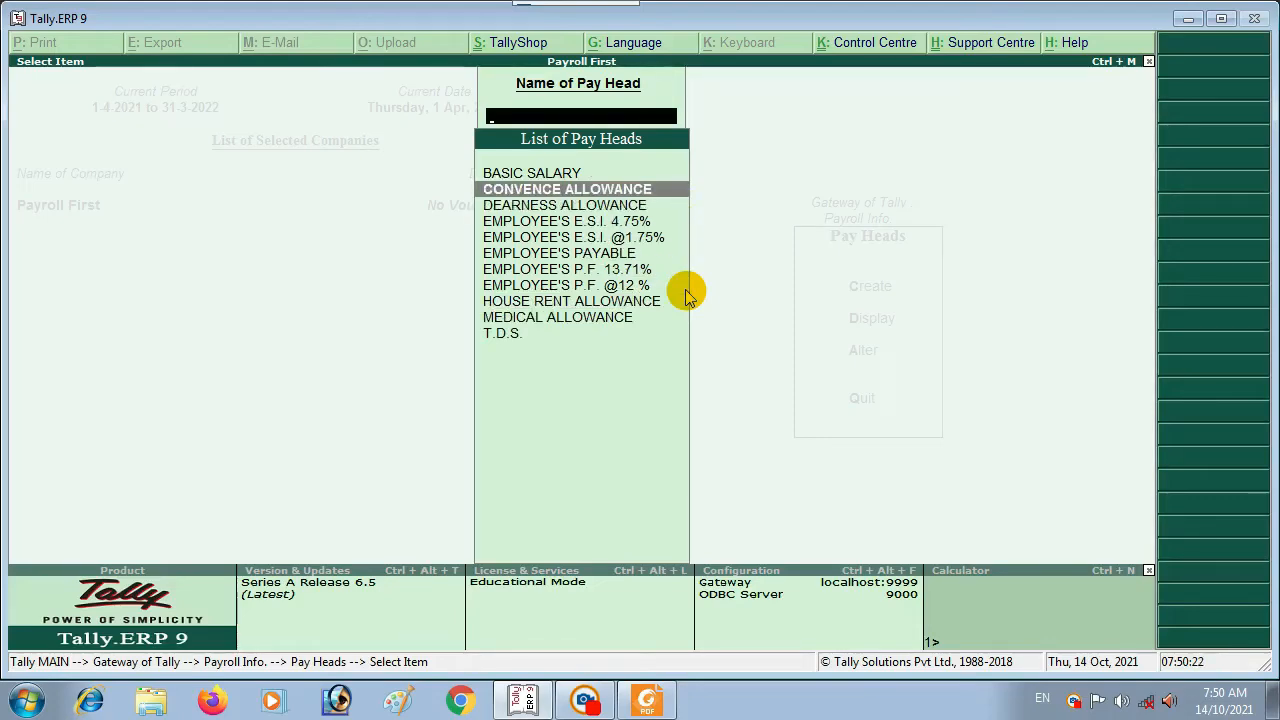
key(Down)
key(Down)
key(Down)
key(Down)
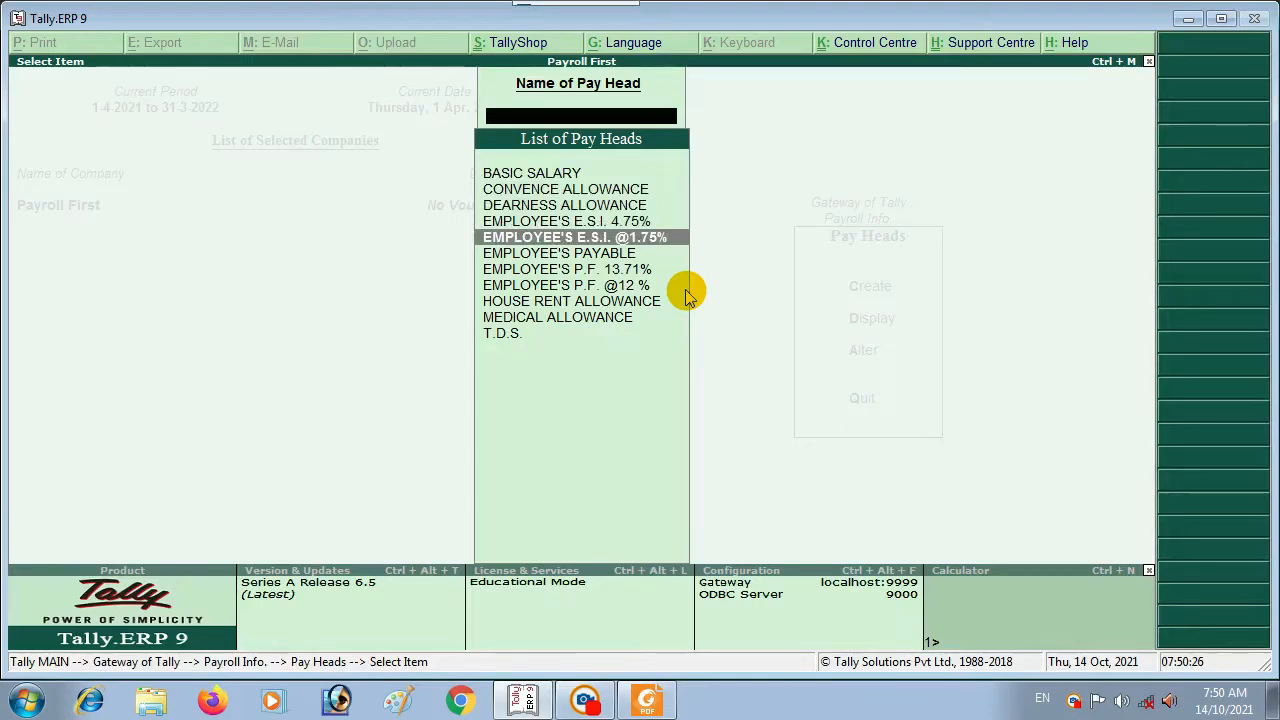
key(Down)
key(Down)
key(Down)
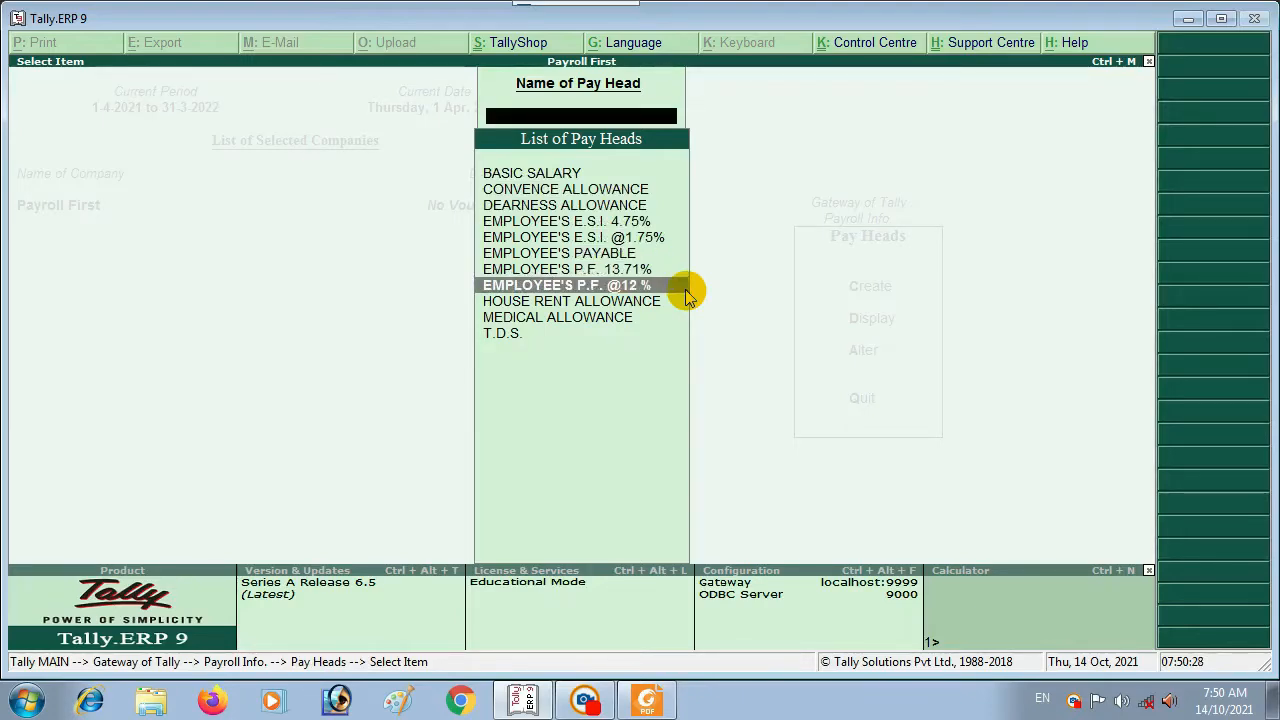
key(Down)
key(Down)
key(Down)
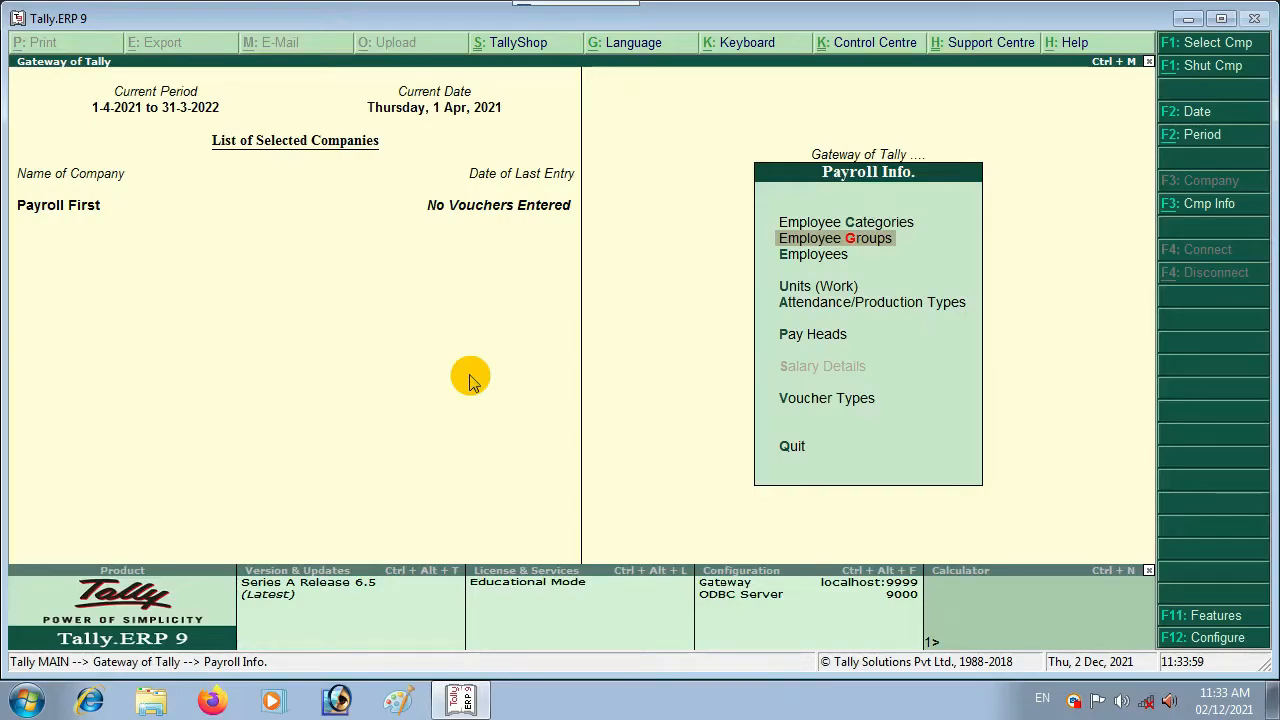
Step: Go from Payroll Info to Employee Groups and open Single Group creation
key(Return)
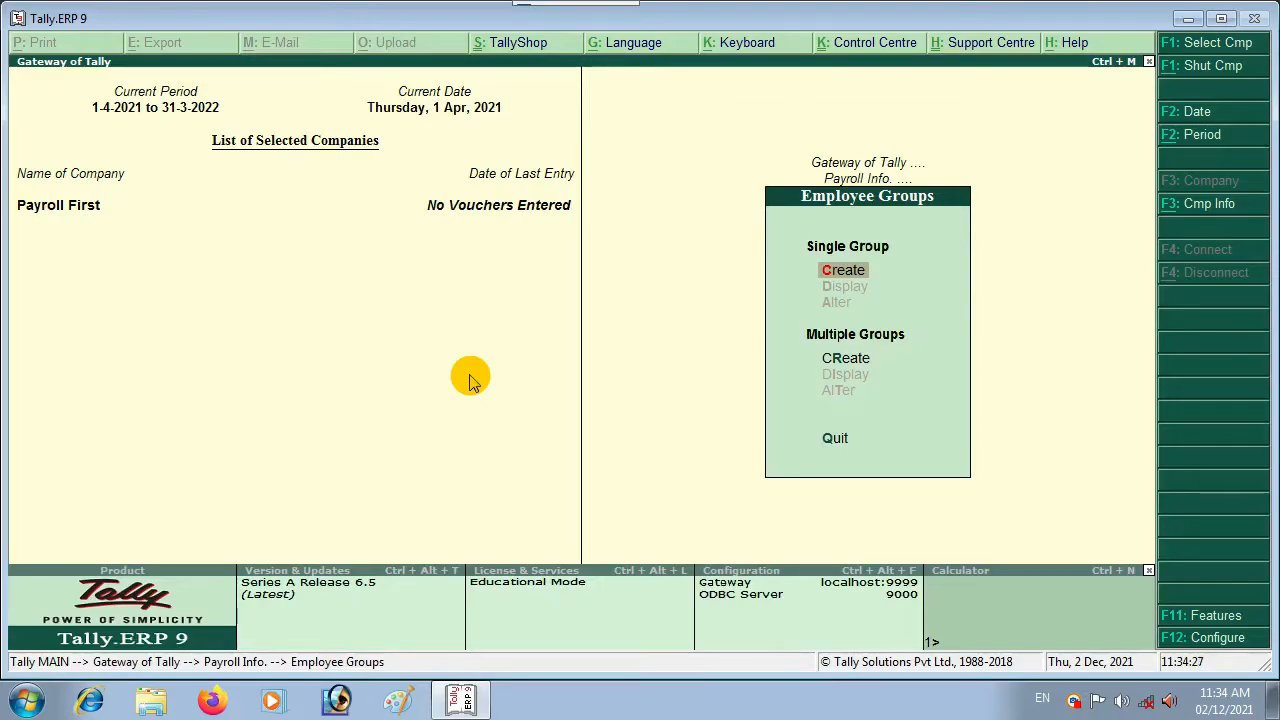
key(Escape)
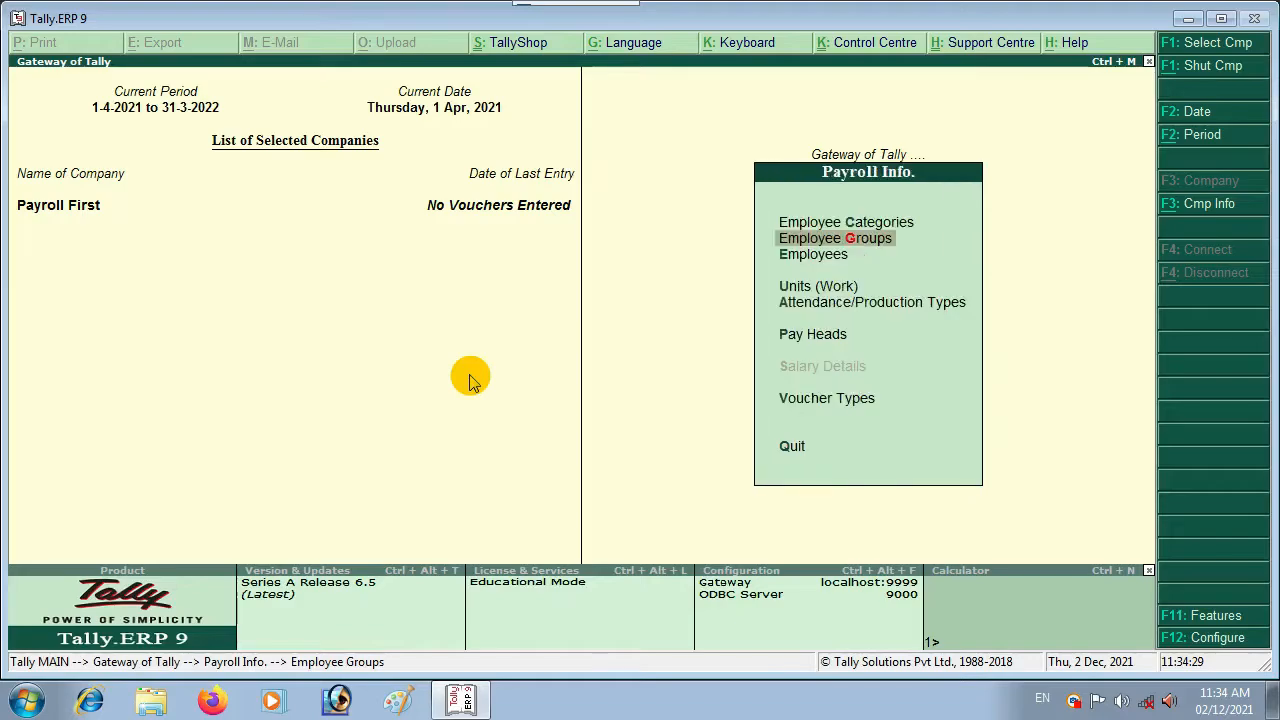
key(Escape)
key(Return)
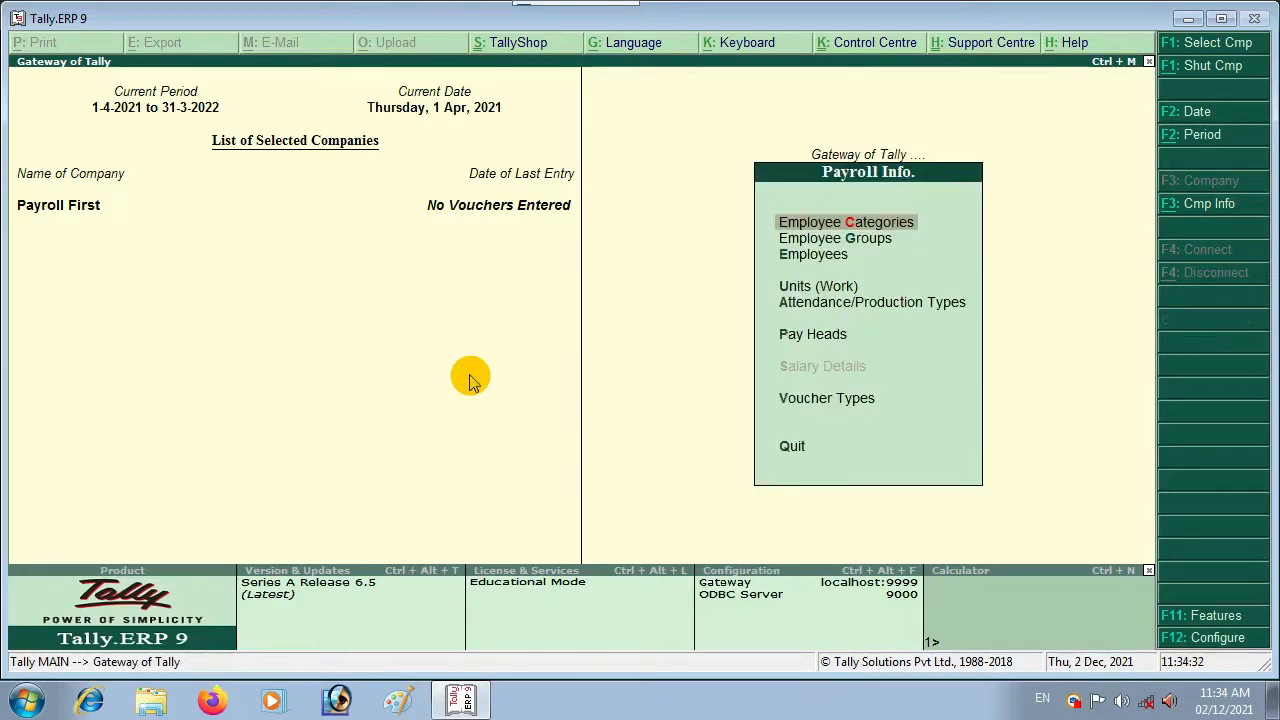
key(Down)
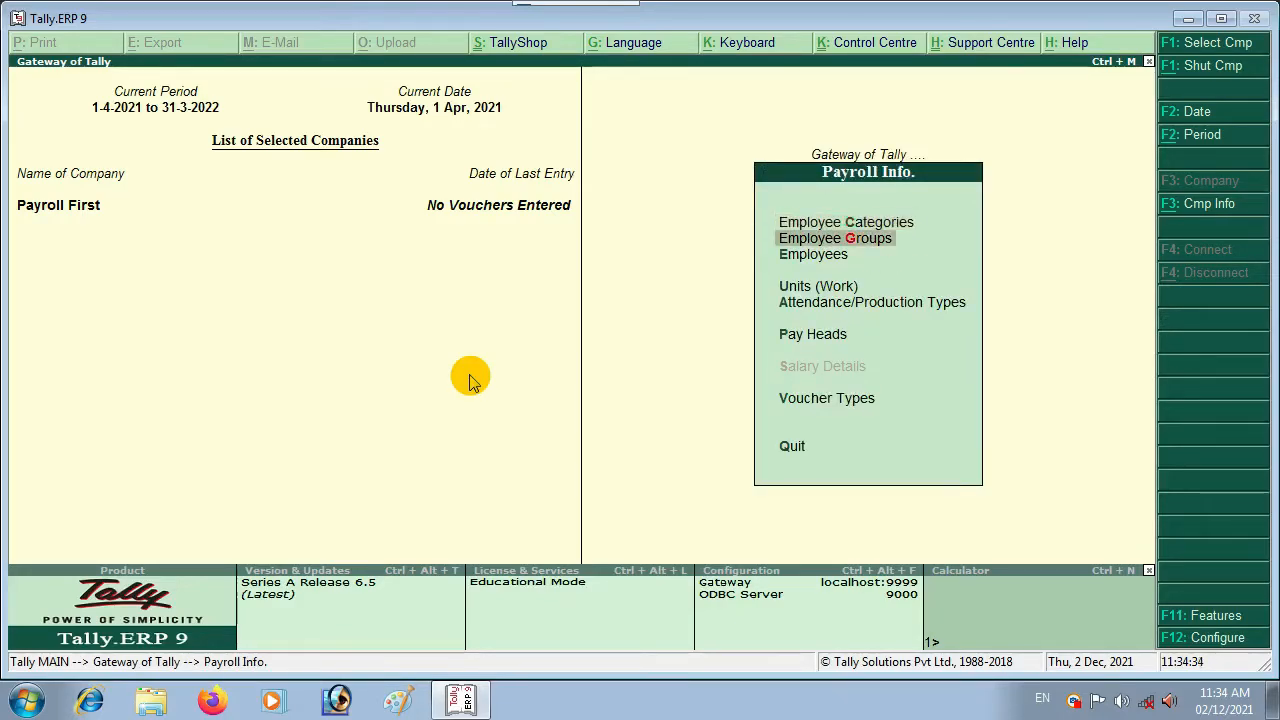
key(Return)
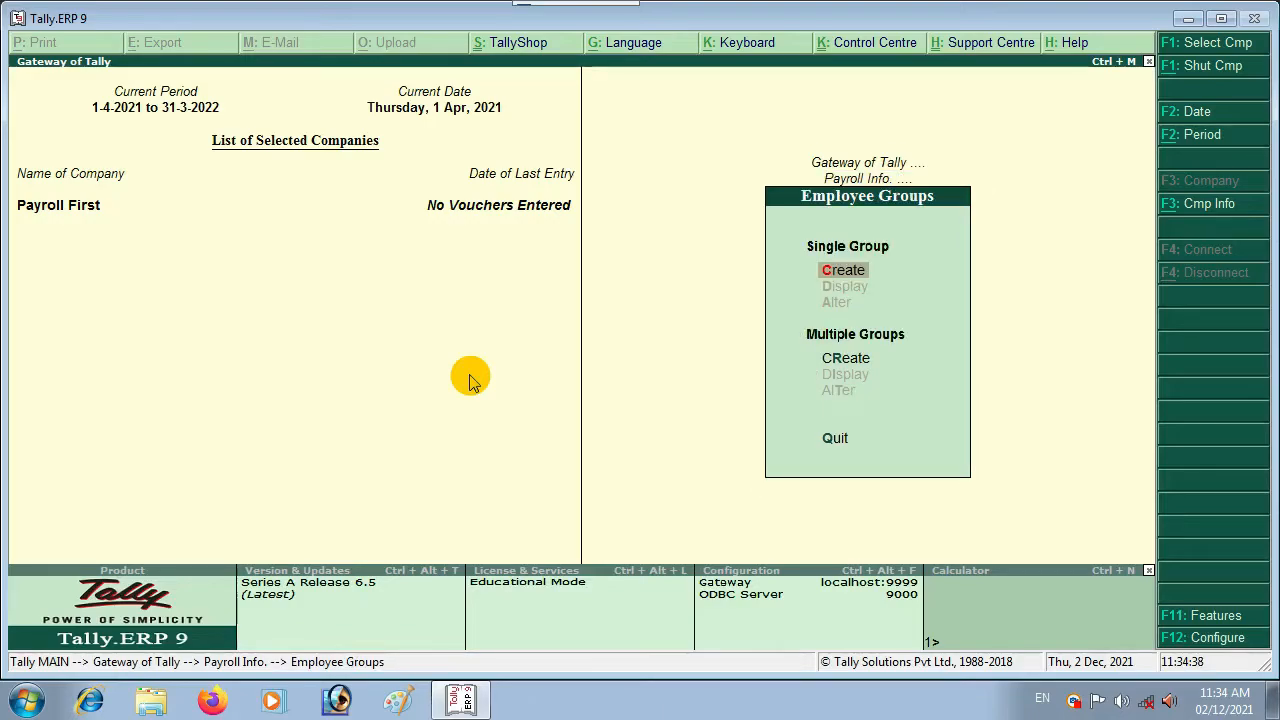
key(Return)
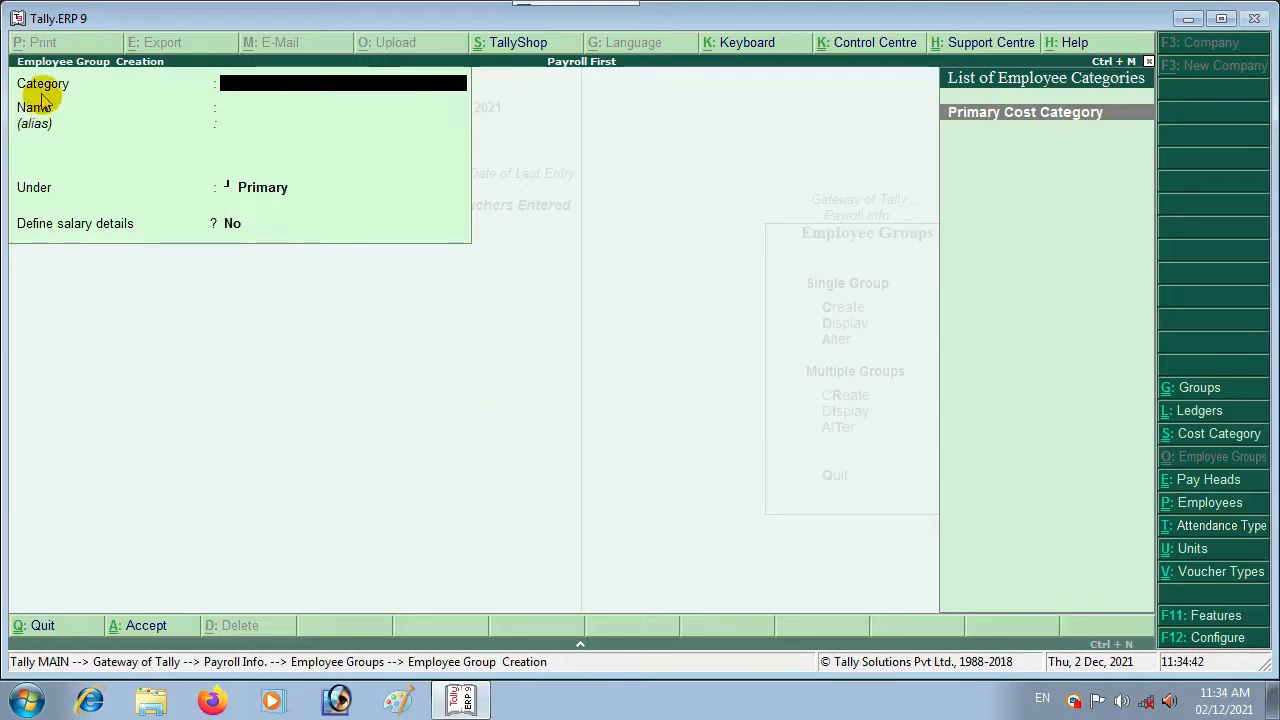
Step: Name the group Manager in Primary Cost Category under Primary, with Define salary details set to Yes
click(1033, 118)
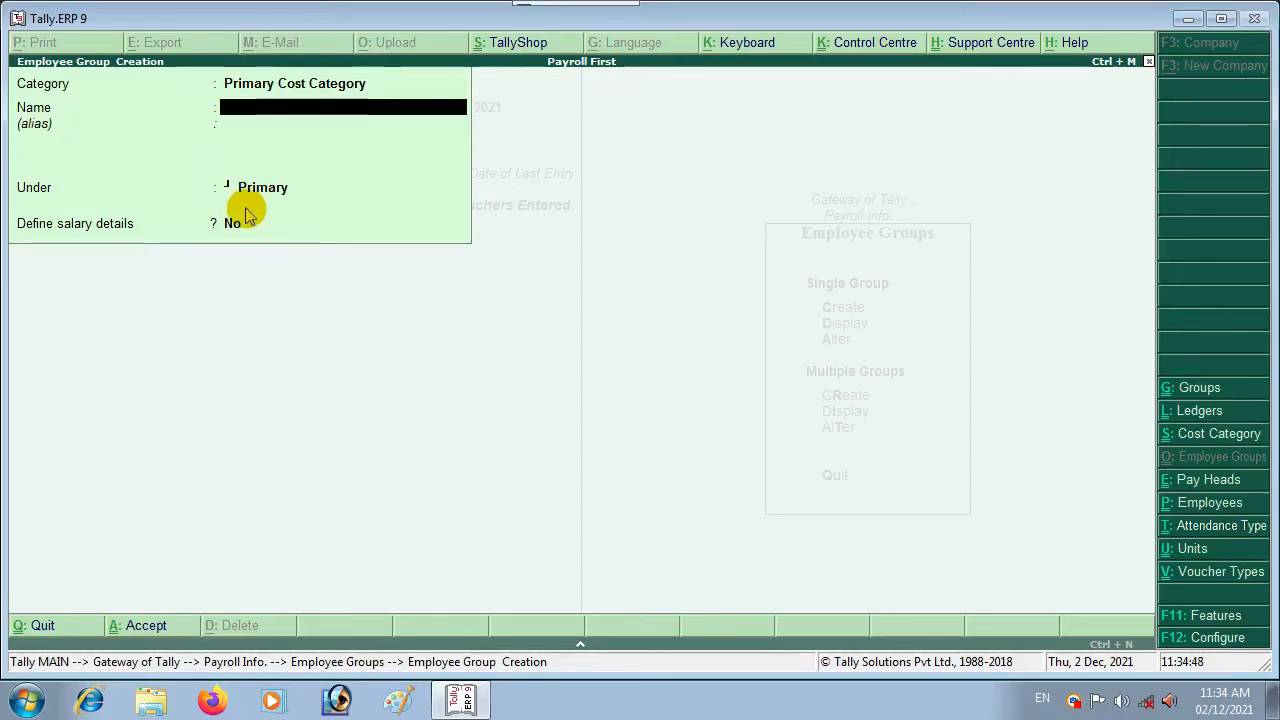
text(Mang)
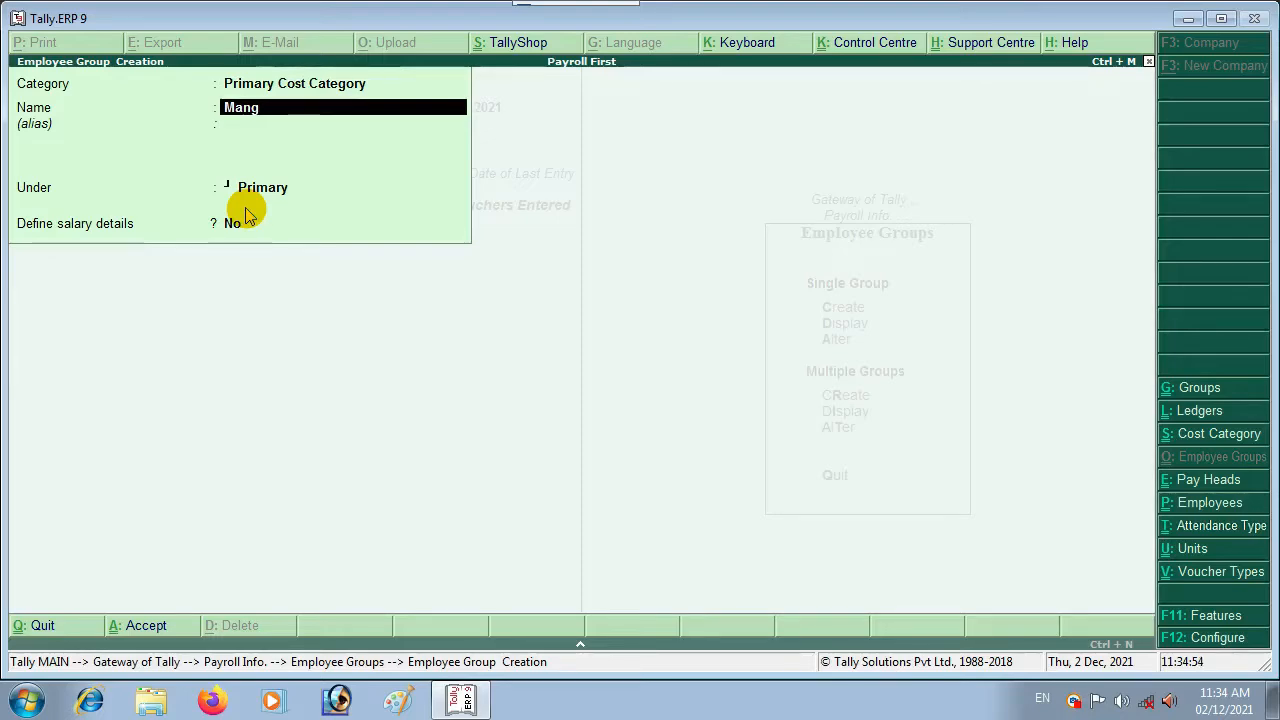
key(BackSpace)
text(ager)
key(Return)
key(Return)
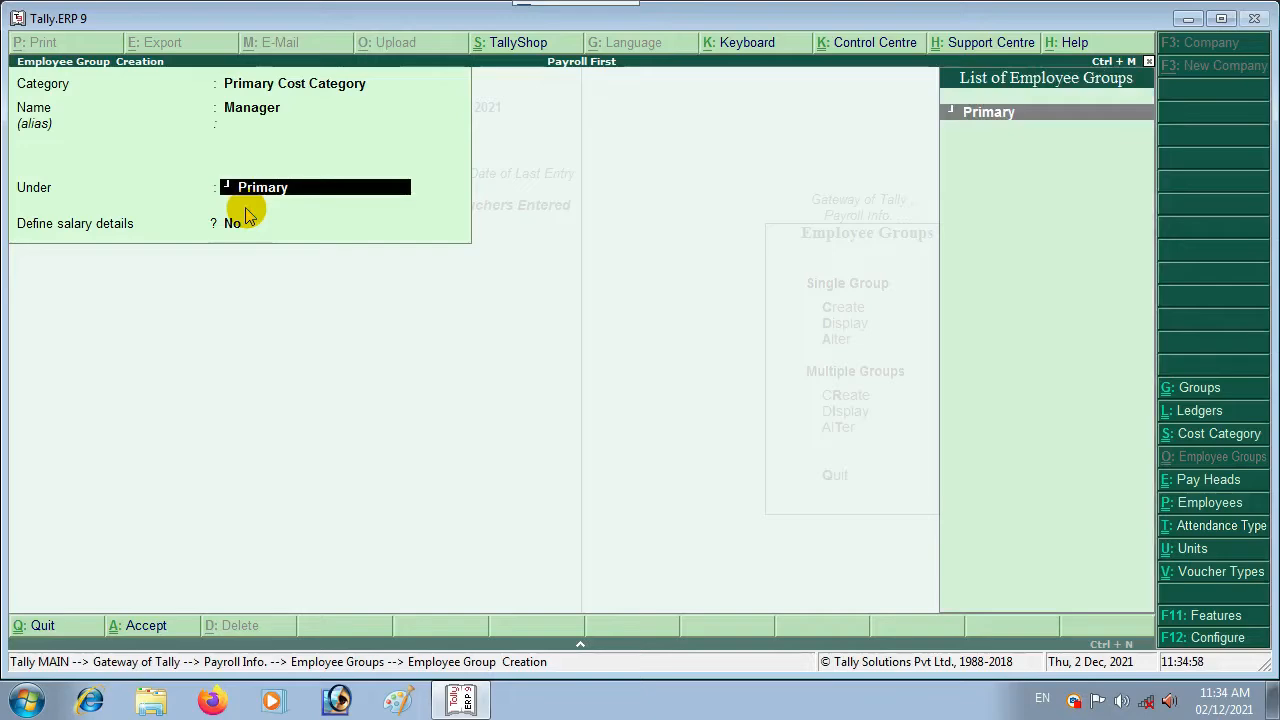
key(Return)
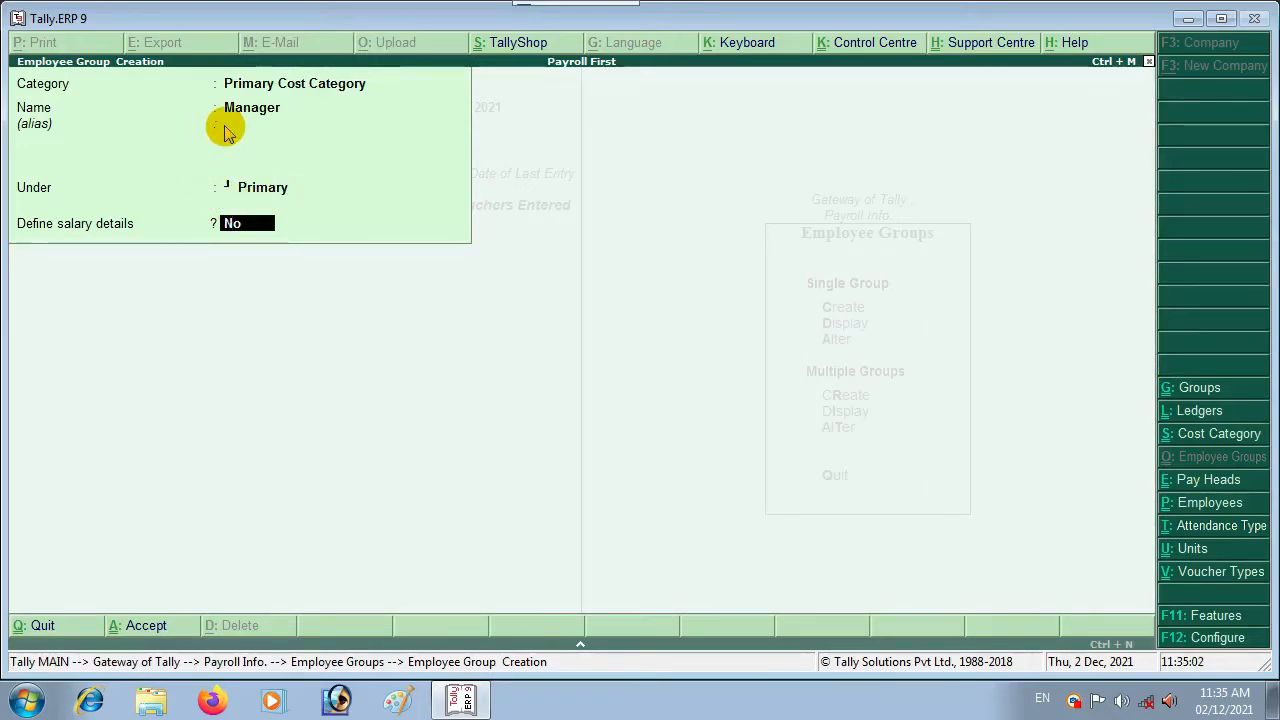
text(y)
key(Return)
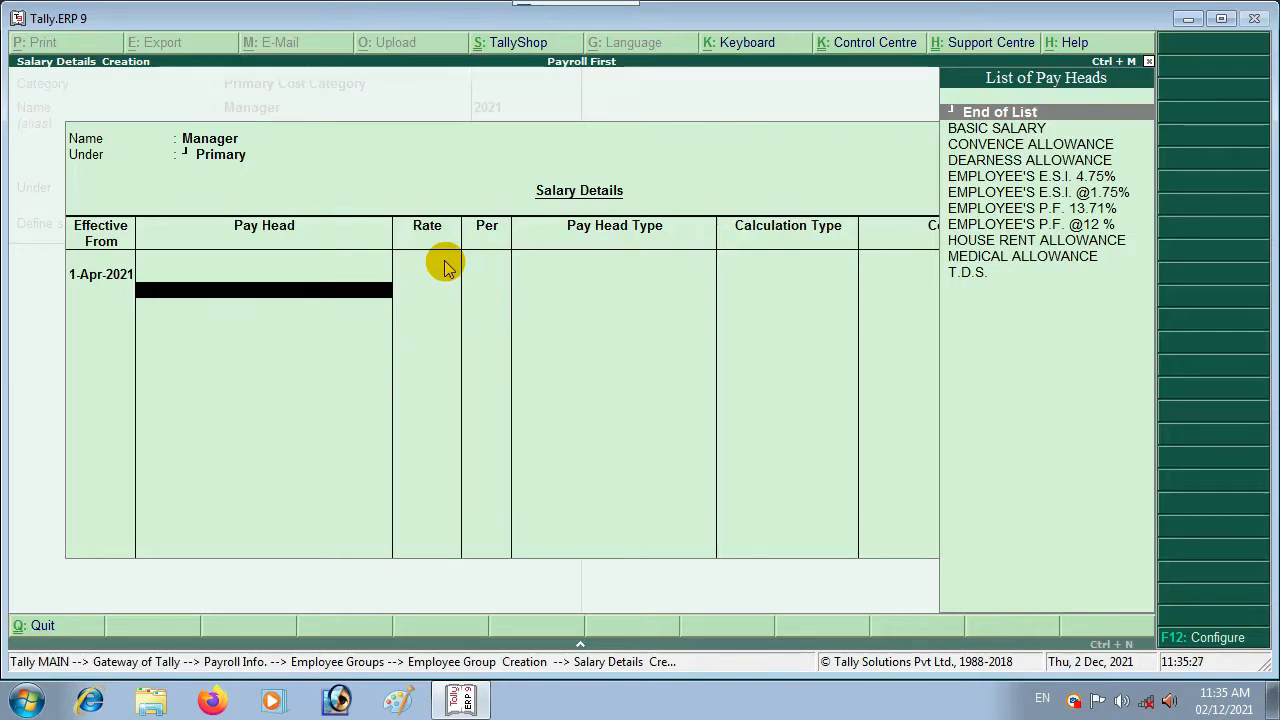
Step: Add BASIC SALARY at a monthly rate of 31,000 to the Manager's salary details
key(Down)
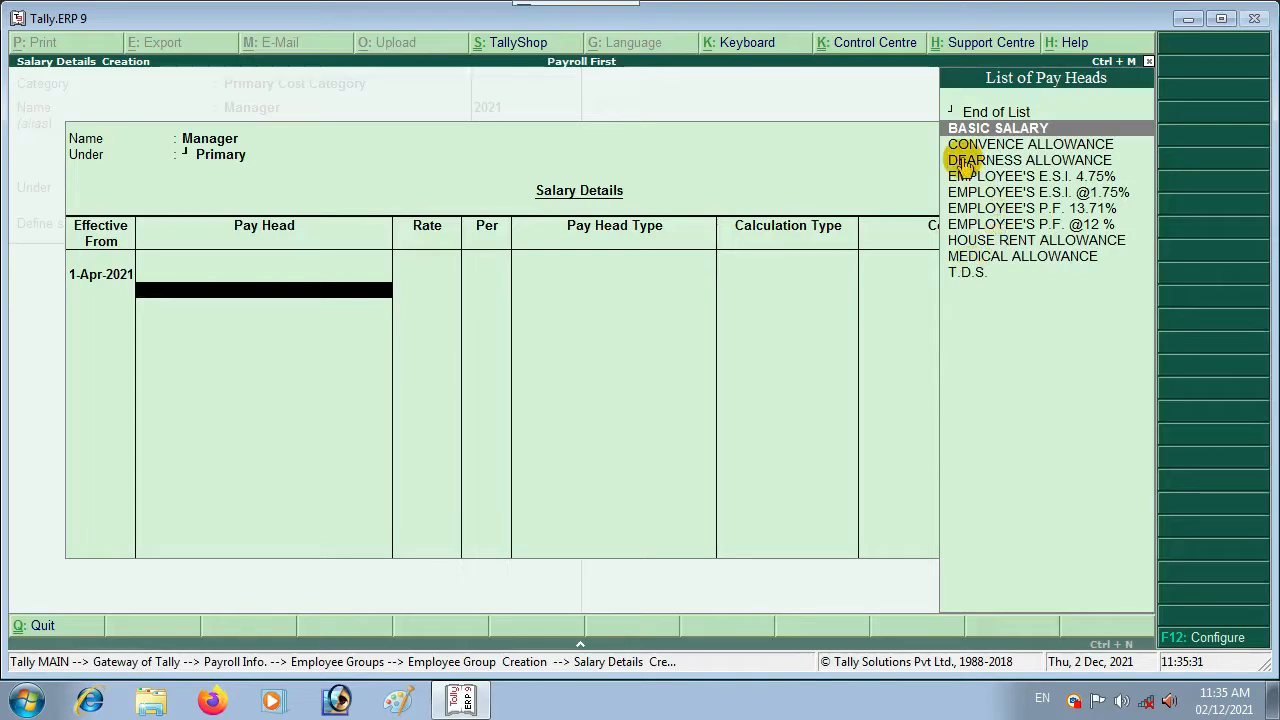
key(Return)
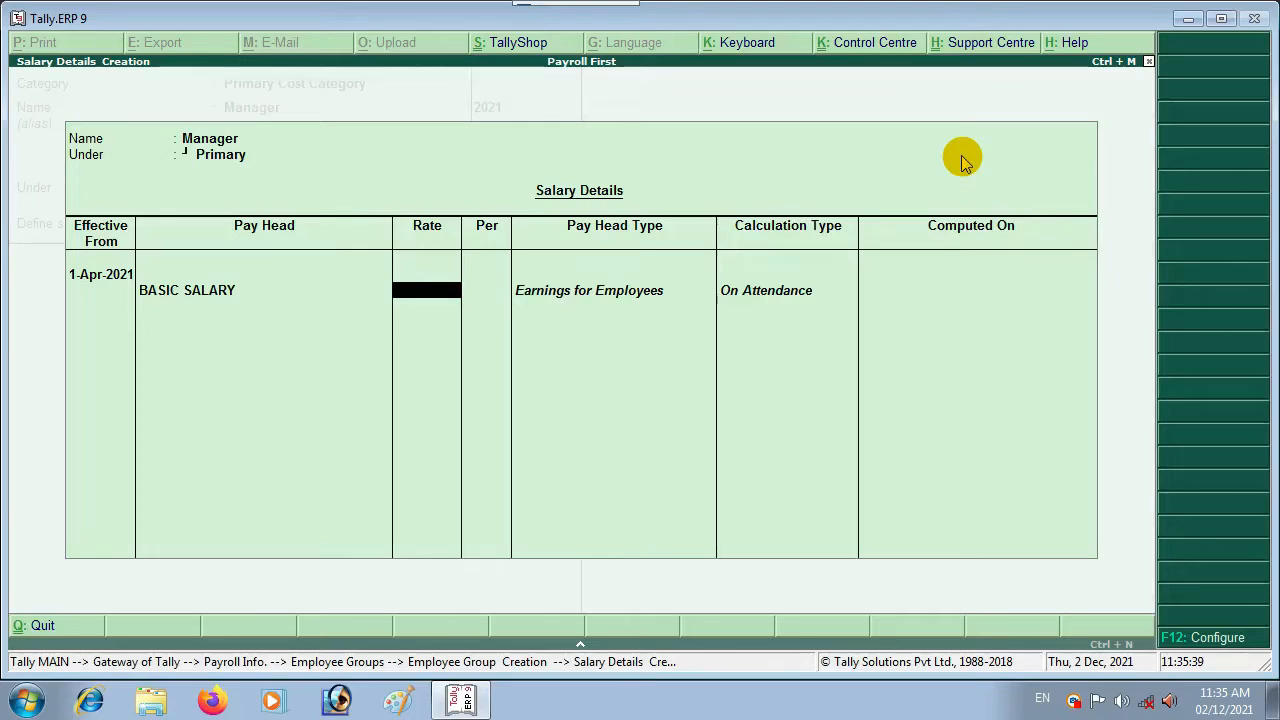
text(31,000)
key(Return)
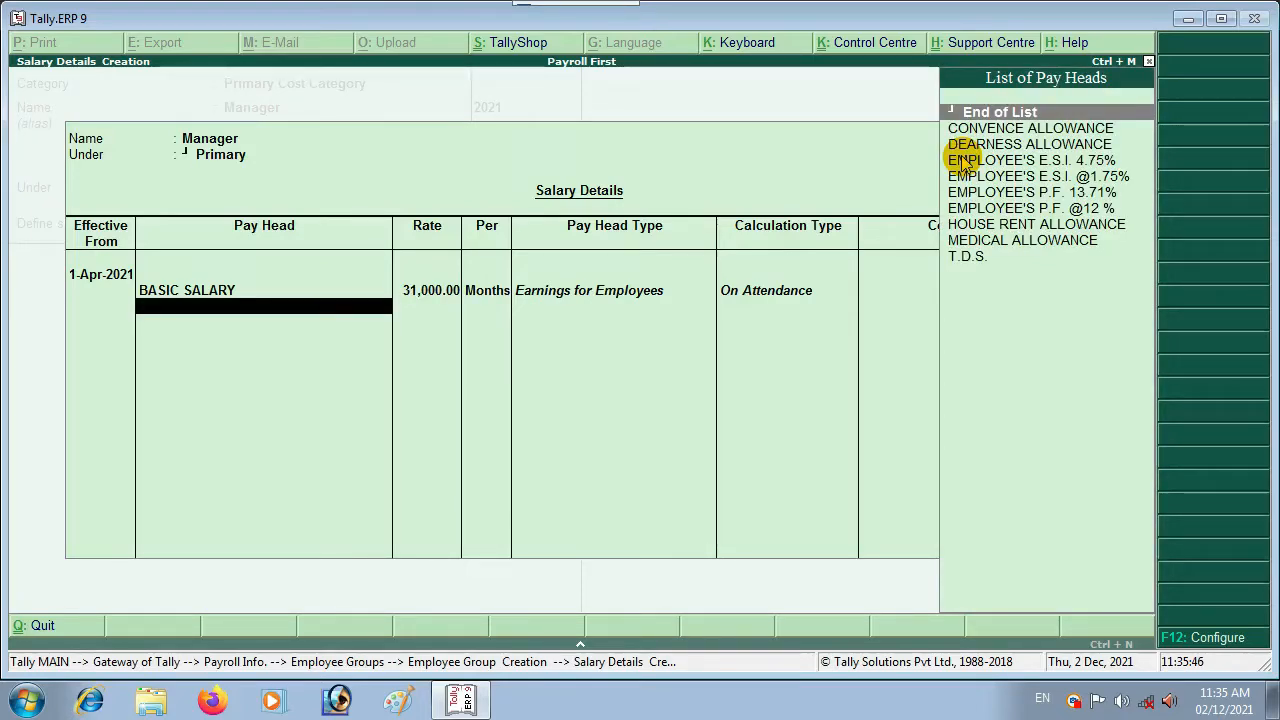
Step: Add DEARNESS ALLOWANCE and HOUSE RENT ALLOWANCE, then MEDICAL ALLOWANCE at 1,500 monthly
key(Down)
key(Down)
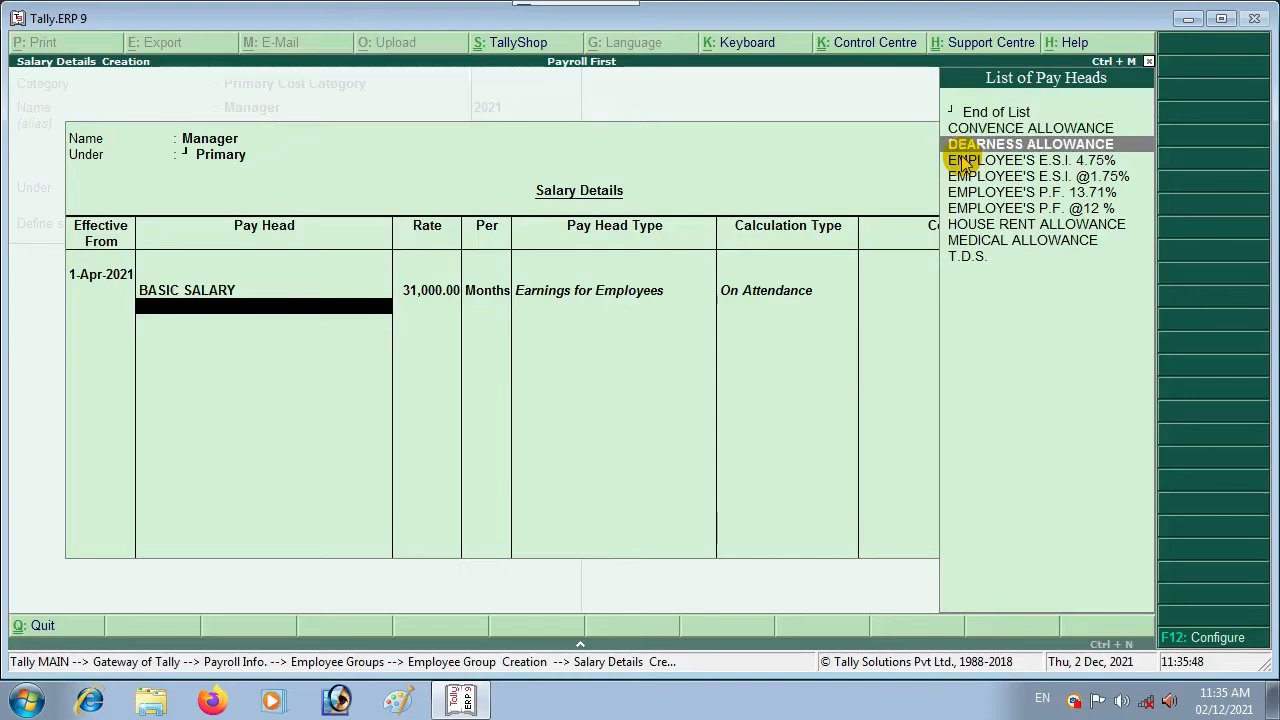
key(Return)
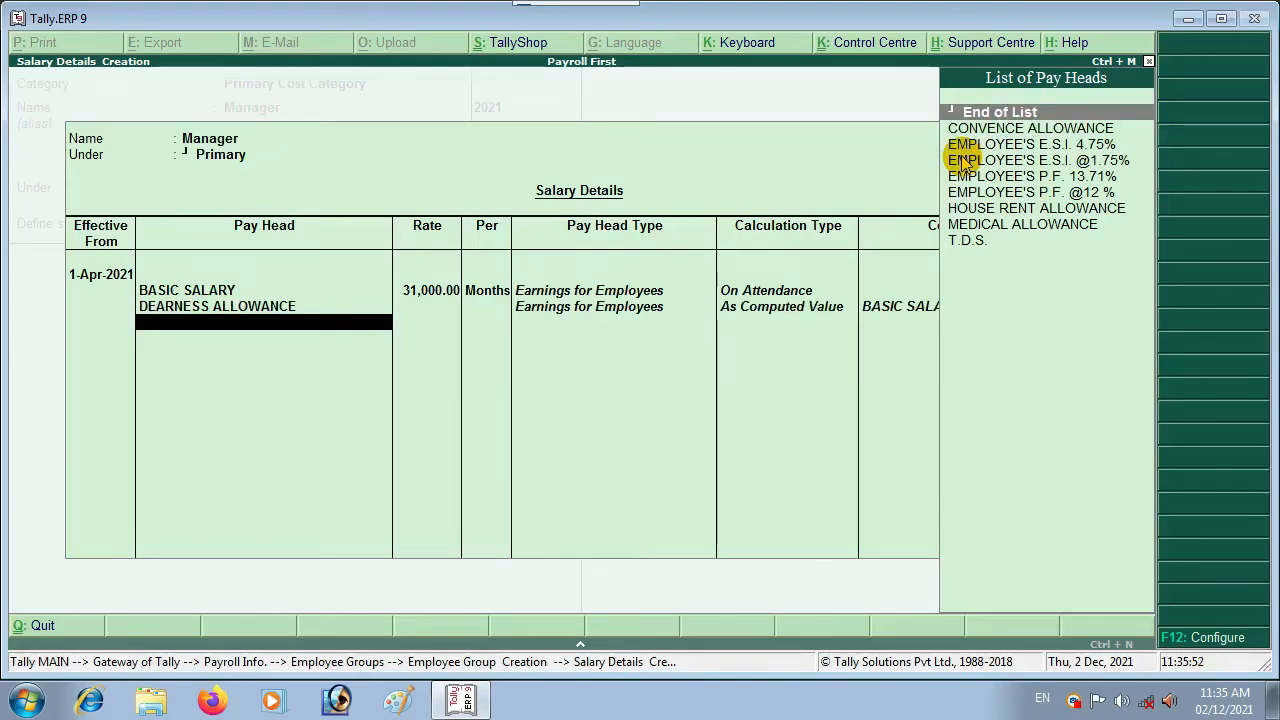
key(Down)
key(Down)
key(Down)
key(Down)
key(Down)
key(Down)
key(Return)
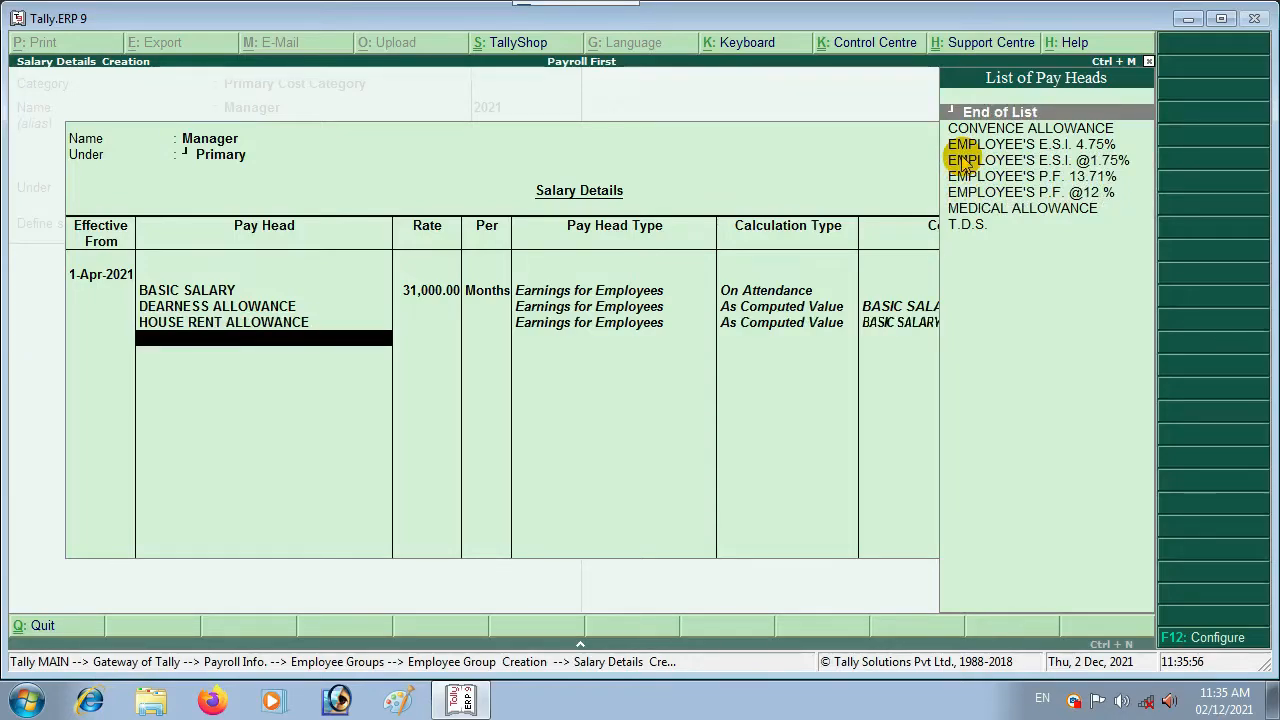
key(Down)
key(Down)
key(Down)
key(Down)
key(Down)
key(Down)
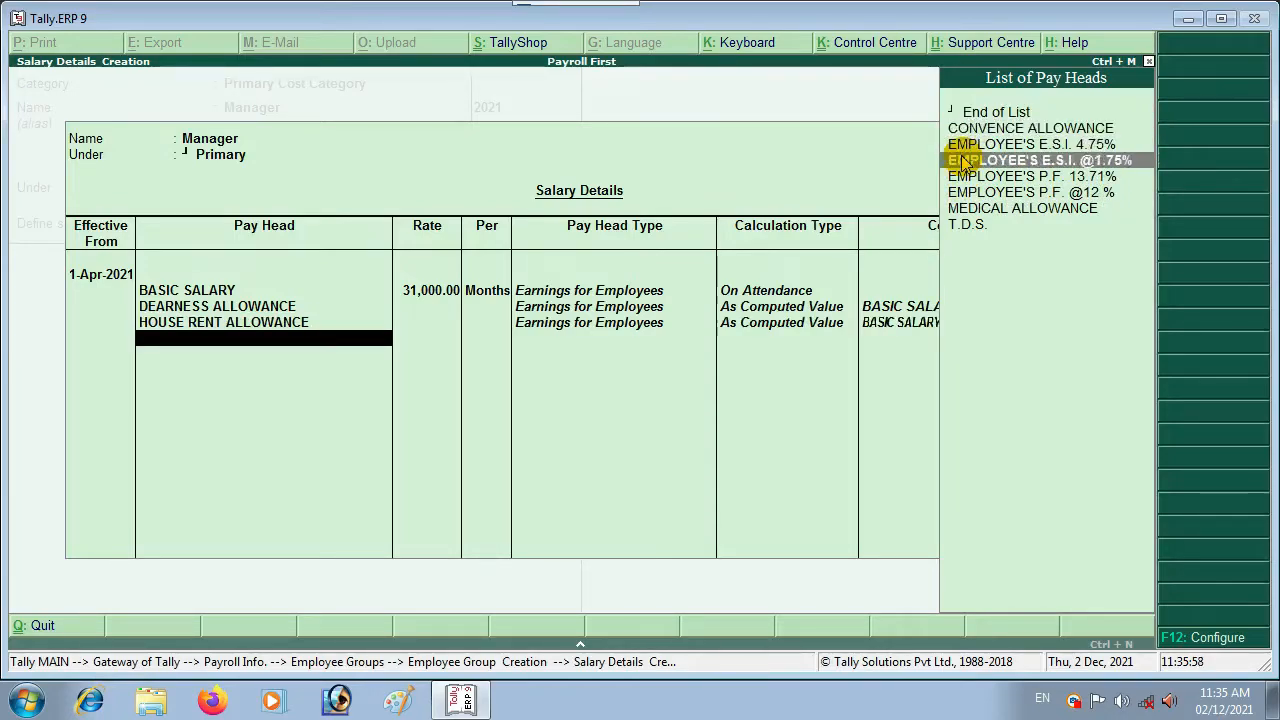
key(Return)
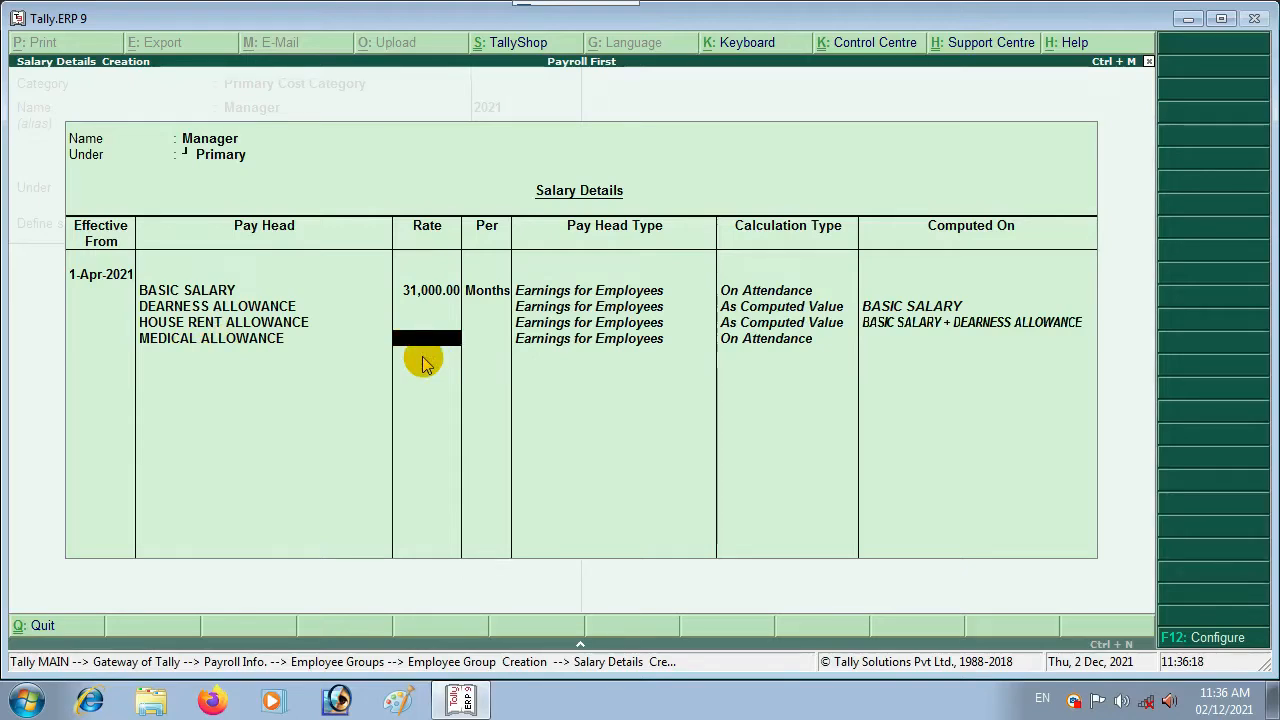
text(1500)
key(Return)
key(Return)
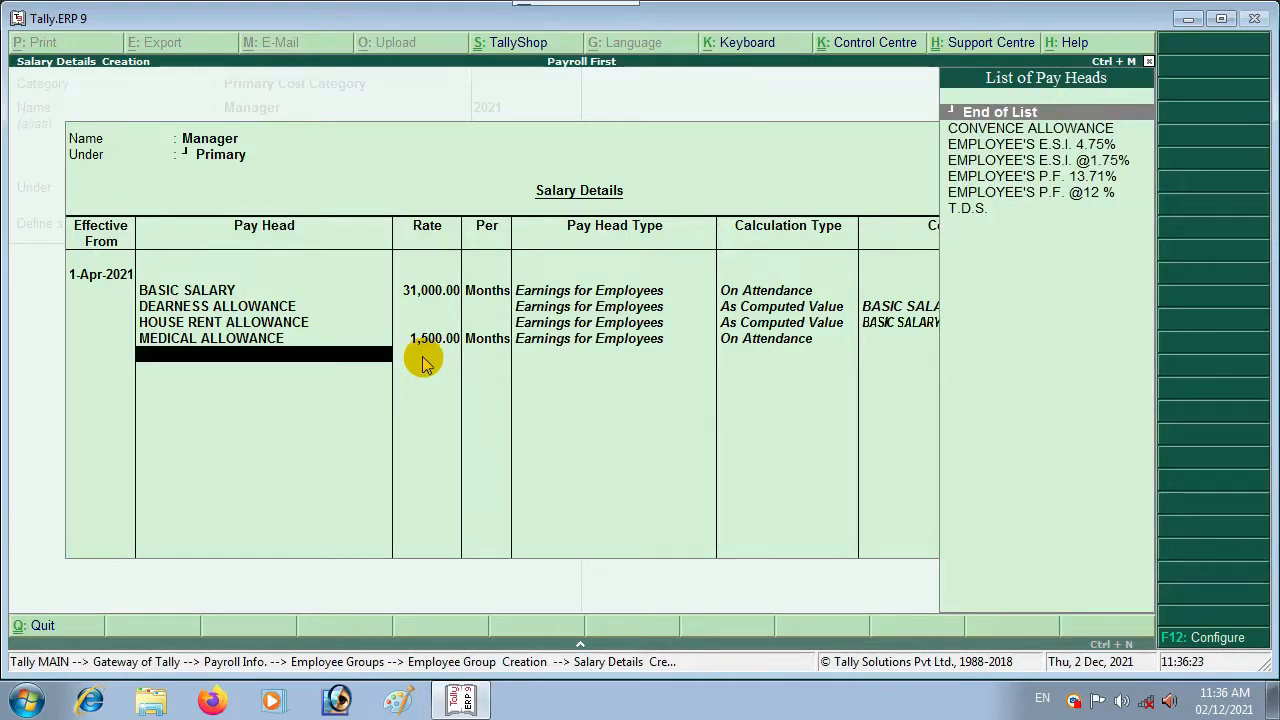
key(Down)
key(Return)
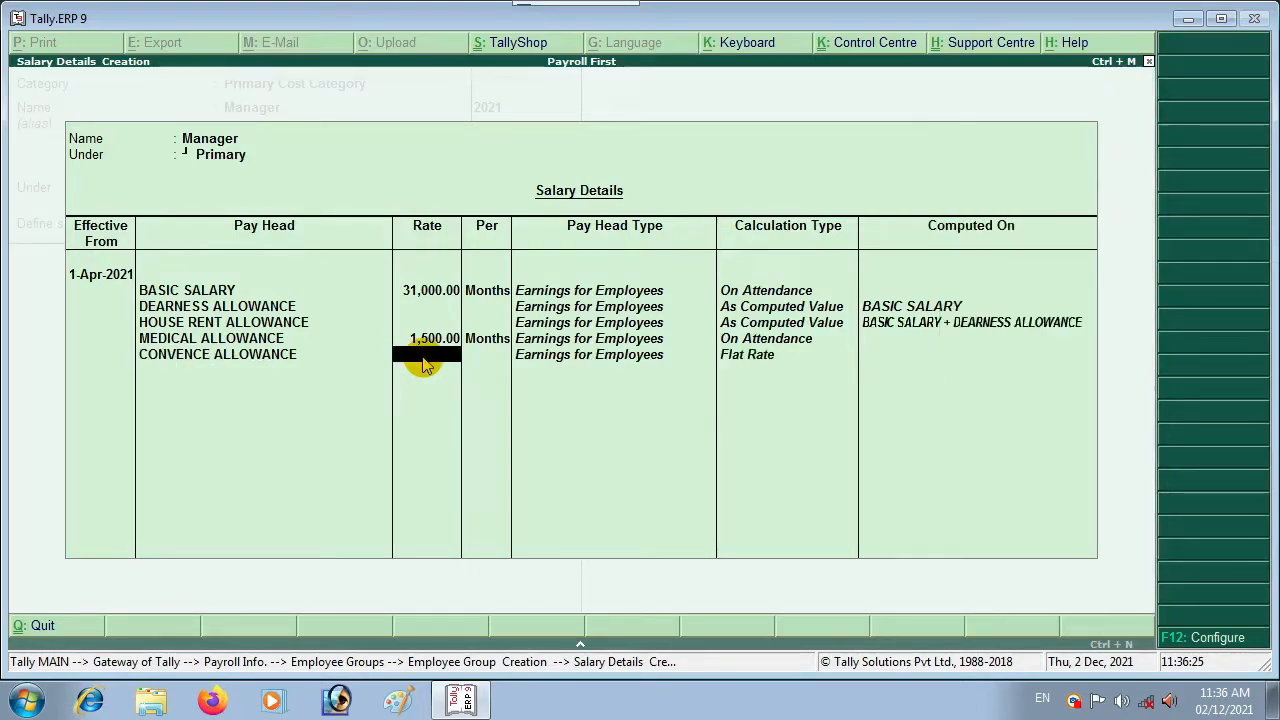
text(300)
key(Return)
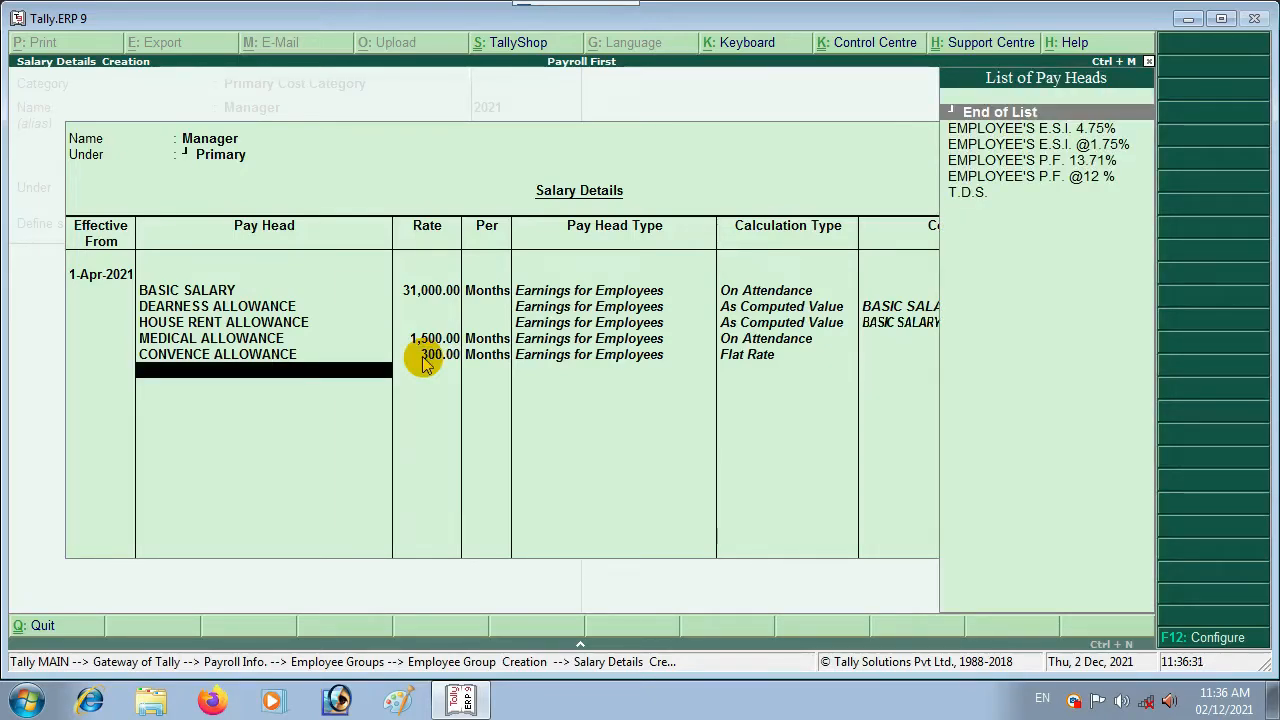
key(Down)
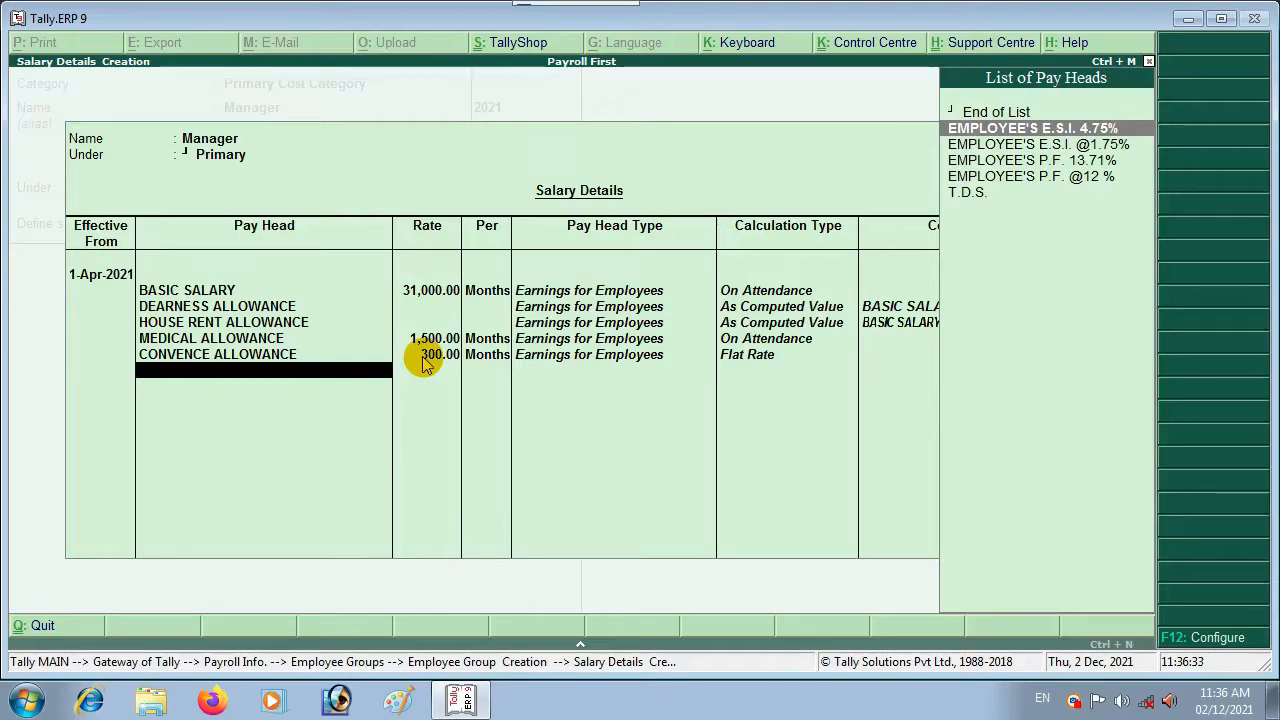
key(Down)
key(Down)
key(Down)
key(Return)
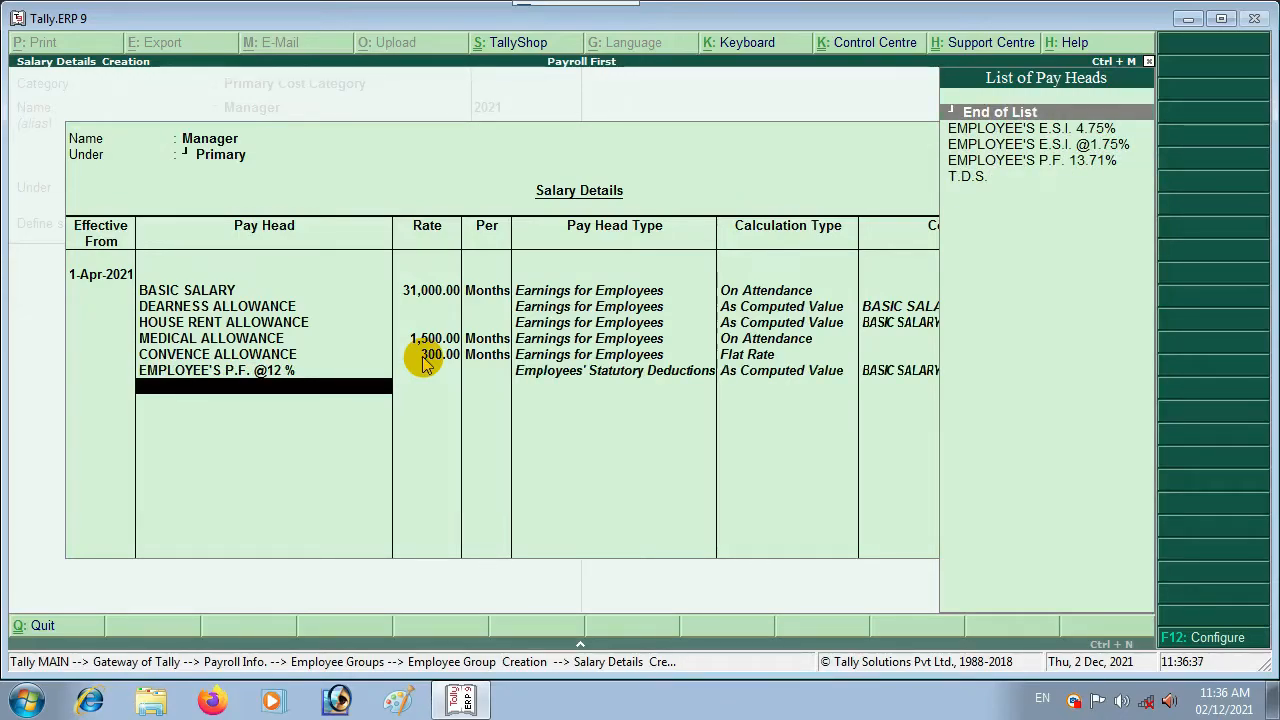
key(Down)
key(Down)
key(Down)
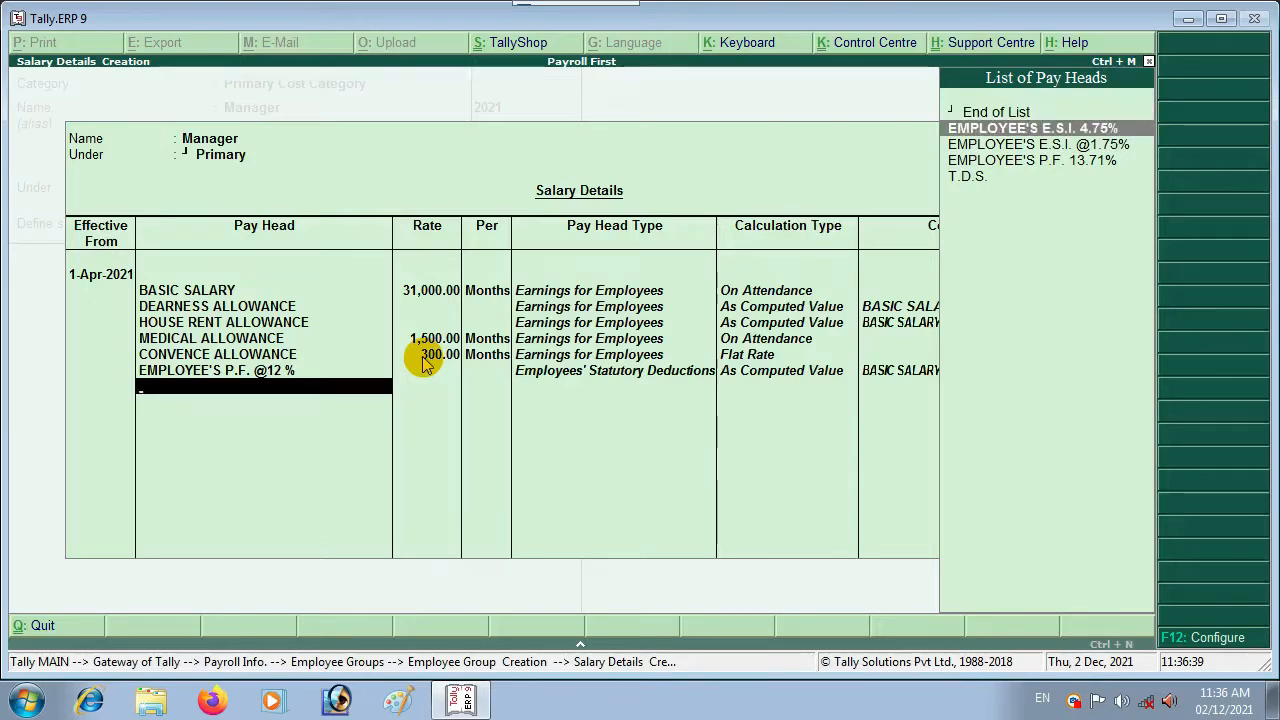
key(Return)
Step: Add both EMPLOYEE'S E.S.I. heads and T.D.S., then end the pay head list
key(Down)
key(Down)
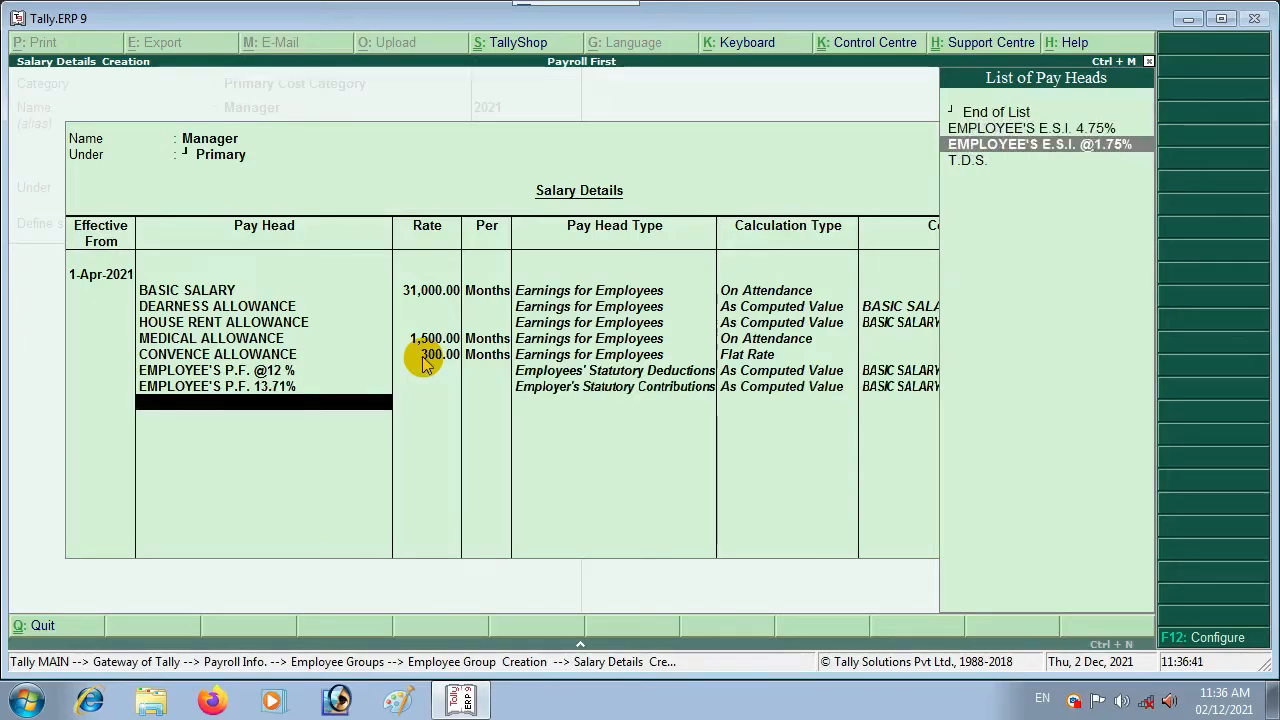
key(Up)
key(Return)
key(Down)
key(Return)
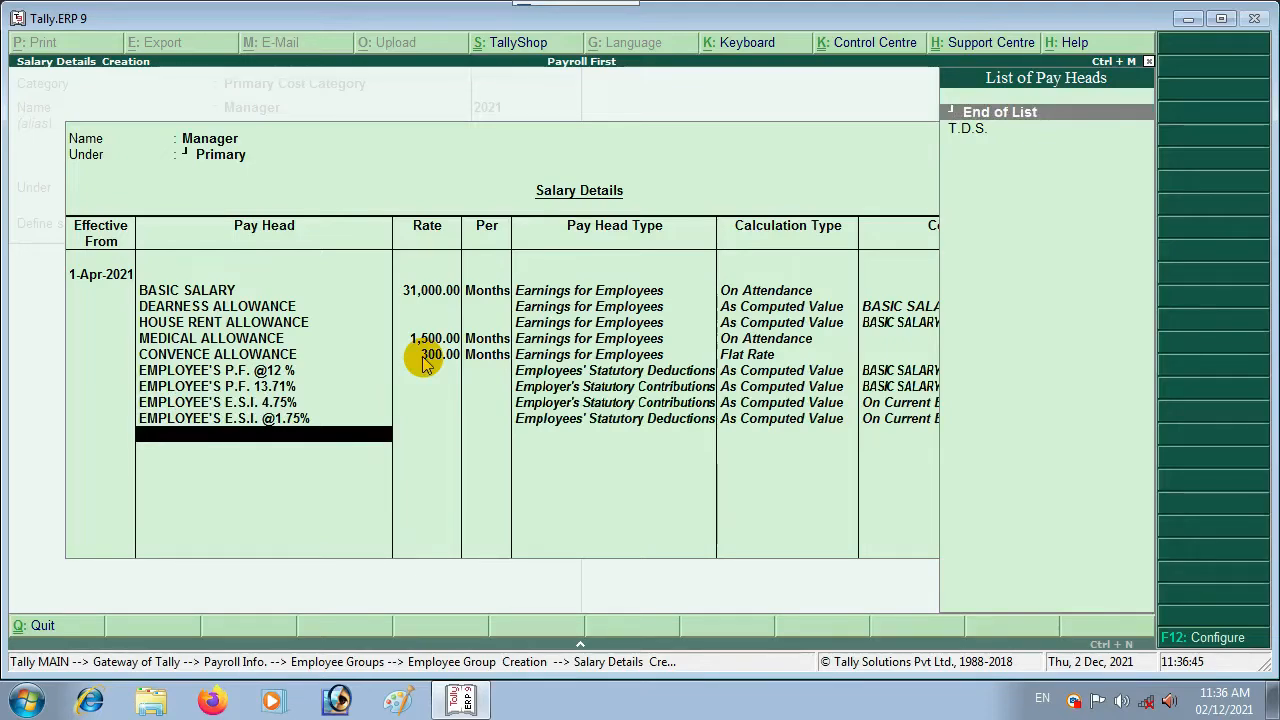
key(Down)
key(Return)
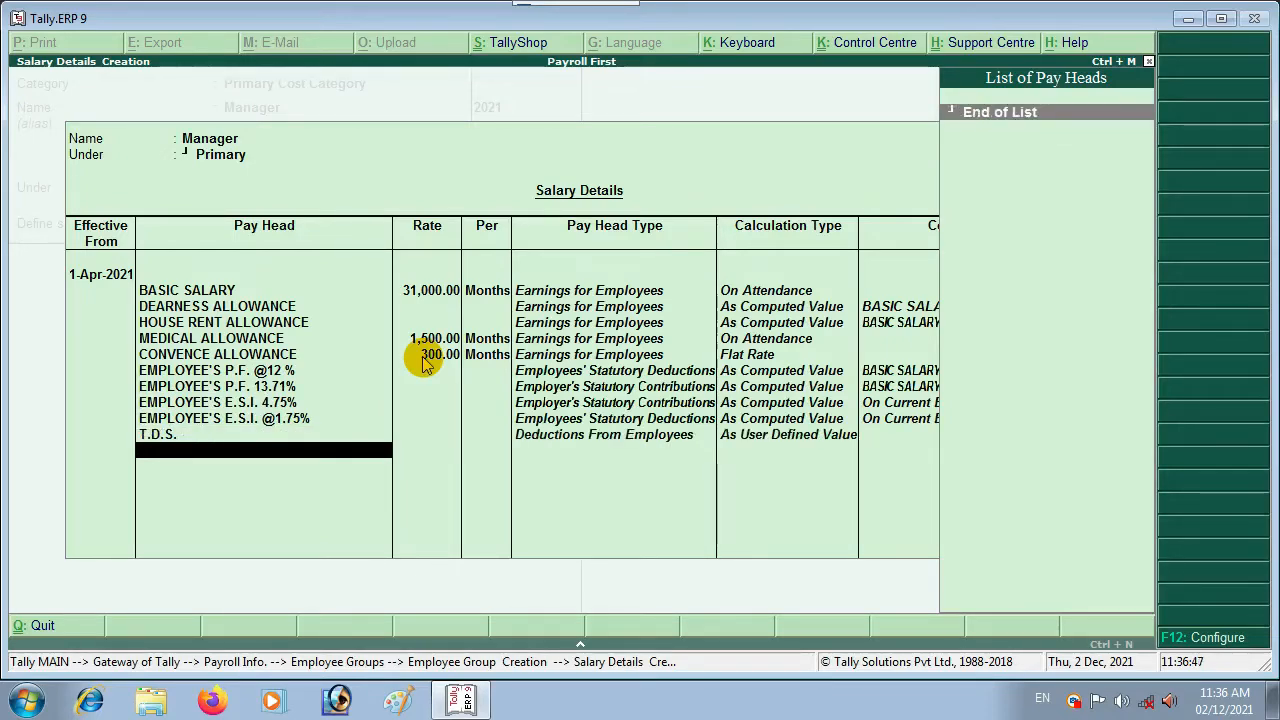
key(Return)
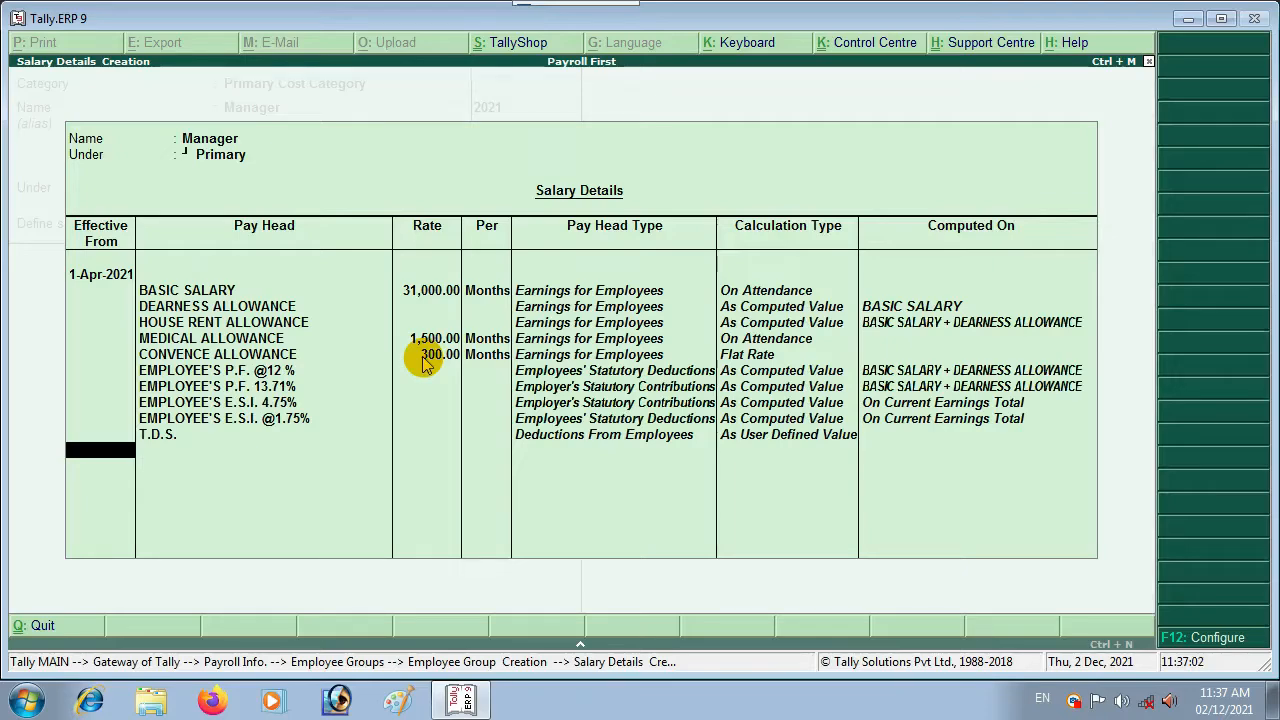
Step: Save the Manager group, then start ASSITENT MANAGER under Primary with salary details enabled
key(Return)
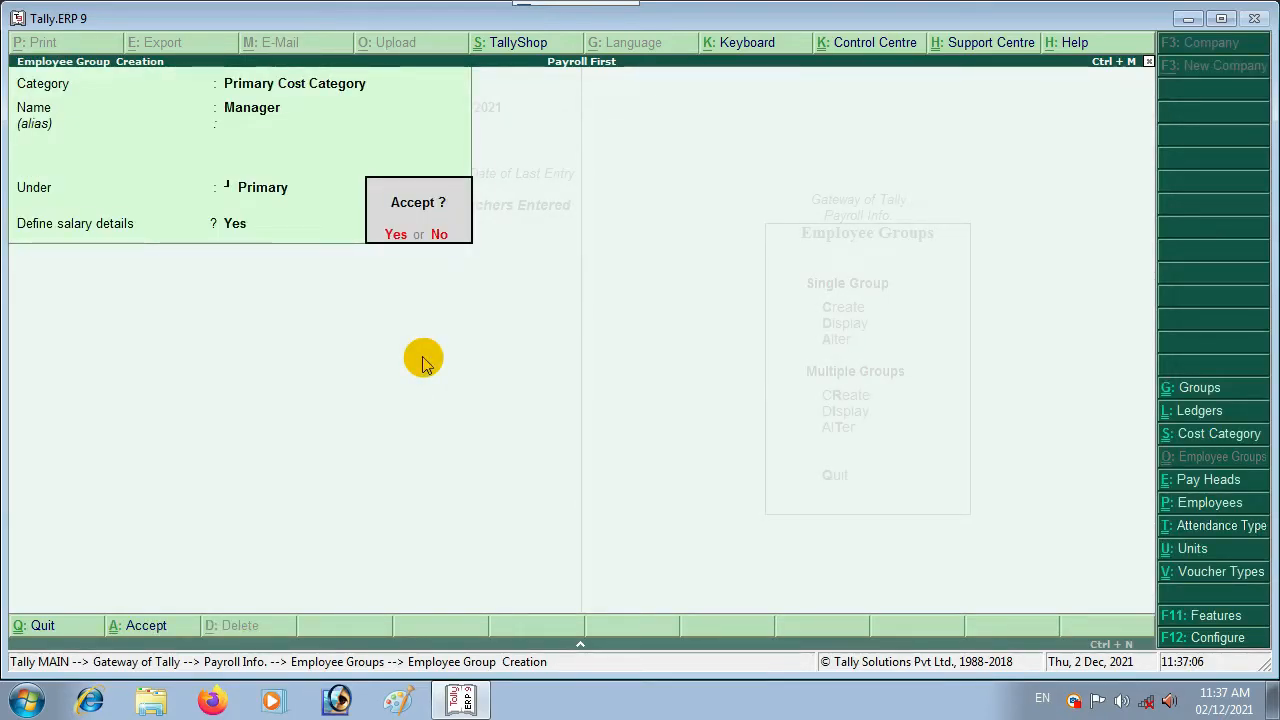
key(Return)
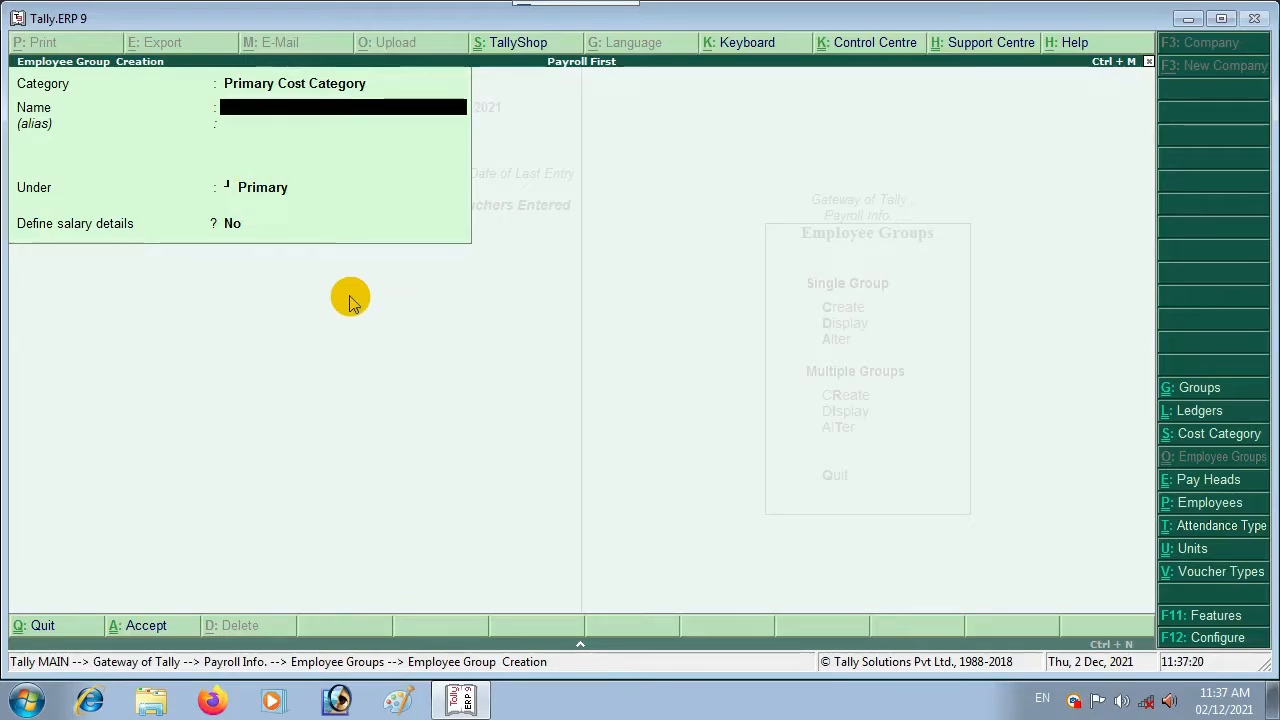
text(ASSIT)
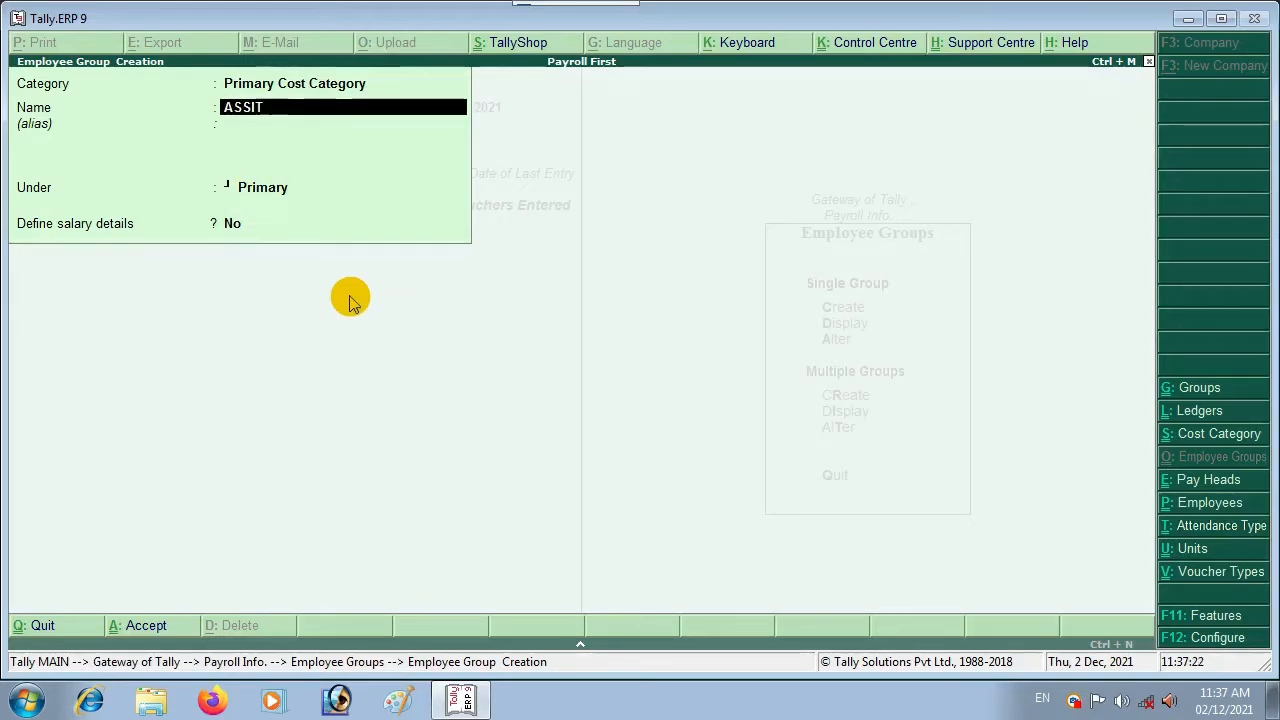
text(ENT MA)
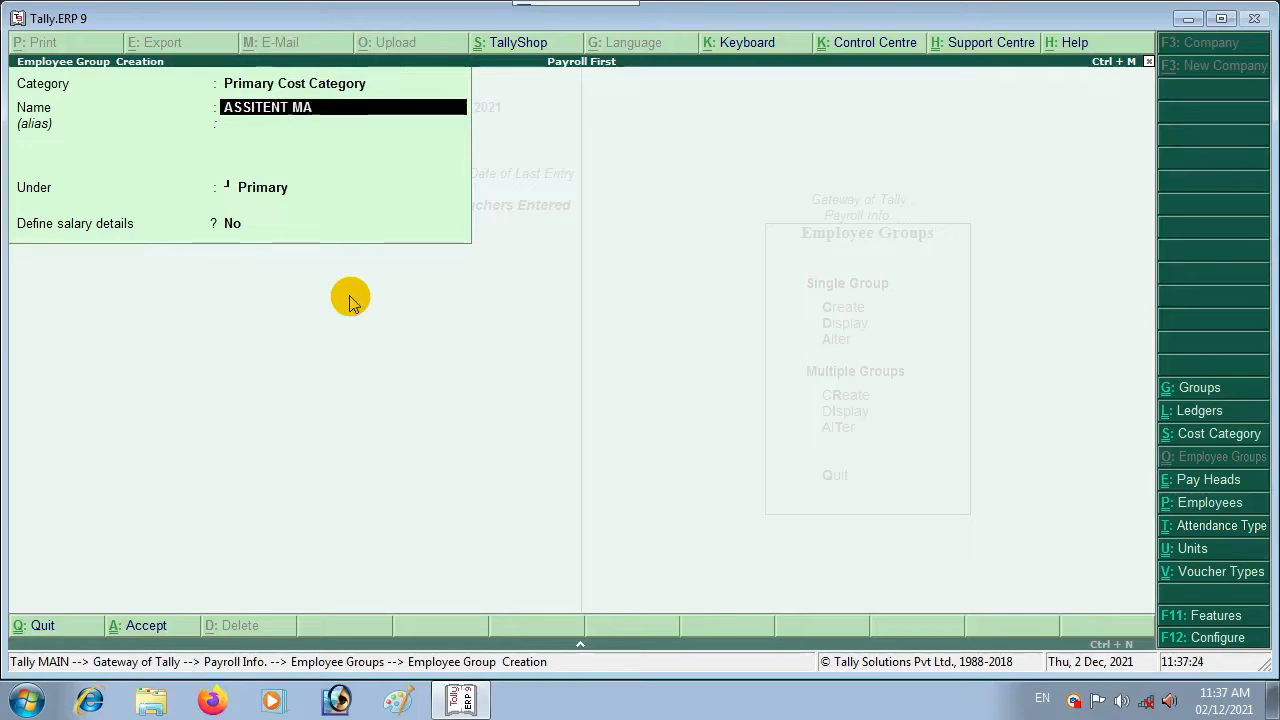
text(NAGER)
key(Return)
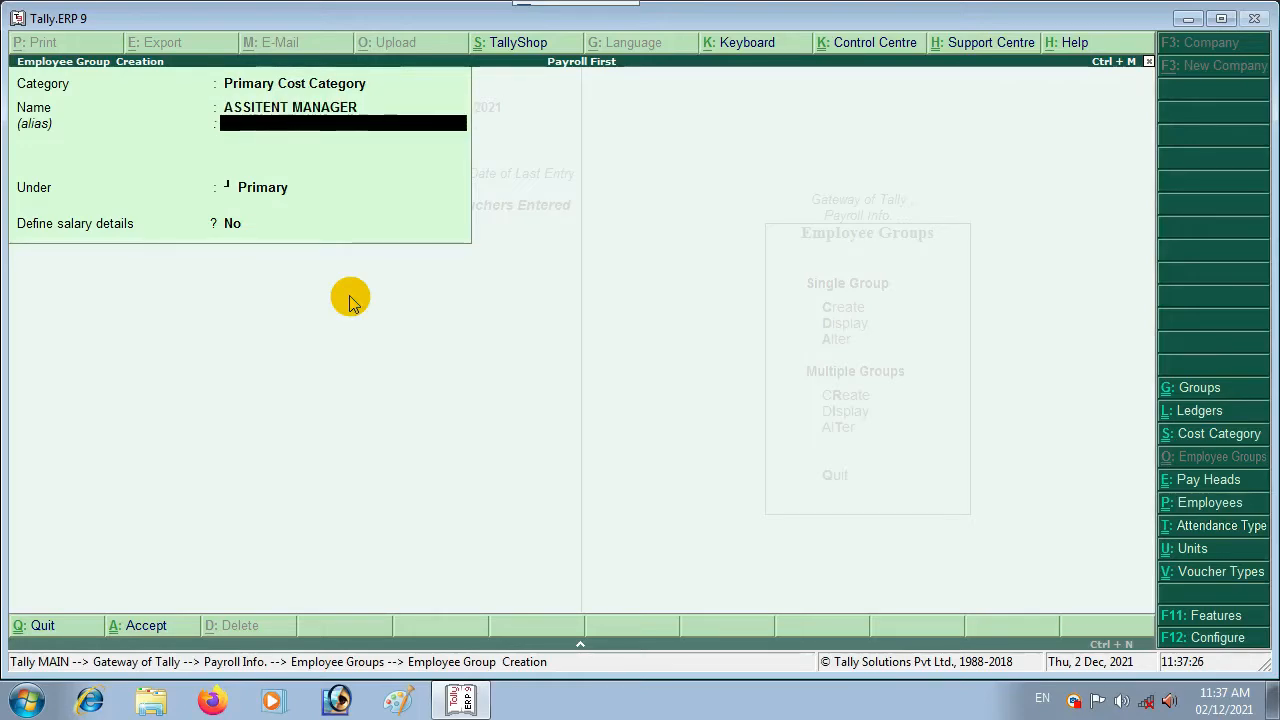
key(Return)
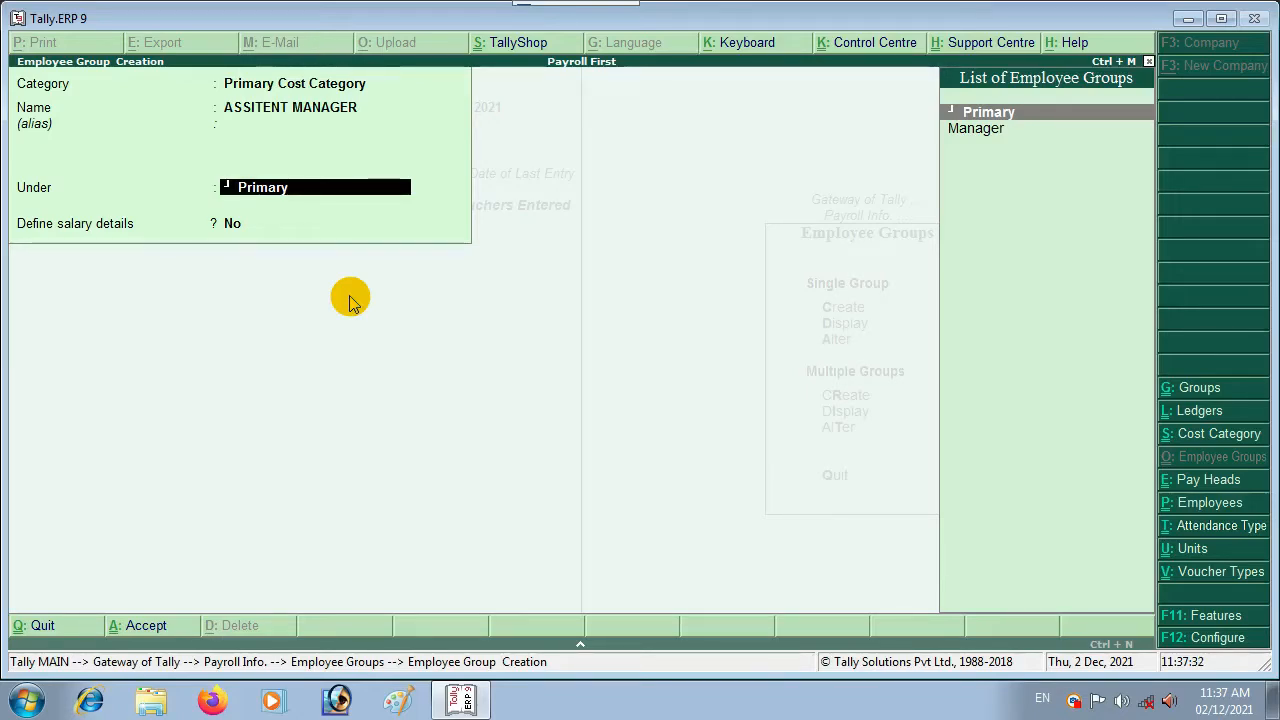
key(Return)
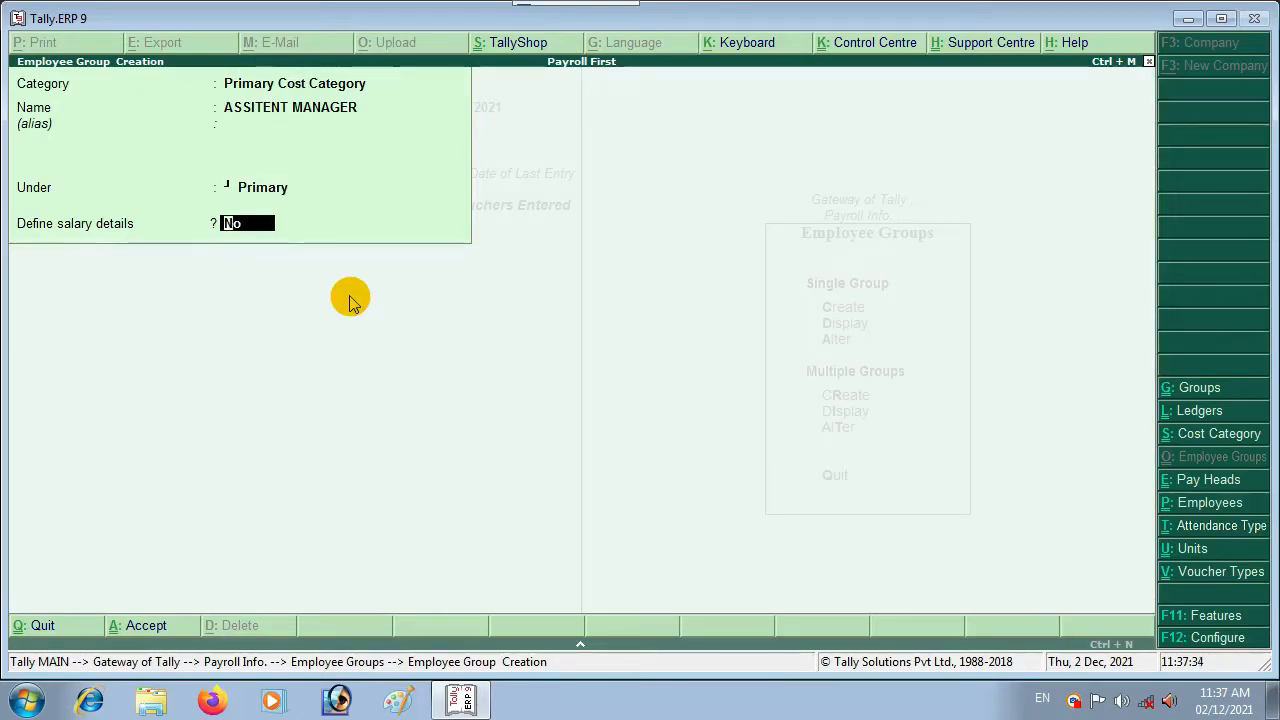
text(y)
key(Return)
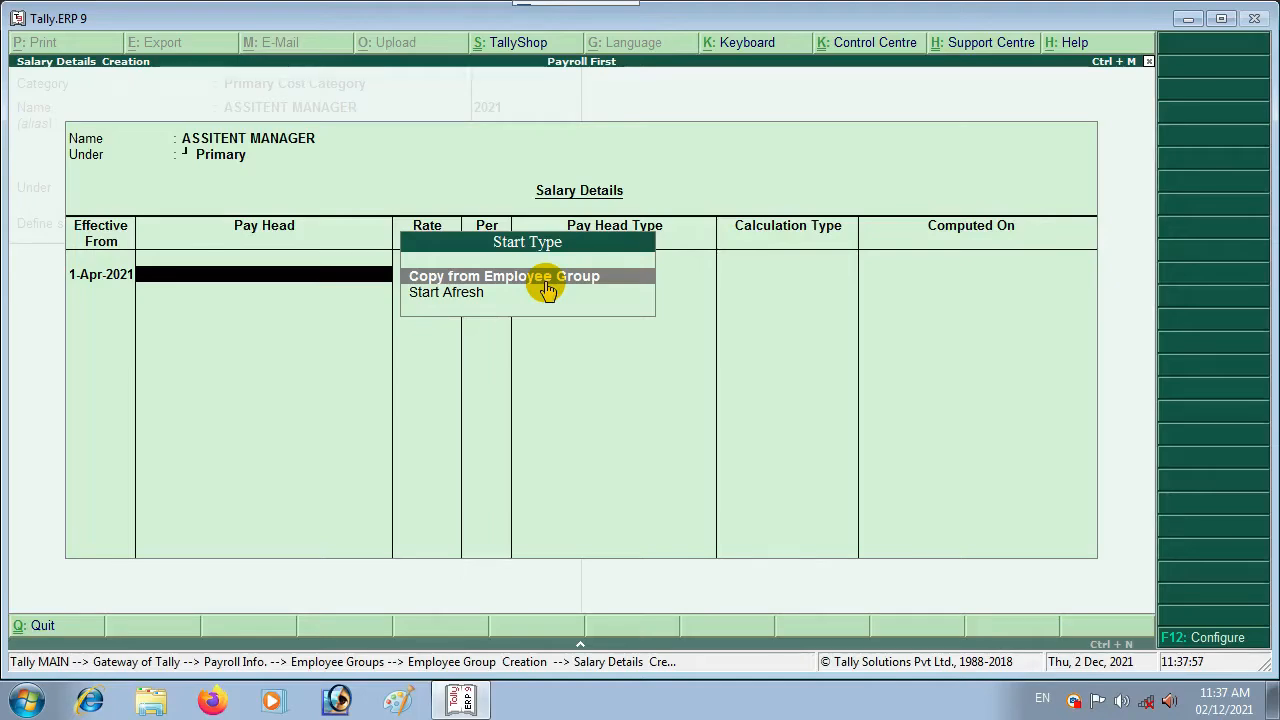
Step: Choose Copy from Employee Group and copy the Manager group's pay heads
key(Down)
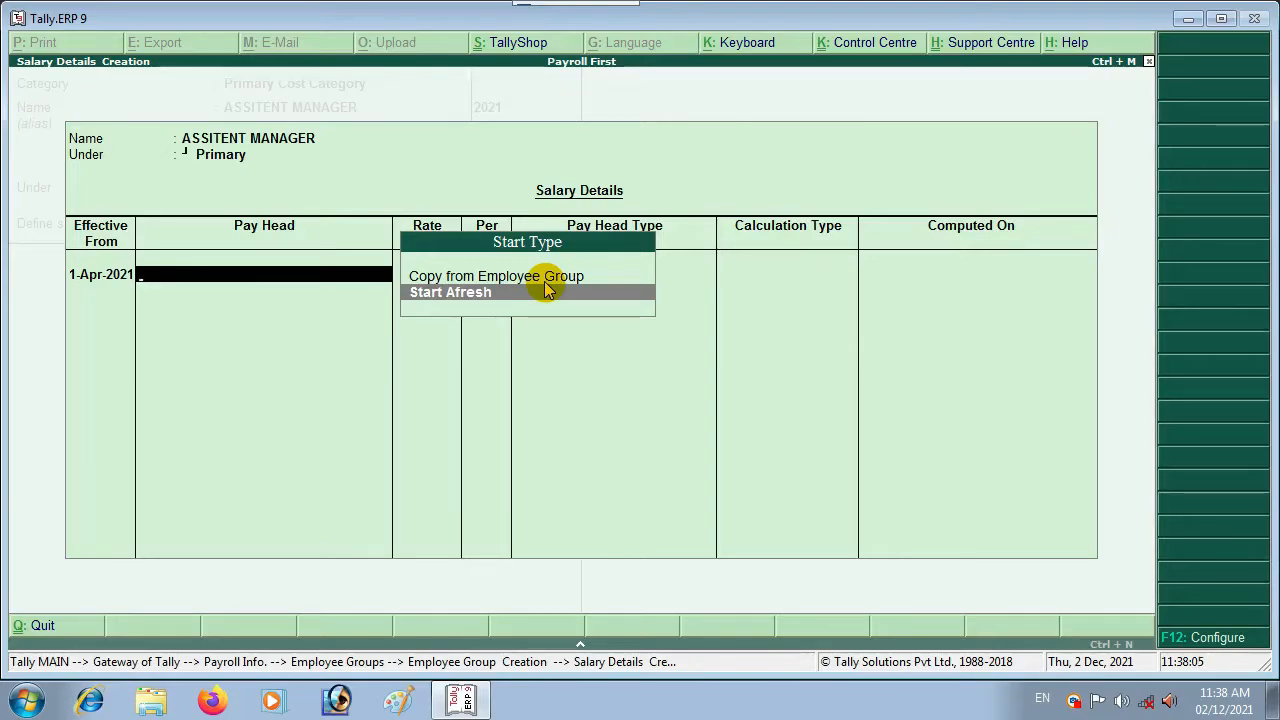
key(Up)
key(Return)
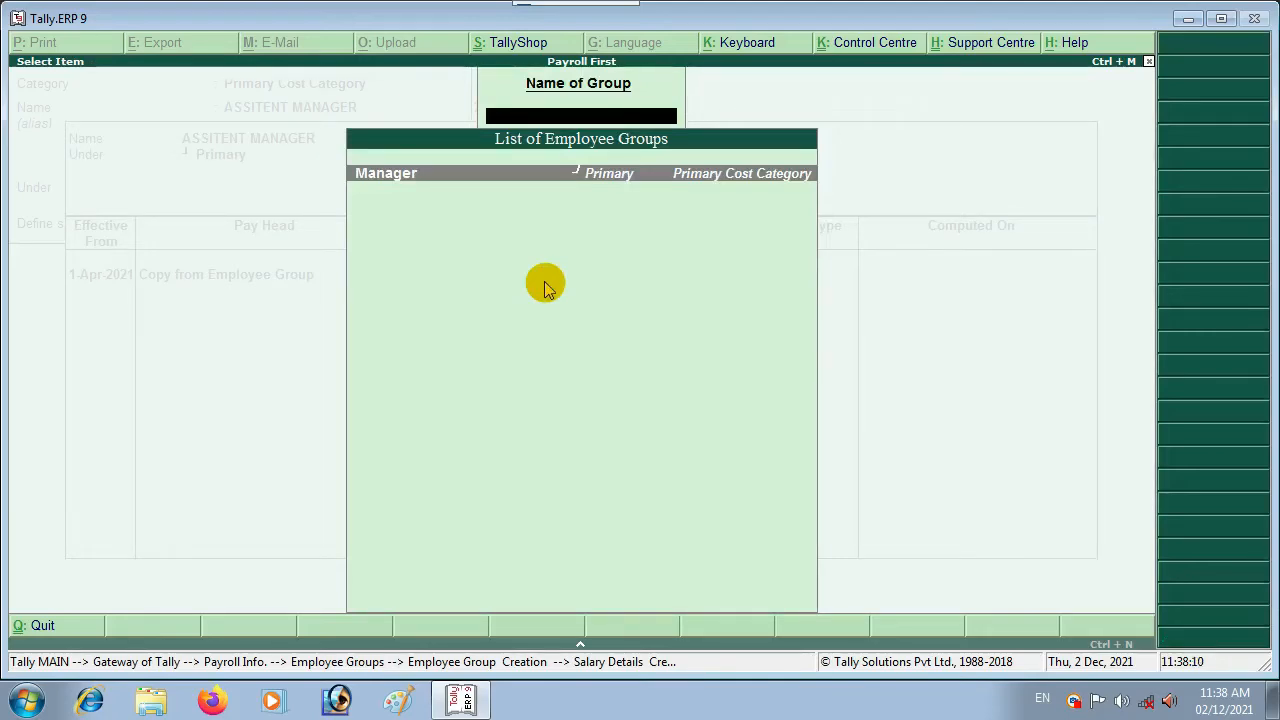
key(Return)
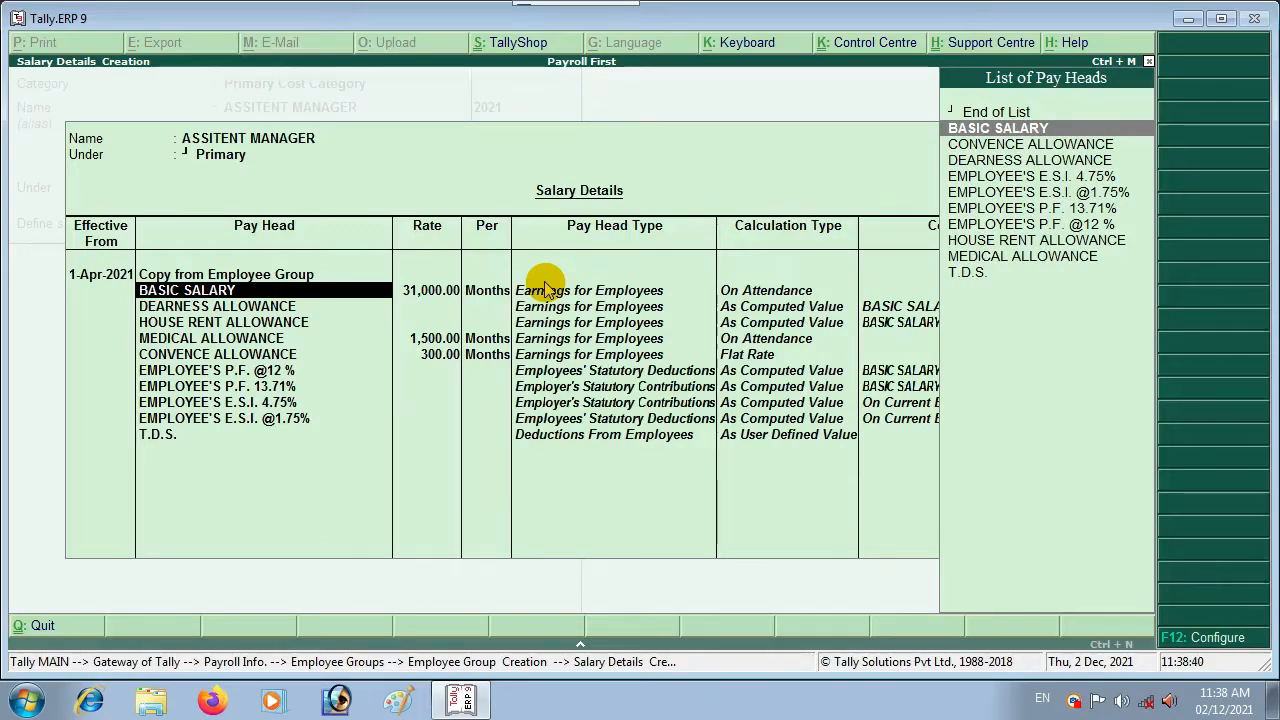
Step: Re-rate BASIC SALARY to 15,500 and MEDICAL ALLOWANCE to 1,000, keep the other rows, and save
key(Return)
text(15500)
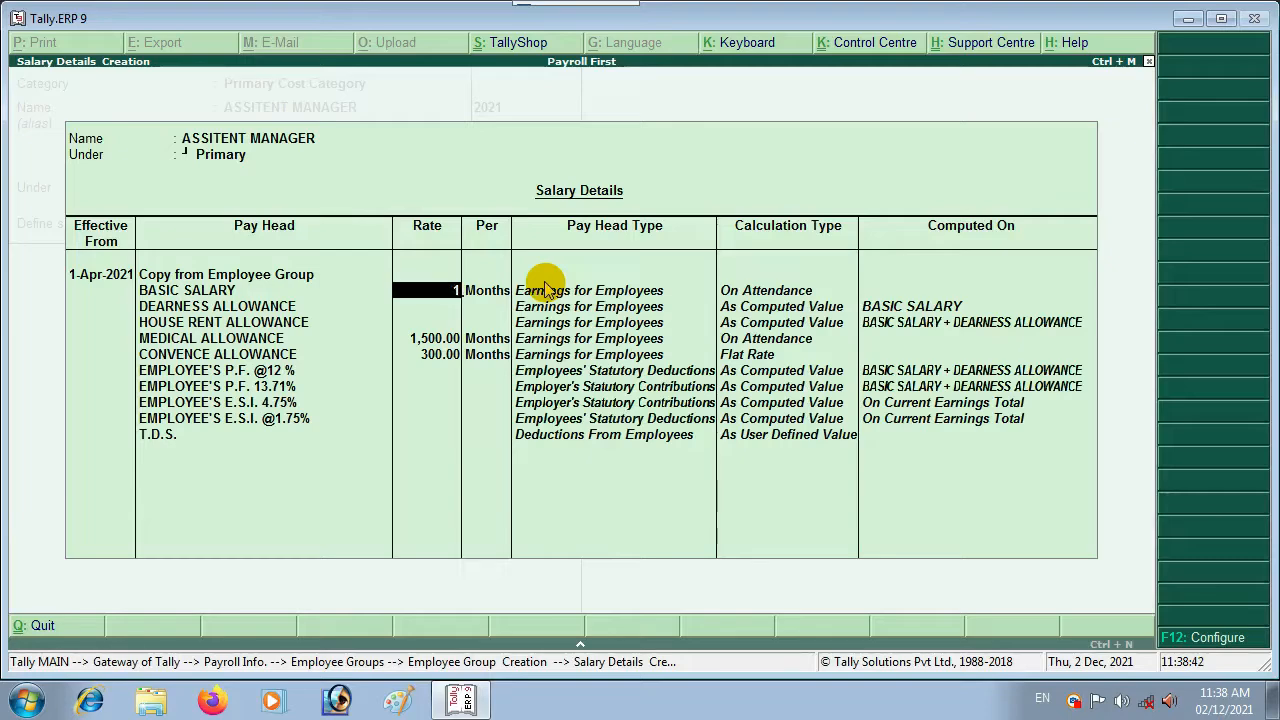
key(Return)
key(Return)
key(Return)
key(Return)
key(Return)
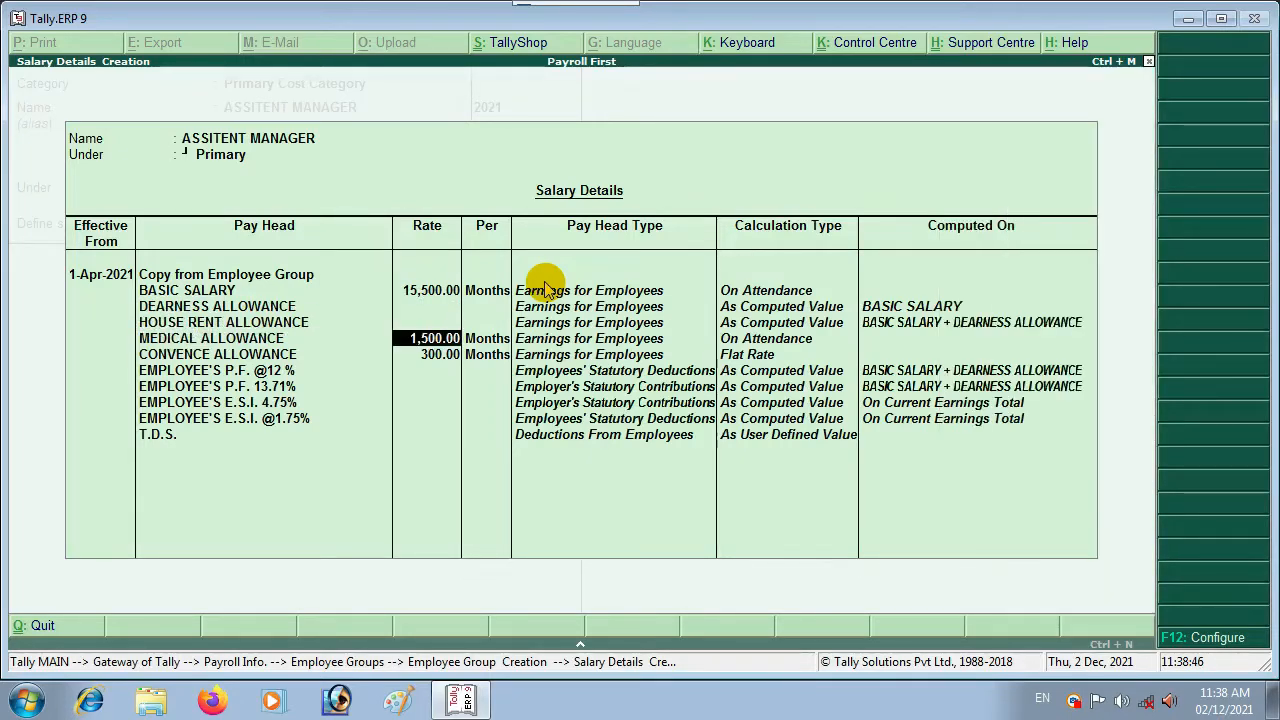
text(1000)
key(Return)
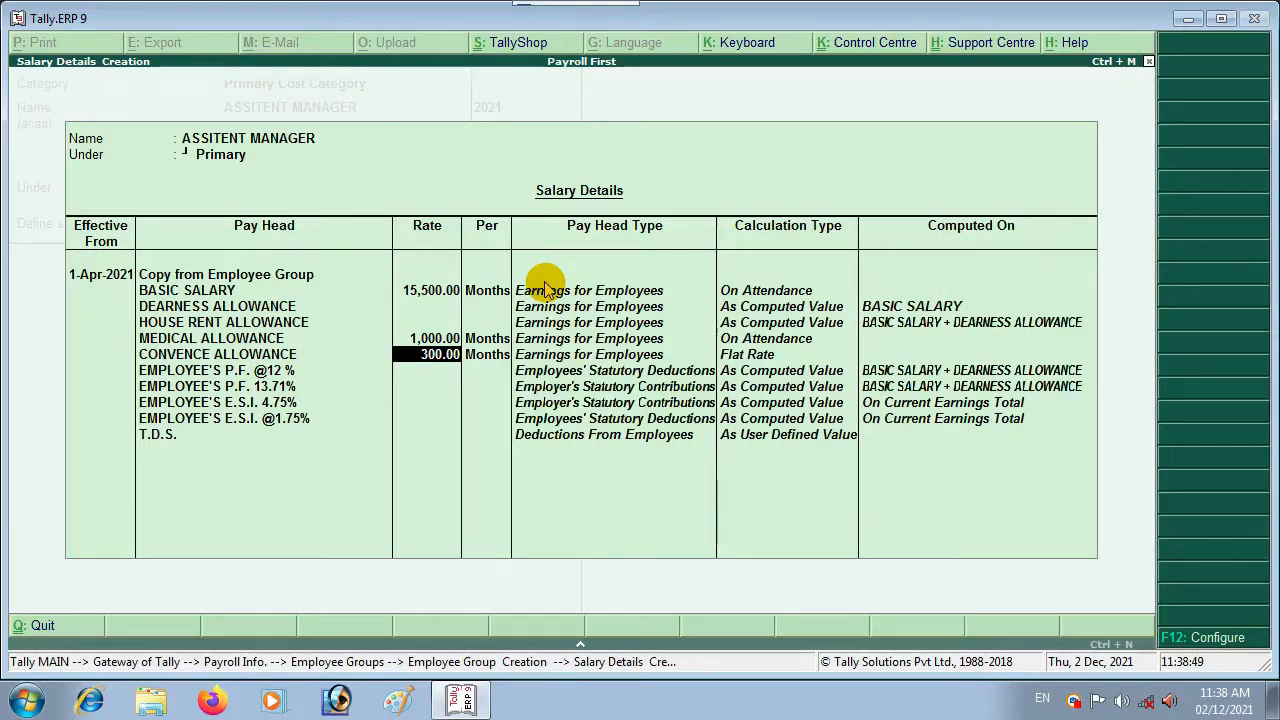
key(Return)
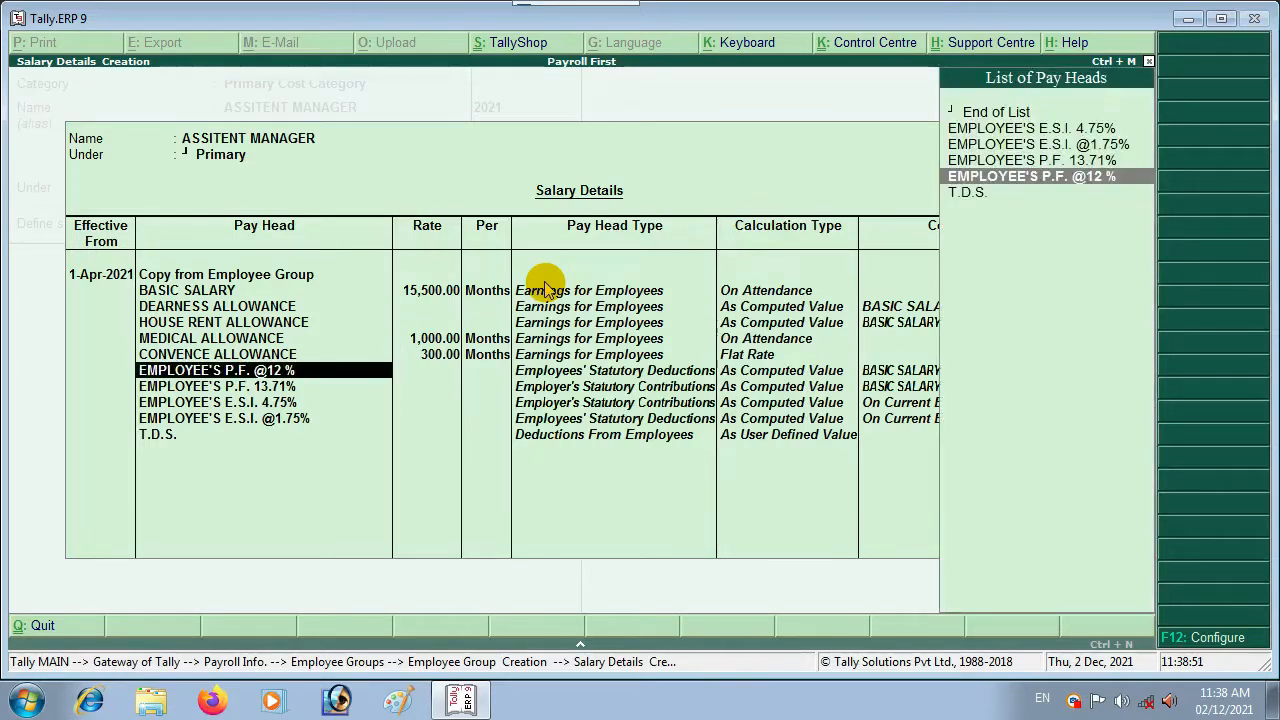
key(Return)
key(Return)
key(Return)
key(Return)
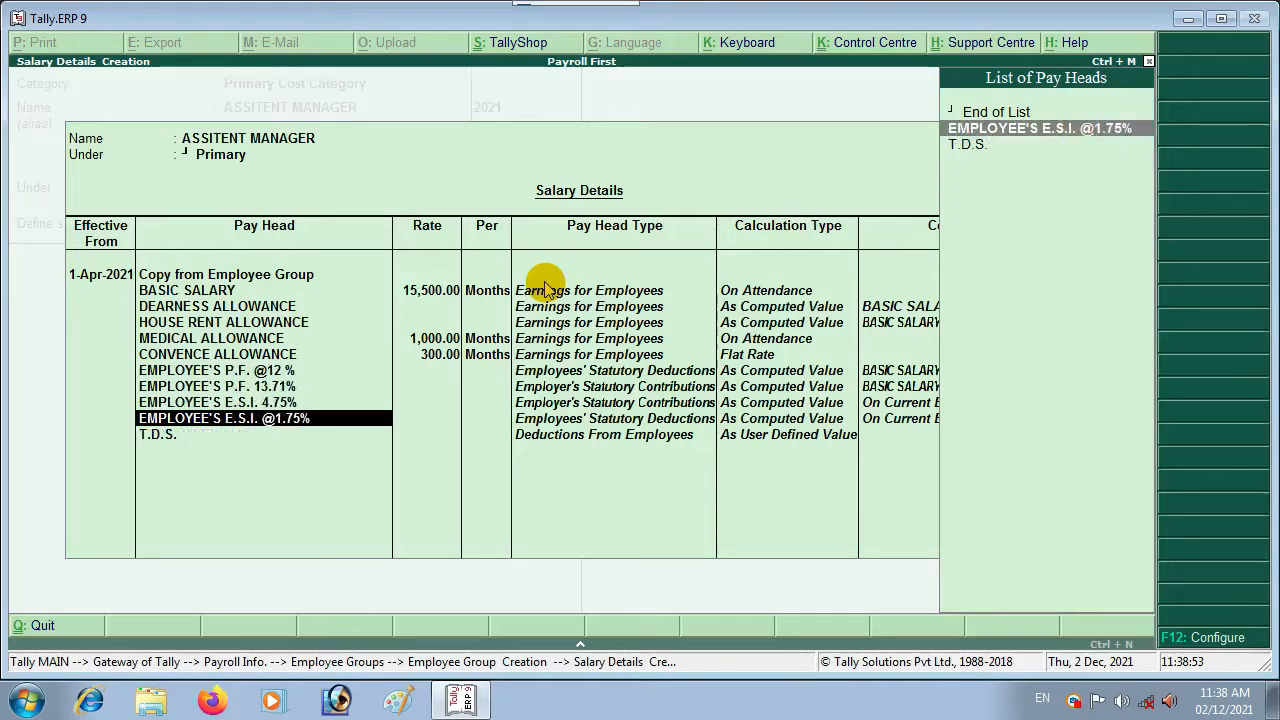
key(Return)
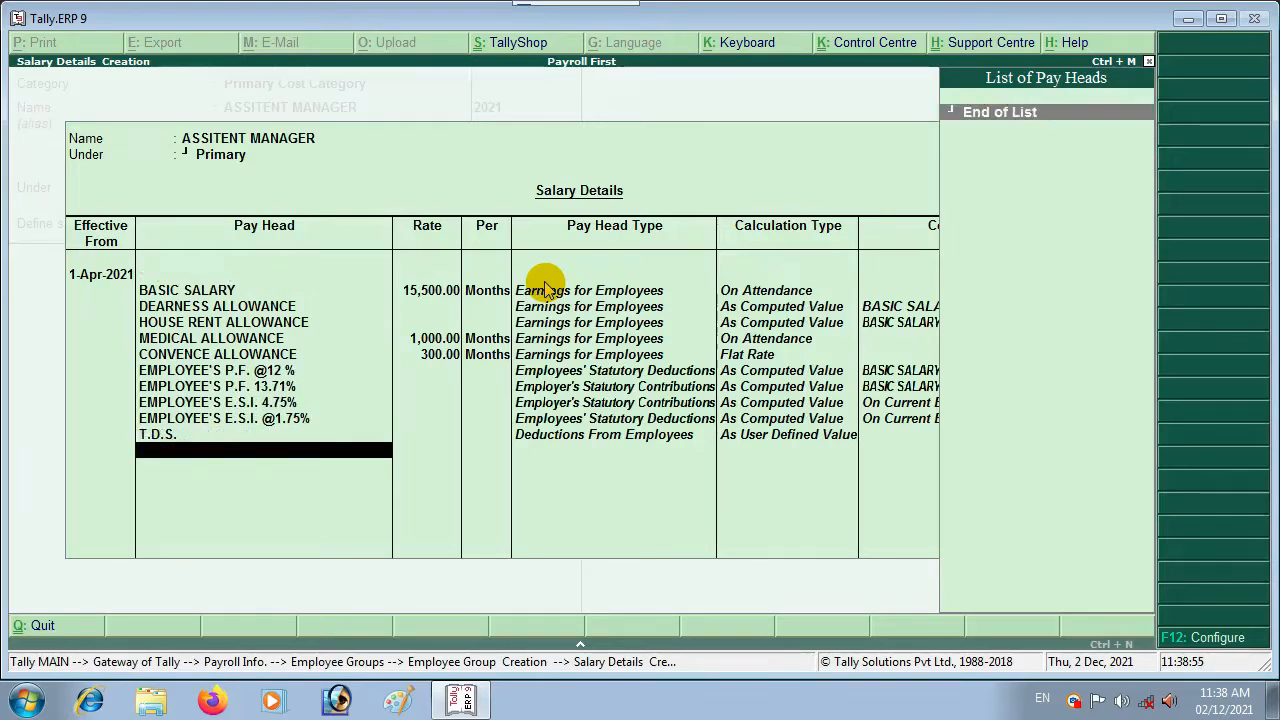
key(Return)
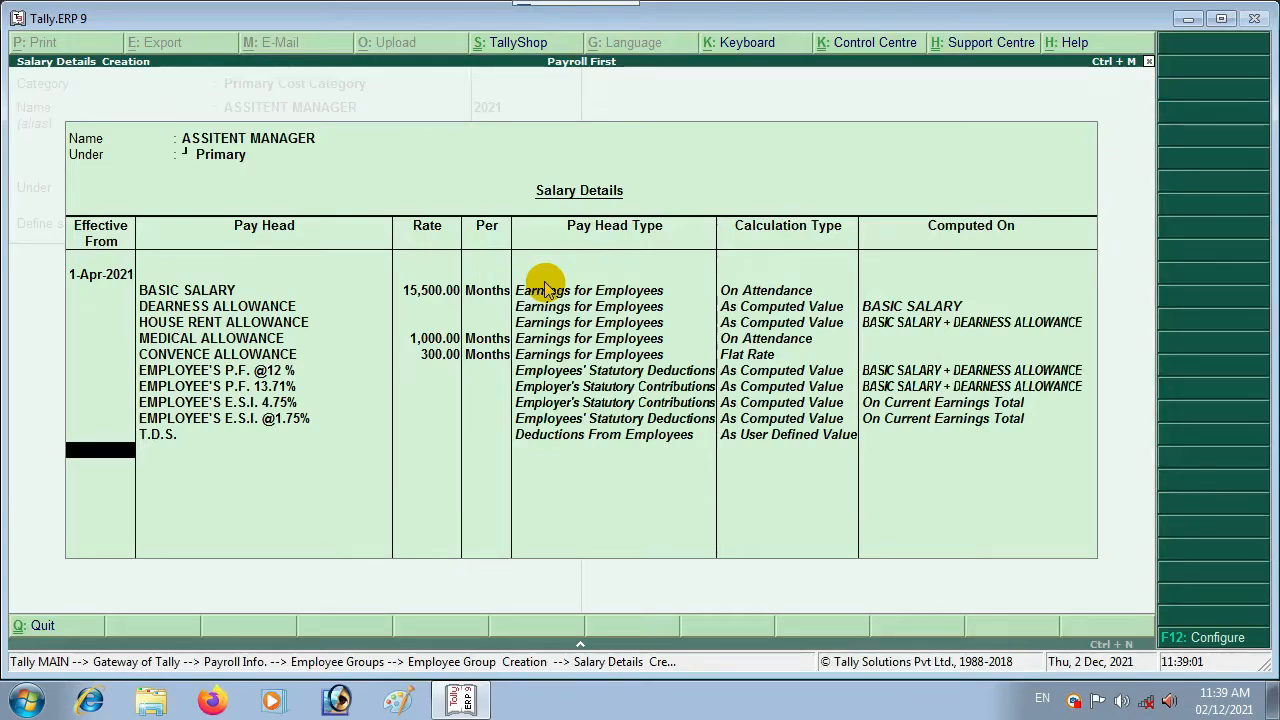
key(Return)
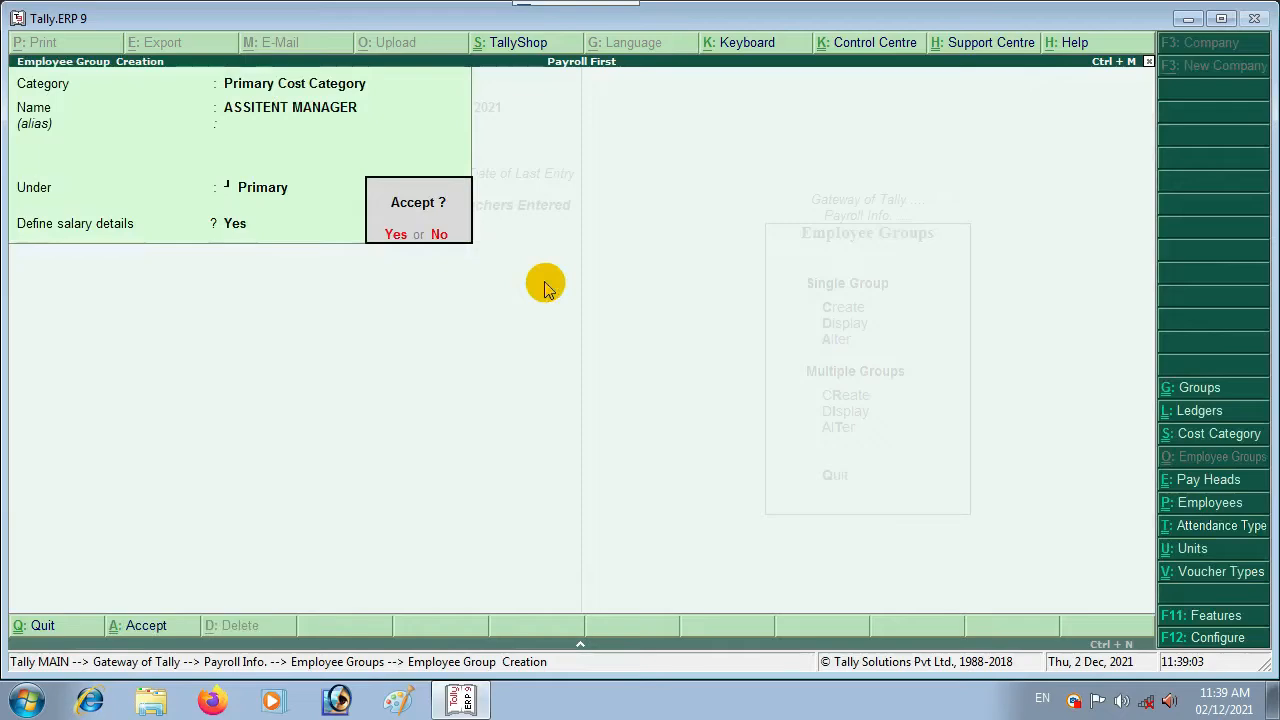
key(y)
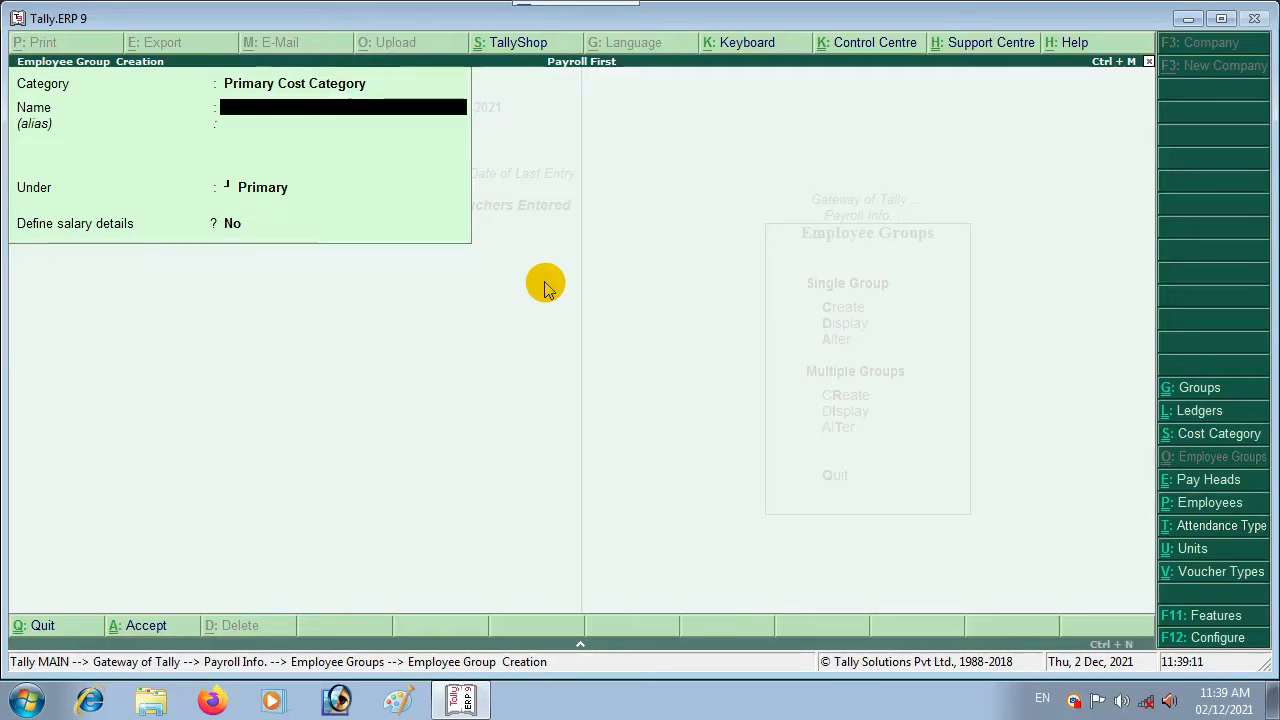
Step: Create the EXECUTIVE group under Primary with salary details copied from the Manager group
text(EXECUTIVE)
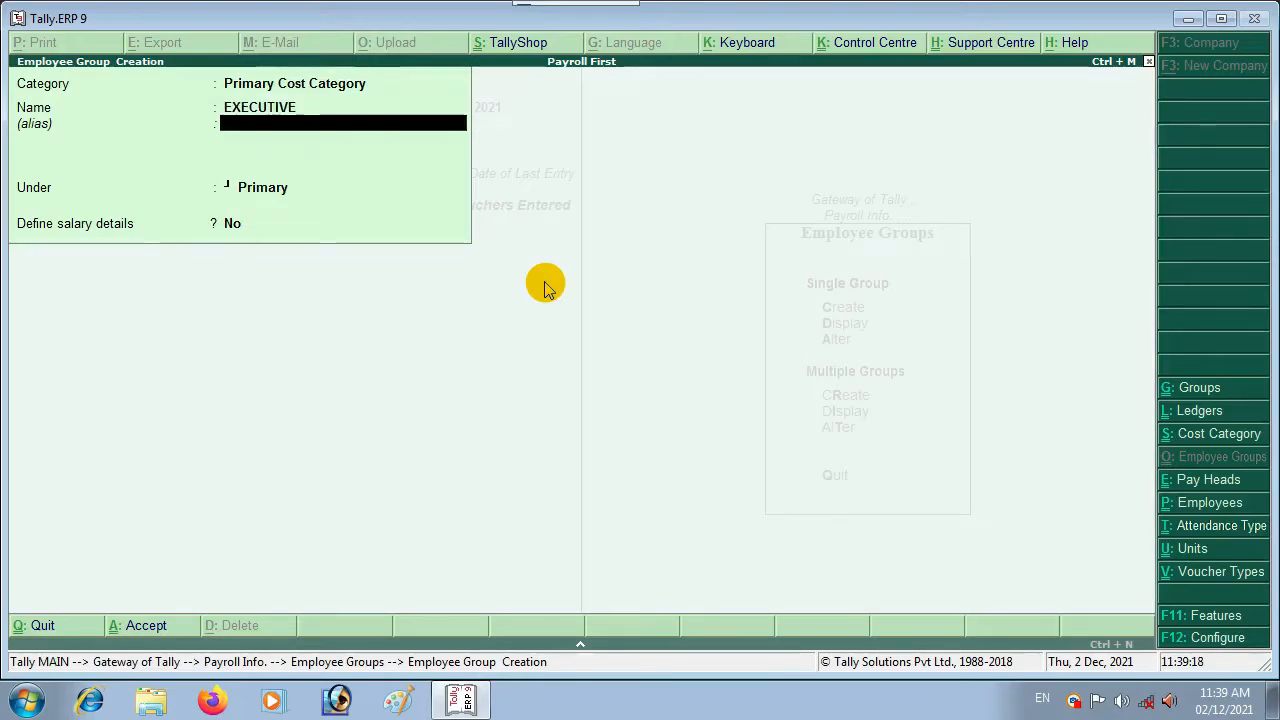
key(Return)
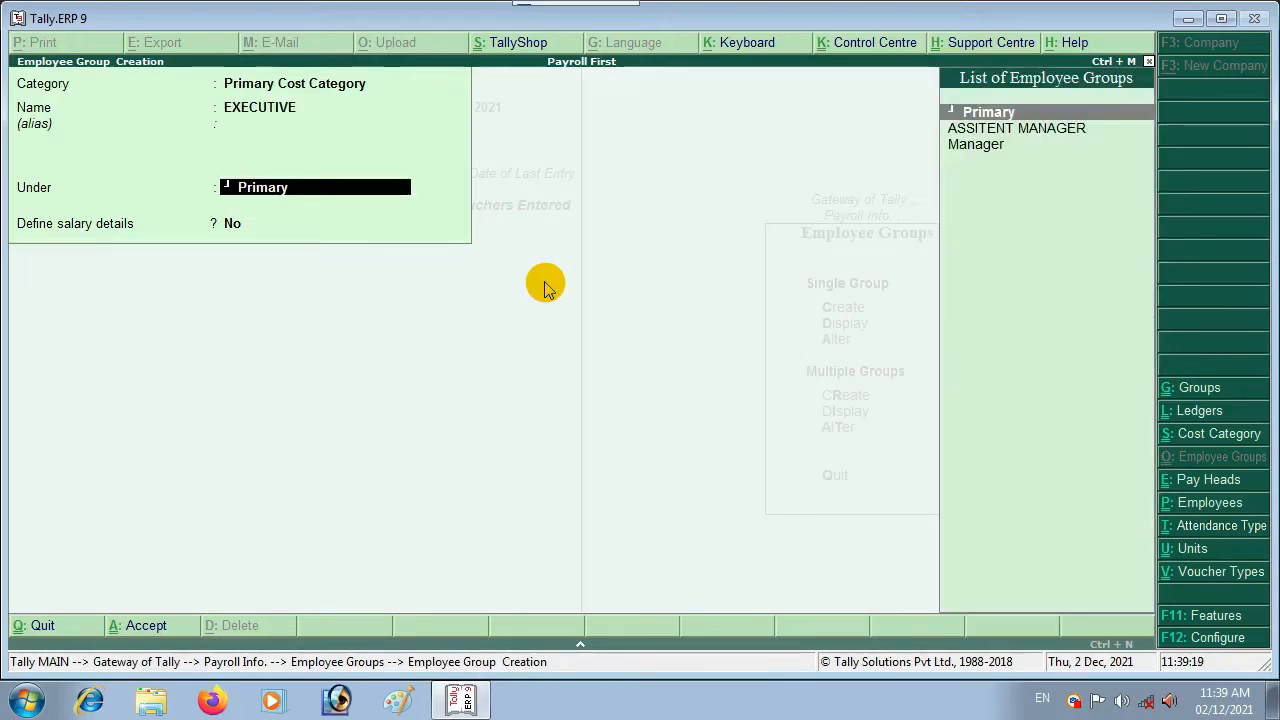
key(Return)
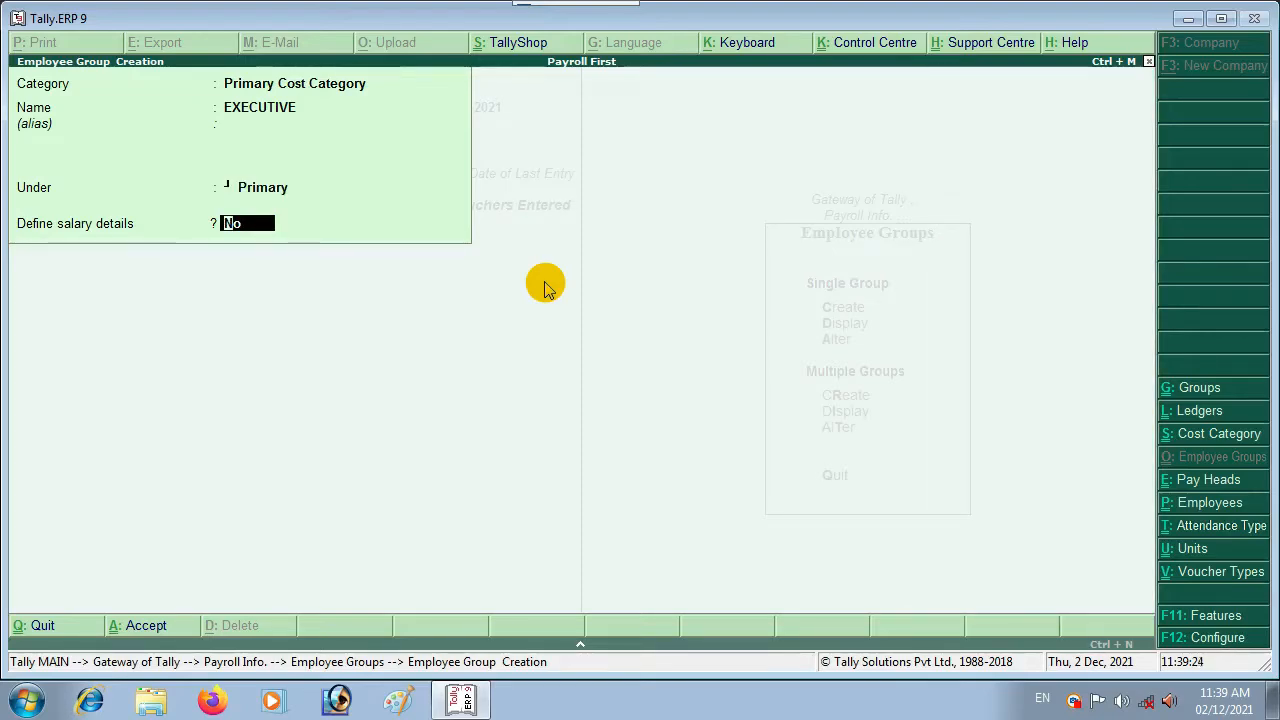
text(y)
key(Return)
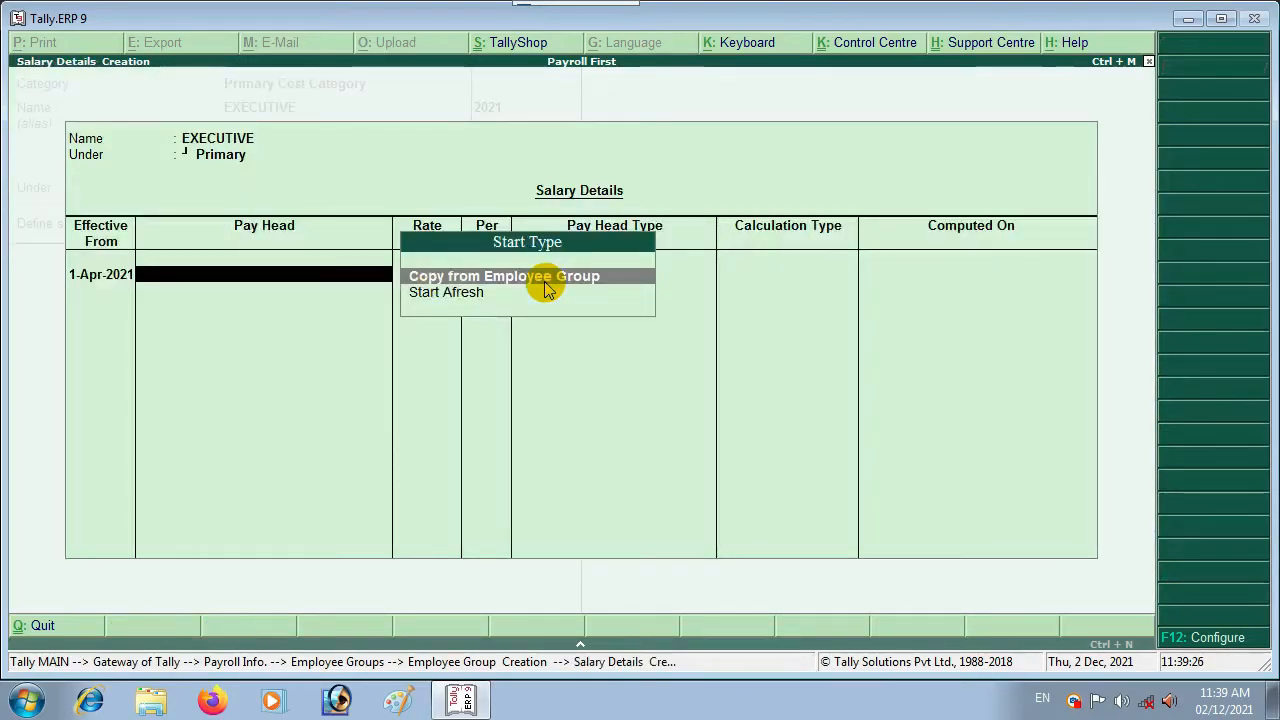
key(Return)
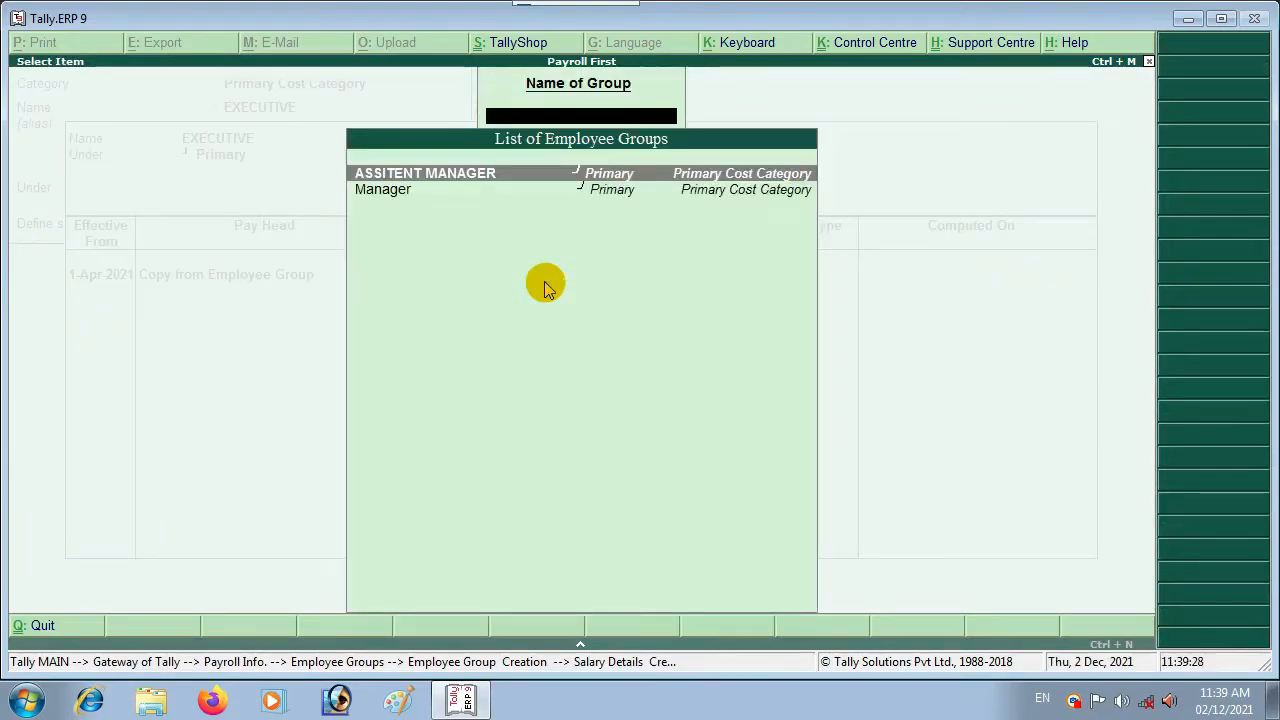
key(Down)
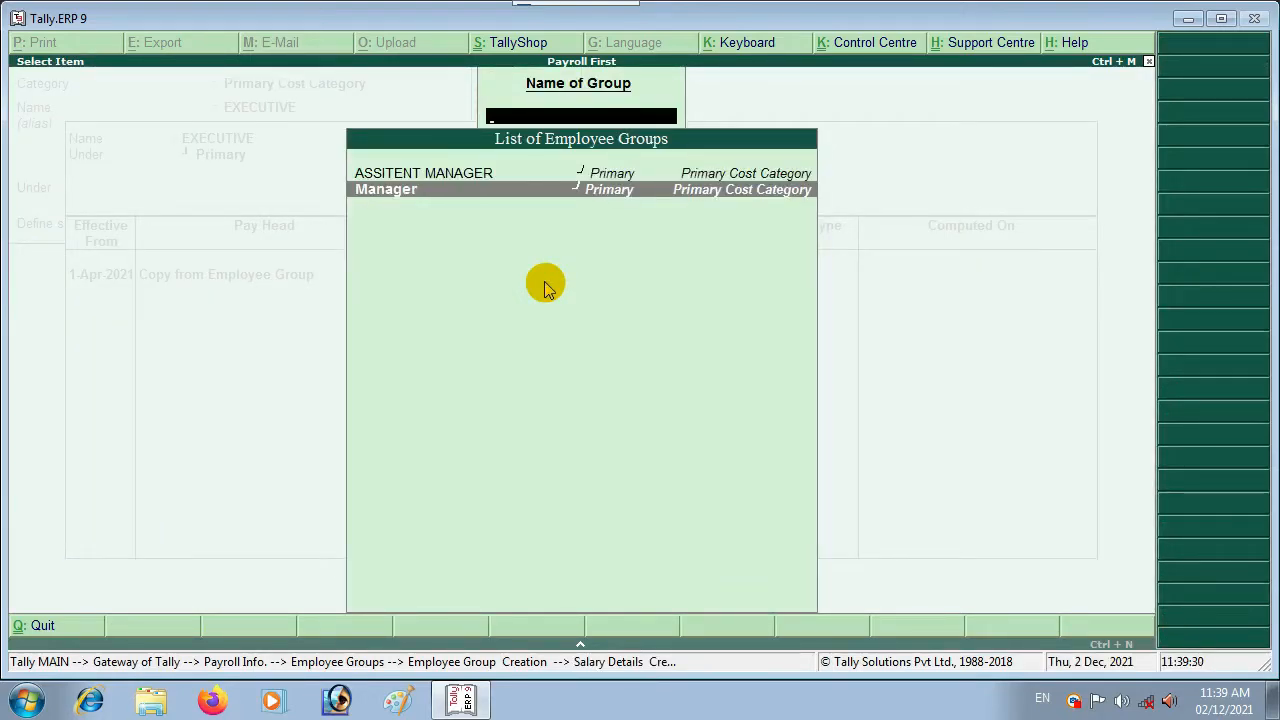
key(Up)
key(Down)
key(Return)
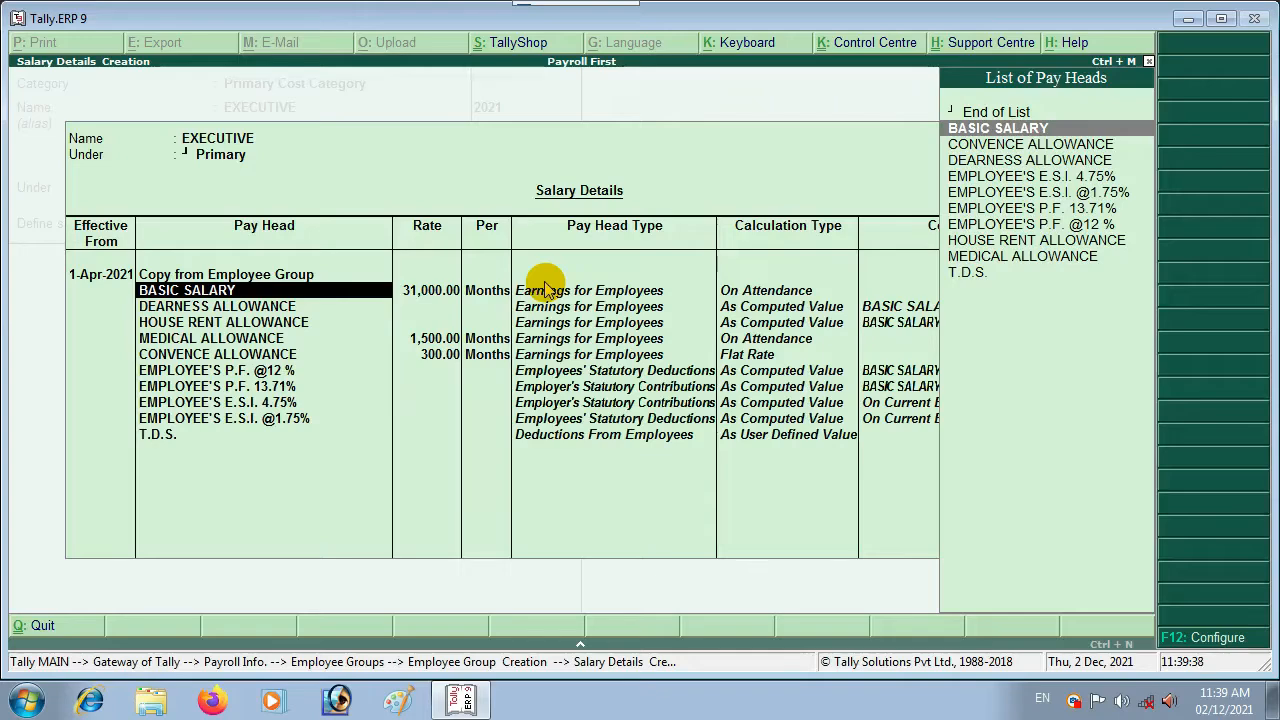
Step: Set BASIC SALARY to 9,300, MEDICAL ALLOWANCE to 800 and keep Conveyance Allowance at 300
key(Return)
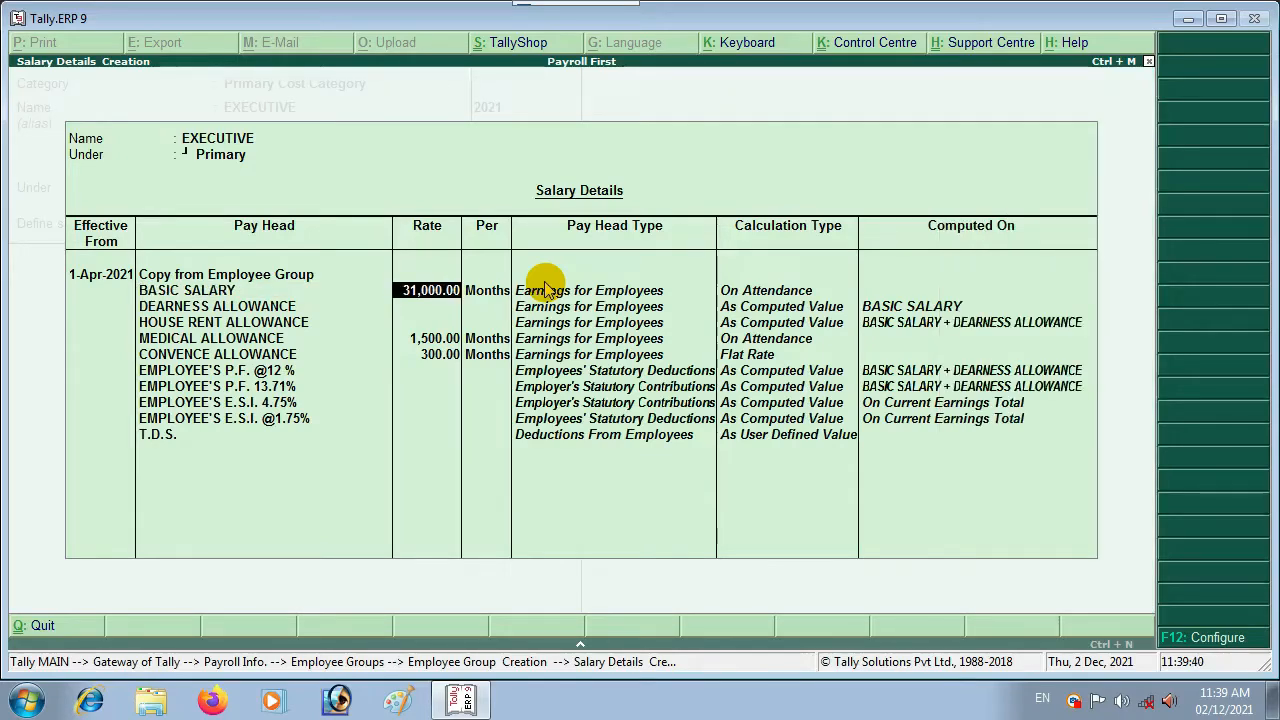
text(9300)
key(Return)
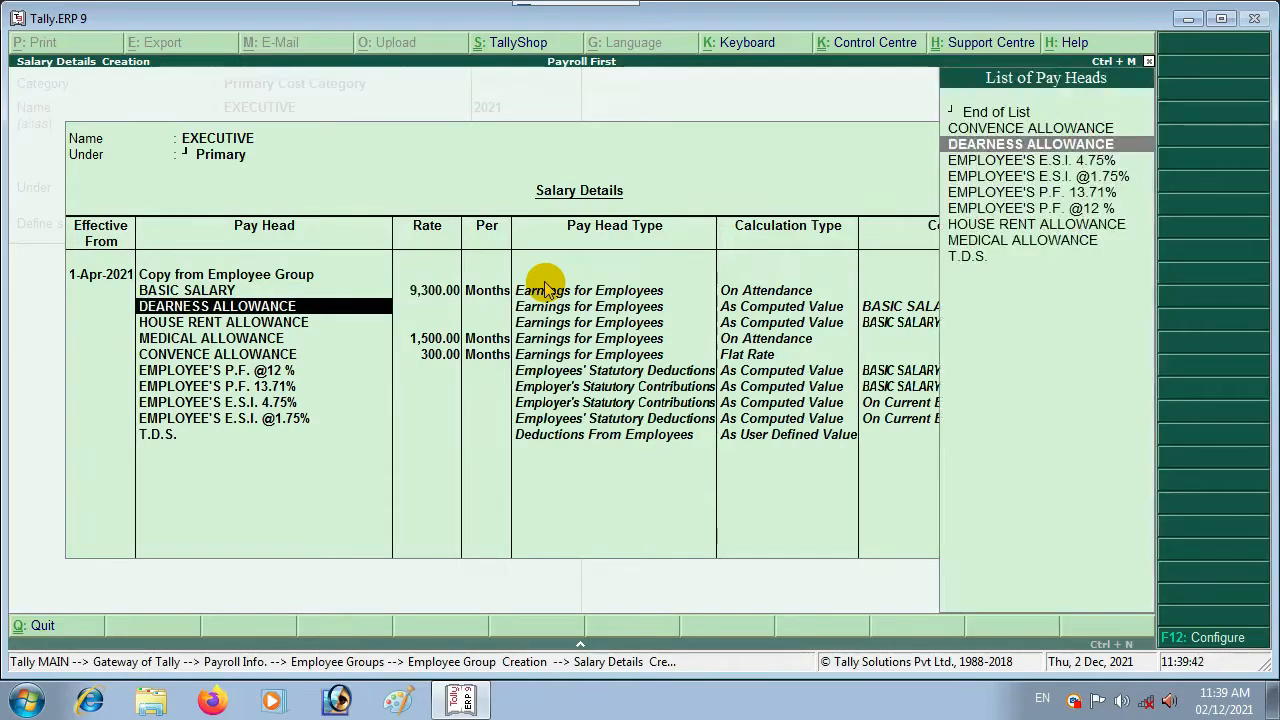
key(Return)
key(Return)
key(Return)
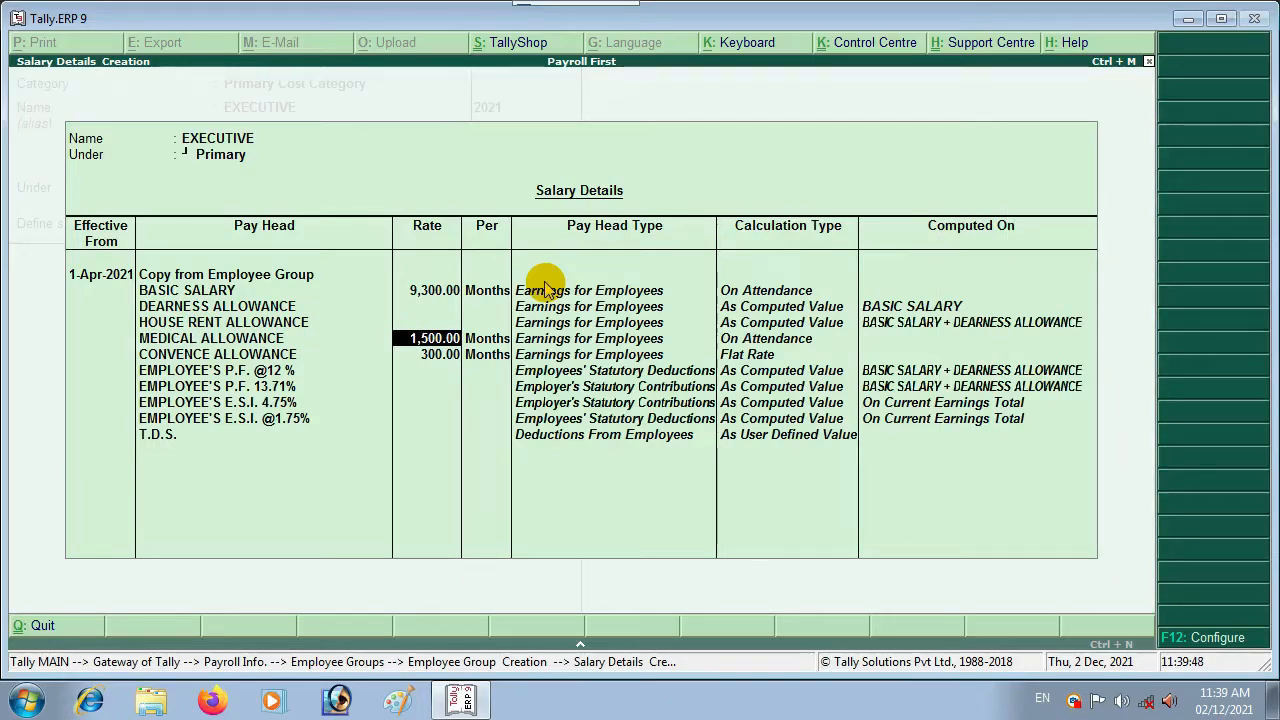
text(800)
key(Return)
key(Return)
key(Return)
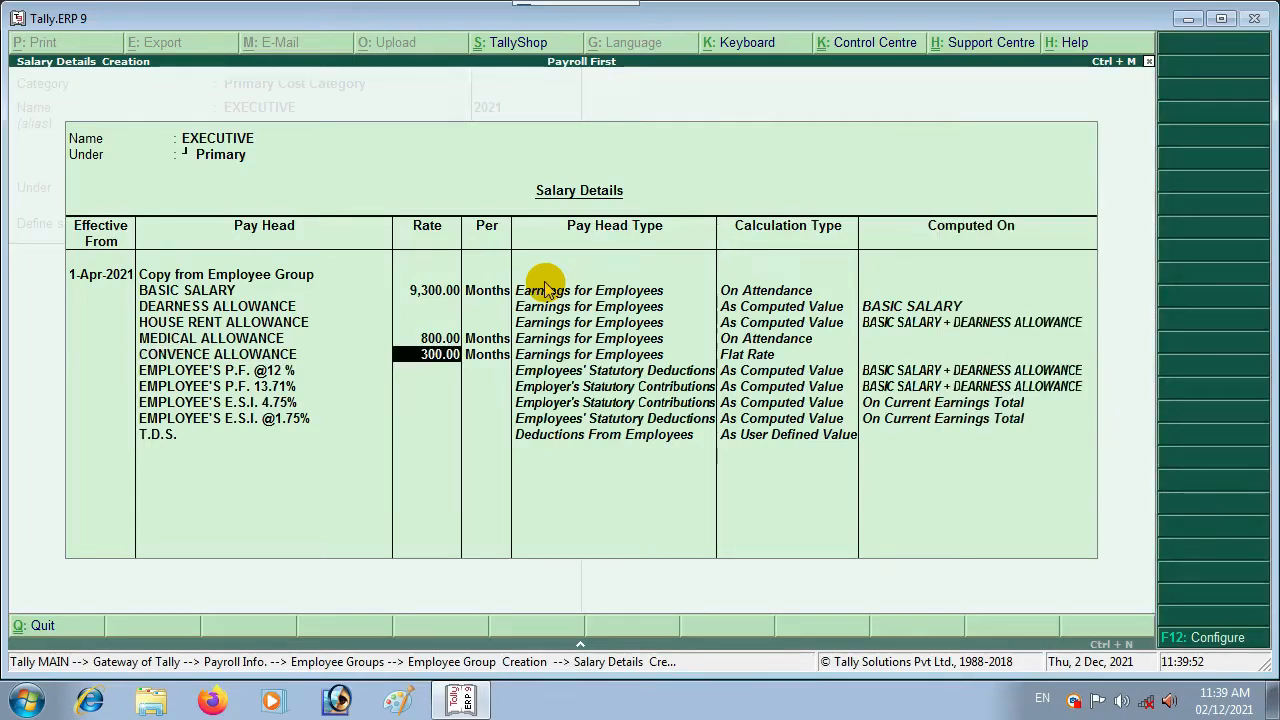
key(Return)
key(Return)
key(Return)
key(Return)
key(Return)
key(Return)
key(Return)
key(Return)
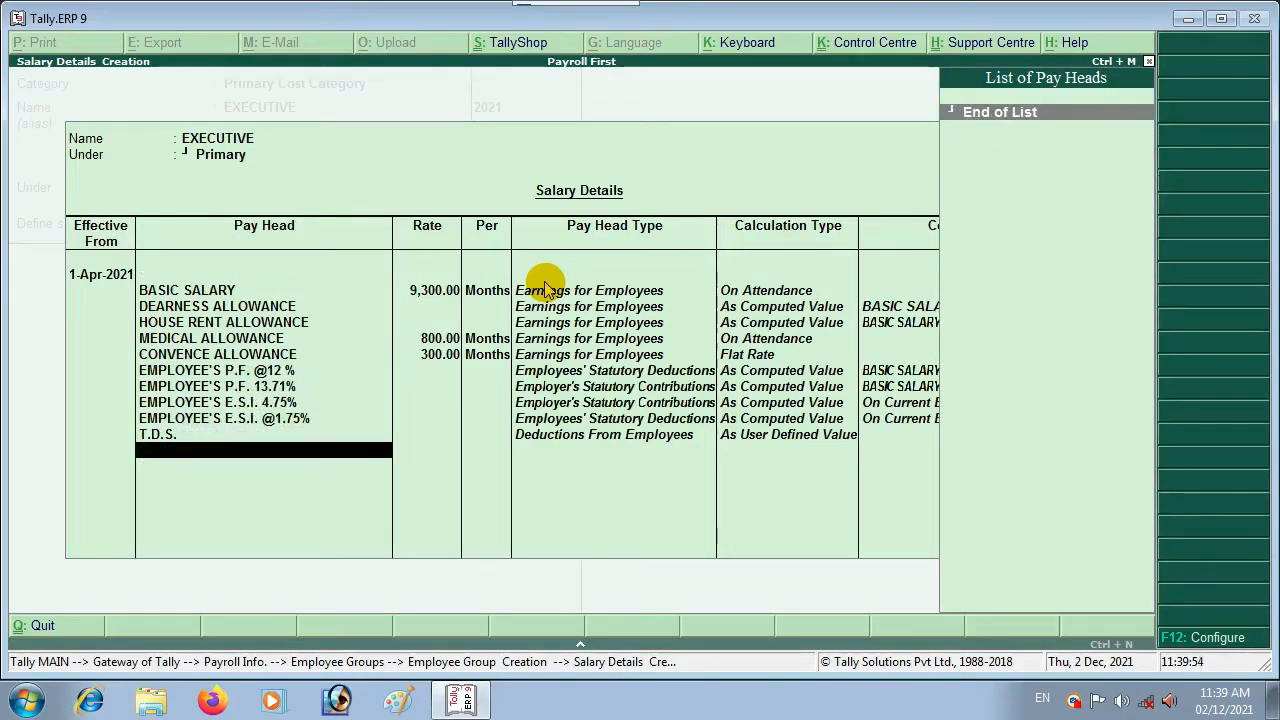
Step: Save EXECUTIVE, then start a TRAINEE group under Primary with salary details enabled and Start Afresh highlighted
key(Return)
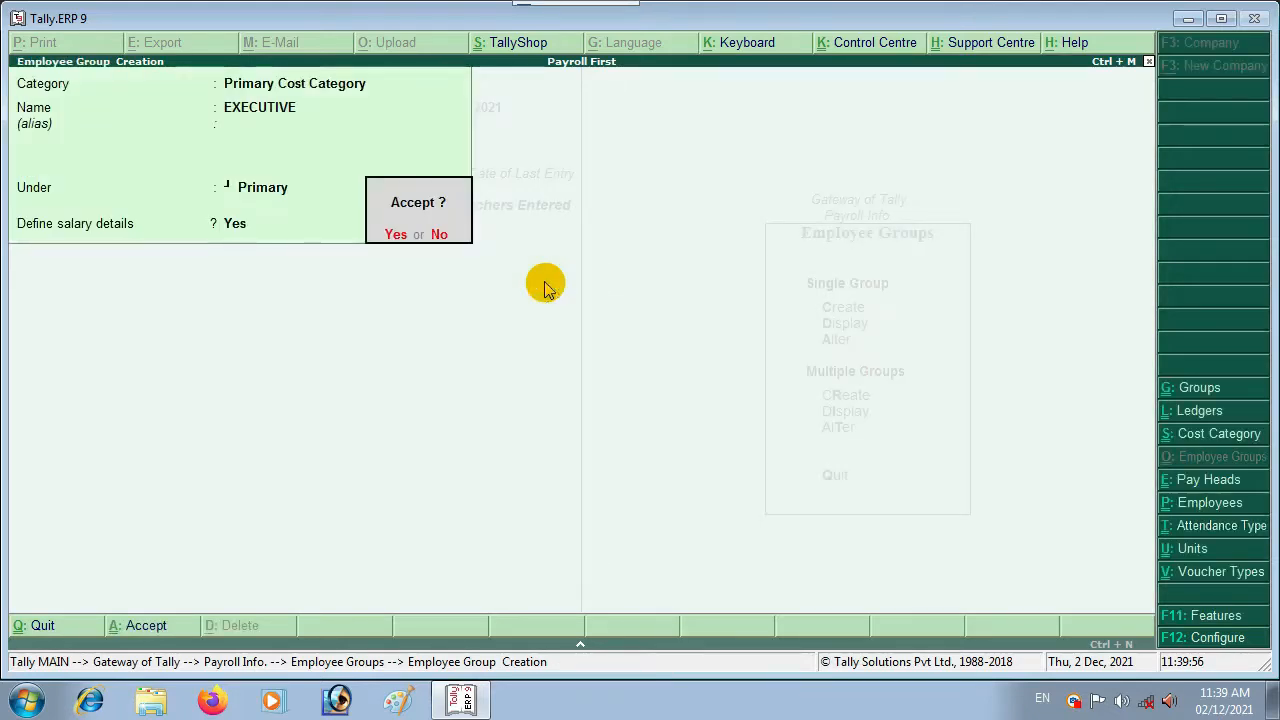
key(Return)
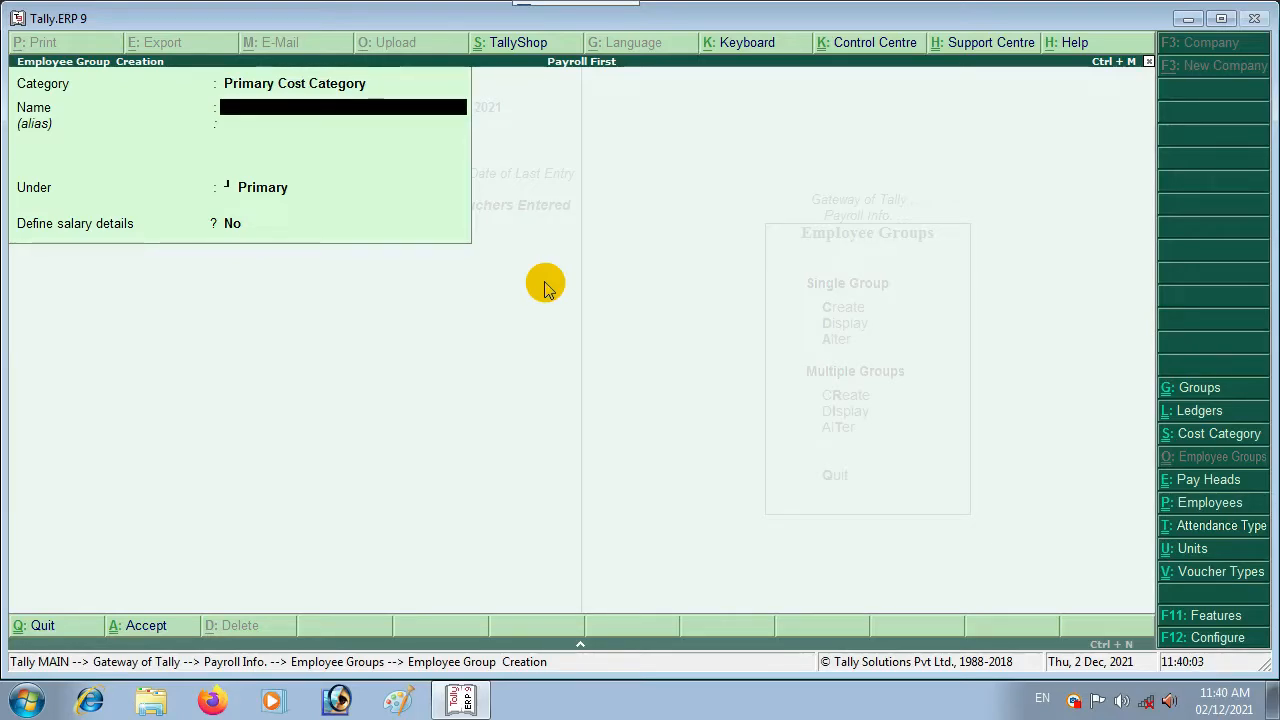
text(TRAINEE)
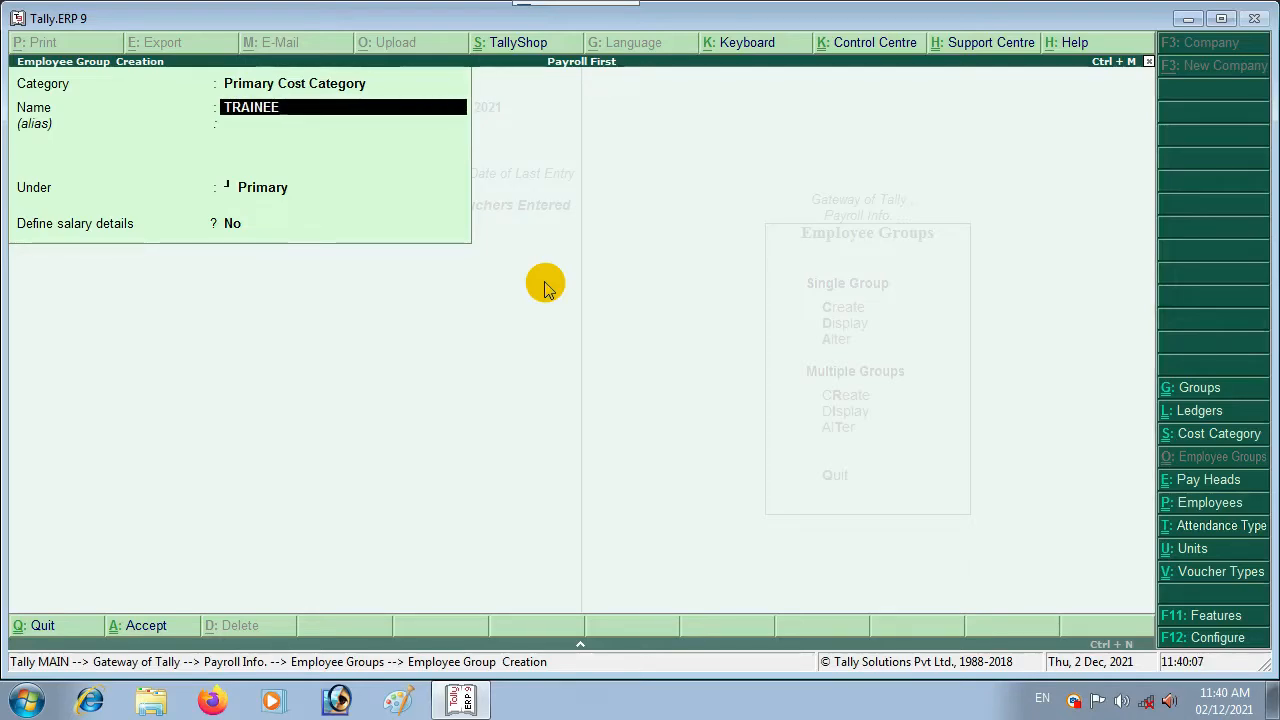
key(Return)
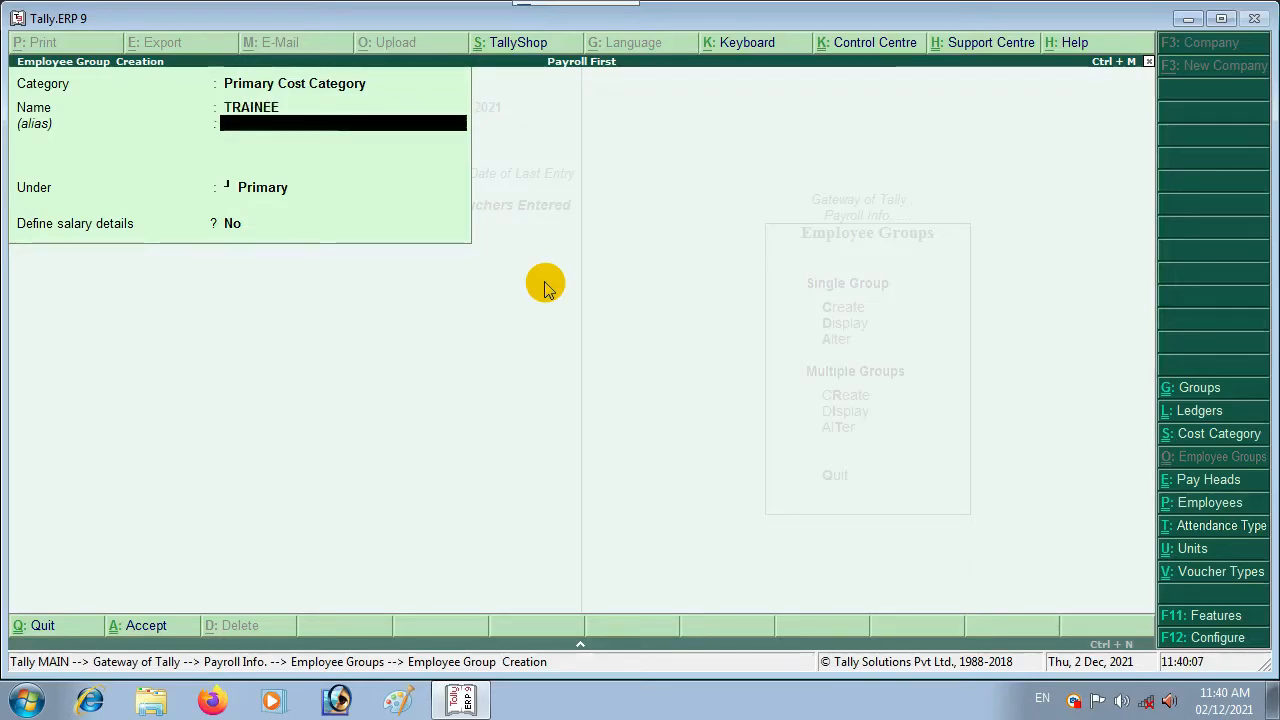
key(Return)
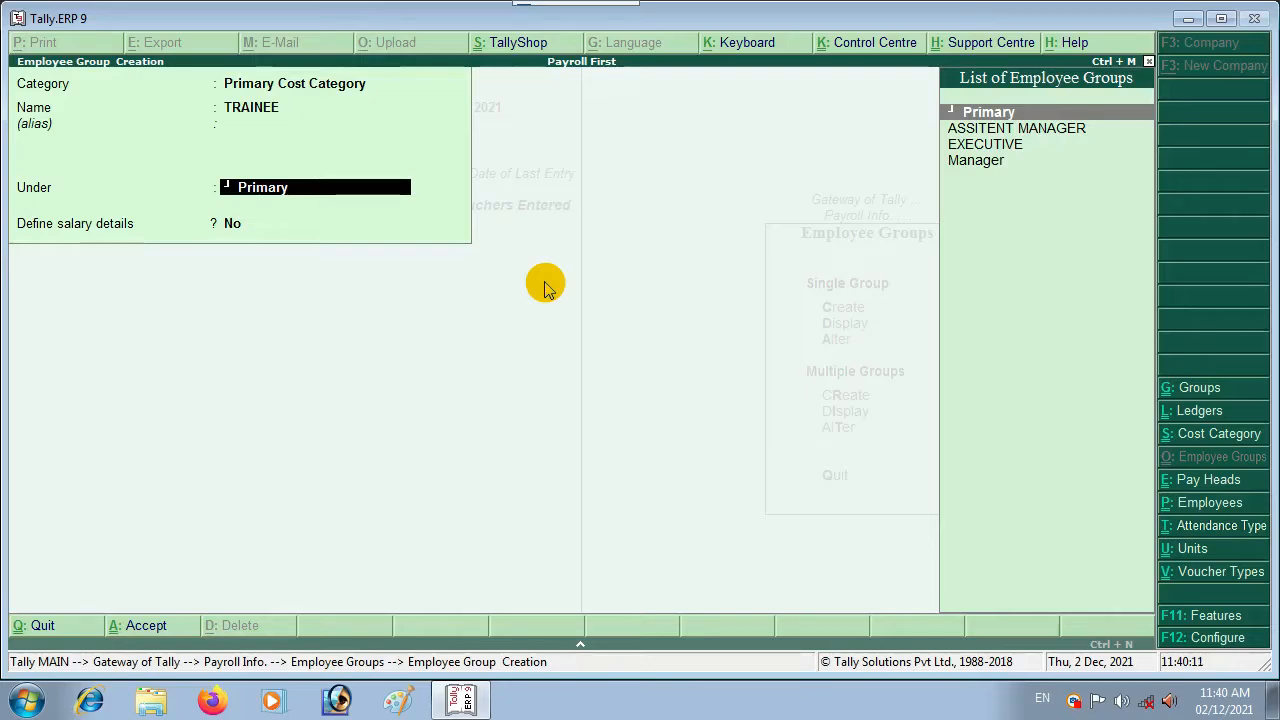
key(Down)
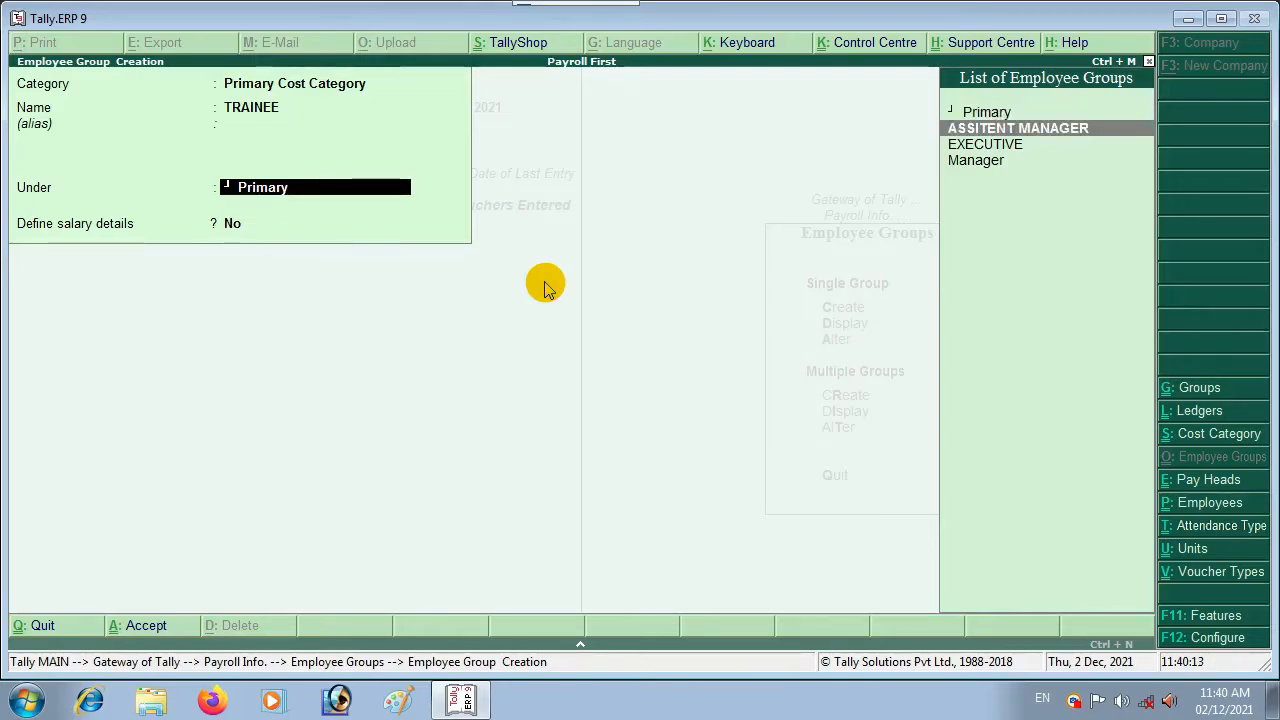
key(Up)
key(Return)
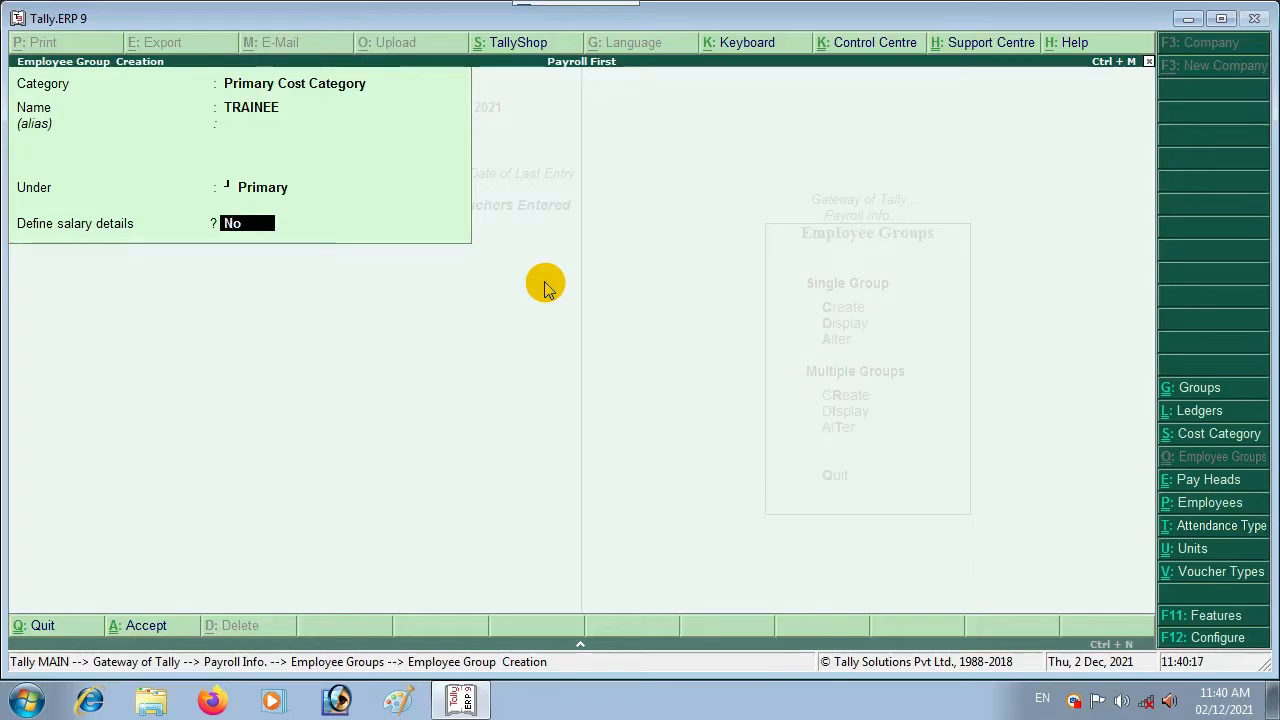
key(y)
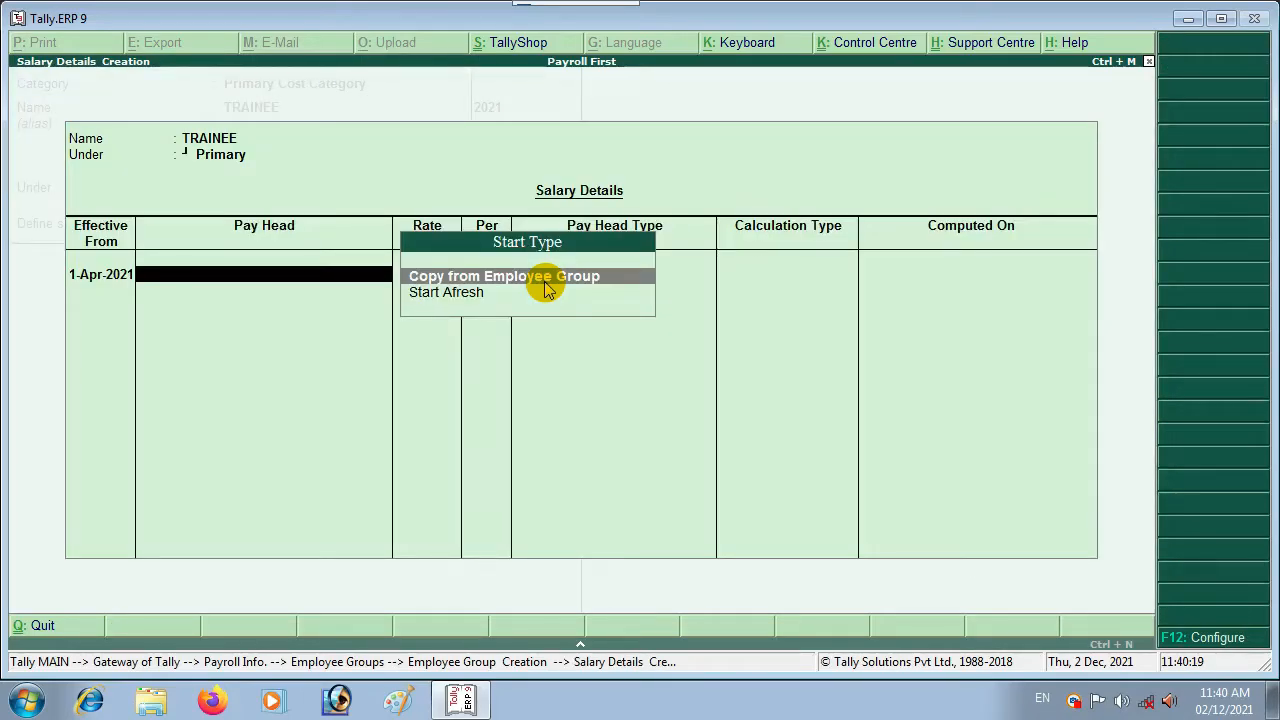
key(Down)
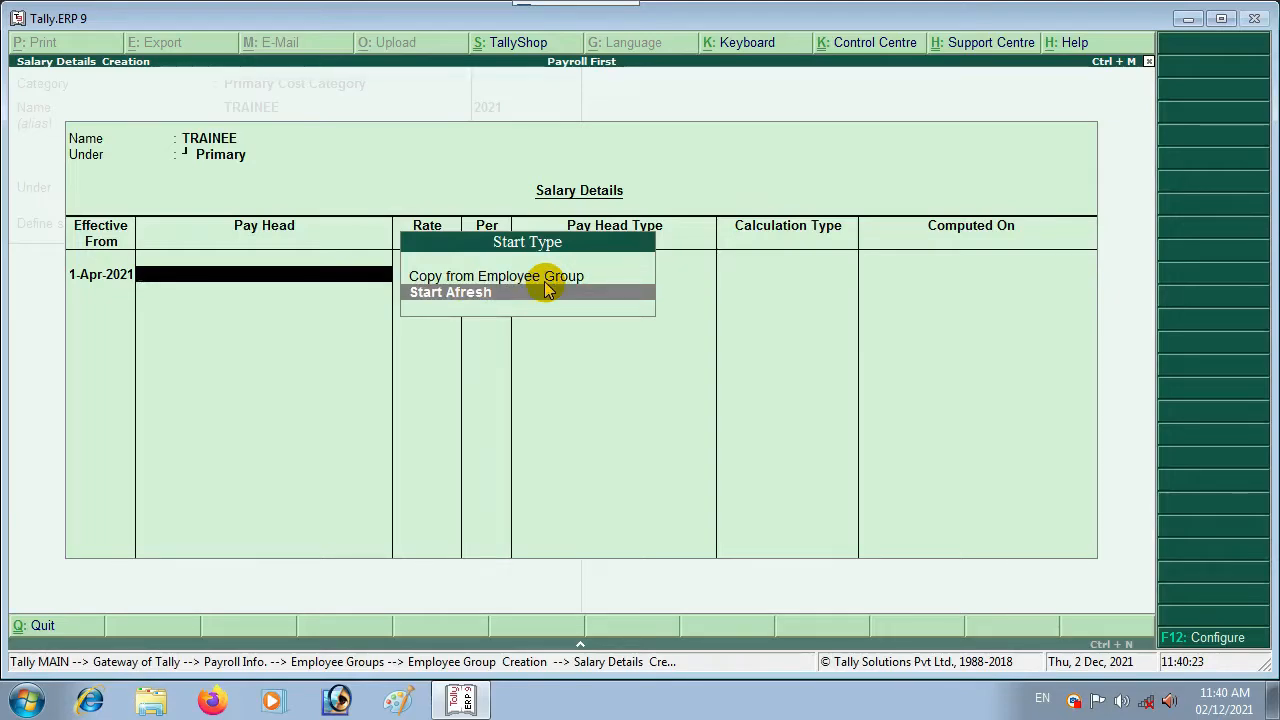
key(Return)
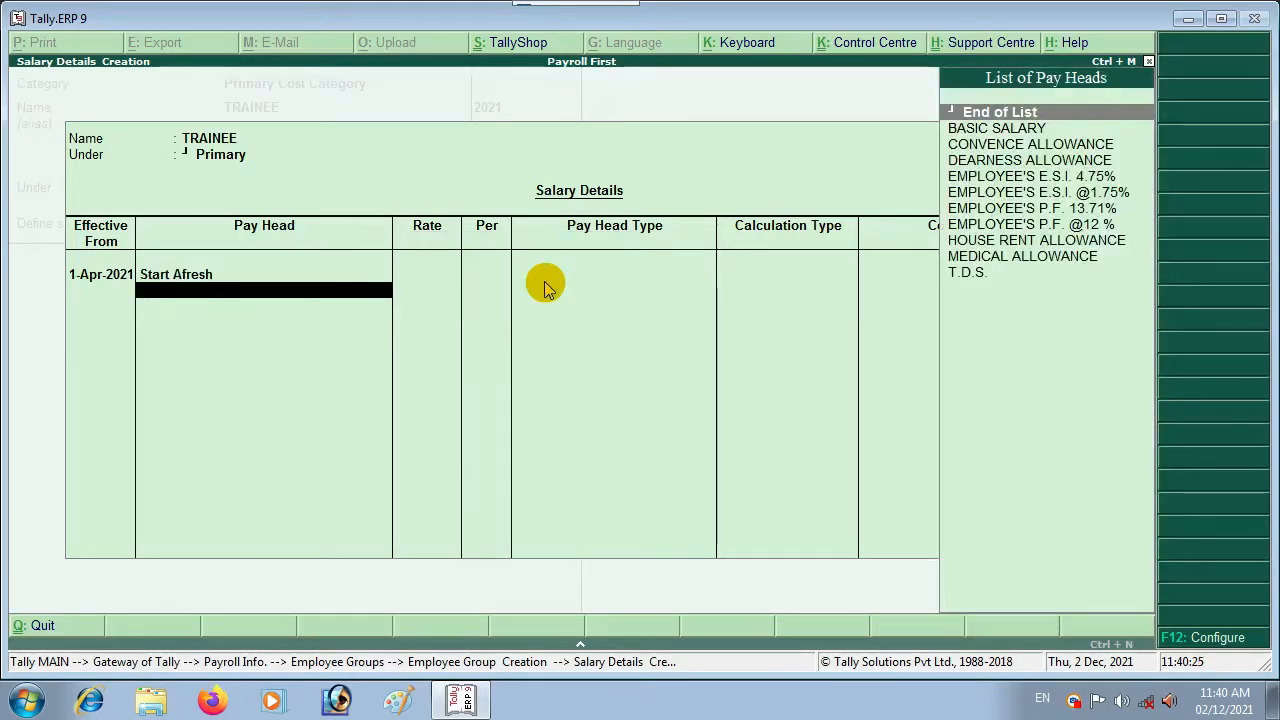
key(Down)
key(Return)
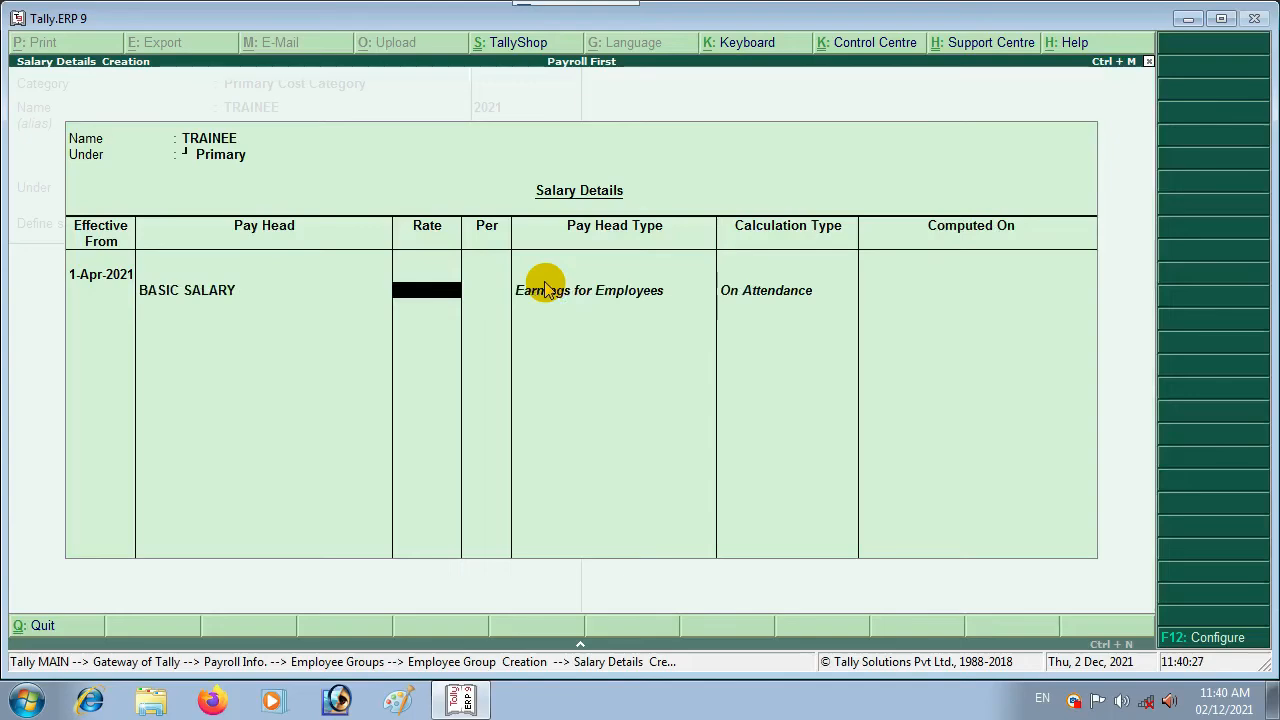
text(6,200)
key(Return)
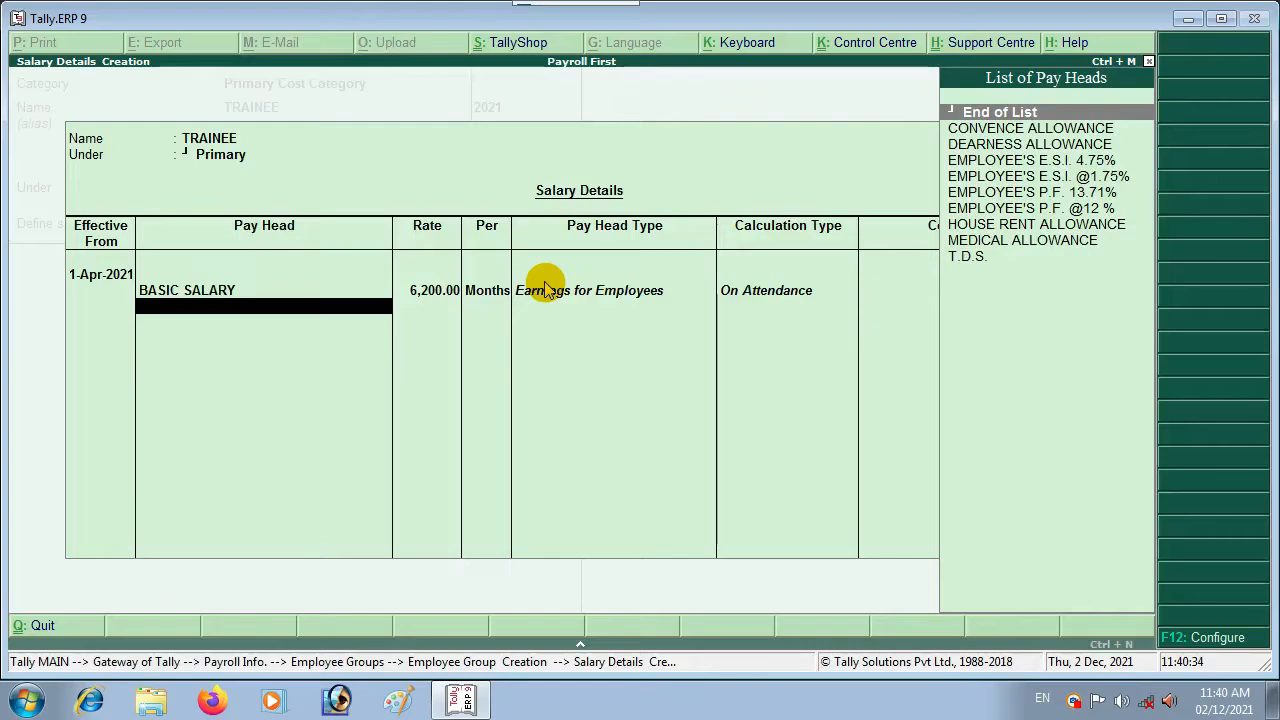
key(Down)
key(Down)
key(Down)
key(Down)
key(Down)
key(Up)
key(Up)
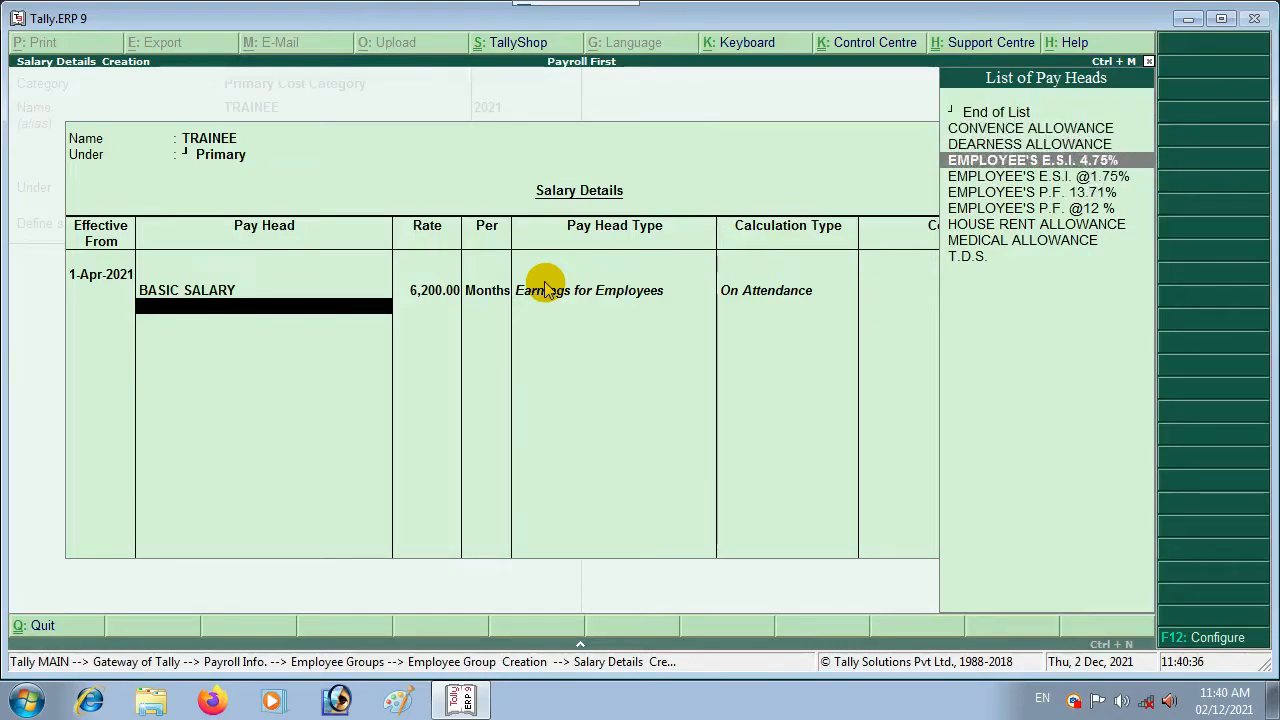
key(Down)
key(Down)
key(Down)
key(Return)
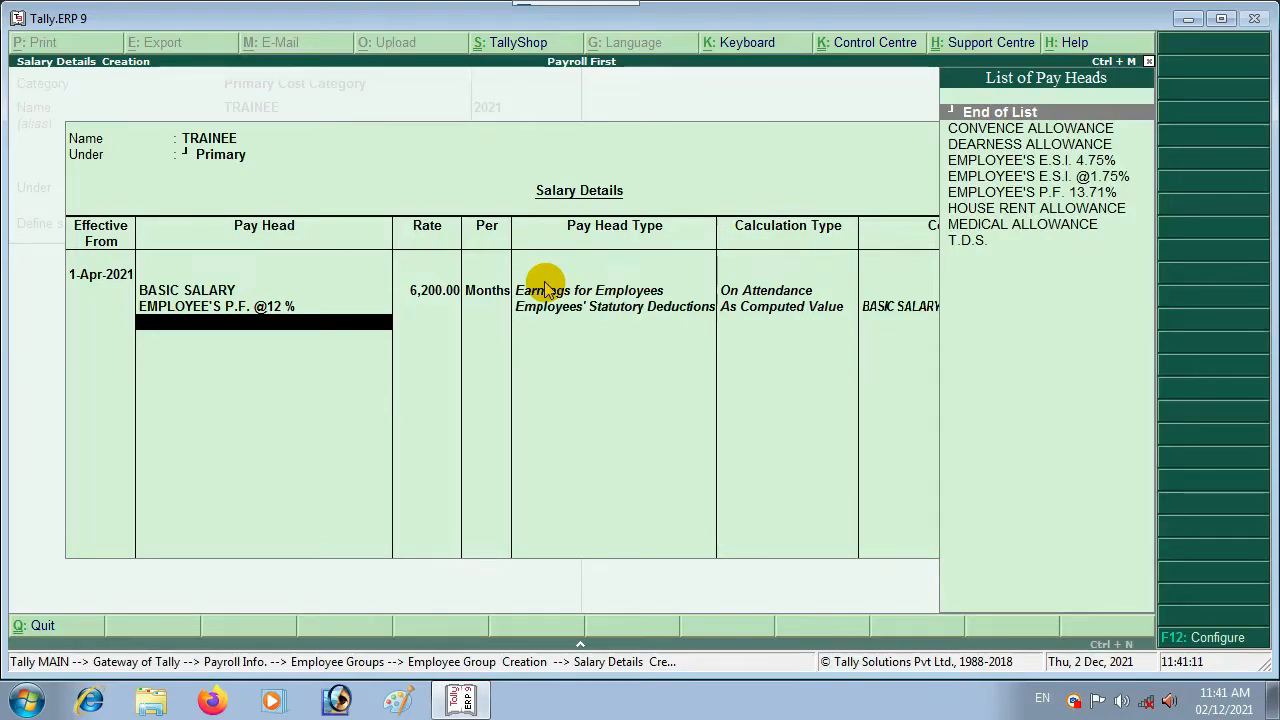
key(Return)
key(Return)
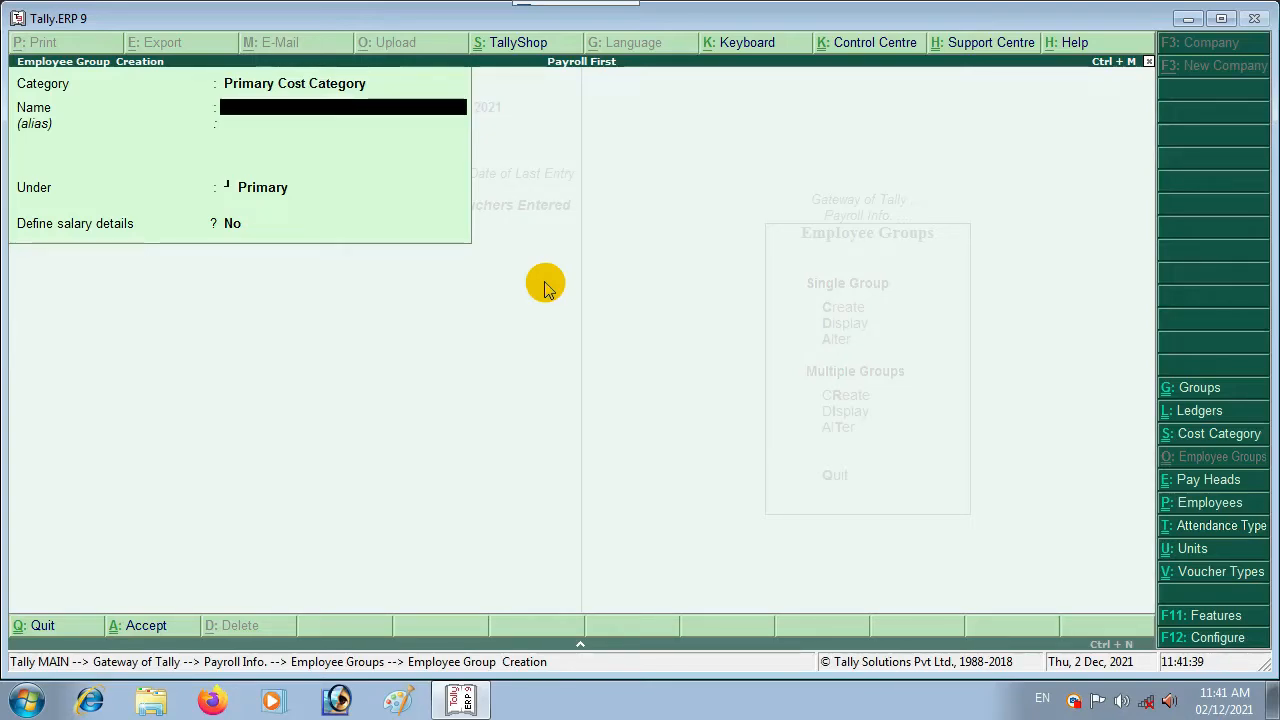
Step: Leave group creation and start creating a single employee from Payroll Info
key(Escape)
key(Escape)
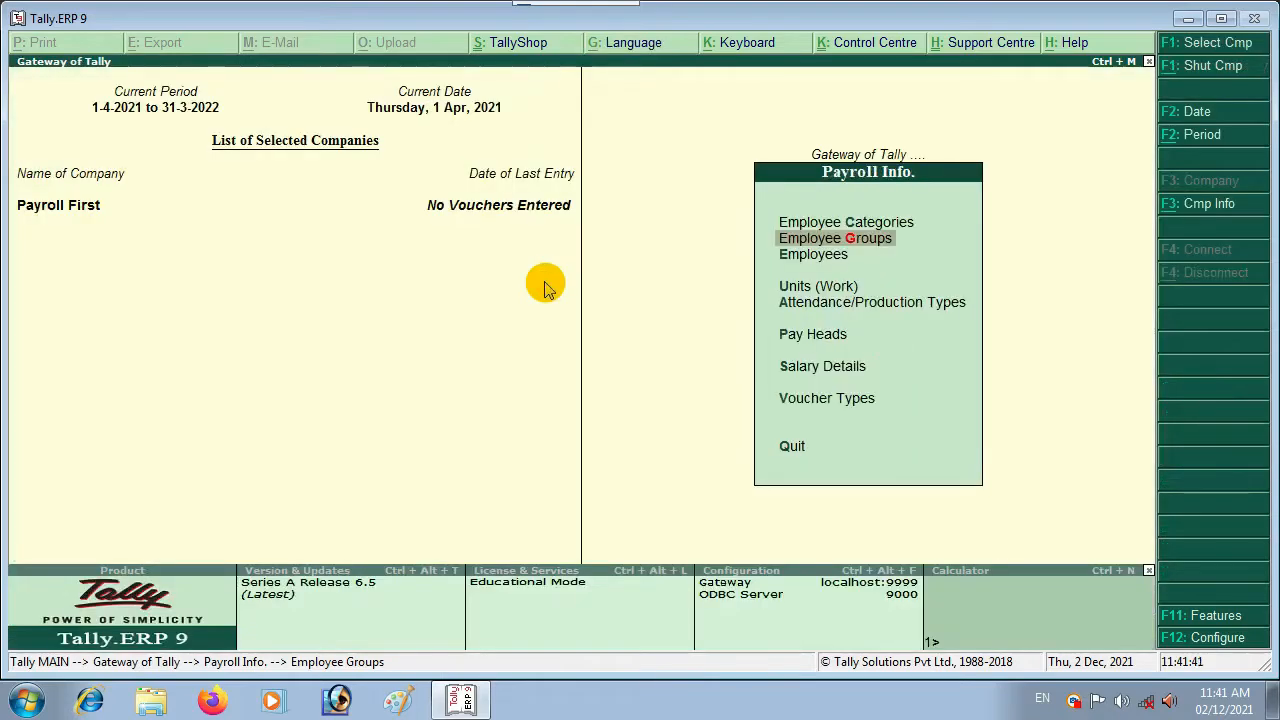
key(Down)
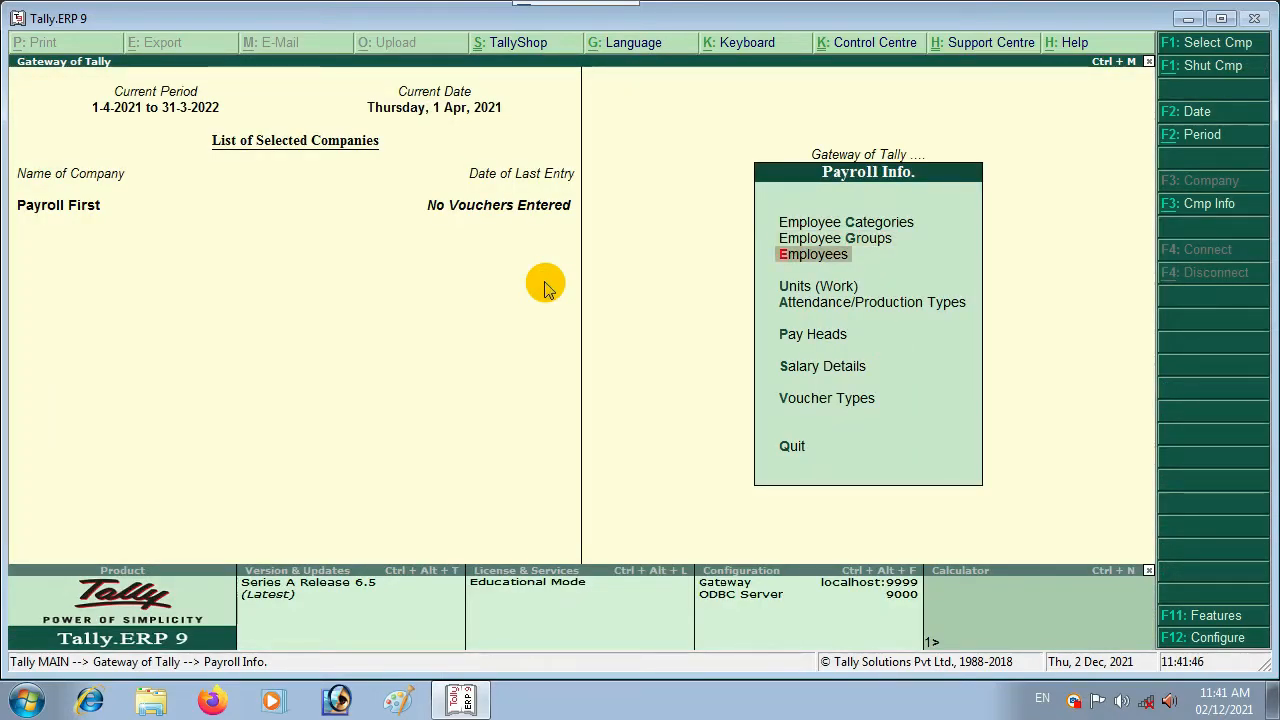
key(Return)
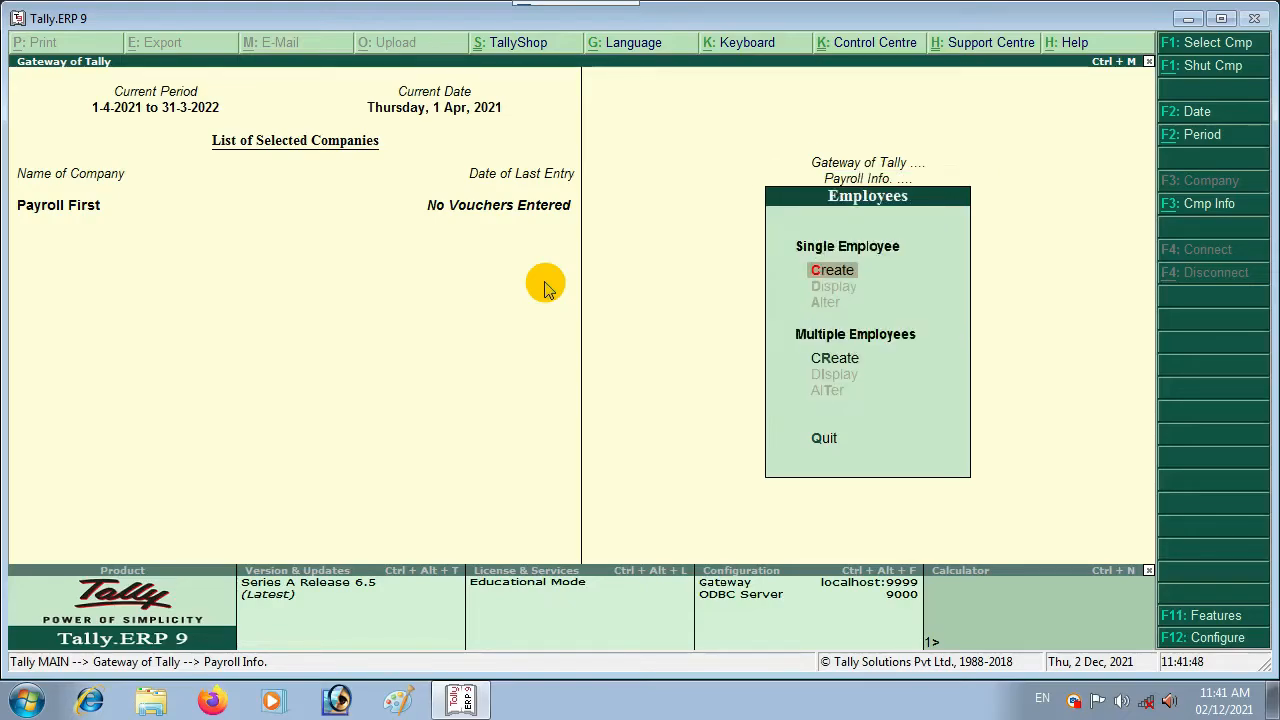
key(Return)
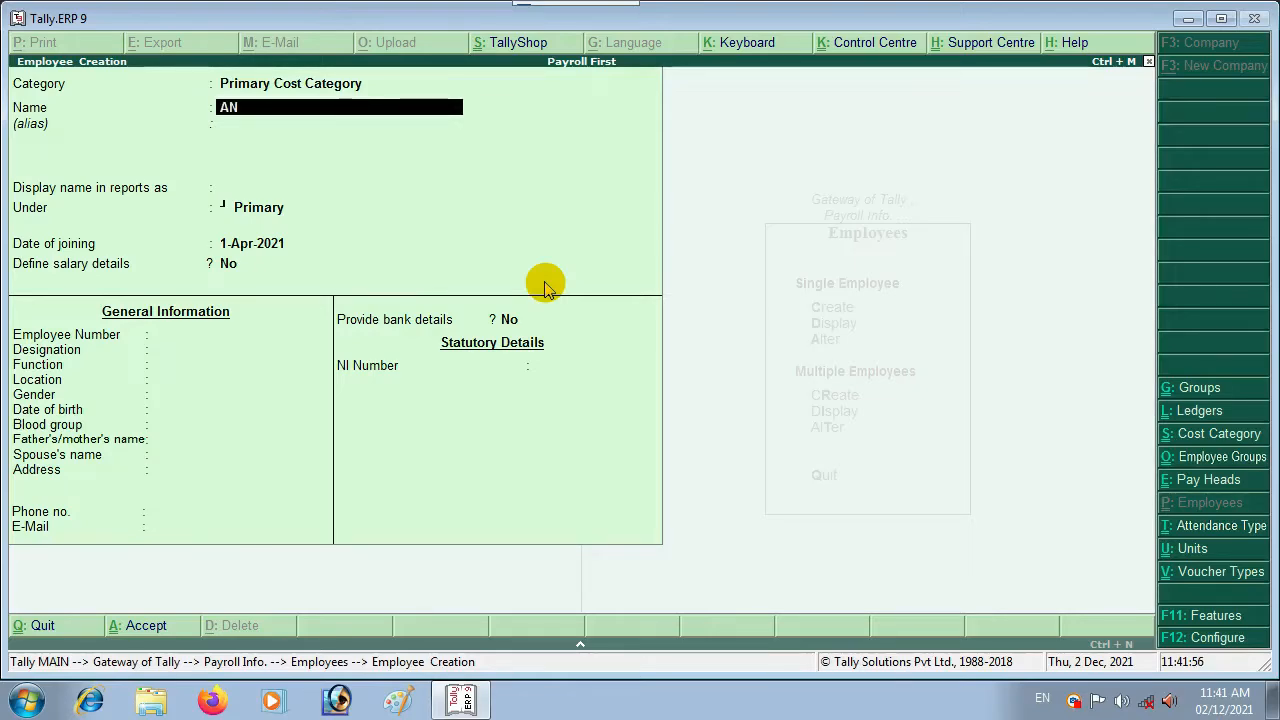
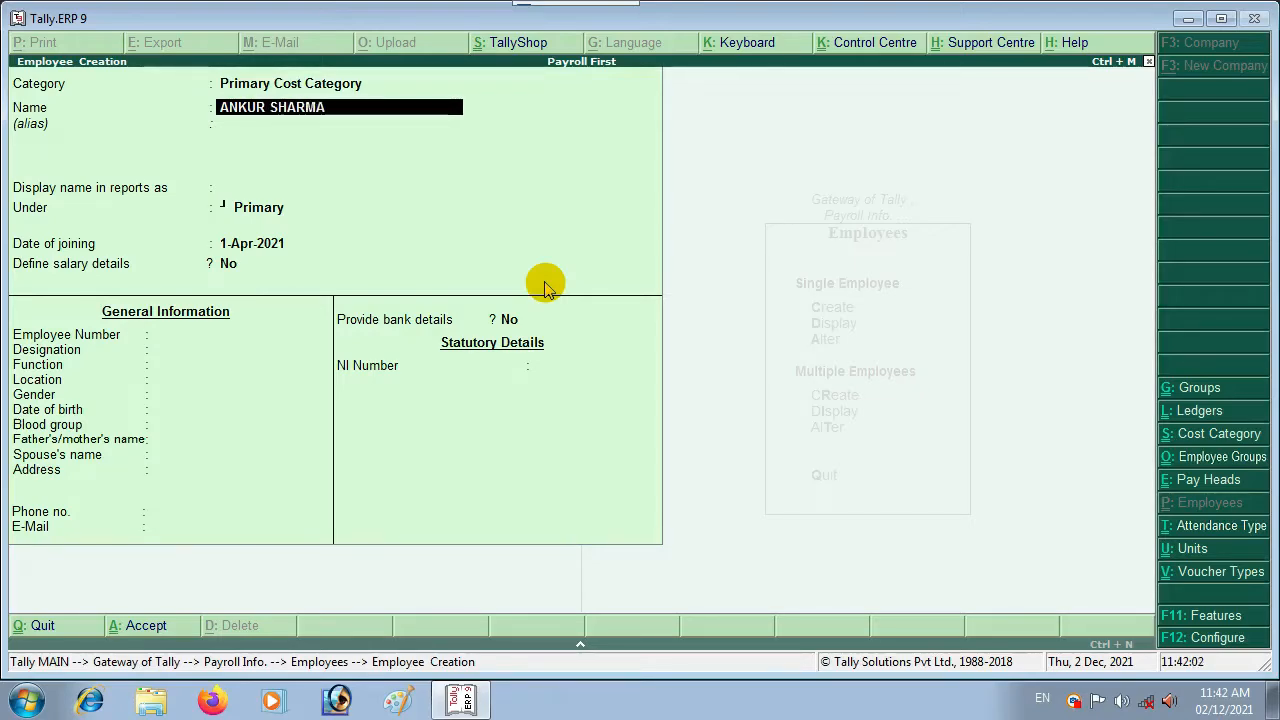
Step: Enter the employee's full name, place them under Manager, and keep joining date 1-Apr-2021
key(Return)
key(Return)
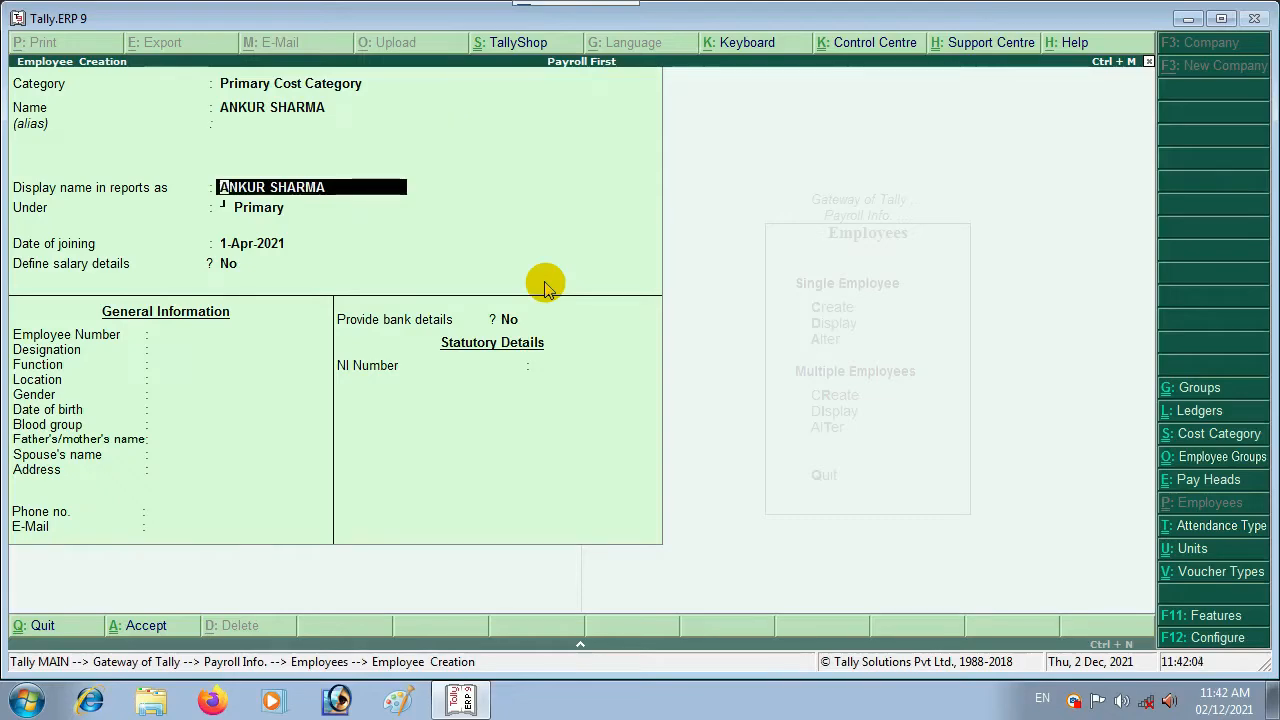
key(Return)
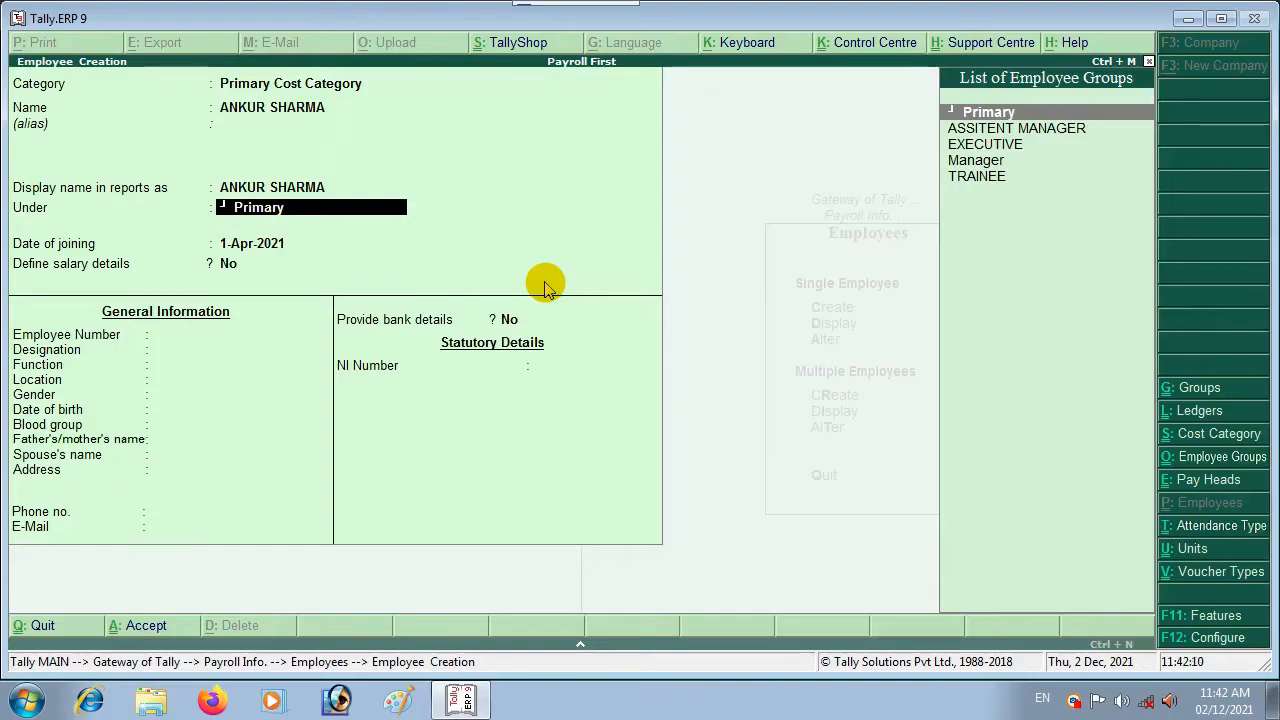
key(Down)
key(Down)
key(Down)
key(Down)
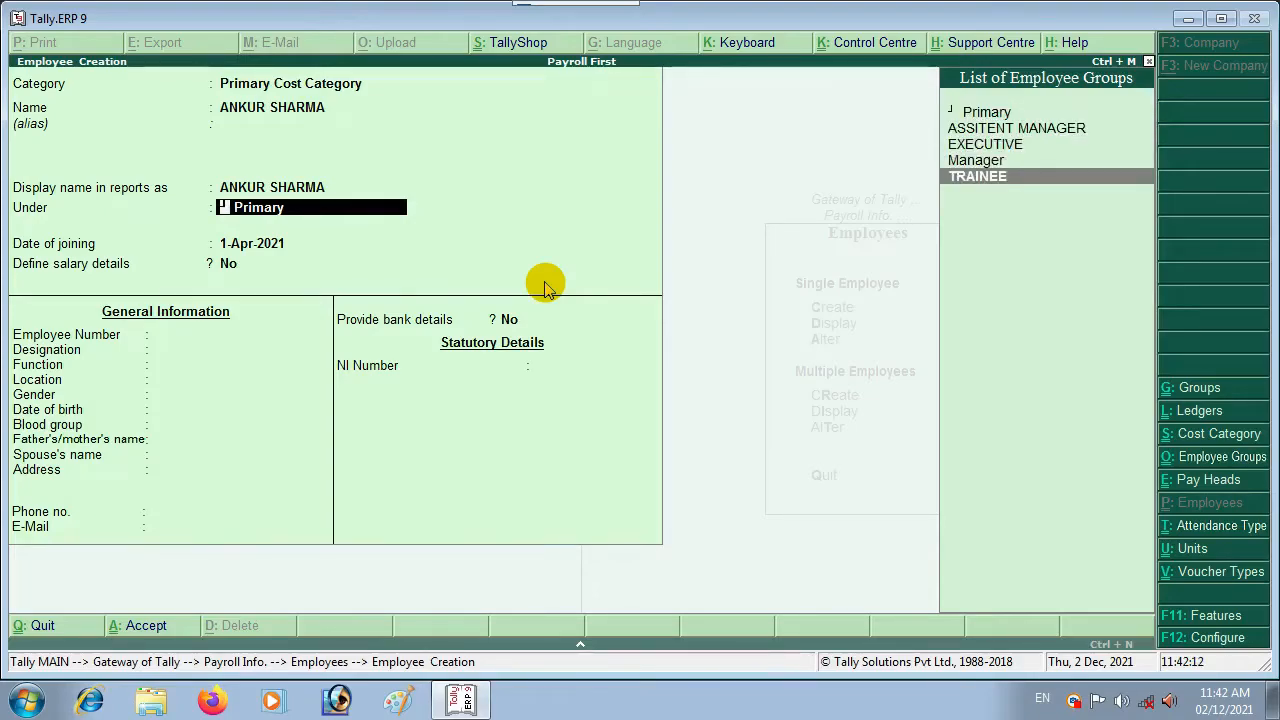
key(Up)
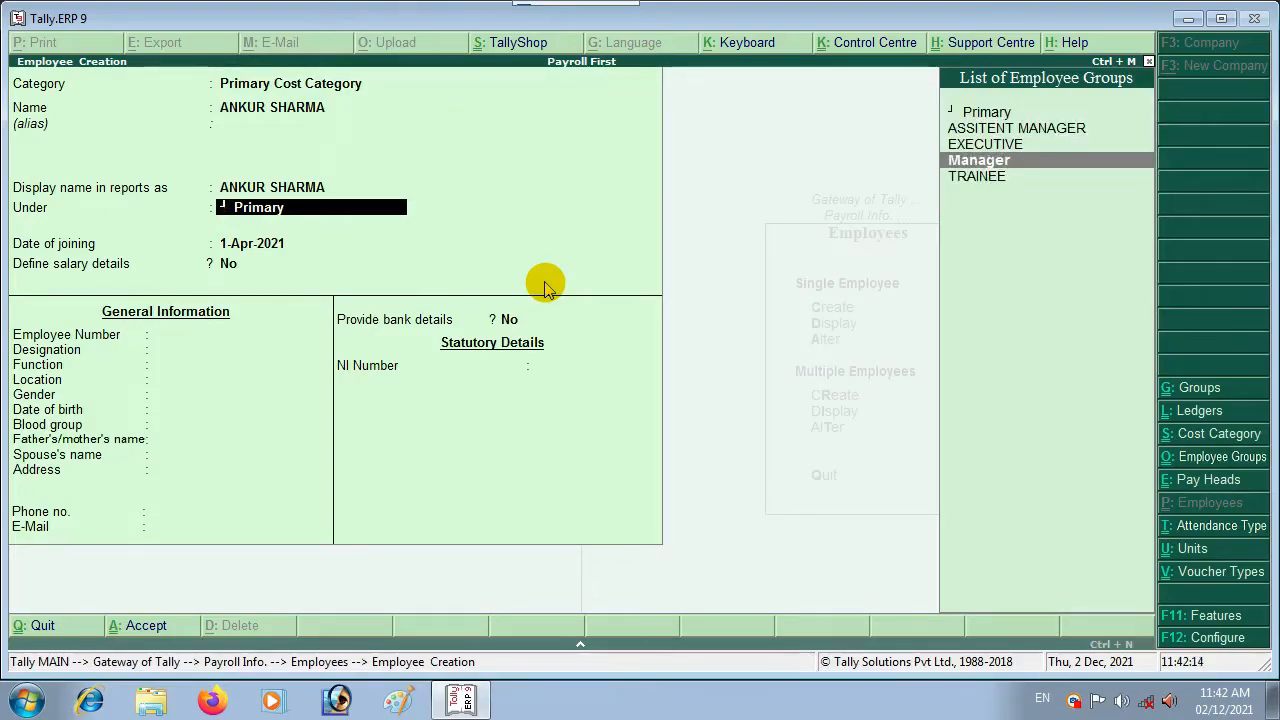
key(Return)
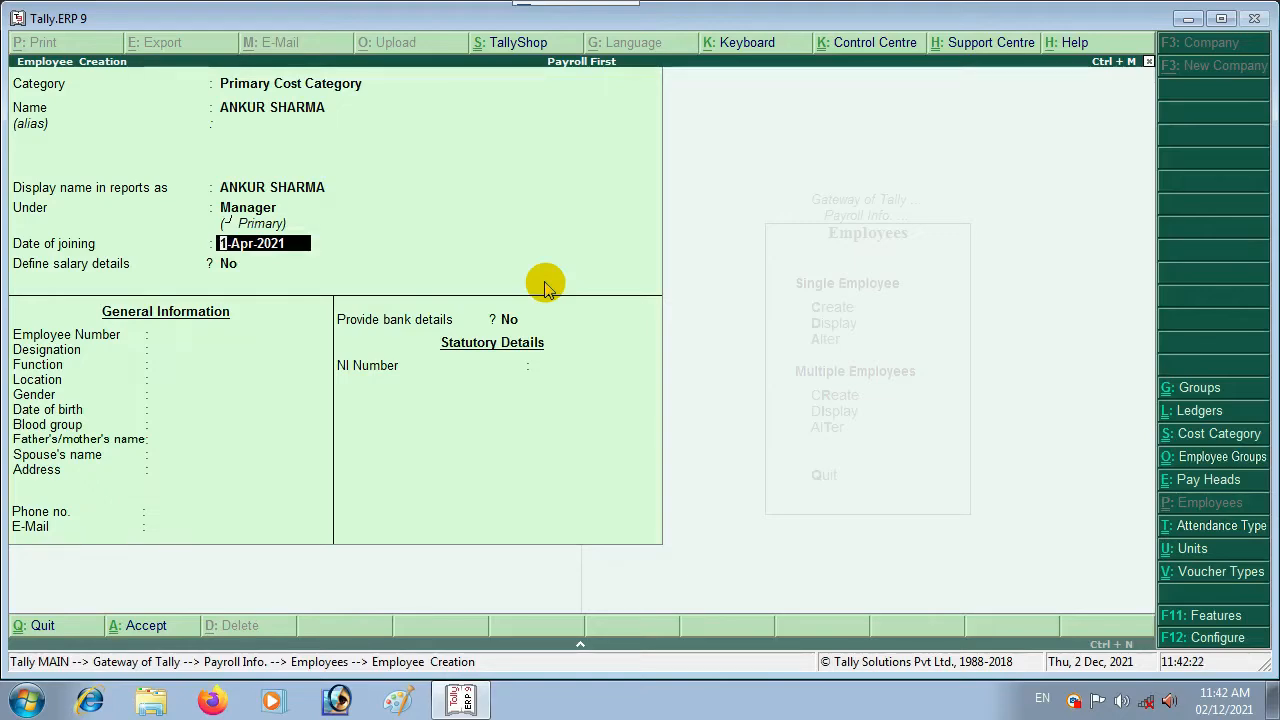
key(Return)
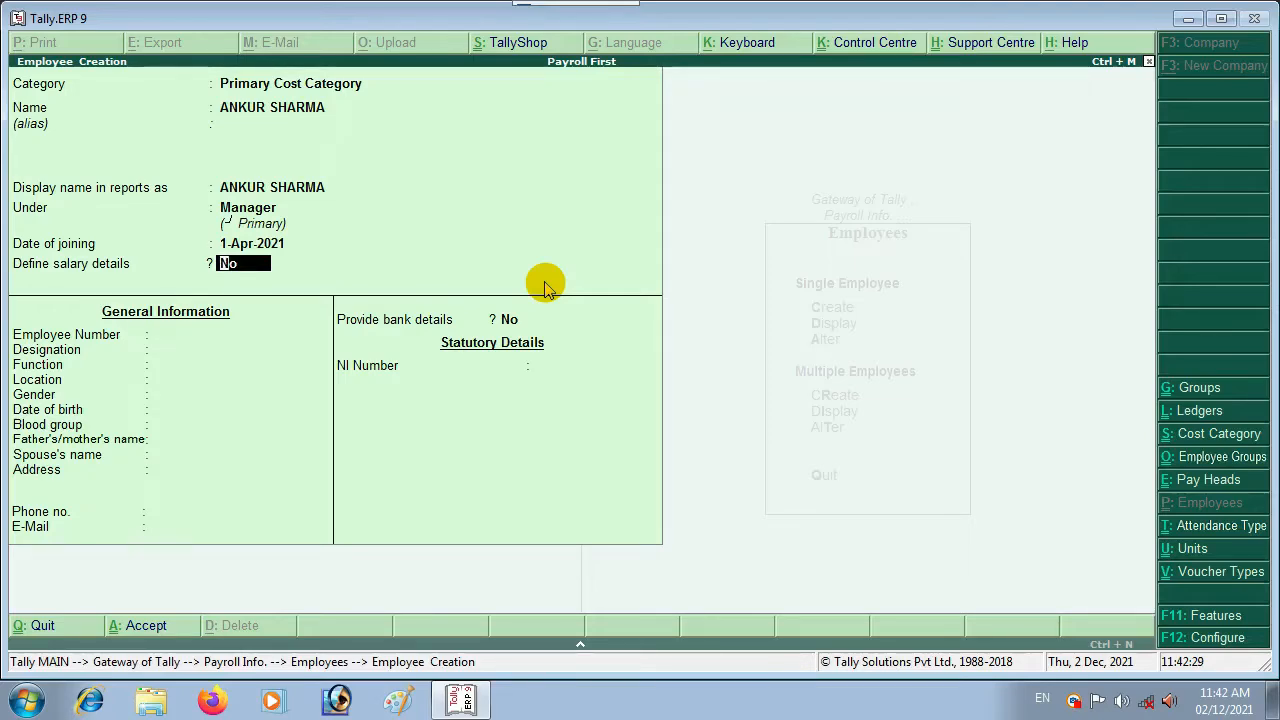
Step: Enable the employee's salary details by copying the Manager group's pay heads, then return to the employee form
key(y)
key(Return)
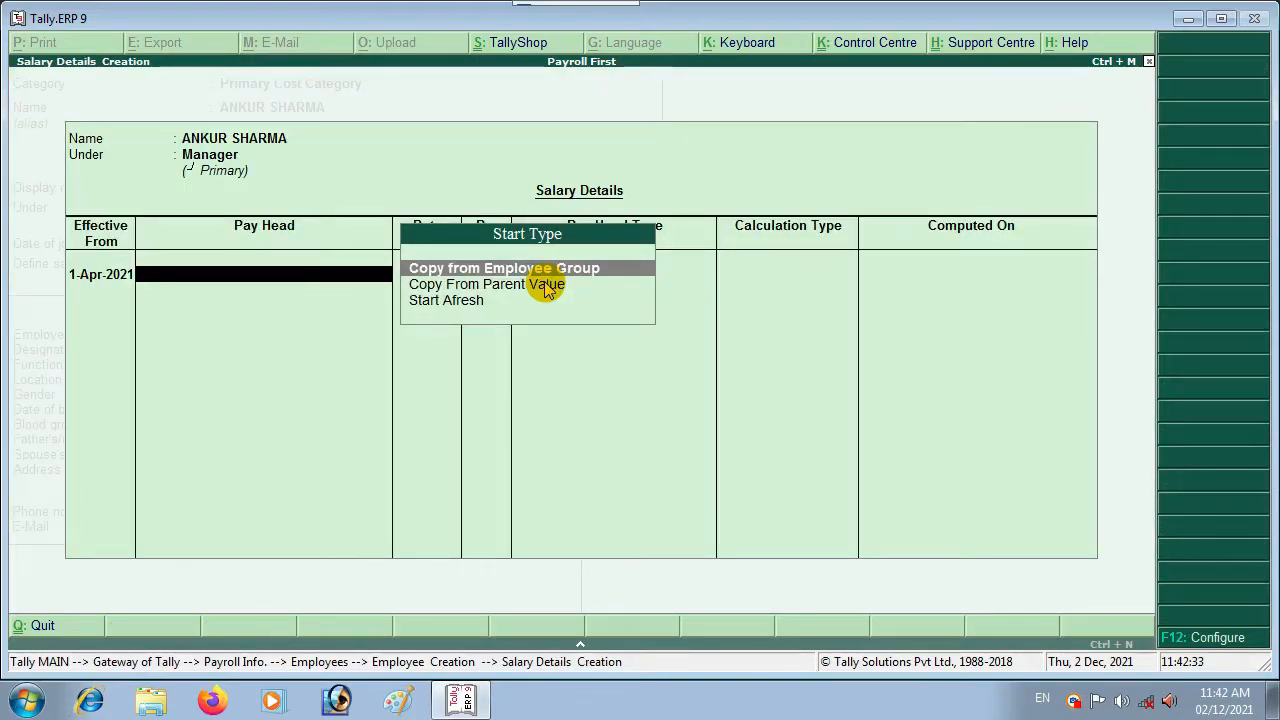
click(548, 288)
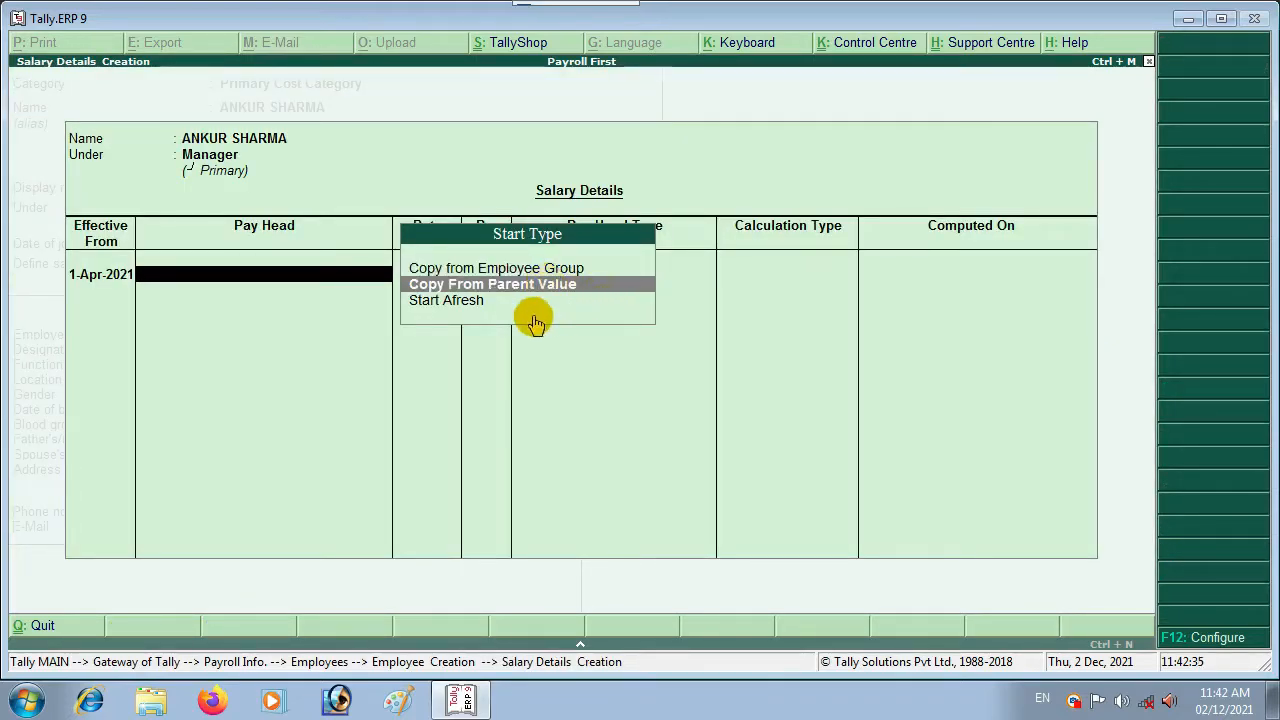
key(Down)
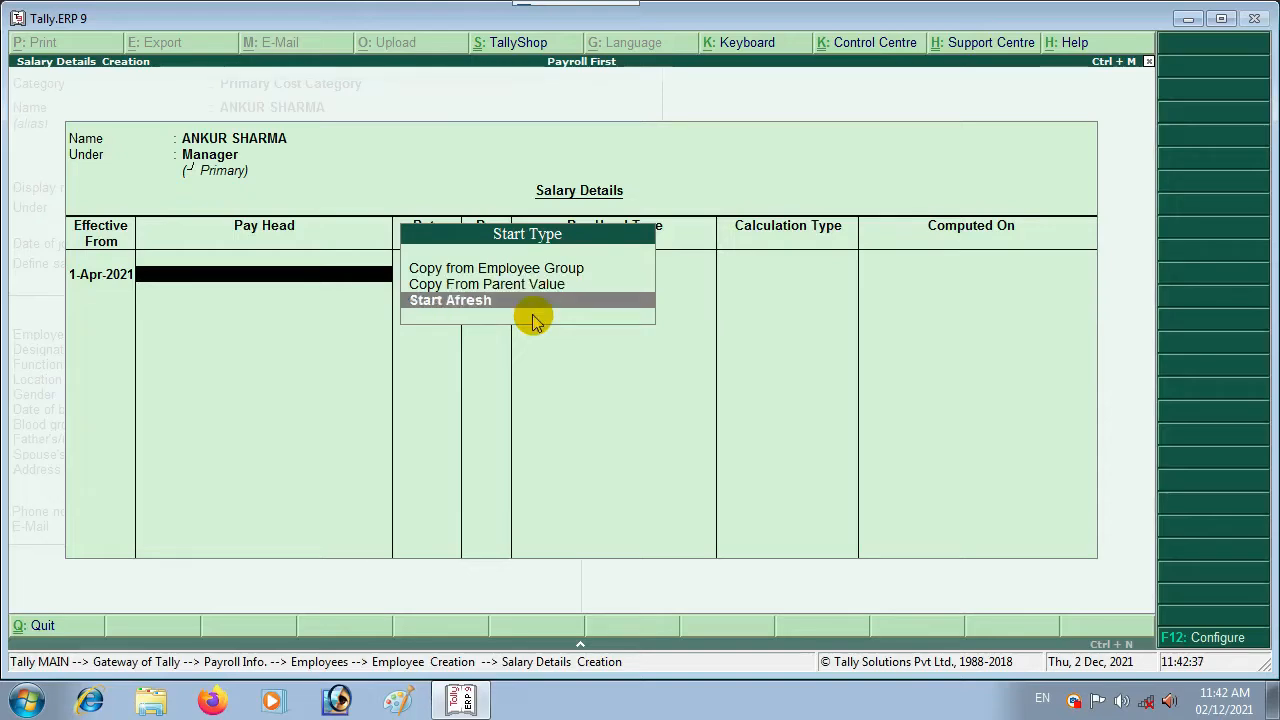
key(Up)
key(Up)
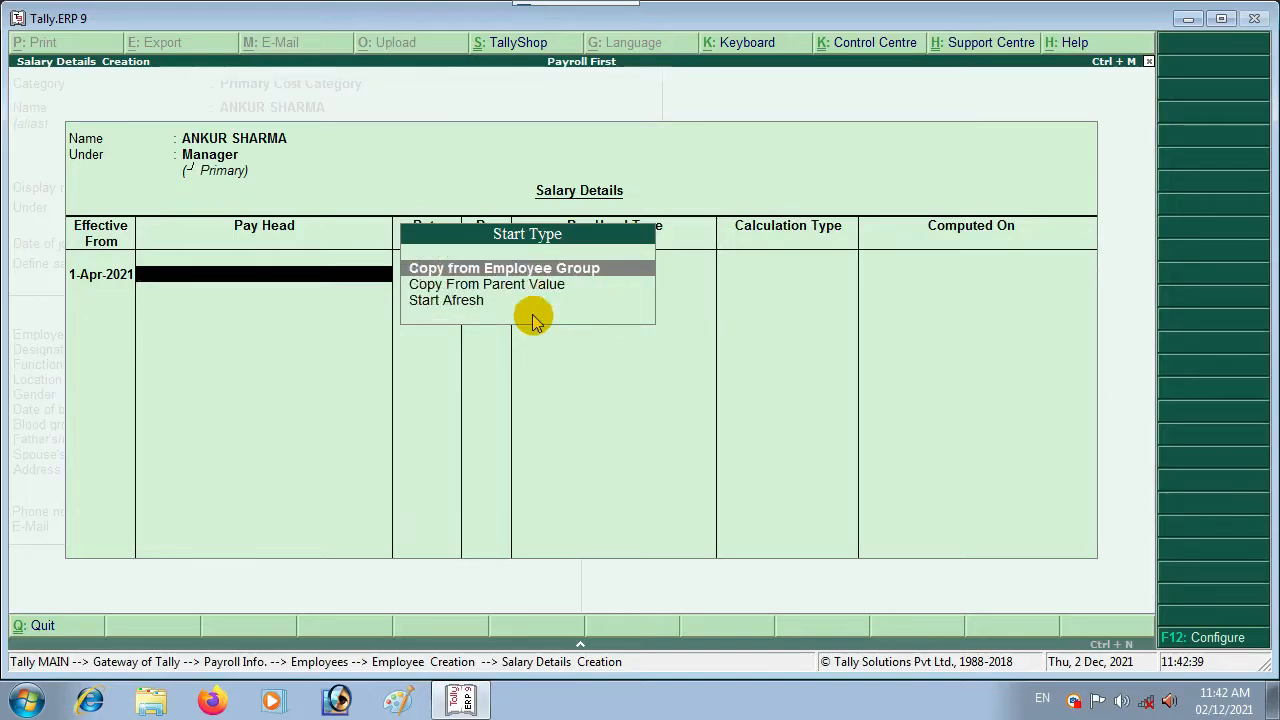
key(Down)
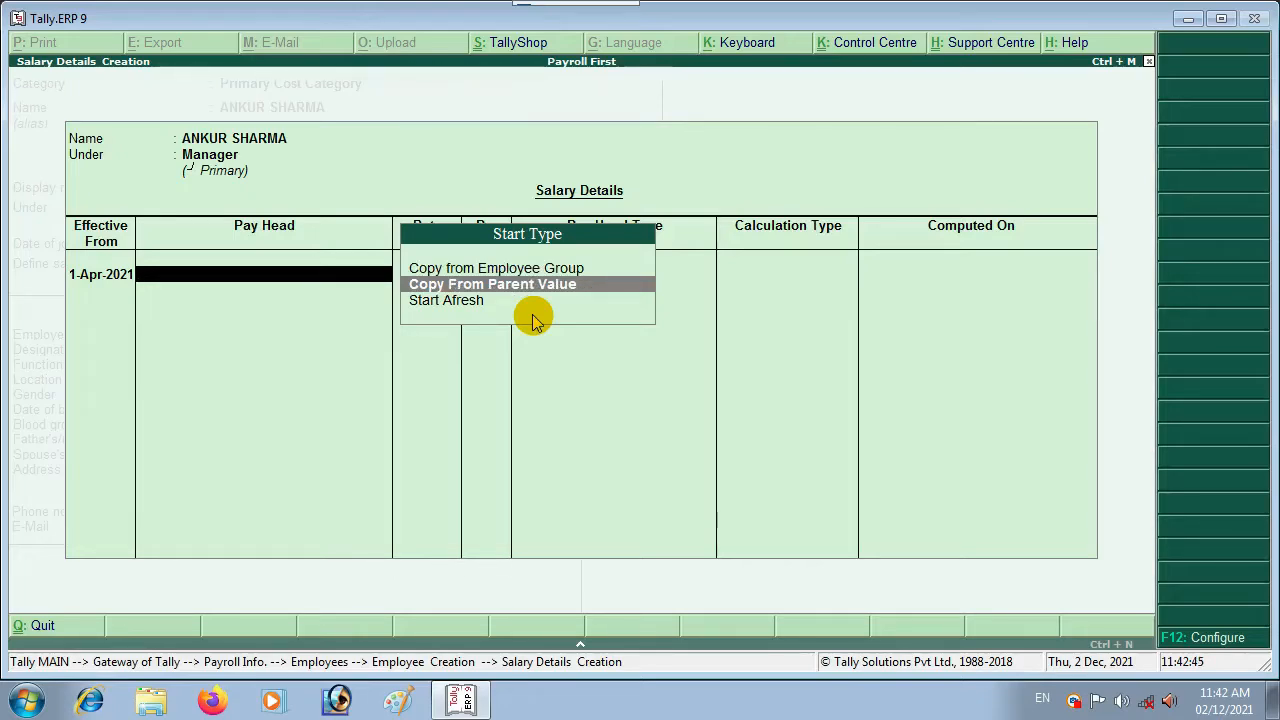
key(Down)
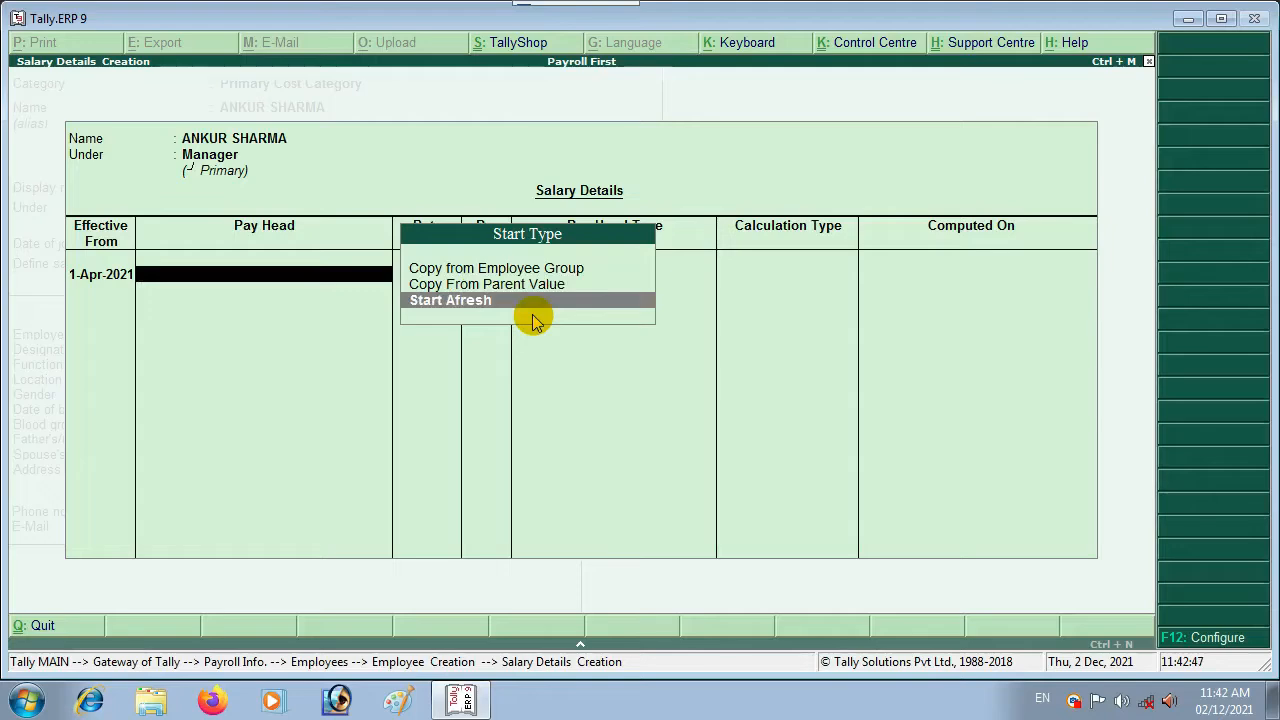
key(Up)
key(Up)
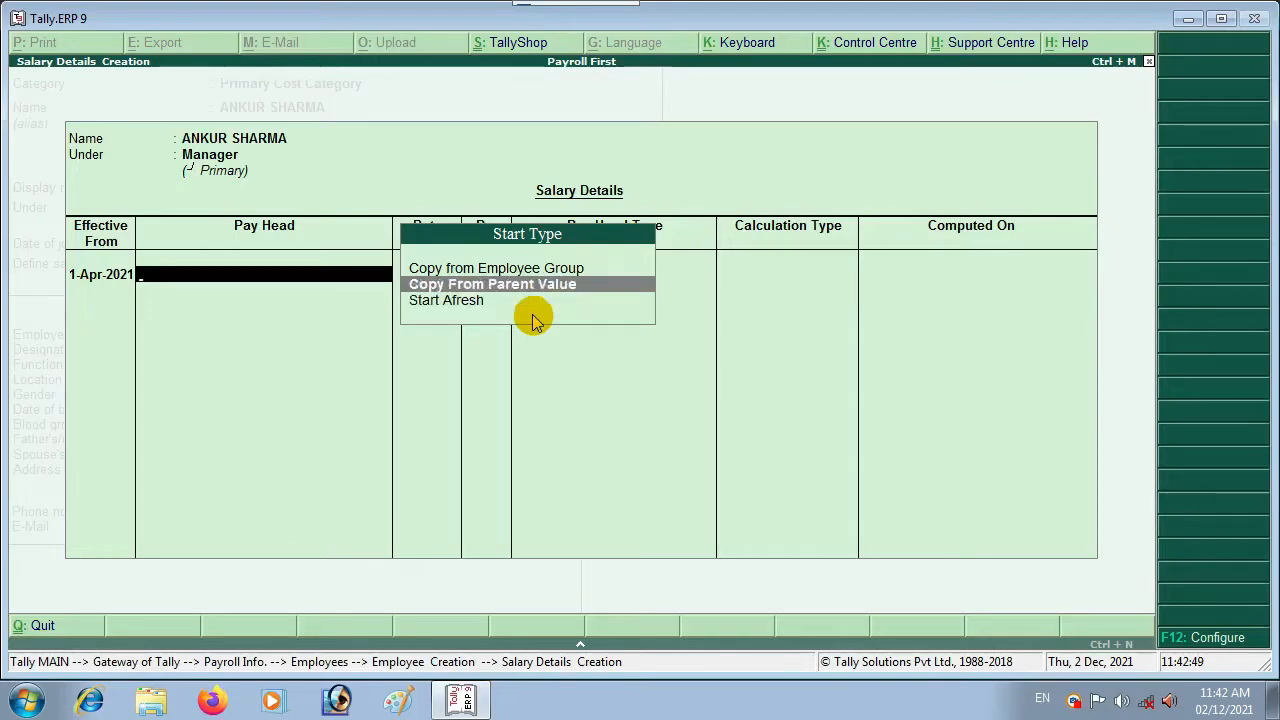
key(Return)
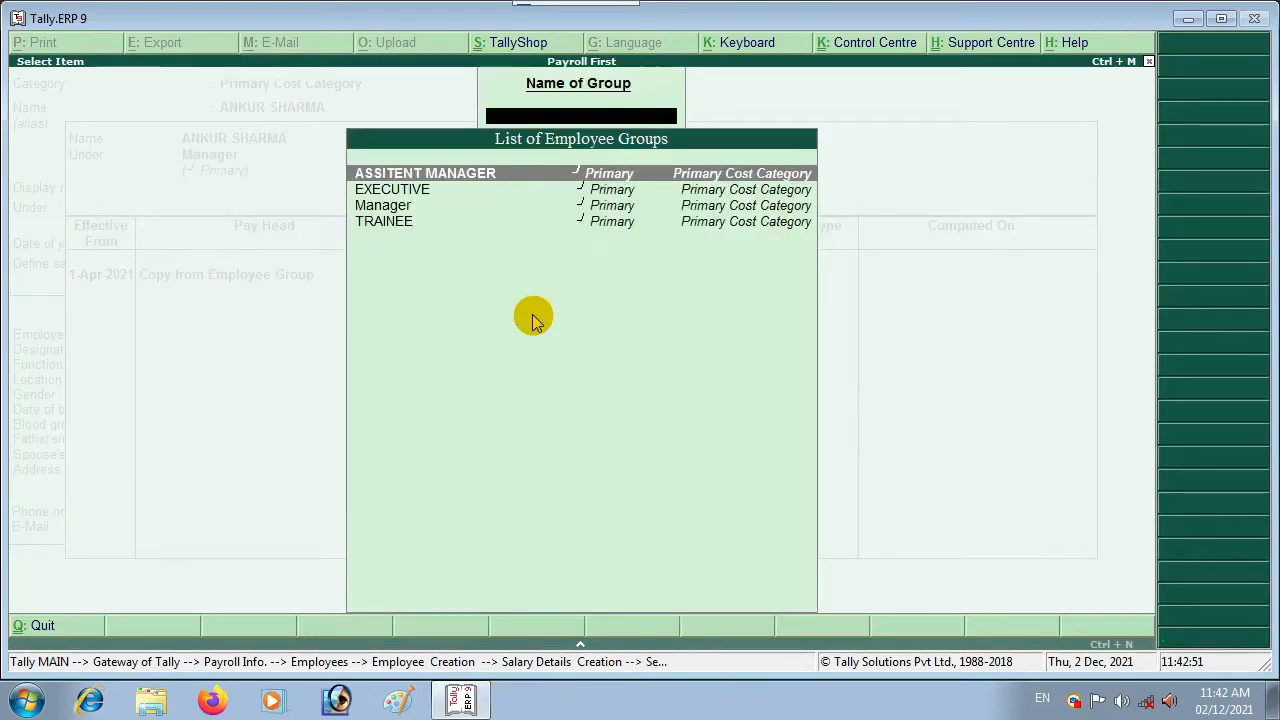
key(Down)
key(Down)
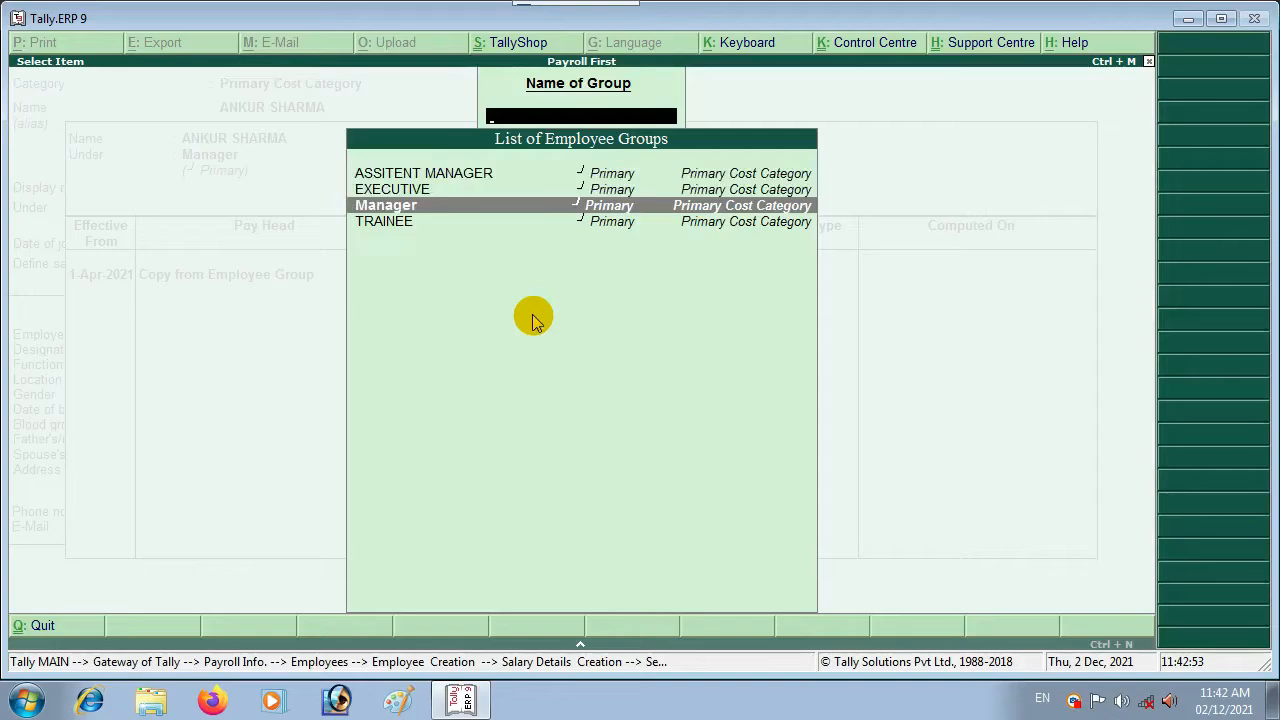
key(Return)
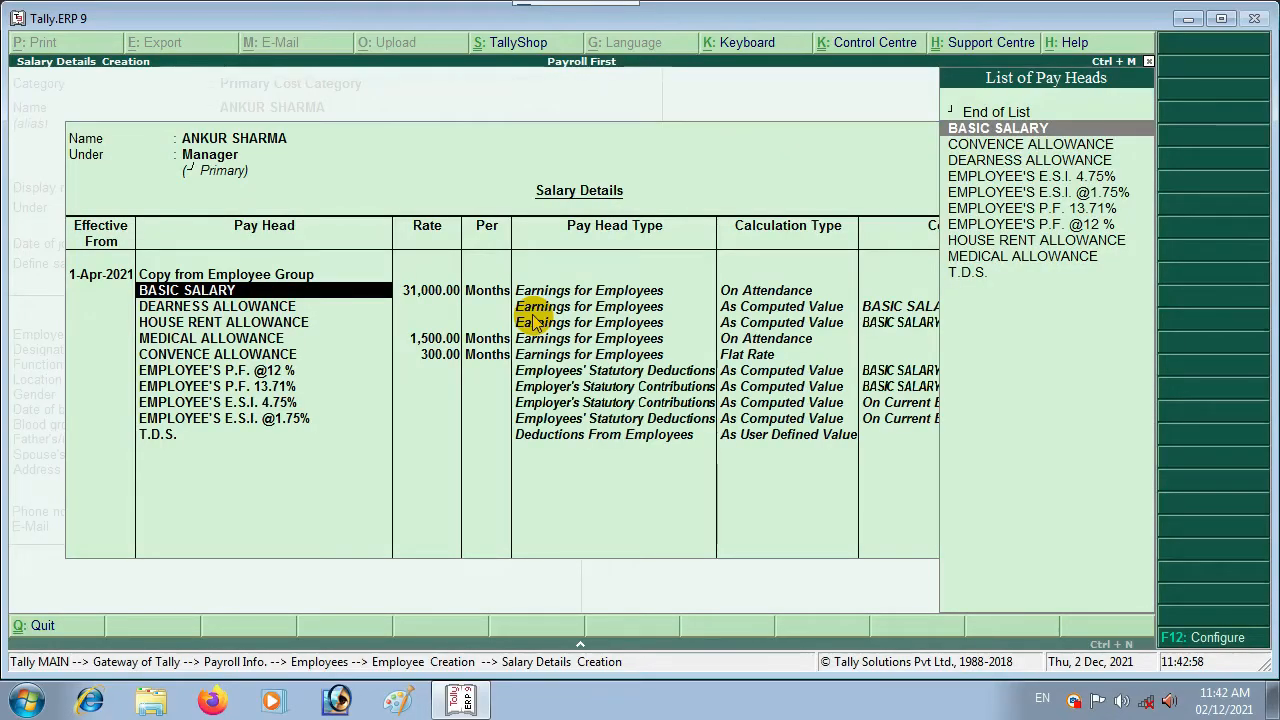
key(ctrl+a)
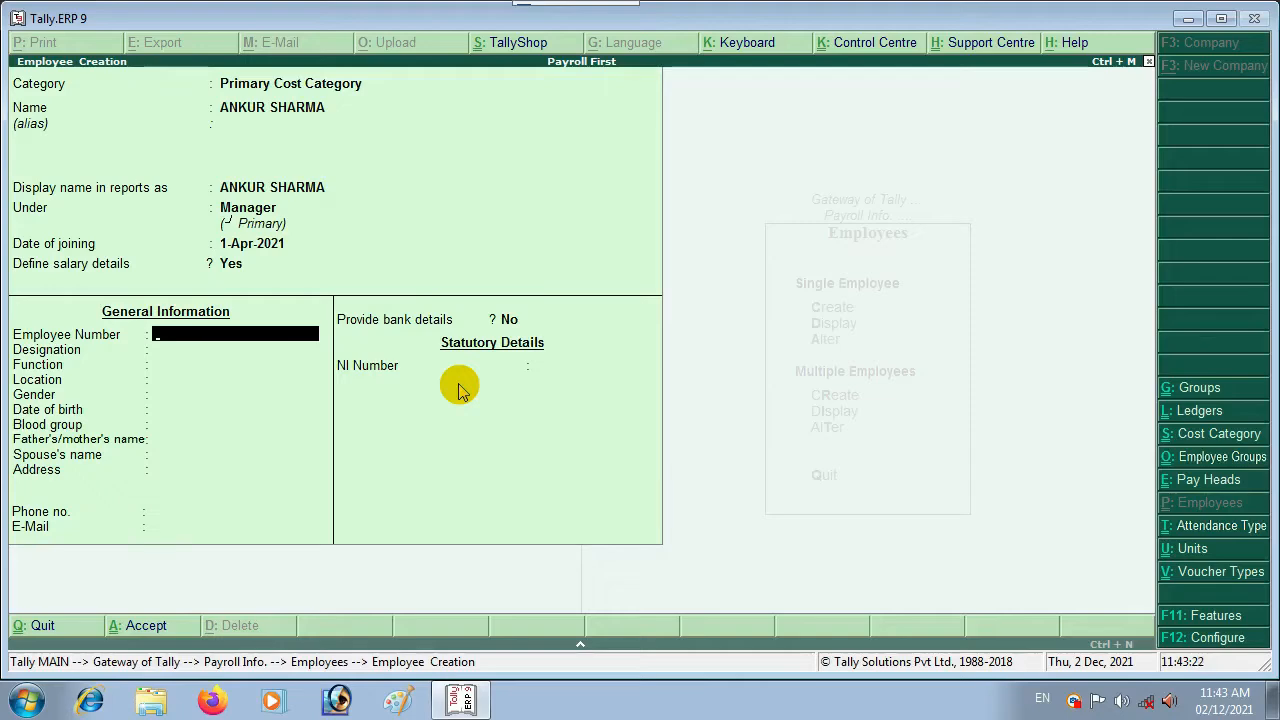
Step: Save the Manager employee, then enter a new employee's name under ASSITENT MANAGER joining 1-Apr-2021
key(ctrl+a)
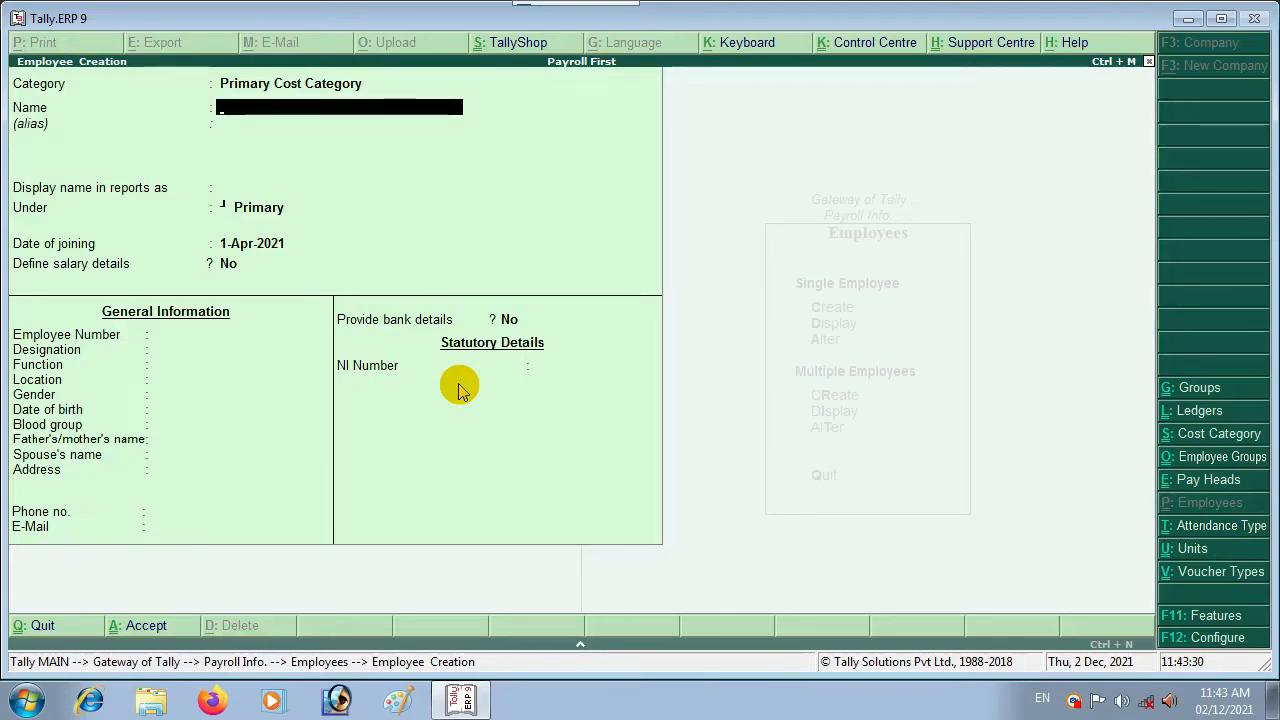
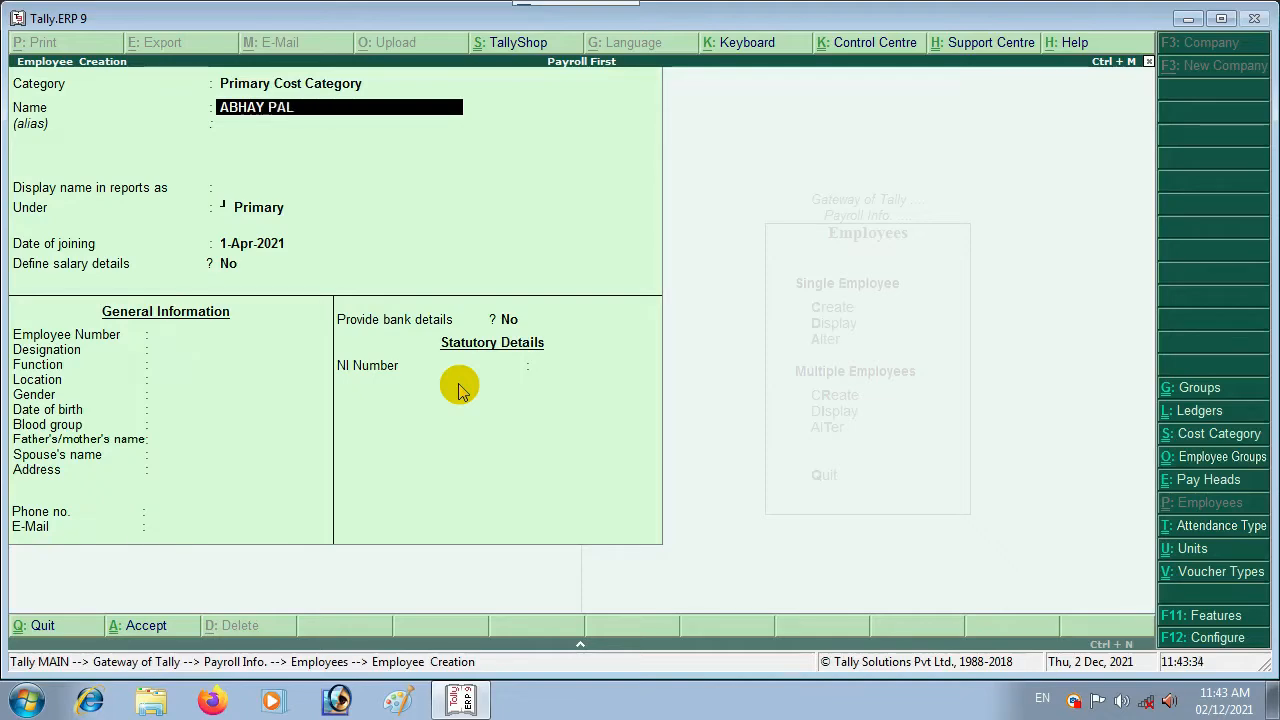
key(Return)
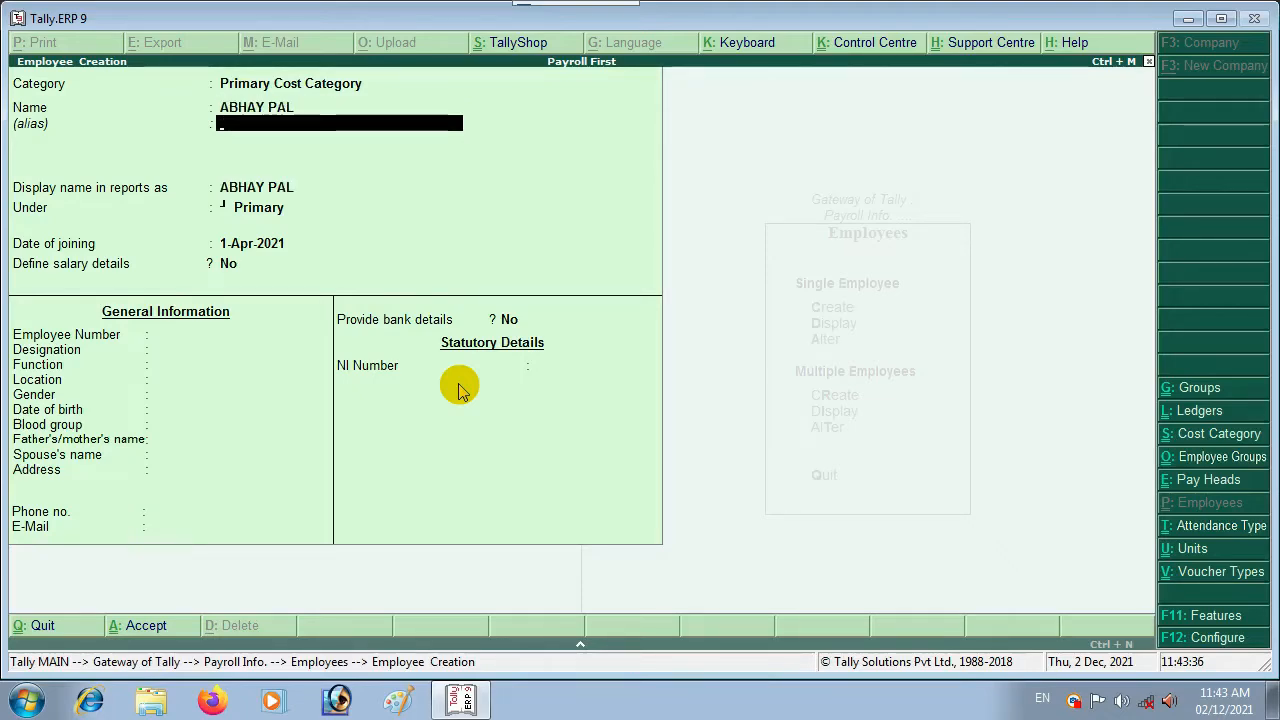
key(Return)
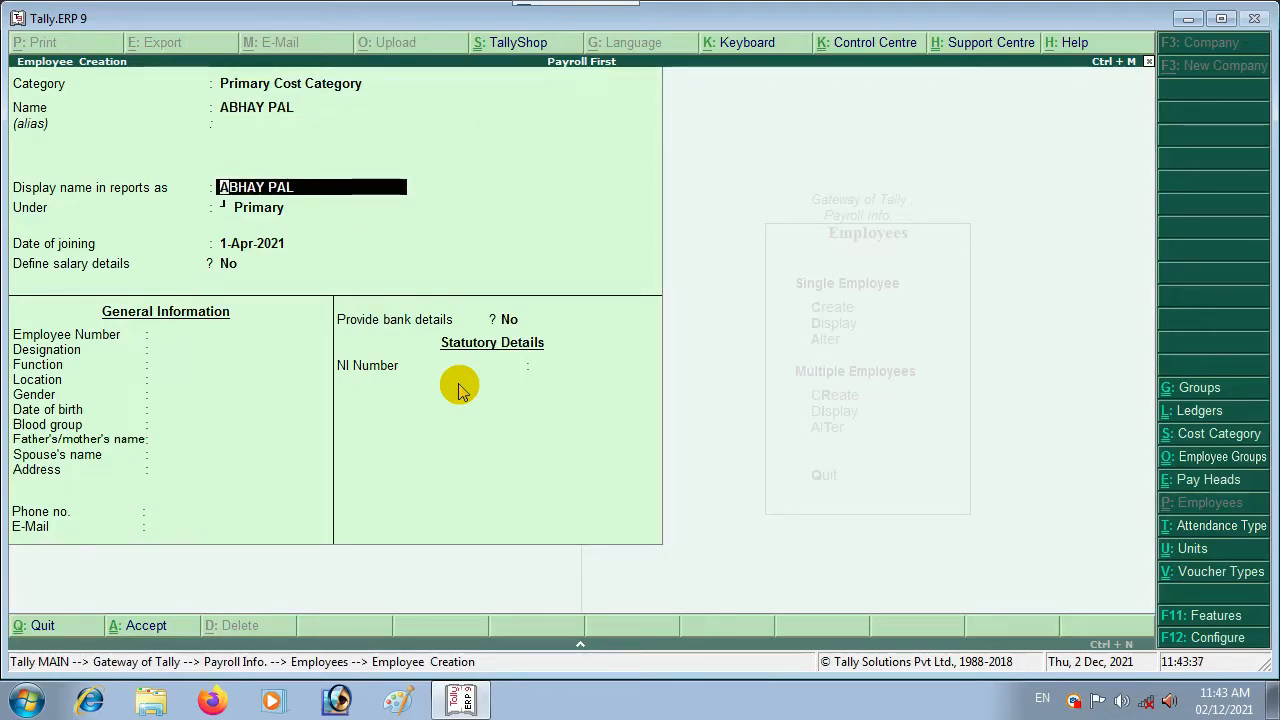
key(Return)
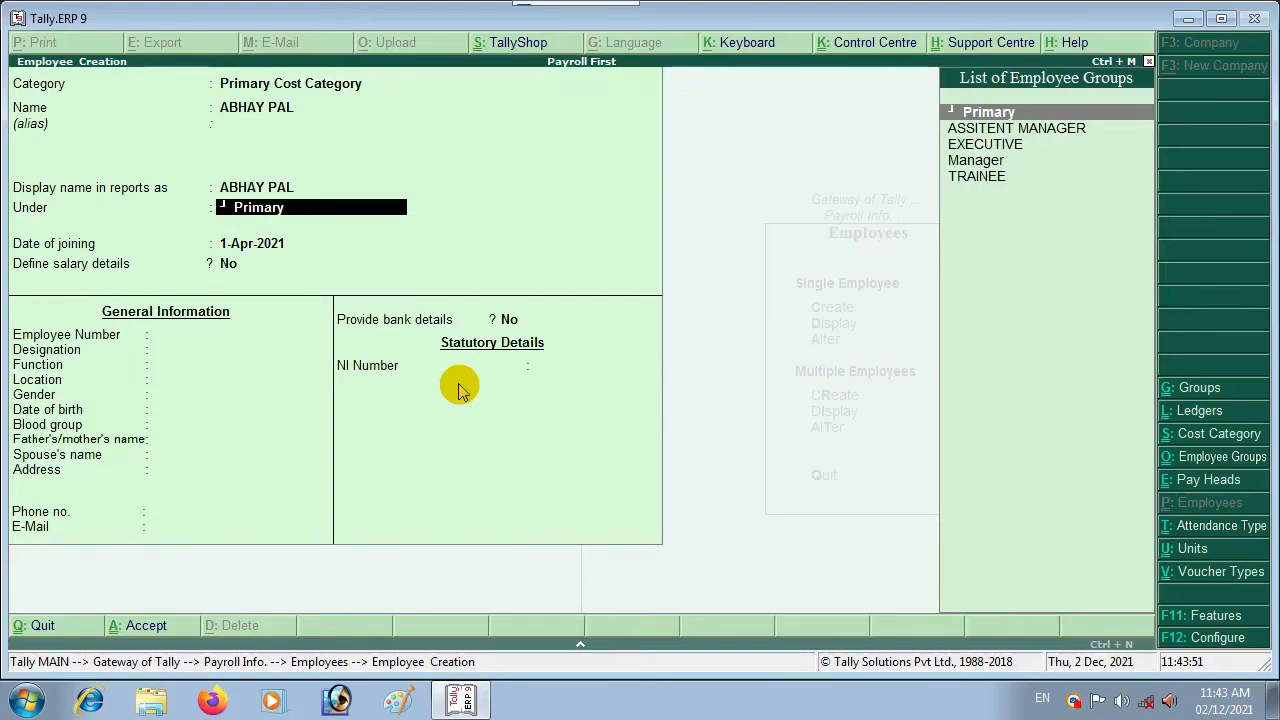
key(Return)
key(BackSpace)
key(Down)
key(Down)
key(Down)
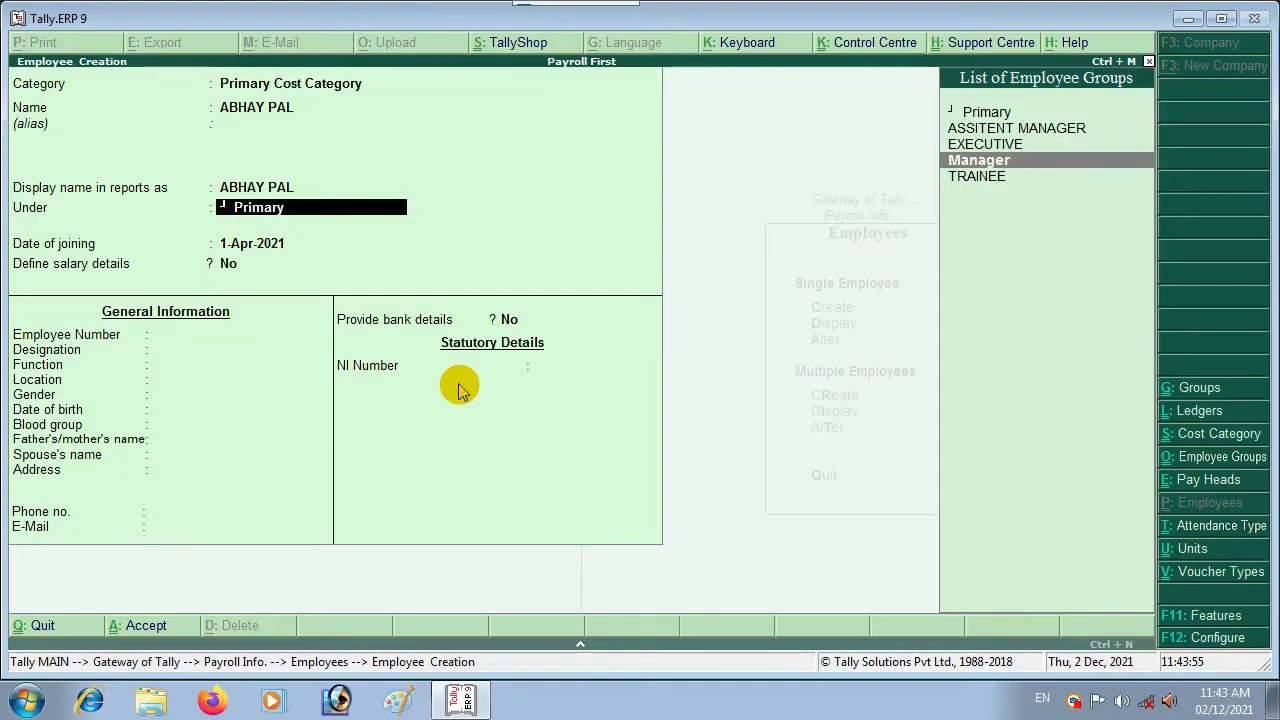
key(Down)
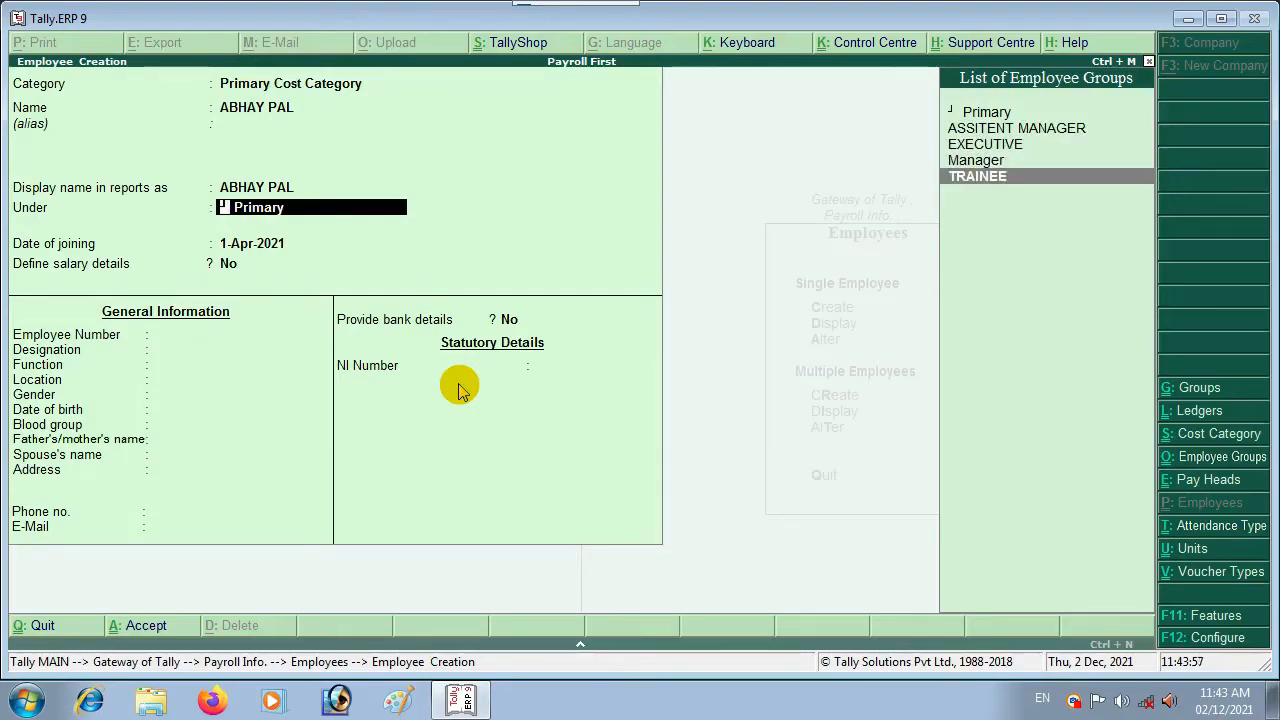
key(Up)
key(Up)
key(Up)
key(Return)
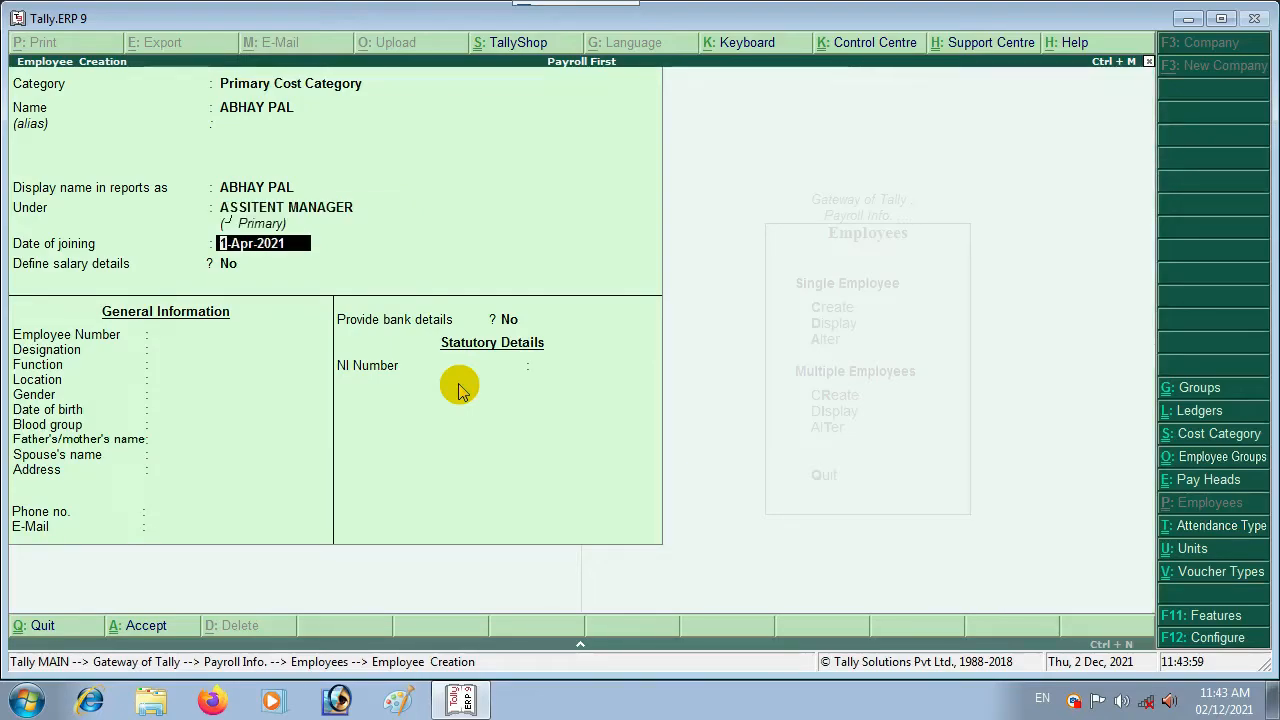
key(Return)
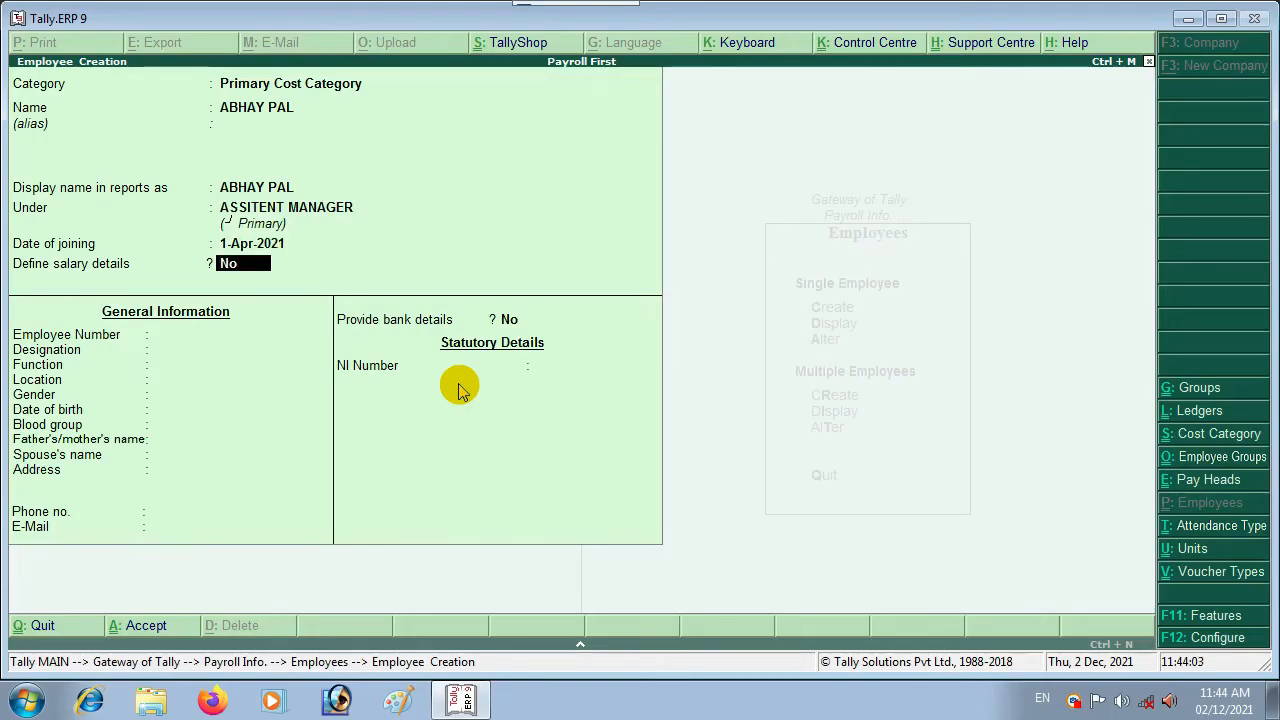
Step: Copy the ASSITENT MANAGER group's pay heads into this employee's salary details and save the employee
key(y)
key(Return)
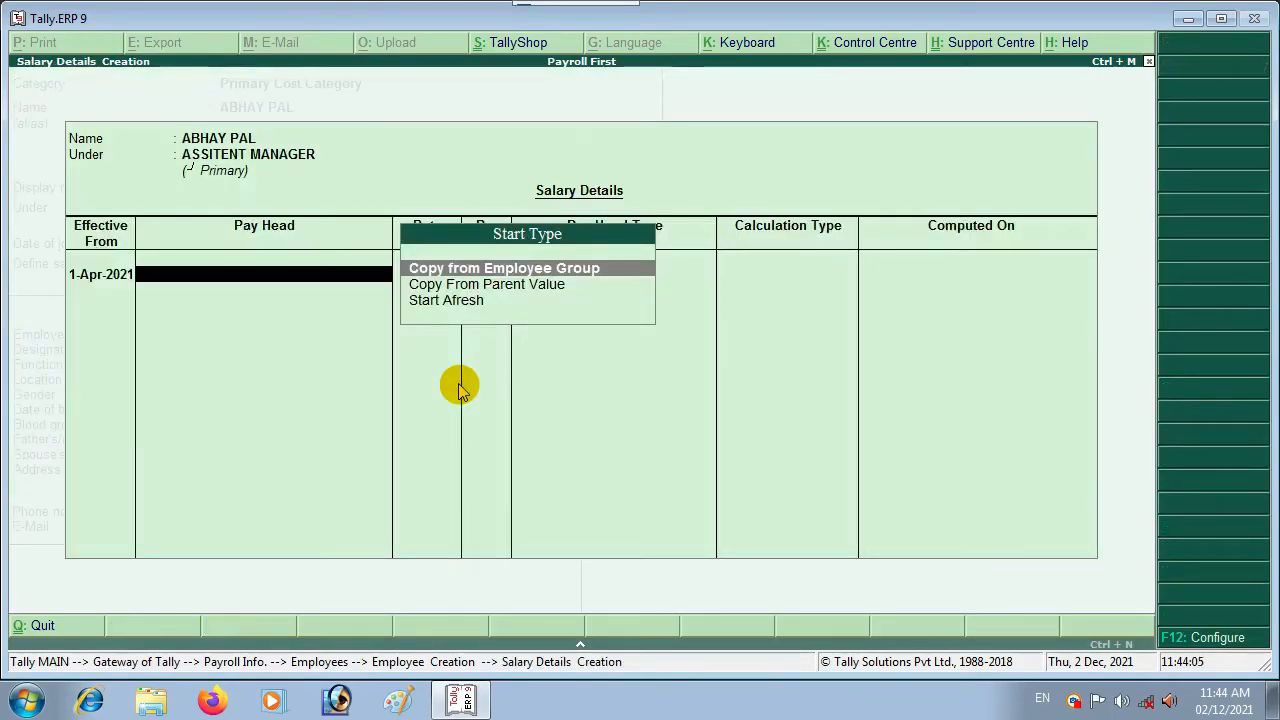
key(Return)
key(Down)
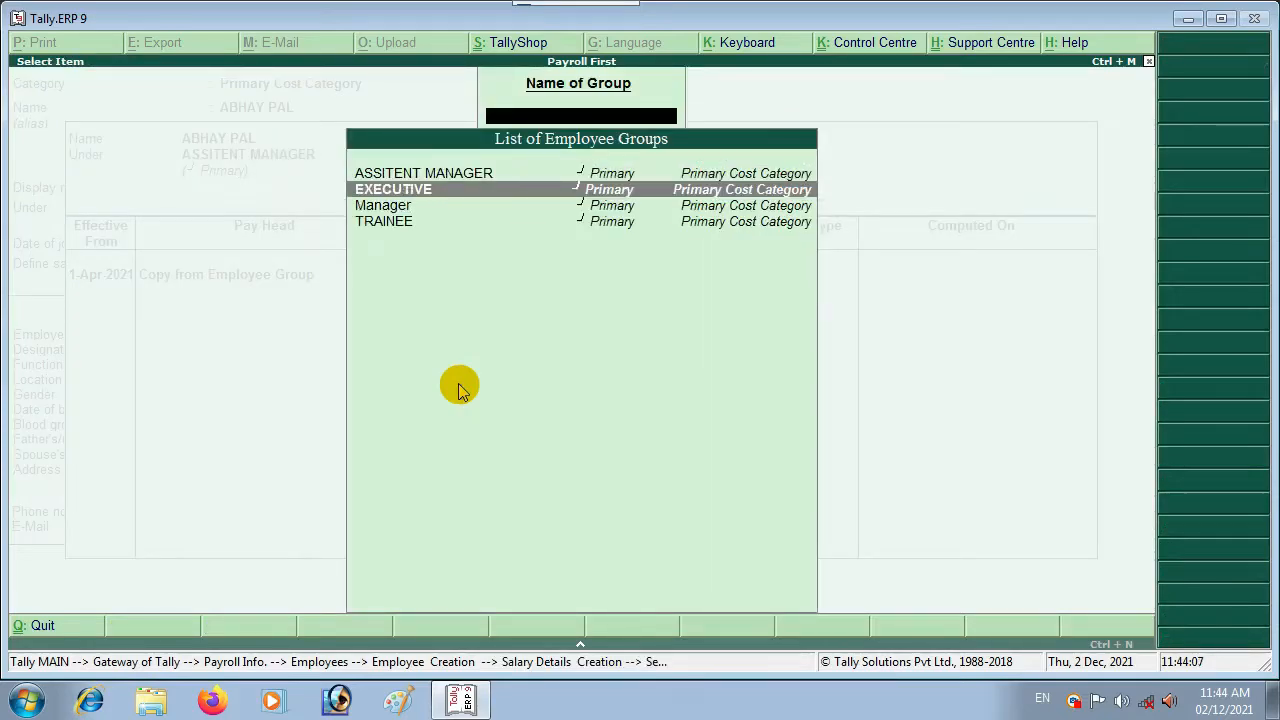
key(Up)
key(Return)
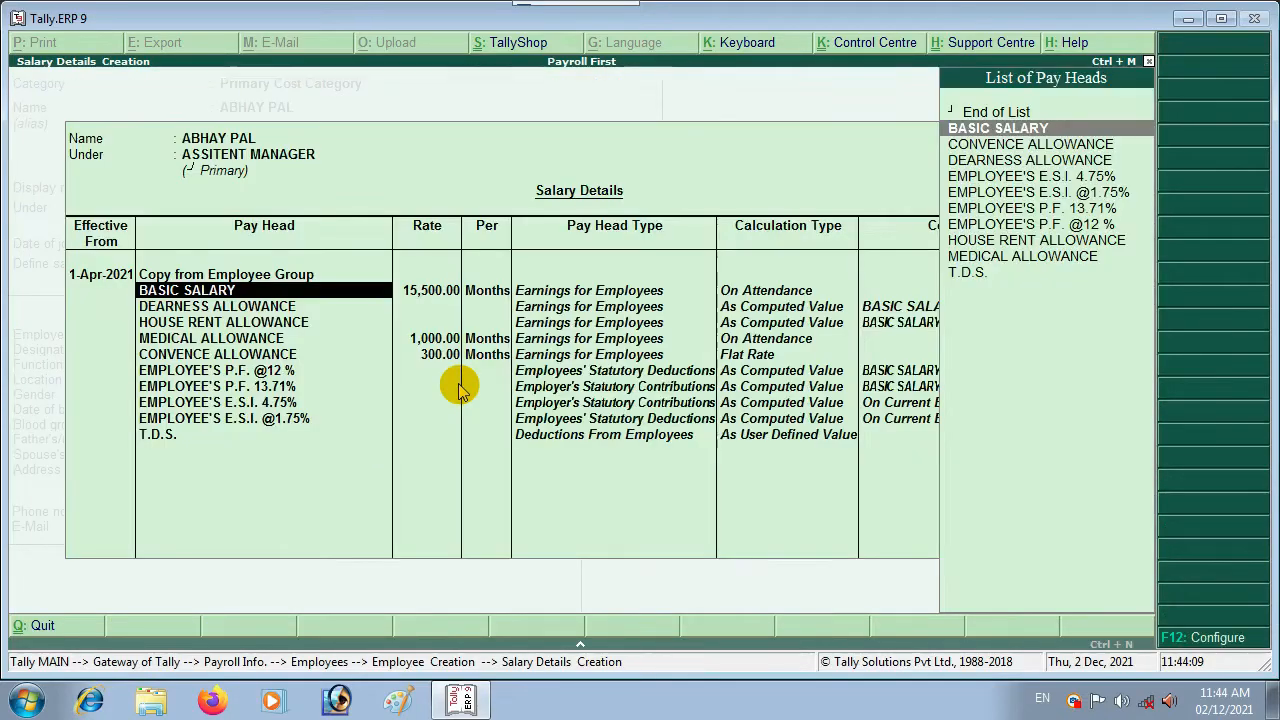
key(ctrl+a)
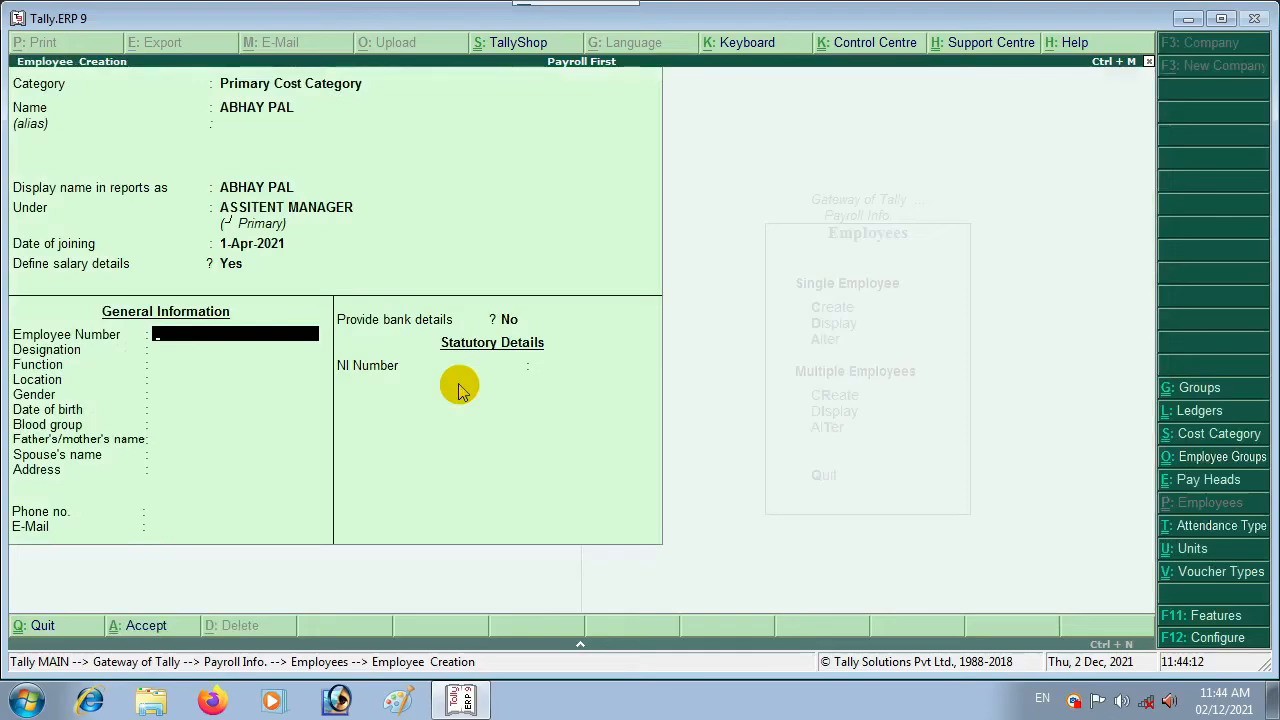
key(ctrl+a)
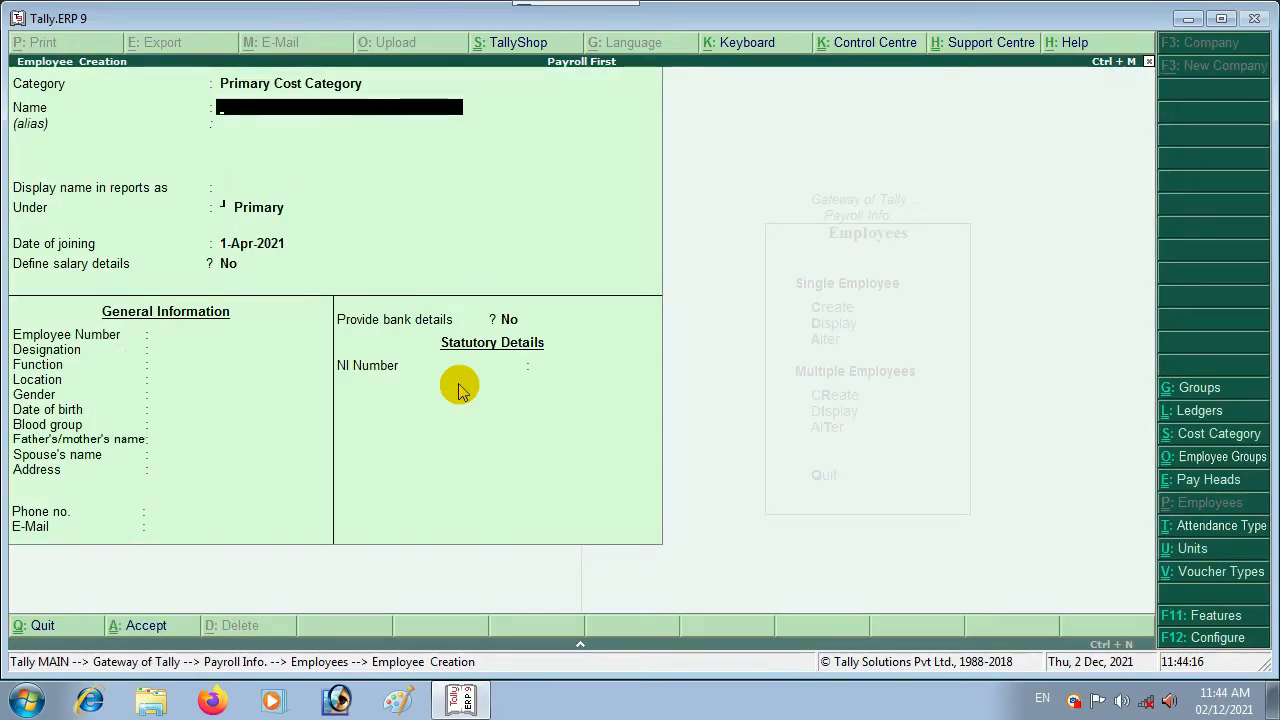
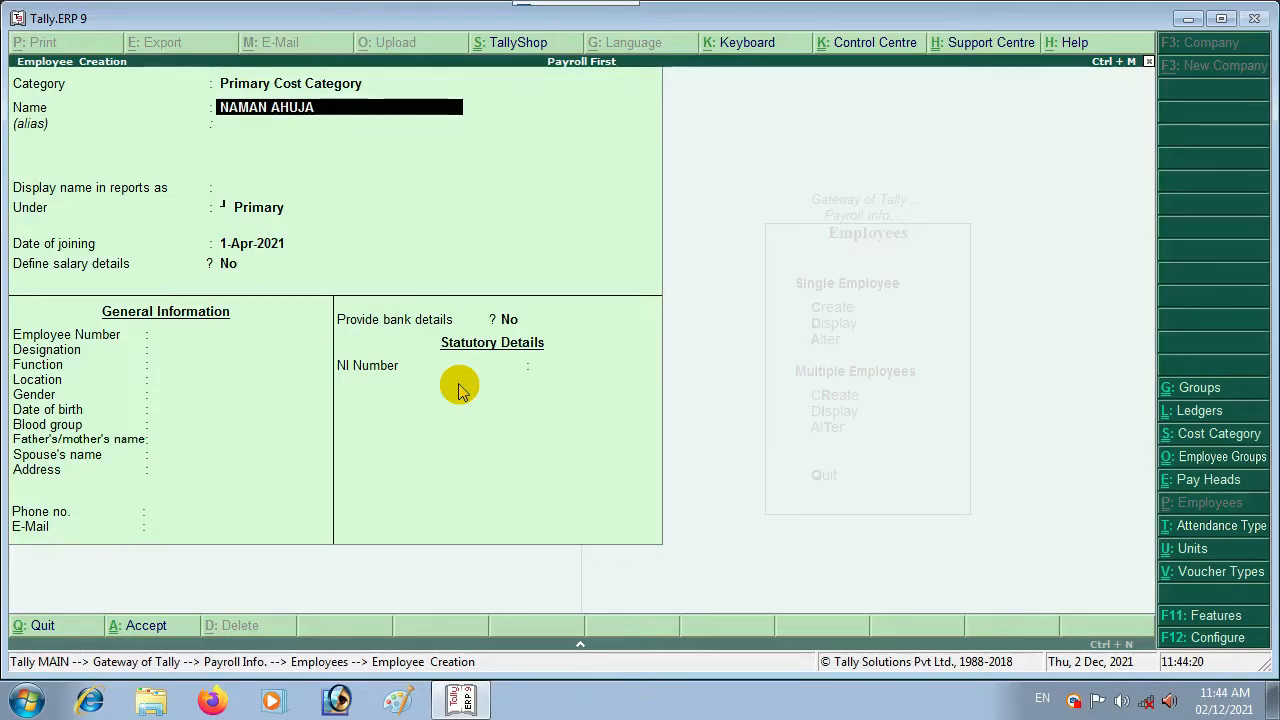
Step: Enter the employee's name under EXECUTIVE, copy the EXECUTIVE group's pay heads, and save the employee
key(Return)
key(Return)
key(Return)
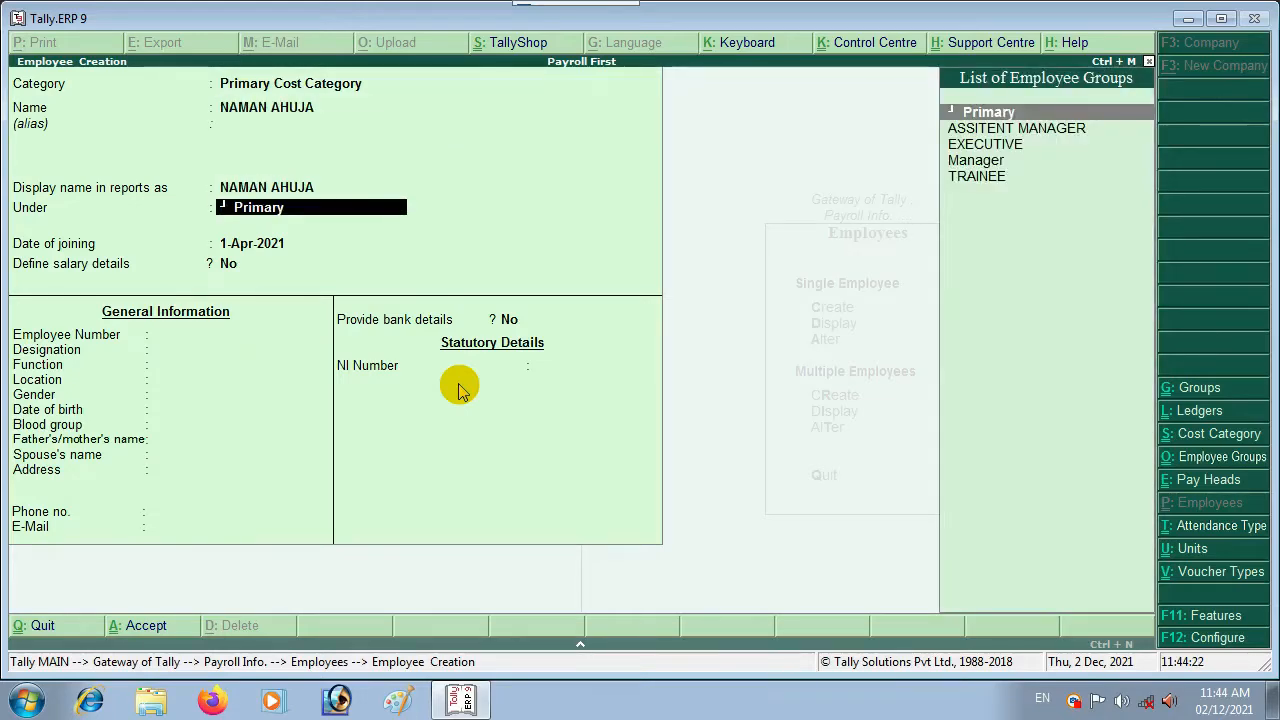
key(Down)
key(Down)
key(Return)
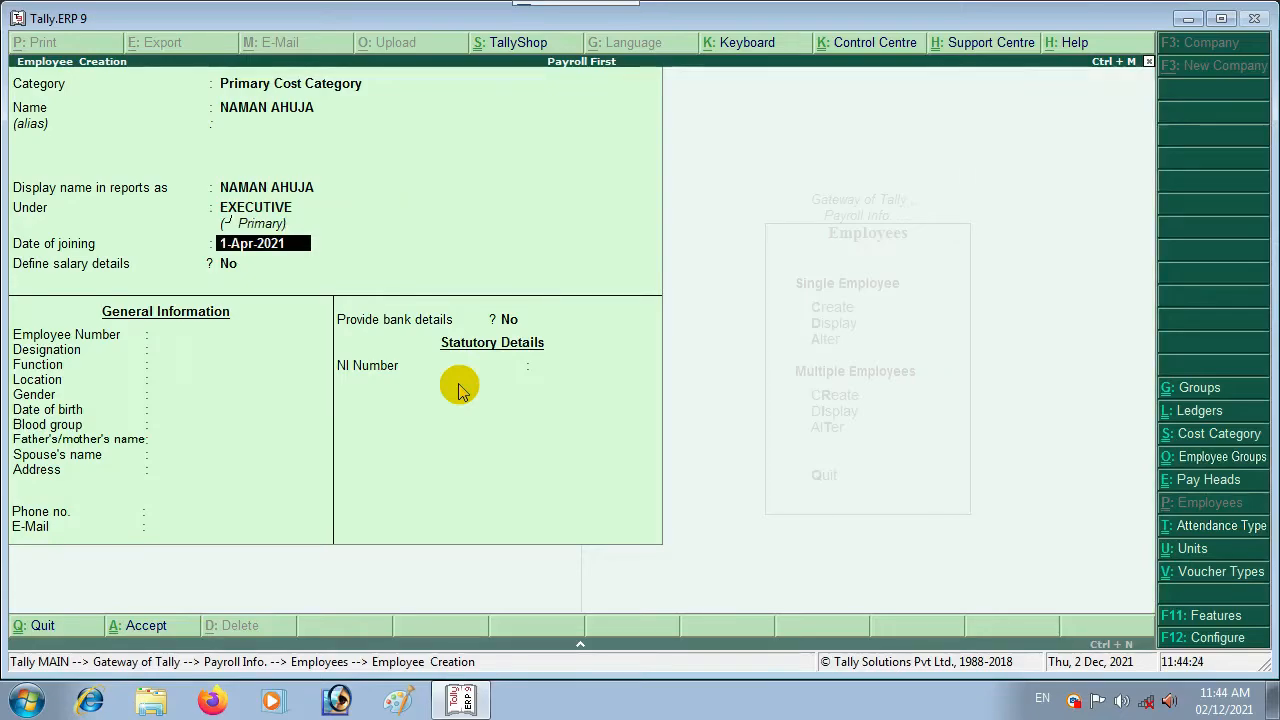
key(Return)
key(y)
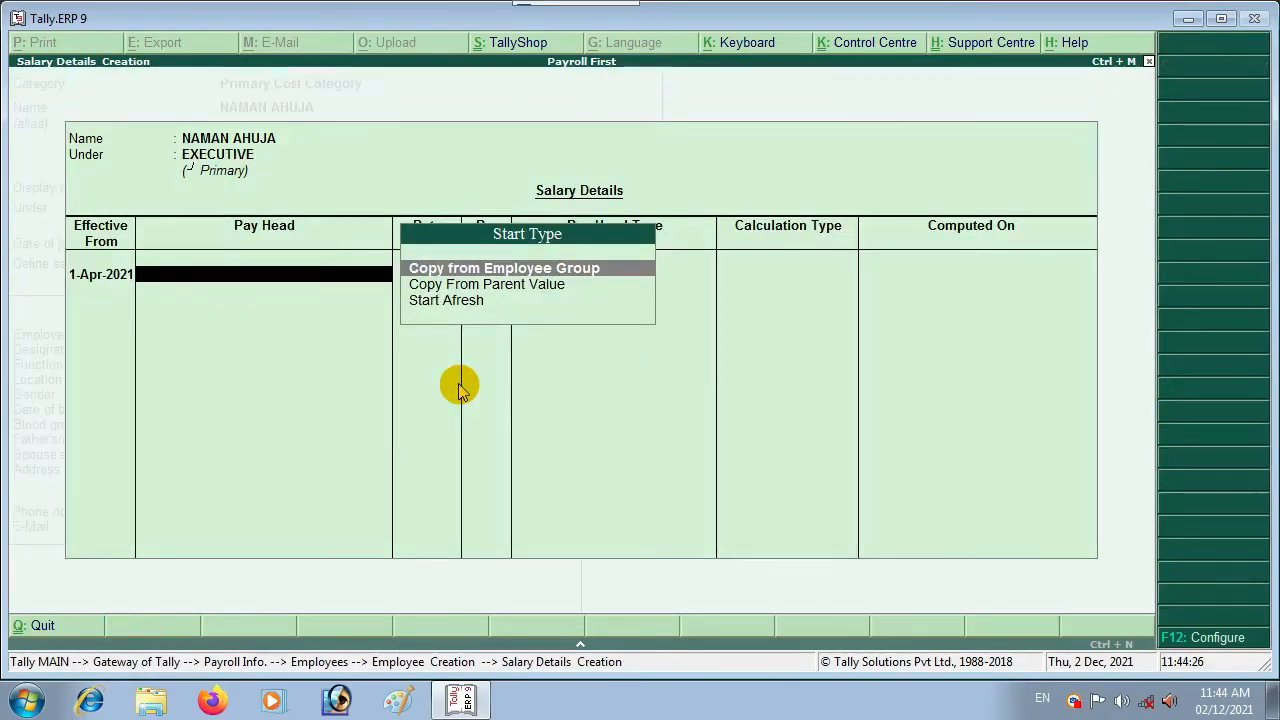
key(Return)
key(Down)
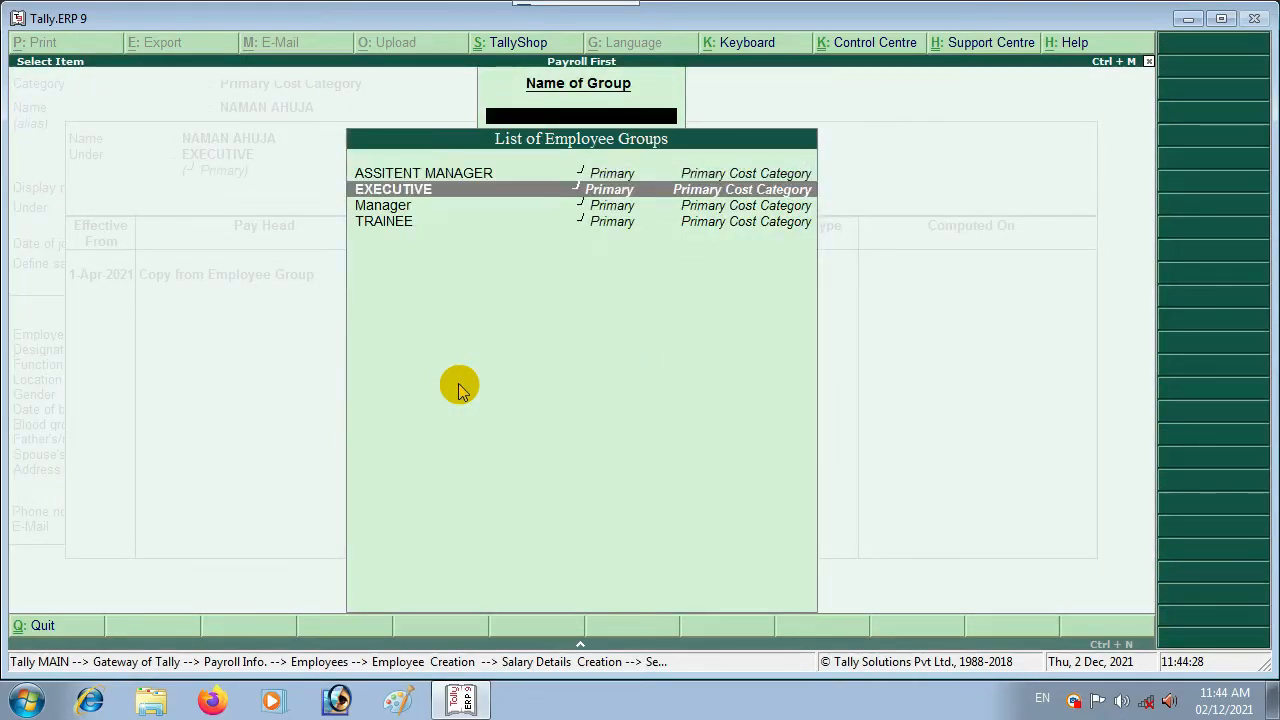
key(Return)
key(ctrl+a)
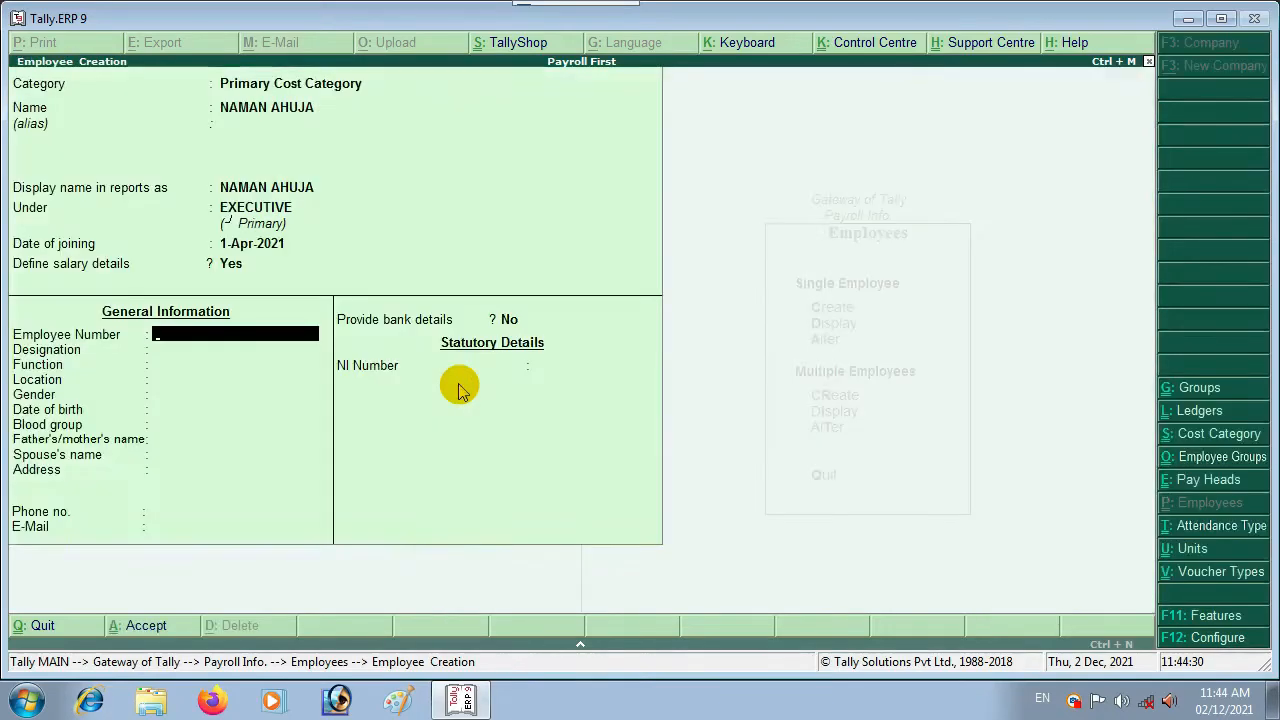
key(ctrl+a)
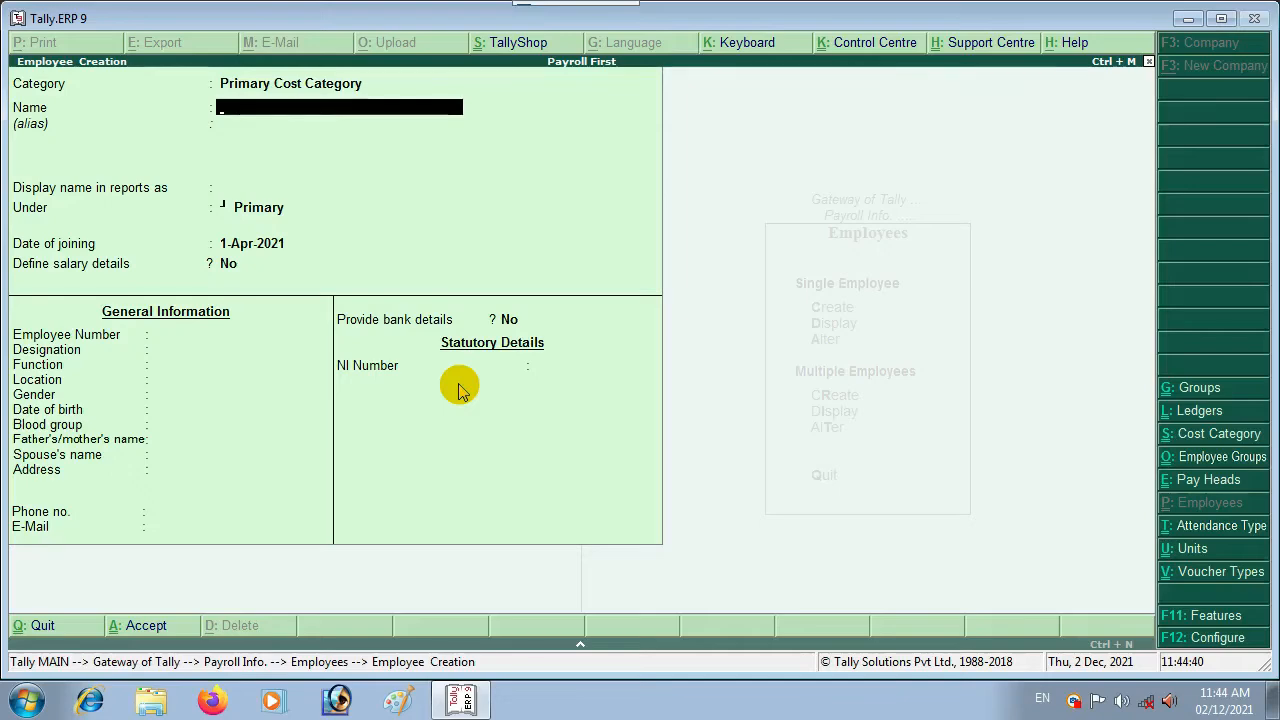
Step: Begin an employee under the default group copying TRAINEE salary details, then discard the form
text(ISHANT)
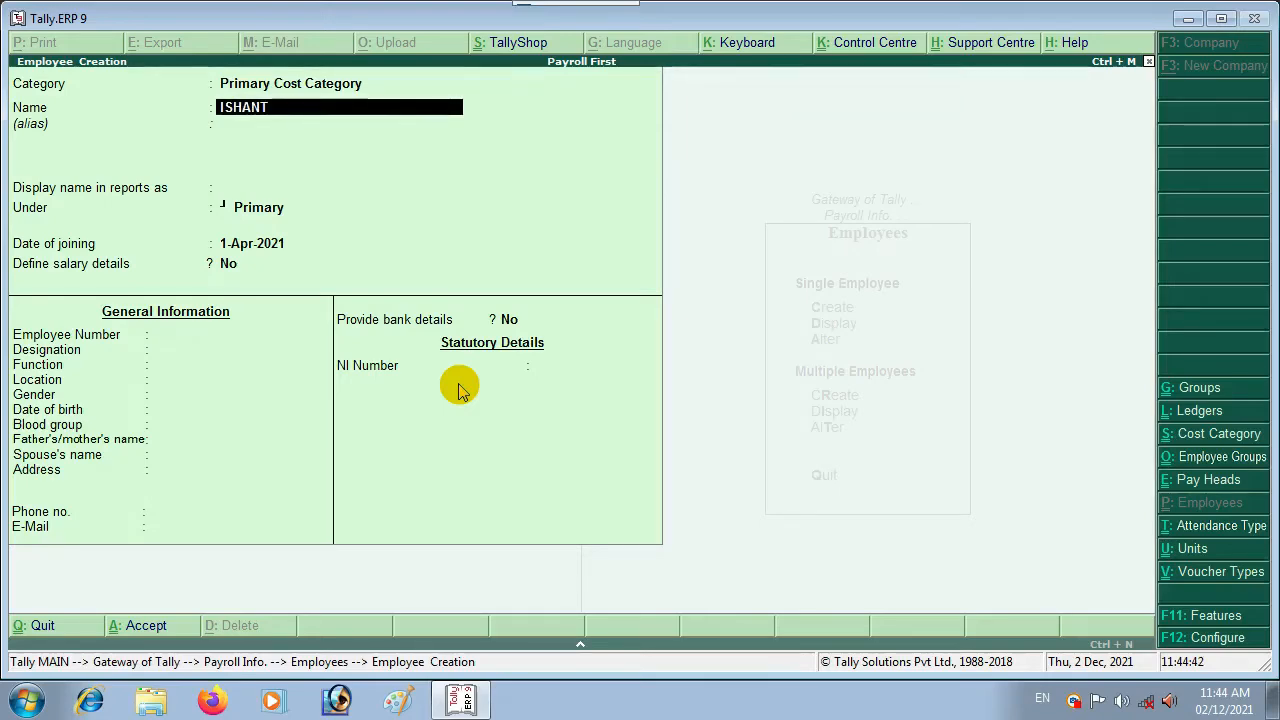
key(Return)
key(Return)
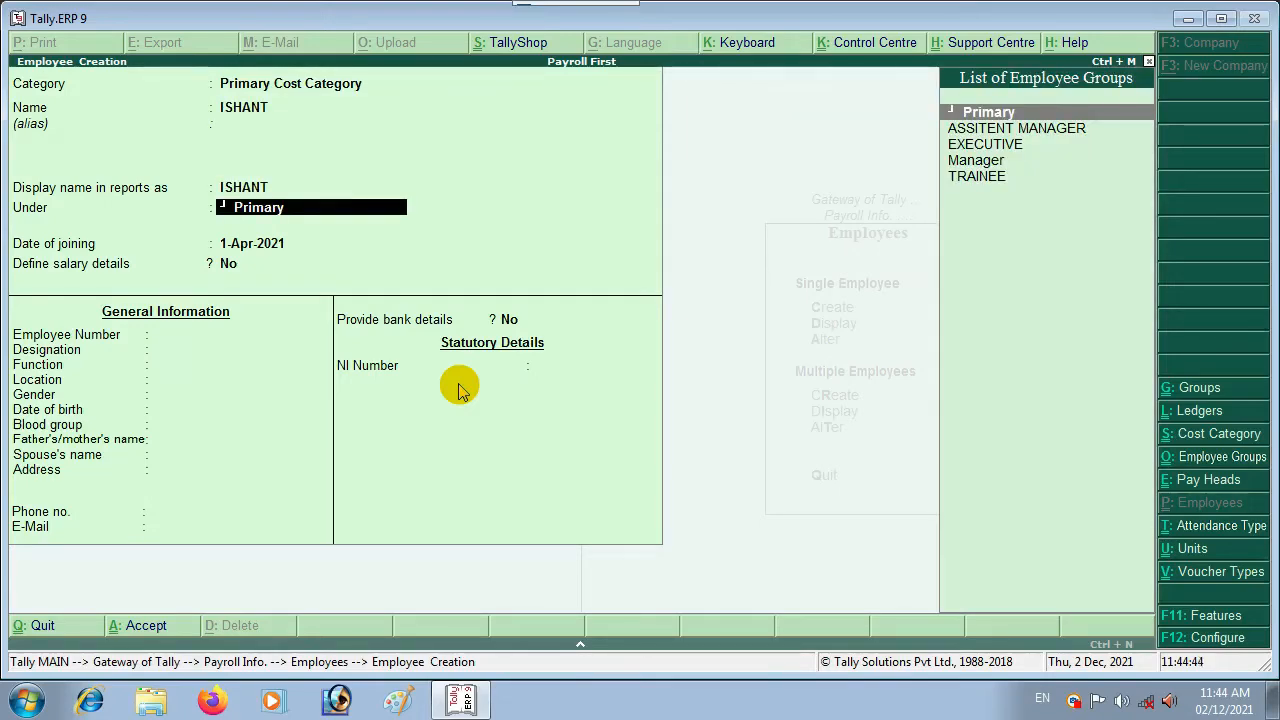
key(Return)
key(Return)
key(y)
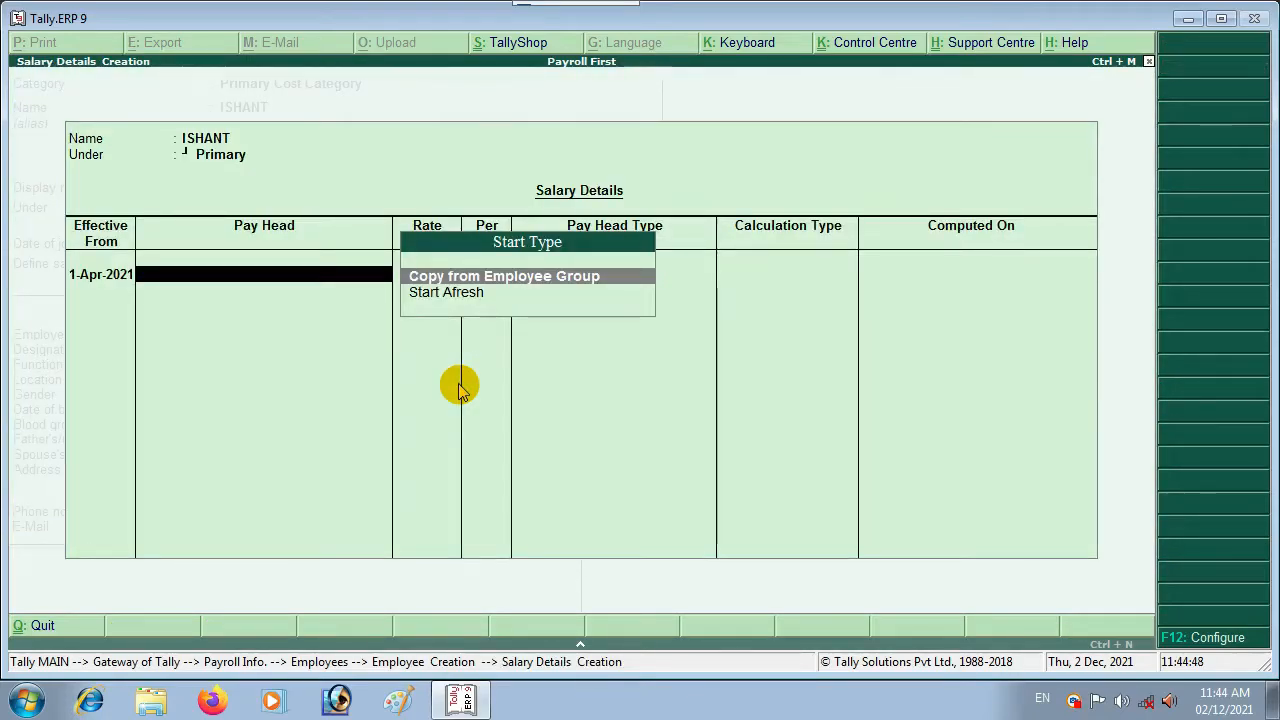
key(Return)
key(Down)
key(Down)
key(Down)
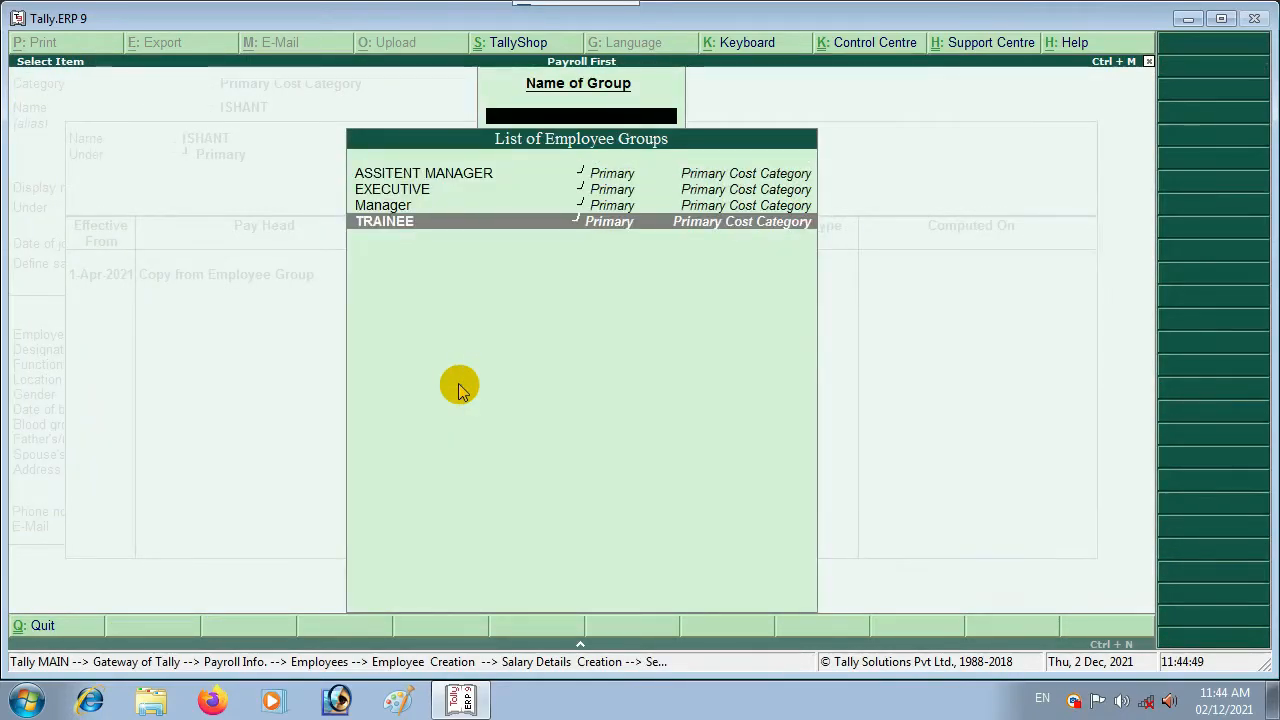
key(Return)
key(Escape)
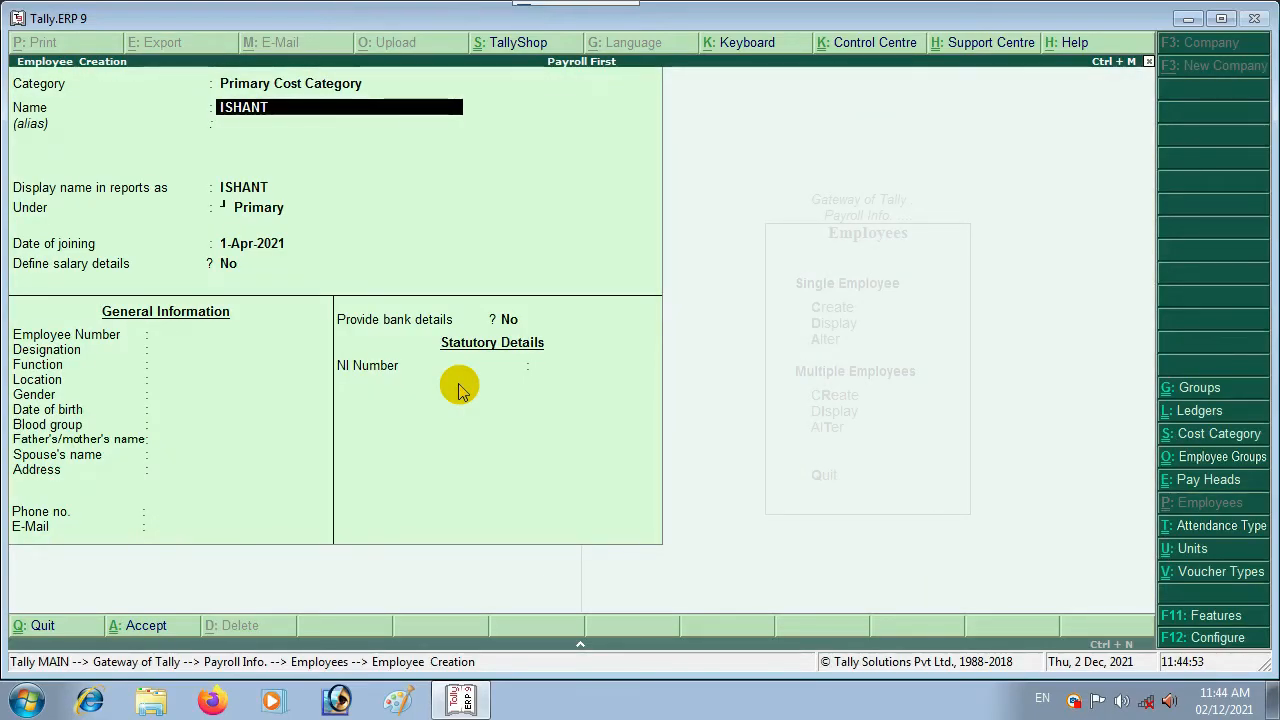
key(Escape)
key(Escape)
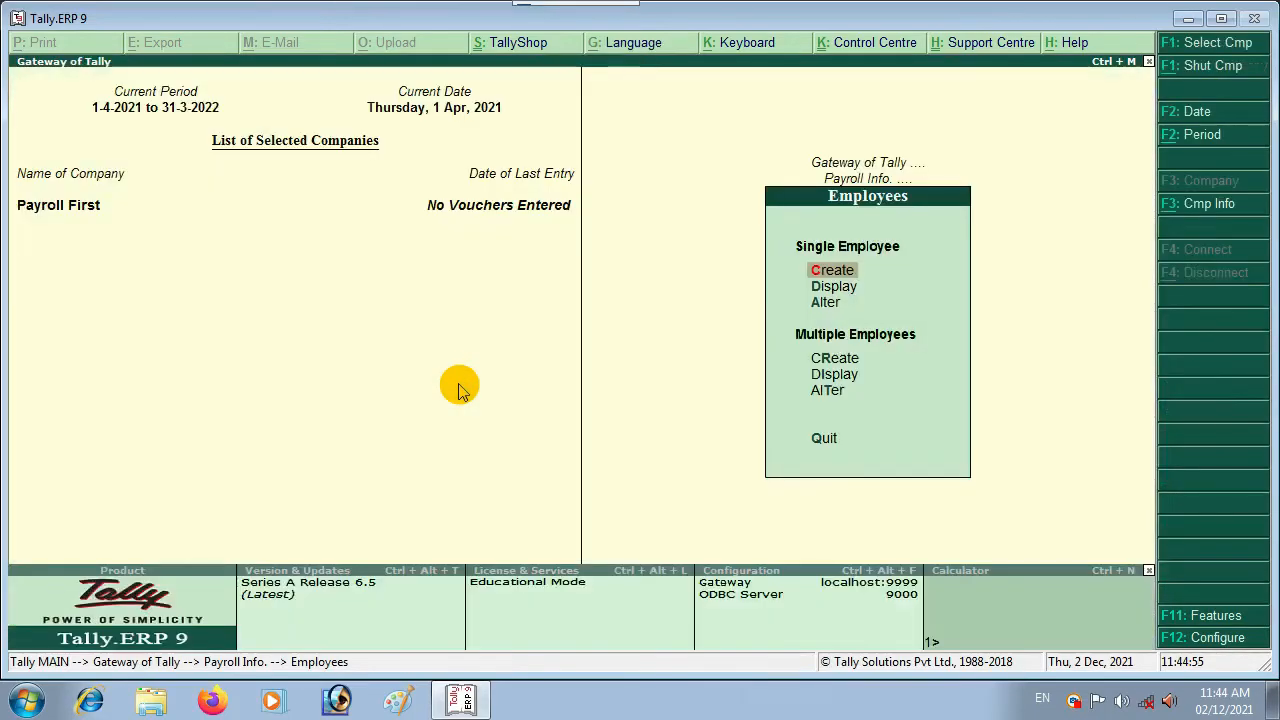
Step: Check the list of existing employees and reopen a fresh employee creation form
key(Down)
key(Return)
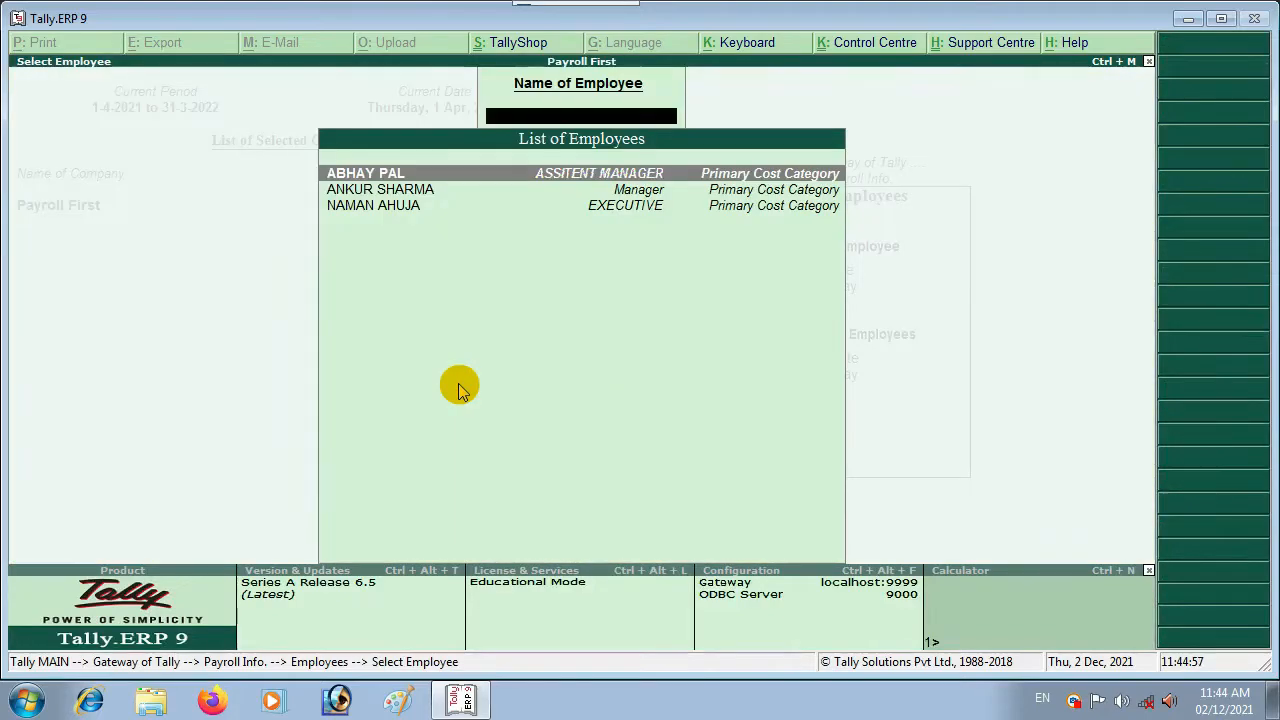
key(Escape)
key(Up)
key(Up)
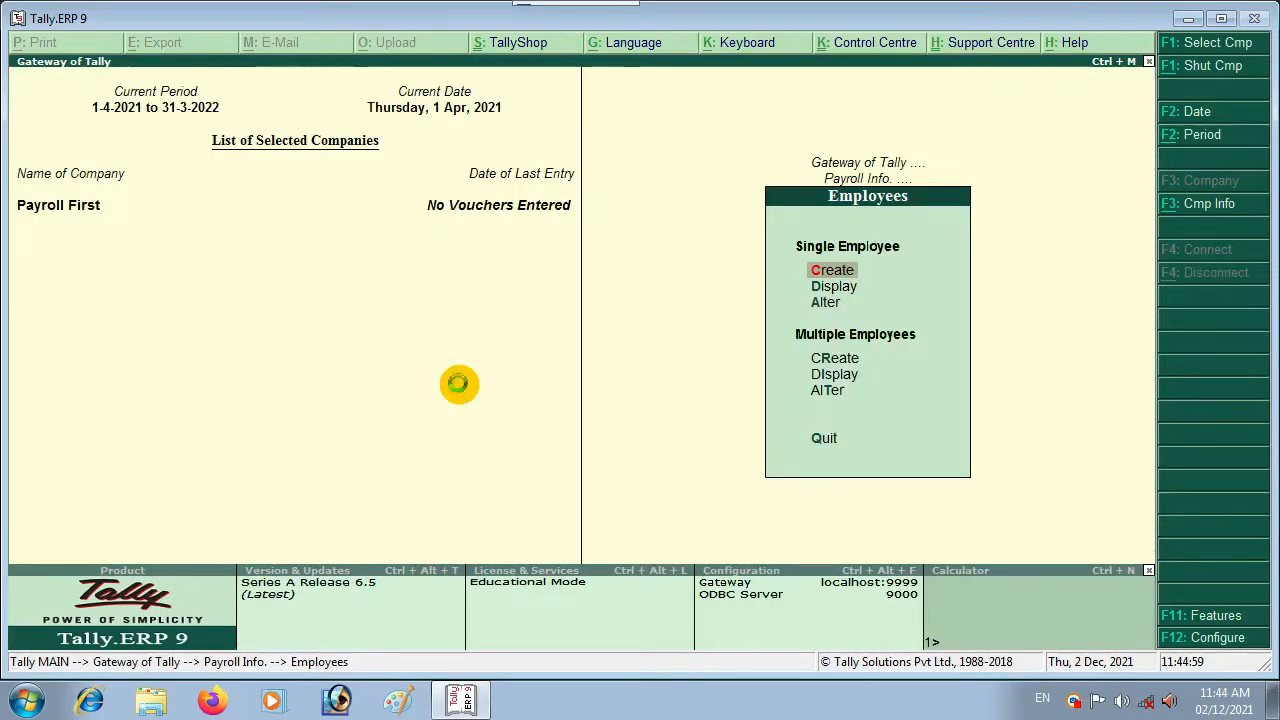
key(Return)
Step: Enter the employee's name and place them in the TRAINEE group
text(ISHANT)
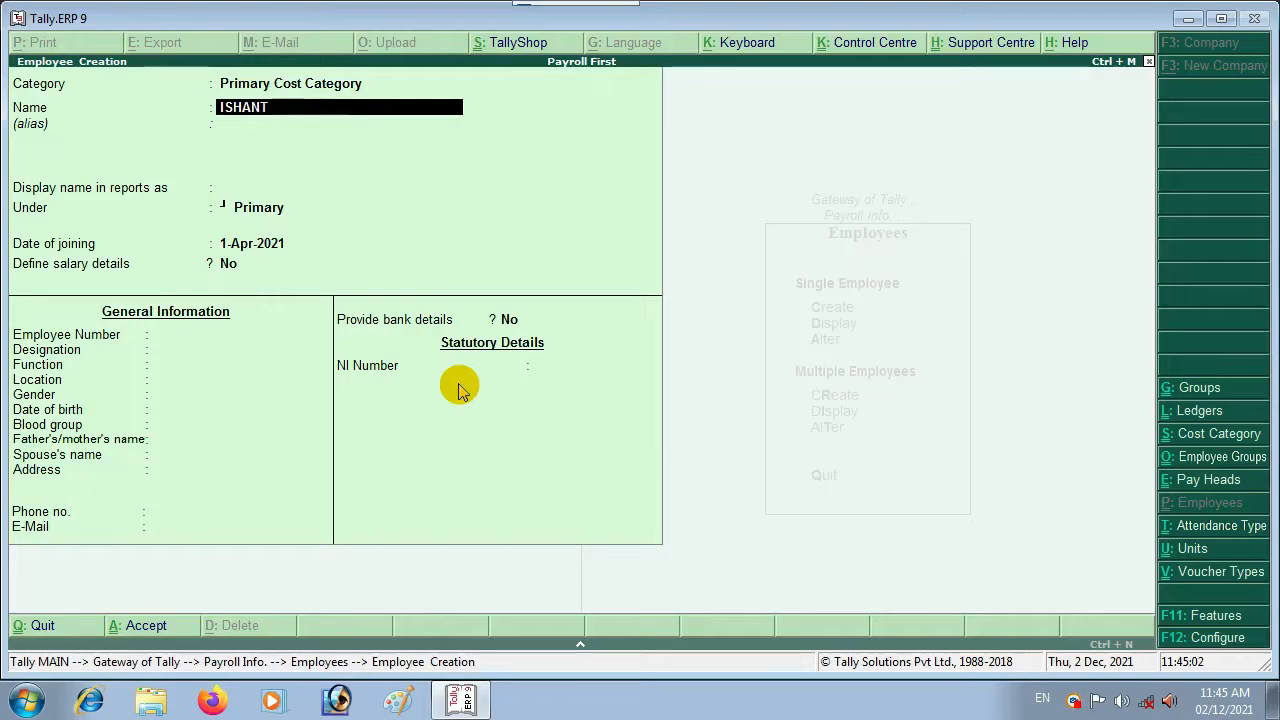
key(Return)
key(Return)
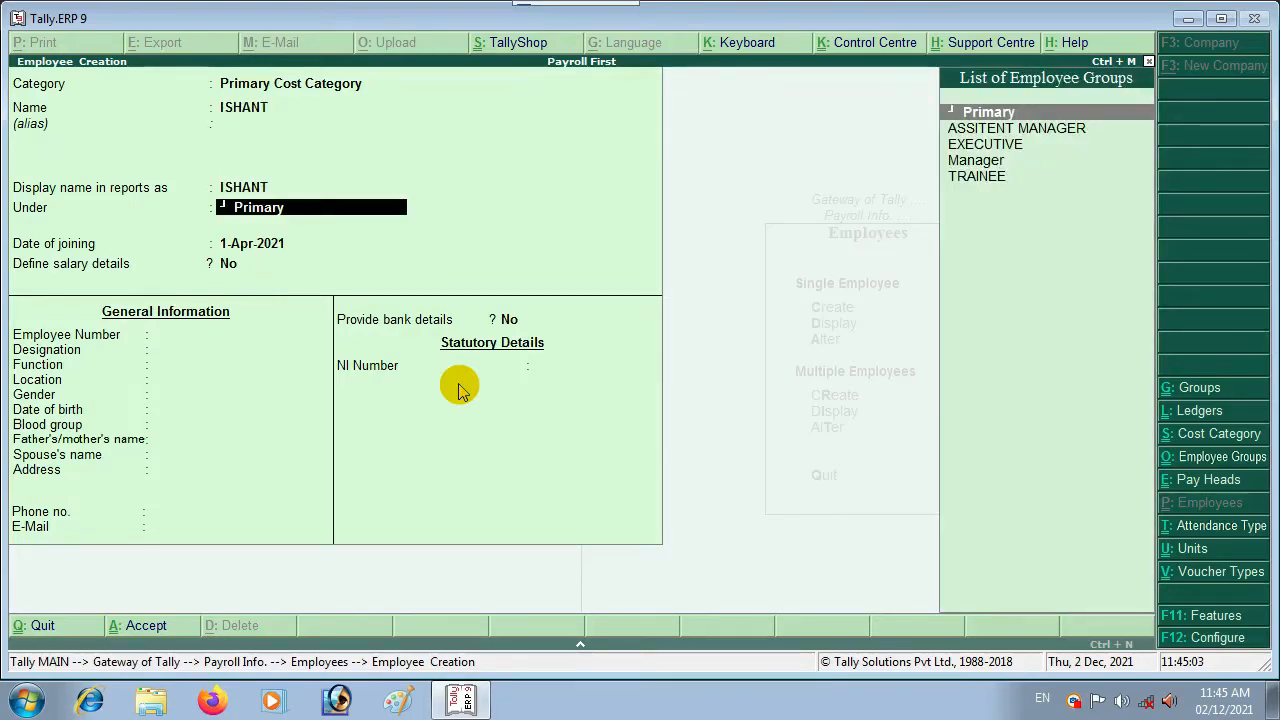
key(Down)
key(Down)
key(Down)
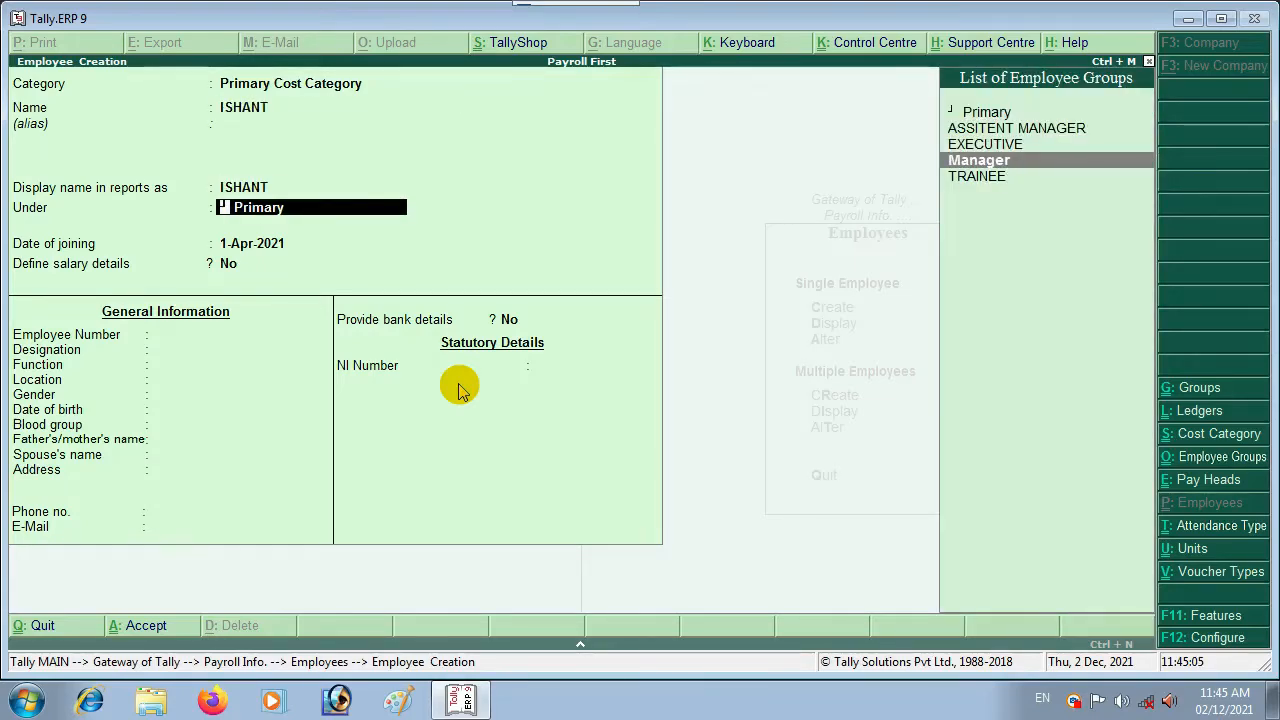
key(Down)
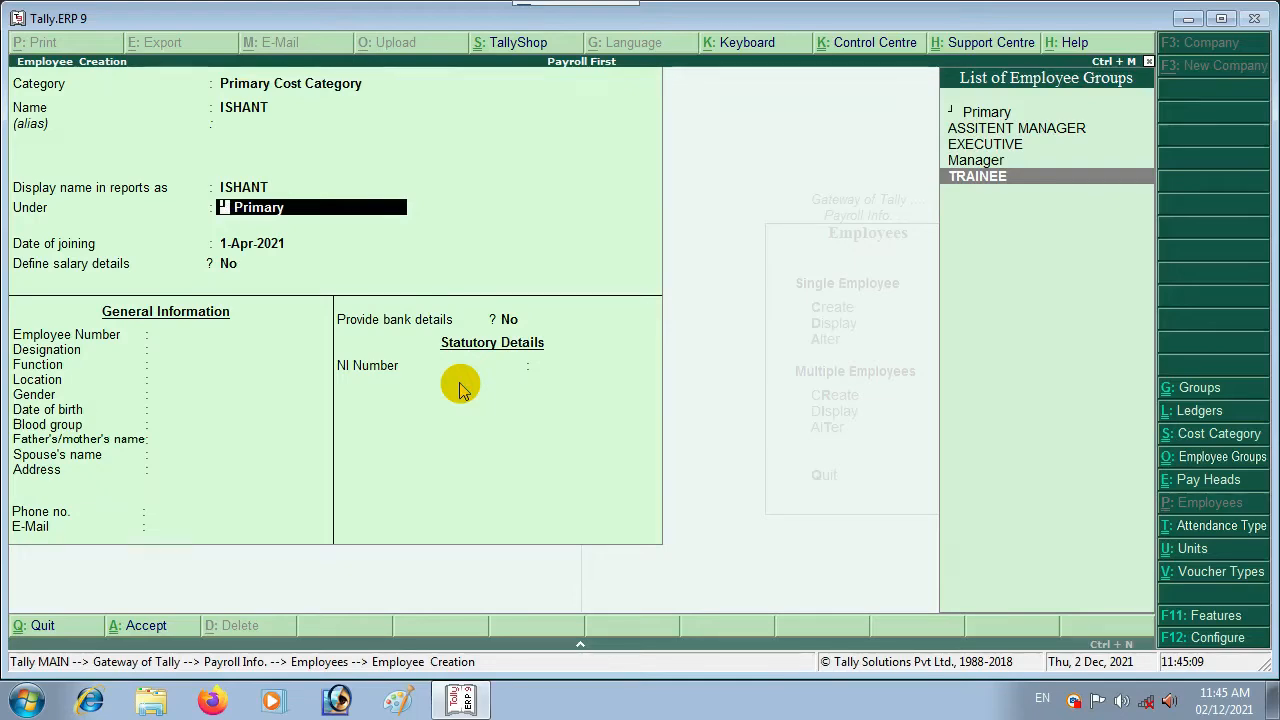
key(Return)
key(Return)
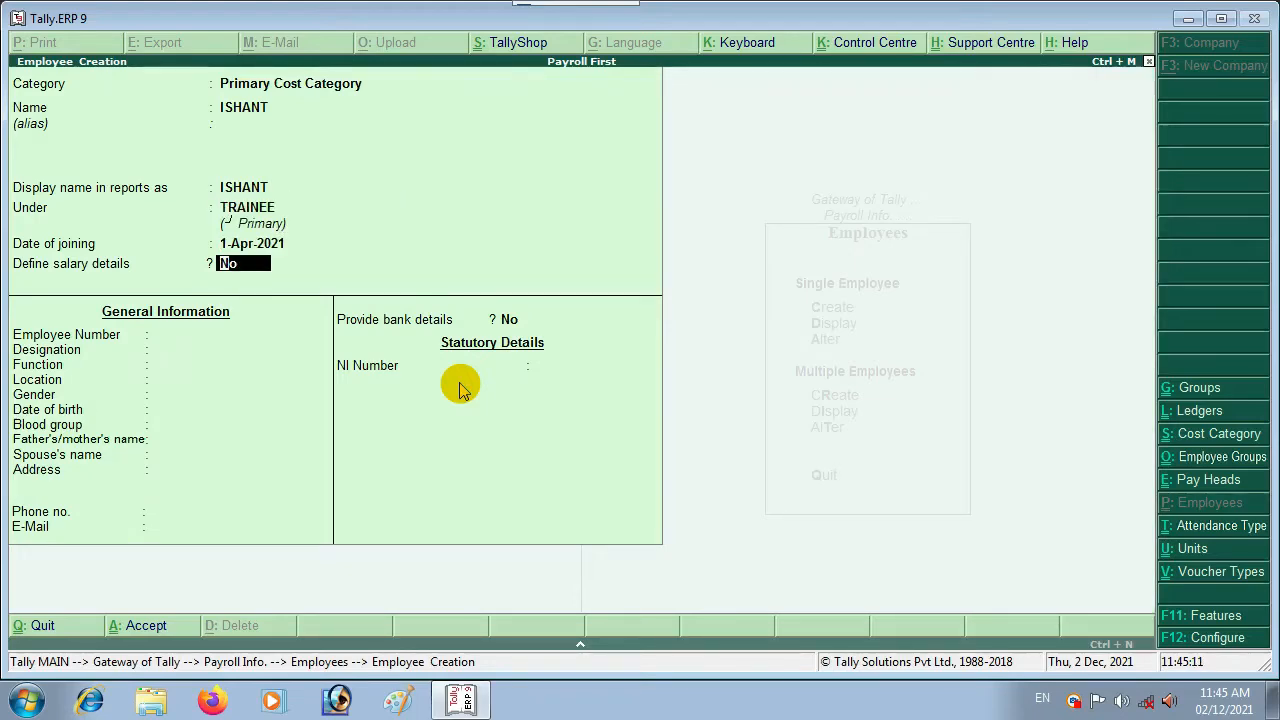
text(y)
key(Return)
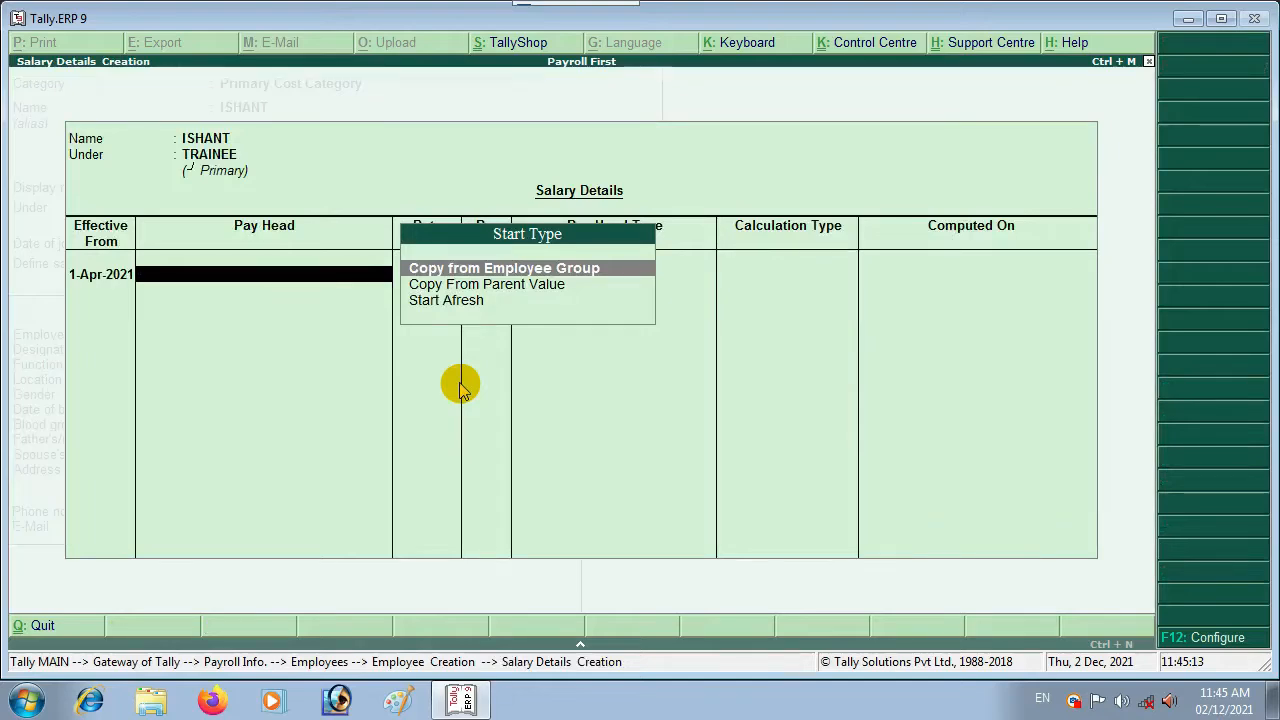
key(Return)
key(Down)
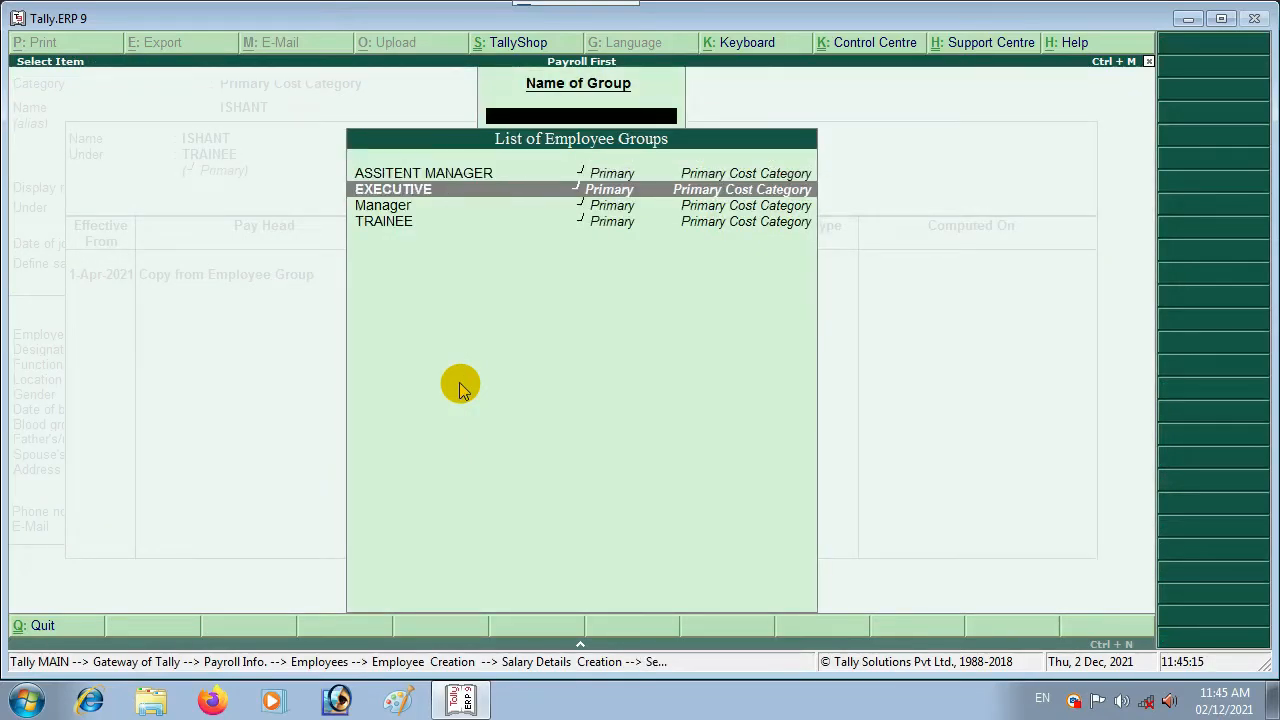
key(Down)
key(Down)
key(Return)
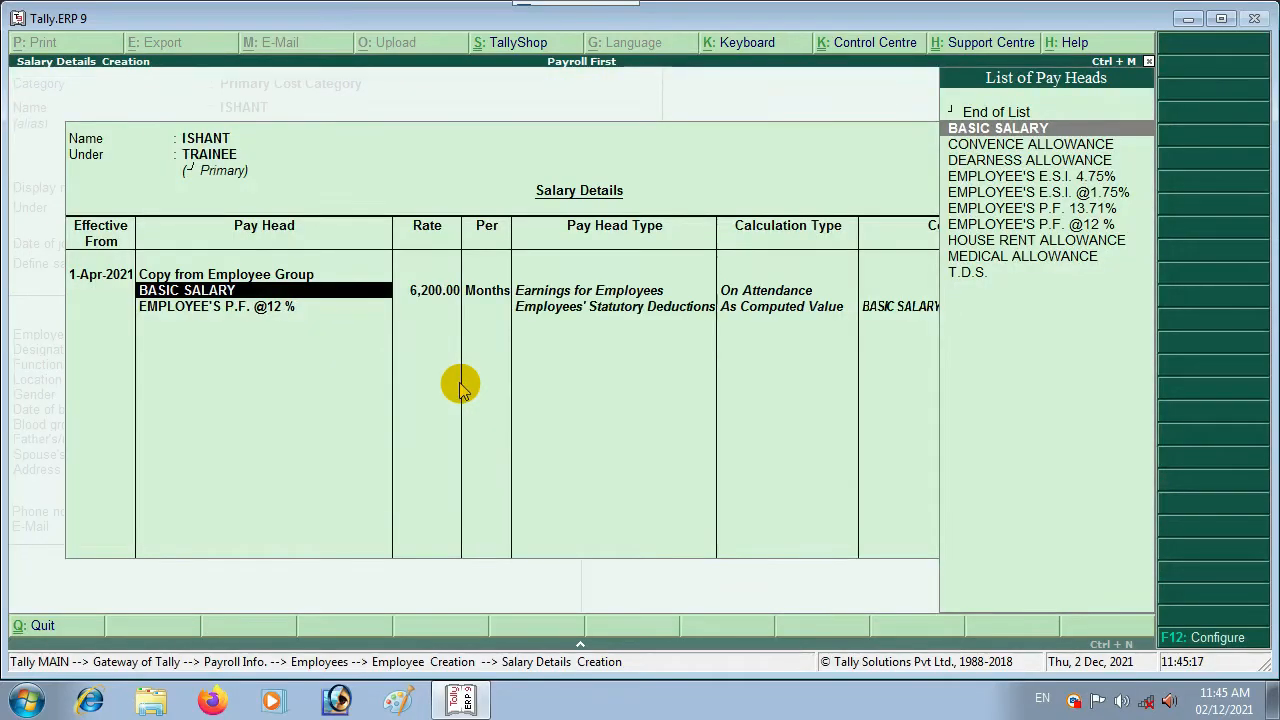
key(Return)
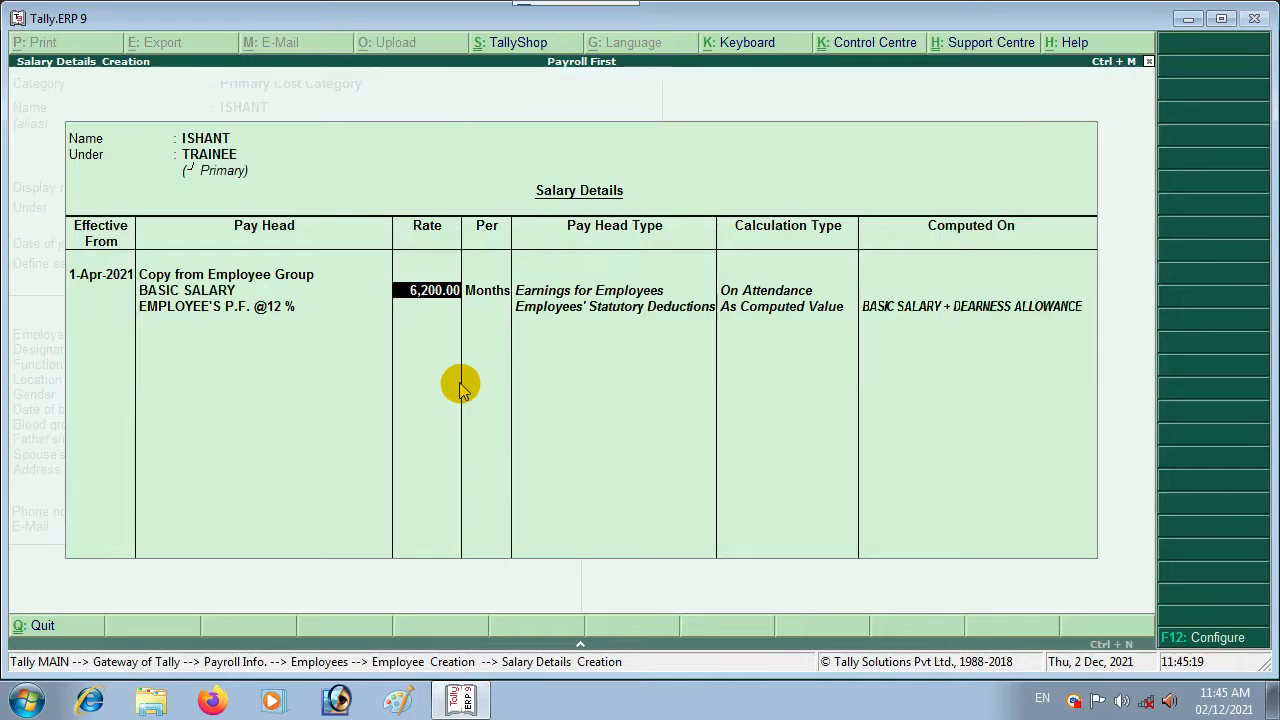
key(Escape)
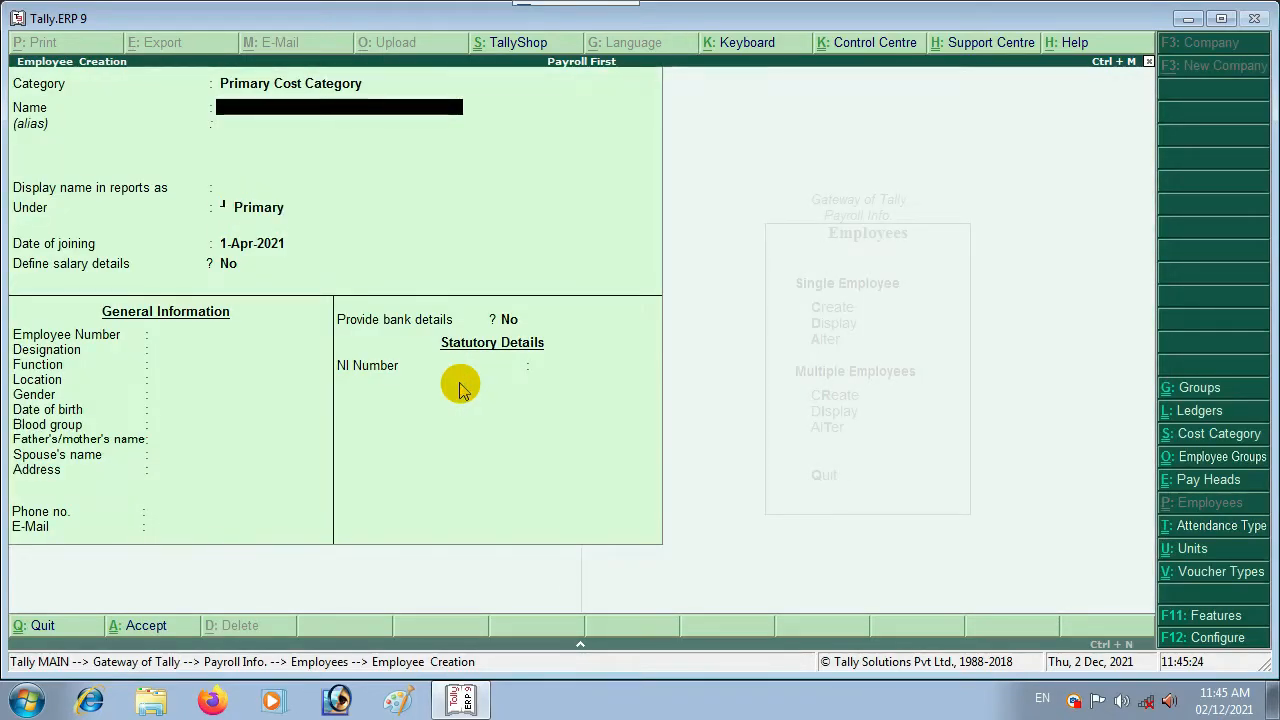
key(Escape)
Step: Quit Employee Creation and review the list of employees created so far
key(y)
key(Down)
key(Return)
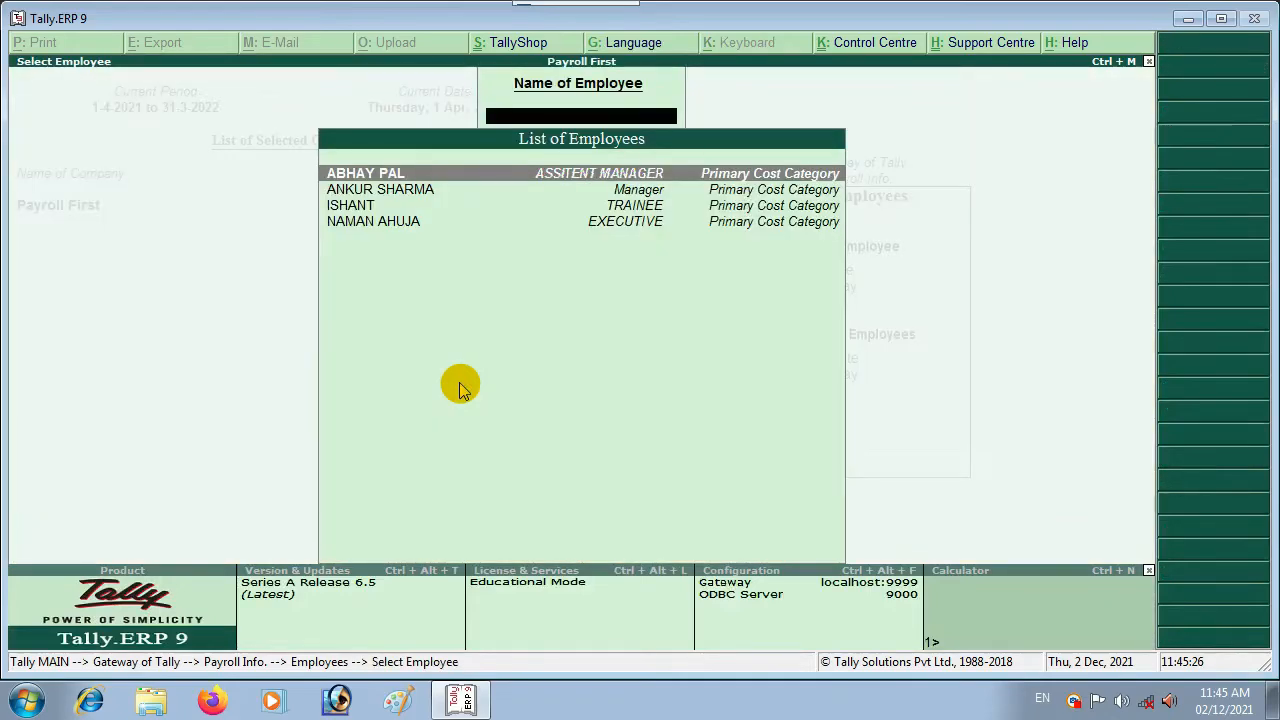
key(Down)
key(Down)
key(Up)
key(Up)
key(Down)
key(Escape)
Step: Display the list of employee groups, then close it
key(Escape)
key(Up)
key(Return)
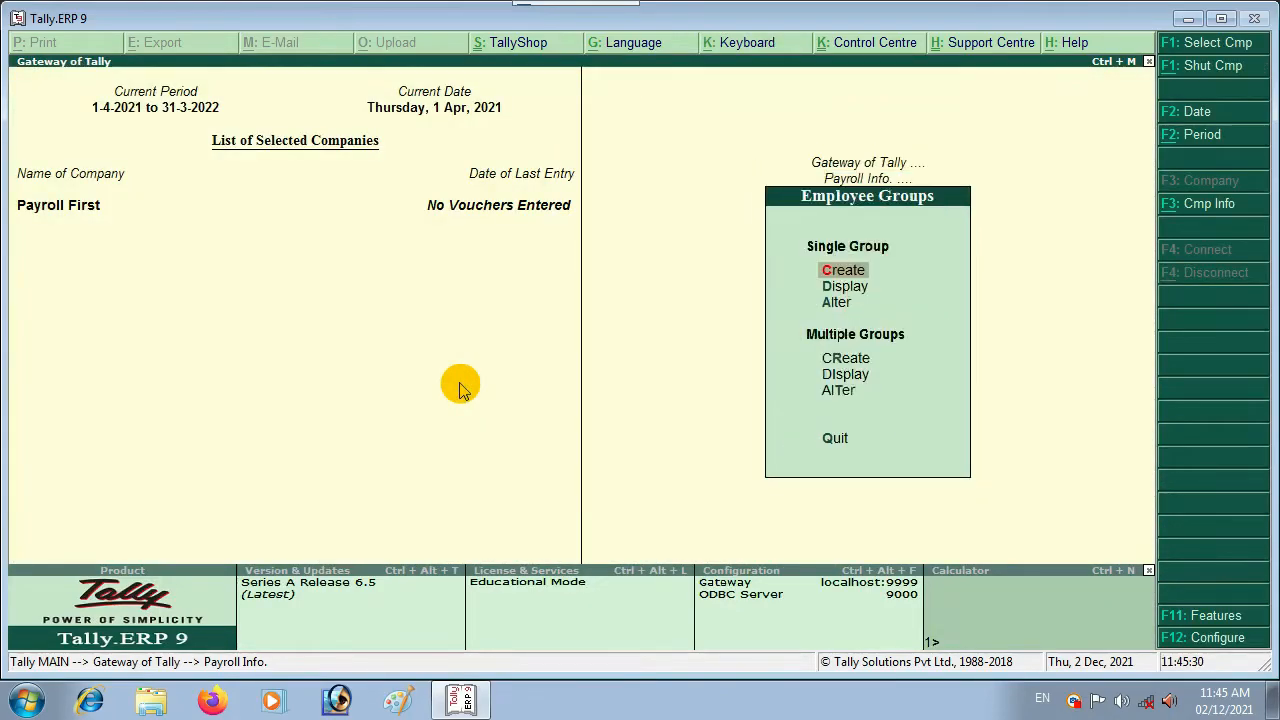
key(Down)
key(Return)
key(Escape)
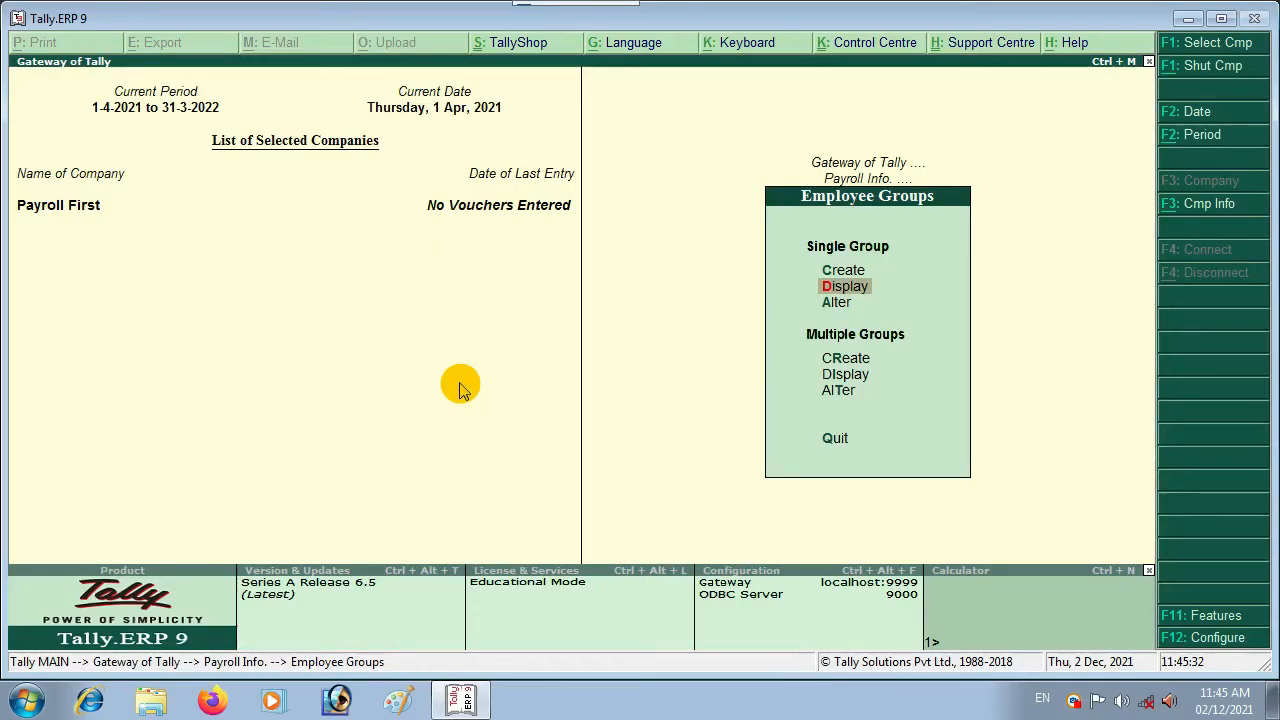
key(Escape)
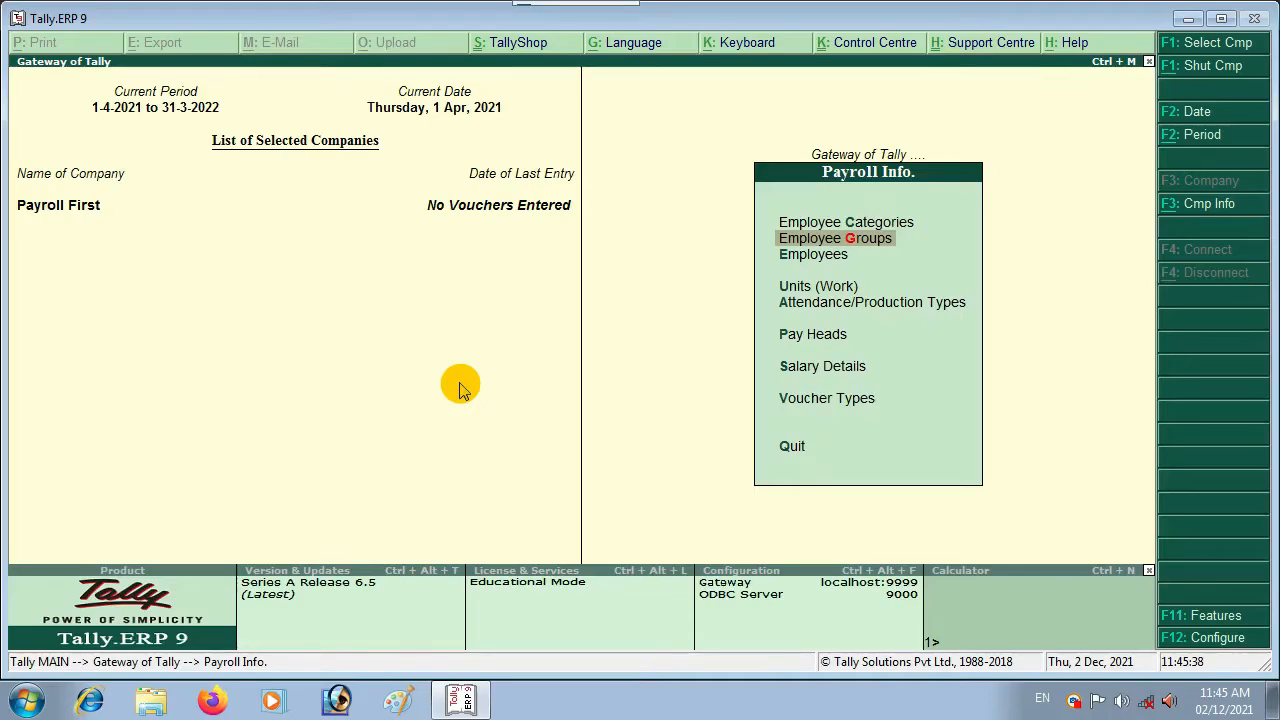
Step: Choose Voucher Types from the Payroll Info menu
key(Down)
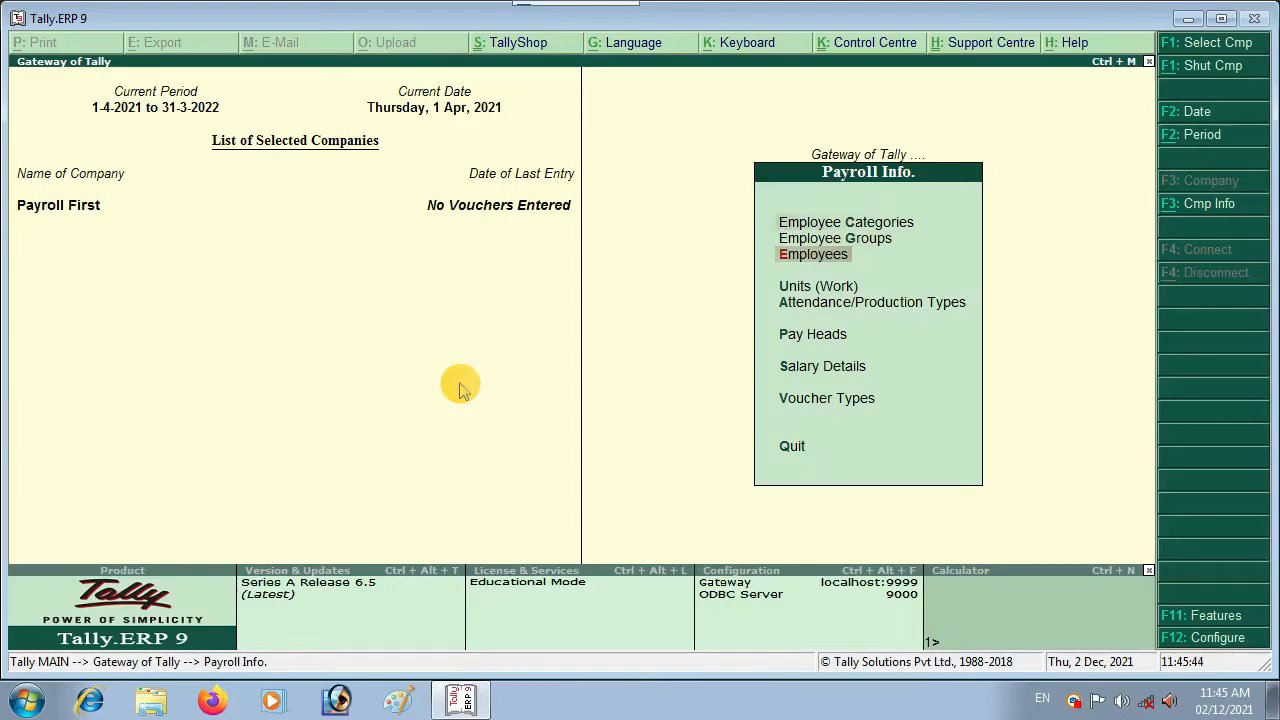
key(Up)
key(Up)
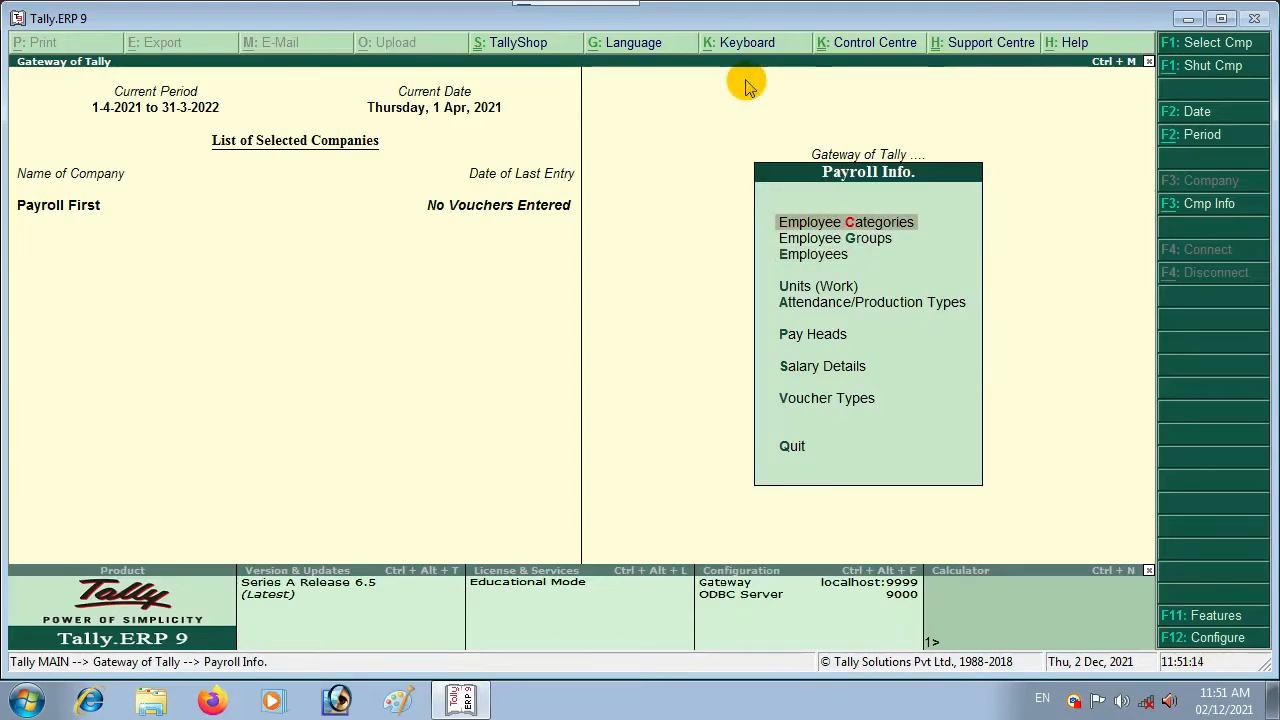
key(Down)
key(Down)
key(Down)
key(Down)
key(Down)
key(Up)
key(Up)
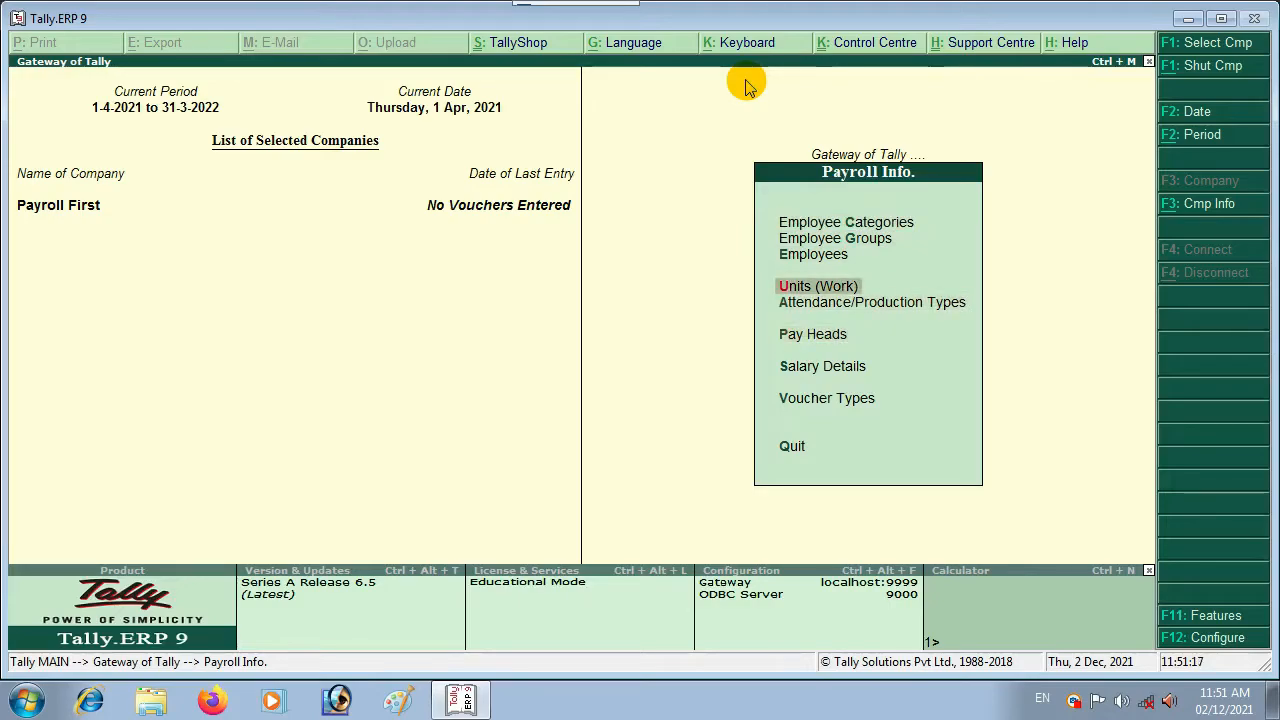
key(Down)
key(Down)
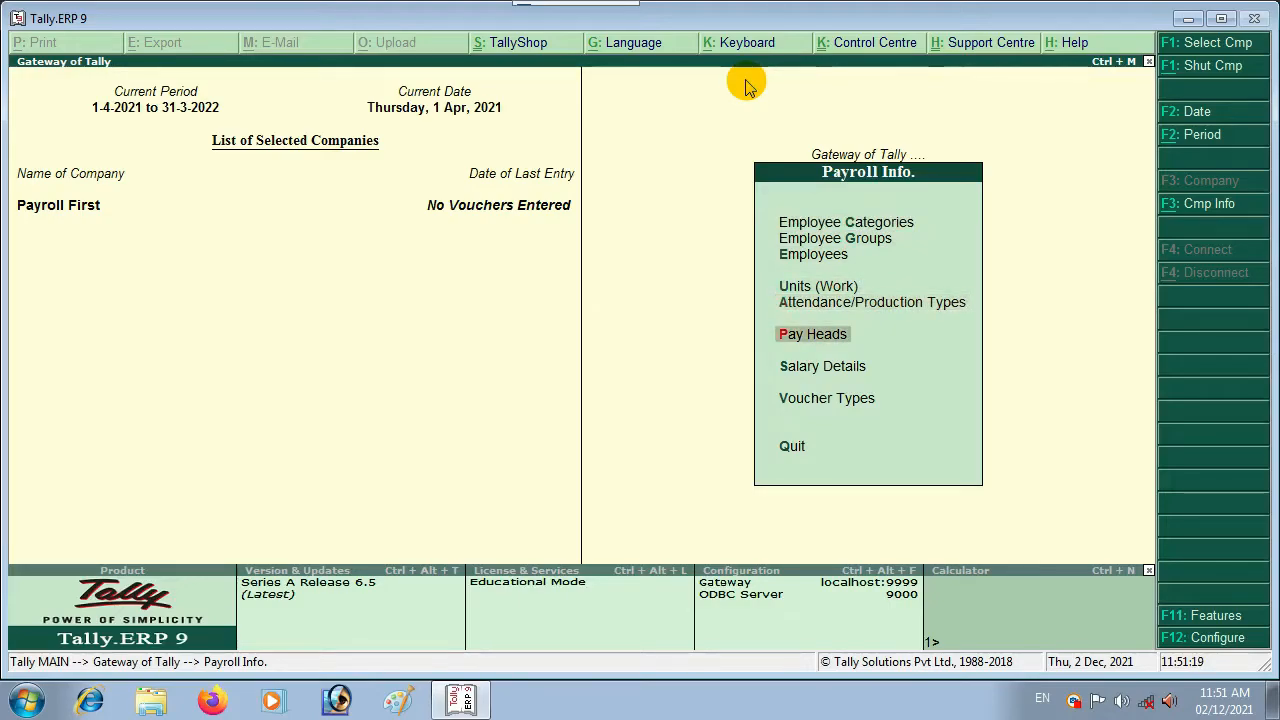
key(Up)
key(Up)
key(Up)
key(Up)
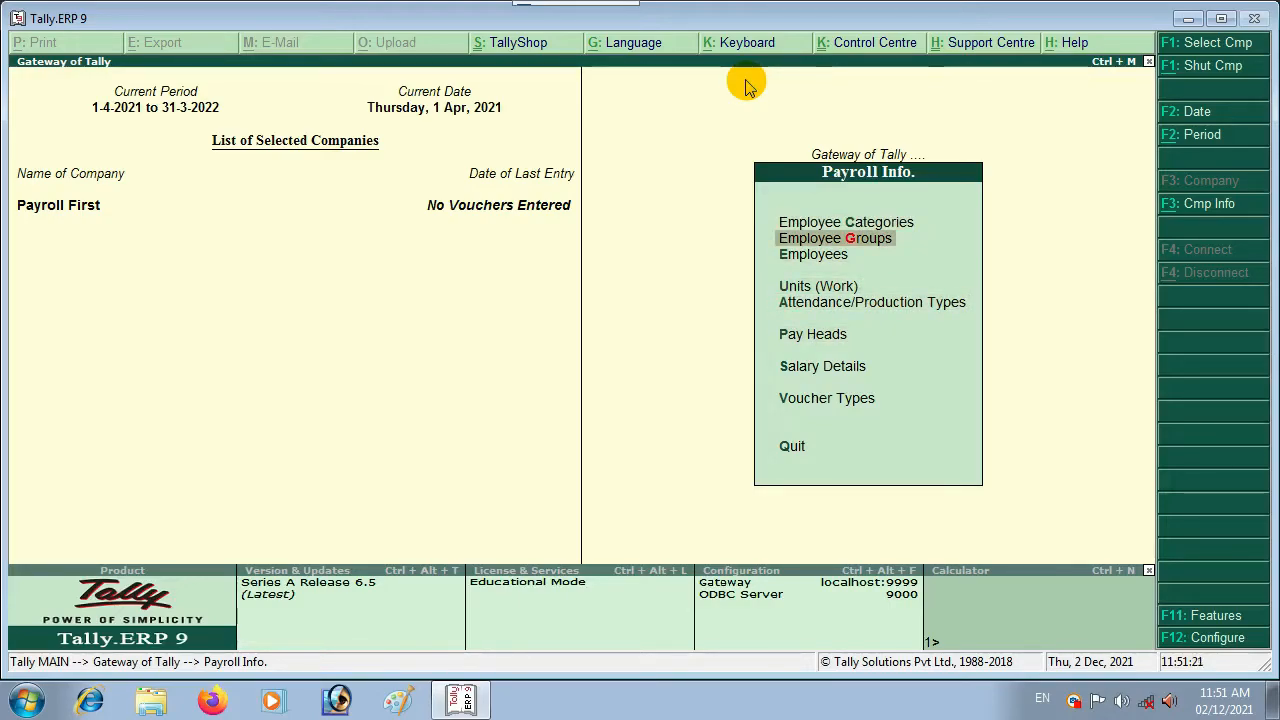
key(Down)
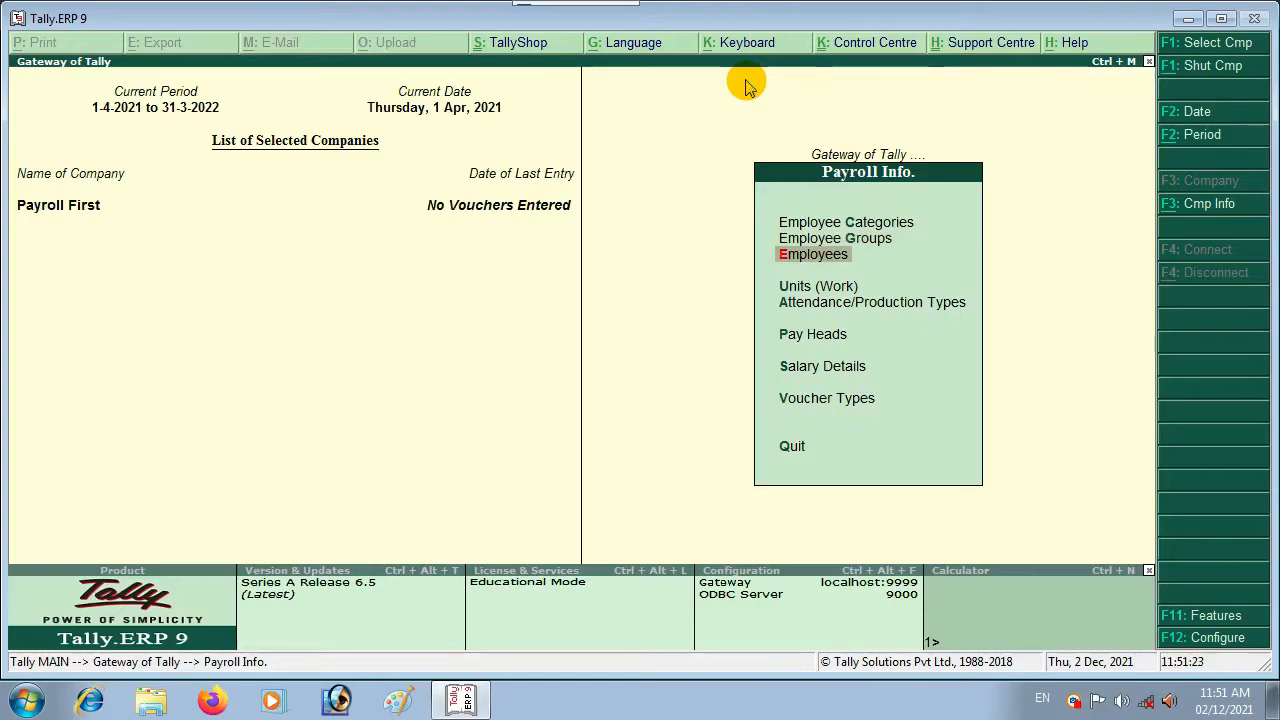
key(Down)
key(Down)
key(Down)
key(Down)
key(Down)
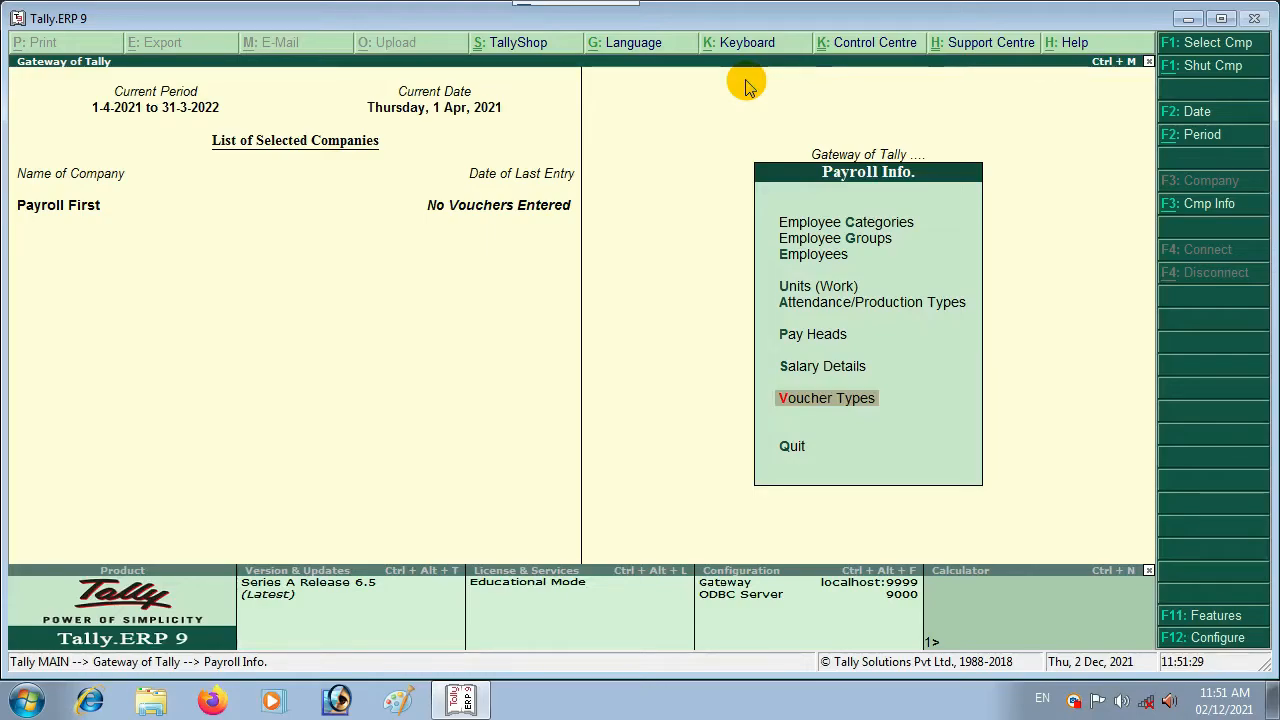
key(Return)
Step: Alter the Payroll voucher type, adding a class named 'EMPLOYESS PROCESS' and opening its settings
key(Down)
key(Down)
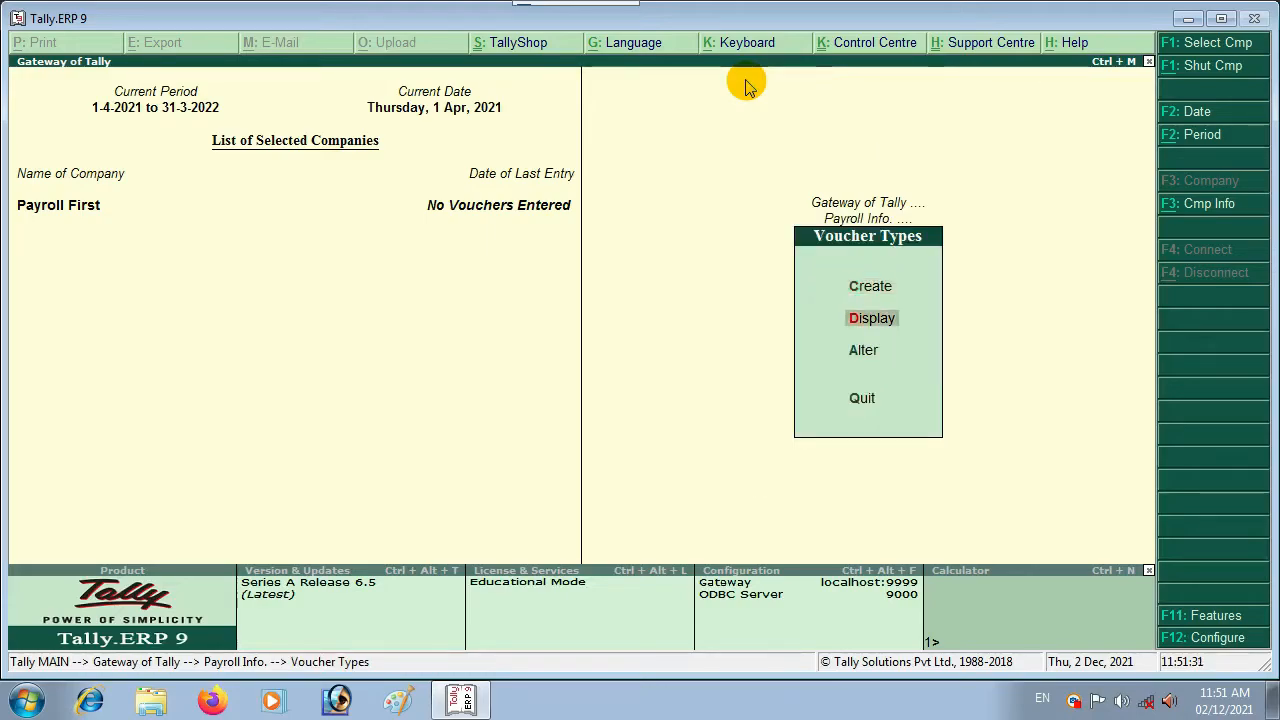
key(Return)
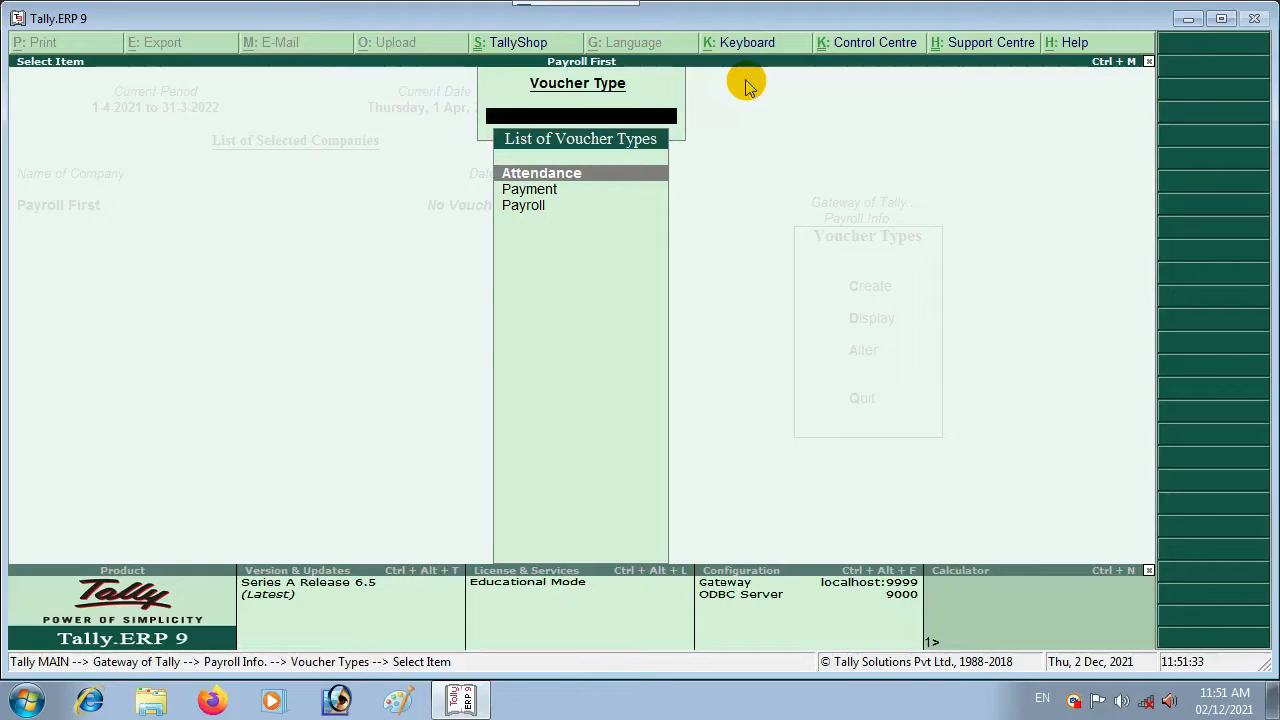
key(Down)
key(Down)
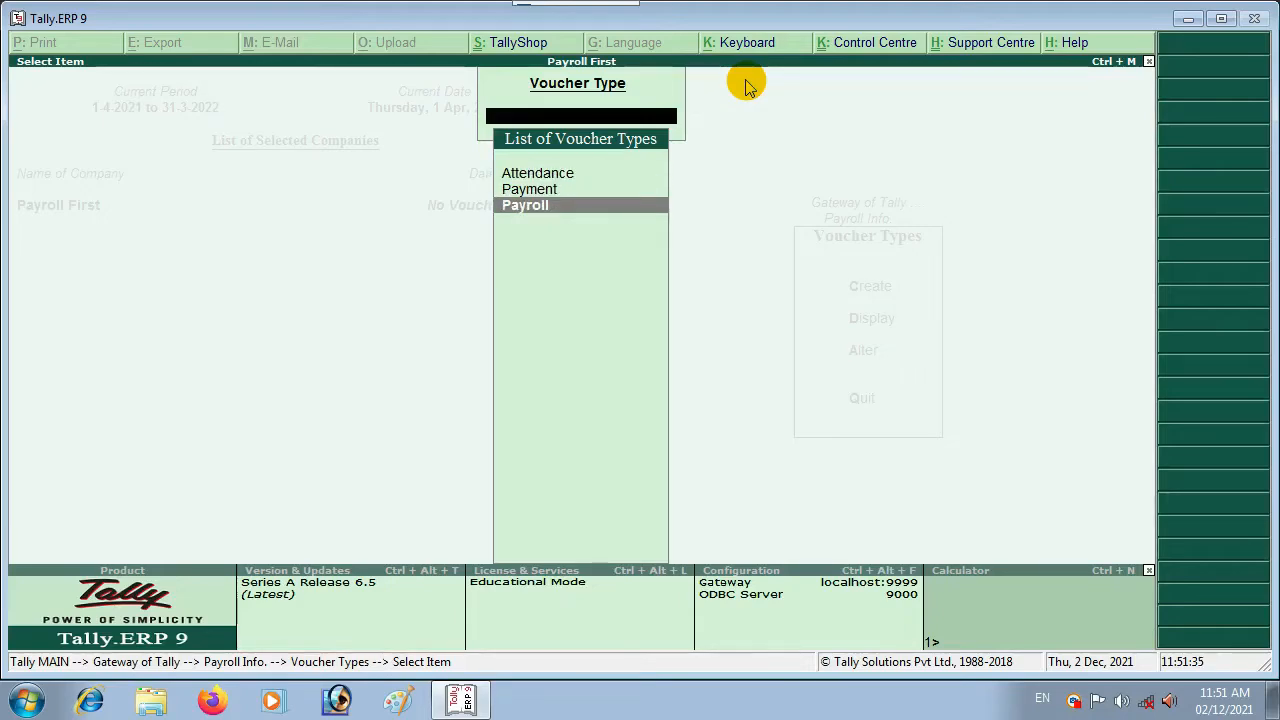
key(Return)
key(Return)
key(Return)
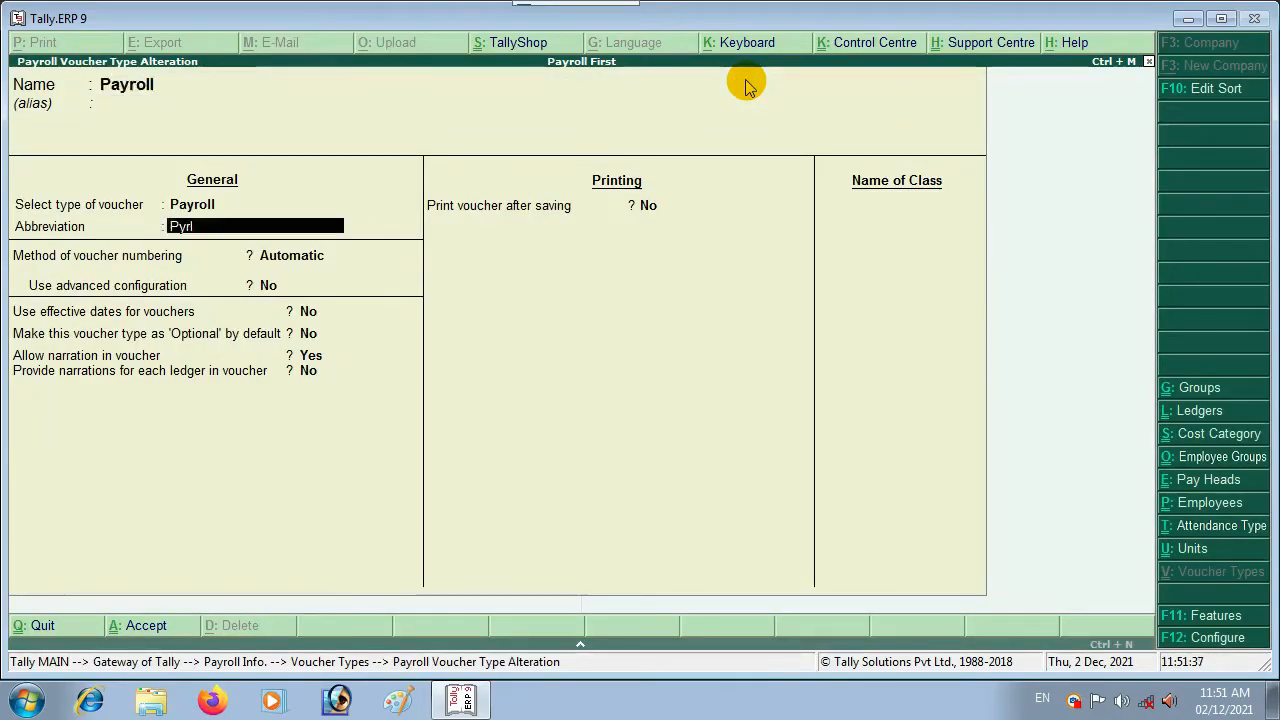
key(Return)
key(Return)
key(Return)
key(Return)
key(Return)
key(Return)
key(Return)
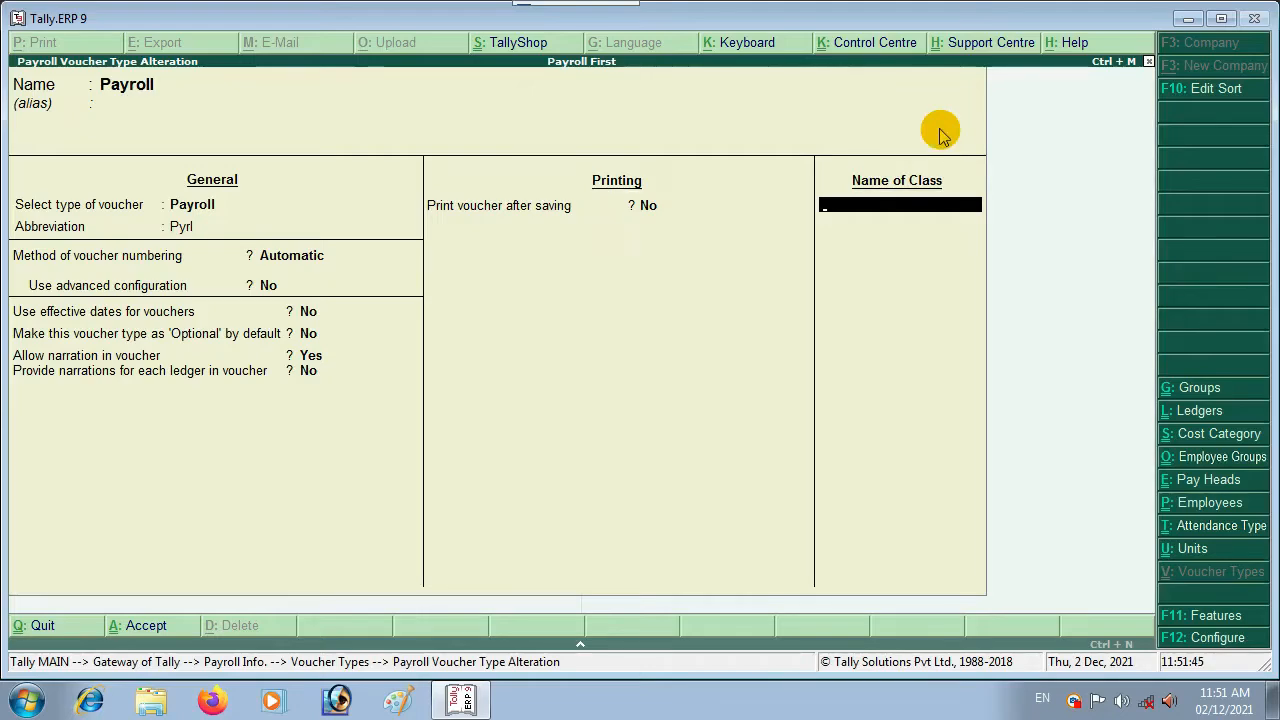
text(EMPLOYESS)
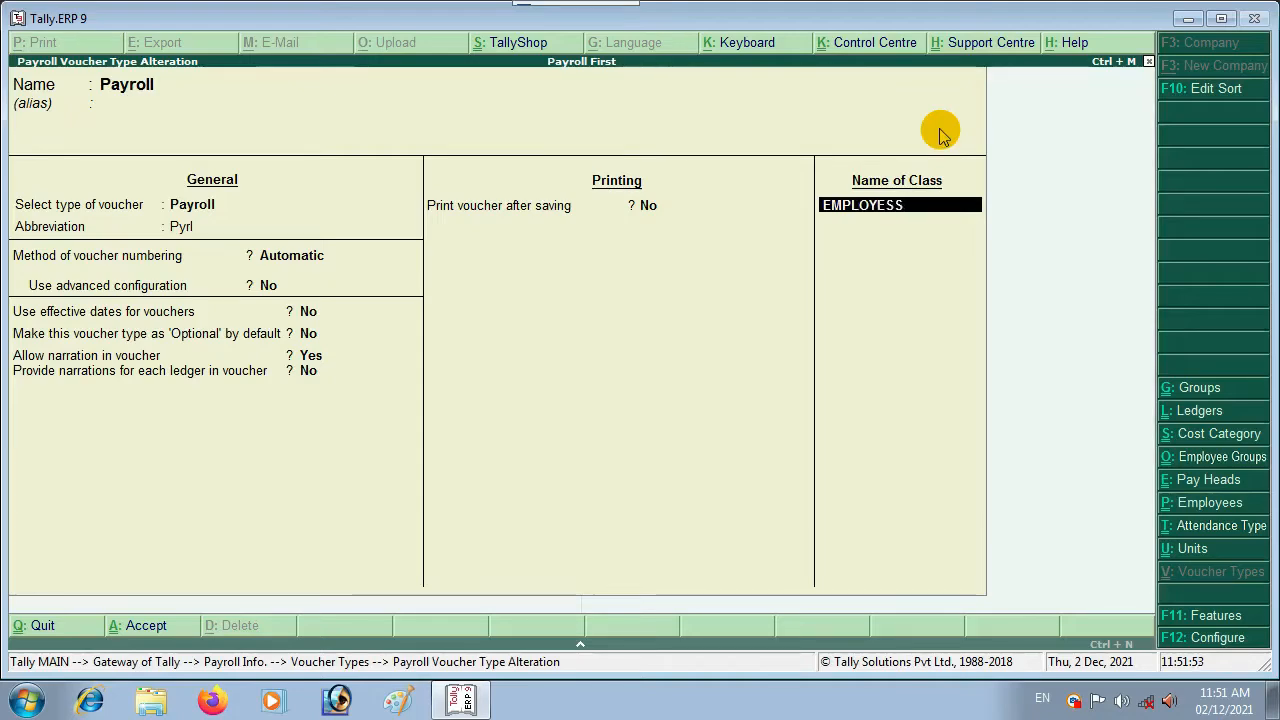
text( PROCESS)
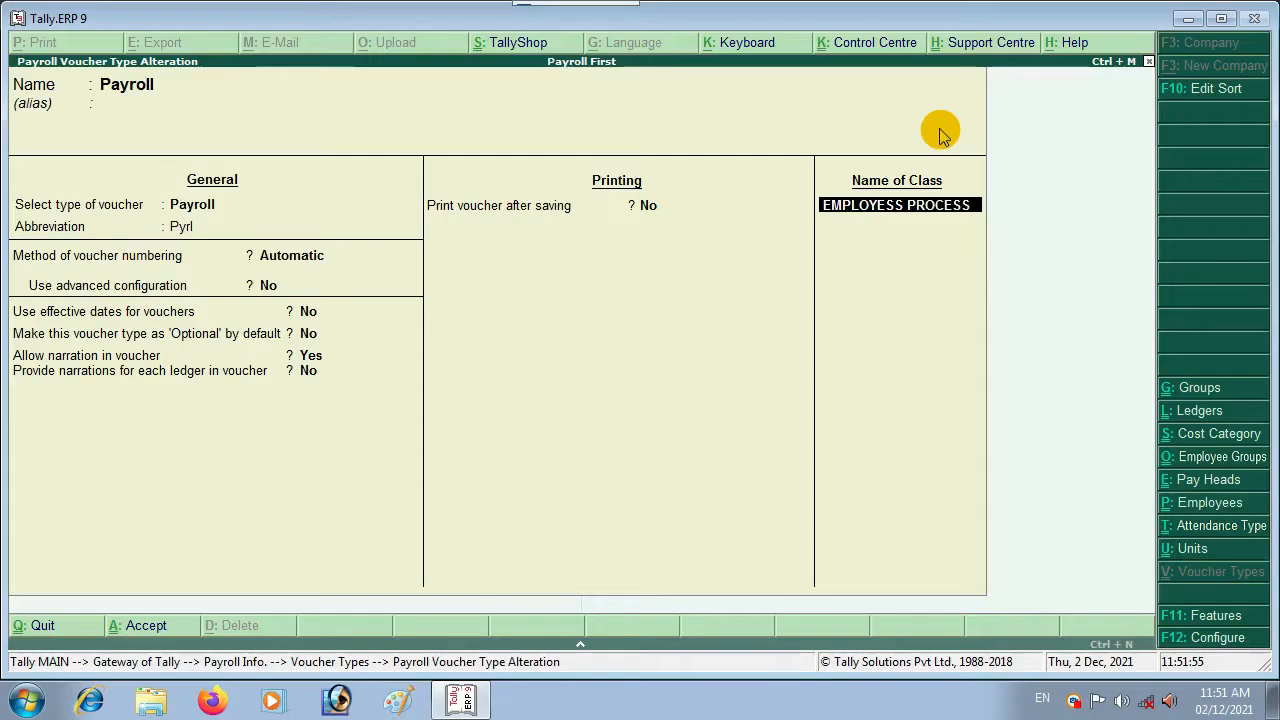
key(Return)
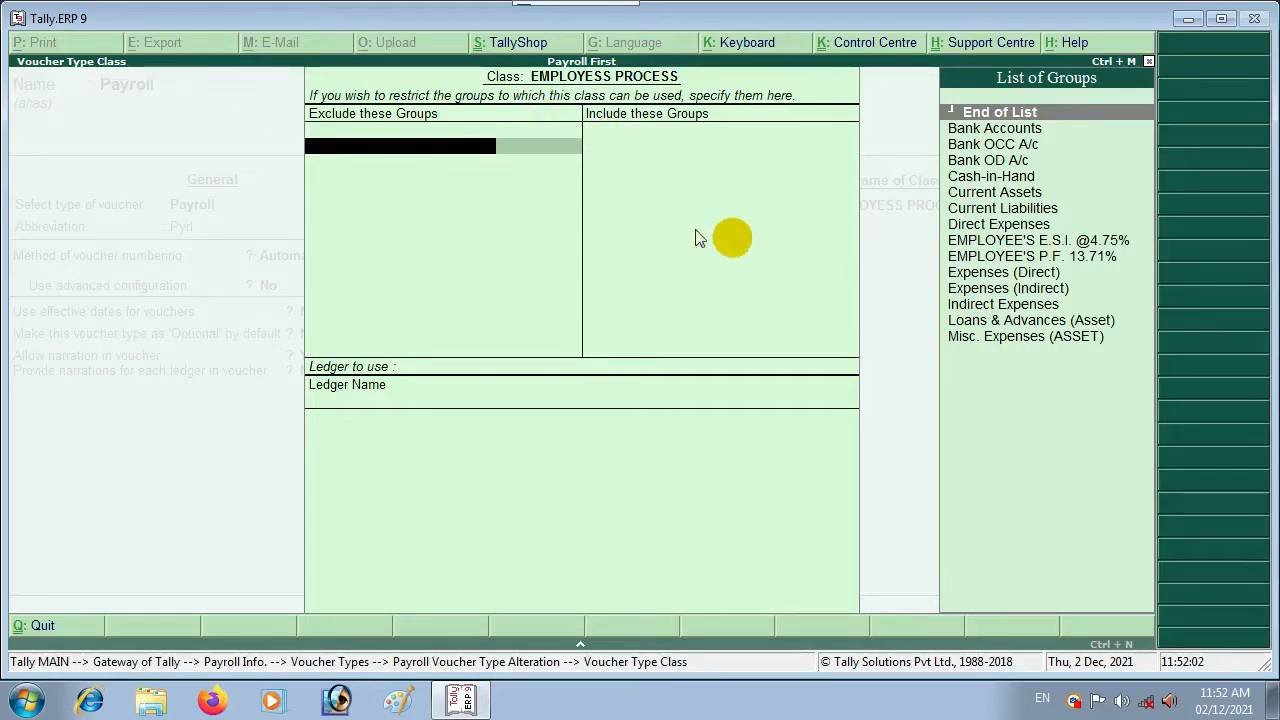
Step: With no excluded groups, include EMPLOYEE'S P.F. 13.71% and EMPLOYEE'S E.S.I. @4.75% in the class and accept
key(Return)
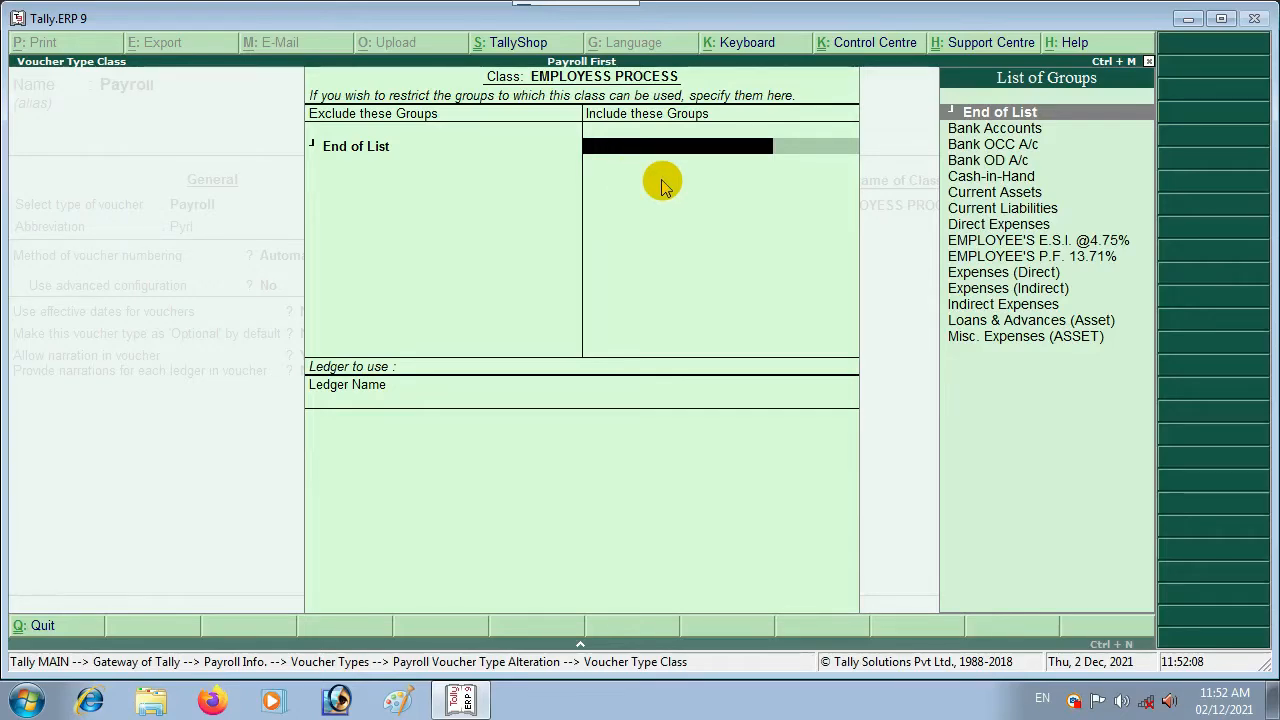
key(Down)
key(Down)
key(Down)
key(Down)
key(Down)
key(Down)
key(Down)
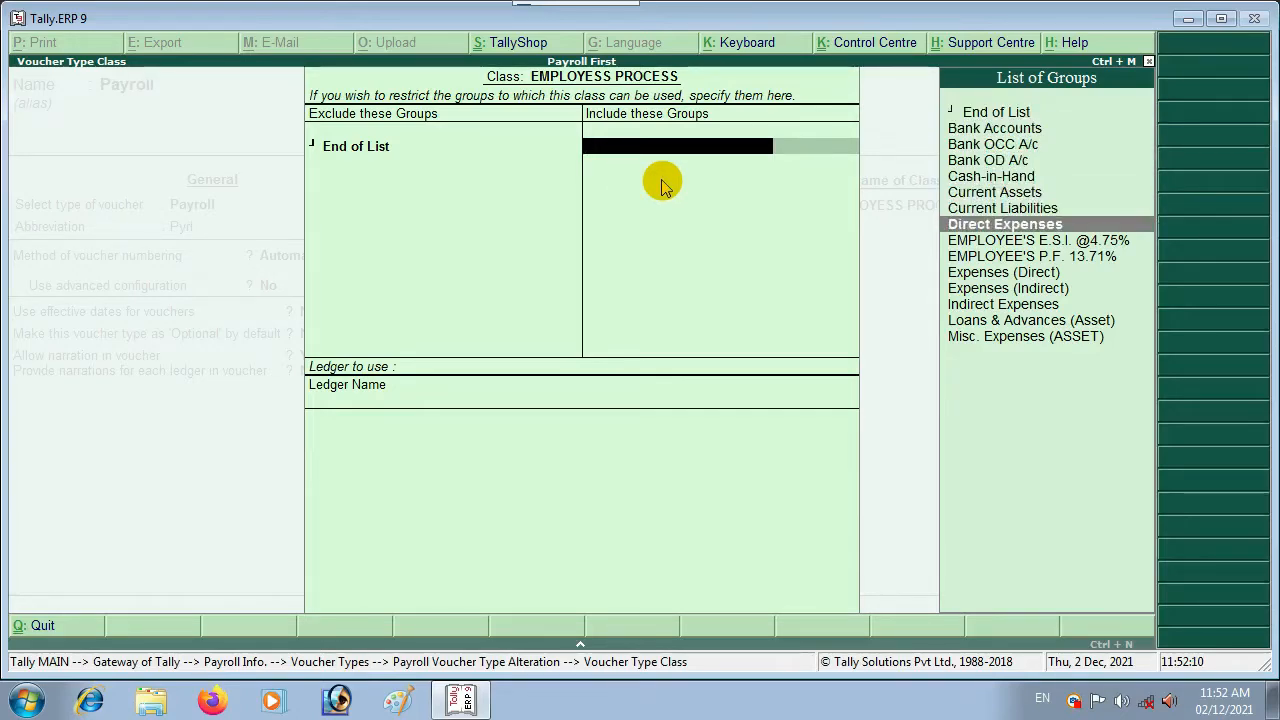
key(Down)
key(Down)
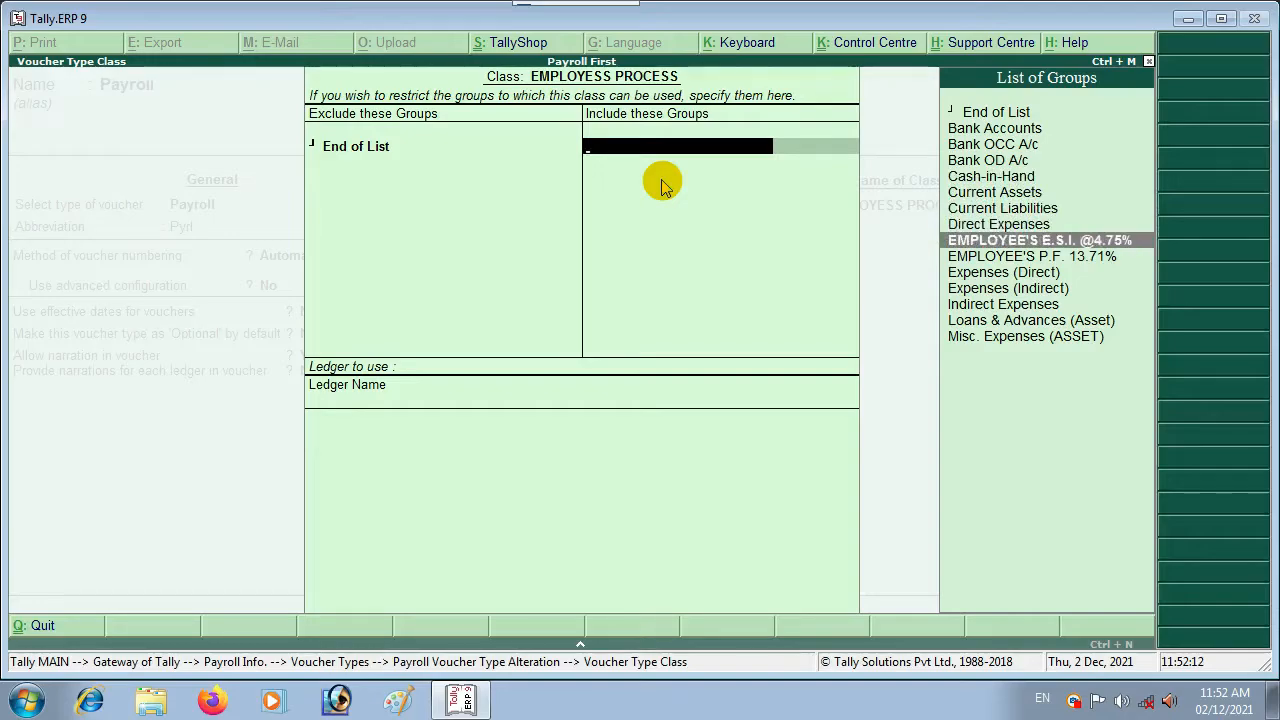
key(Return)
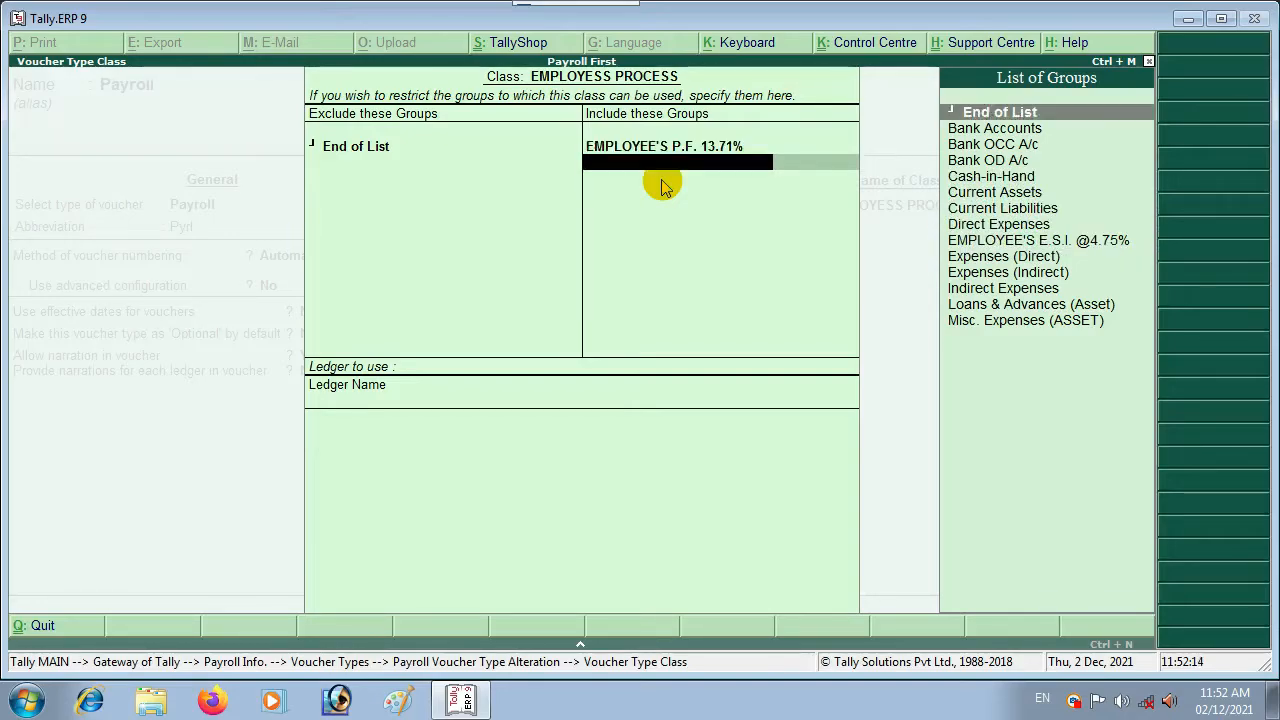
key(Down)
key(Down)
key(Down)
key(Down)
key(Down)
key(Down)
key(Down)
key(Down)
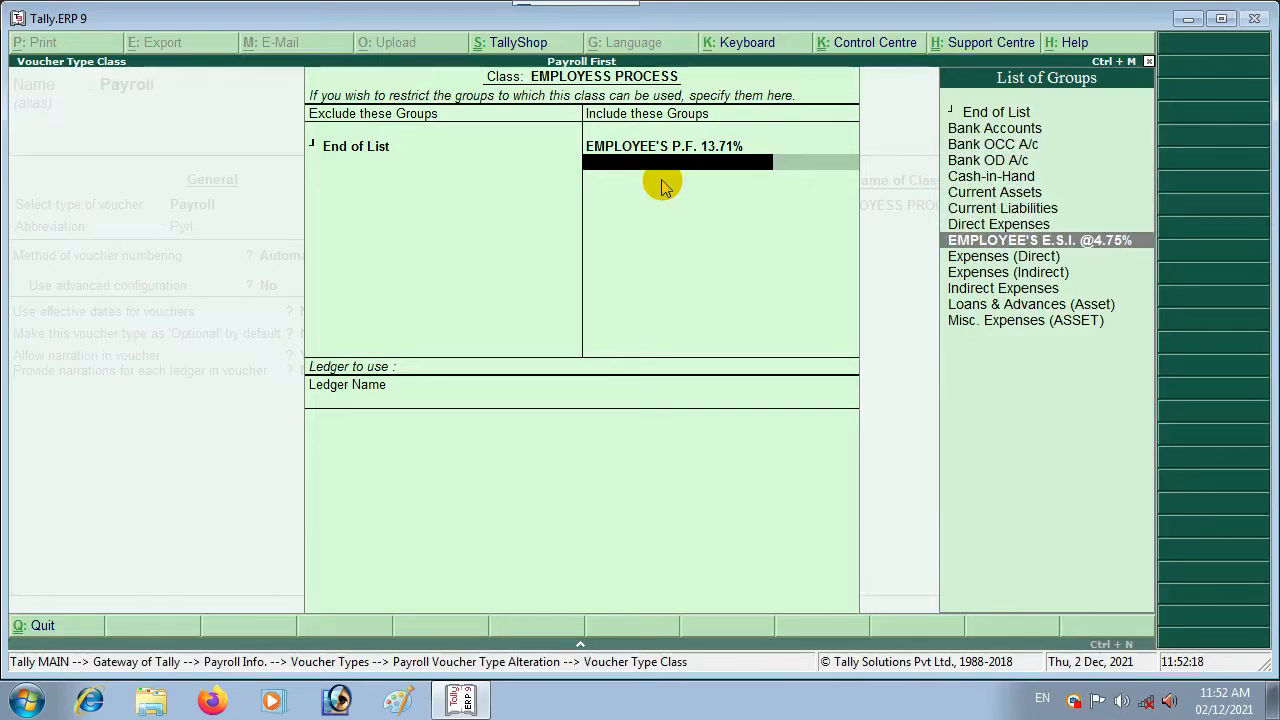
key(Return)
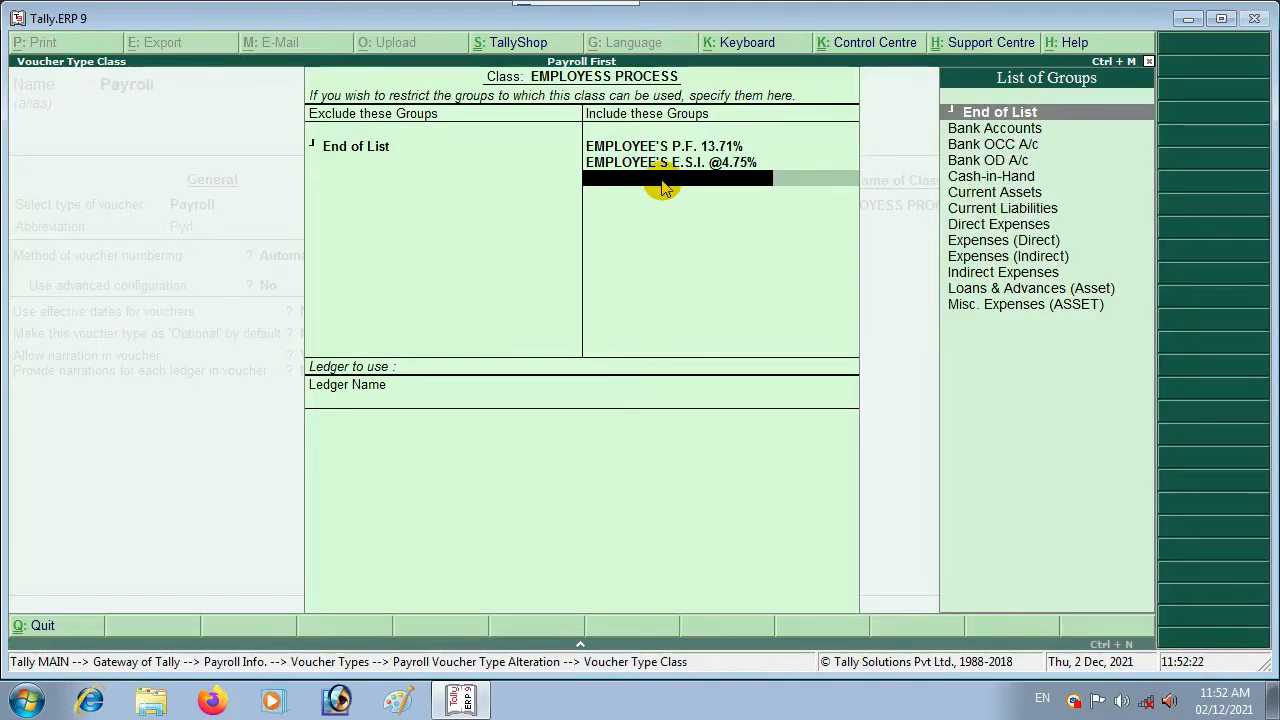
key(Return)
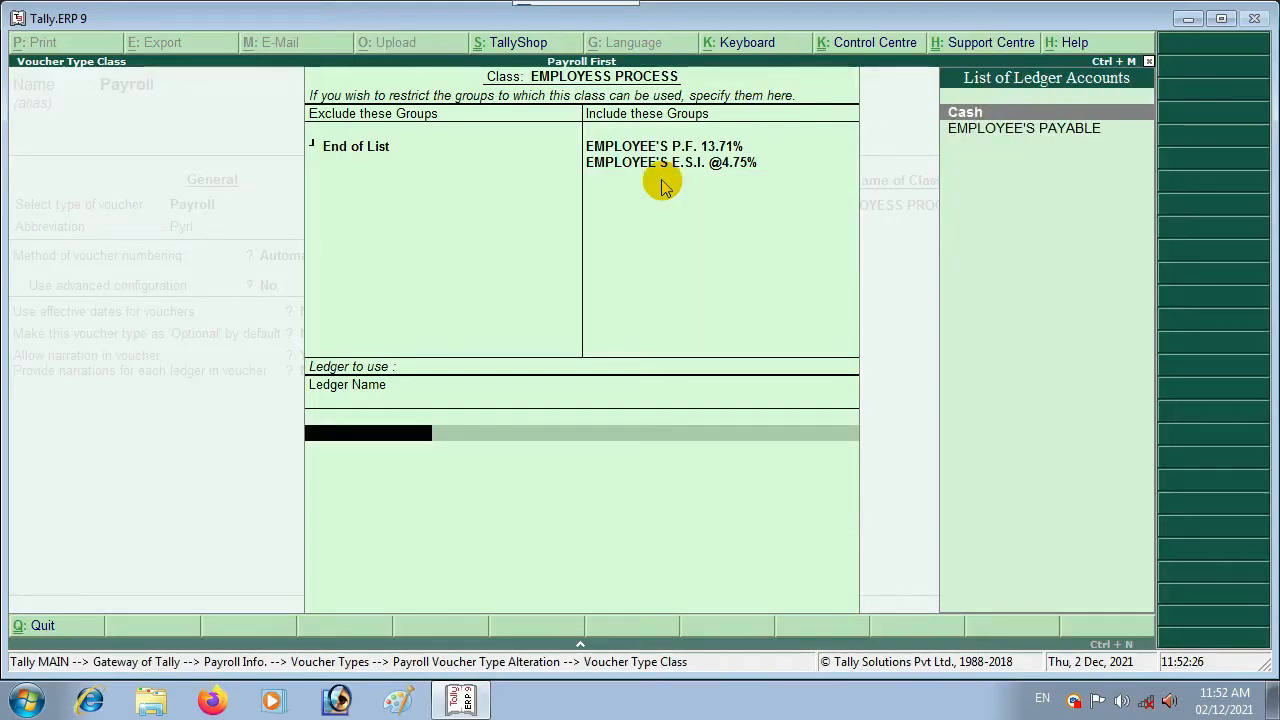
key(Down)
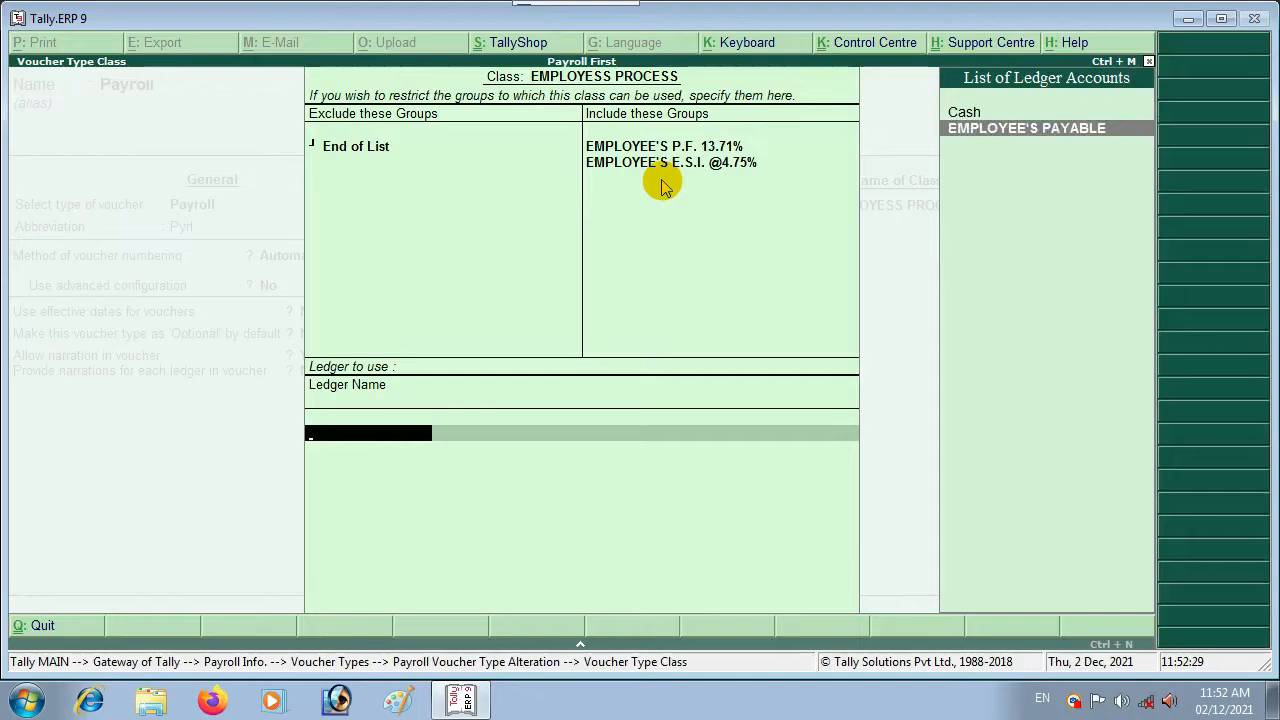
key(ctrl+a)
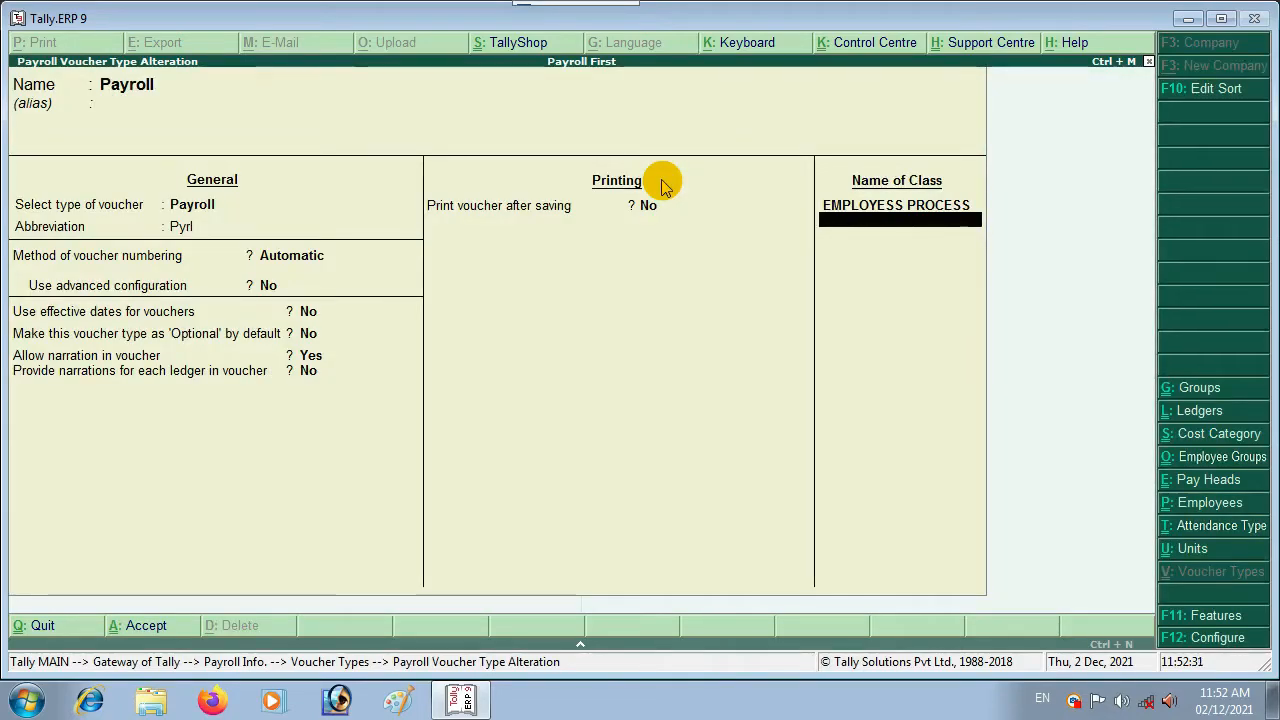
Step: Save the Payroll voucher type and back out to the Gateway of Tally
key(ctrl+a)
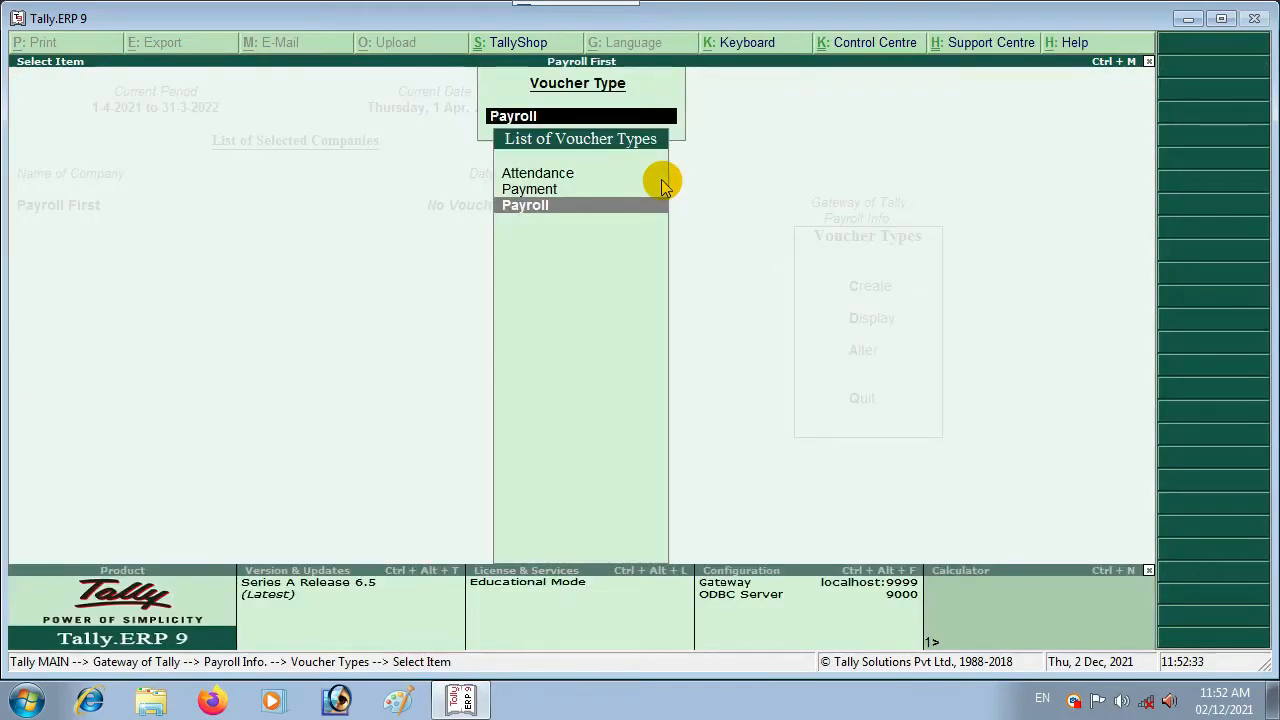
key(Escape)
key(Escape)
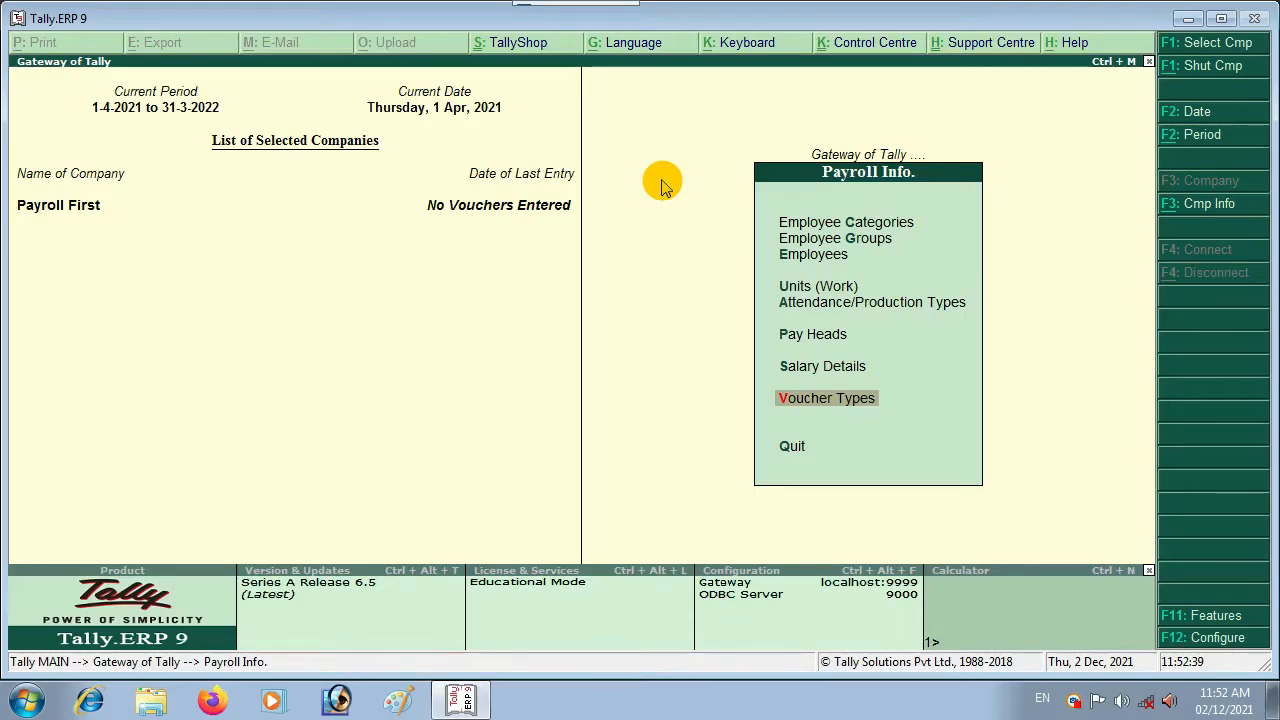
key(Escape)
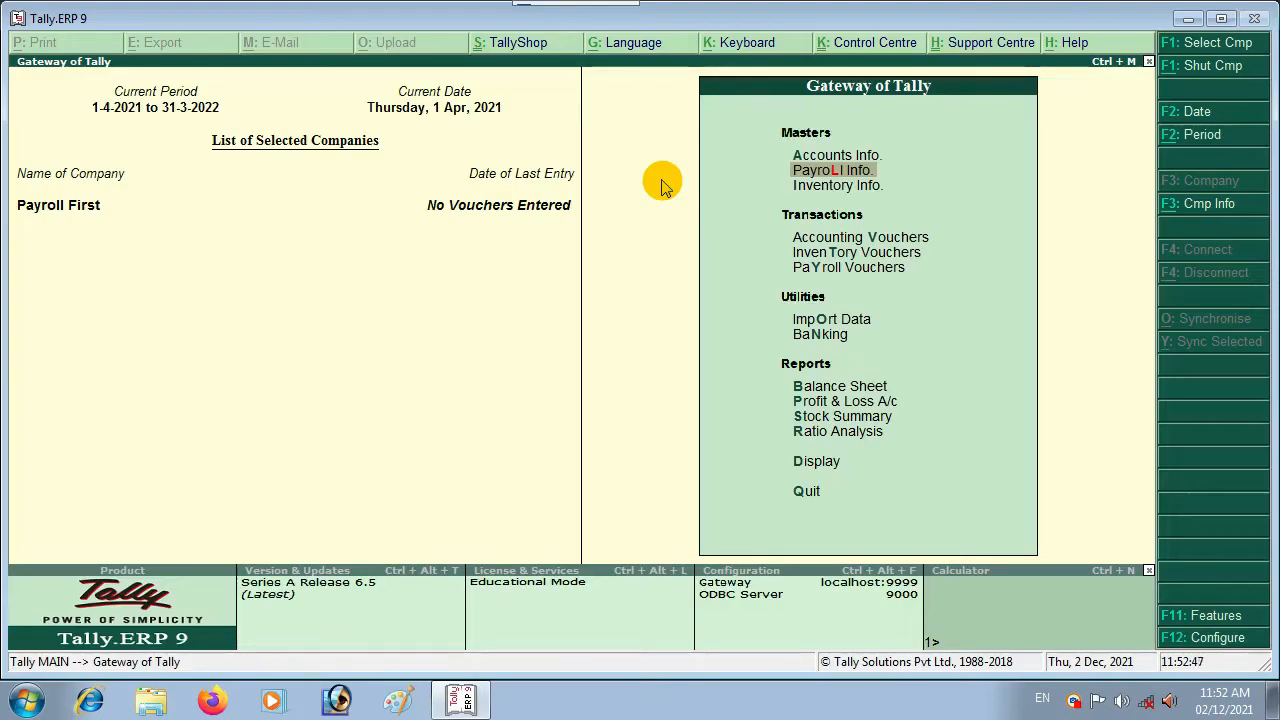
Step: Browse the payroll masters options (Employee Groups, Pay Heads, Salary Details) and return to the Gateway
key(Return)
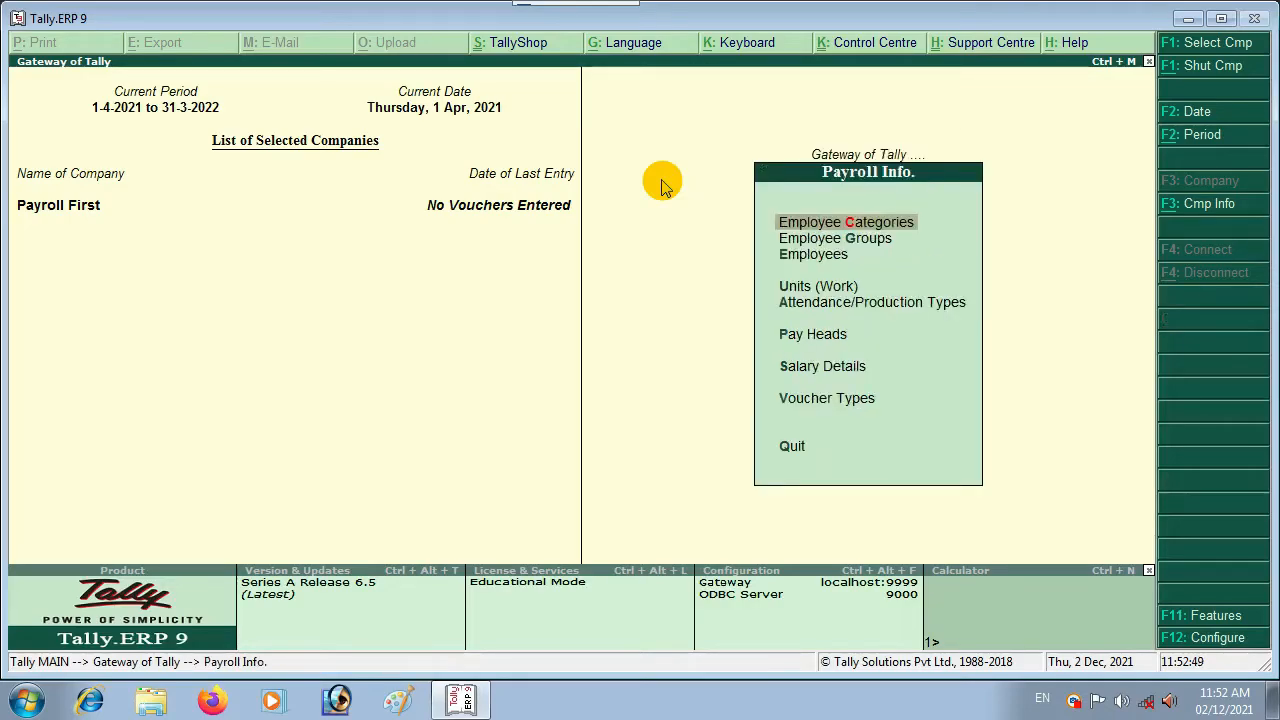
key(Down)
key(Down)
key(Down)
key(Down)
key(Down)
key(Down)
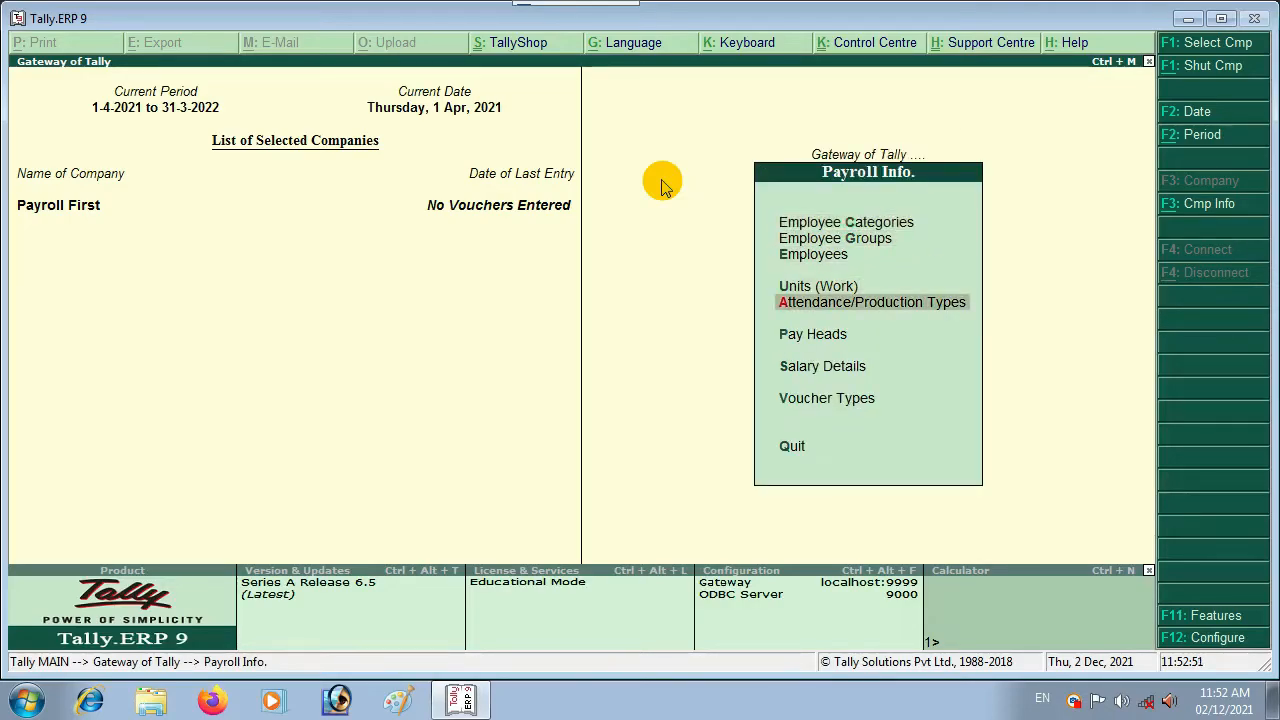
key(Down)
key(Down)
key(Up)
key(Up)
key(Up)
key(Up)
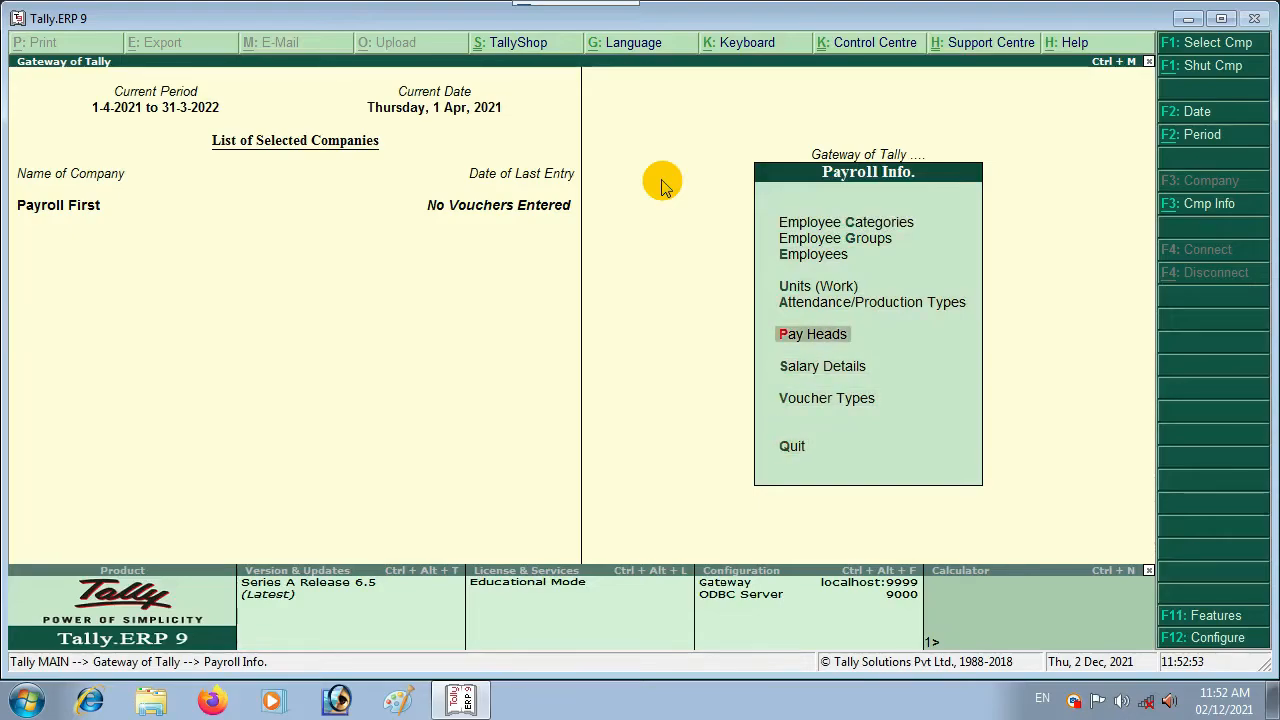
key(Up)
key(Up)
key(Up)
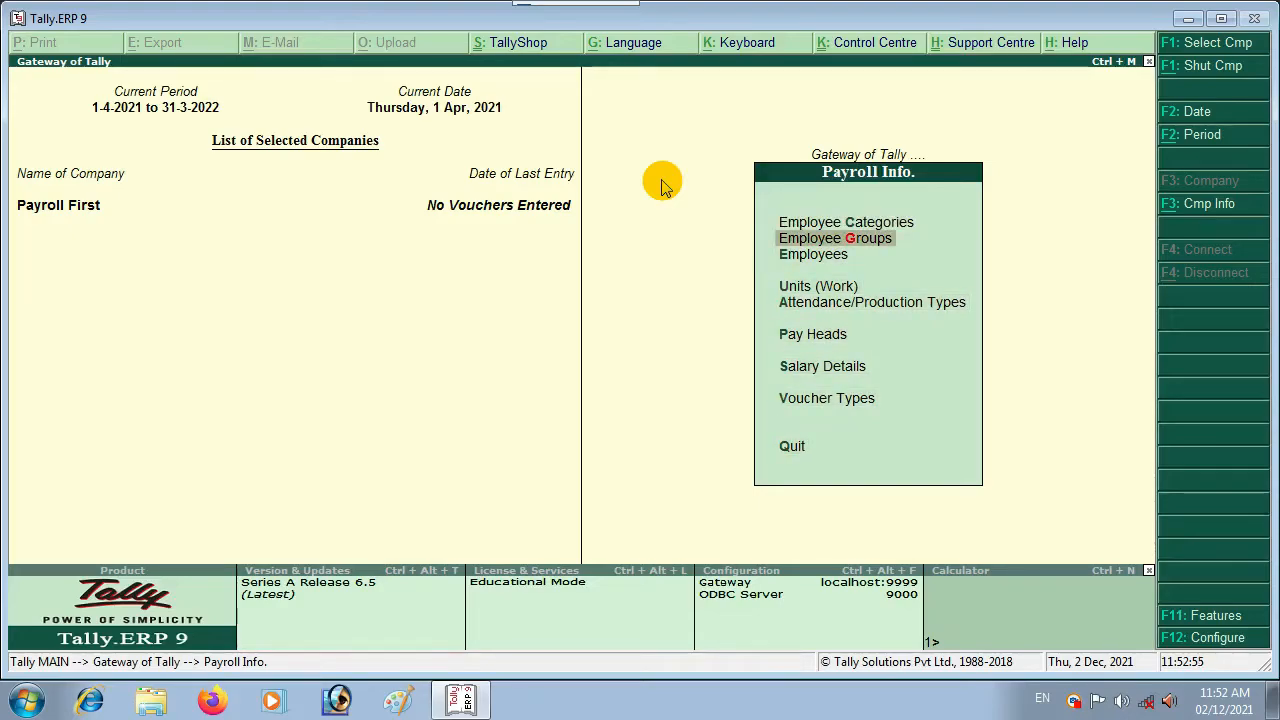
key(Down)
key(Down)
key(Down)
key(Down)
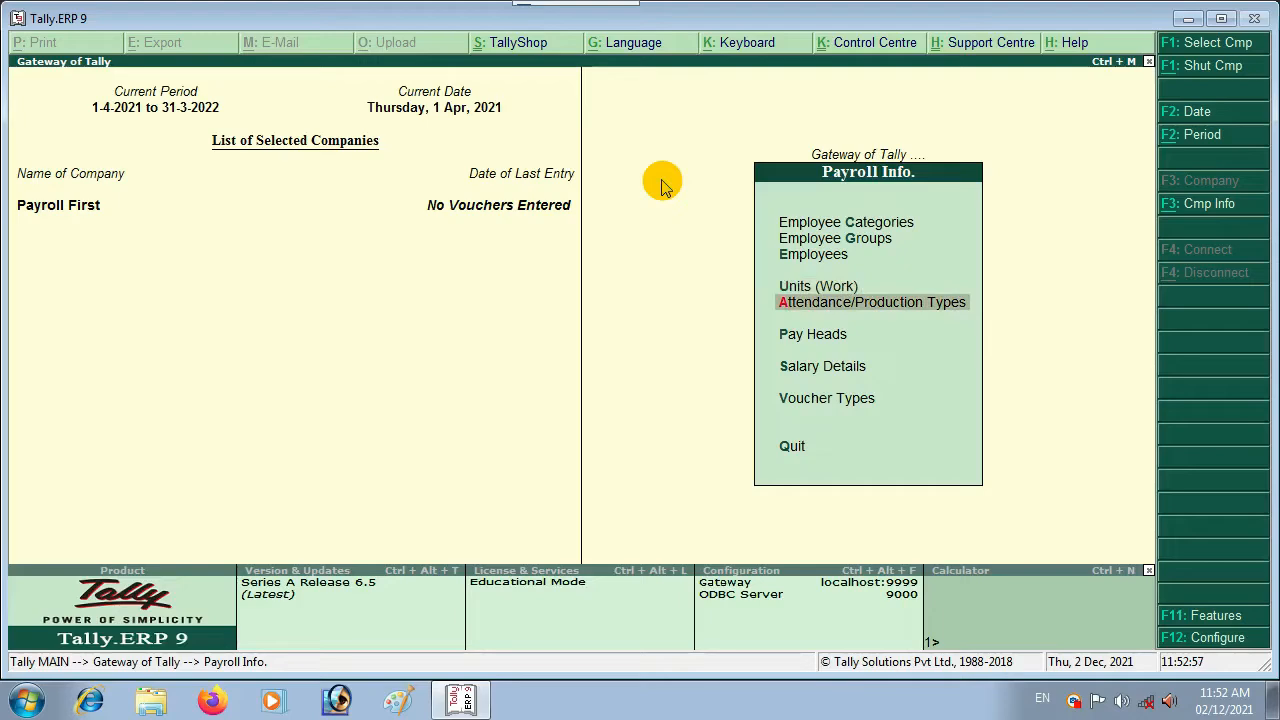
key(Down)
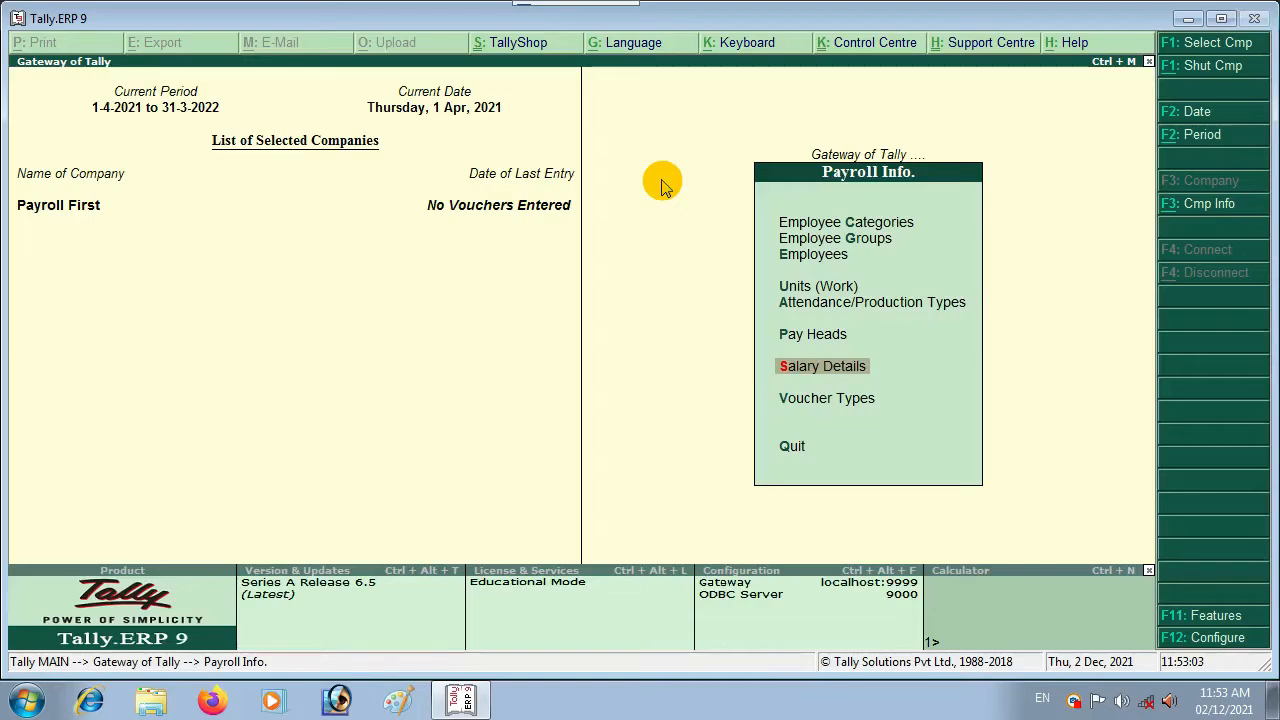
key(Escape)
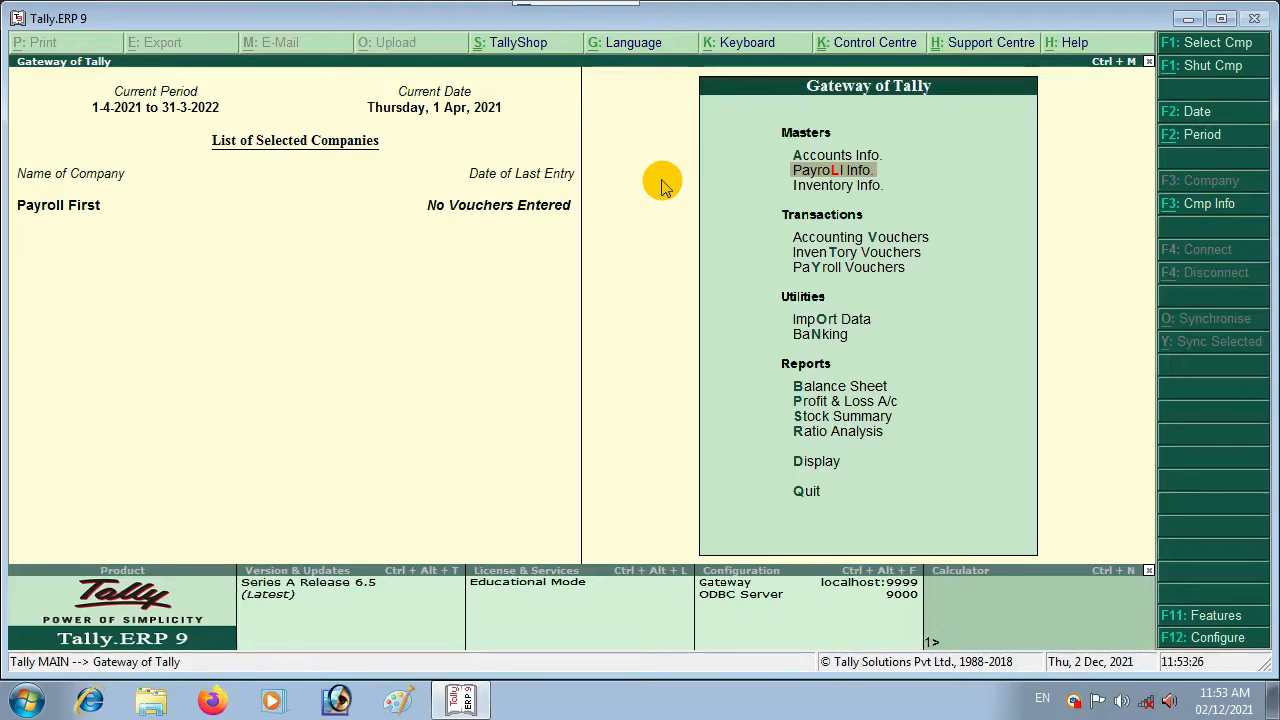
Step: Go to Payroll Vouchers and bring up a new Attendance voucher No. 1
key(Down)
key(Down)
key(Down)
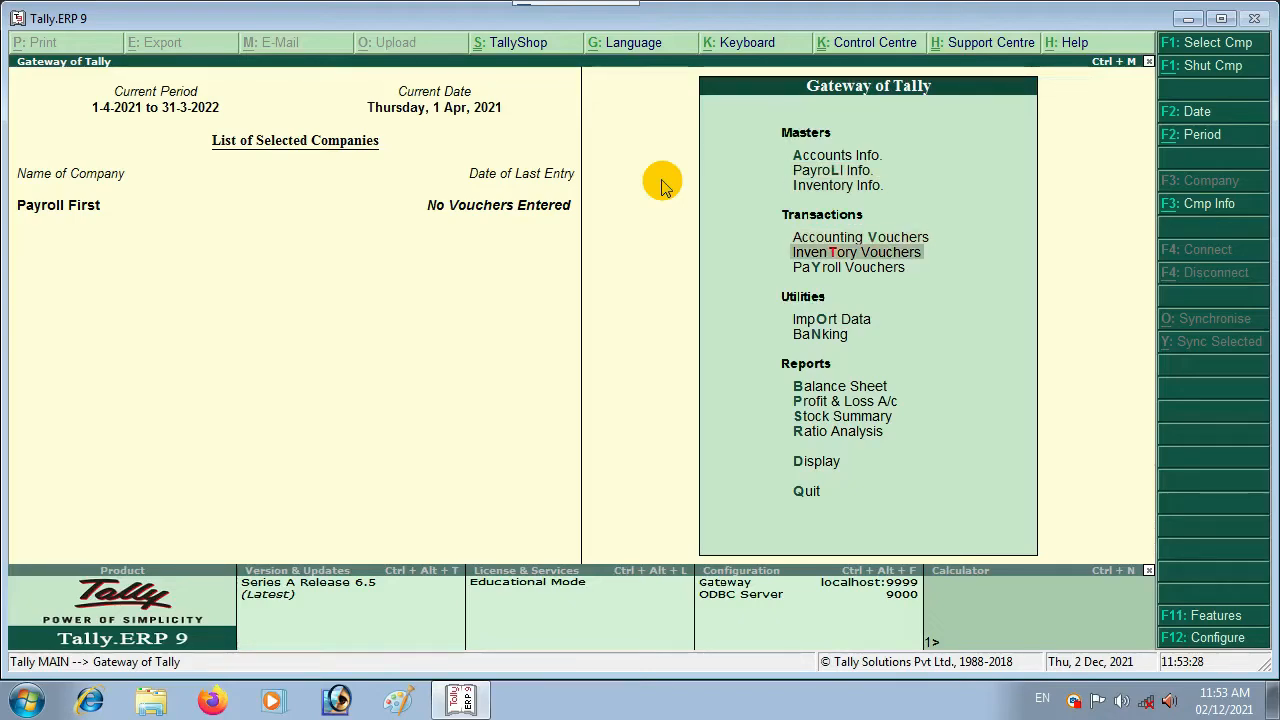
key(Up)
key(Down)
key(Down)
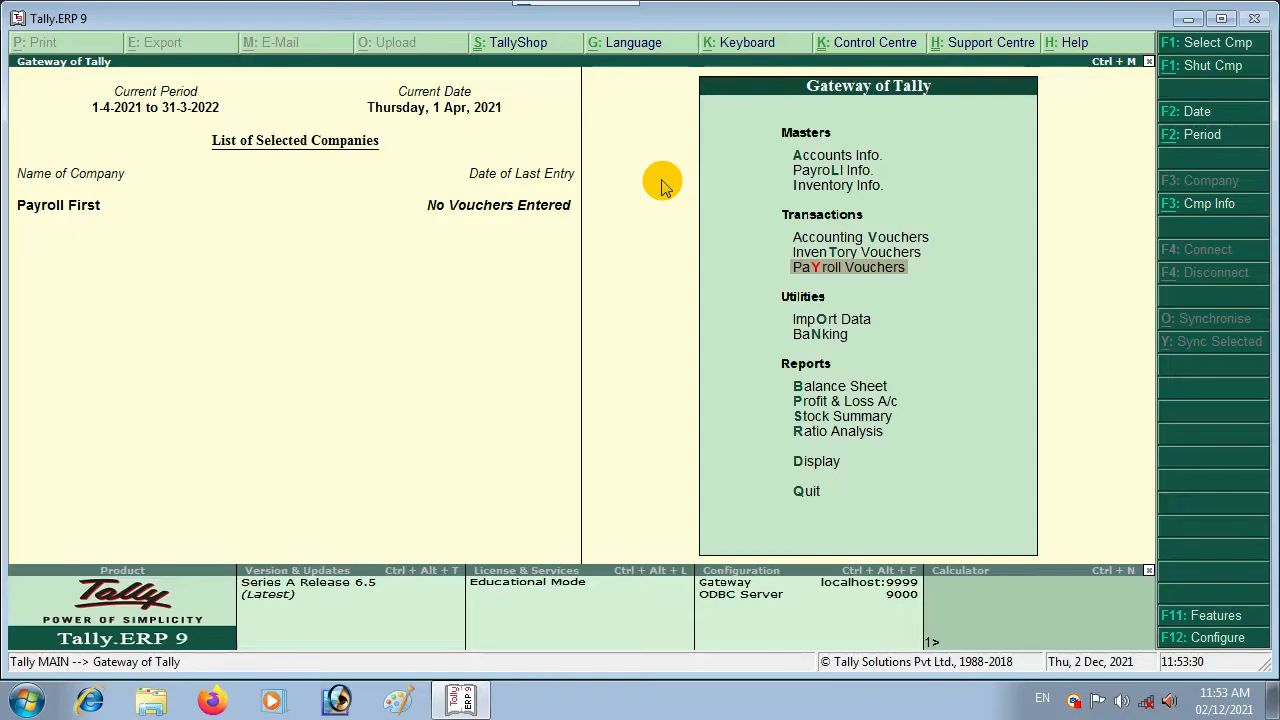
key(Return)
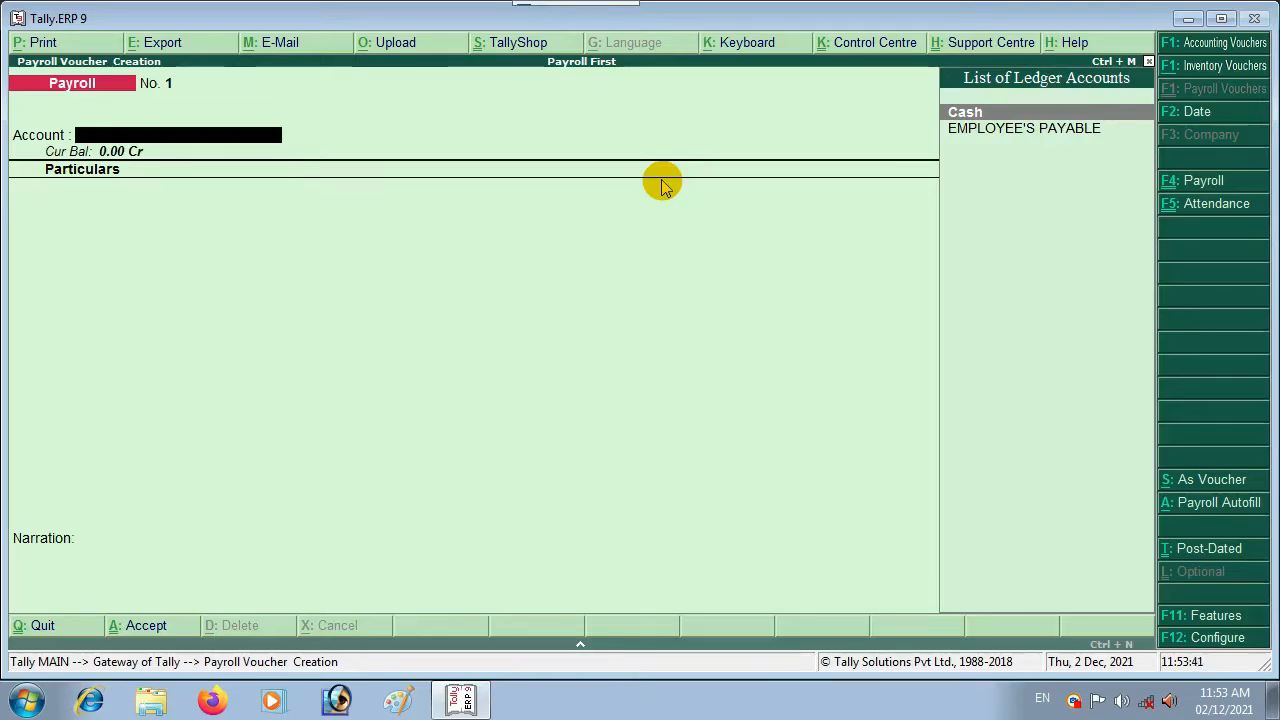
key(F5)
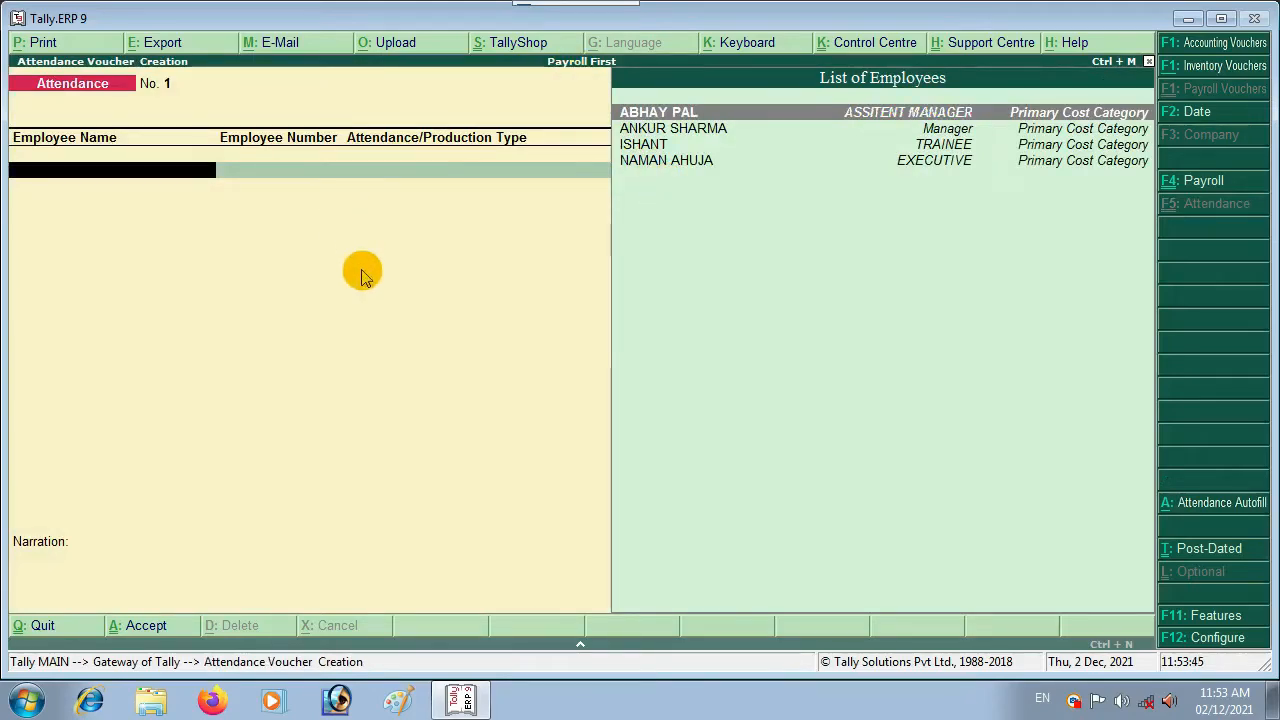
key(Escape)
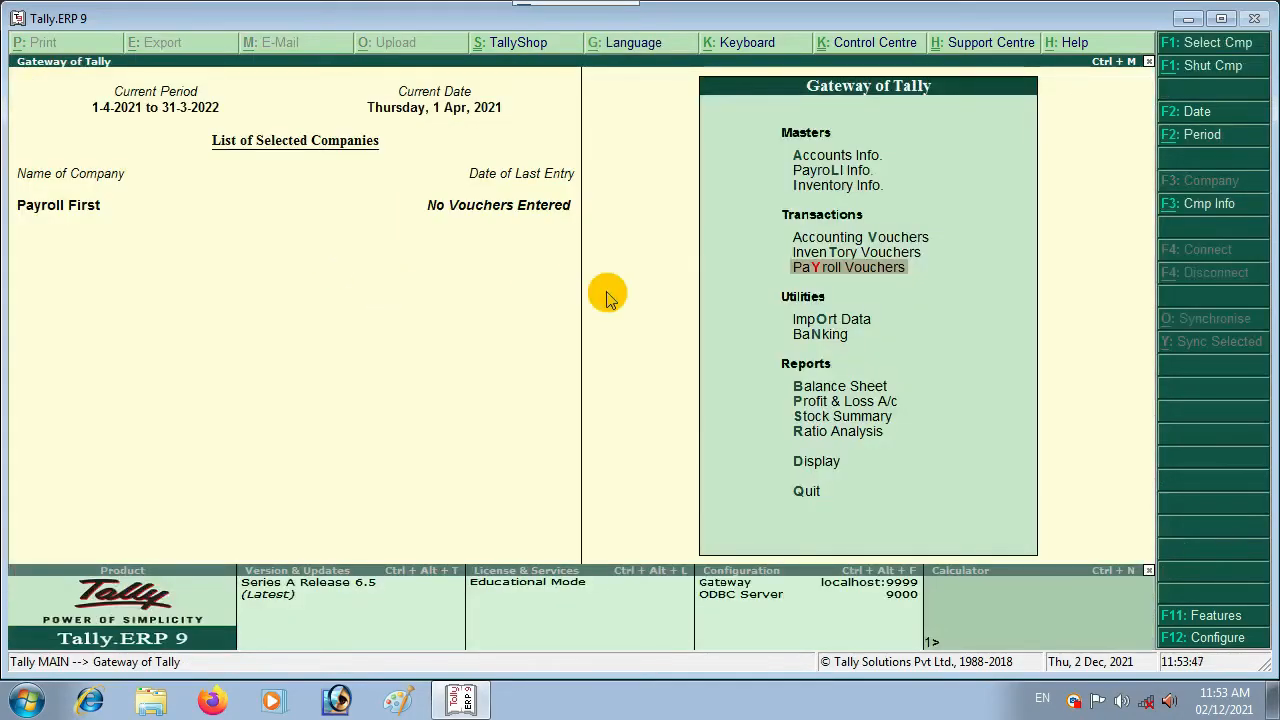
key(Return)
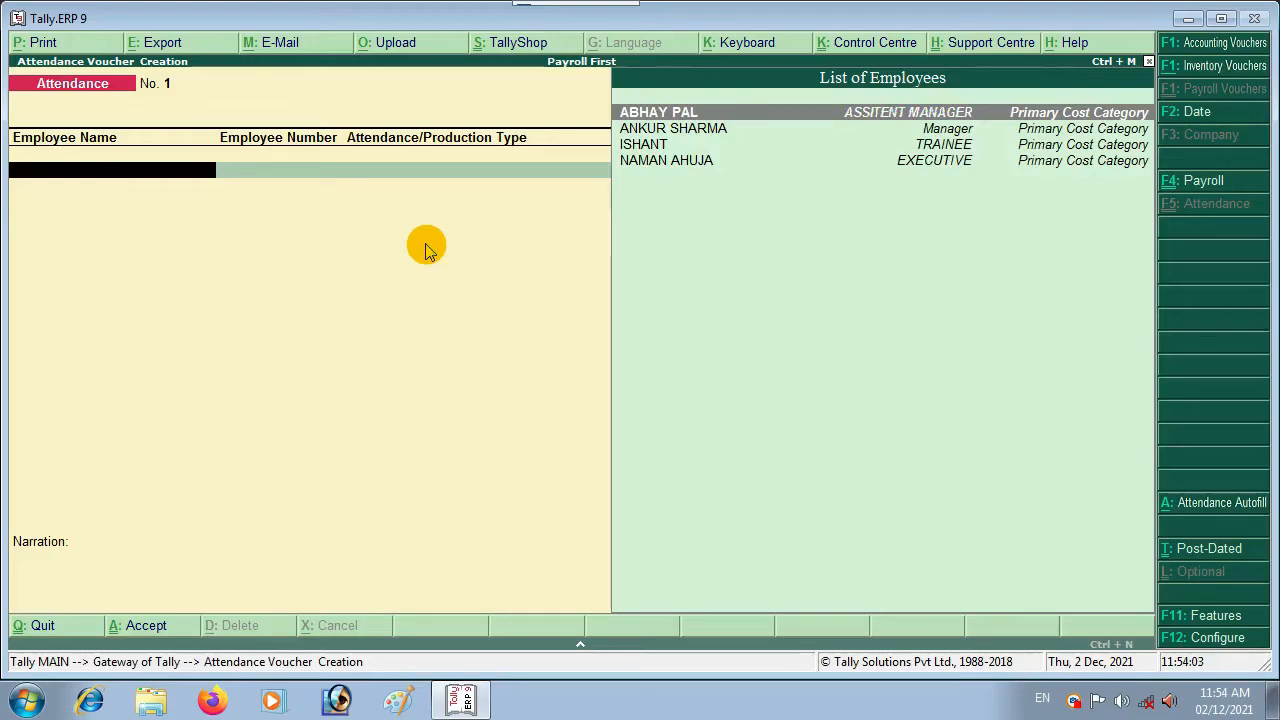
Step: Date the attendance voucher 31-5-2021 and bring up Attendance Auto Fill
key(F2)
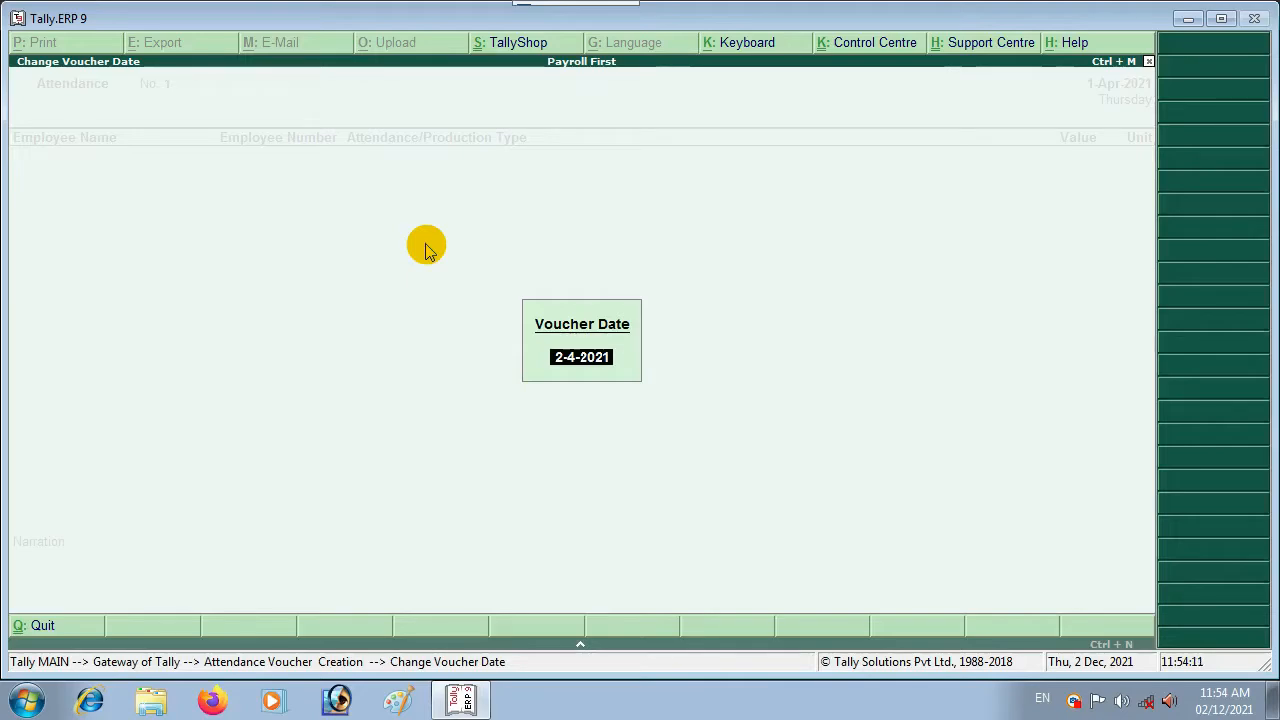
text(31-3-21)
key(Return)
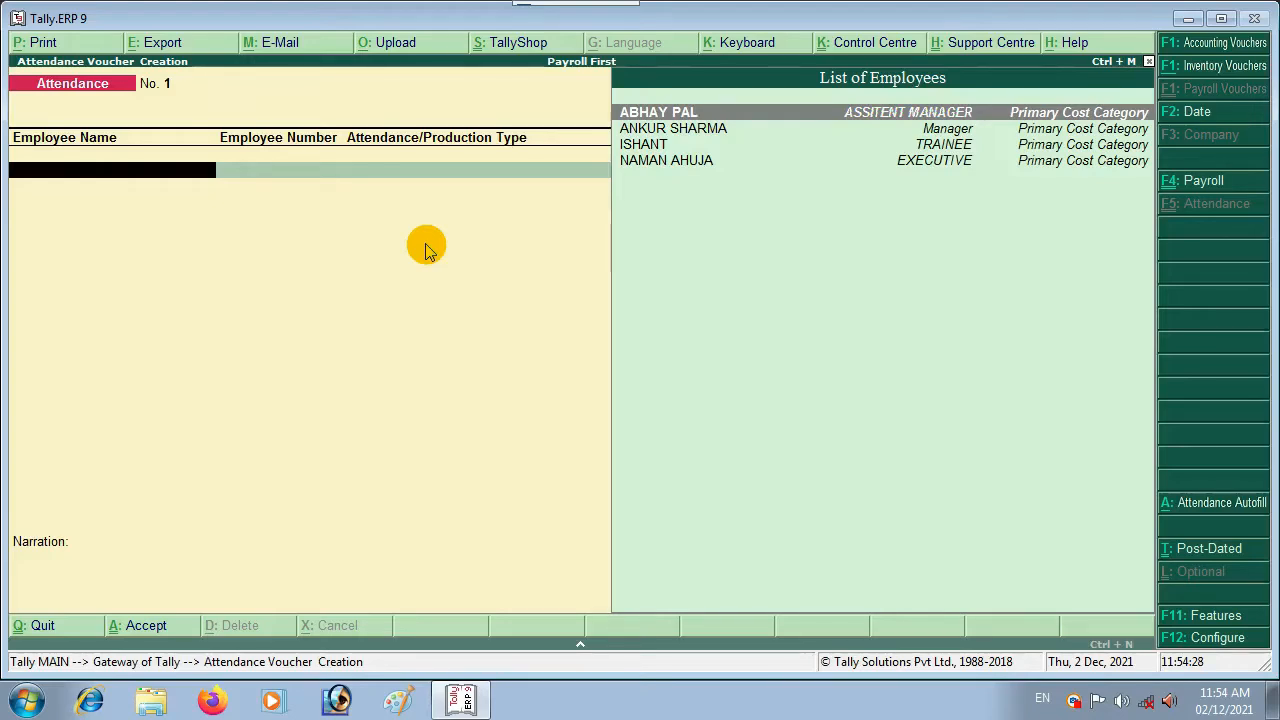
key(alt+a)
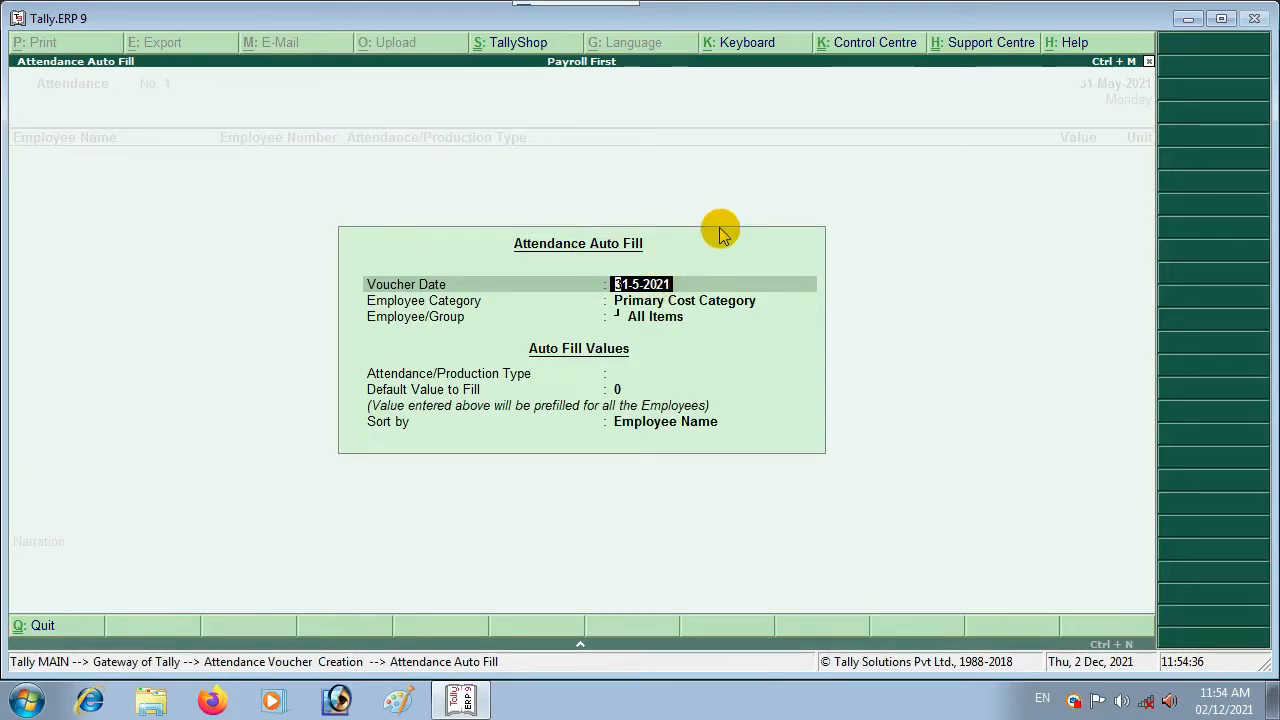
Step: Auto-fill all employees under PERSONAL LEAVE with default value 0, sorted by Employee Name
key(Return)
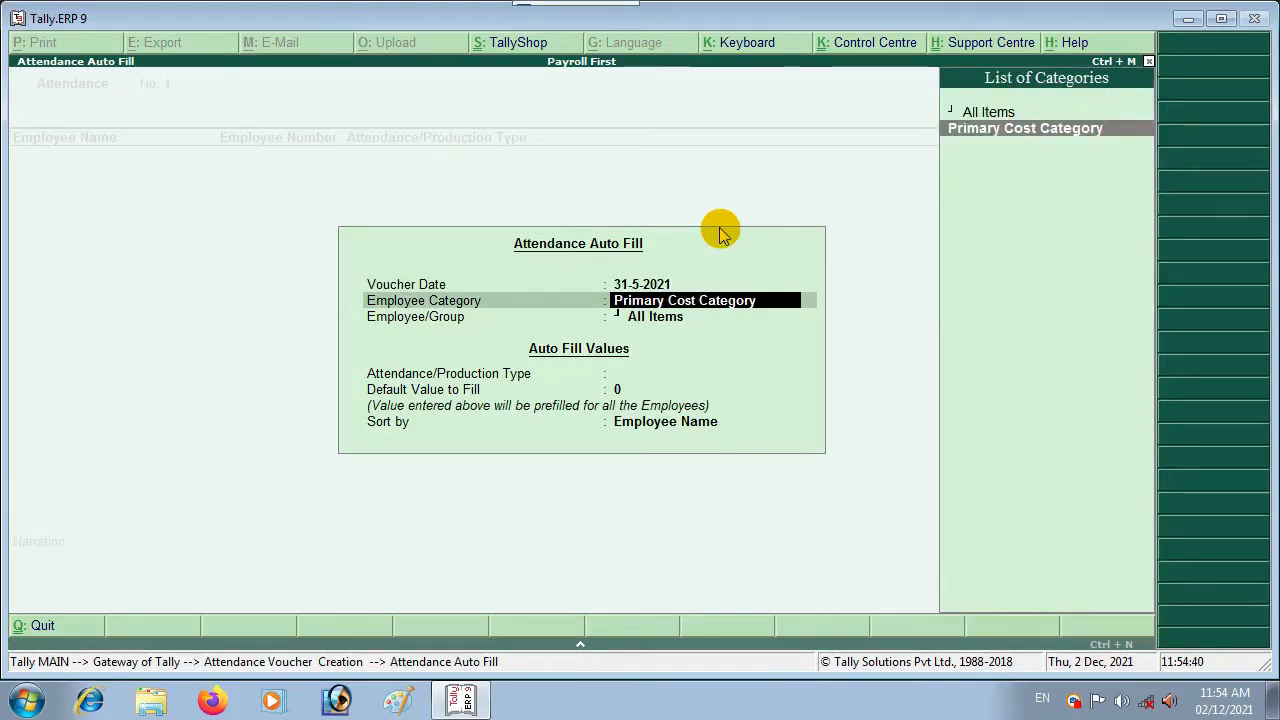
key(Return)
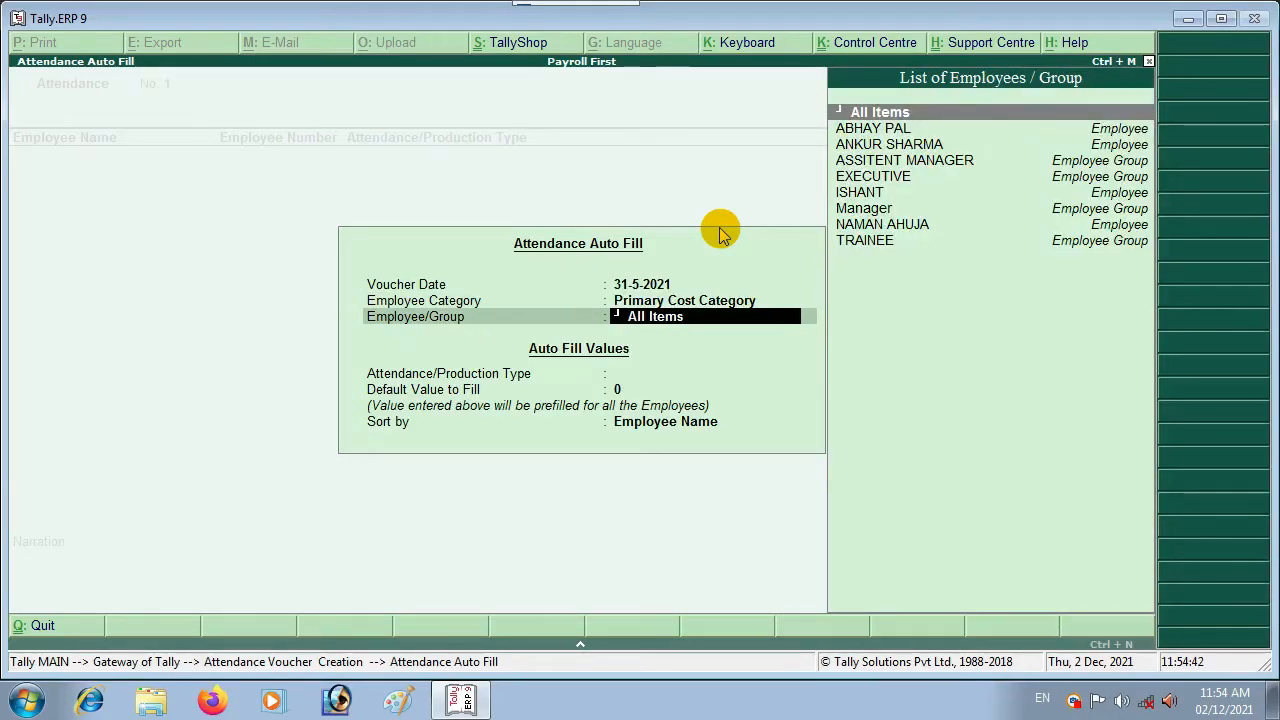
key(Return)
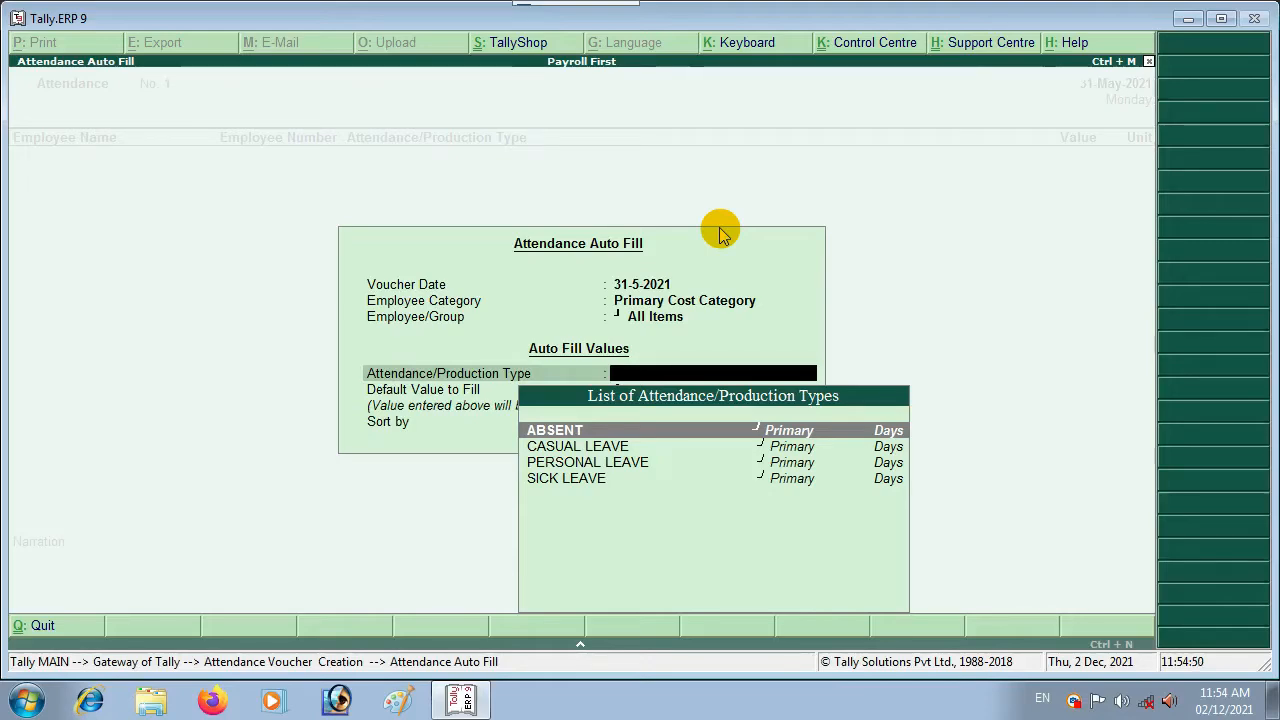
key(Down)
key(Down)
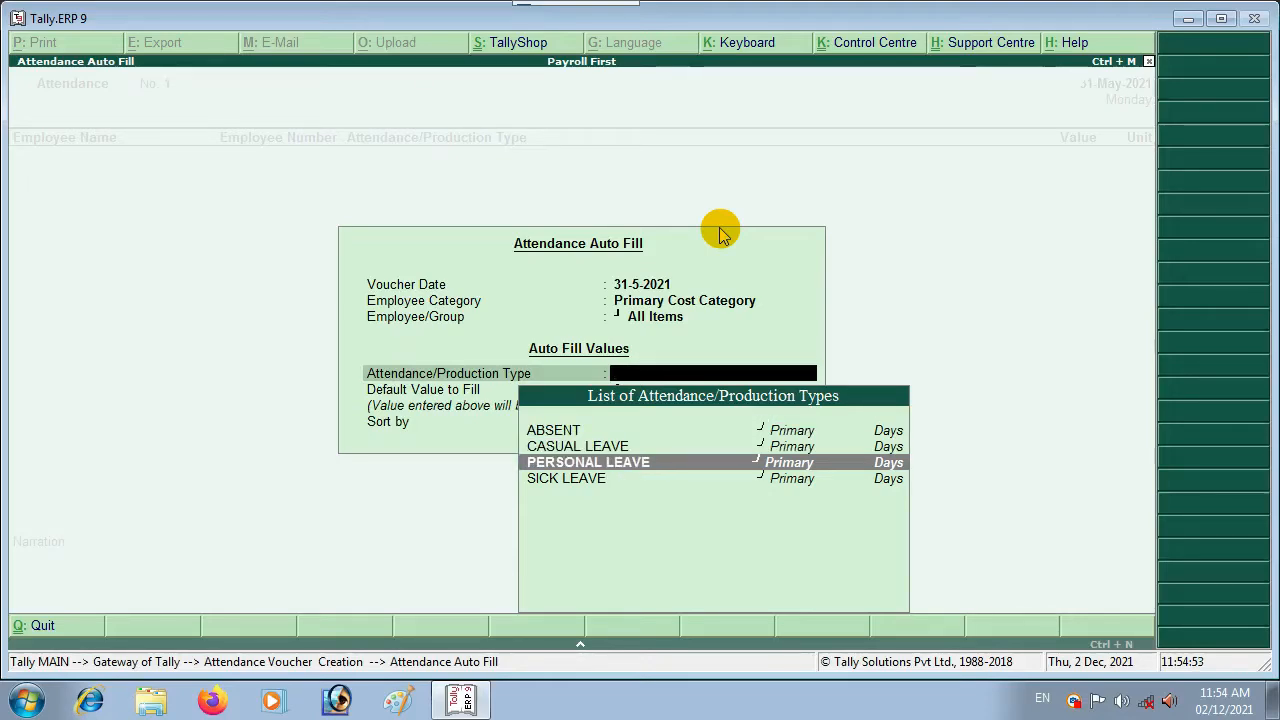
key(Return)
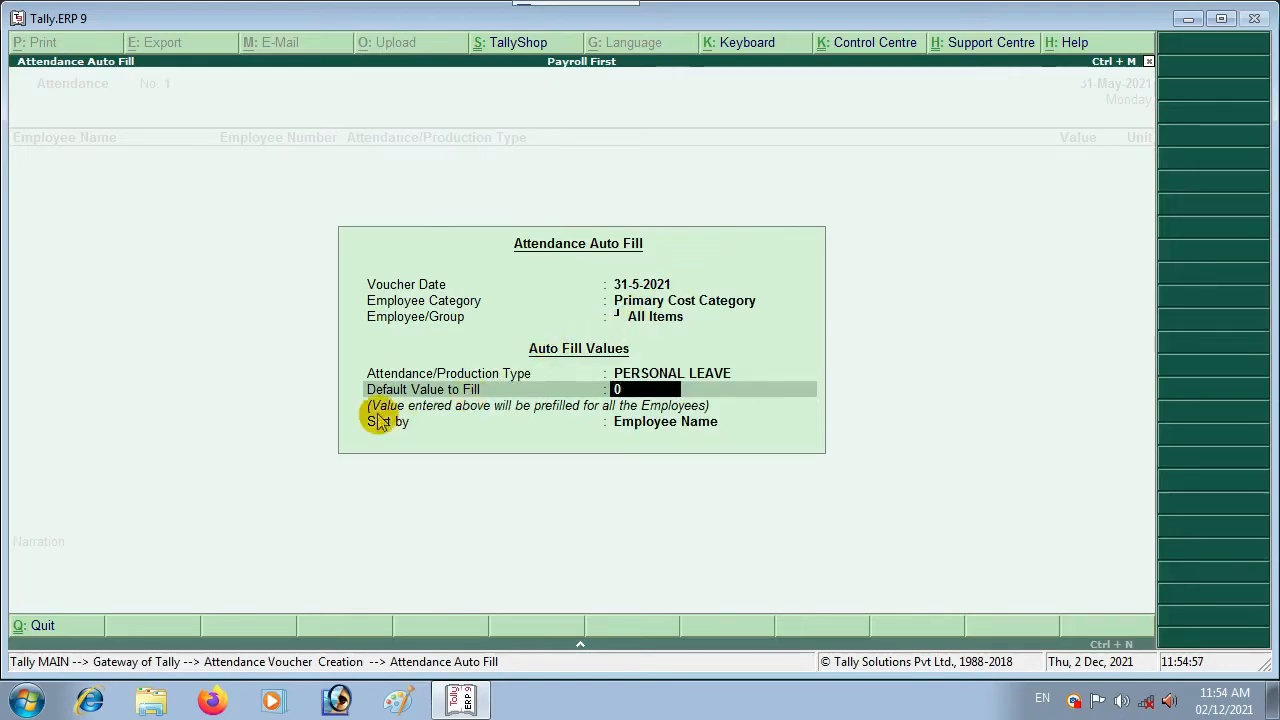
key(Return)
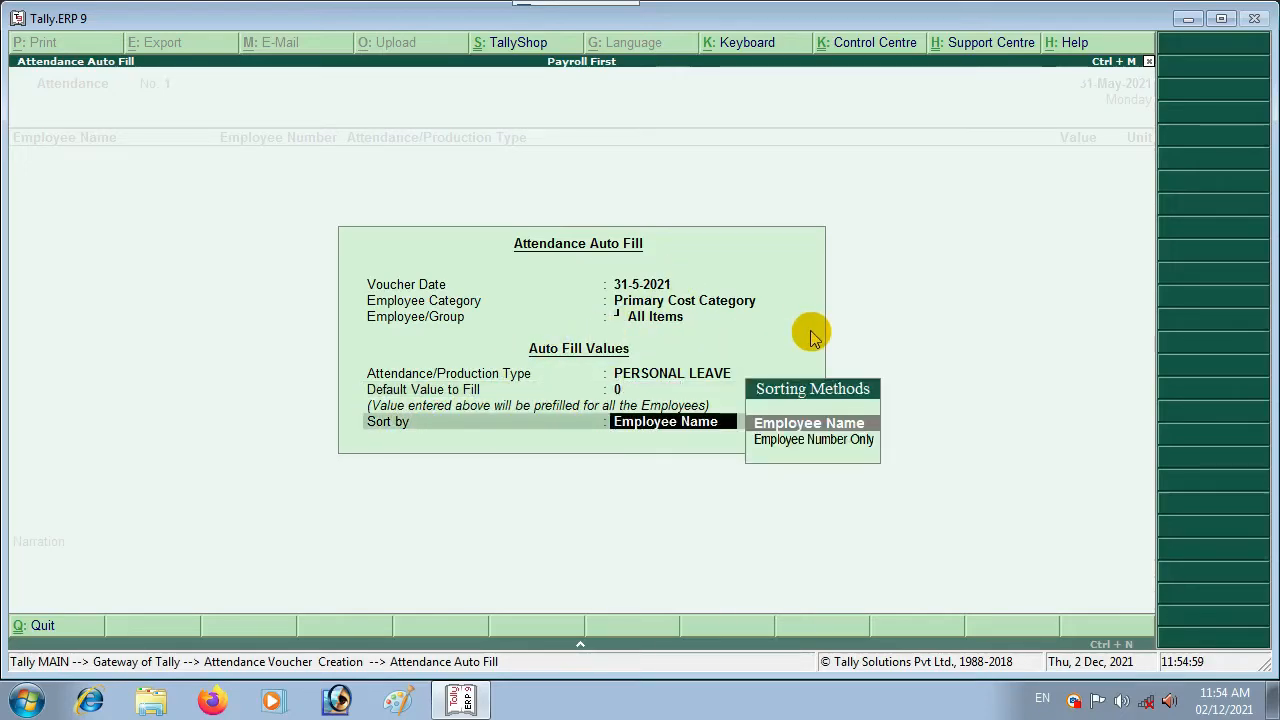
key(Return)
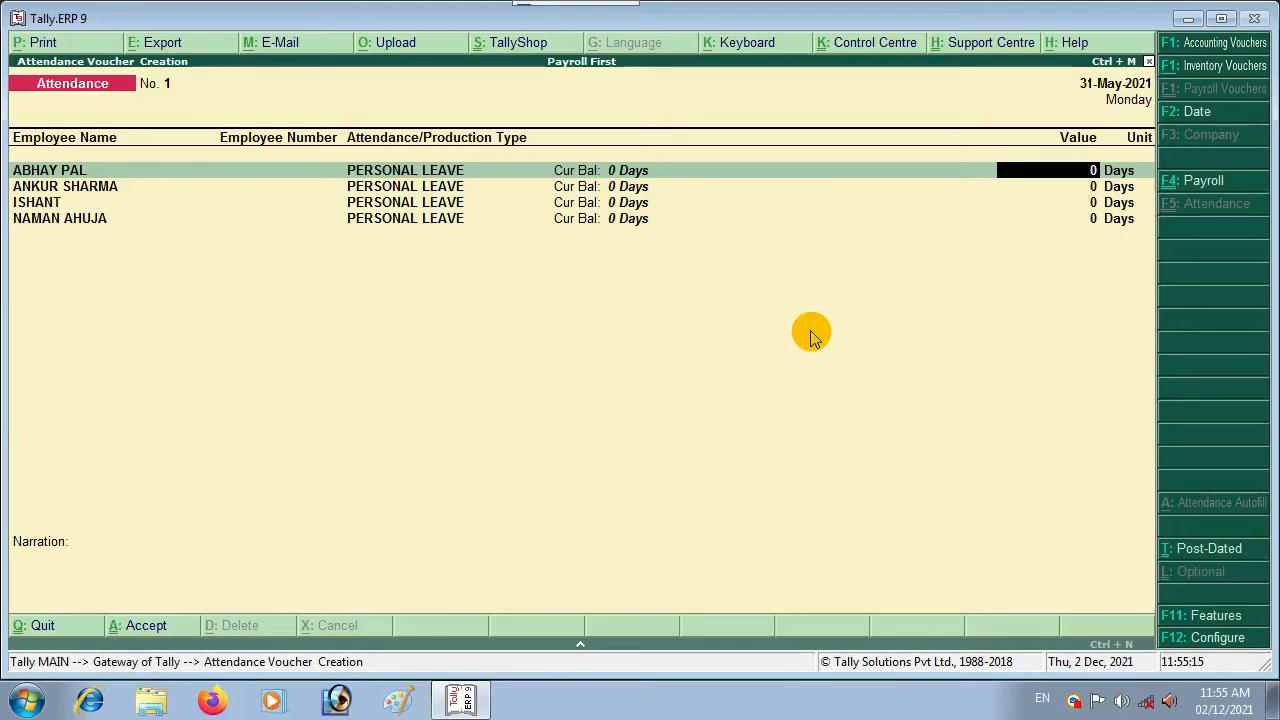
Step: Enter 1, 2, 4 and 5 days of personal leave and save attendance voucher No. 1
text(1)
key(Return)
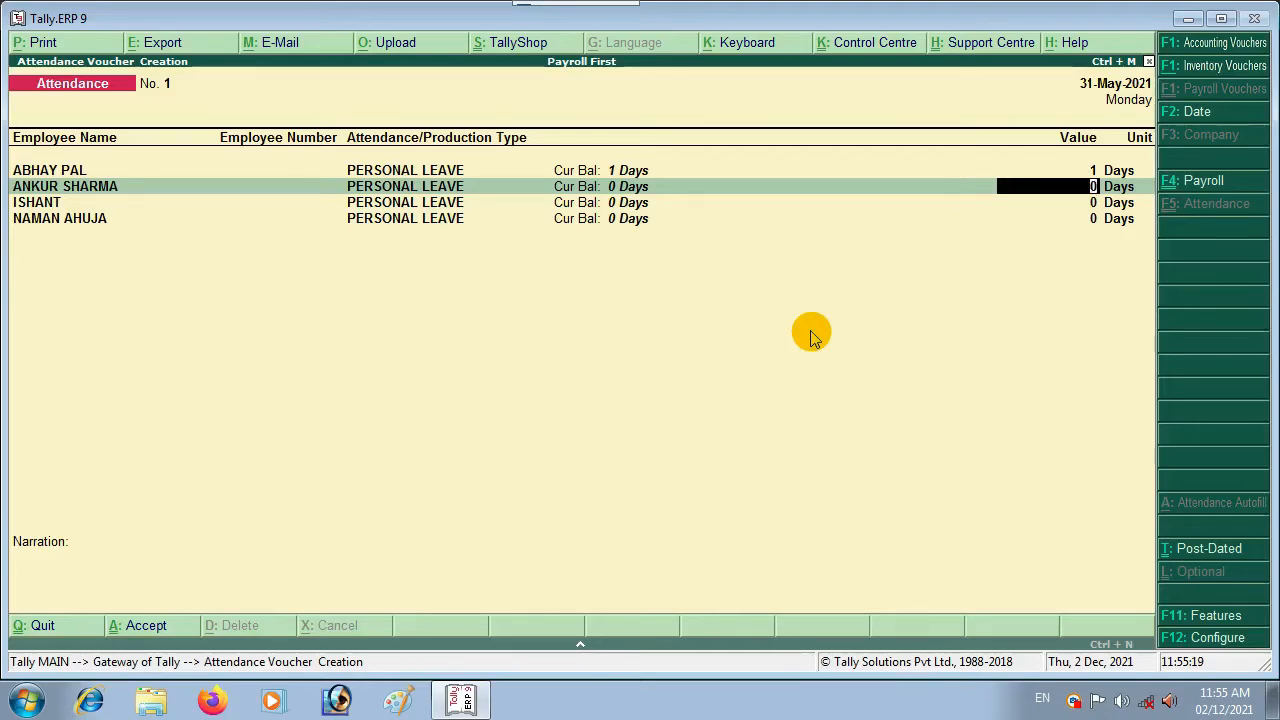
text(2)
key(Return)
text(4)
key(Return)
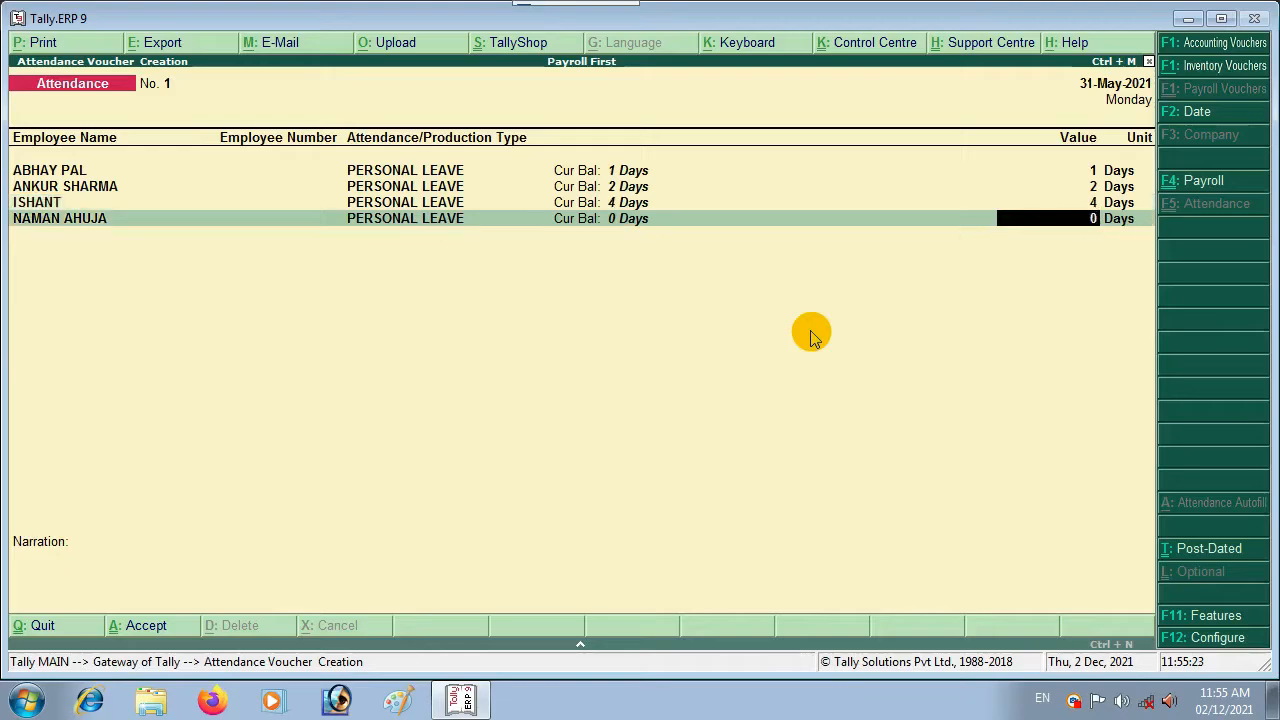
text(5)
key(Return)
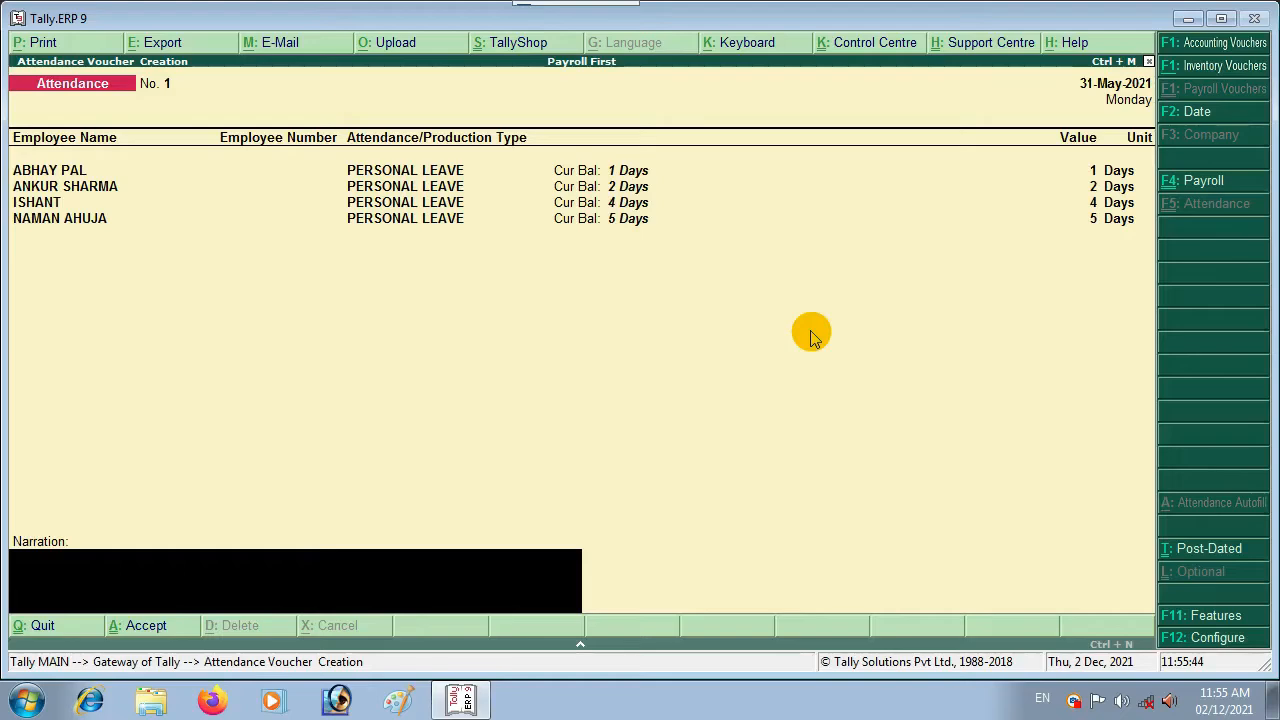
key(Return)
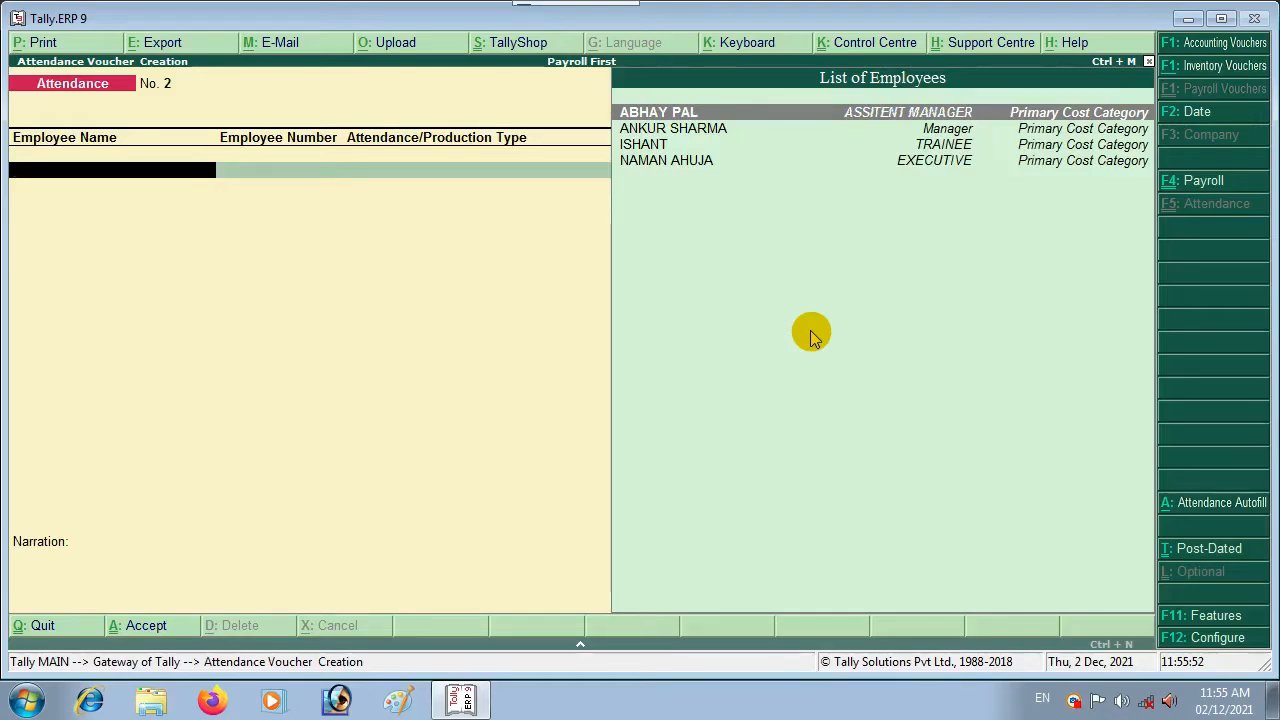
Step: Auto-fill voucher No. 2 with all employees under CASUAL LEAVE, sorted by Employee Name
key(alt+a)
key(Return)
key(Return)
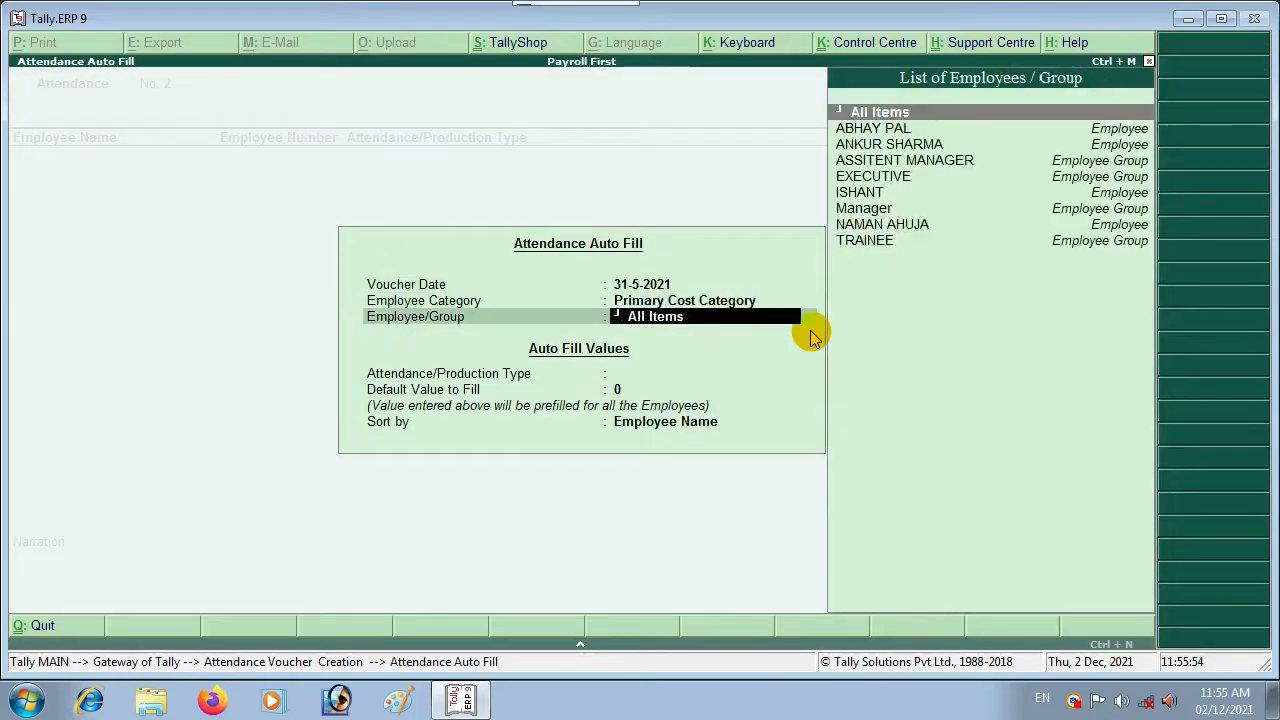
key(Return)
key(Return)
key(Return)
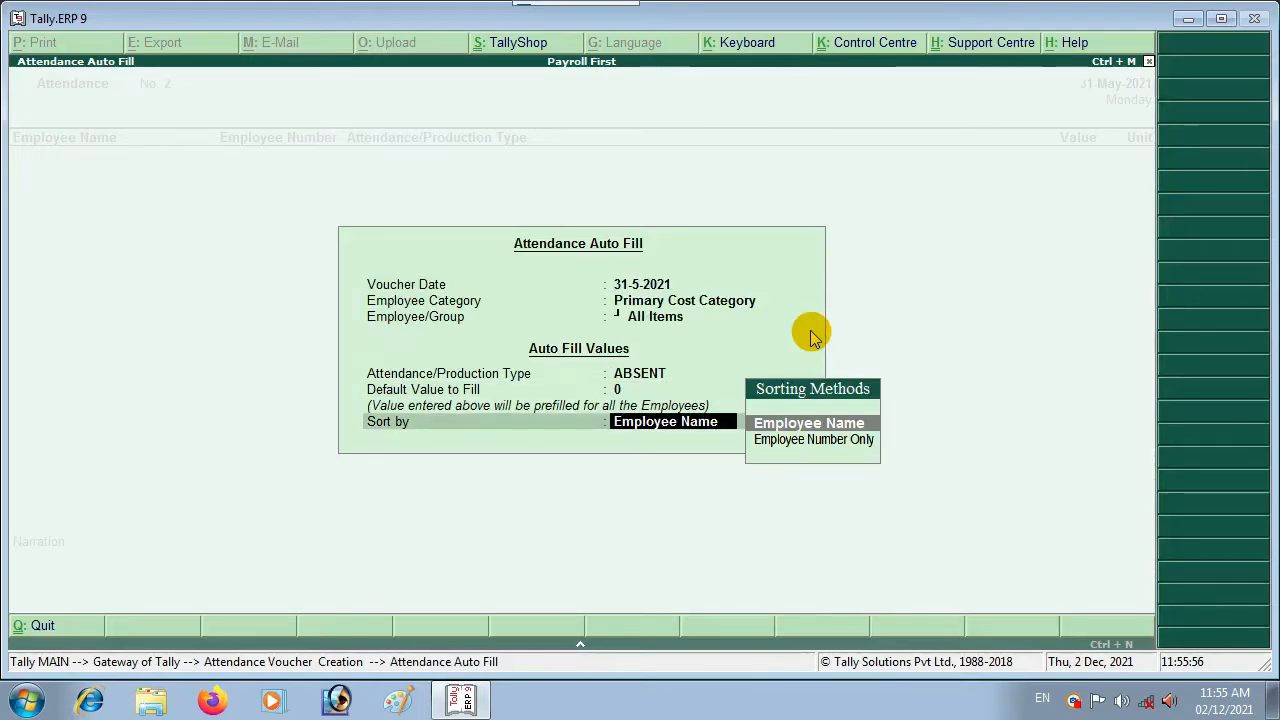
key(BackSpace)
key(BackSpace)
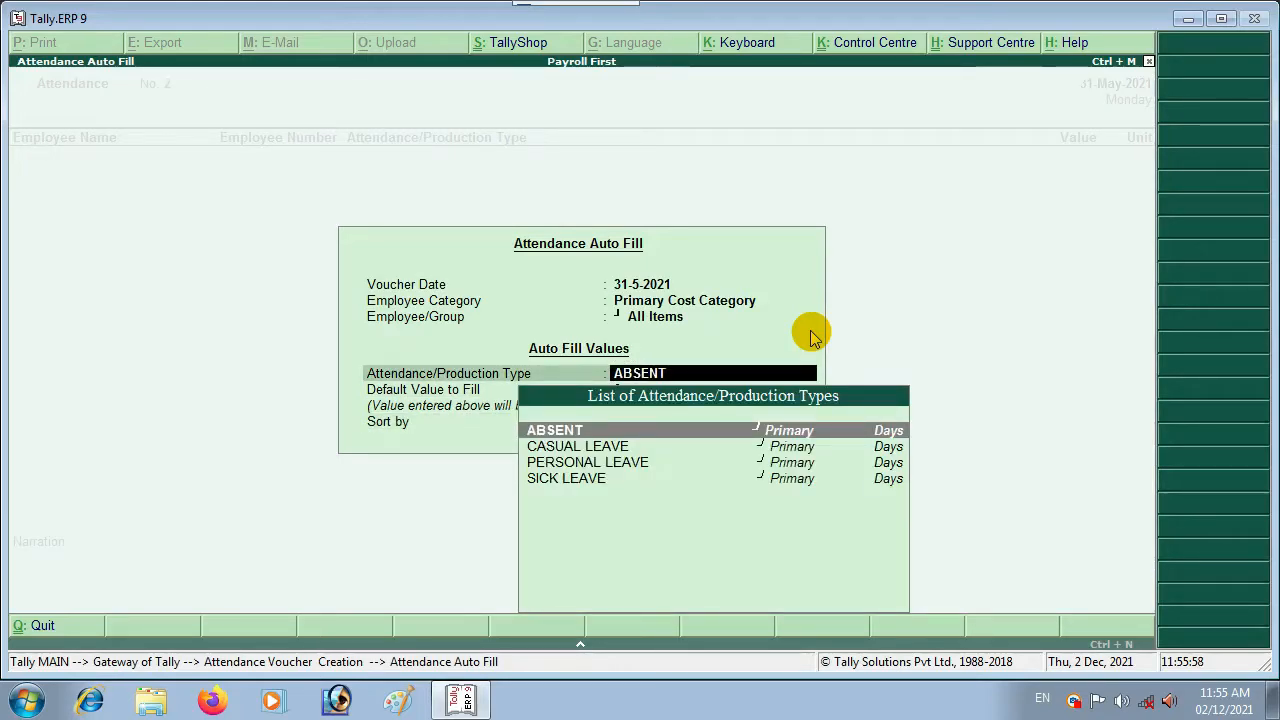
key(Down)
key(Down)
key(Down)
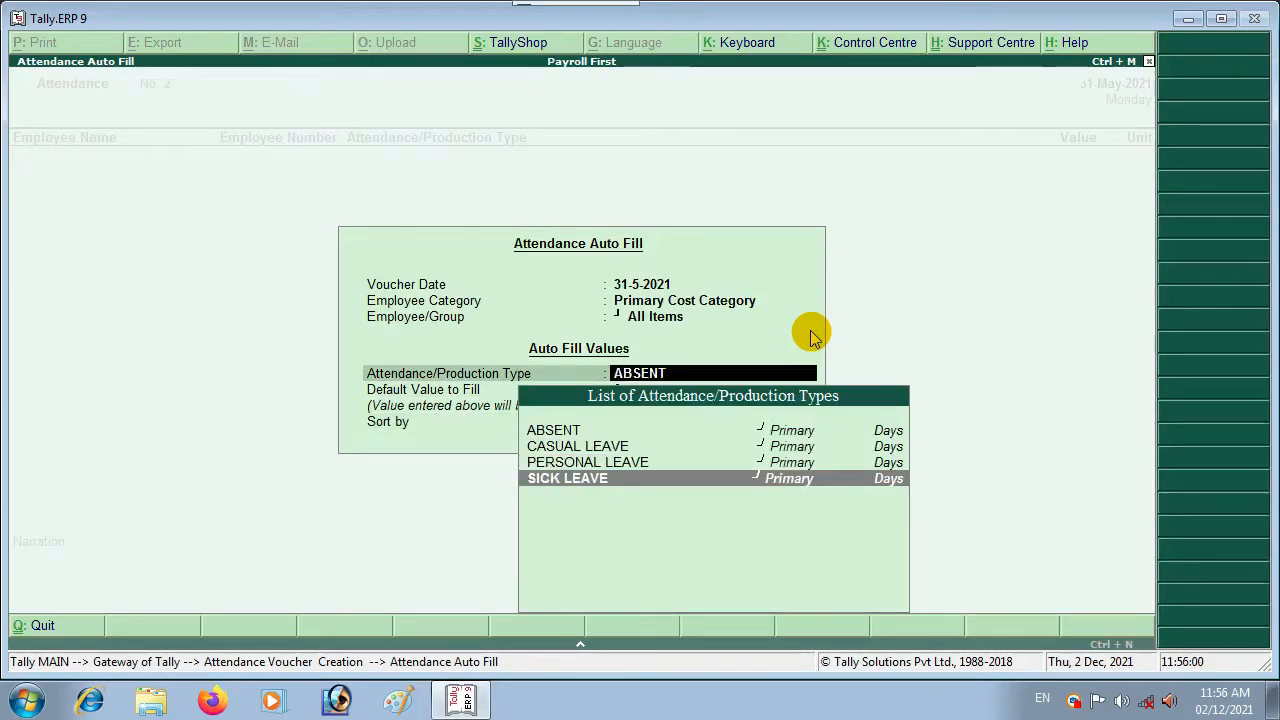
key(Up)
key(Up)
key(Up)
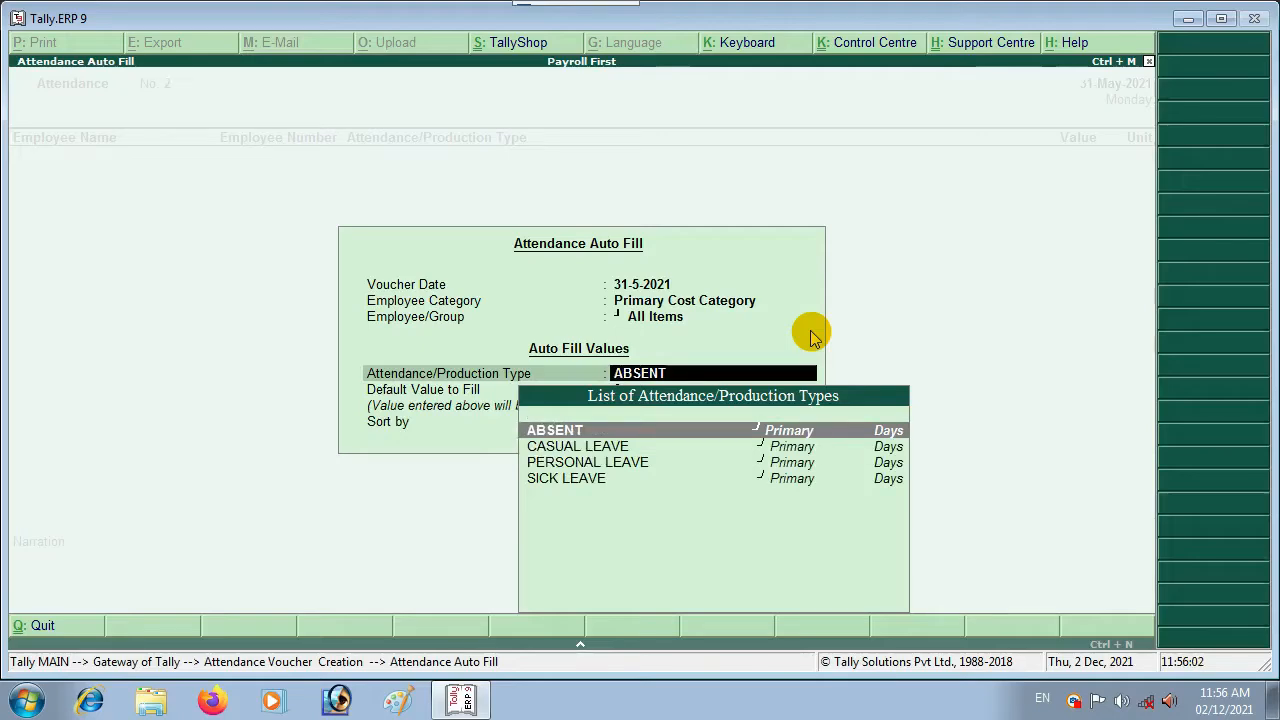
key(Down)
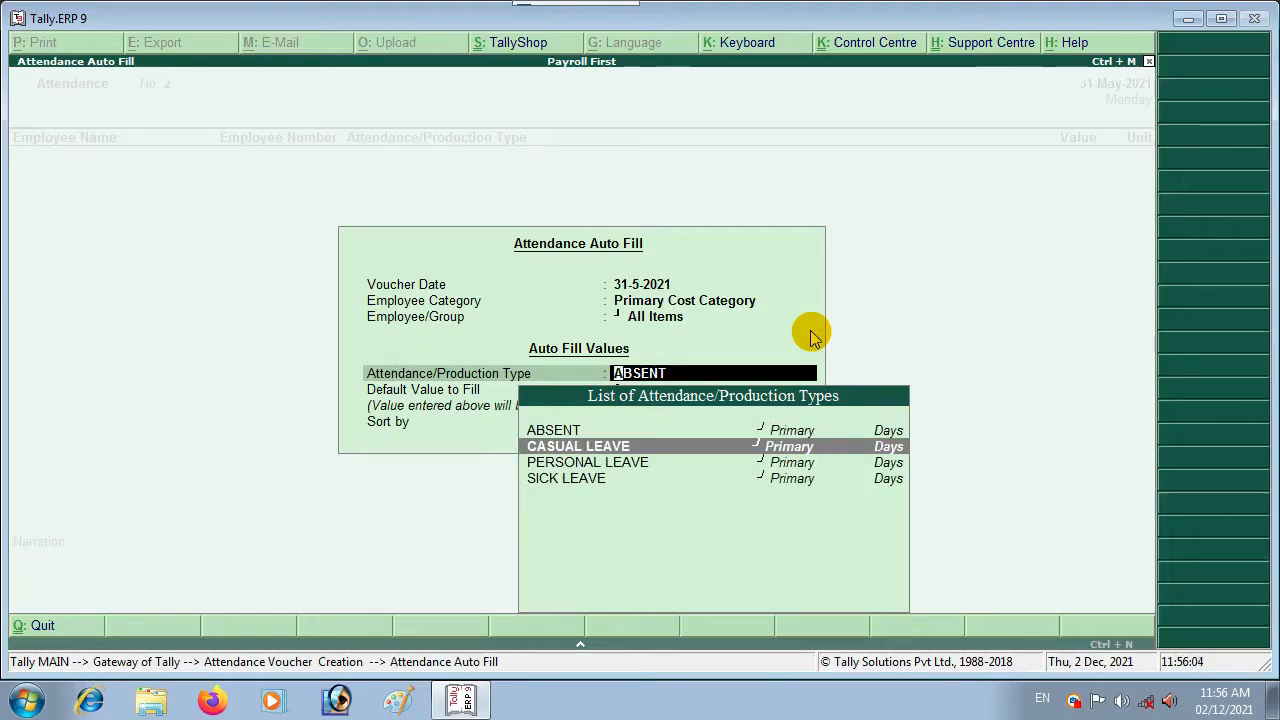
key(Return)
key(Return)
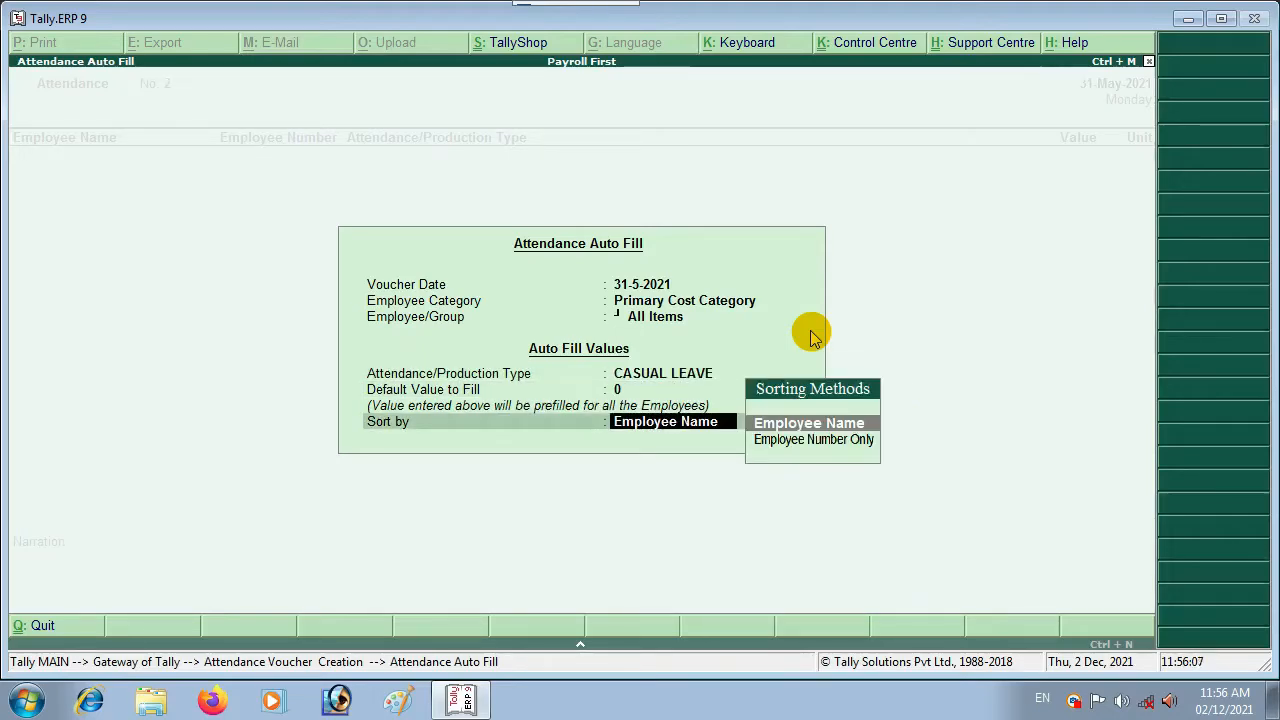
key(Return)
Step: Enter 1 day of casual leave for the first employee and 2 for the third
text(1)
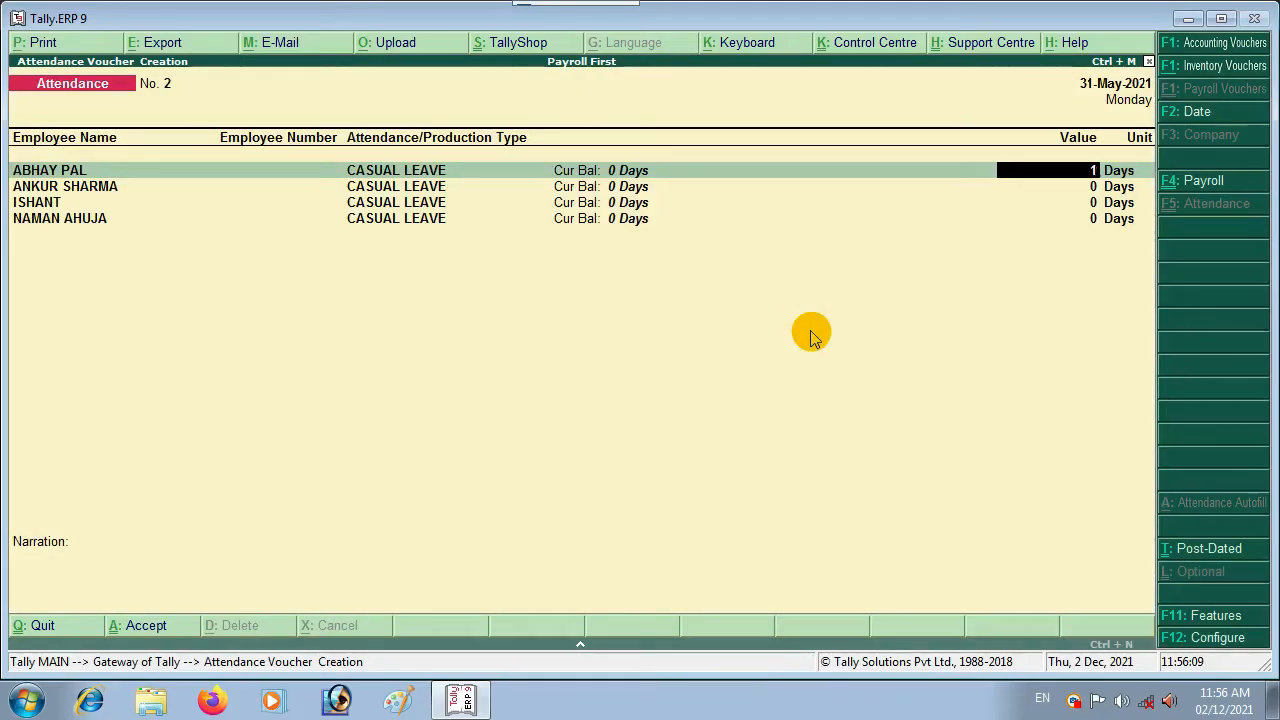
key(Return)
key(Return)
text(2)
key(Return)
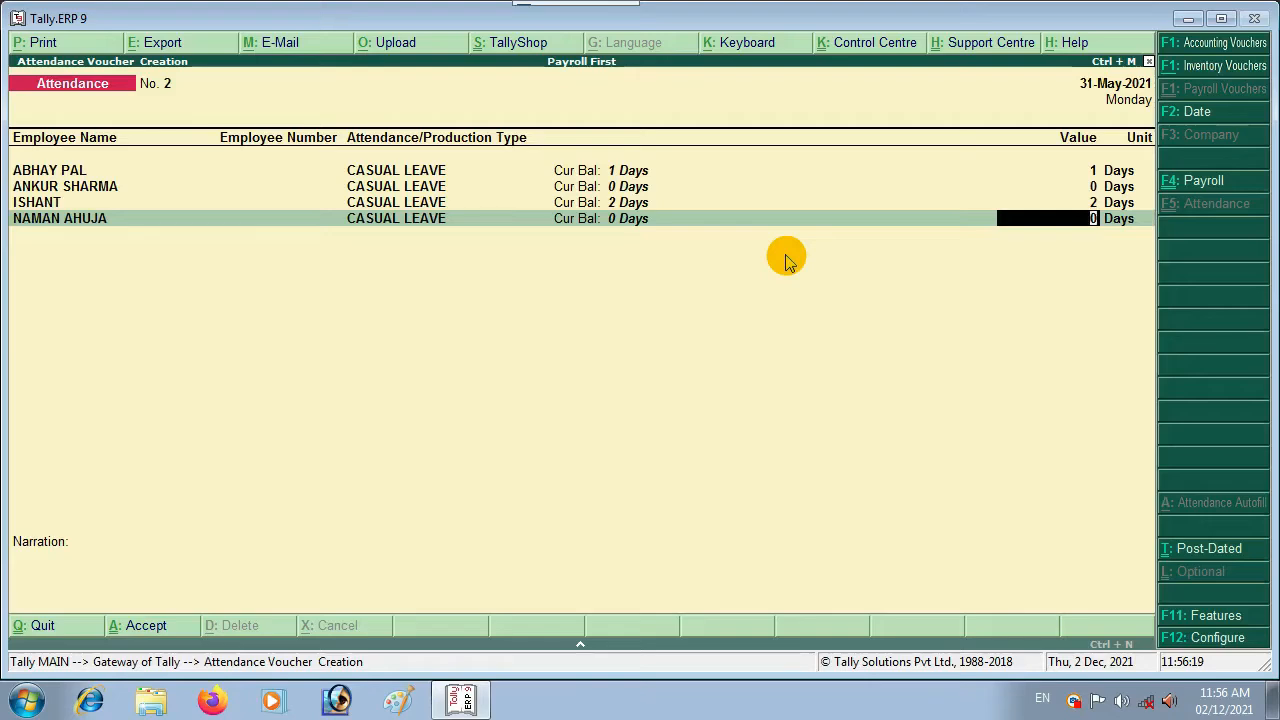
Step: Save voucher No. 2 and auto-fill voucher No. 3 with all employees as ABSENT
key(ctrl+a)
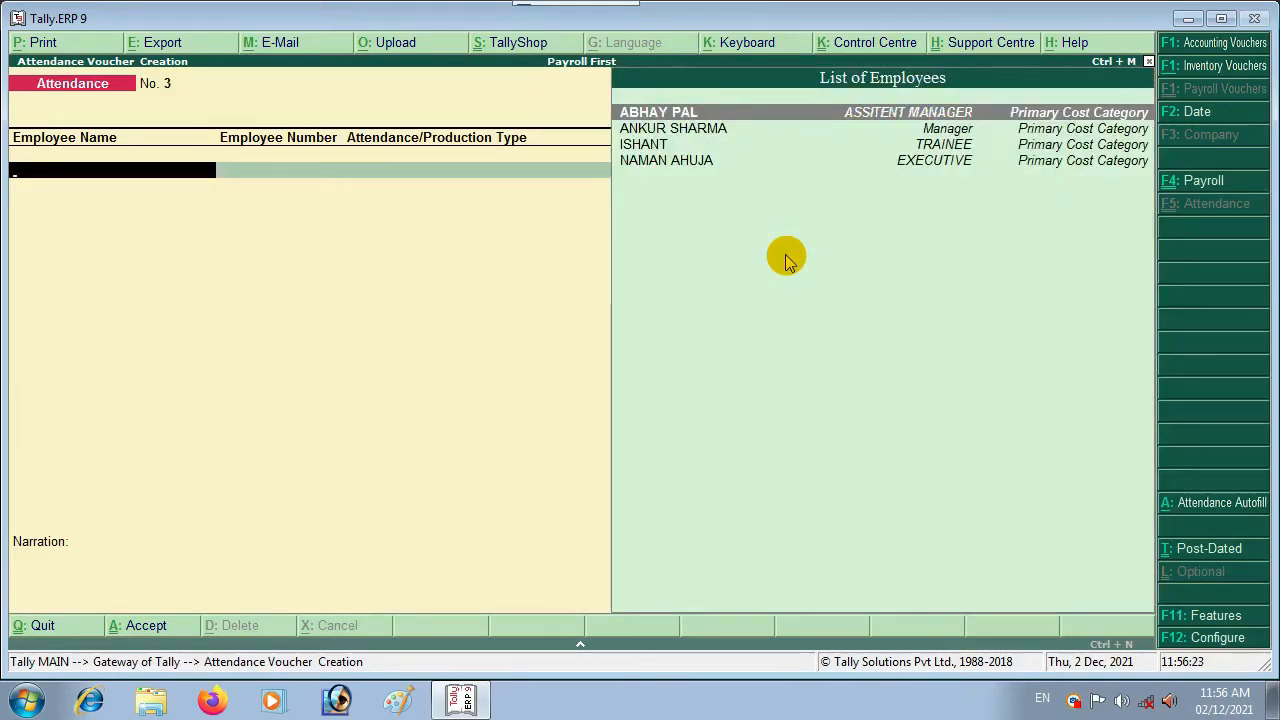
key(alt+a)
key(Return)
key(Return)
key(Return)
key(Return)
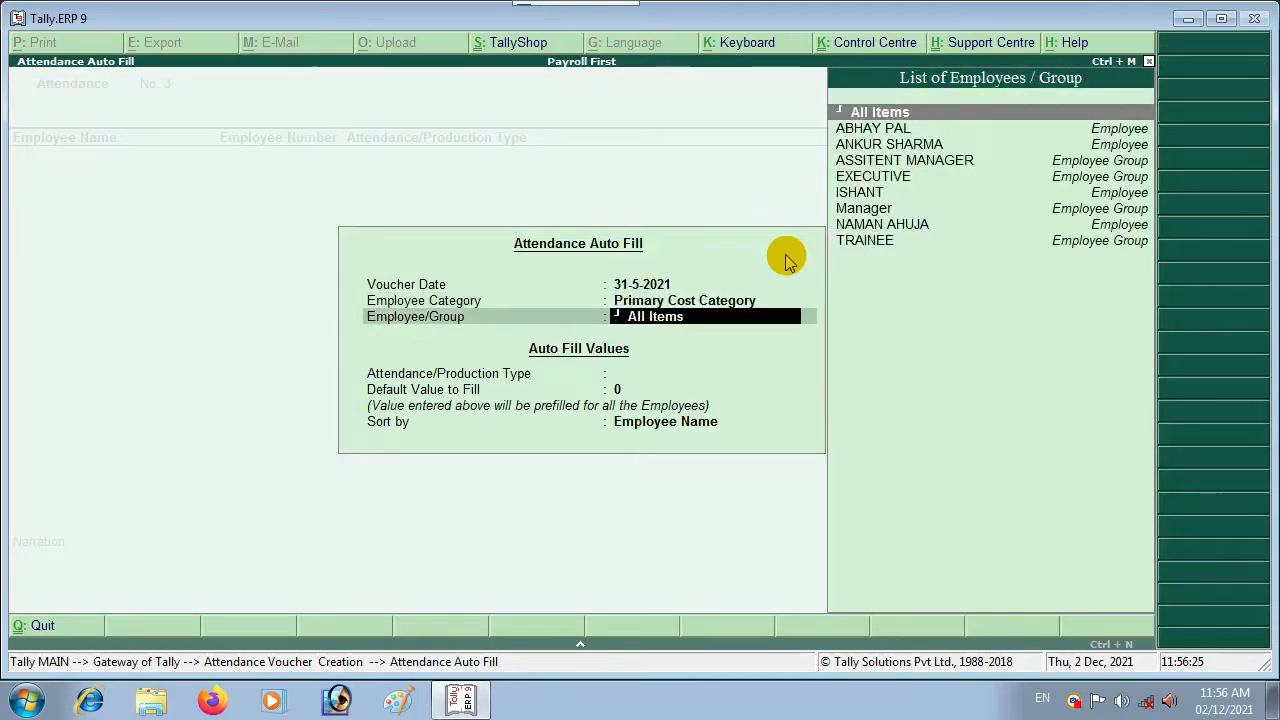
key(Return)
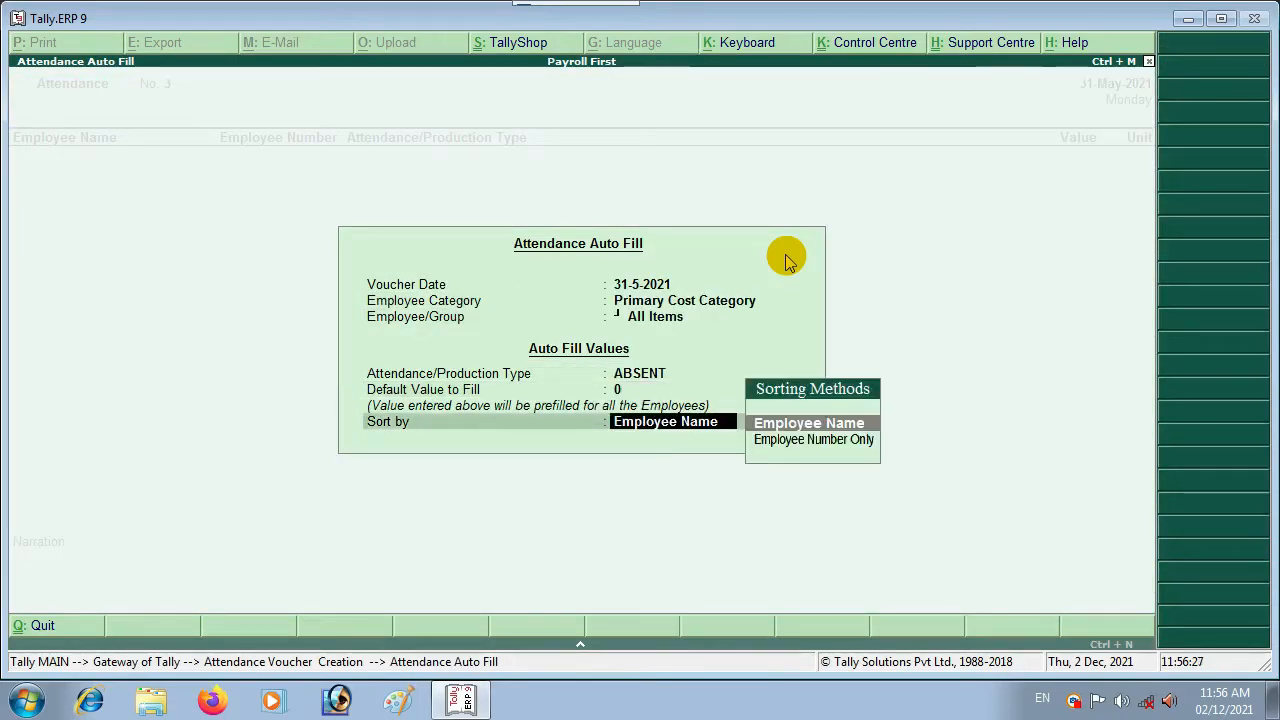
key(Return)
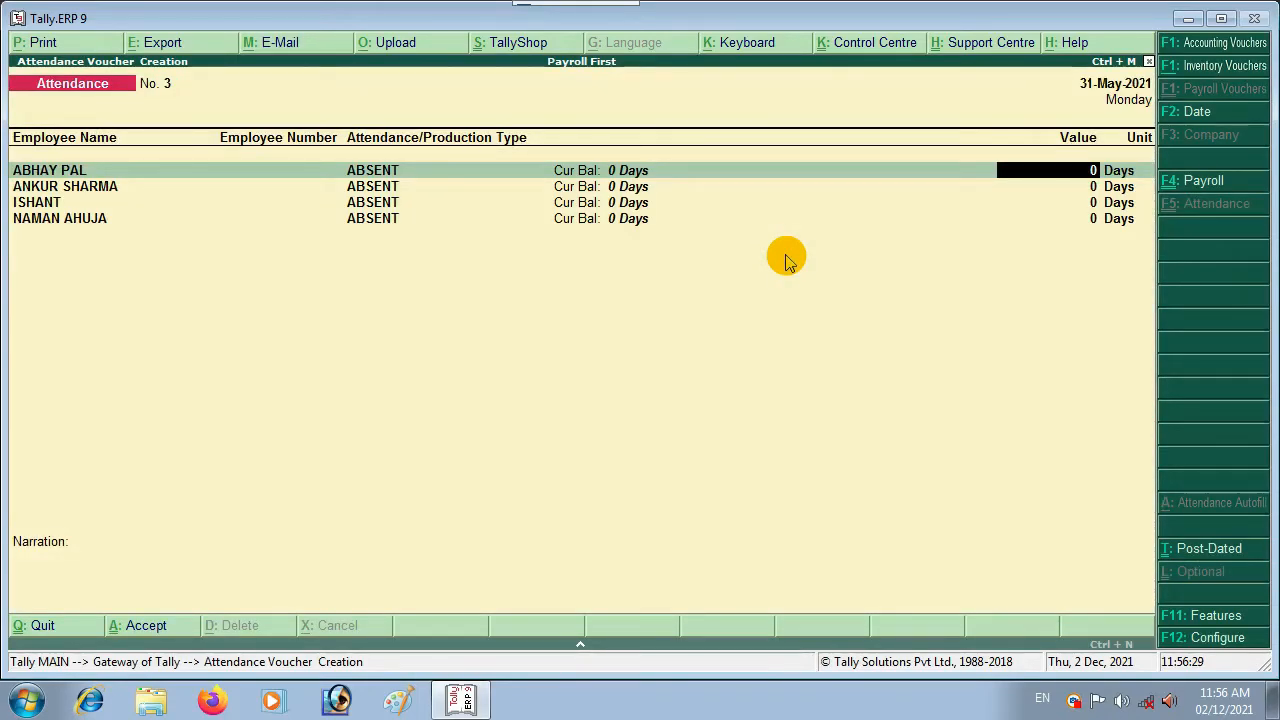
Step: Enter 1, 2 and 4 absent days for the first three employees and save voucher No. 3
text(1)
key(Return)
text(2)
key(Return)
text(4)
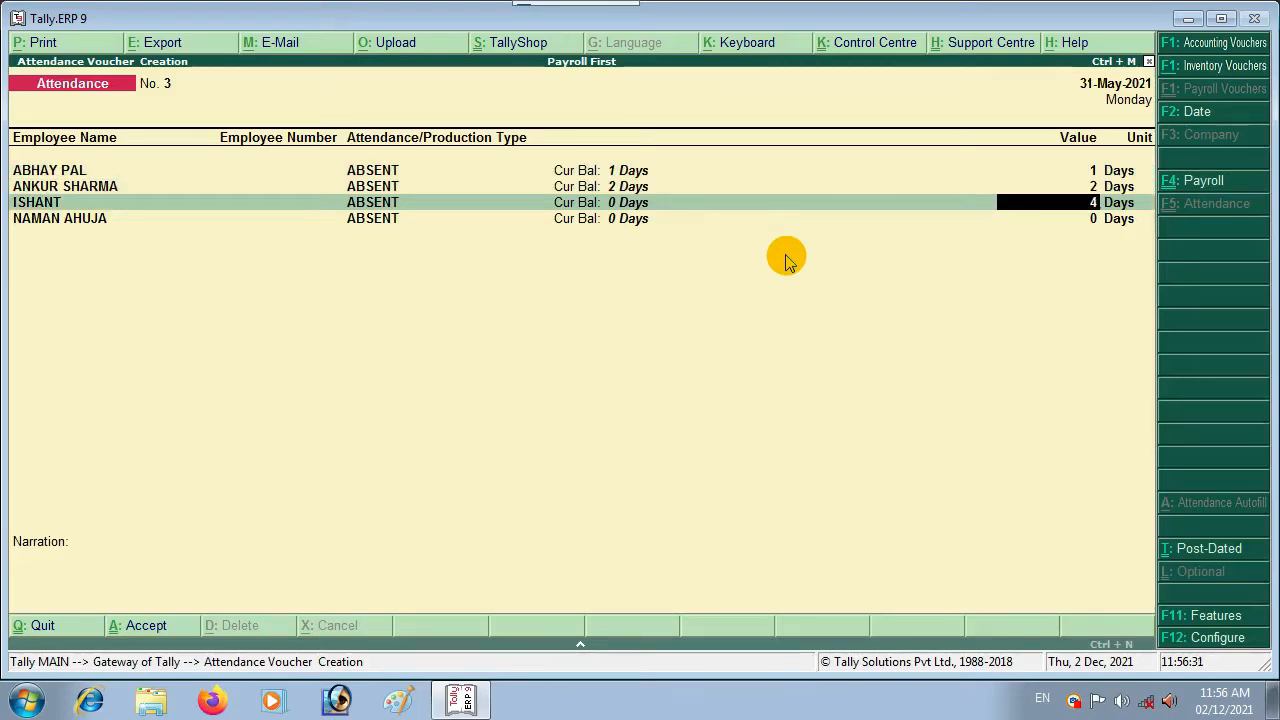
key(Return)
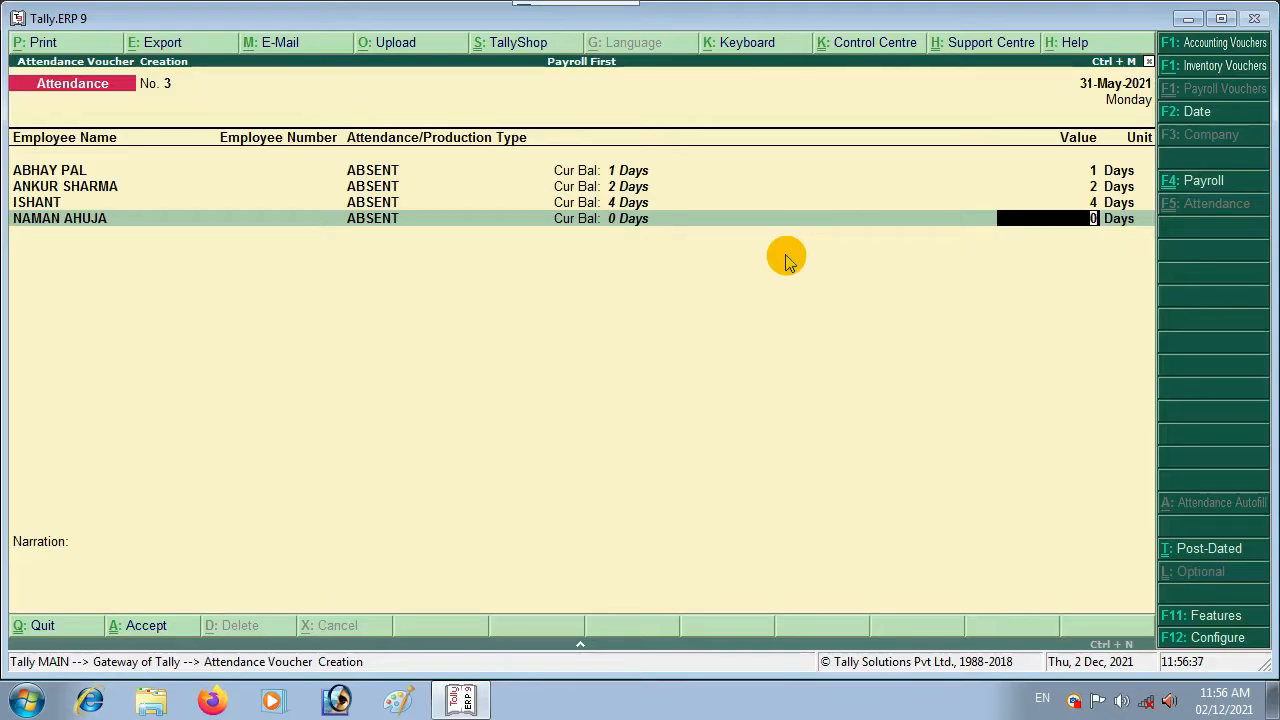
key(ctrl+a)
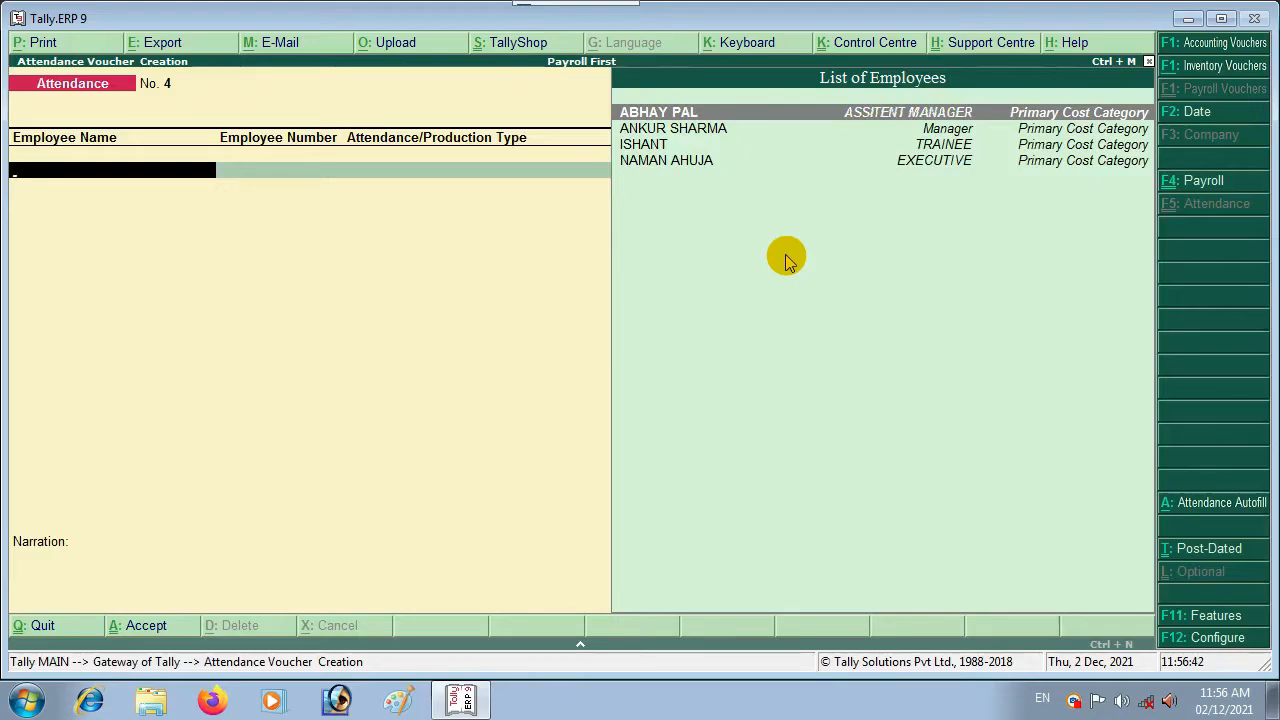
Step: Auto-fill voucher No. 4 with all employees under SICK LEAVE
key(alt+a)
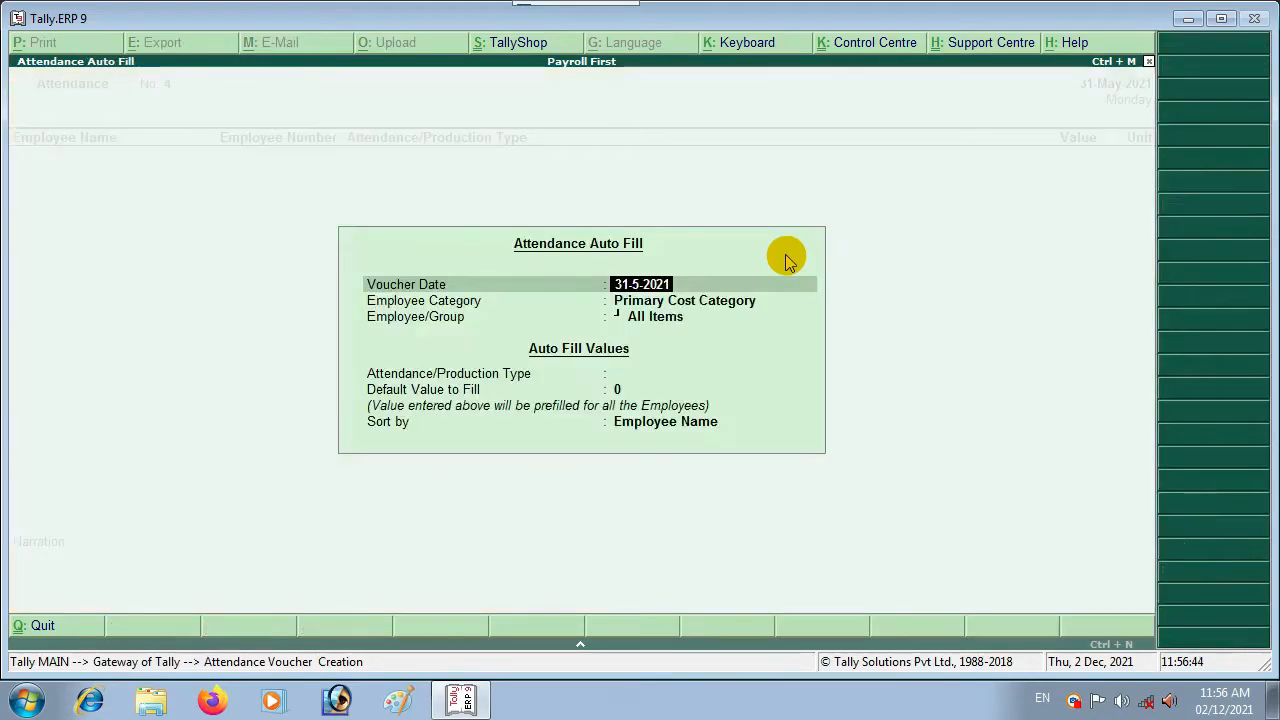
key(Return)
key(Return)
key(Return)
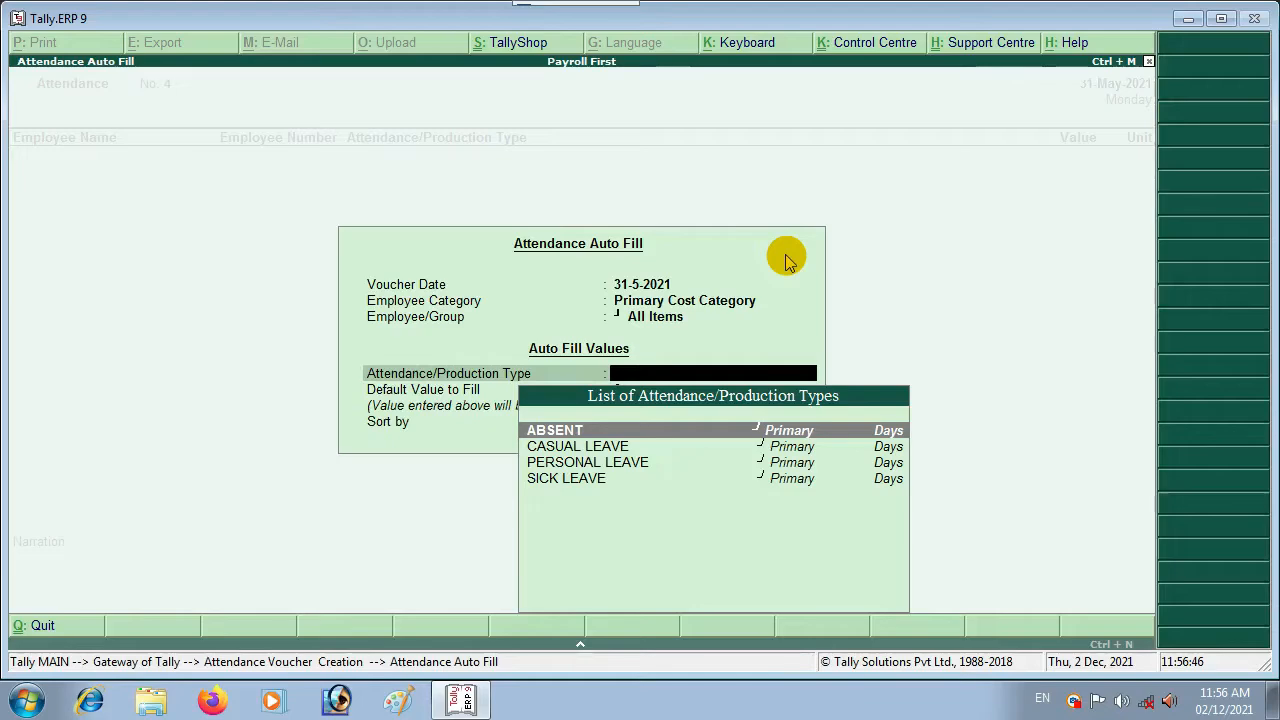
key(Down)
key(Down)
key(Up)
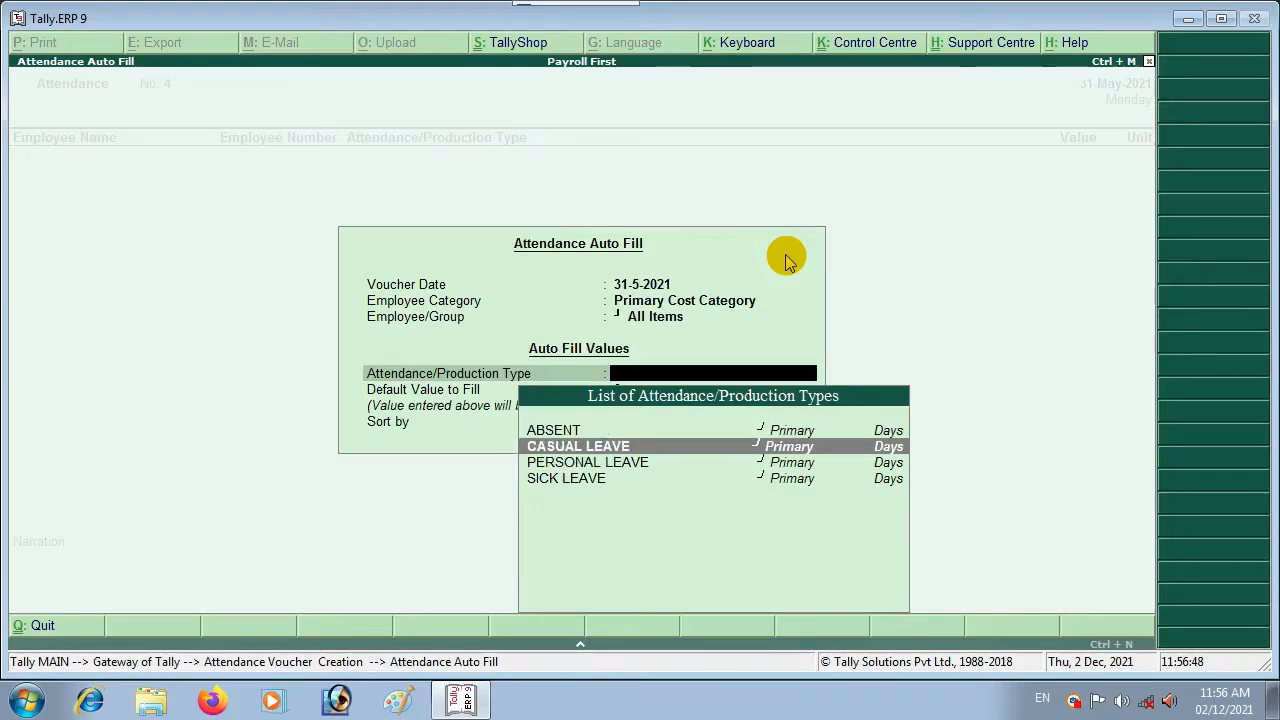
key(Up)
key(Down)
key(Down)
key(Down)
key(Return)
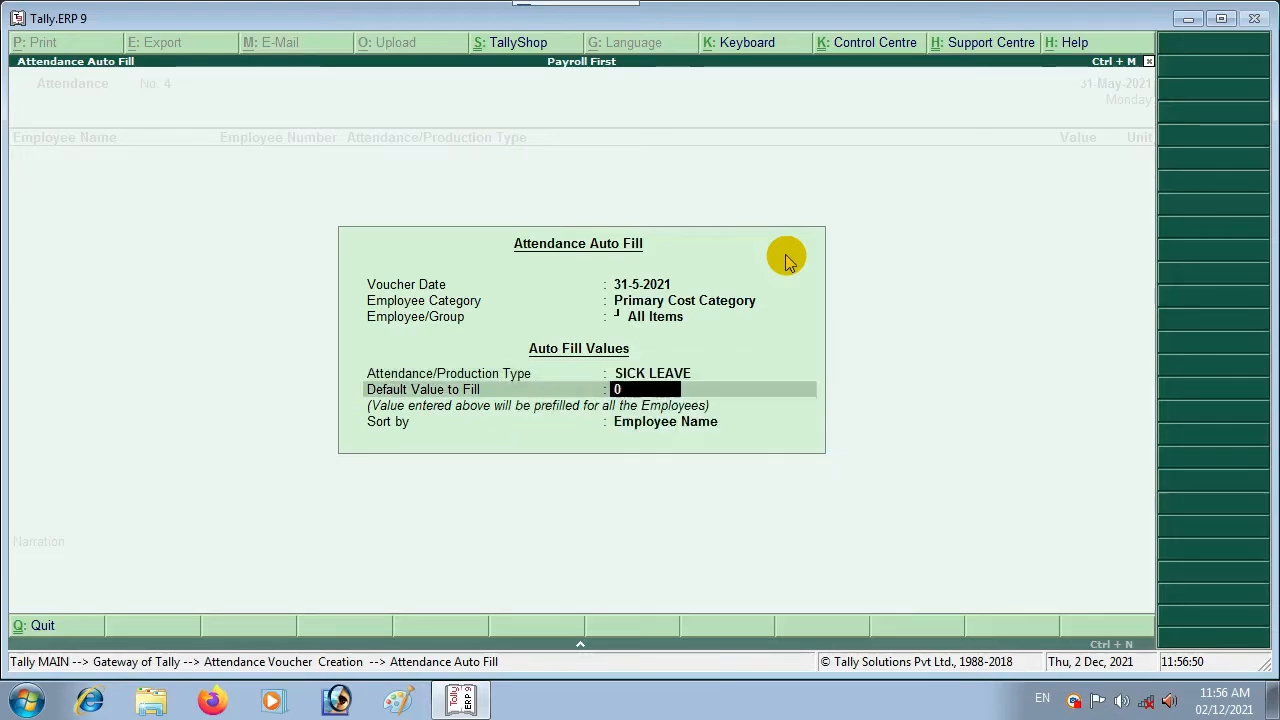
key(Return)
key(Return)
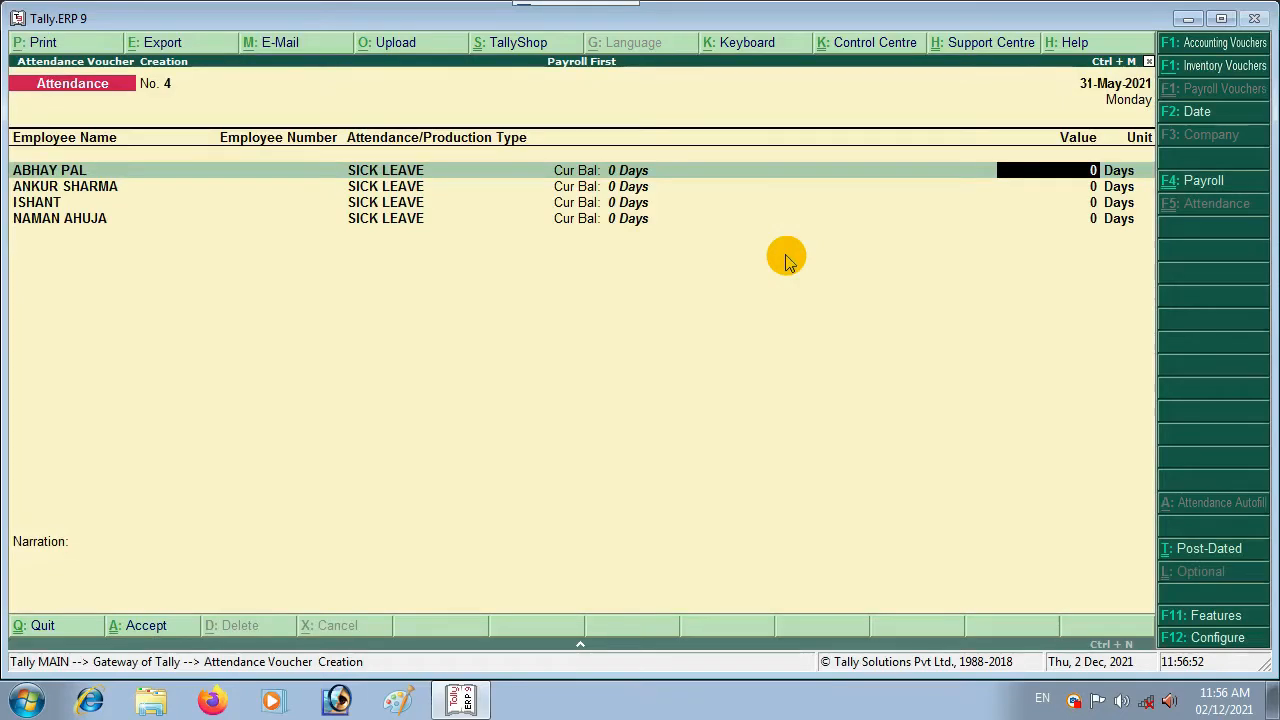
Step: Enter 4, 5 and 4 sick-leave days, save voucher No. 4, and start a Payroll voucher
text(4)
key(Return)
text(5)
key(Return)
text(4)
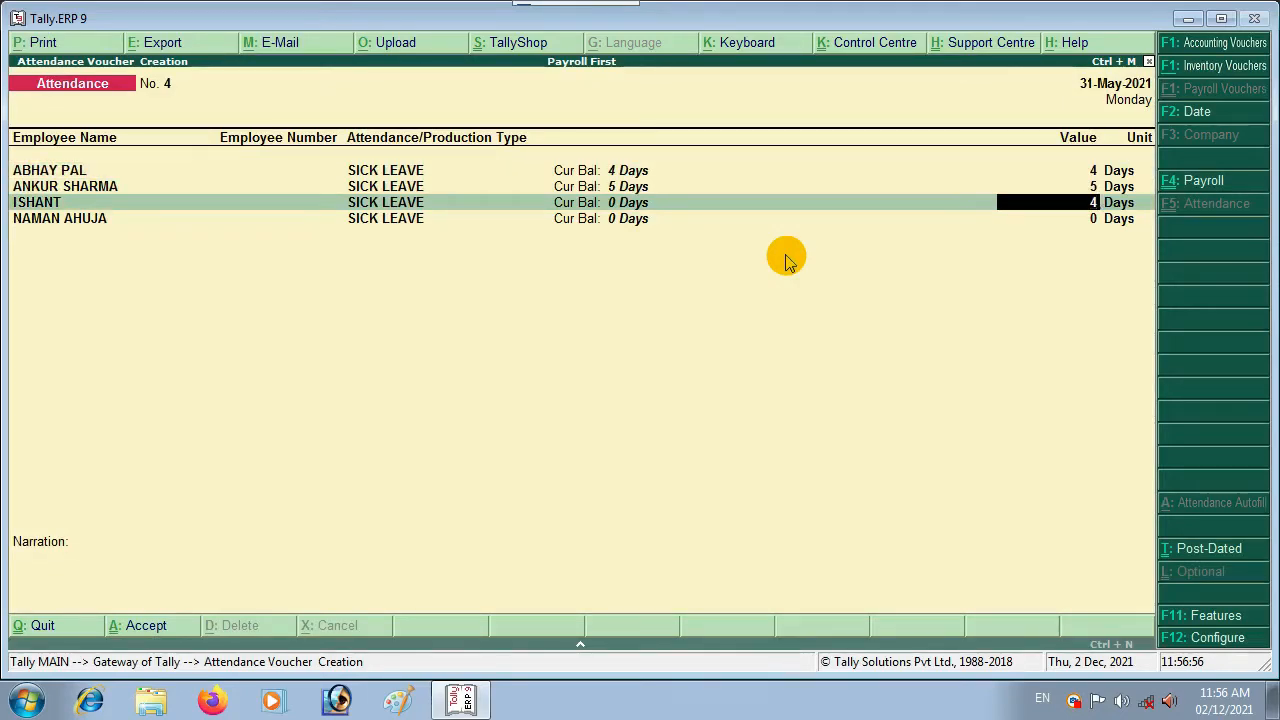
key(Return)
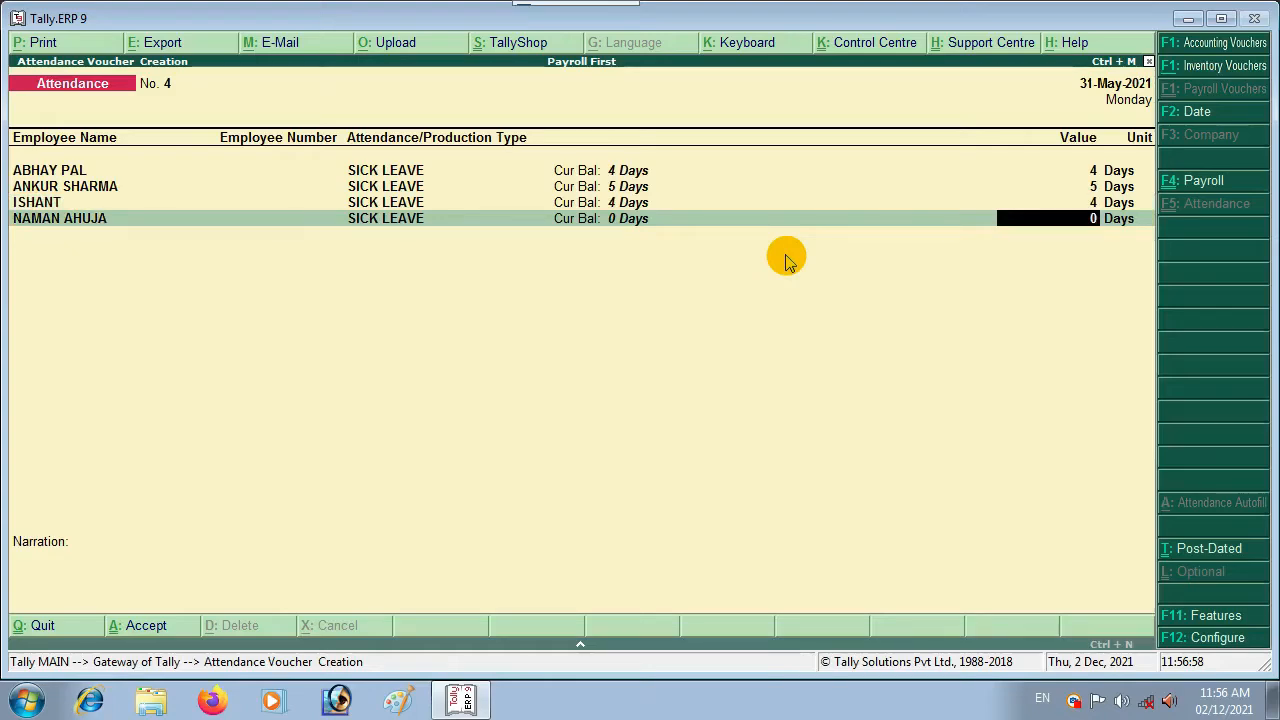
key(ctrl+a)
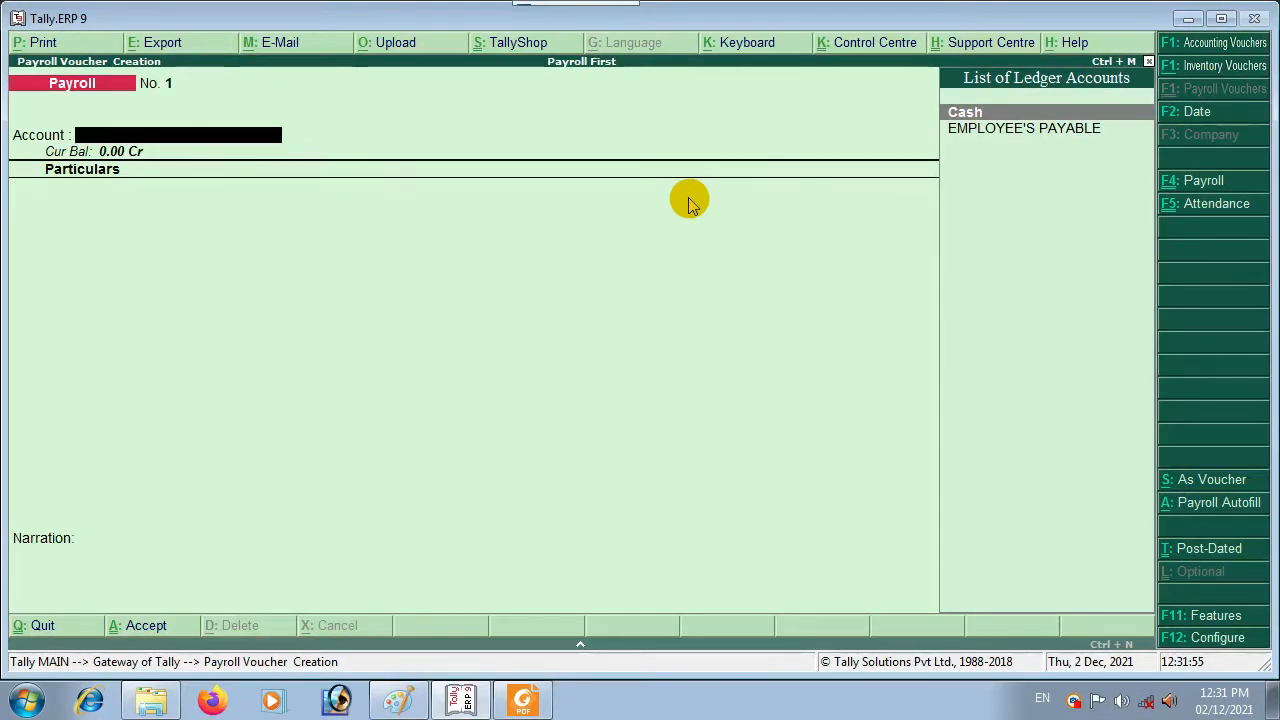
key(F4)
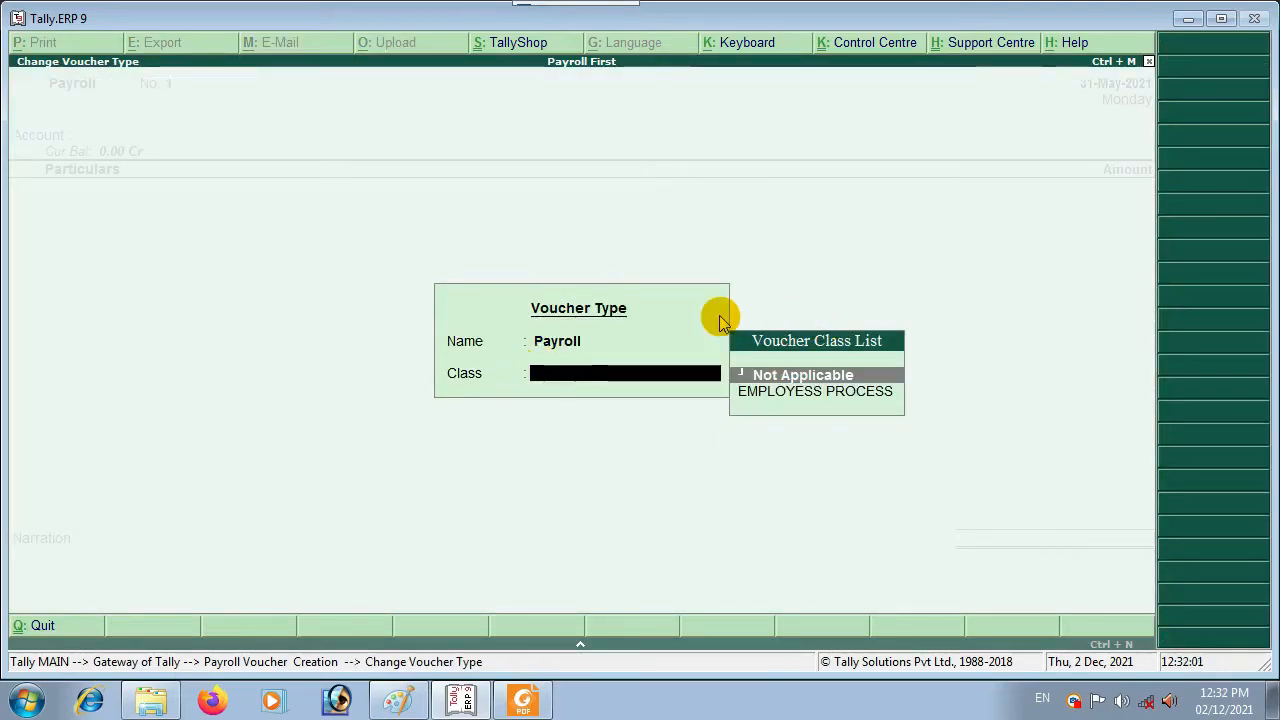
Step: Pay payroll voucher No. 1 from Cash, auto-filling User Defined for all employees, 1-5-2021 to 31-5-2021
key(Return)
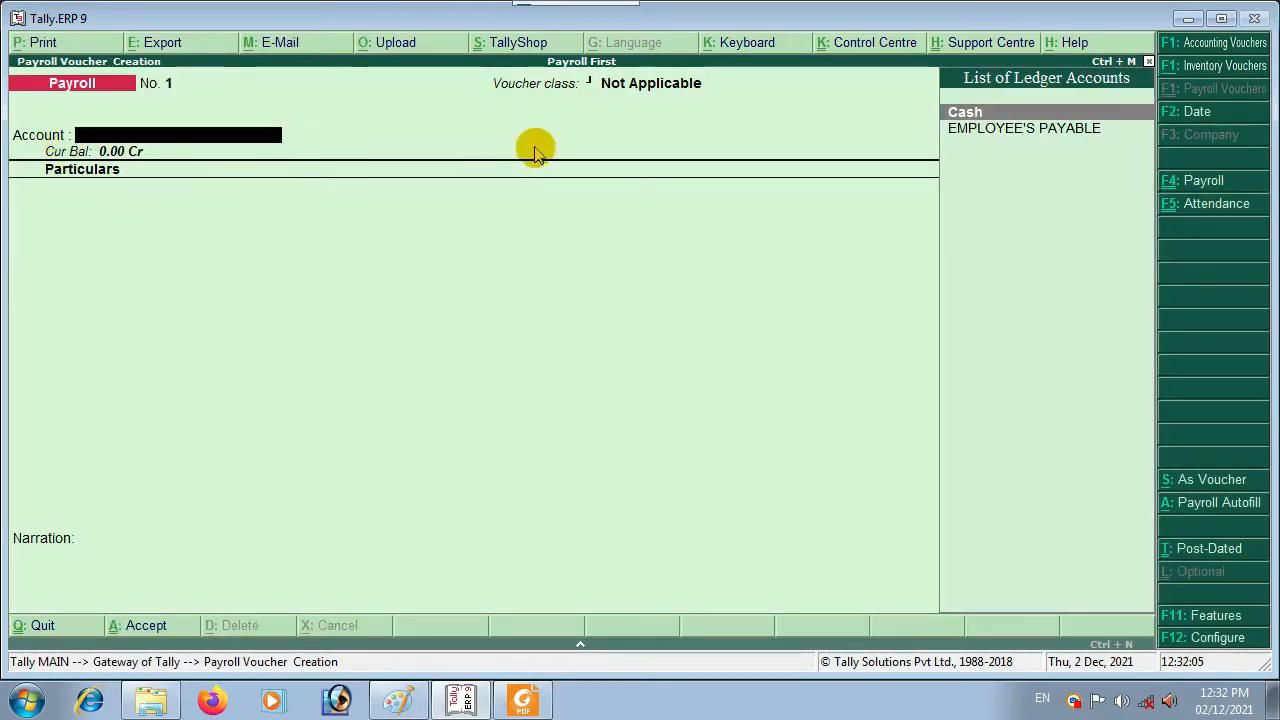
key(Return)
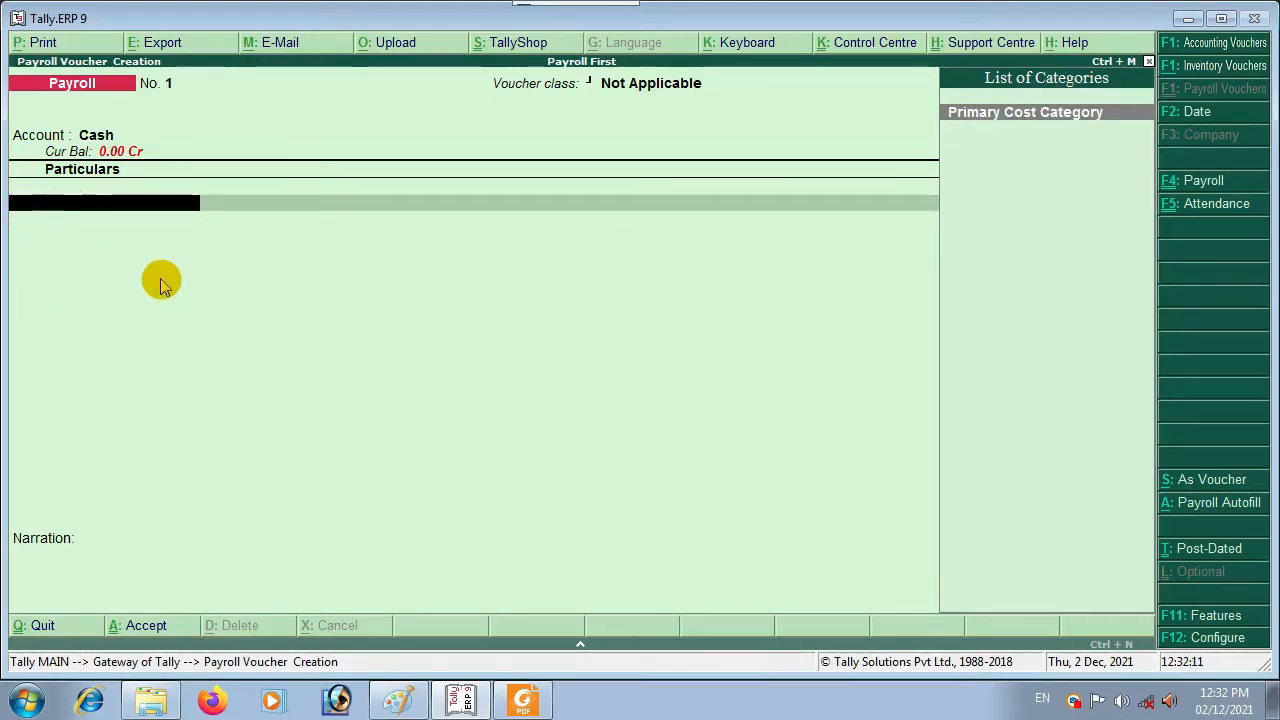
key(alt+a)
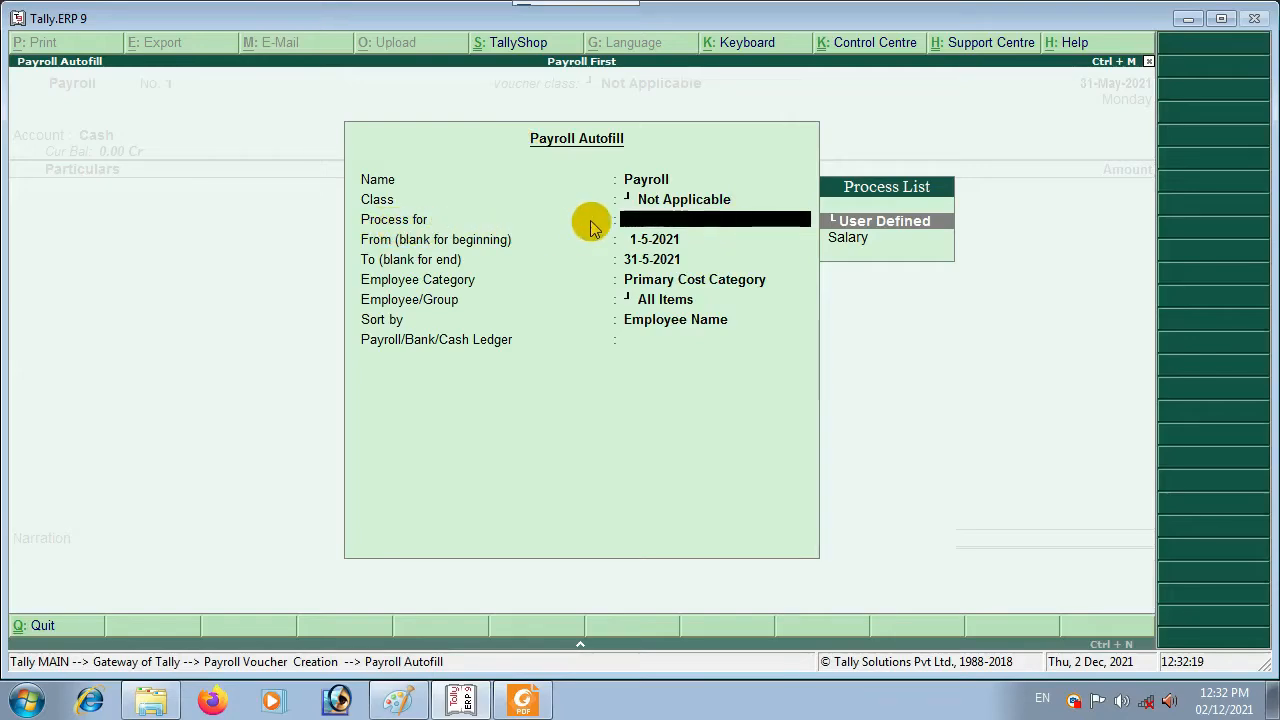
key(Return)
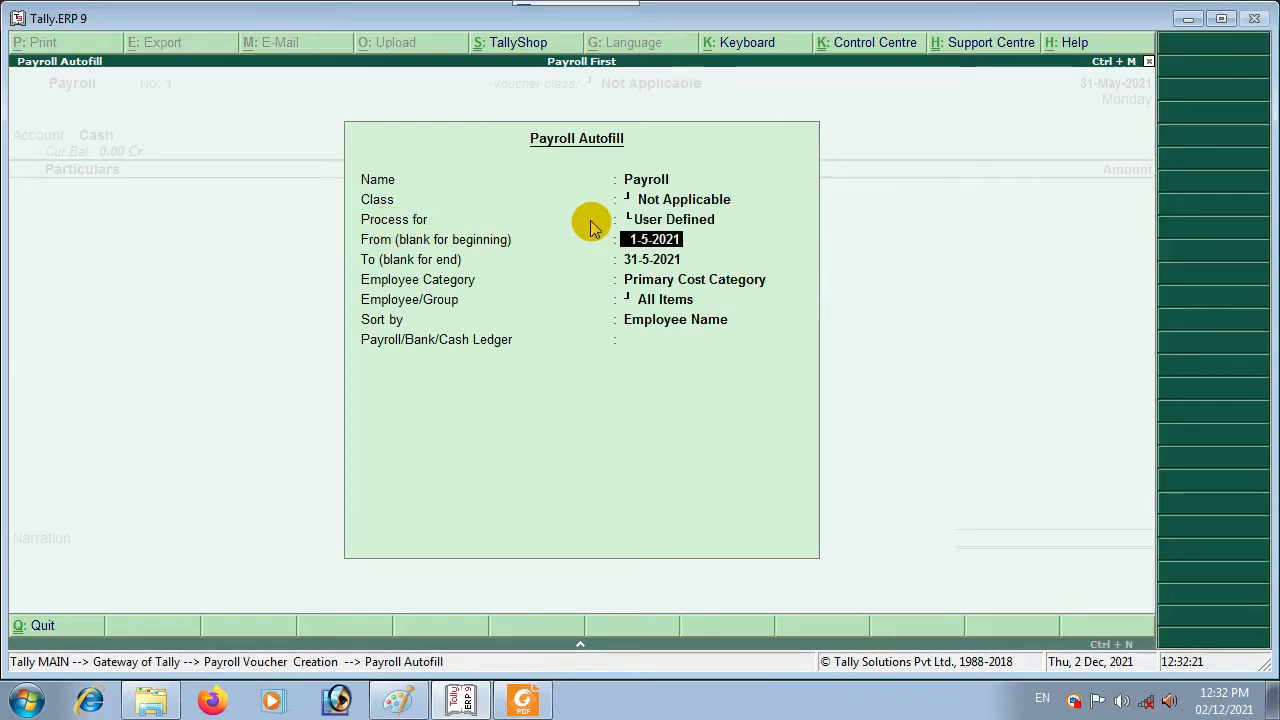
key(Return)
key(Return)
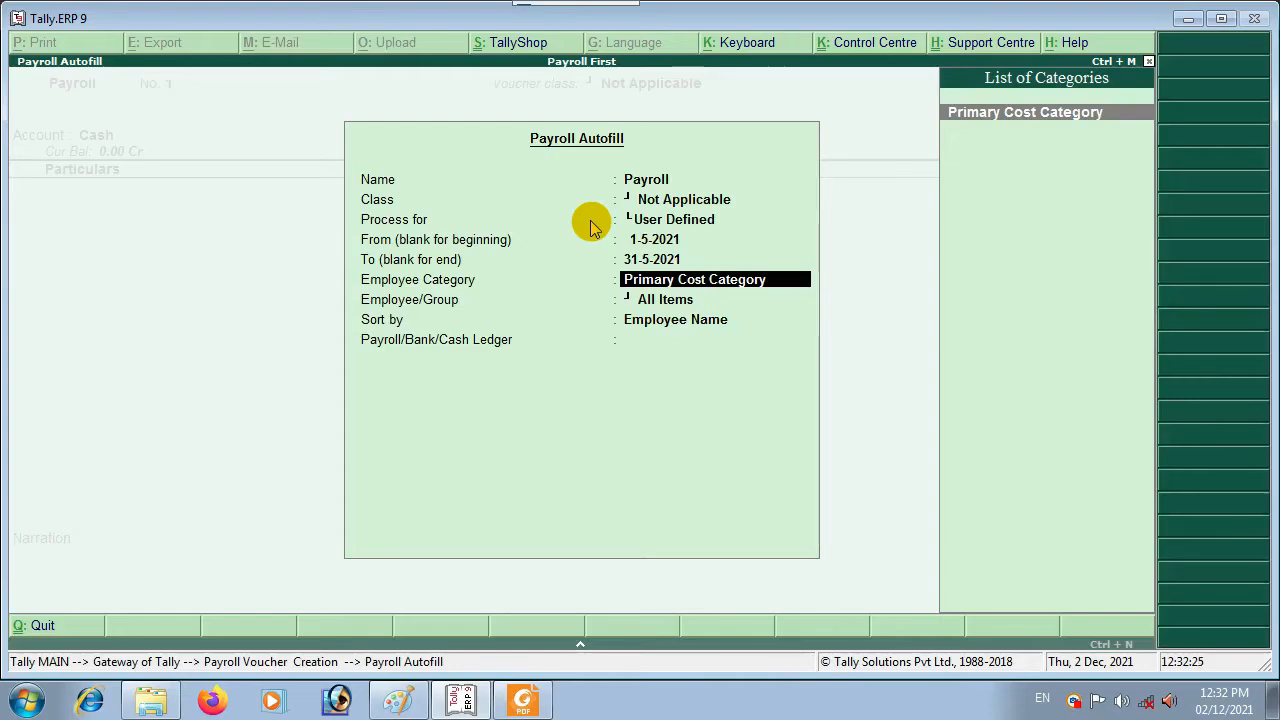
key(Return)
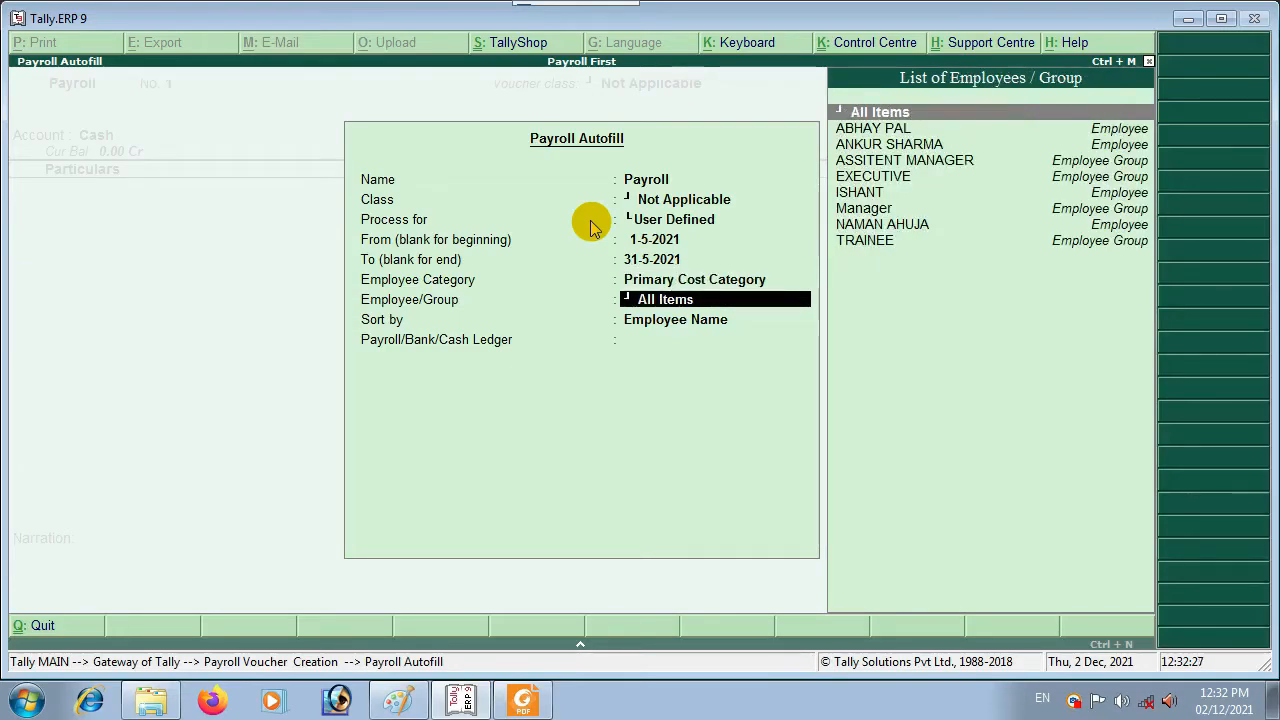
key(Return)
key(Return)
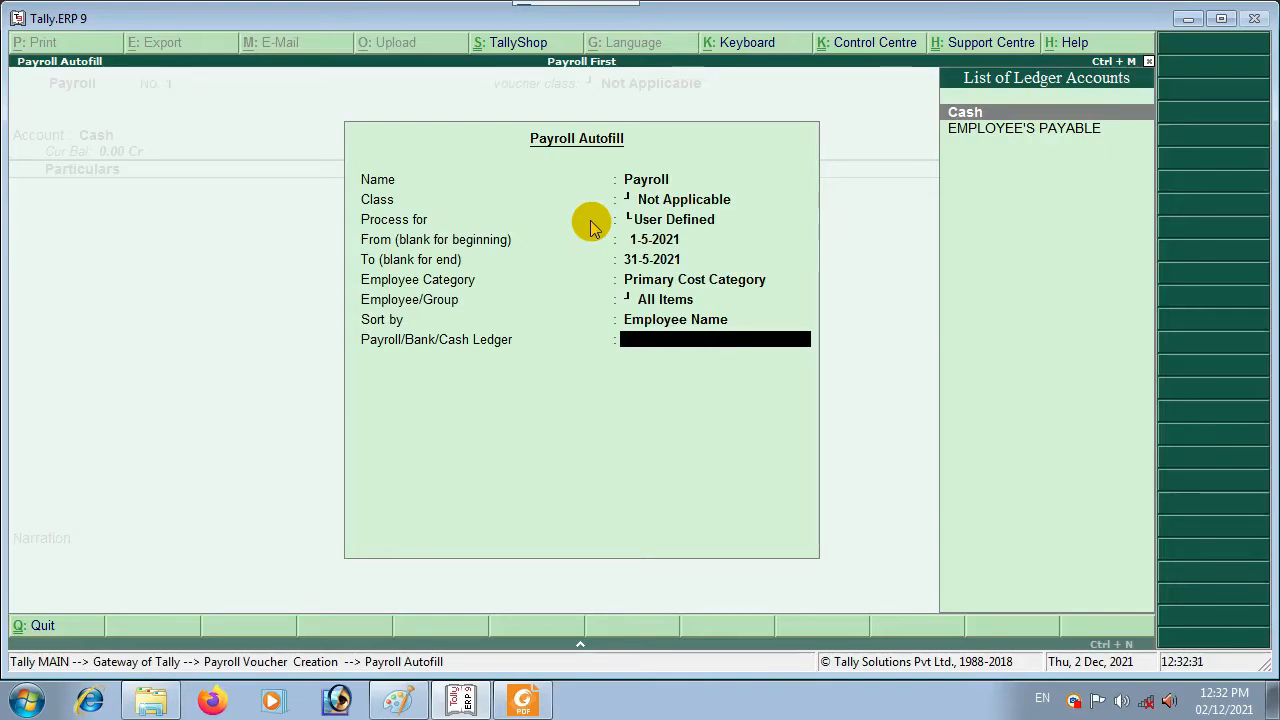
key(Return)
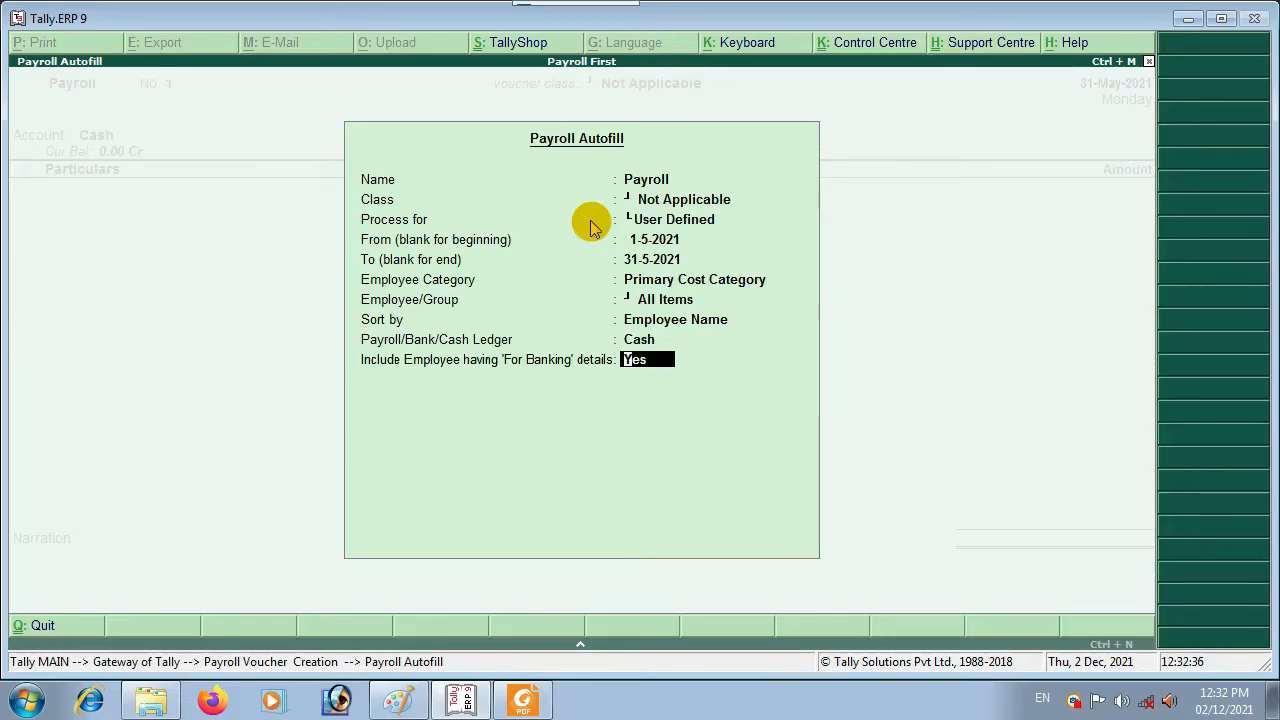
key(Return)
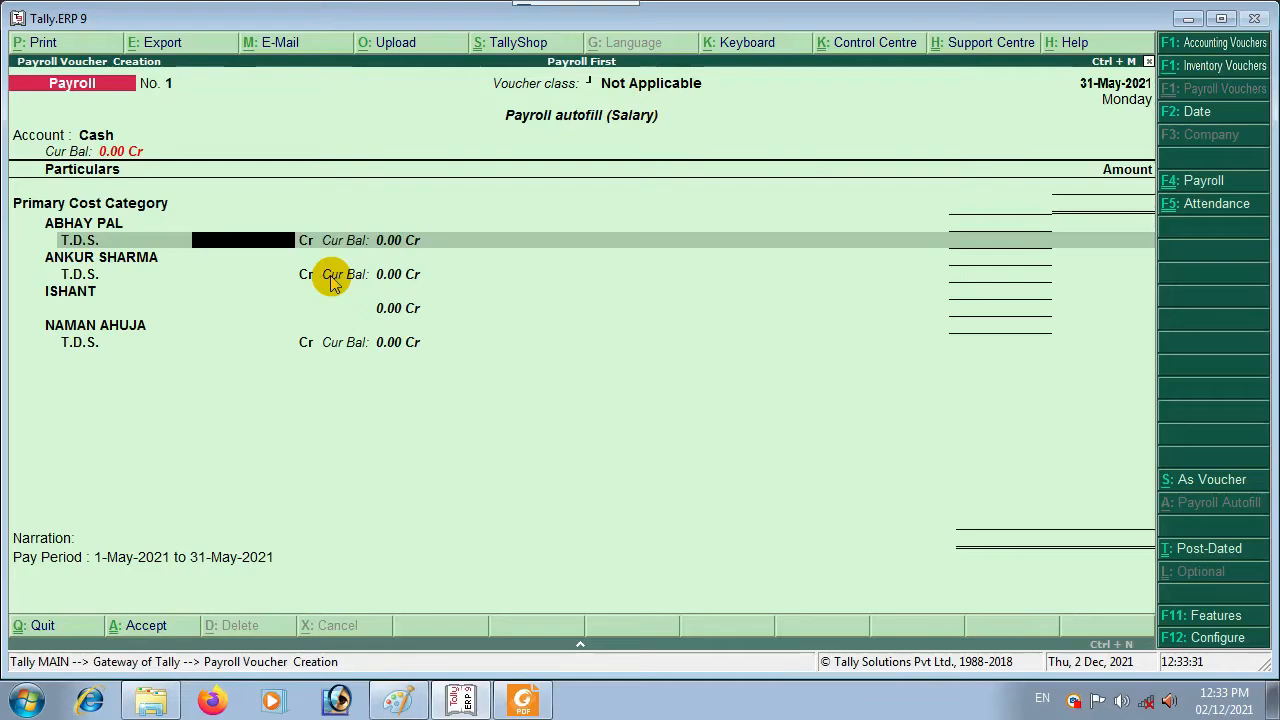
Step: Enter T.D.S. of 1000, 1500 and 800 and save the 3,300 payroll voucher
text(1000)
key(Return)
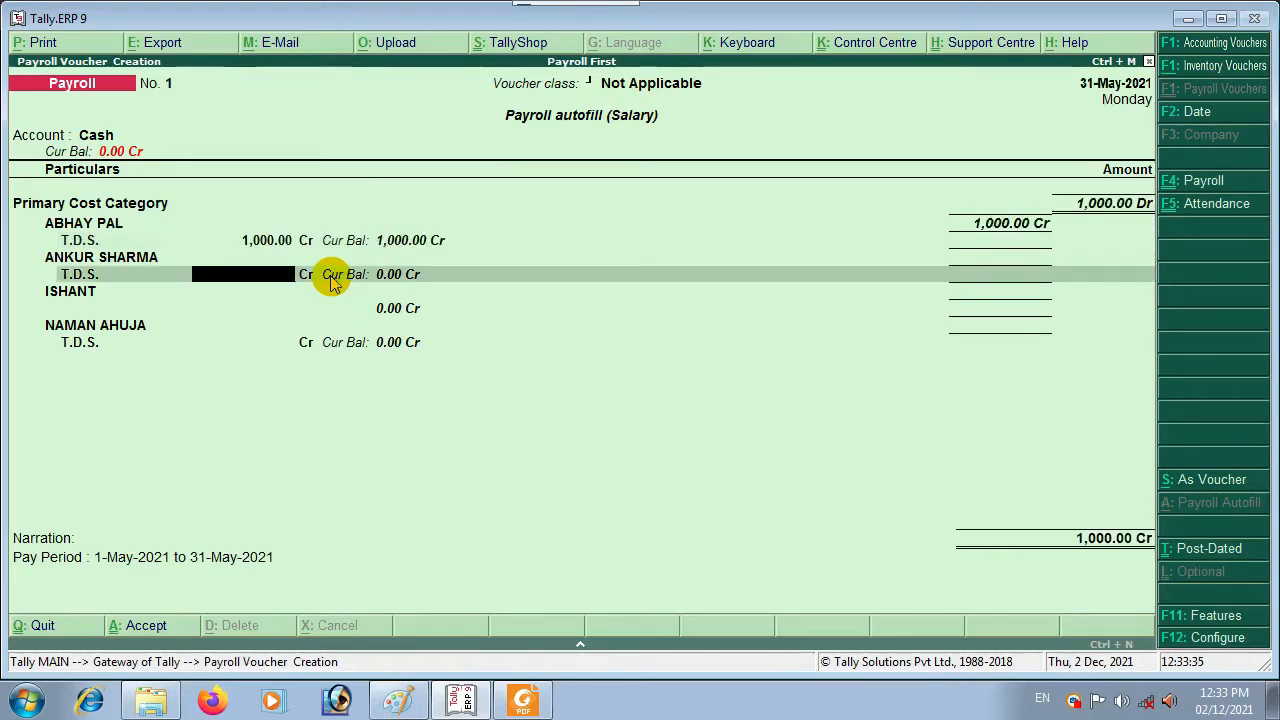
text(1500)
key(Return)
text(800)
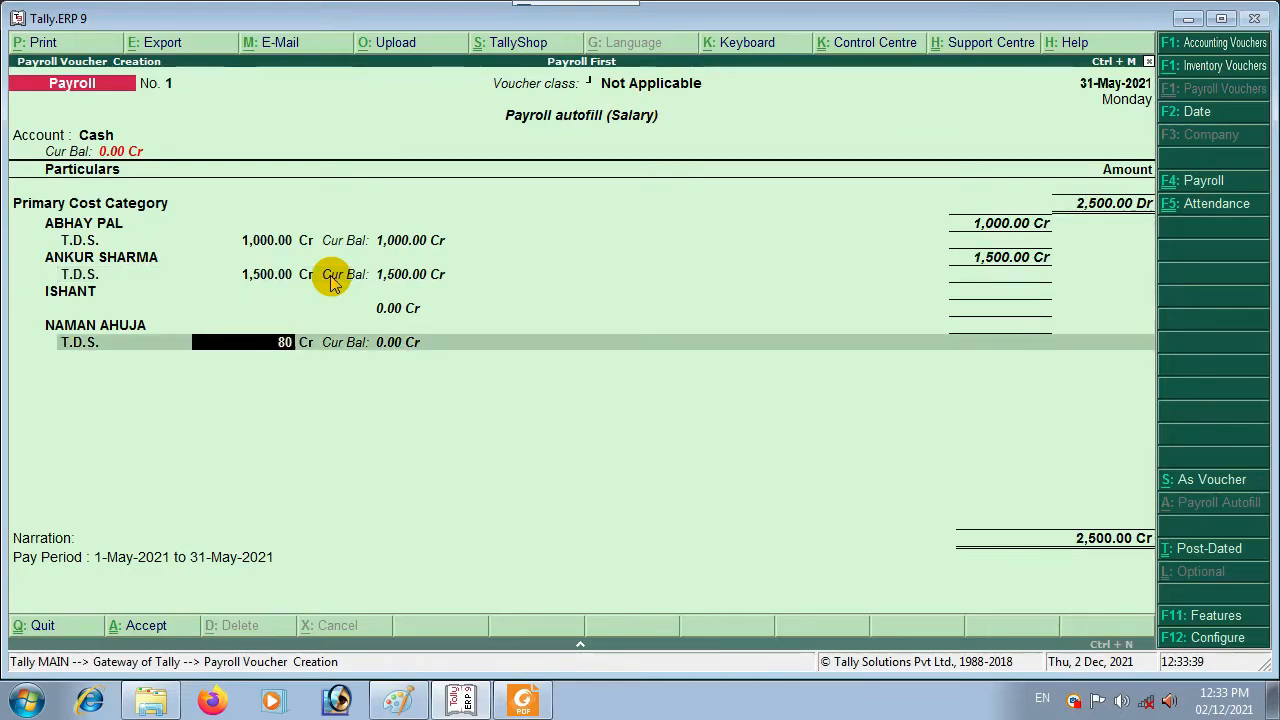
key(Return)
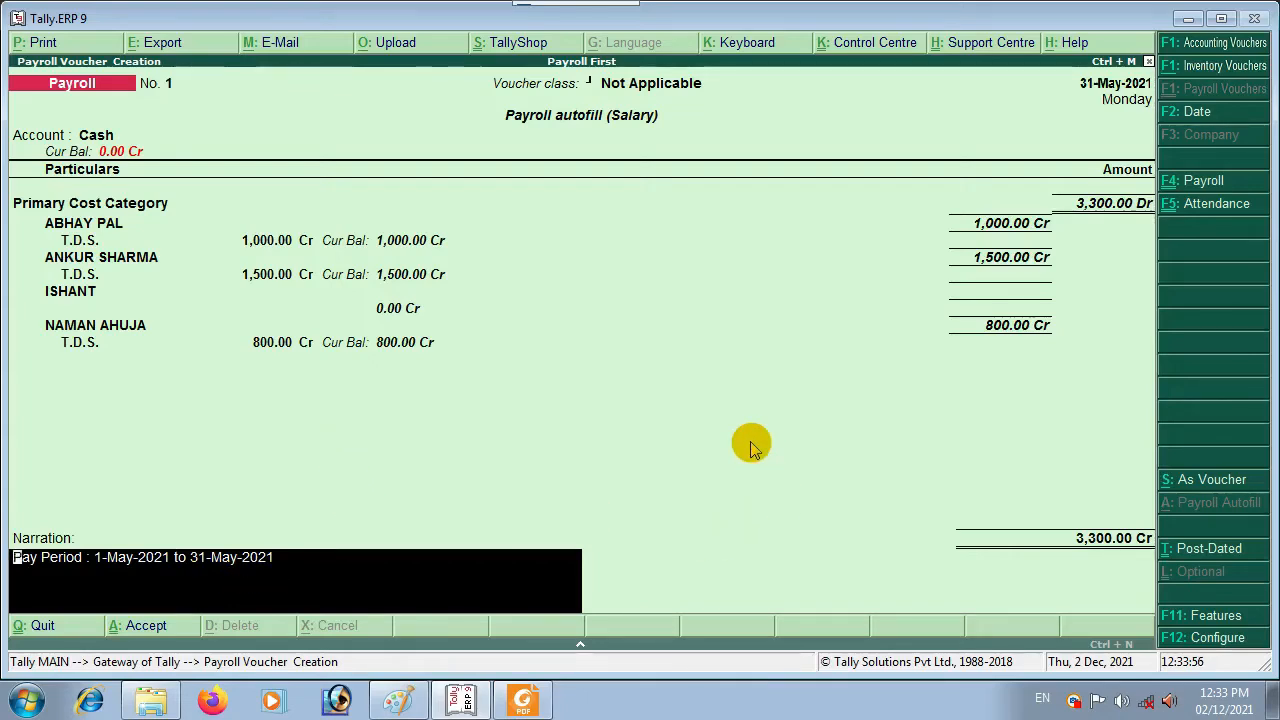
key(ctrl+a)
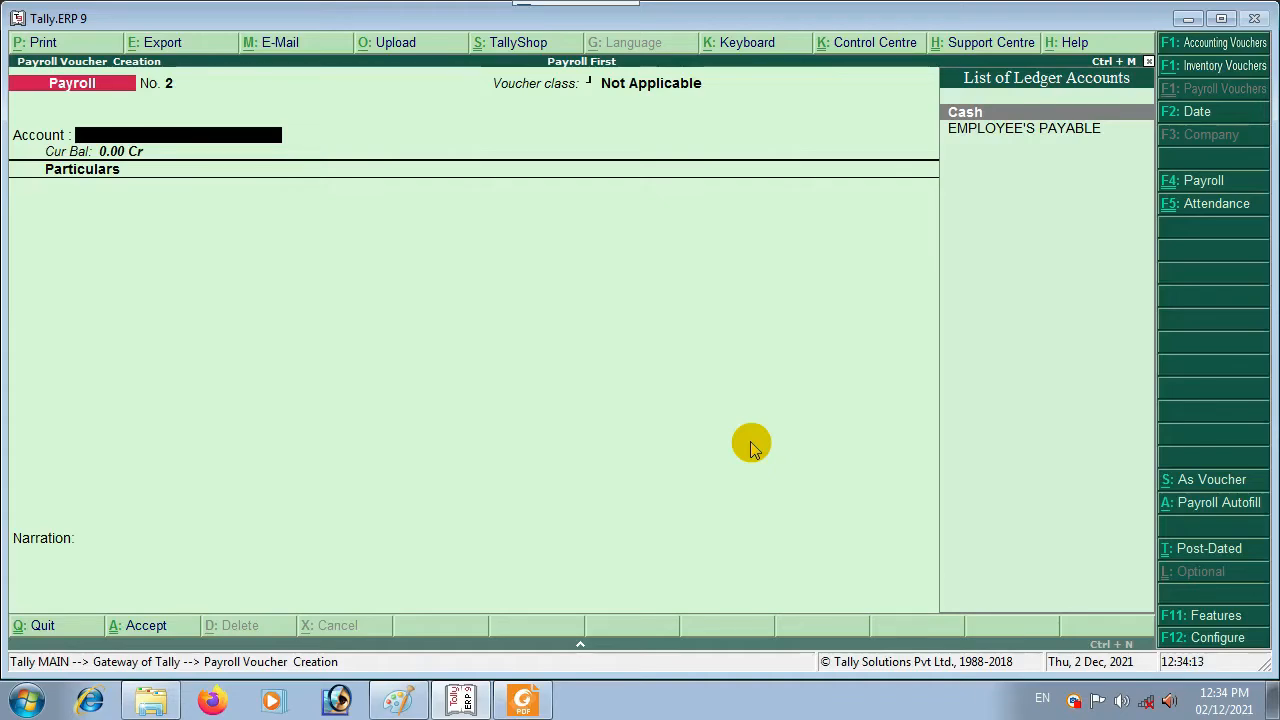
Step: Set payroll voucher No. 2 to the EMPLOYESS PROCESS voucher class
key(F4)
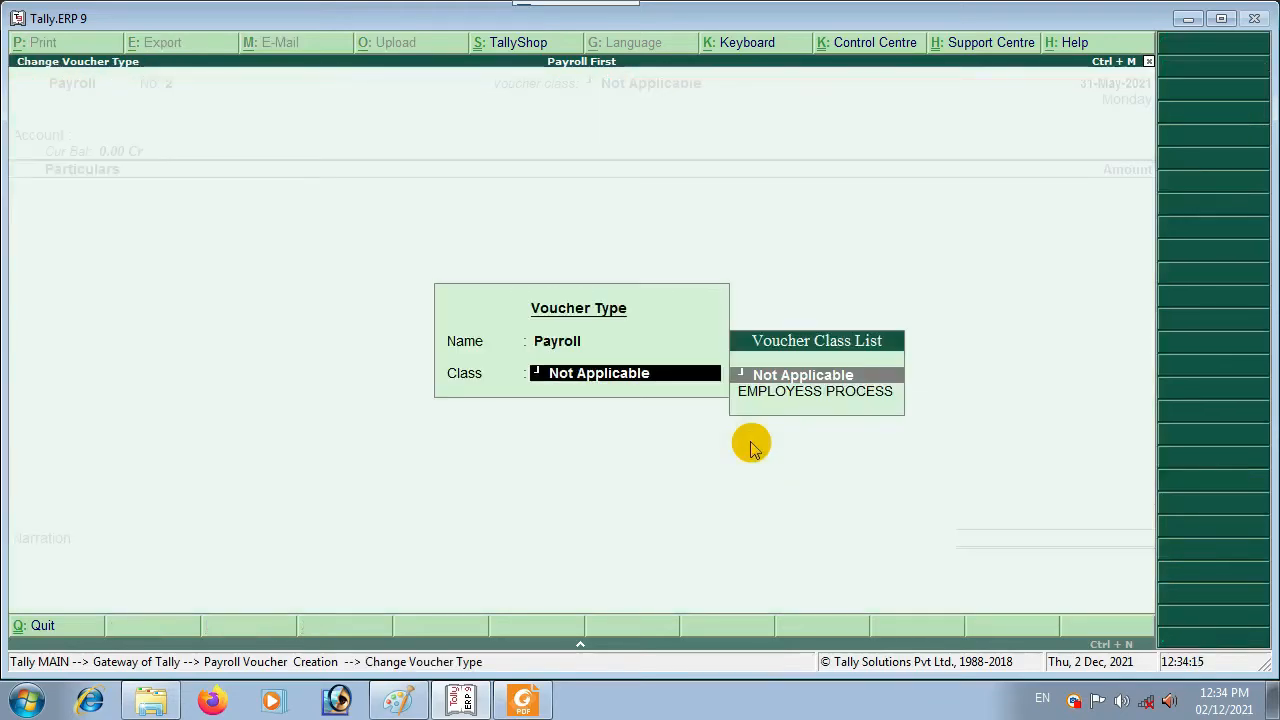
key(Down)
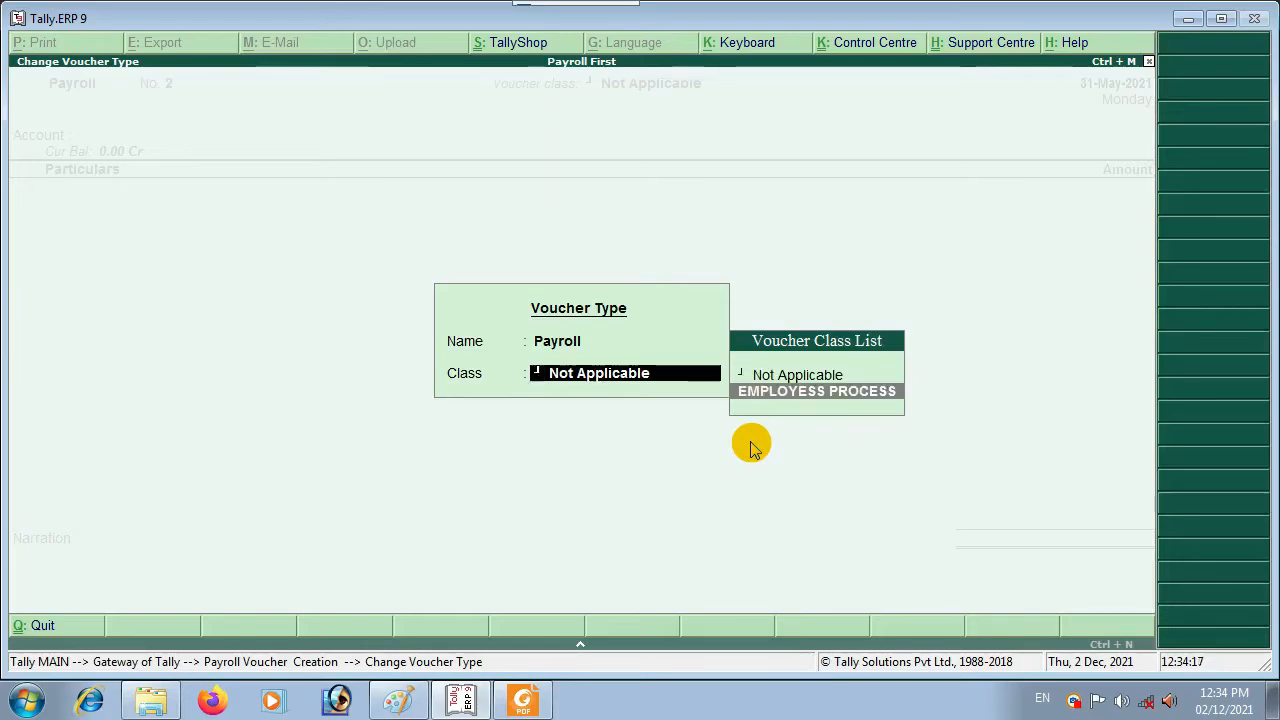
key(Return)
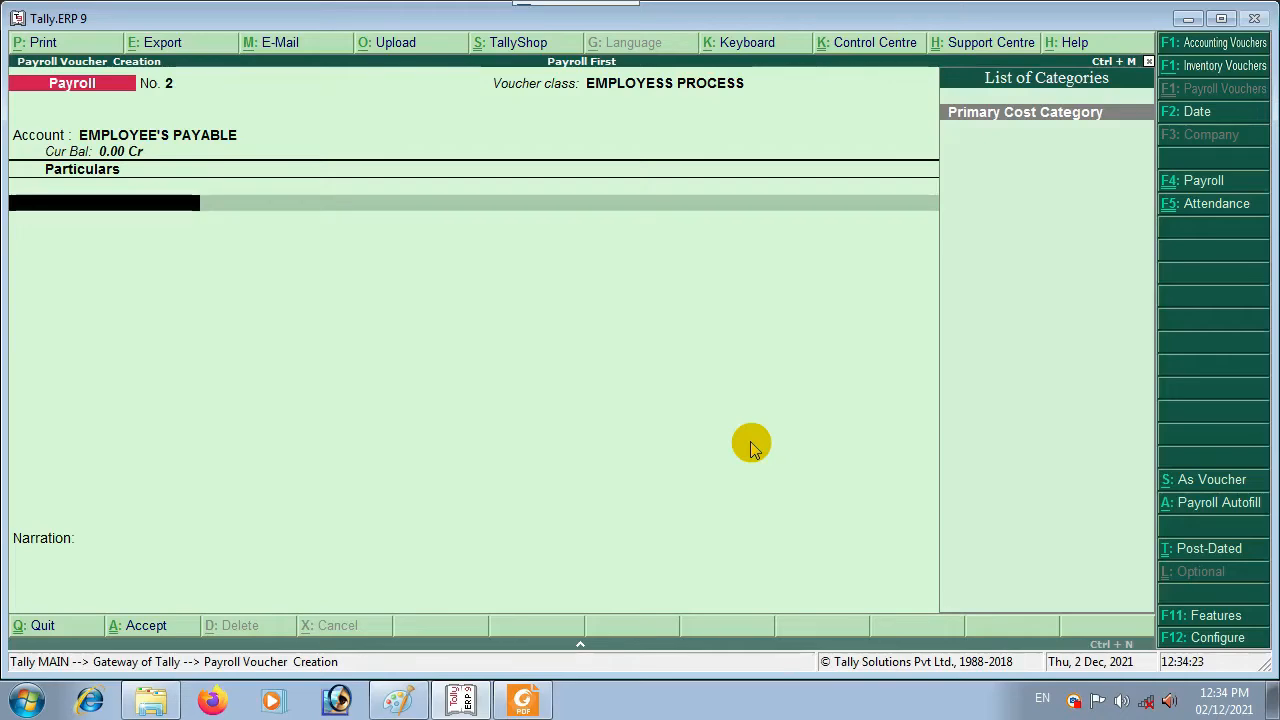
Step: Auto-fill Salary for all employees, 1-5-2021 to 31-5-2021, and save the voucher
key(alt+a)
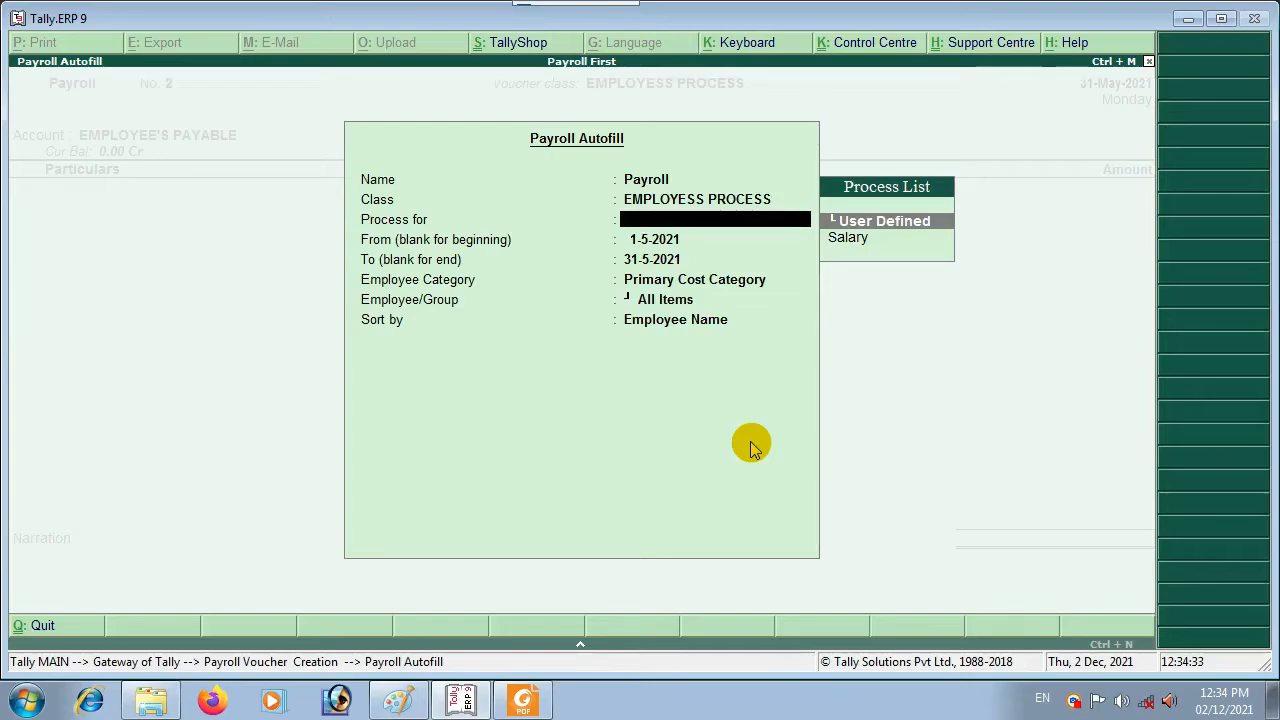
key(Down)
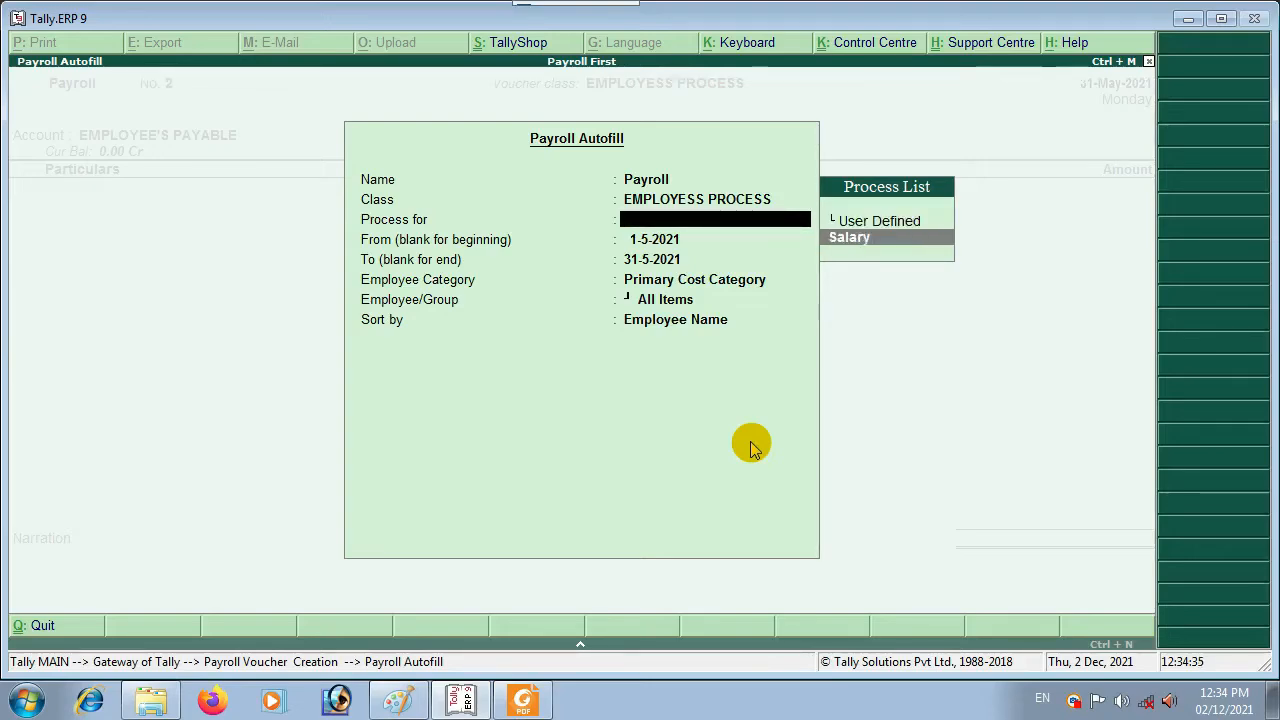
key(Return)
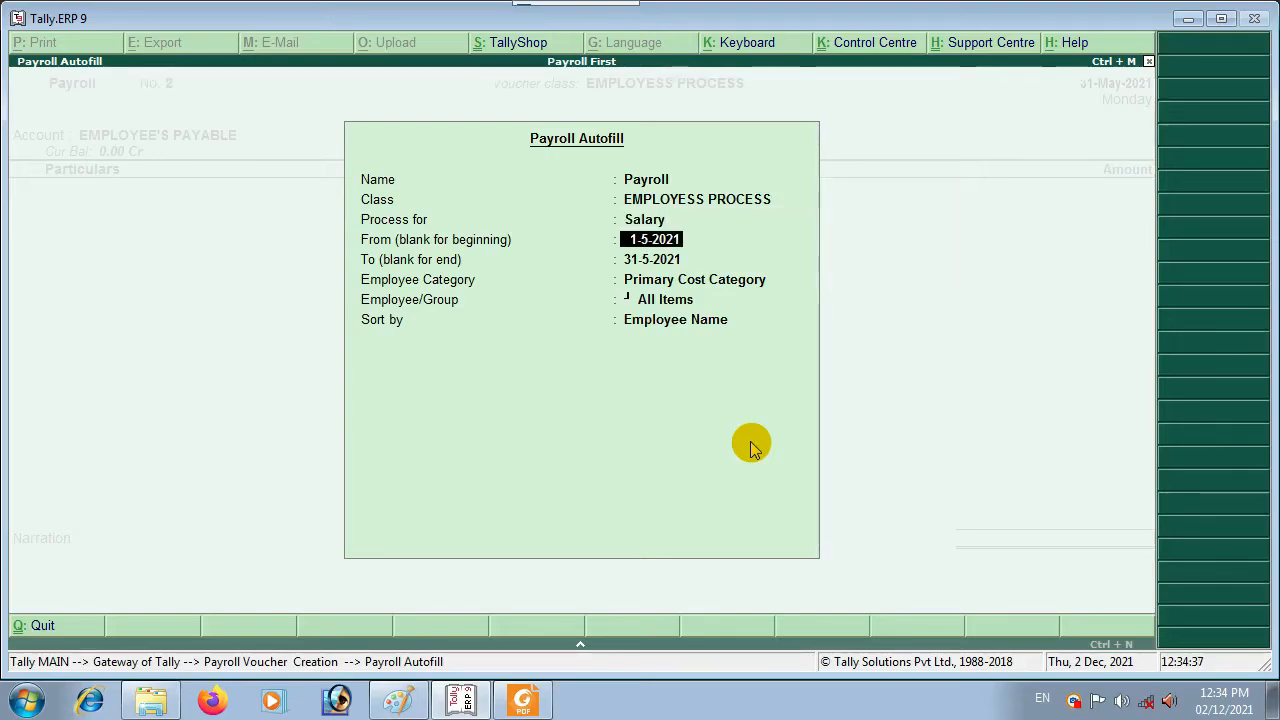
key(Return)
key(Return)
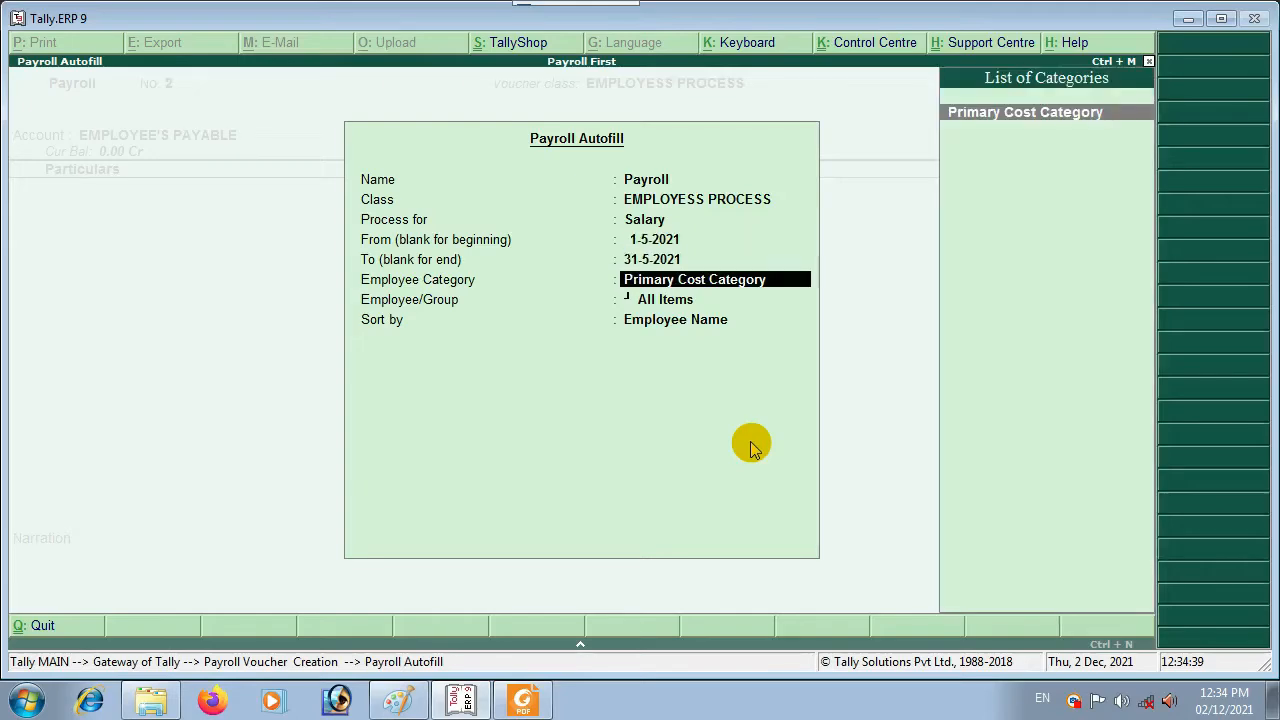
key(Return)
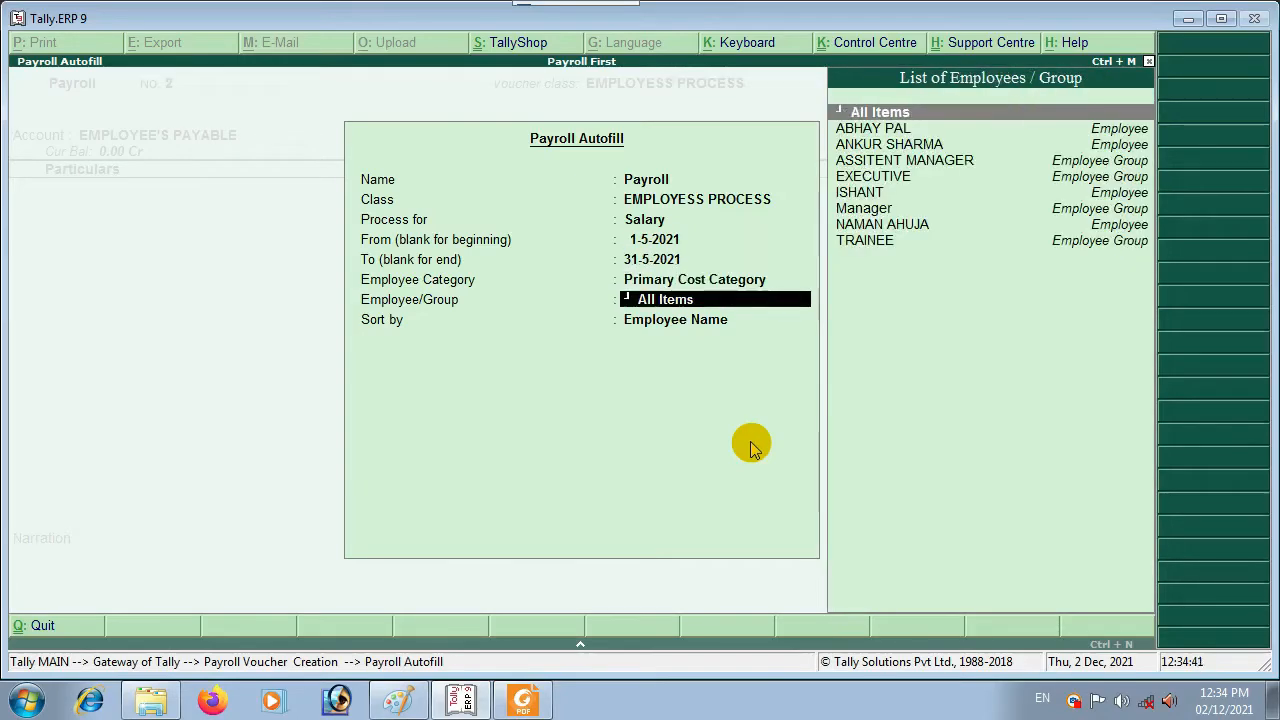
key(Return)
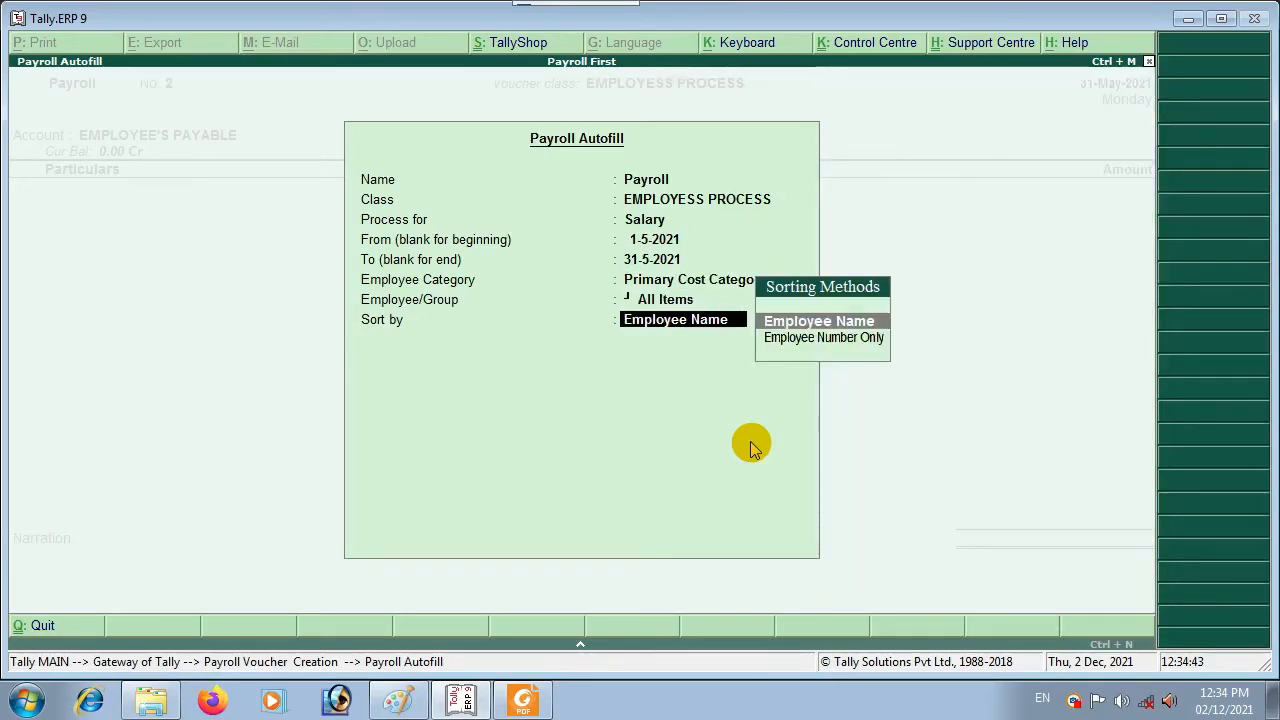
key(Return)
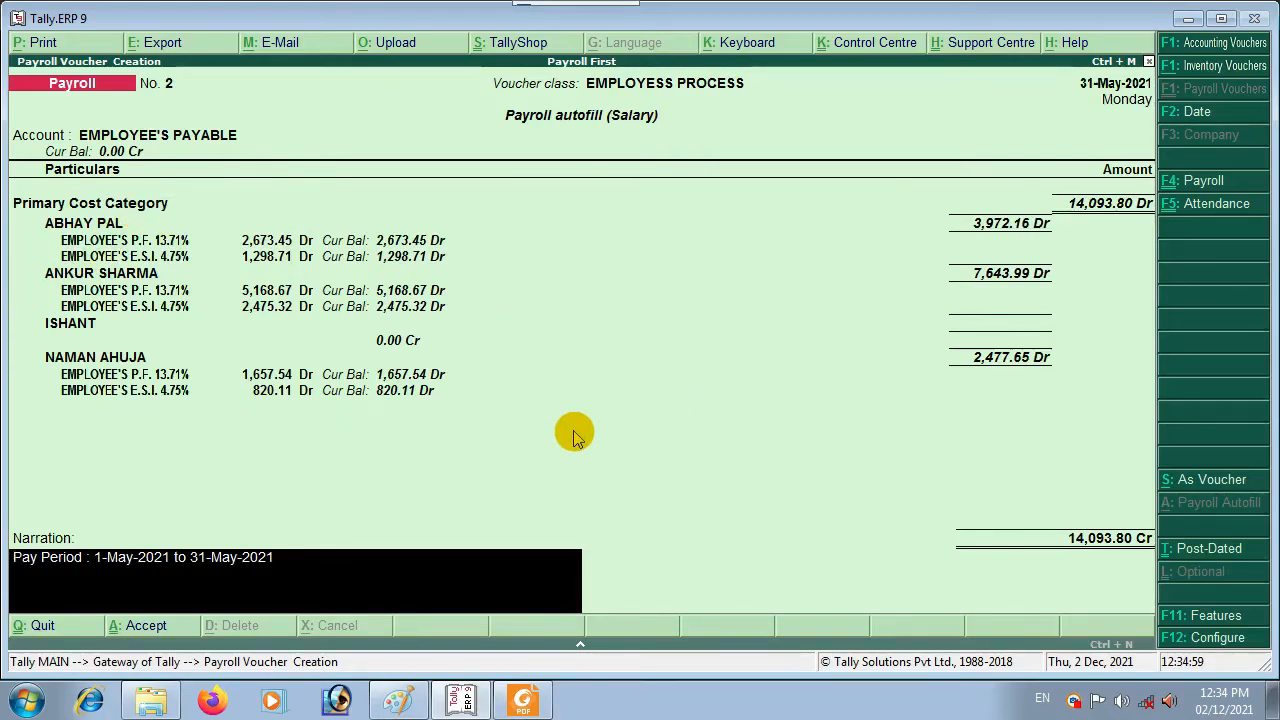
key(ctrl+a)
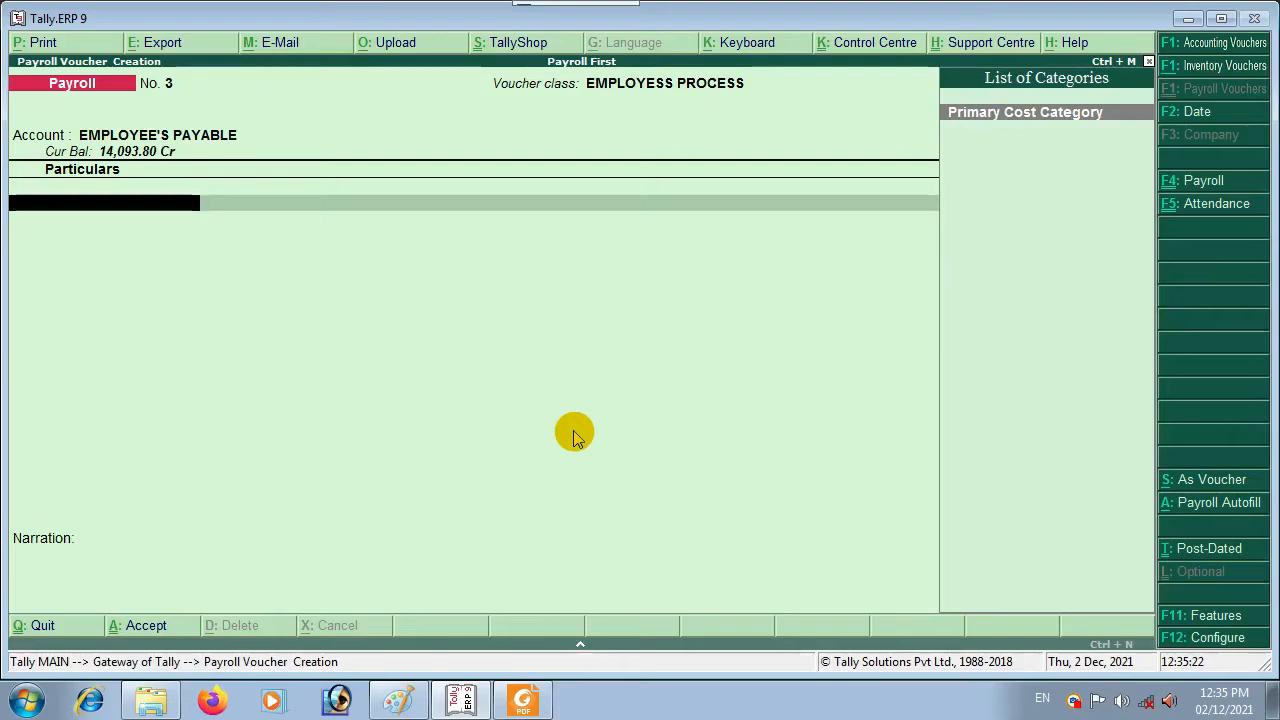
Step: Change voucher No. 3's class to Not Applicable and accept EMPLOYEE'S PAYABLE as the account
key(F4)
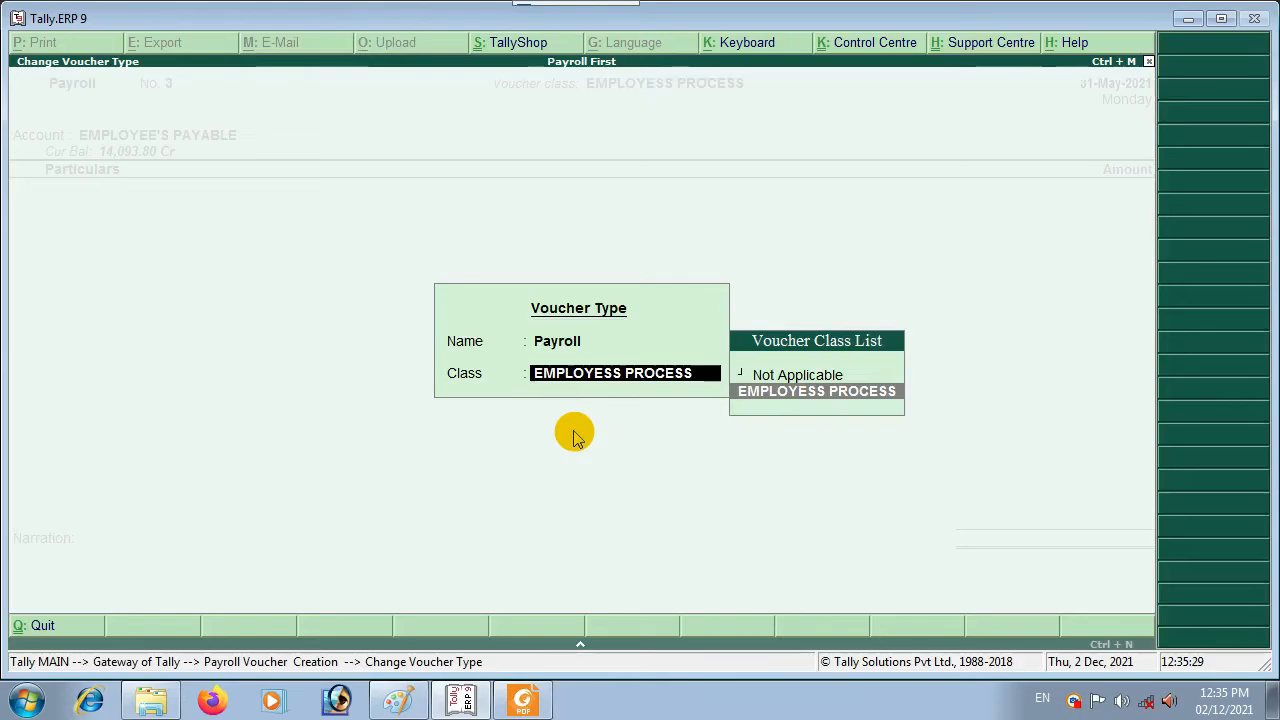
key(Up)
key(Return)
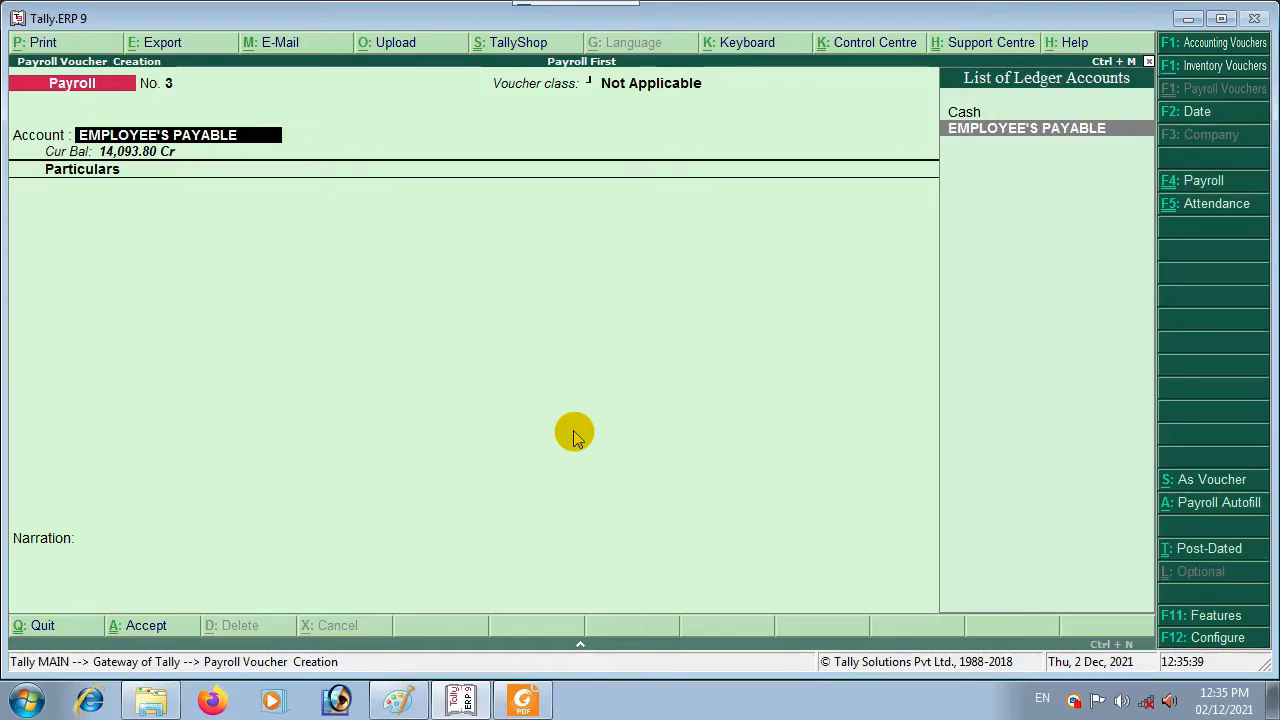
key(Return)
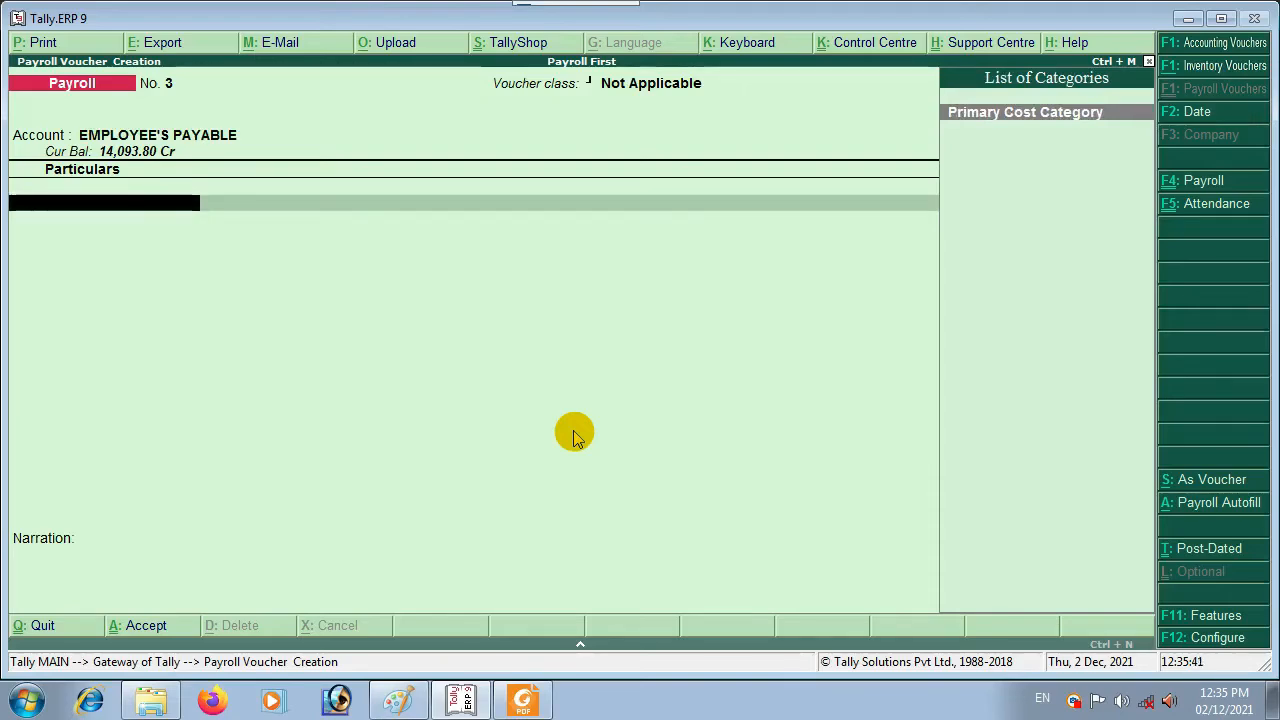
Step: Autofill Salary for 1-5-2021 to 31-5-2021, all Primary Cost Category employees, paid from Cash
key(alt+a)
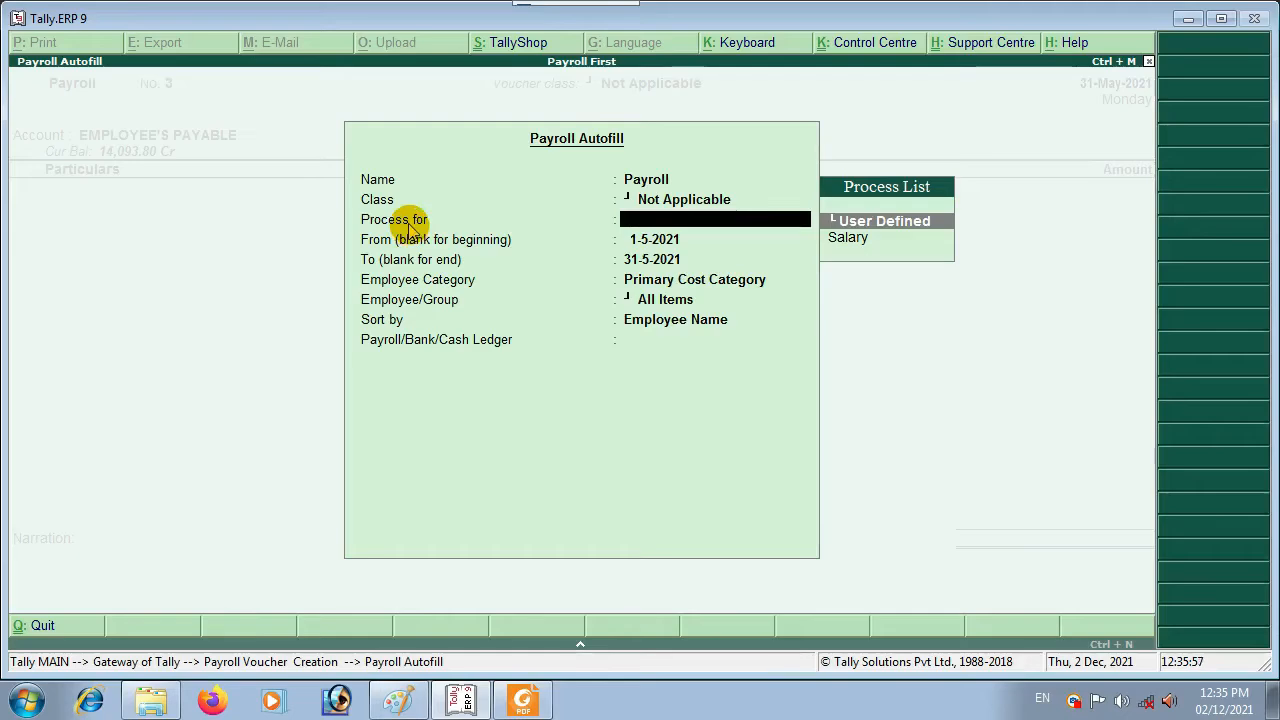
key(Down)
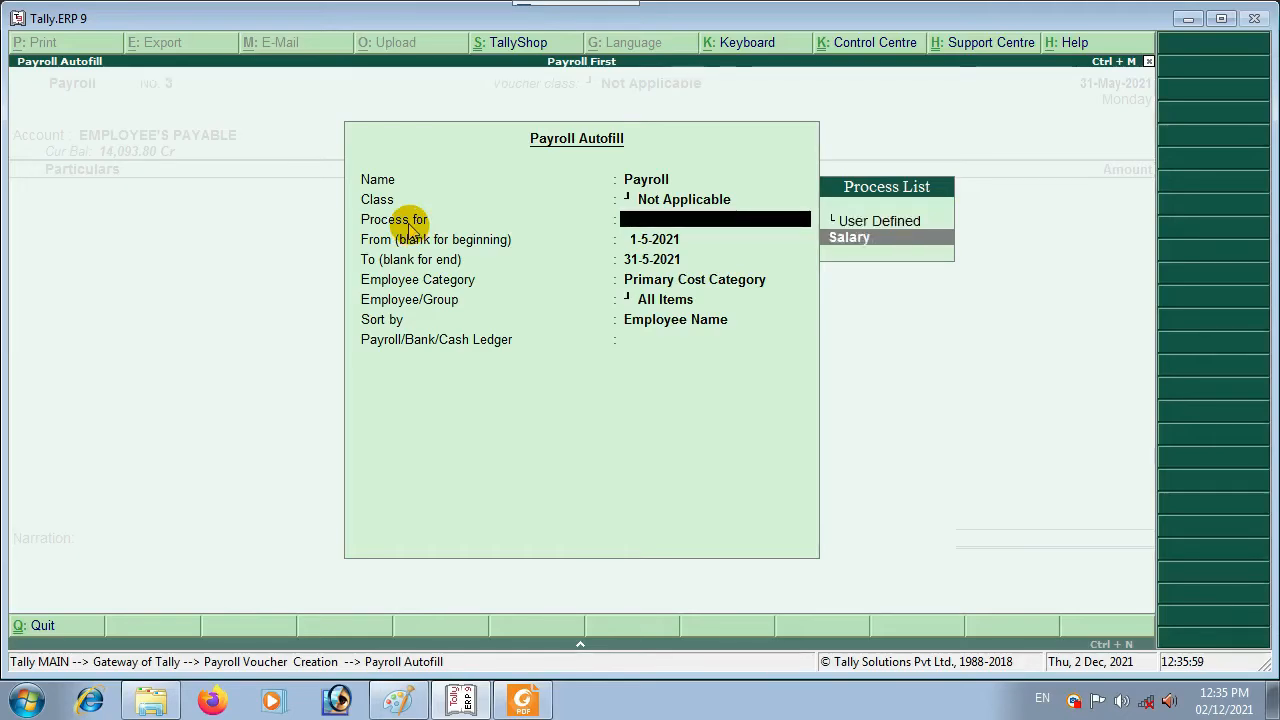
key(Return)
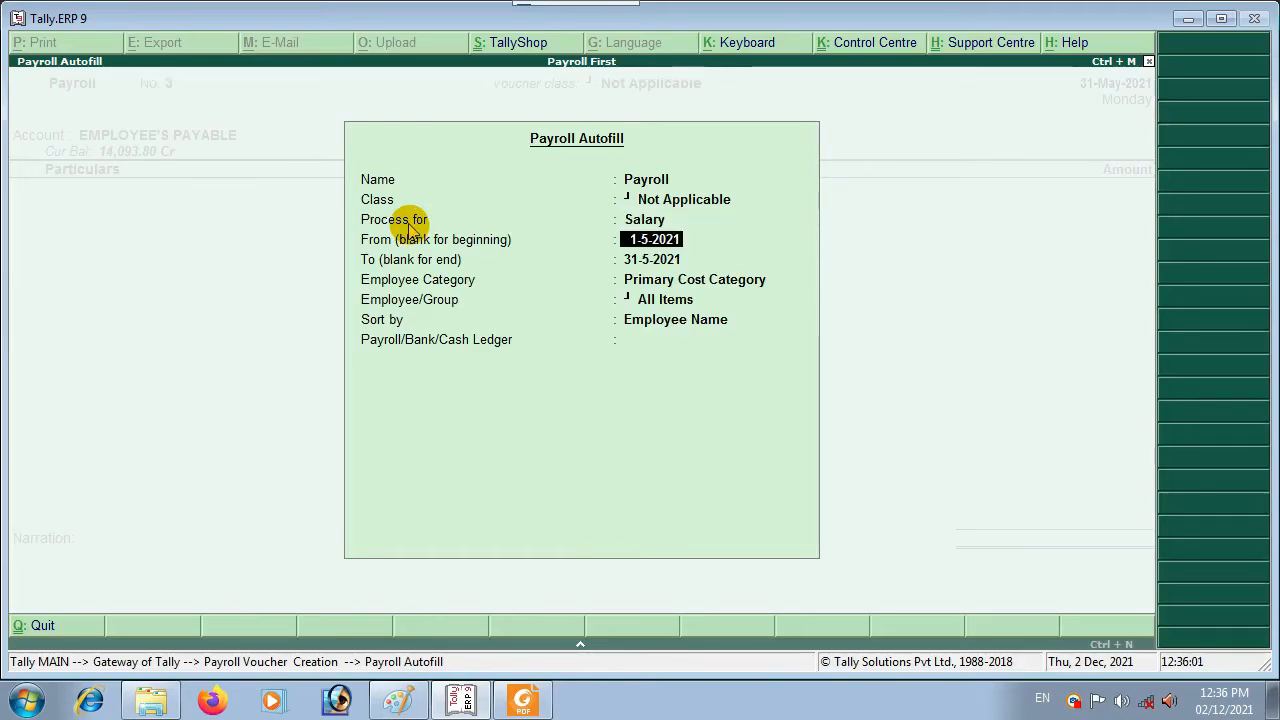
key(Return)
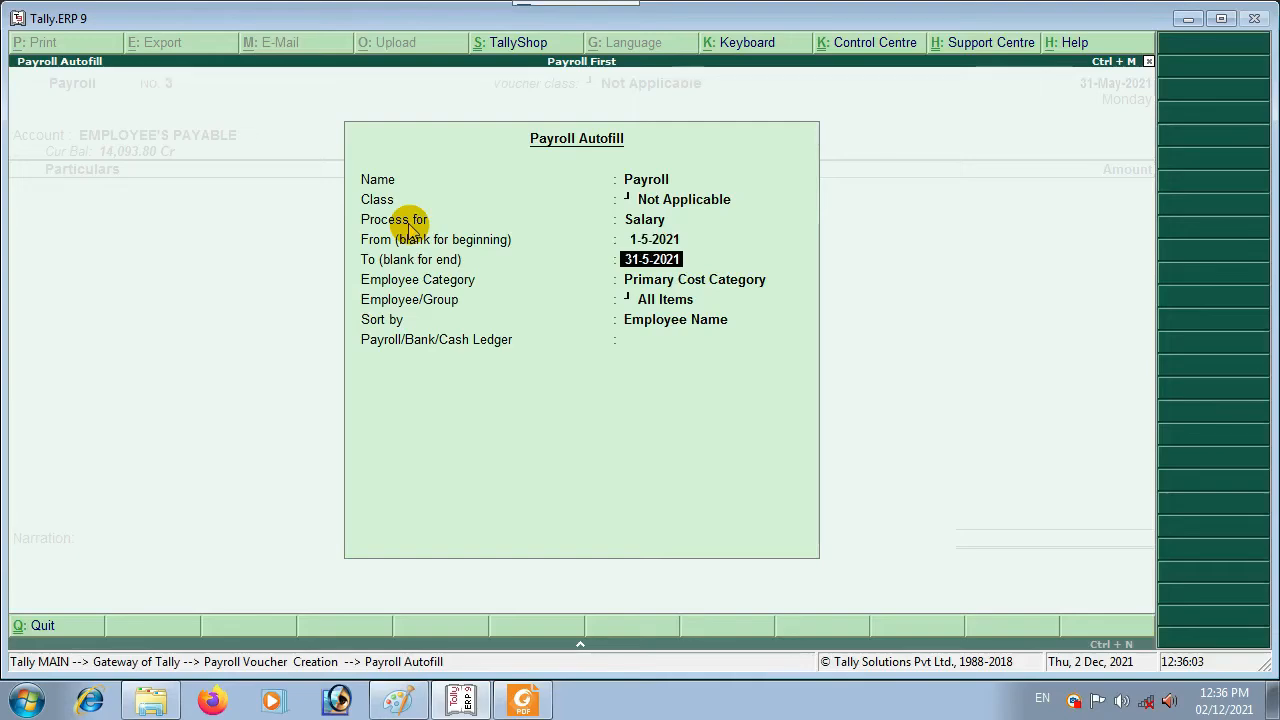
key(Return)
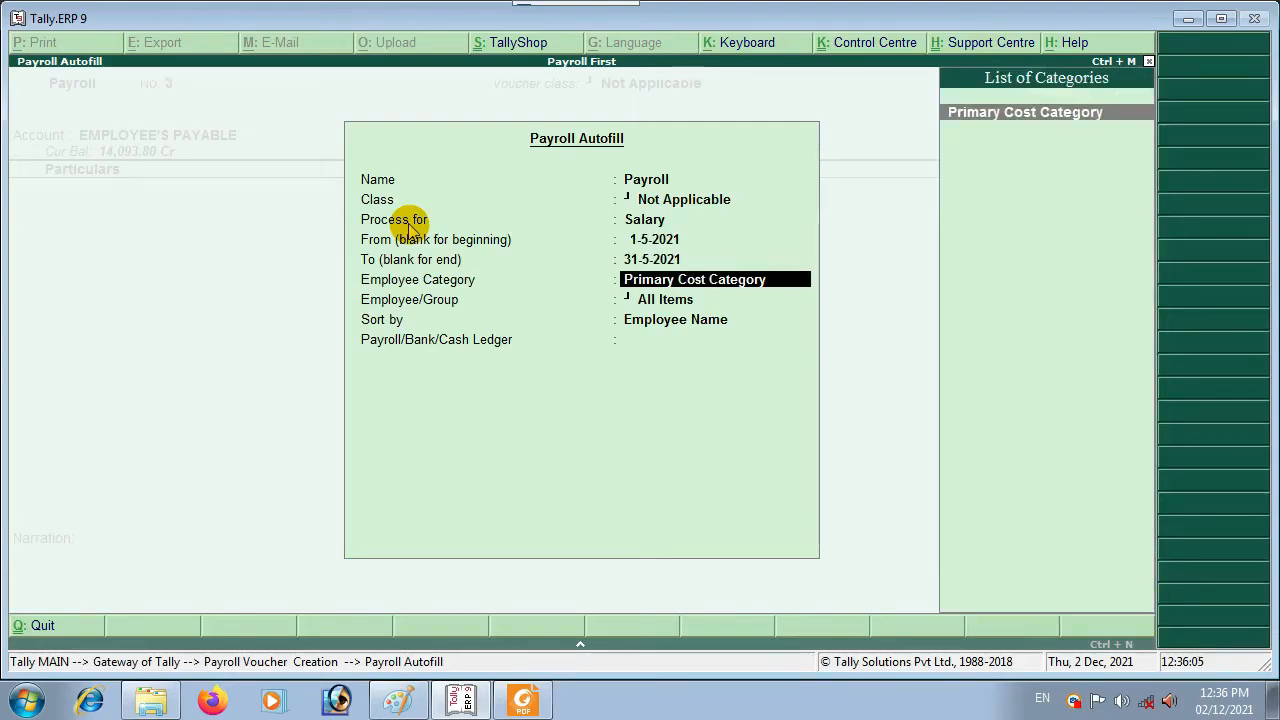
key(Return)
key(Return)
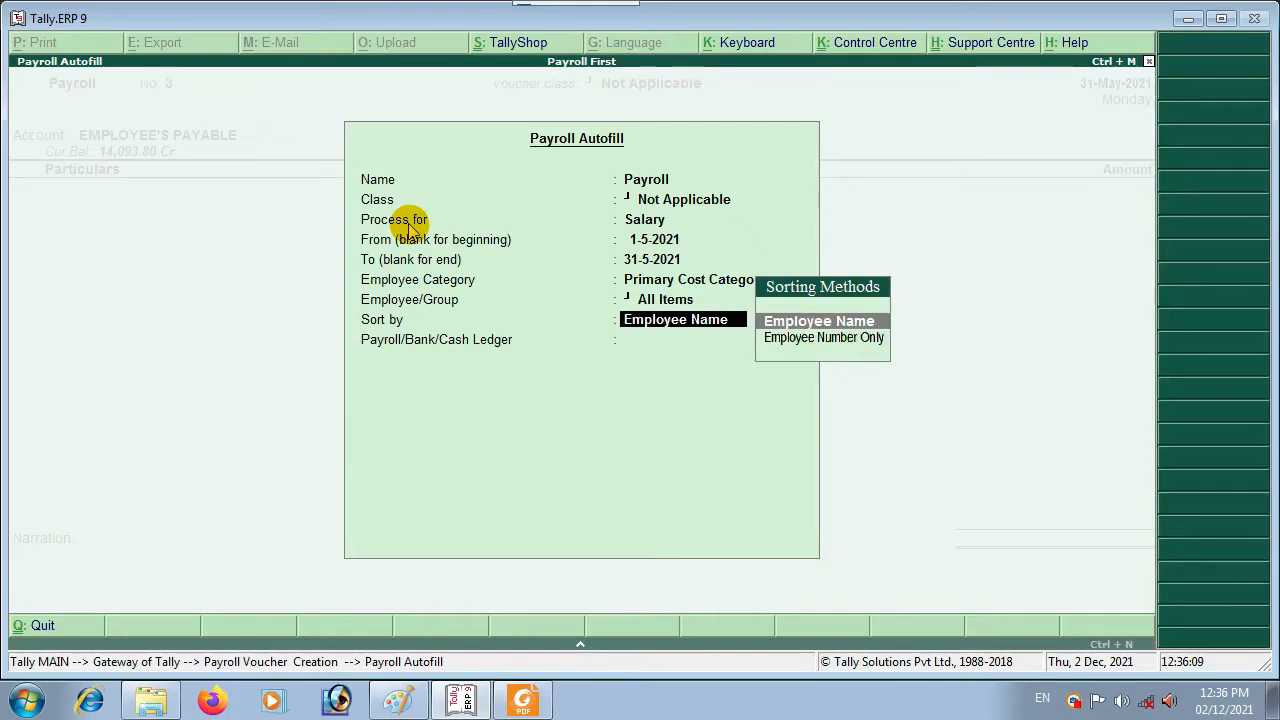
key(Return)
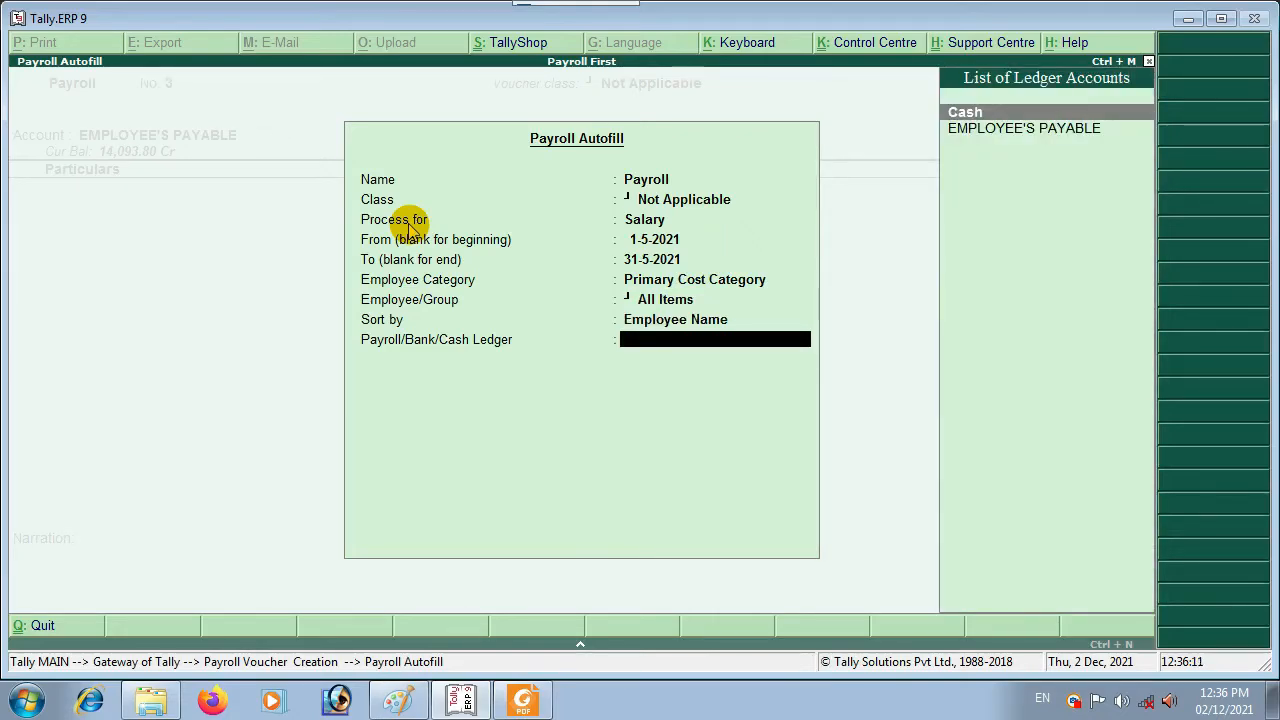
key(Down)
key(Up)
key(Down)
key(Up)
key(Return)
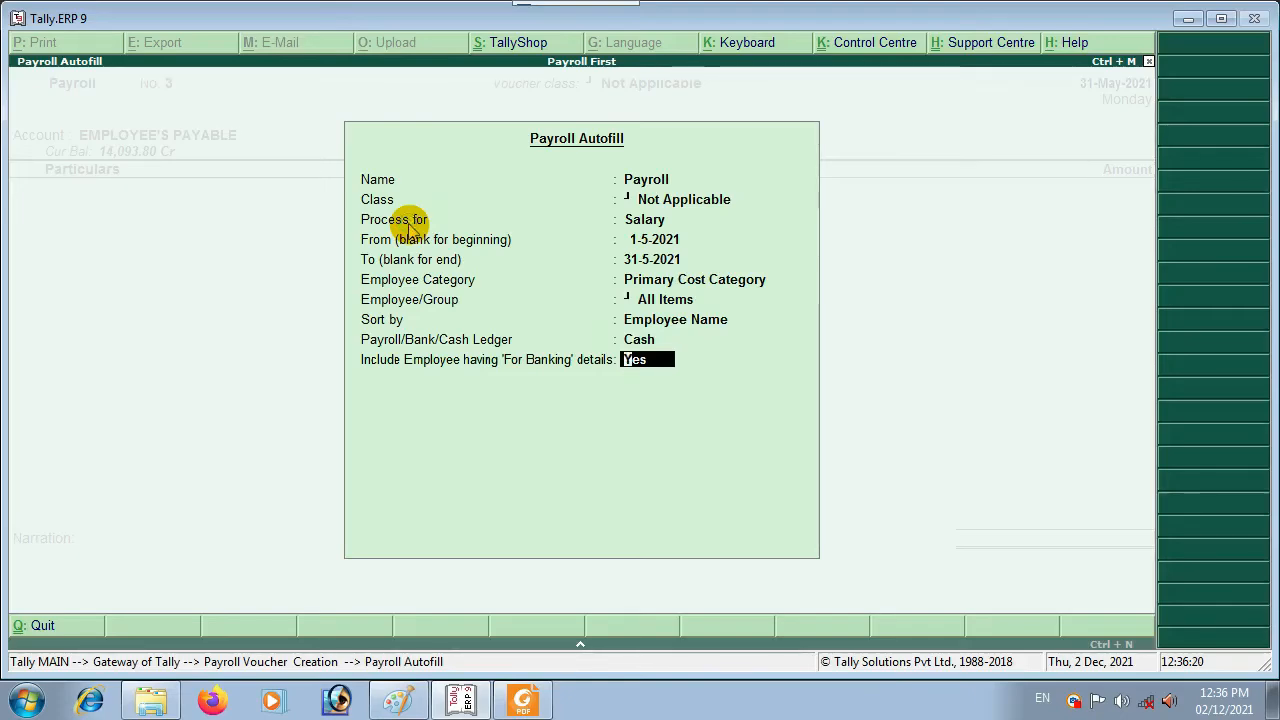
key(Return)
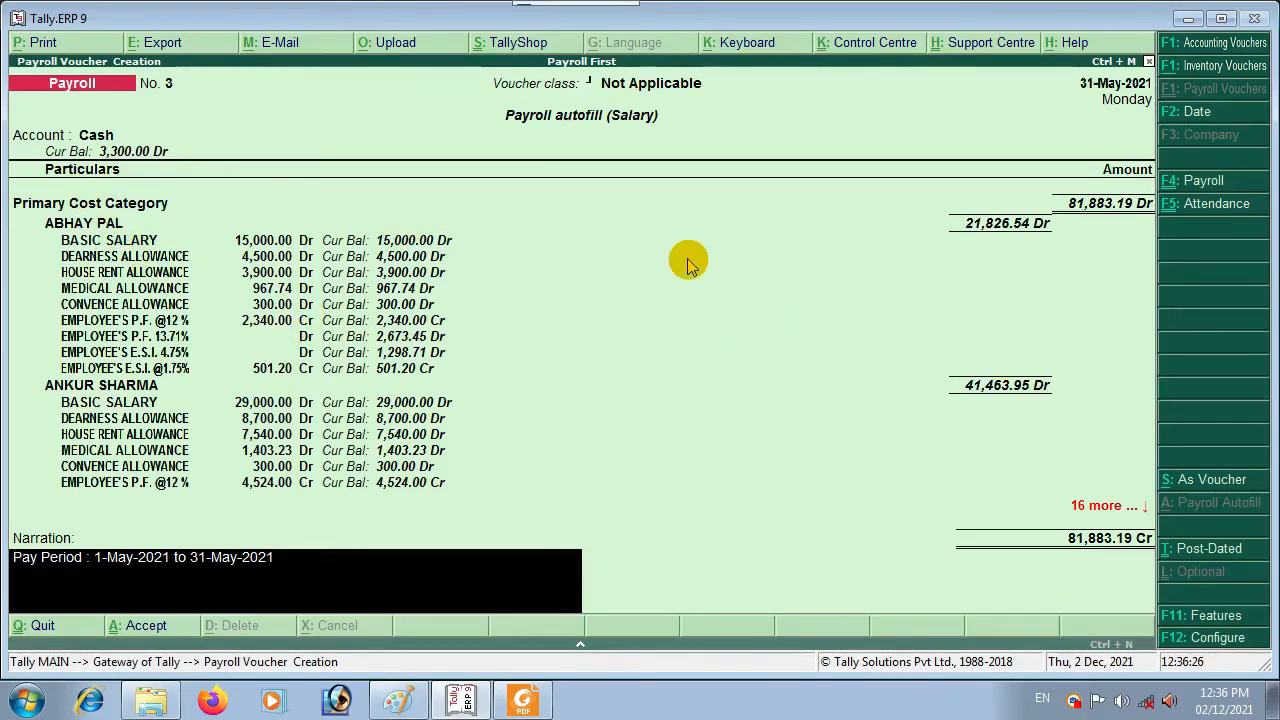
Step: Save payroll voucher No. 3 totalling 81,883.19 after briefly returning to the narration
key(Return)
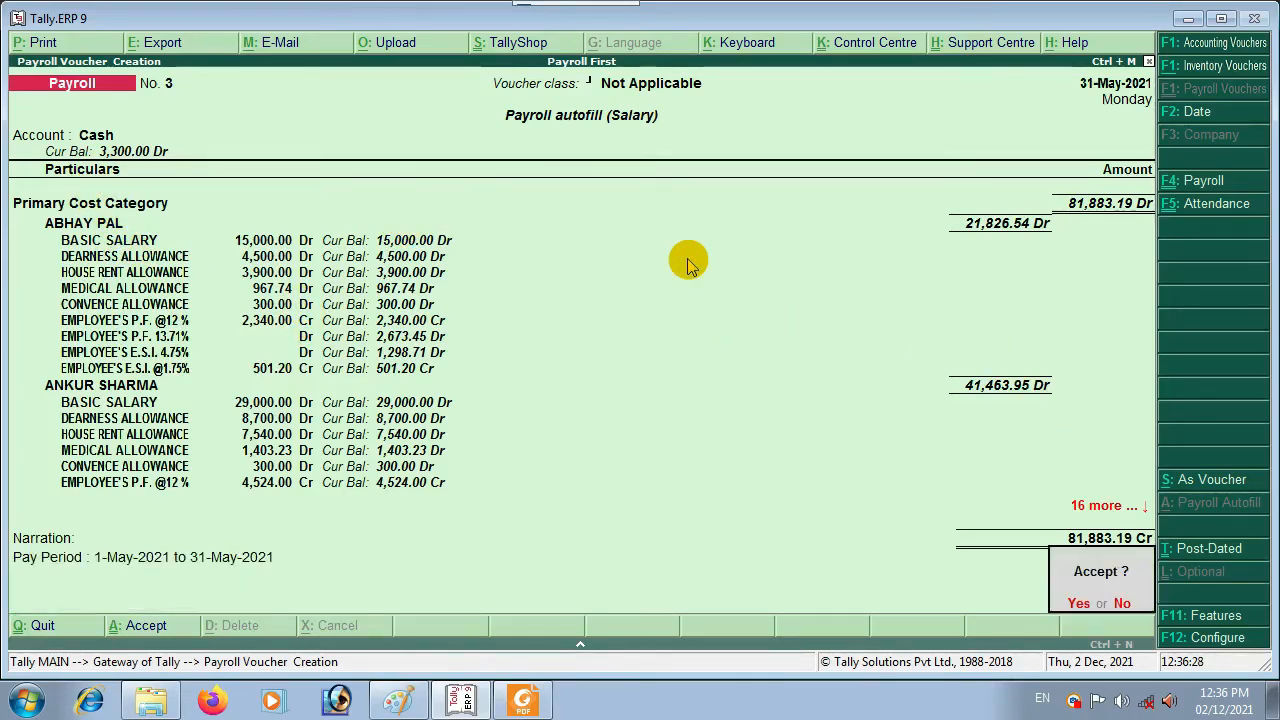
key(Escape)
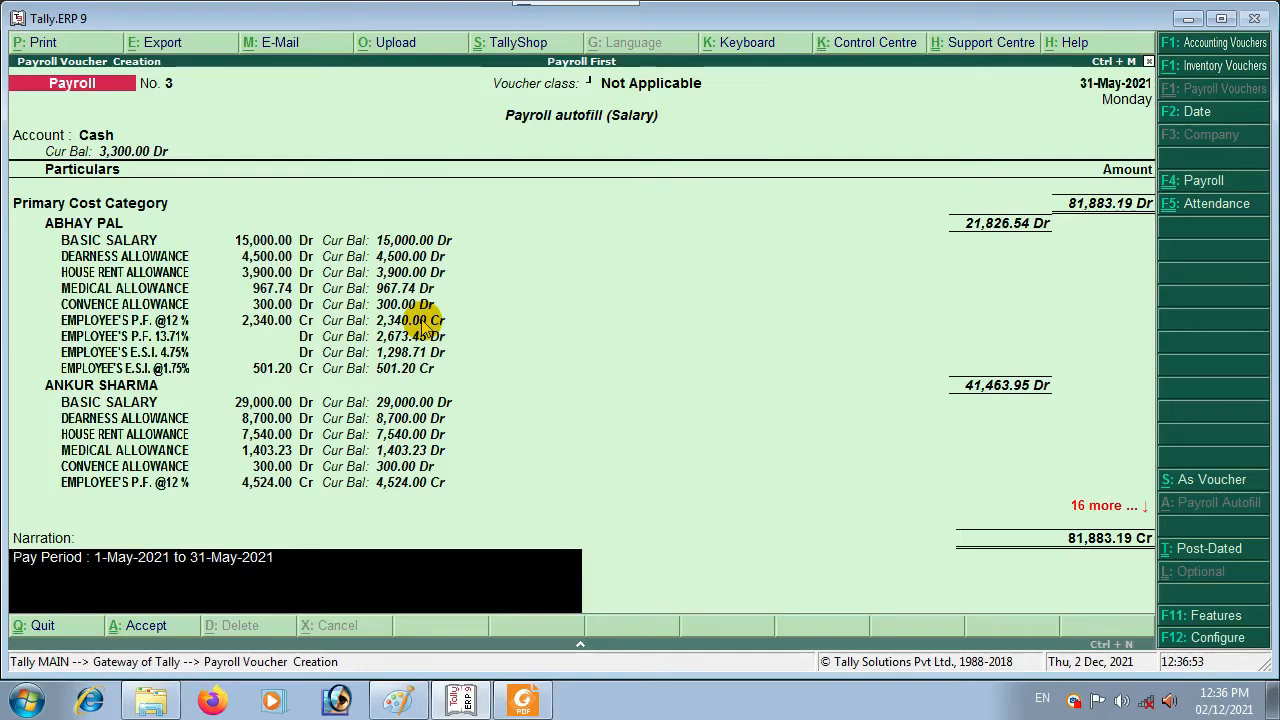
key(ctrl+a)
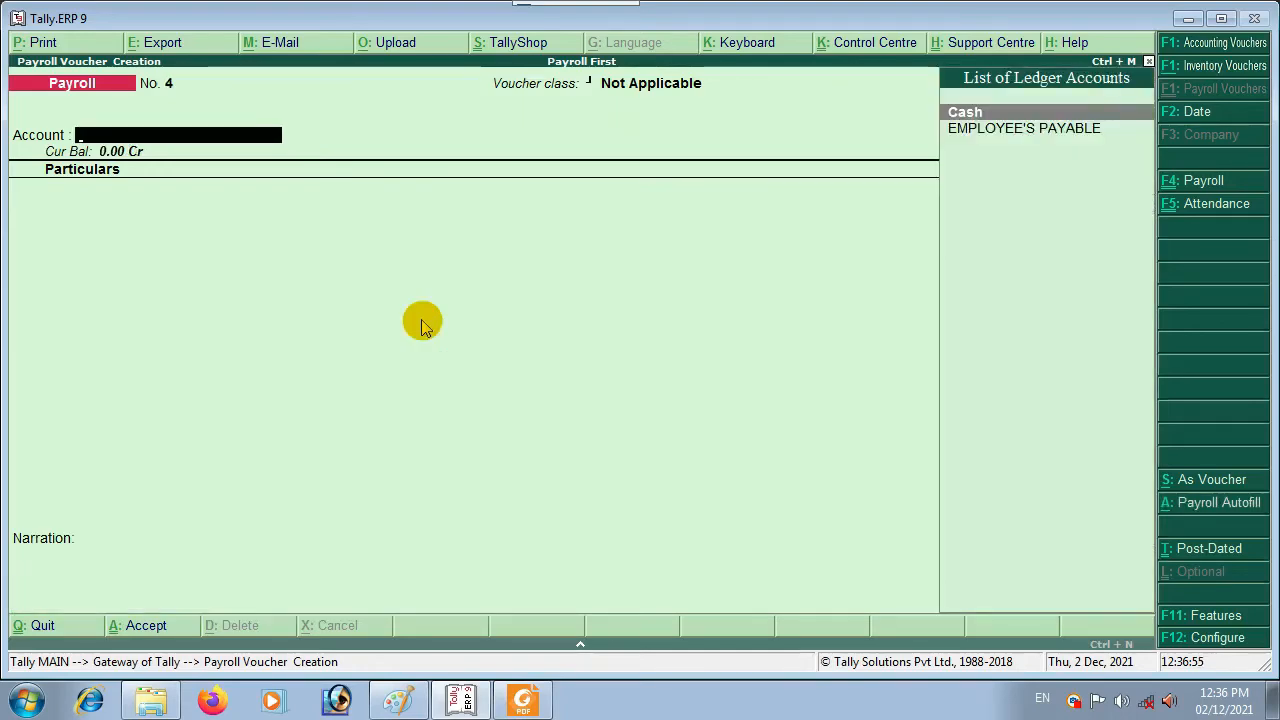
Step: Discard blank Payroll voucher No. 4 and return to the Gateway of Tally
key(Escape)
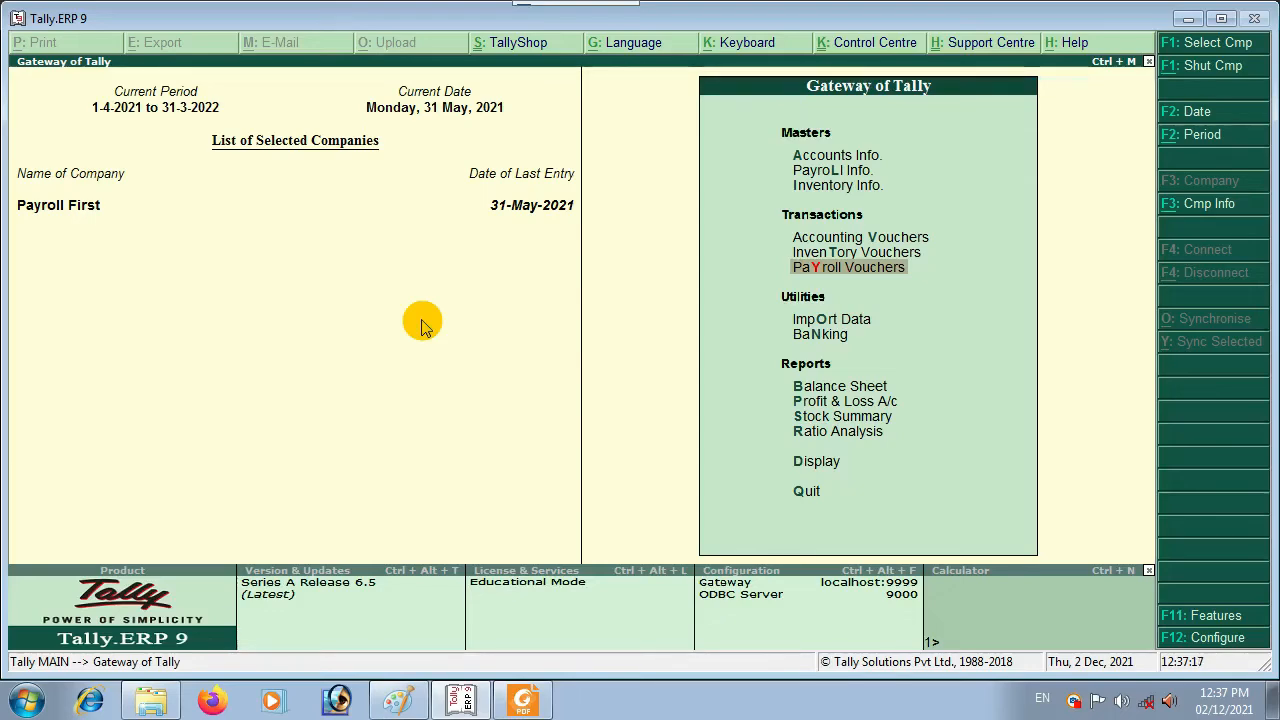
Step: Switch to PAYROLL QUESTION.pdf in Foxit Reader and scroll through its pages, back to the top
click(520, 698)
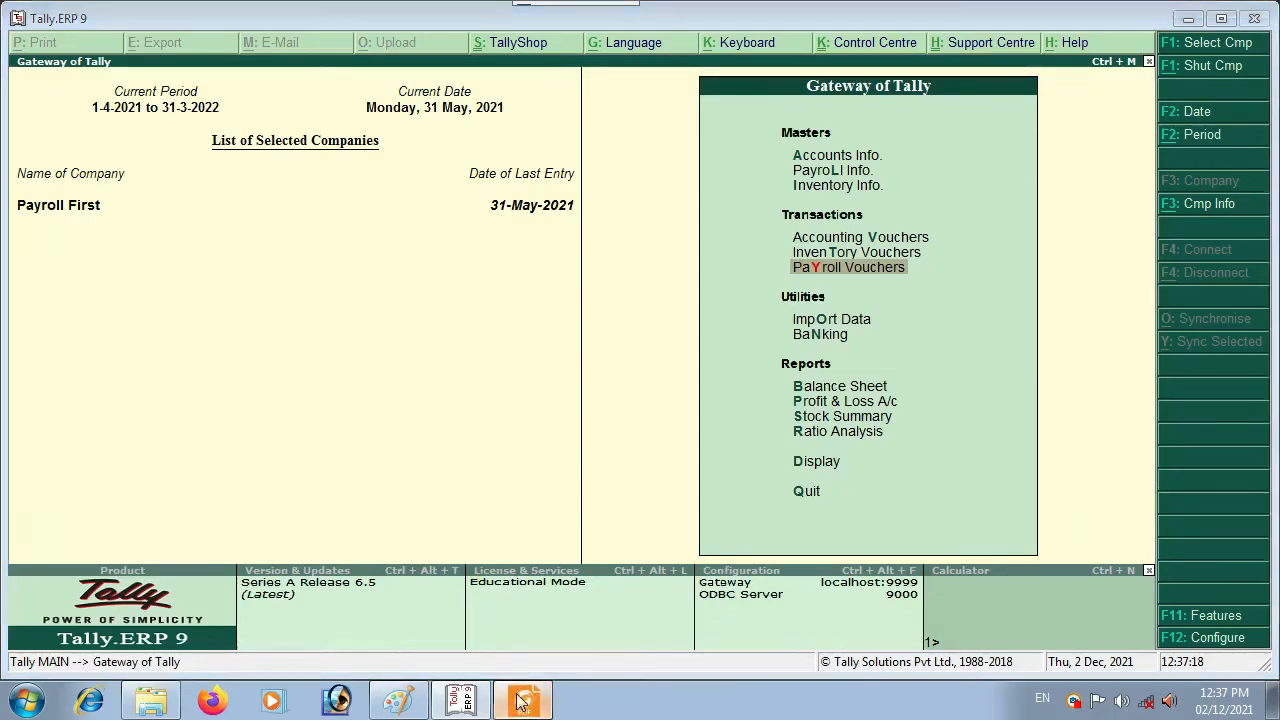
click(267, 72)
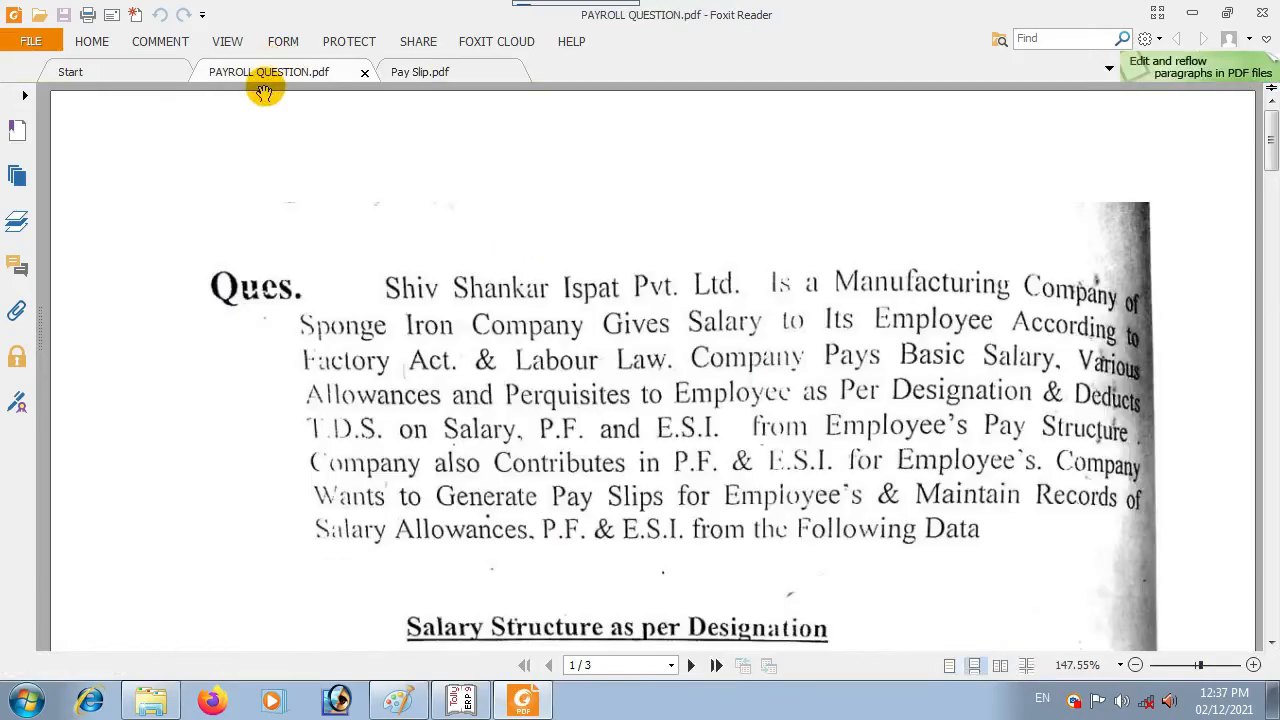
scroll(740, 355, down, 15)
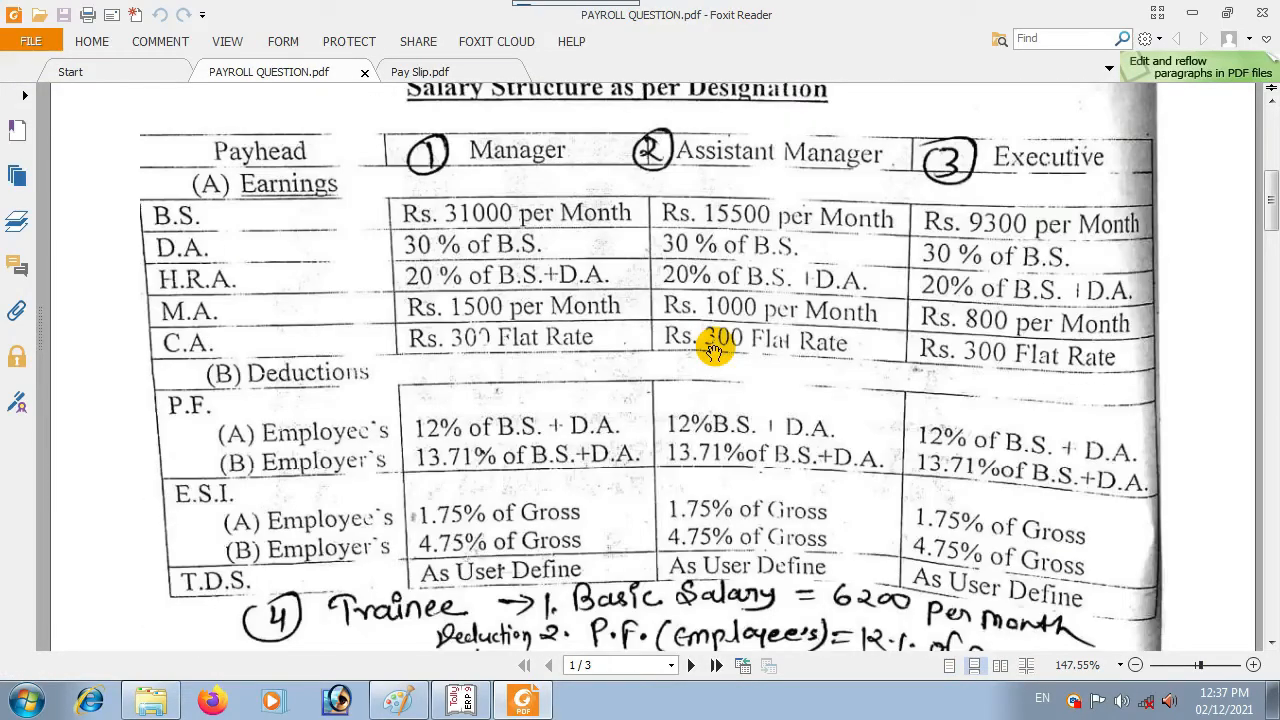
scroll(716, 345, up, 7)
scroll(720, 340, down, 12)
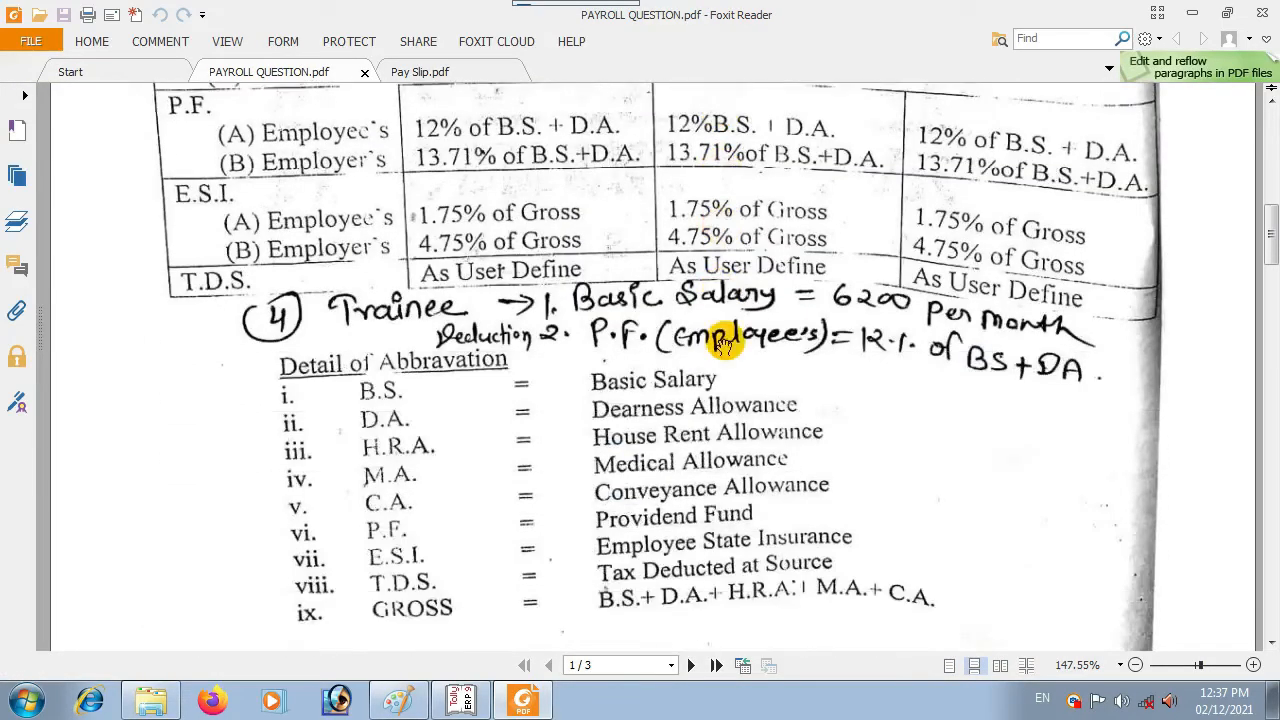
scroll(729, 337, down, 10)
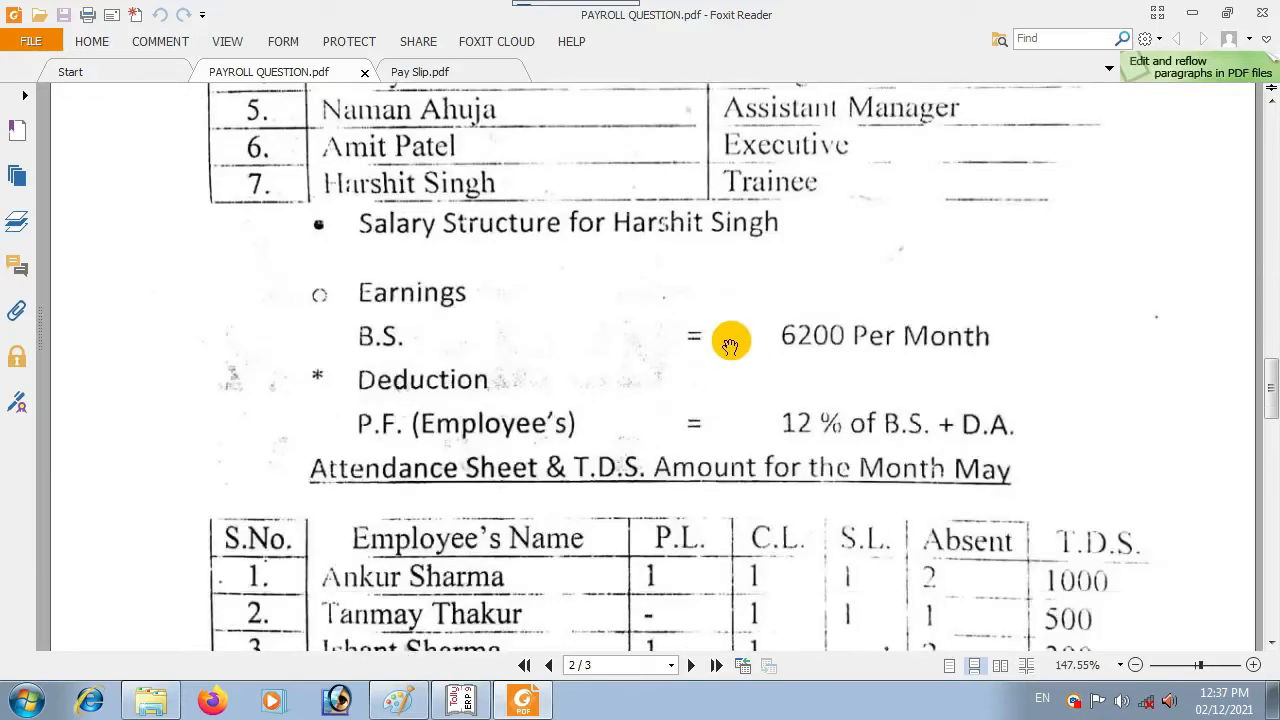
scroll(700, 400, up, 4)
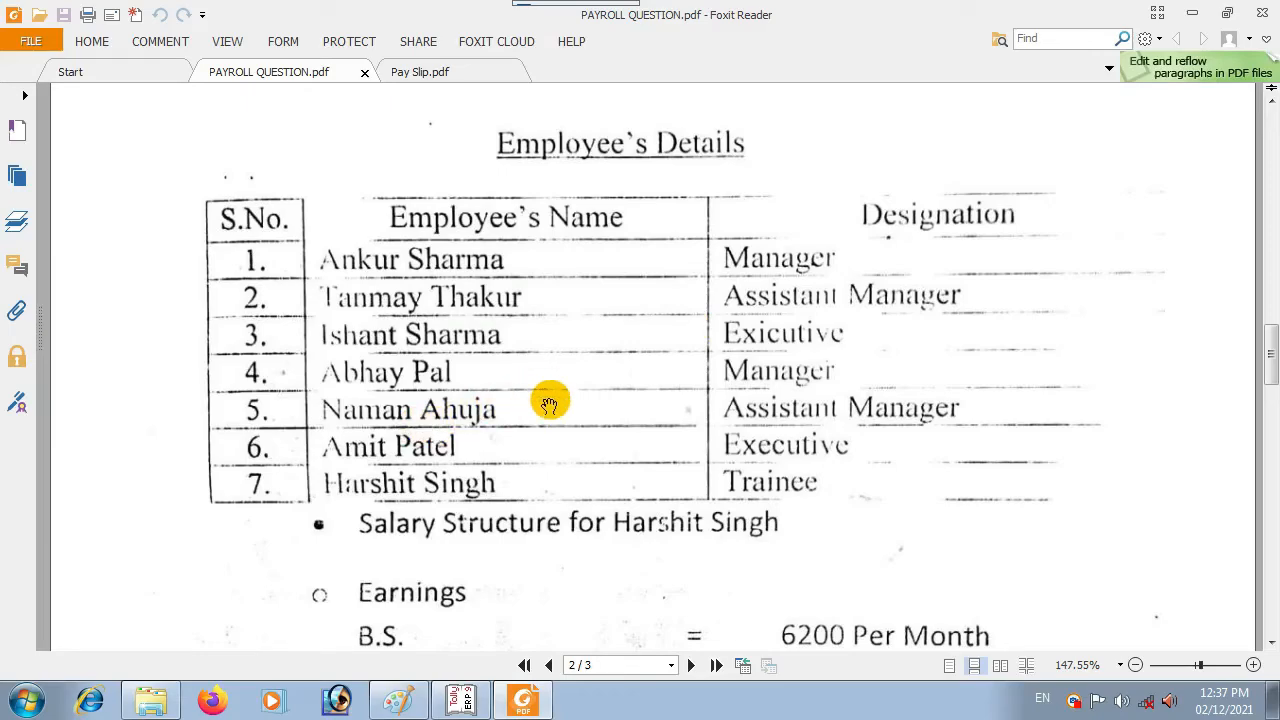
scroll(540, 400, down, 6)
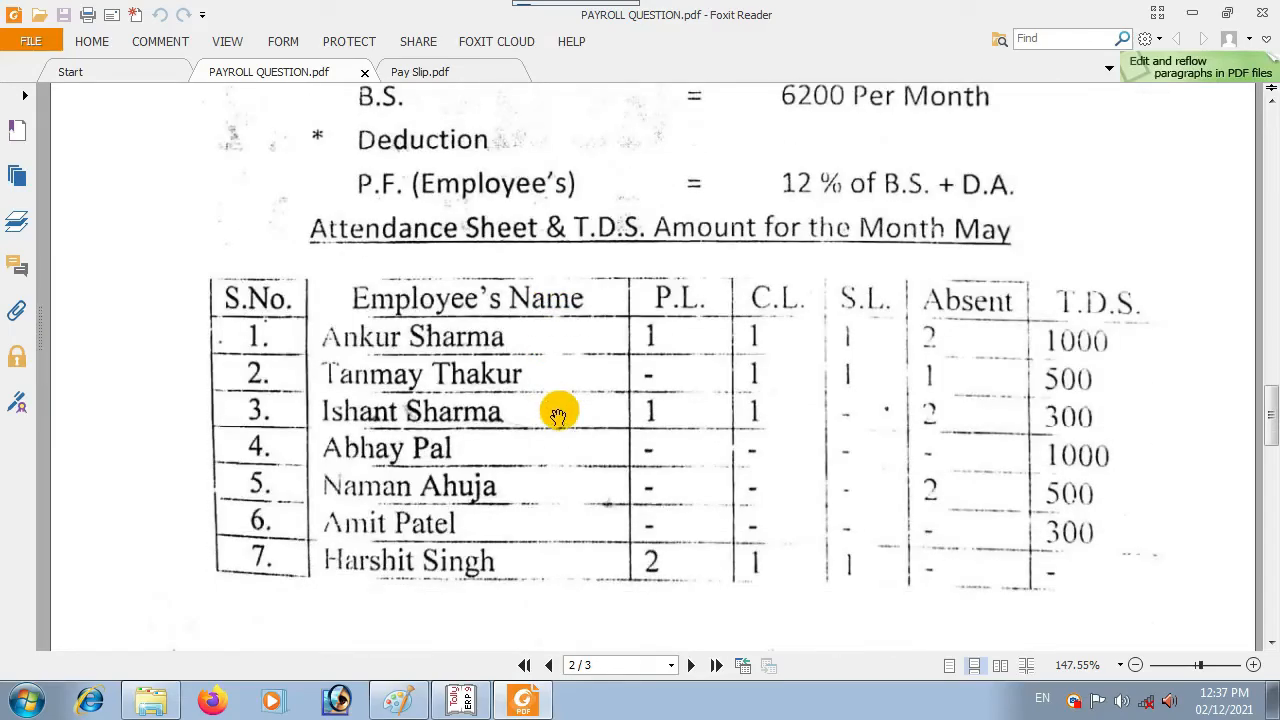
scroll(558, 413, down, 12)
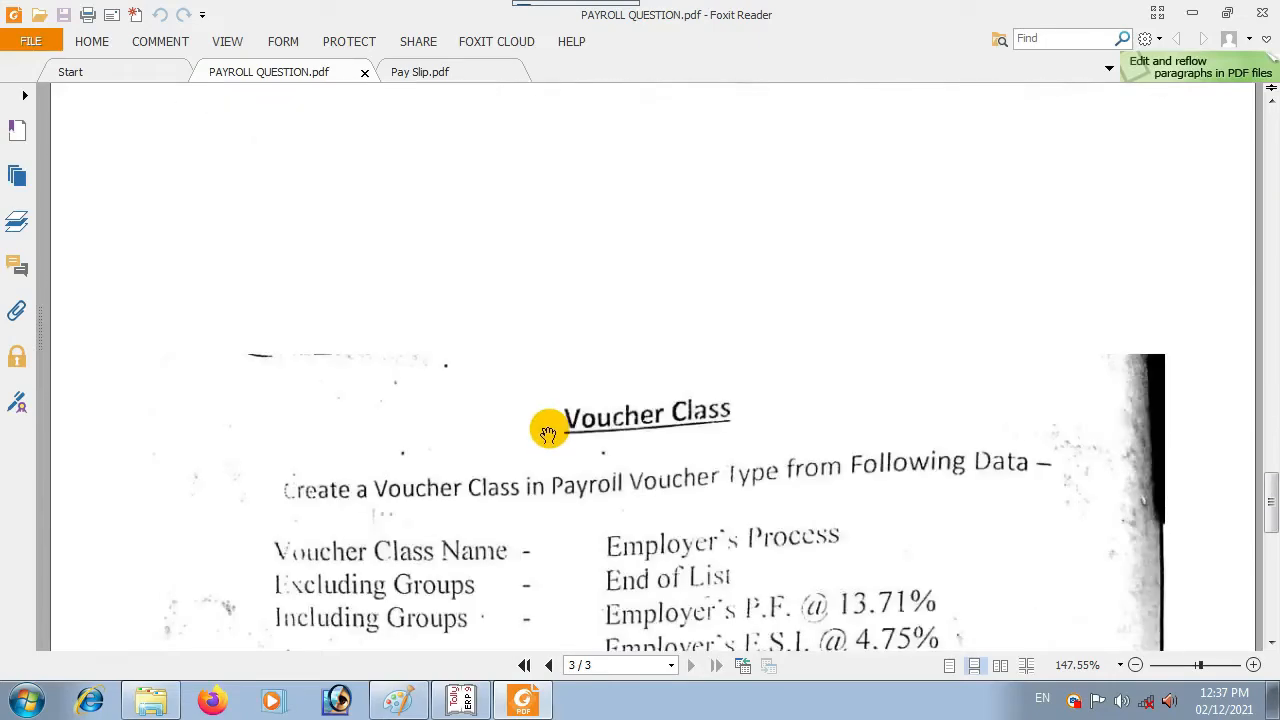
scroll(552, 433, down, 3)
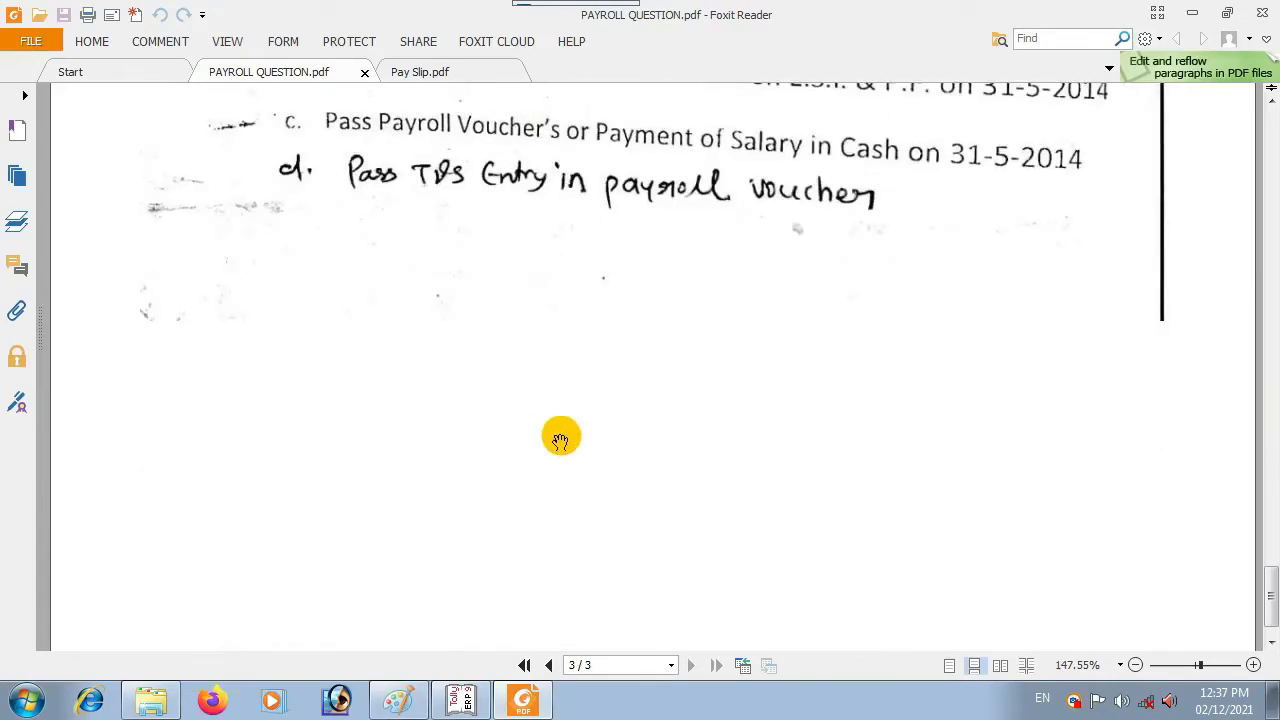
scroll(562, 437, up, 15)
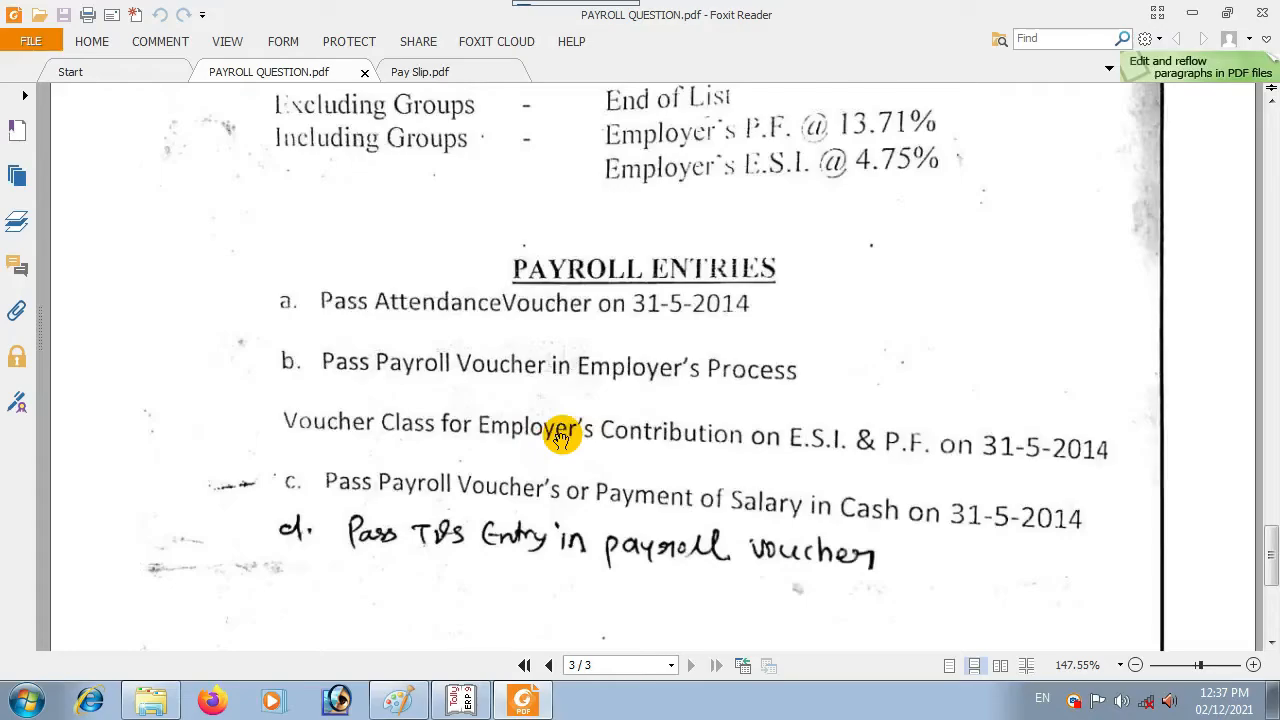
scroll(570, 447, up, 18)
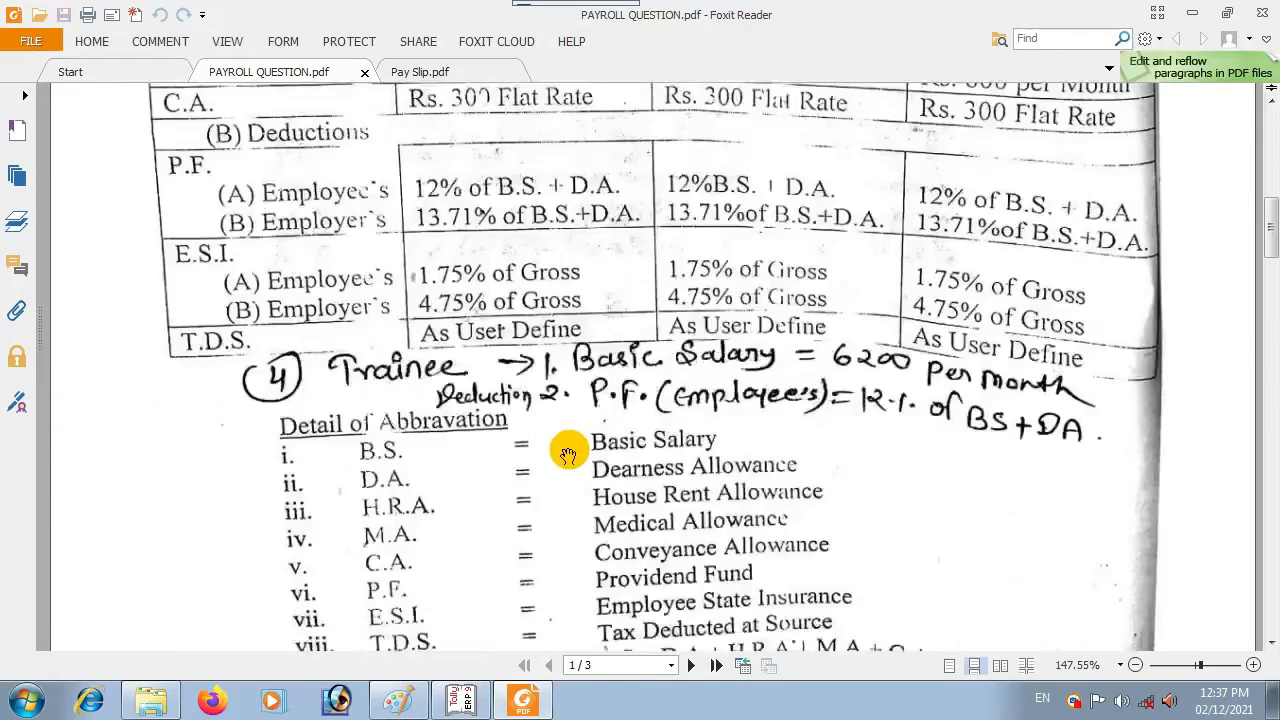
Step: Switch to Pay Slip.pdf and scroll through its earnings, deductions and 48,151.26 net amount
click(463, 72)
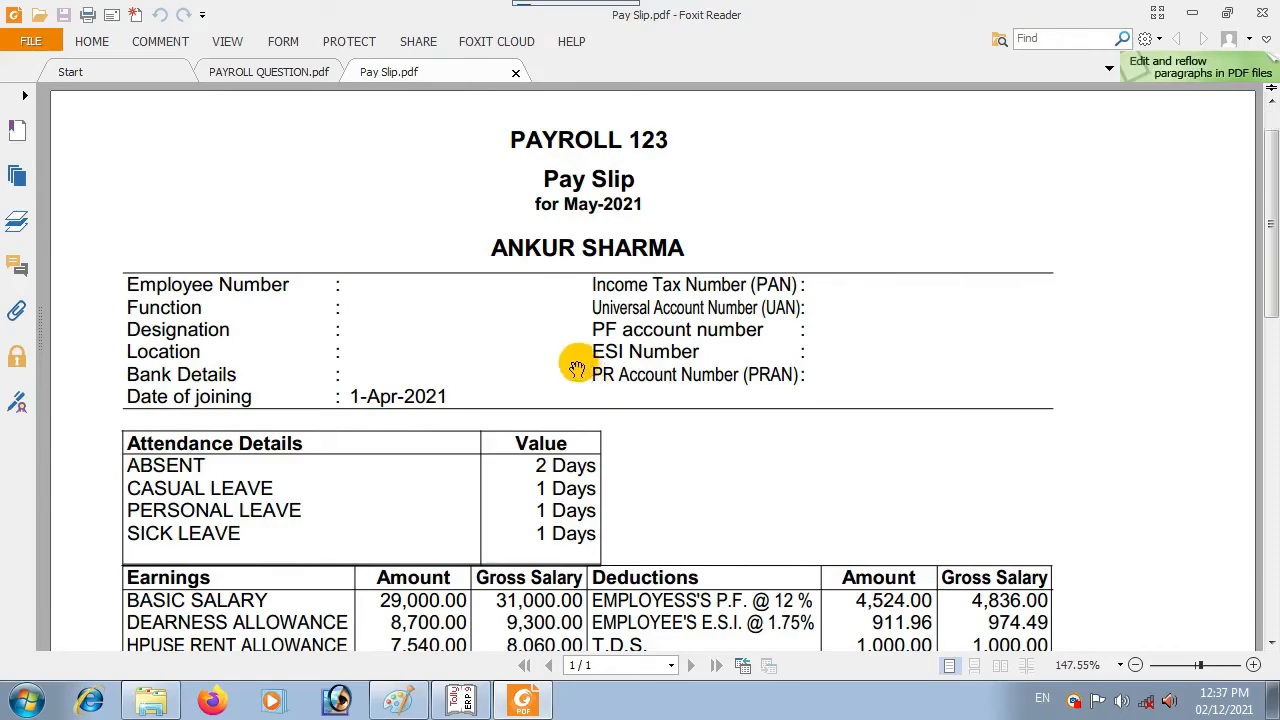
scroll(580, 350, down, 5)
scroll(594, 362, up, 5)
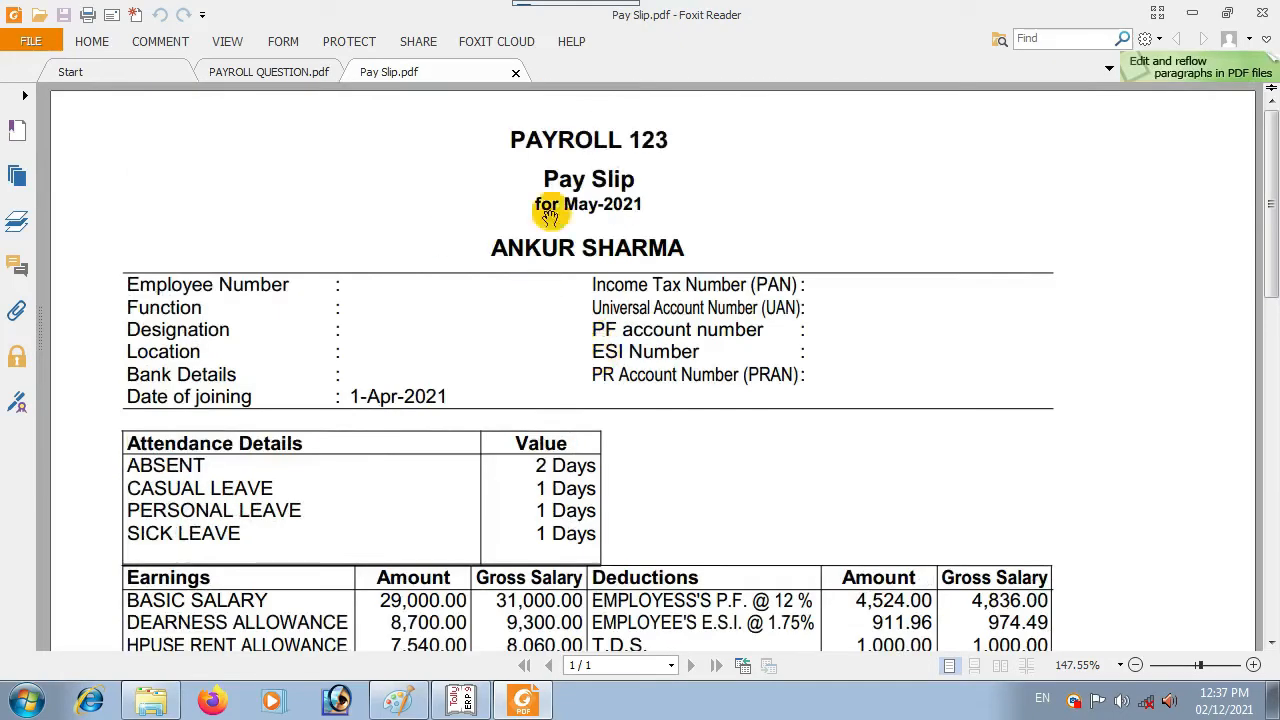
scroll(740, 268, down, 5)
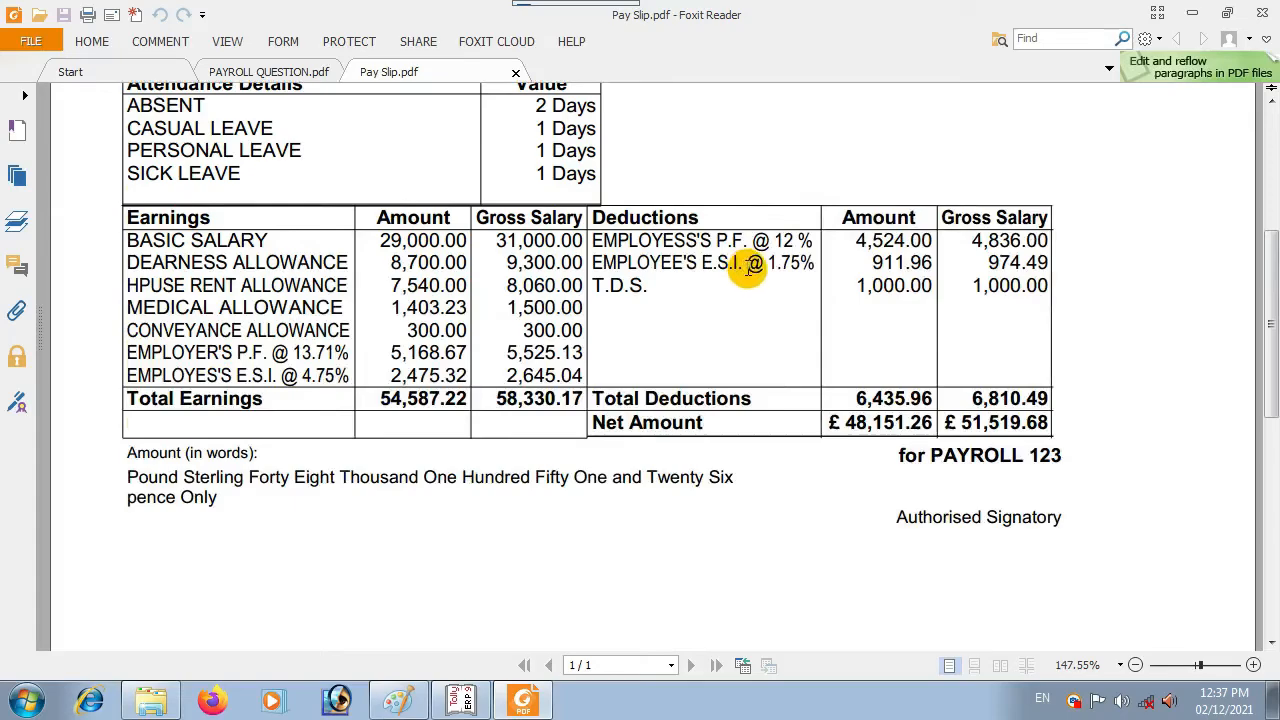
scroll(742, 285, up, 3)
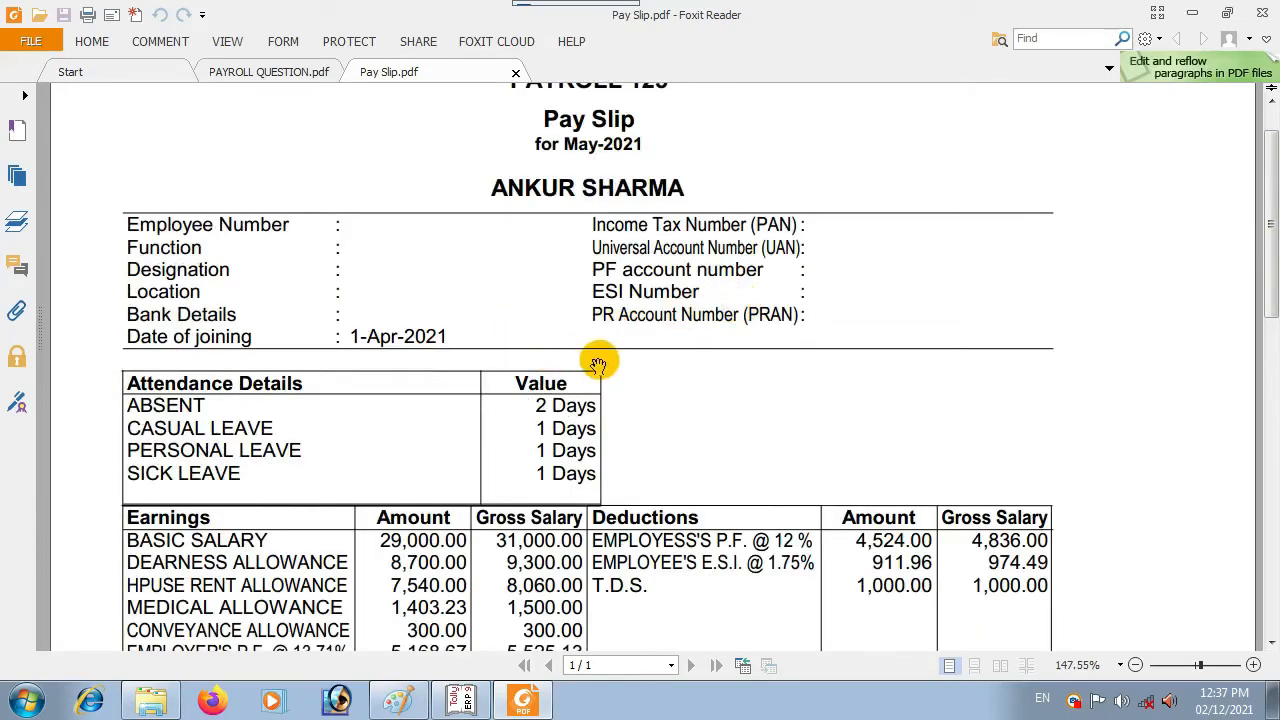
scroll(642, 338, up, 1)
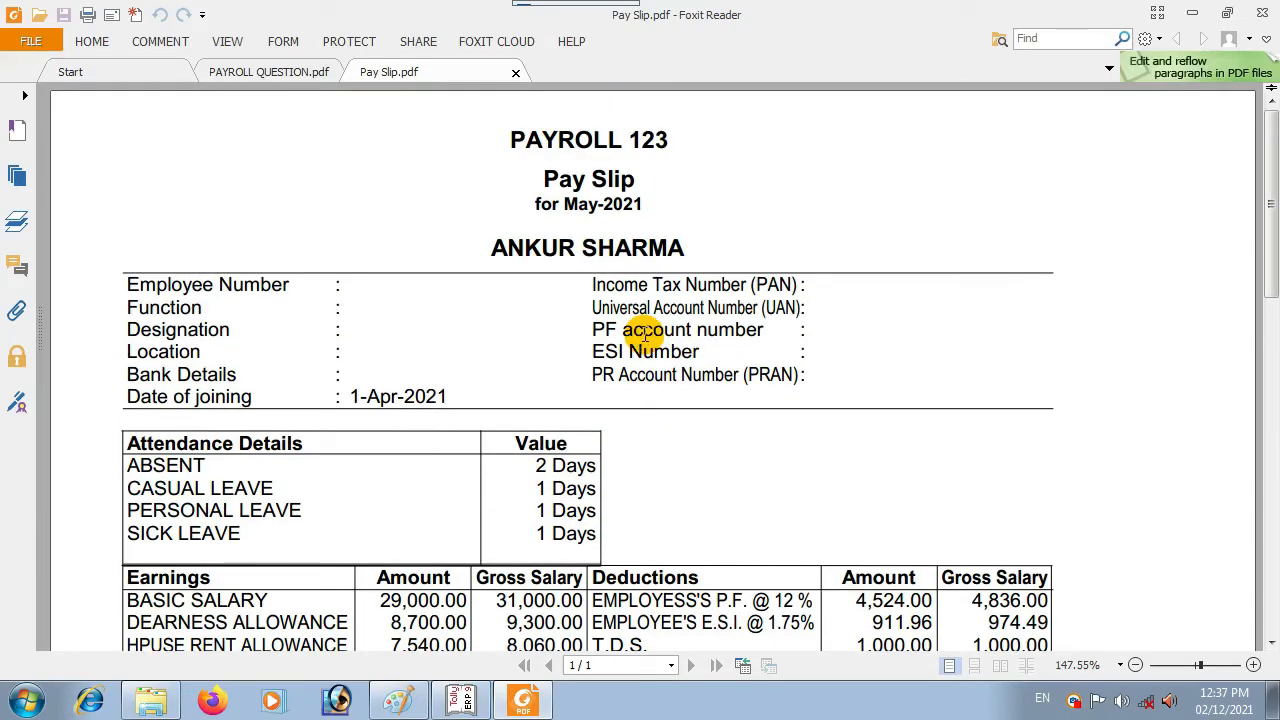
scroll(644, 336, down, 3)
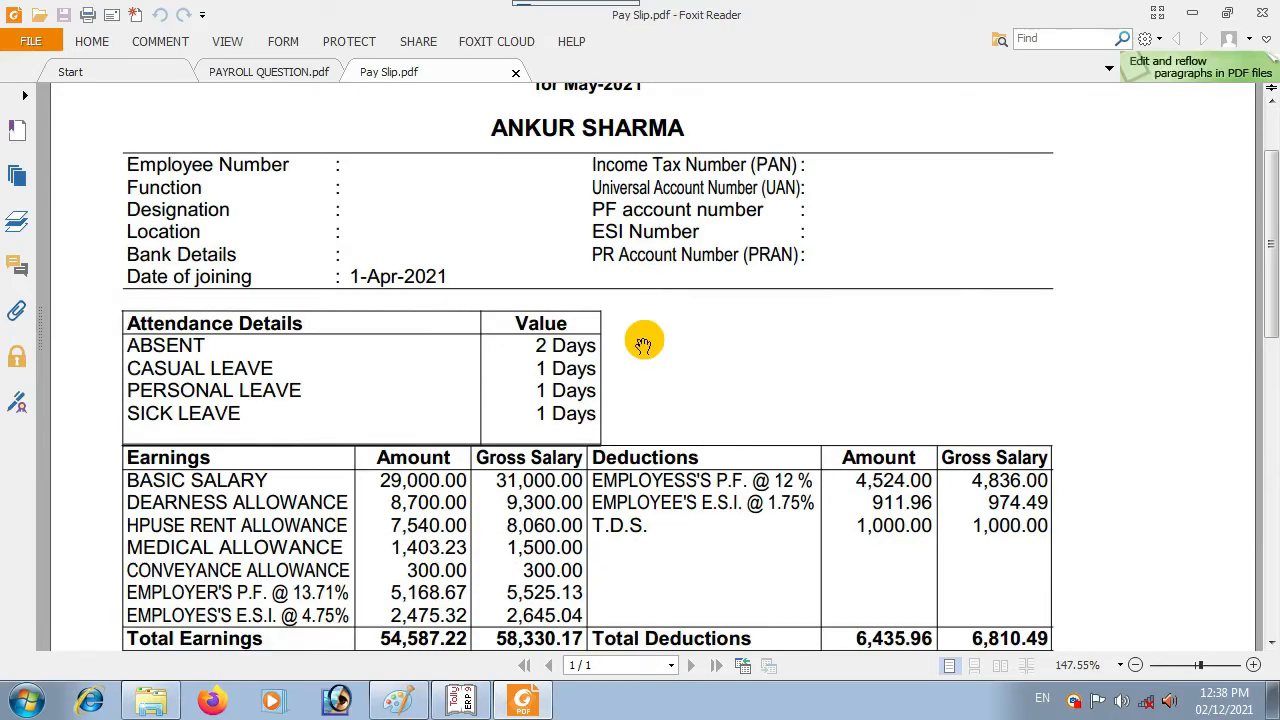
scroll(641, 340, down, 3)
scroll(642, 338, up, 7)
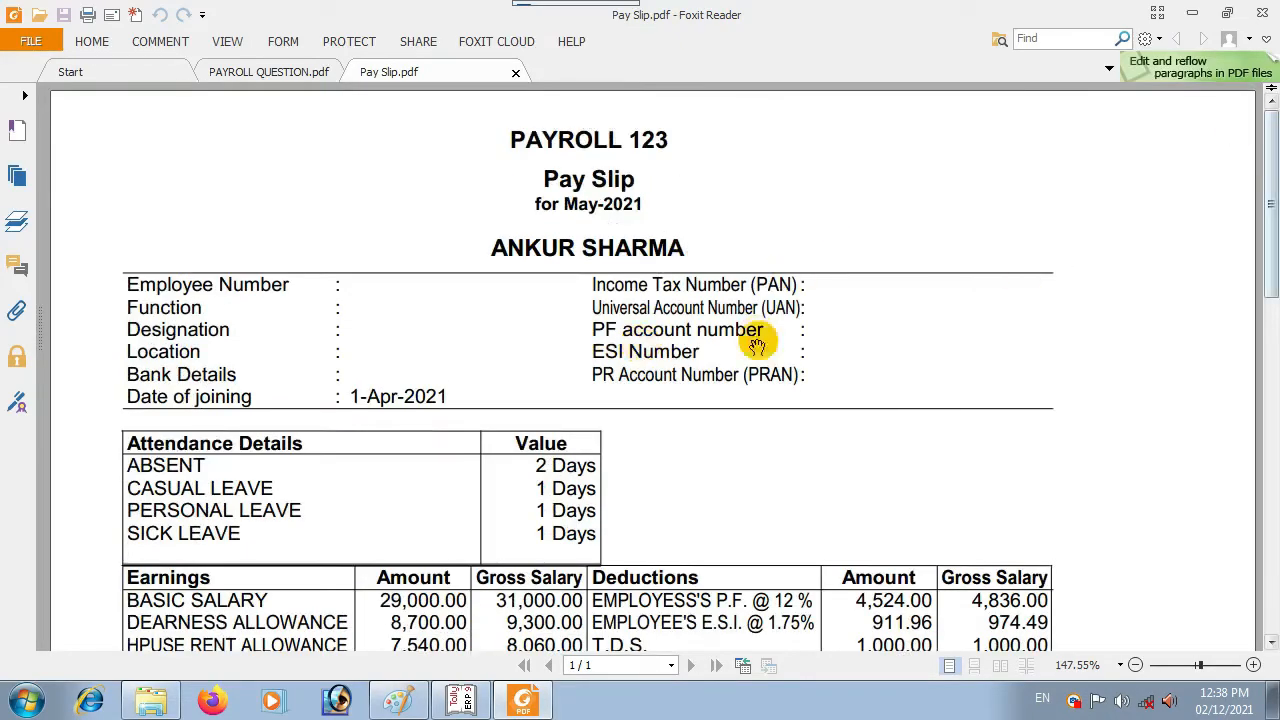
Step: Return to Tally and go to Display > Payroll Reports > Statements of Payroll
click(462, 702)
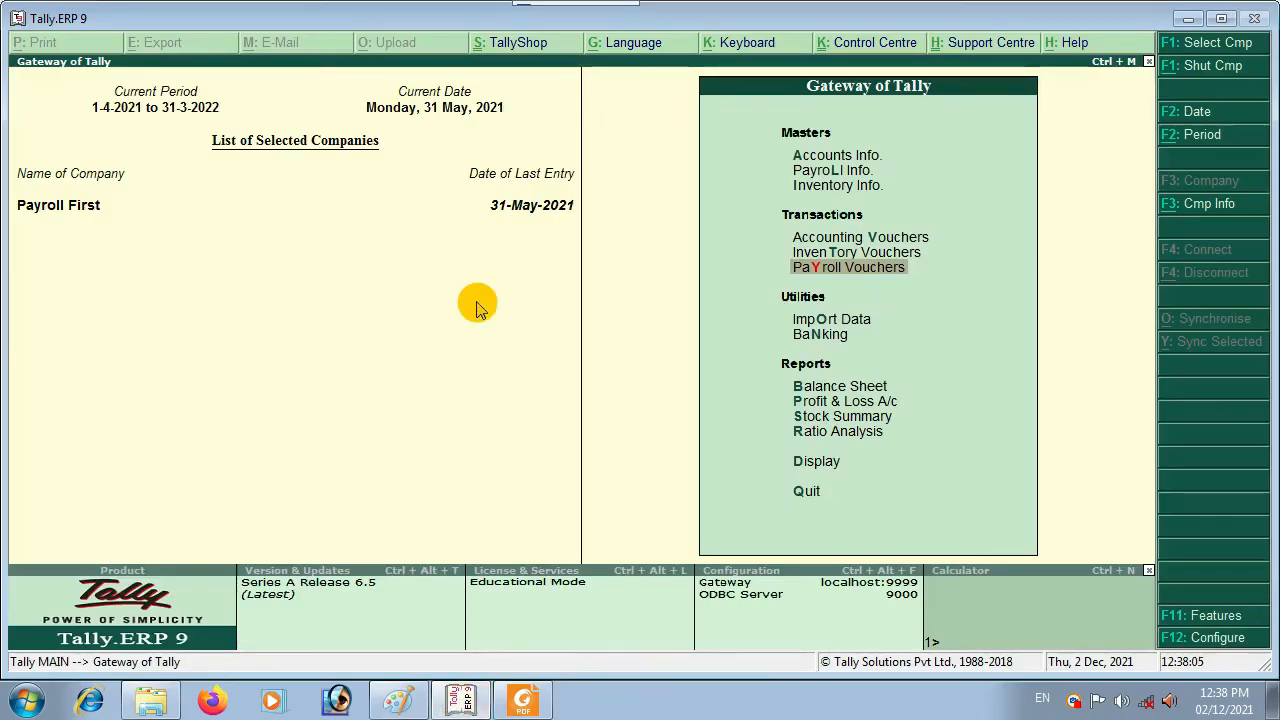
key(Down)
key(Down)
key(Down)
key(Down)
key(Down)
key(Down)
key(Down)
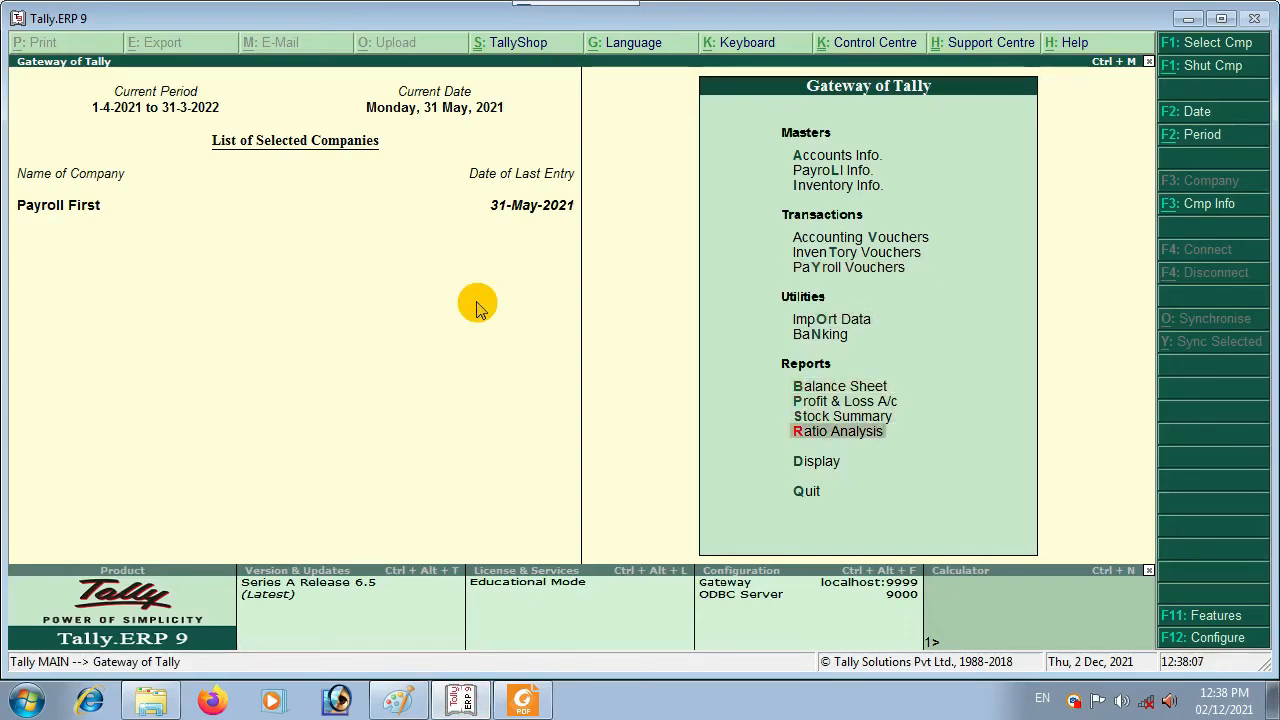
key(Return)
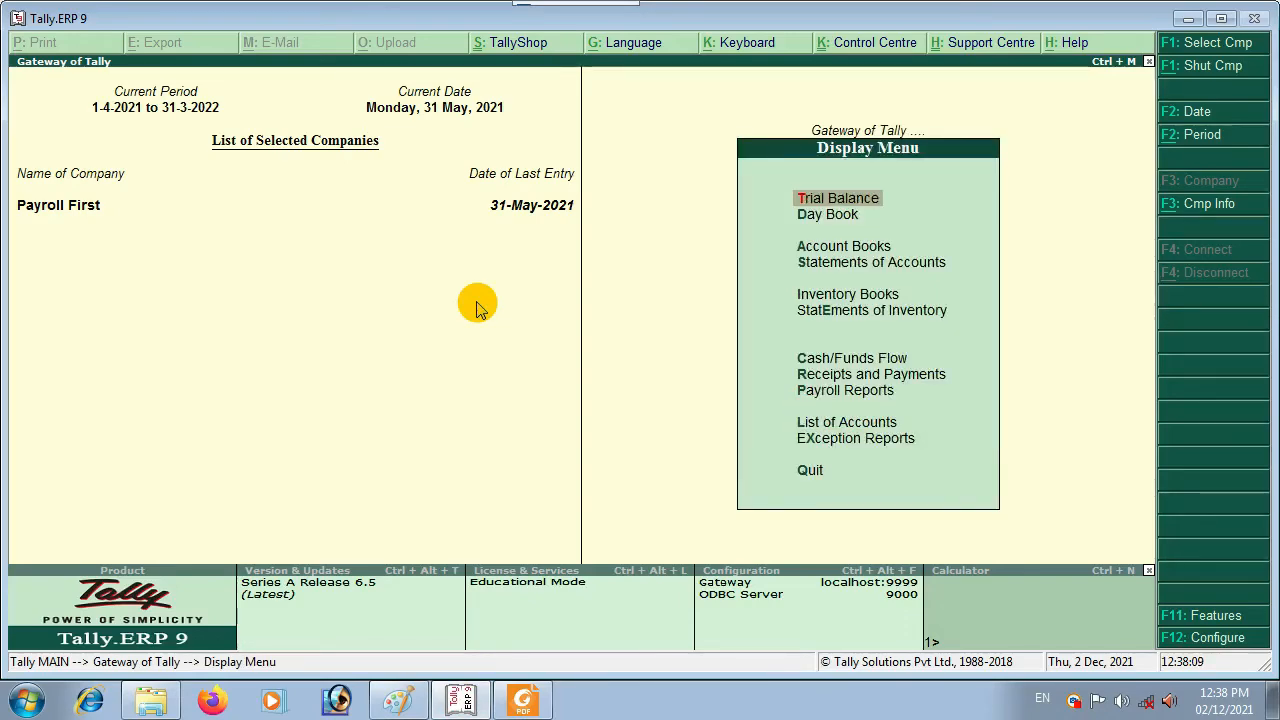
key(Down)
key(Down)
key(Down)
key(Down)
key(Down)
key(Down)
key(Down)
key(Down)
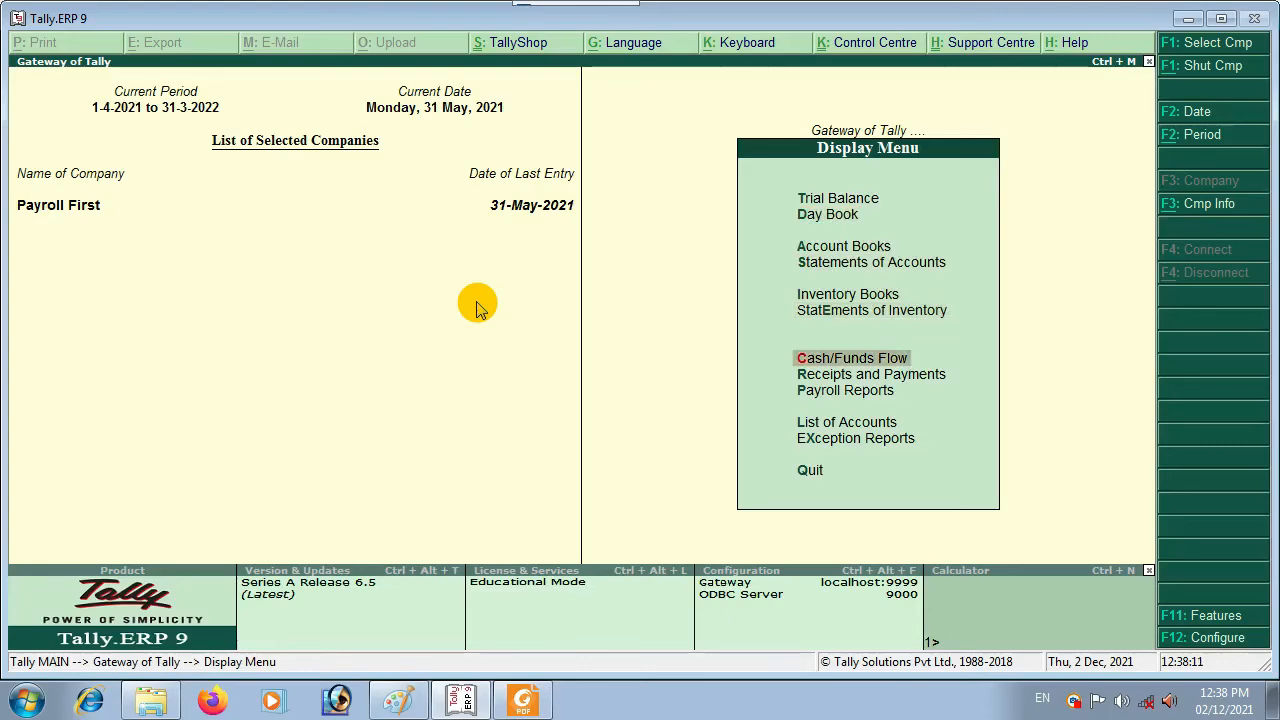
key(Return)
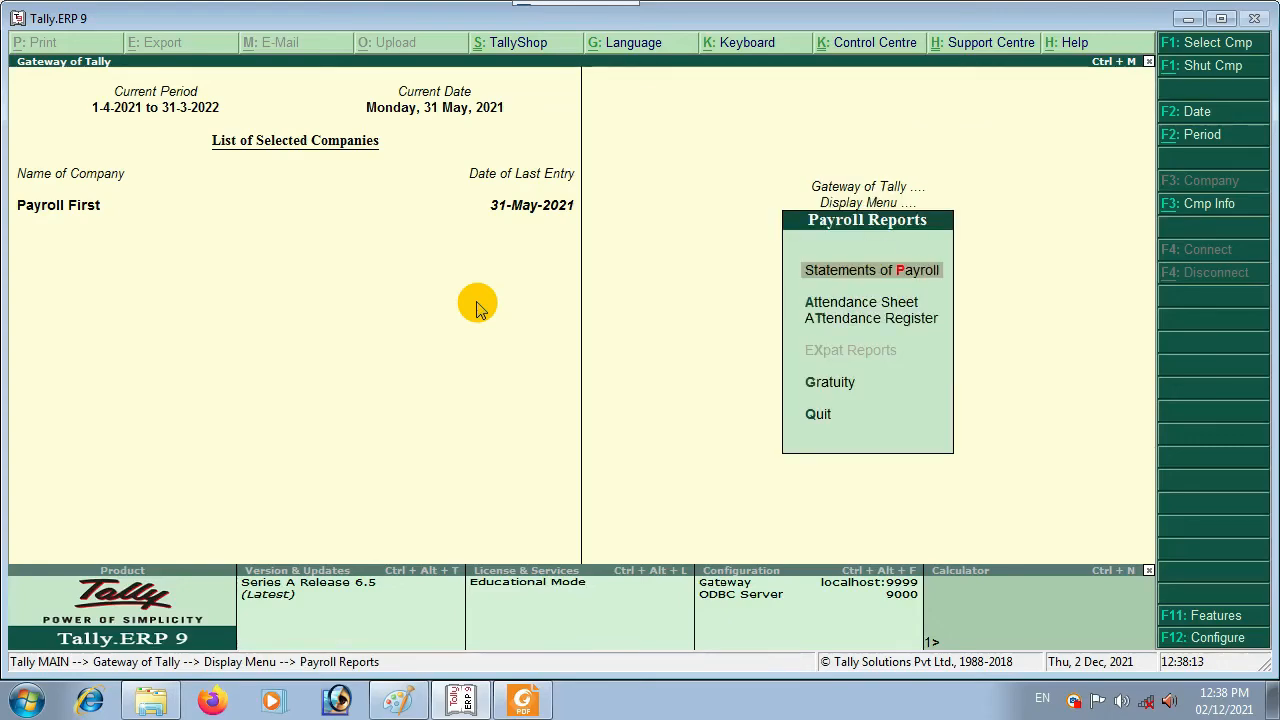
key(Down)
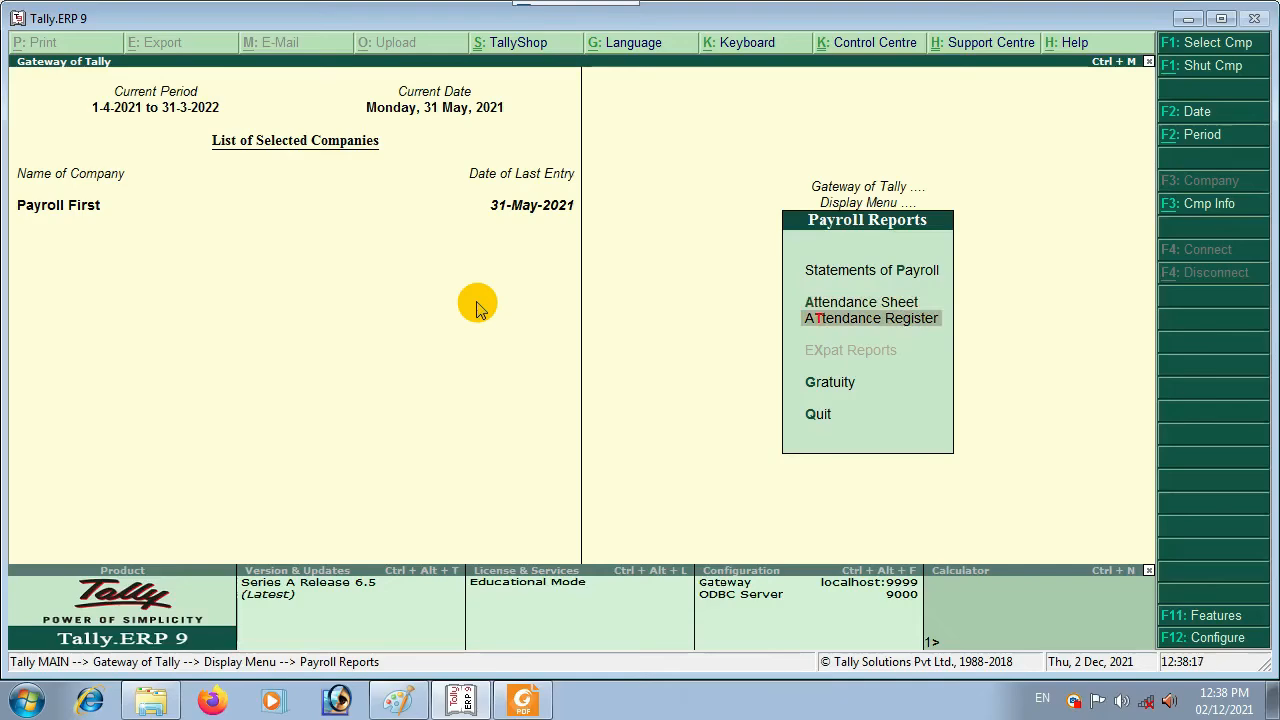
key(Up)
key(Up)
key(Return)
key(Escape)
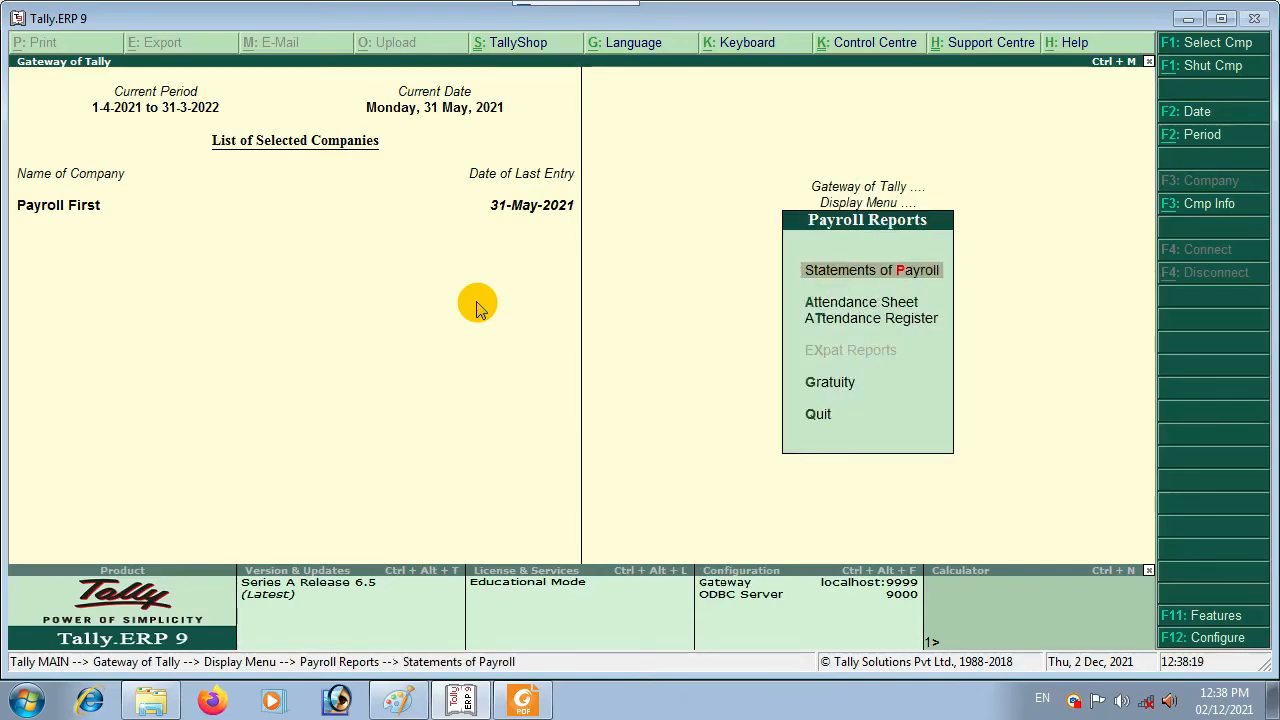
key(Return)
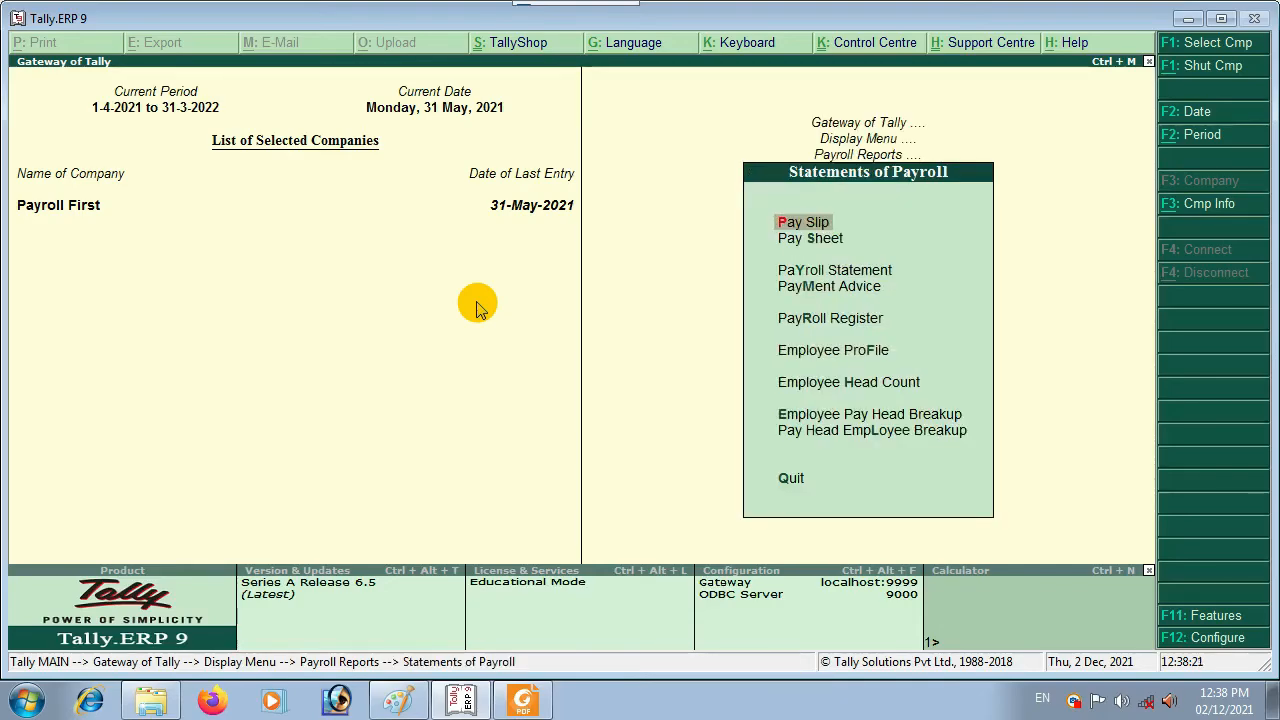
Step: Open Pay Slip > Single Pay Slip for the first employee's May-2021 salary
key(Down)
key(Up)
key(Down)
key(Down)
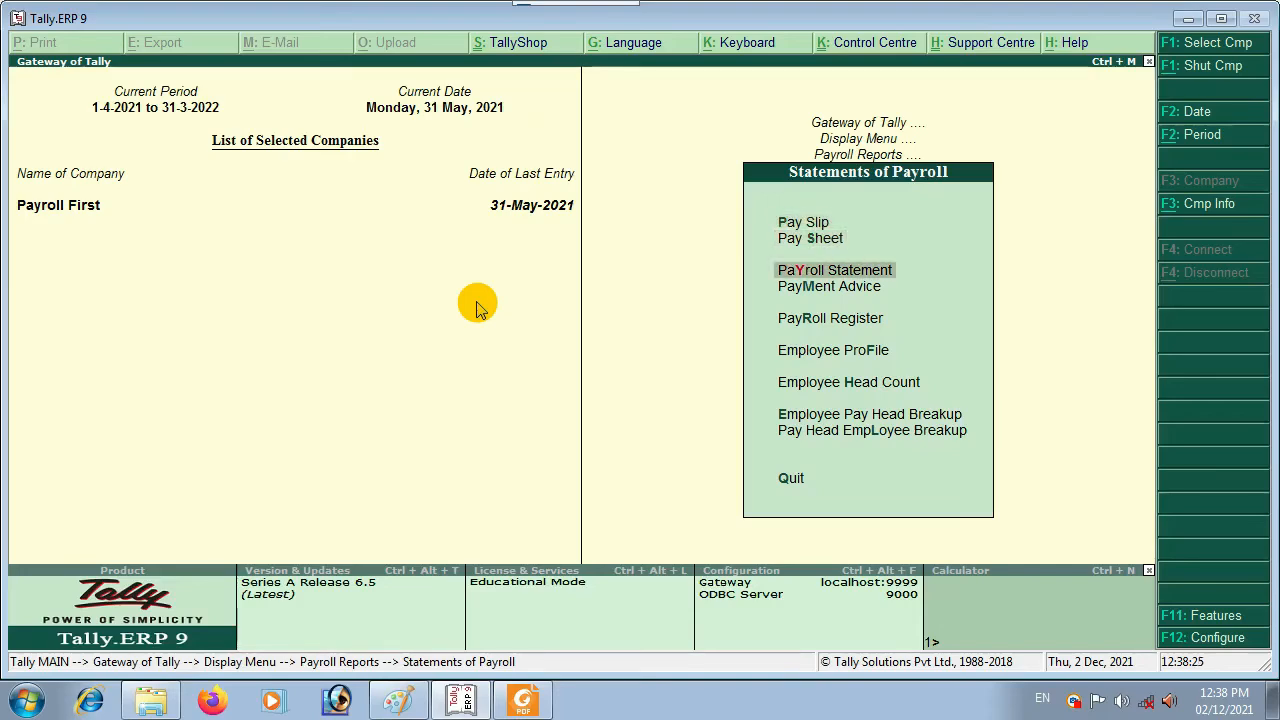
key(Down)
key(Down)
key(Down)
key(Down)
key(Down)
key(Down)
key(Down)
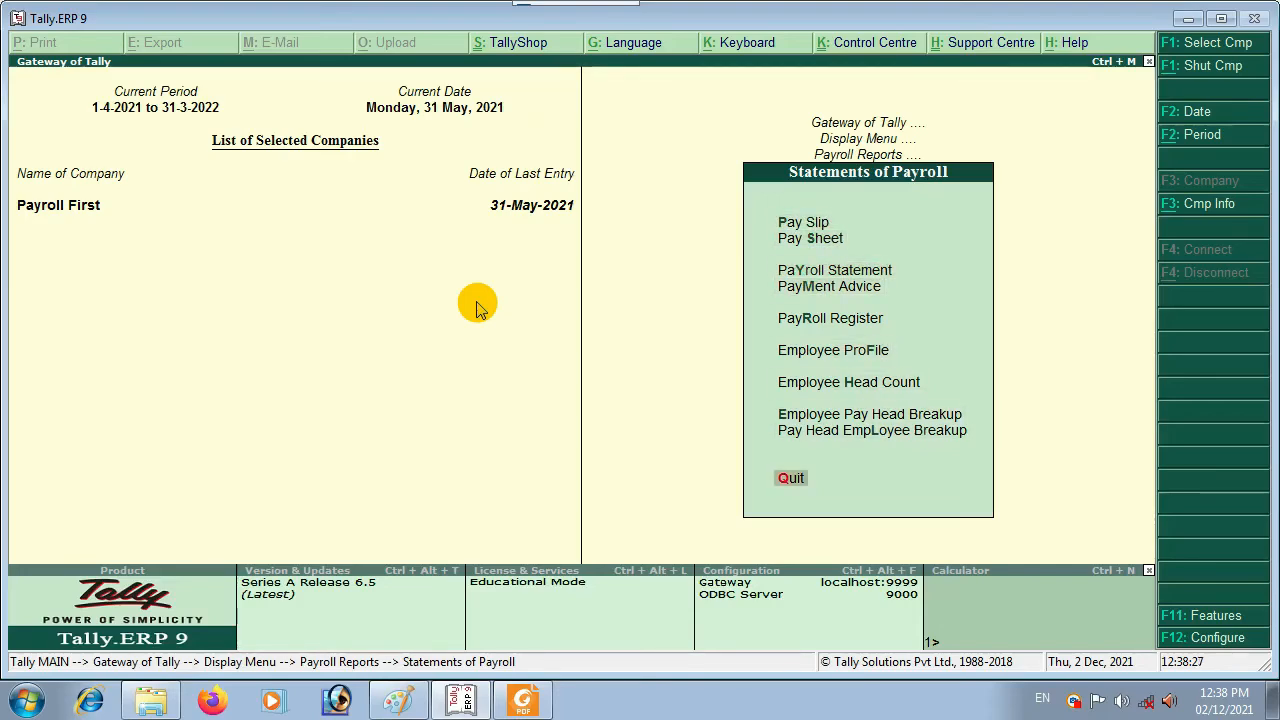
key(Up)
key(Up)
key(Up)
key(Up)
key(Up)
key(Up)
key(Up)
key(Up)
key(Up)
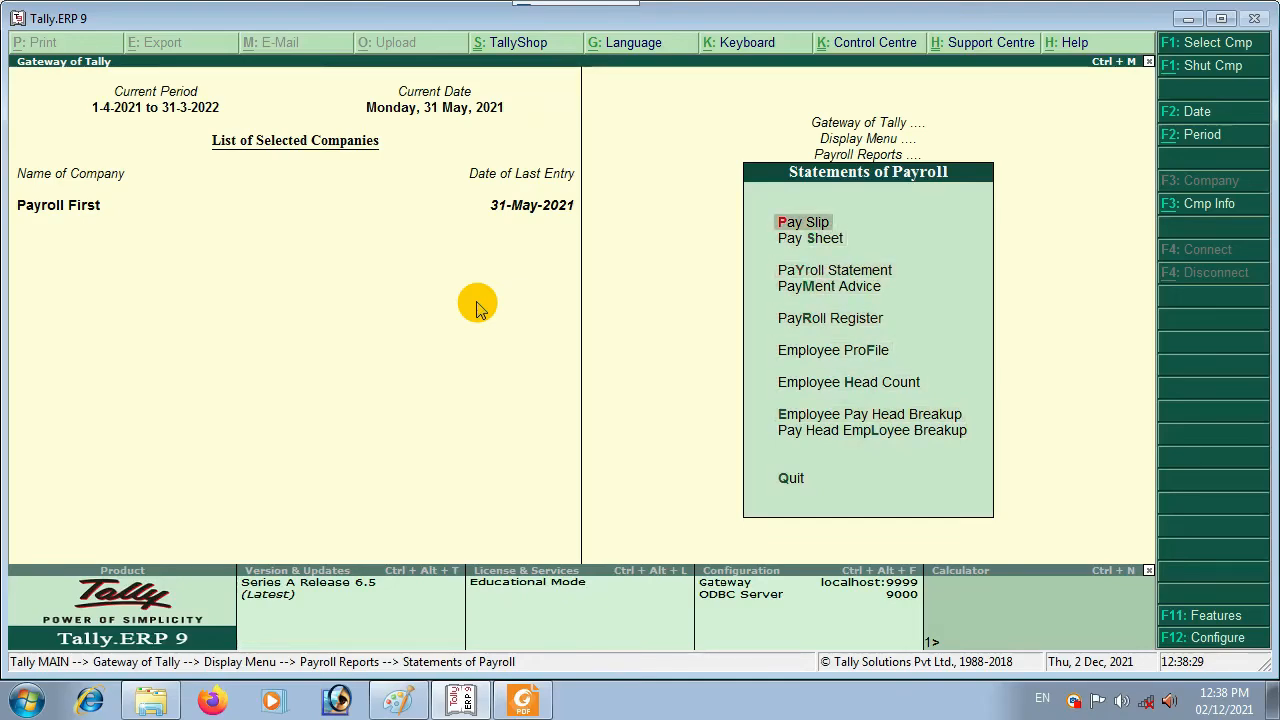
key(Return)
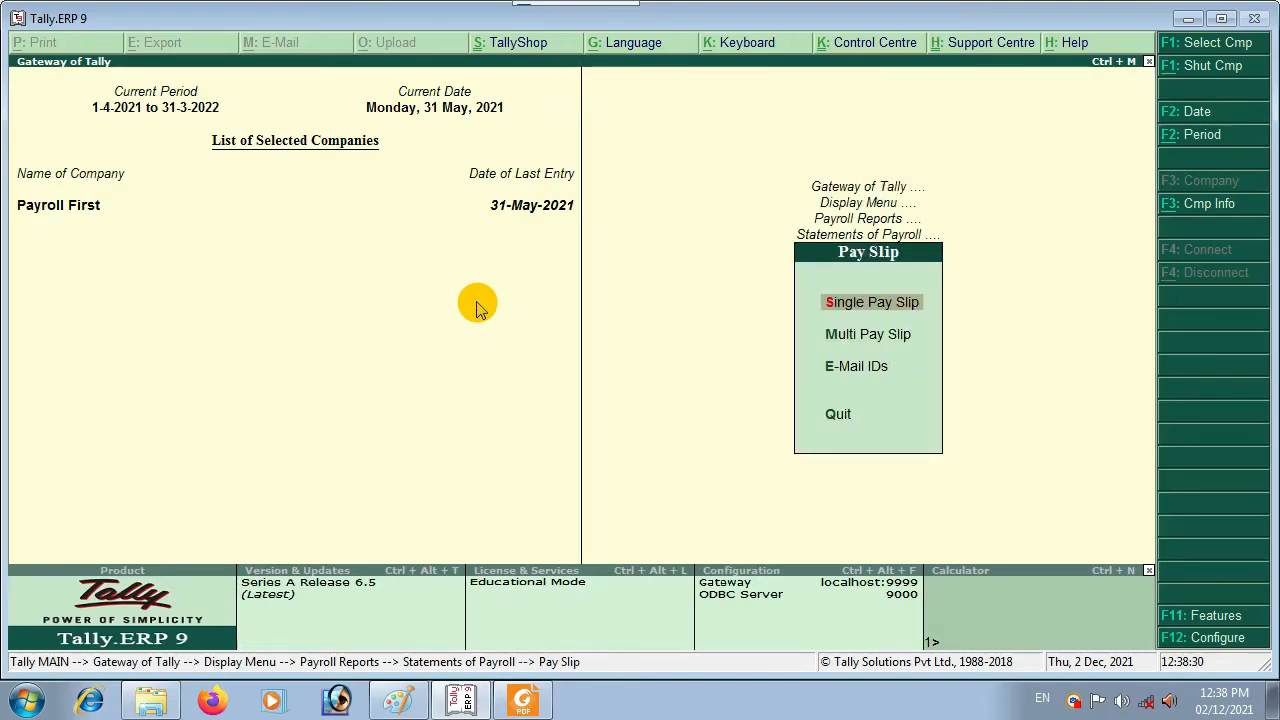
key(Down)
key(Up)
key(Down)
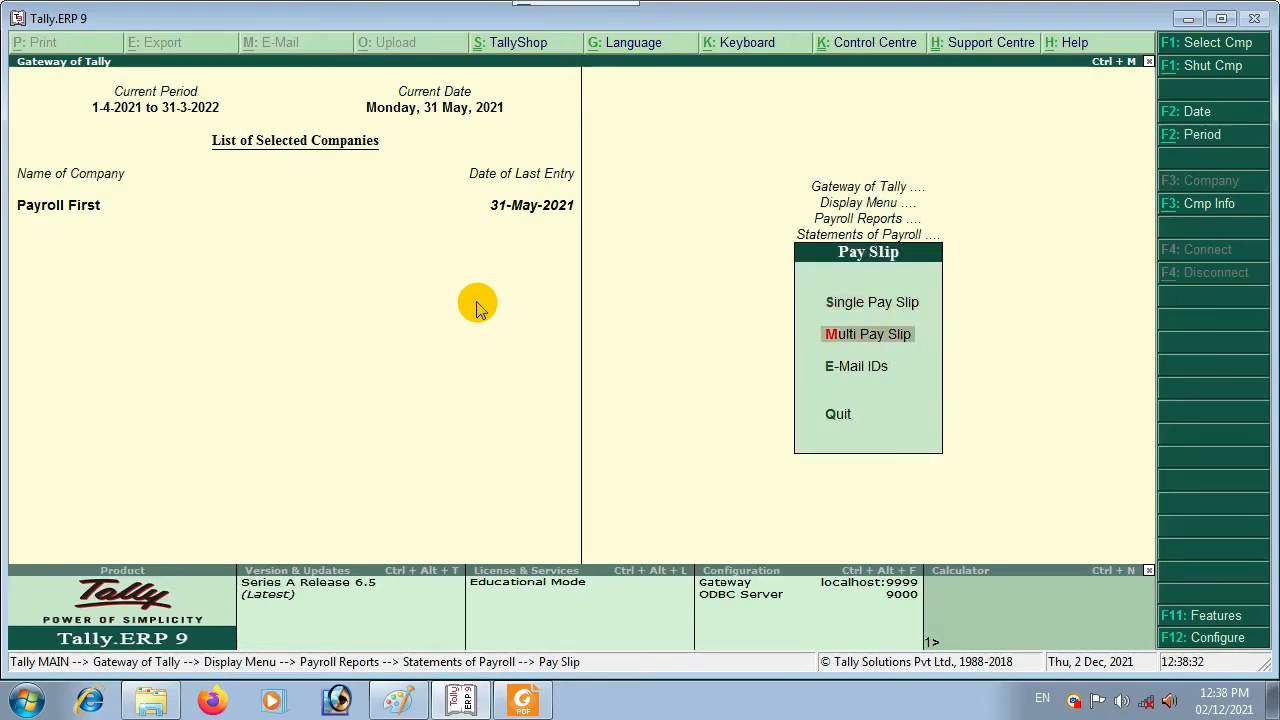
key(Up)
key(Return)
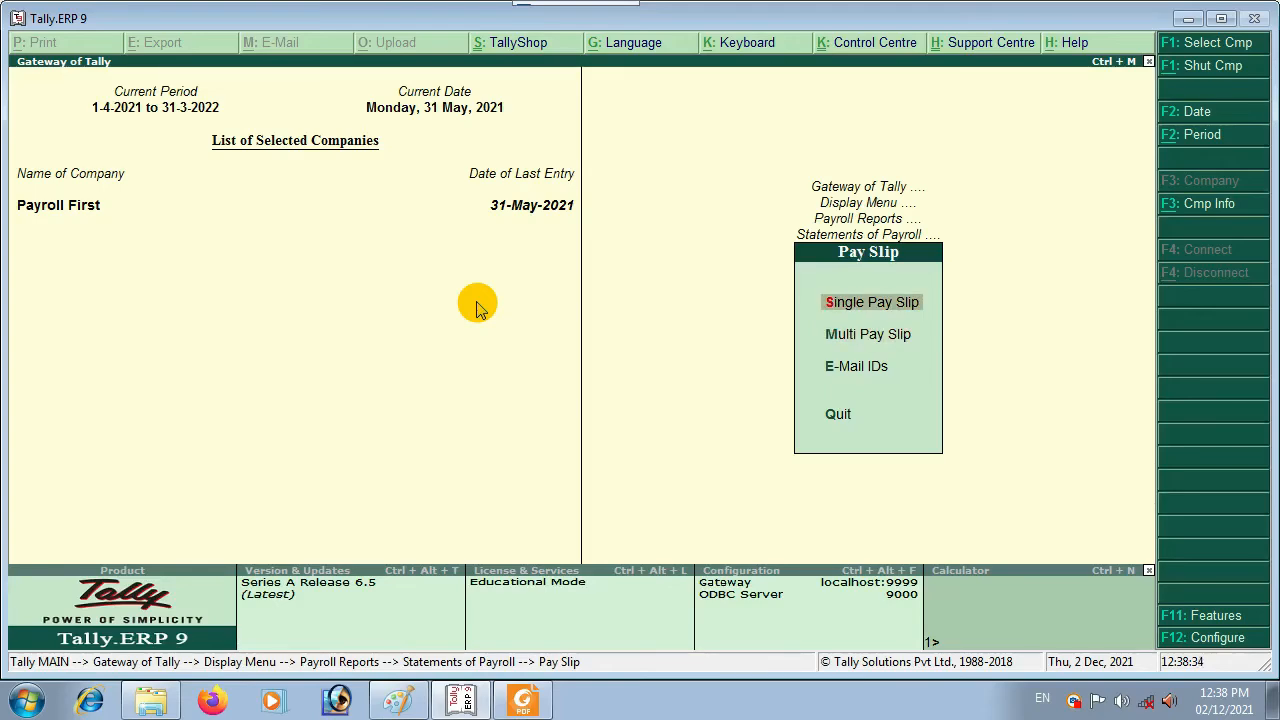
key(Return)
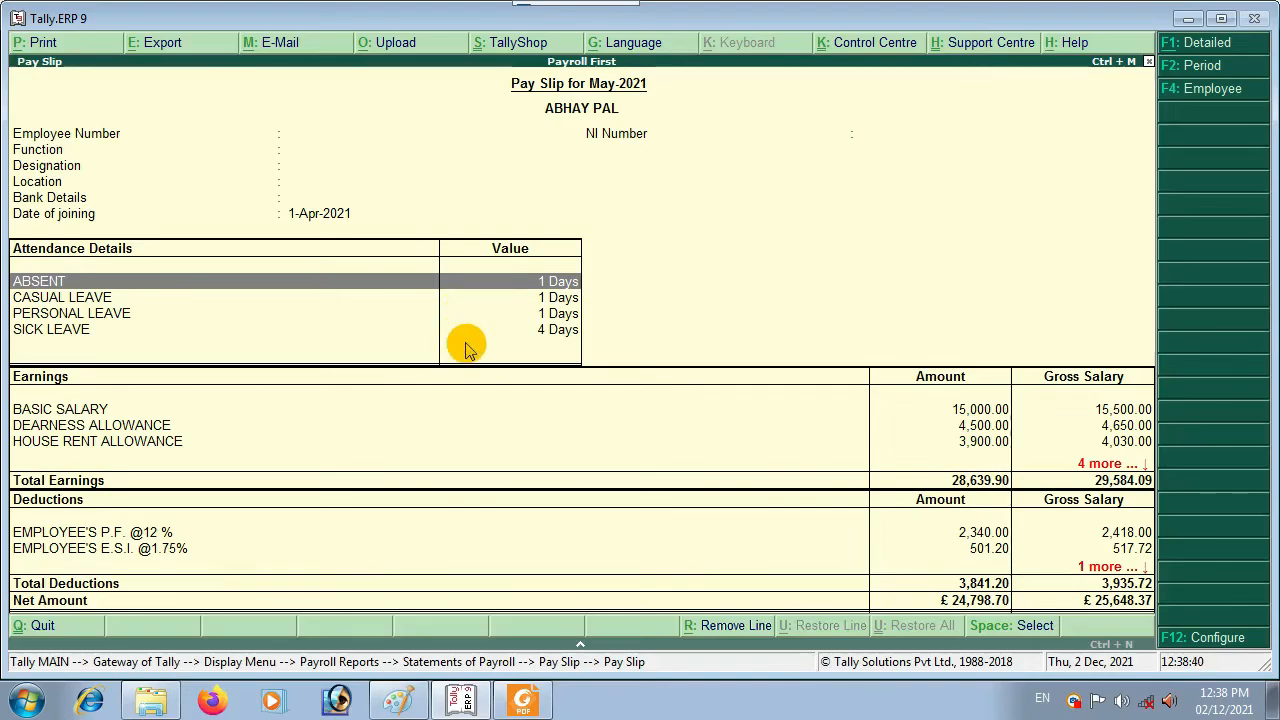
Step: Print the pay slip via the Foxit PDF printer, save it as Pay Slip, then close all Foxit tabs
key(alt+p)
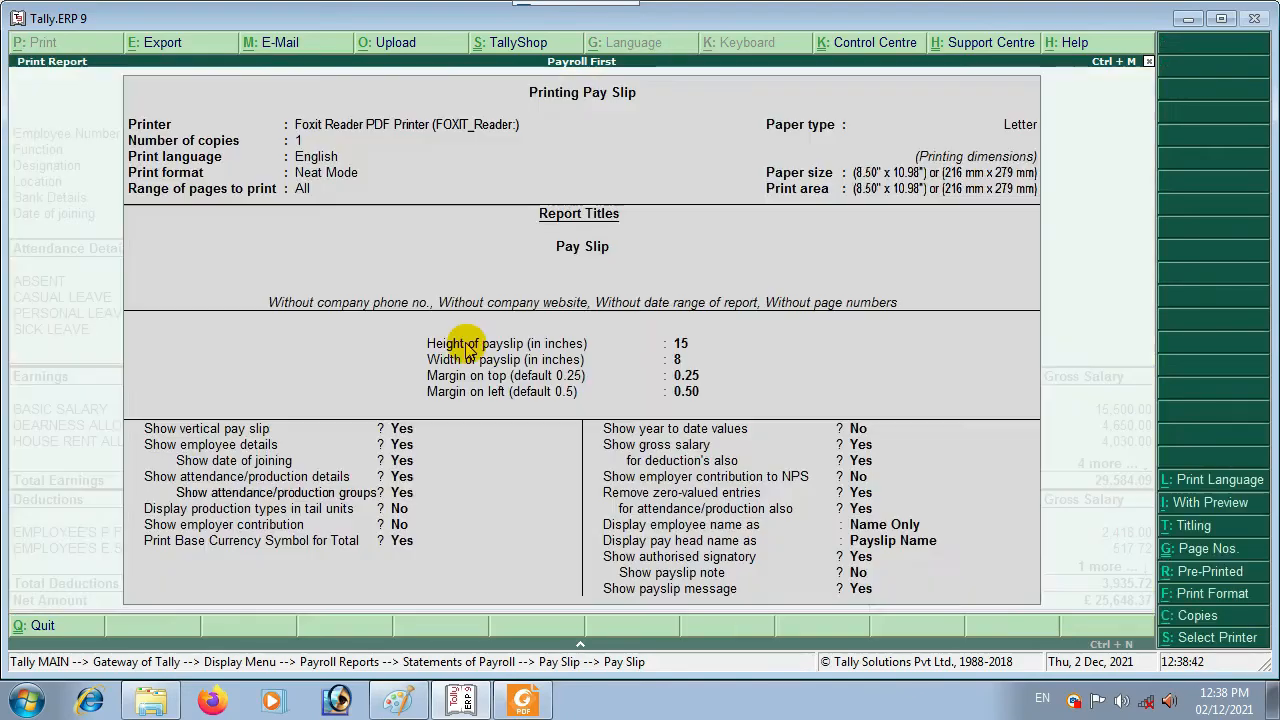
key(Return)
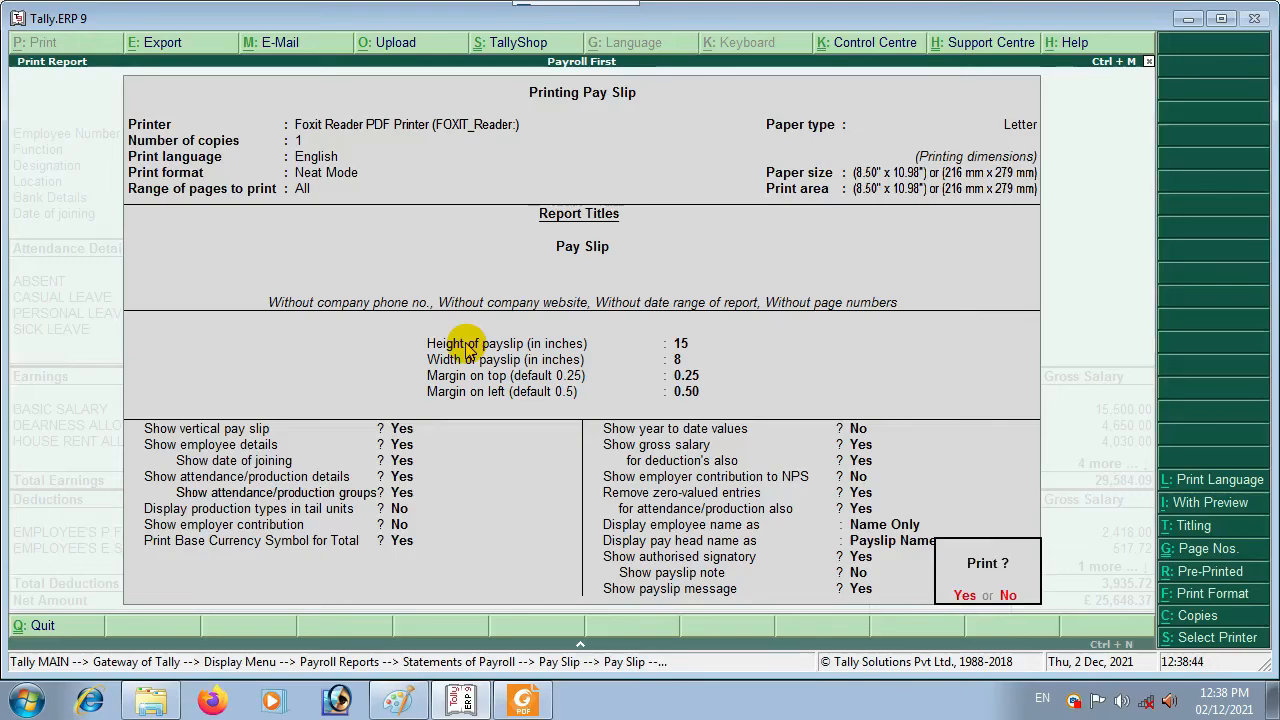
key(Return)
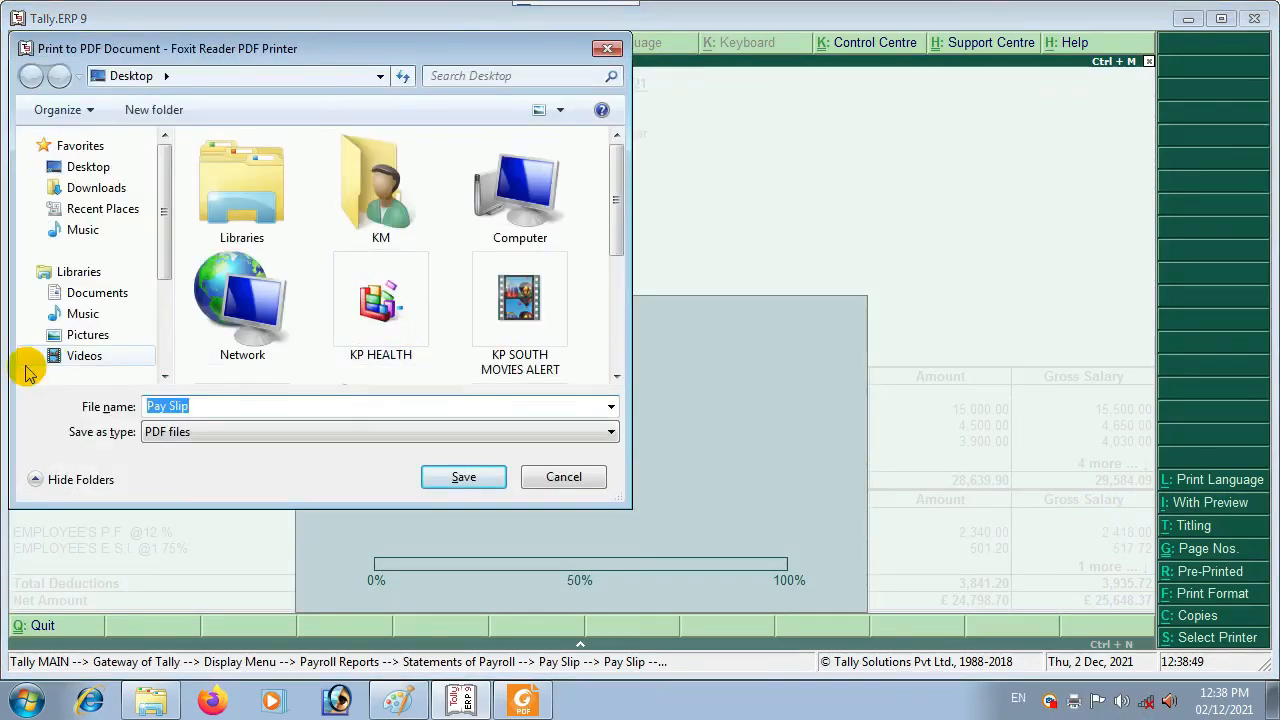
click(456, 482)
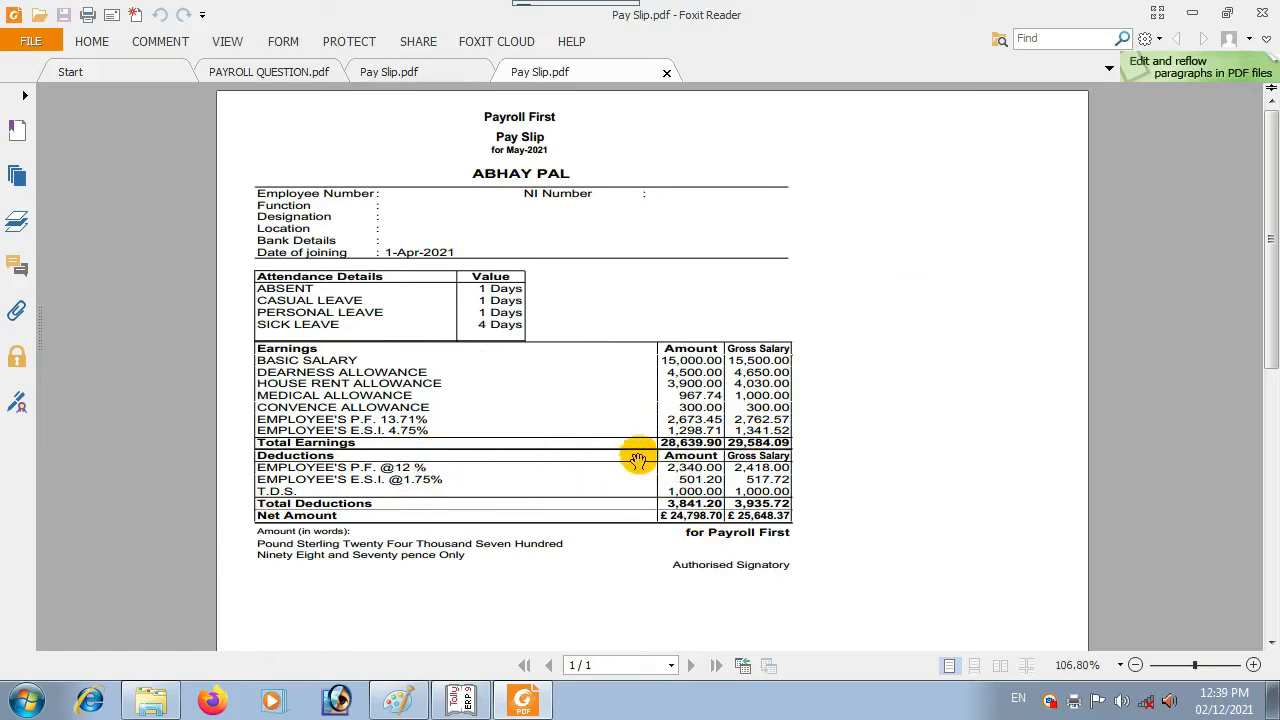
click(1262, 15)
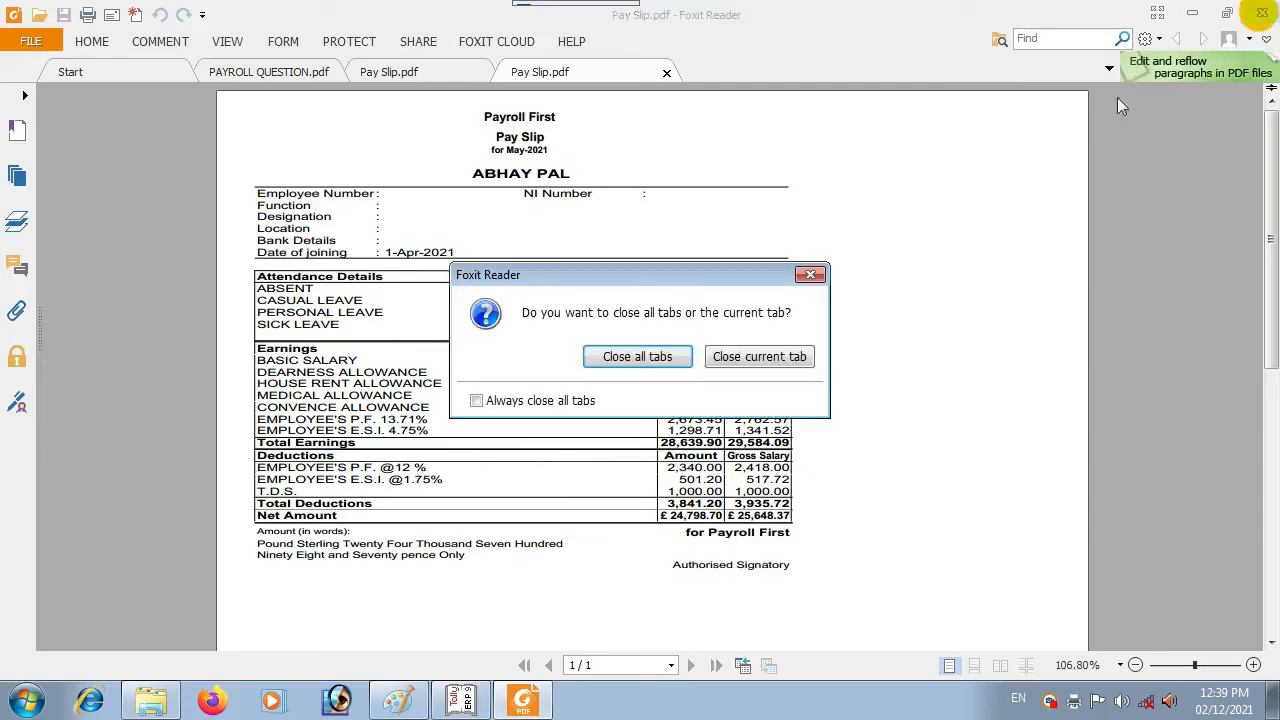
click(637, 358)
Step: Back out to the Gateway of Tally and open Payroll Info with Pay Heads highlighted
key(Escape)
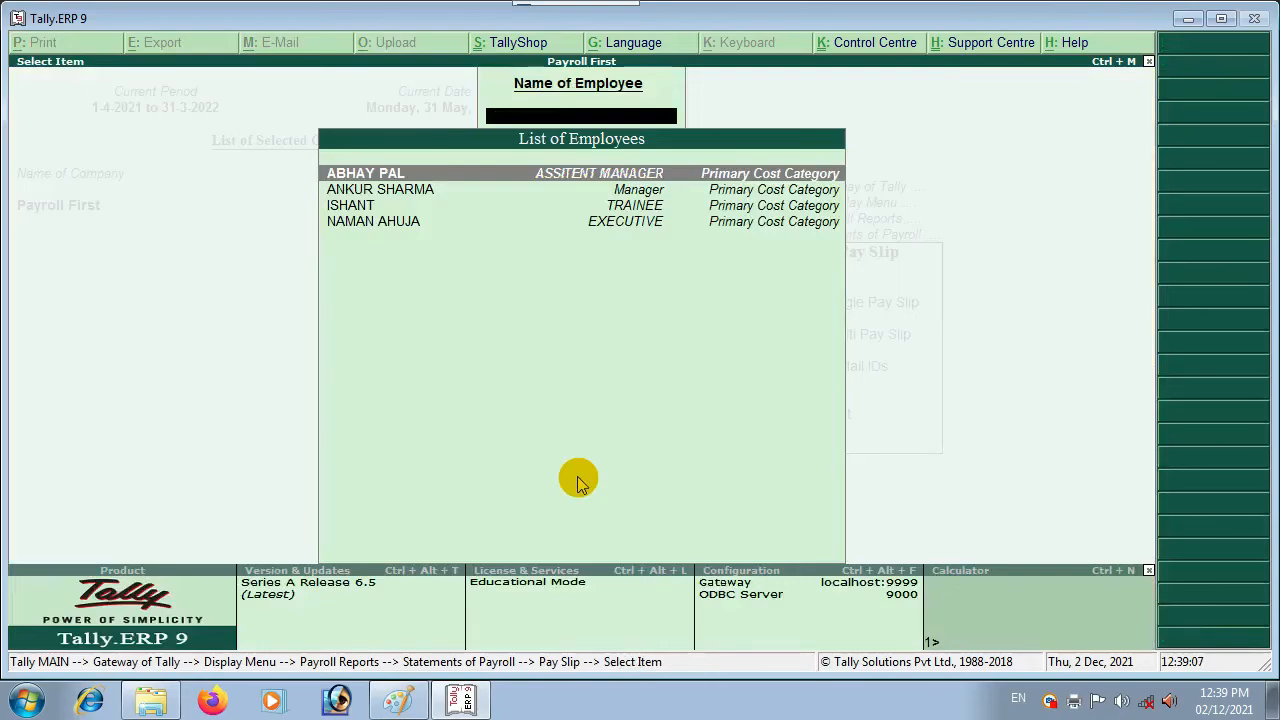
key(Escape)
key(Escape)
key(Escape)
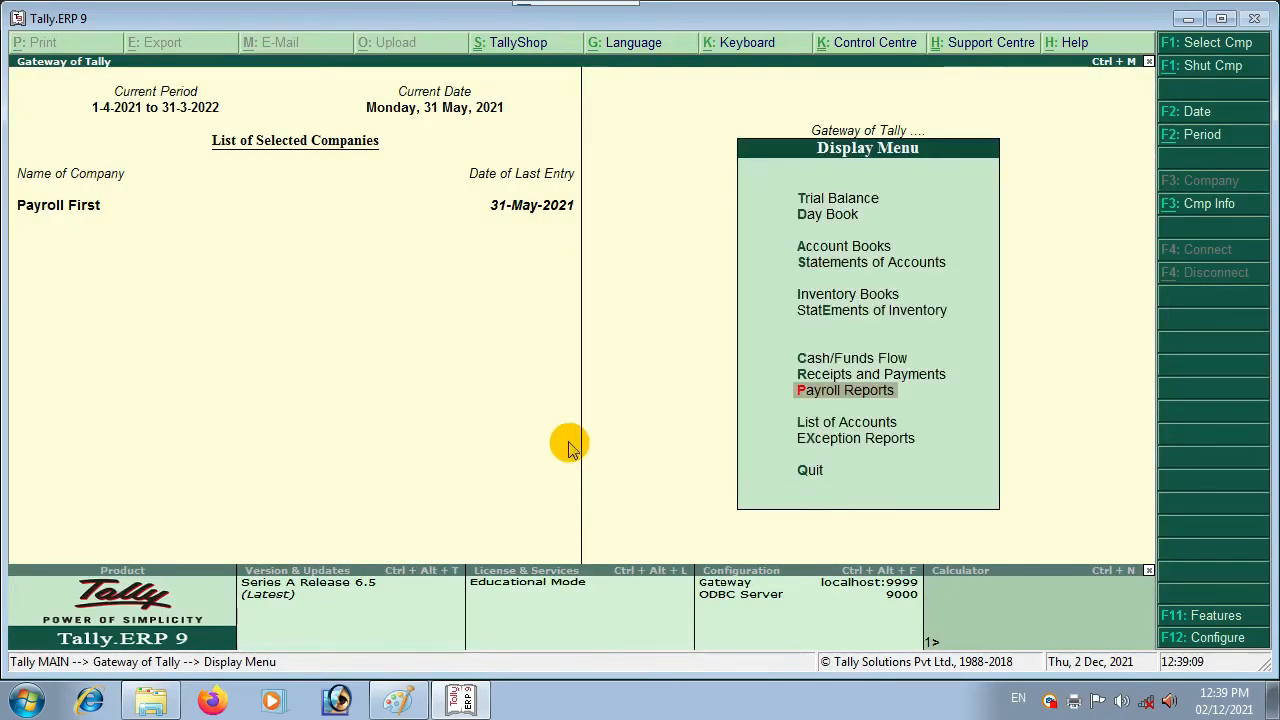
key(Escape)
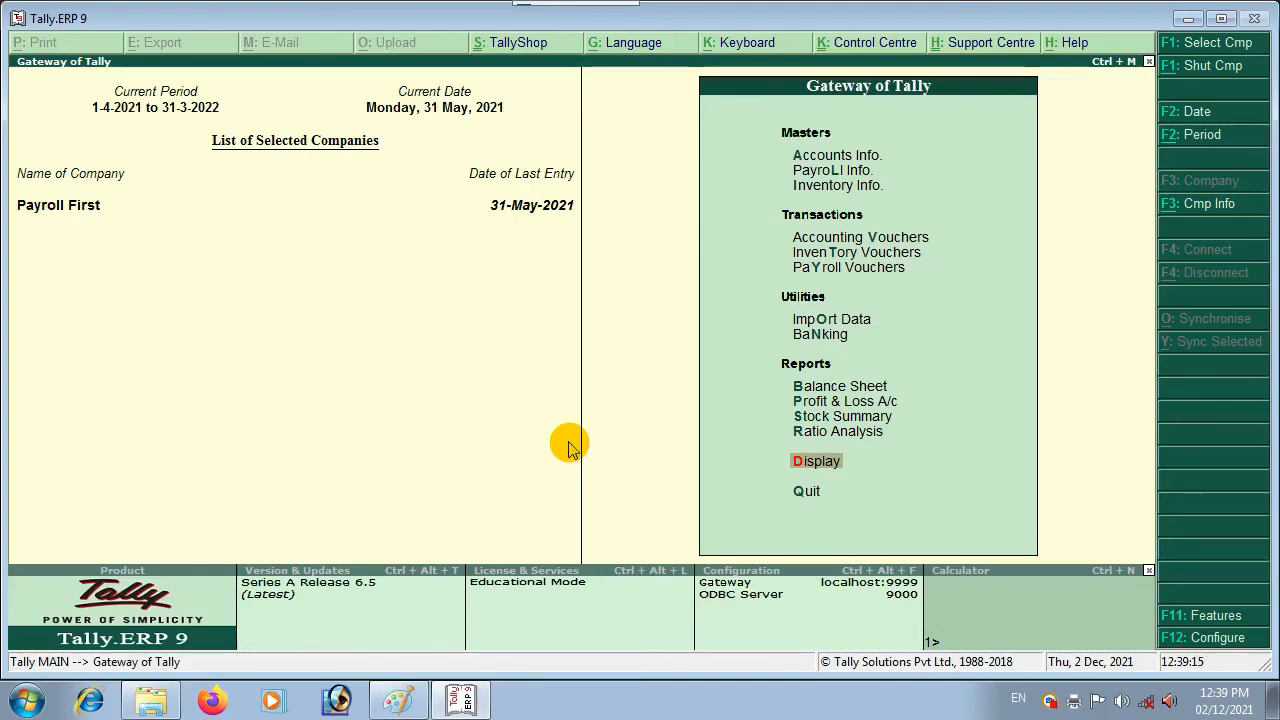
key(Up)
key(Up)
key(Up)
key(Up)
key(Up)
key(Up)
key(Up)
key(Up)
key(Up)
key(Up)
key(Up)
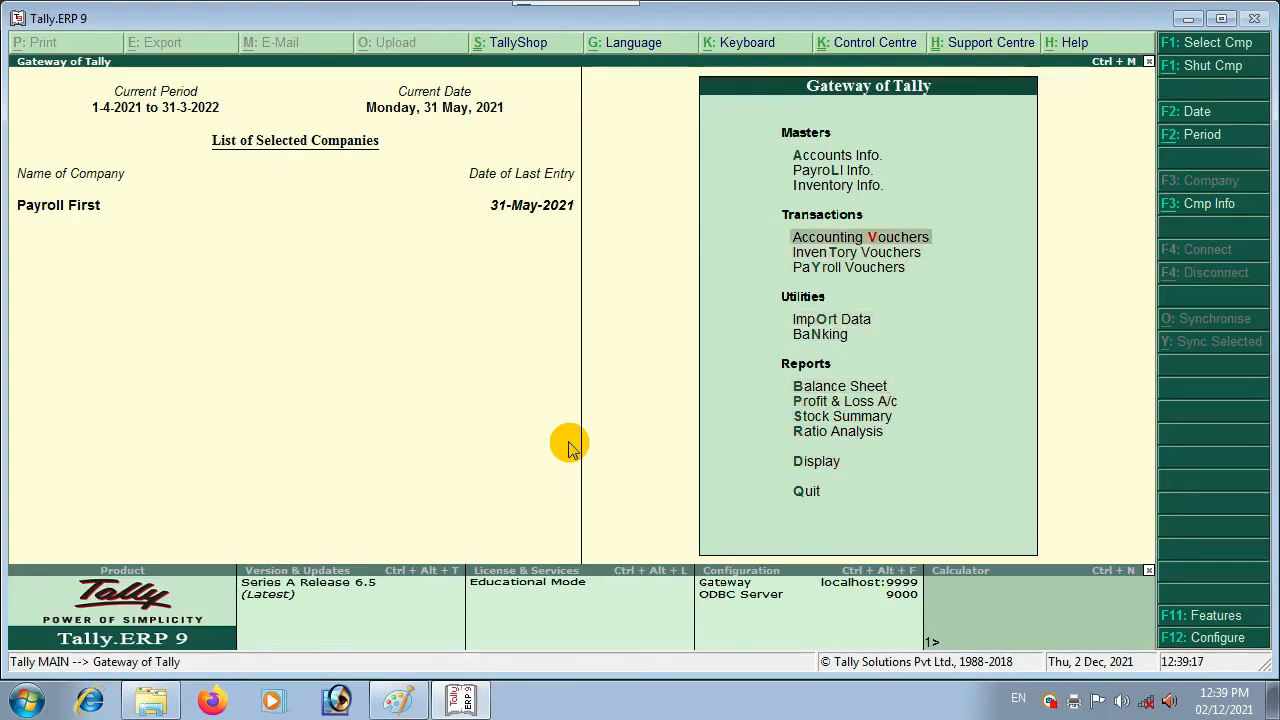
key(Return)
key(Down)
key(Down)
key(Down)
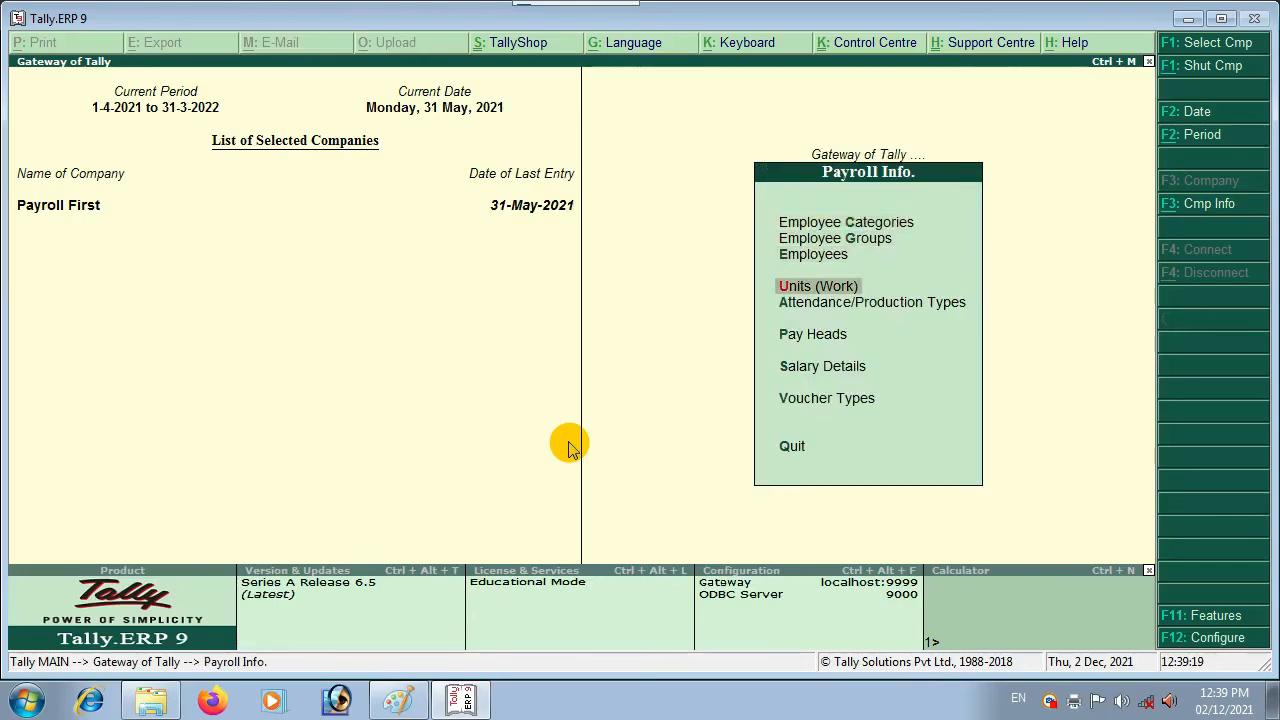
key(Up)
key(Up)
key(Down)
key(Down)
key(Down)
key(Down)
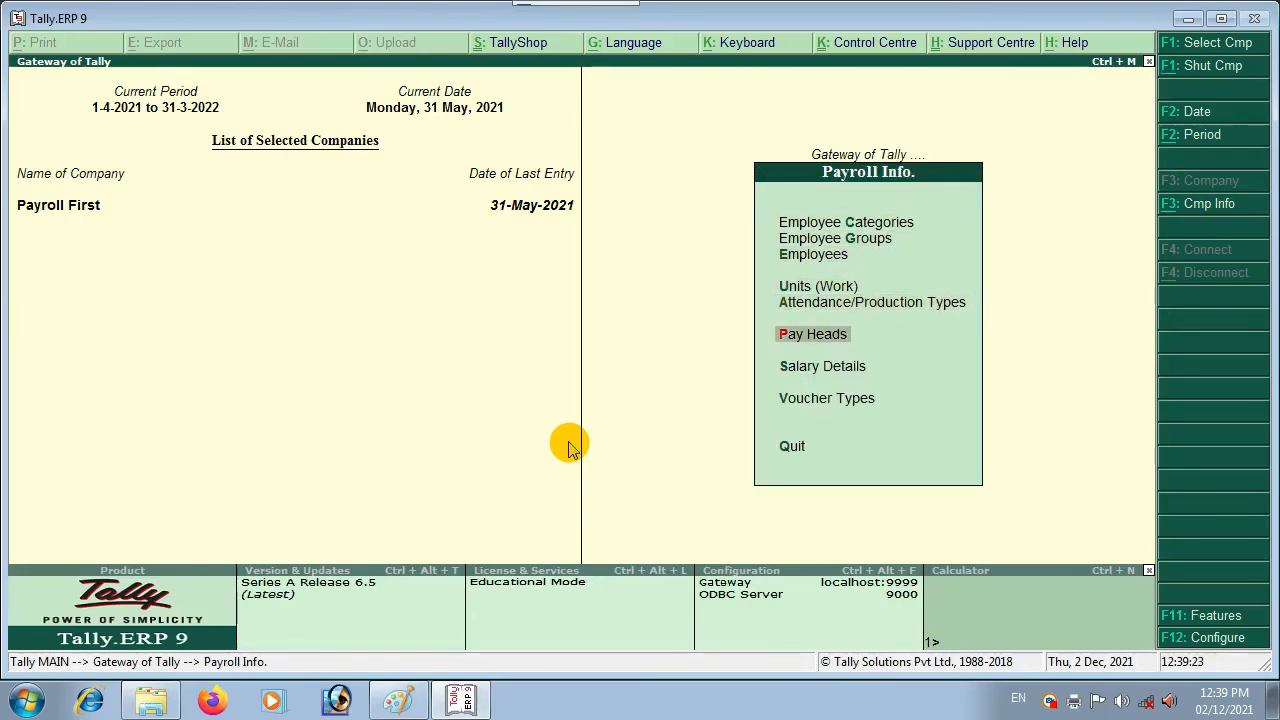
key(Up)
key(Down)
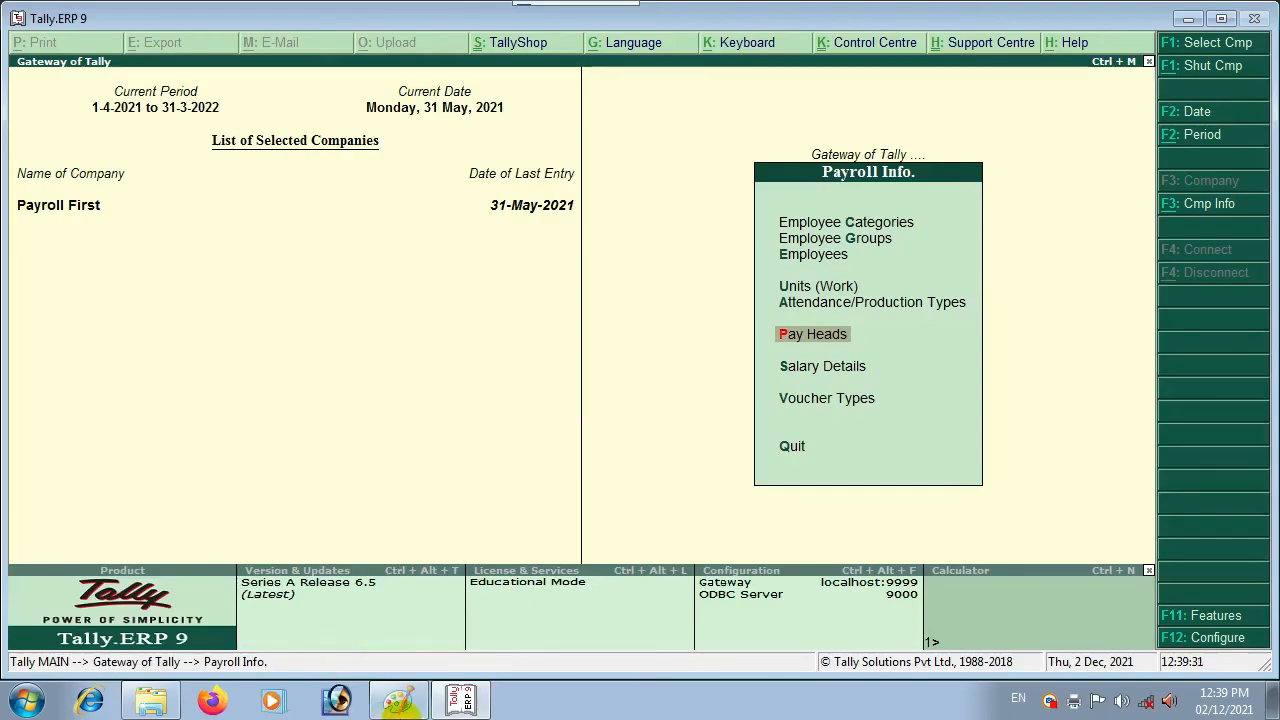
Step: Bring up the TALLY COURSE chart in Paint and pencil a red line across the green TALLY TOPIC header
click(400, 703)
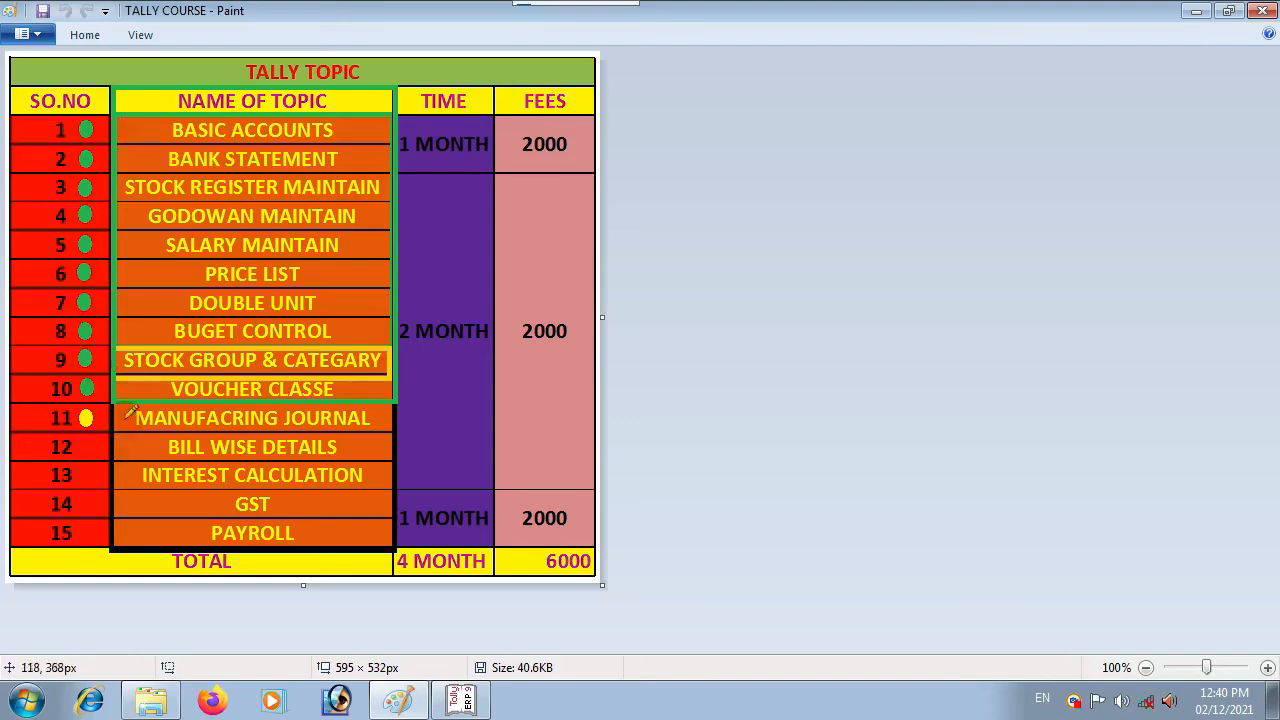
click(428, 380)
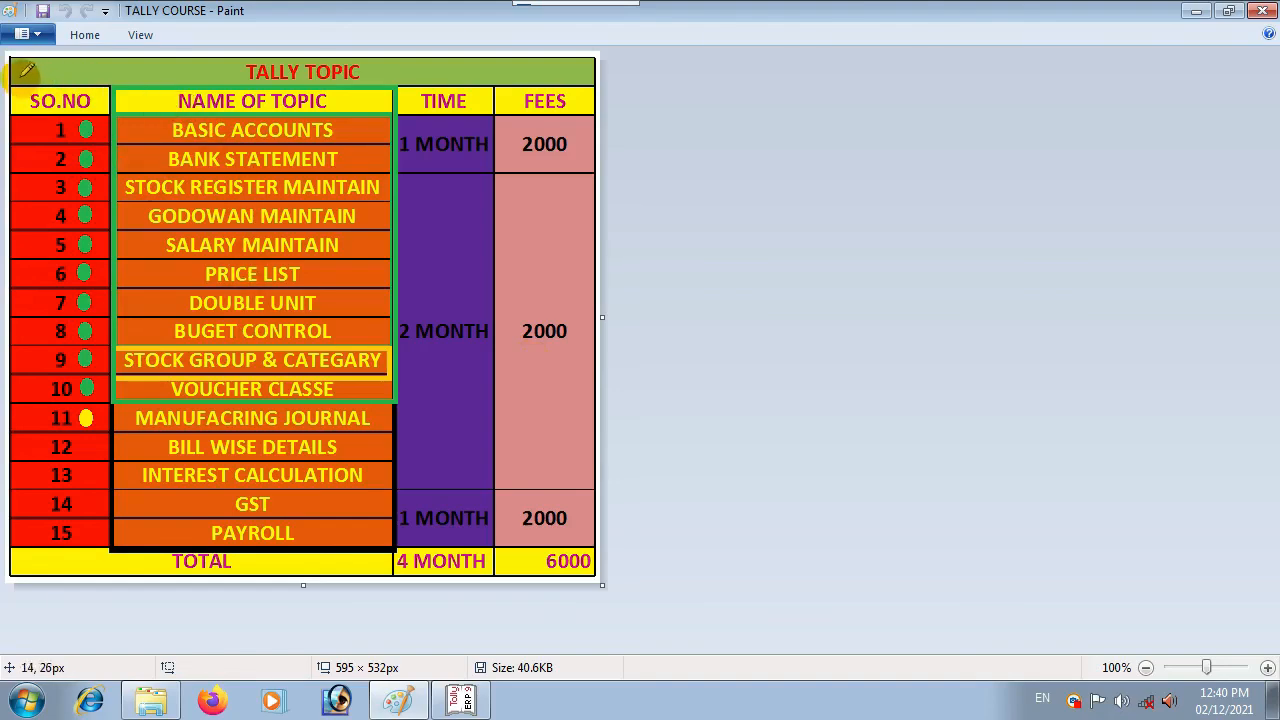
drag(20, 78, 226, 68)
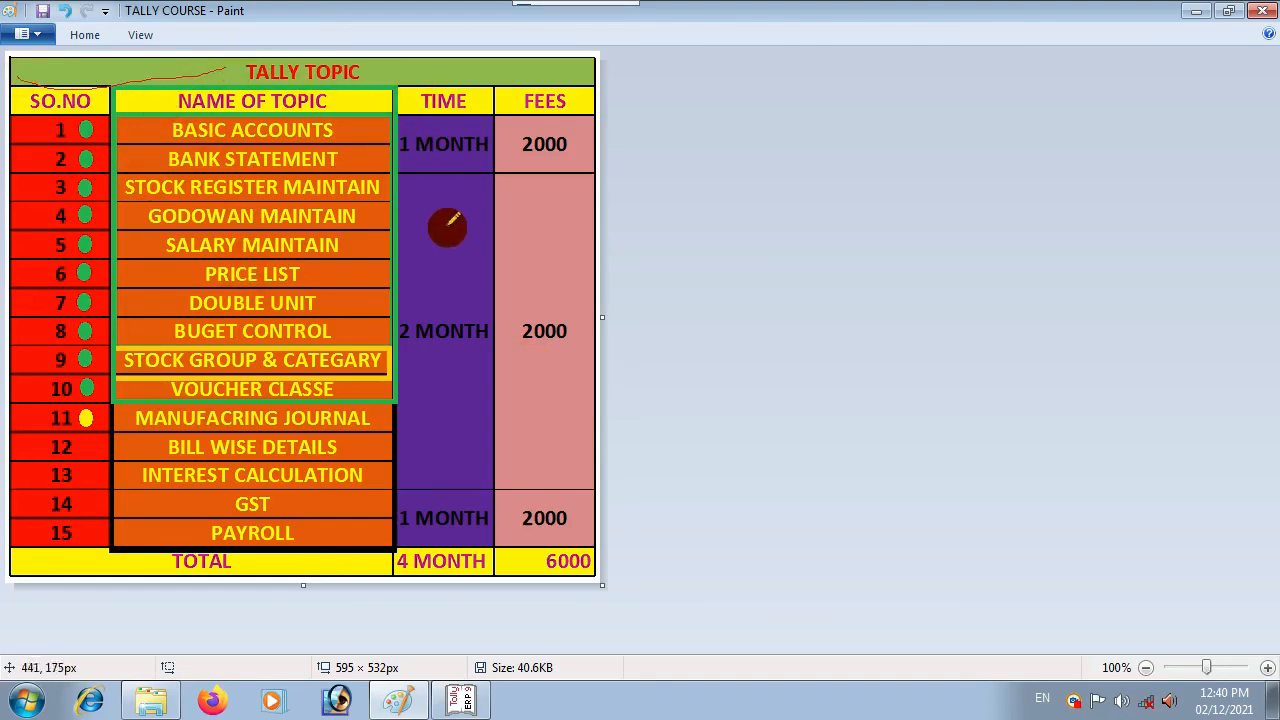